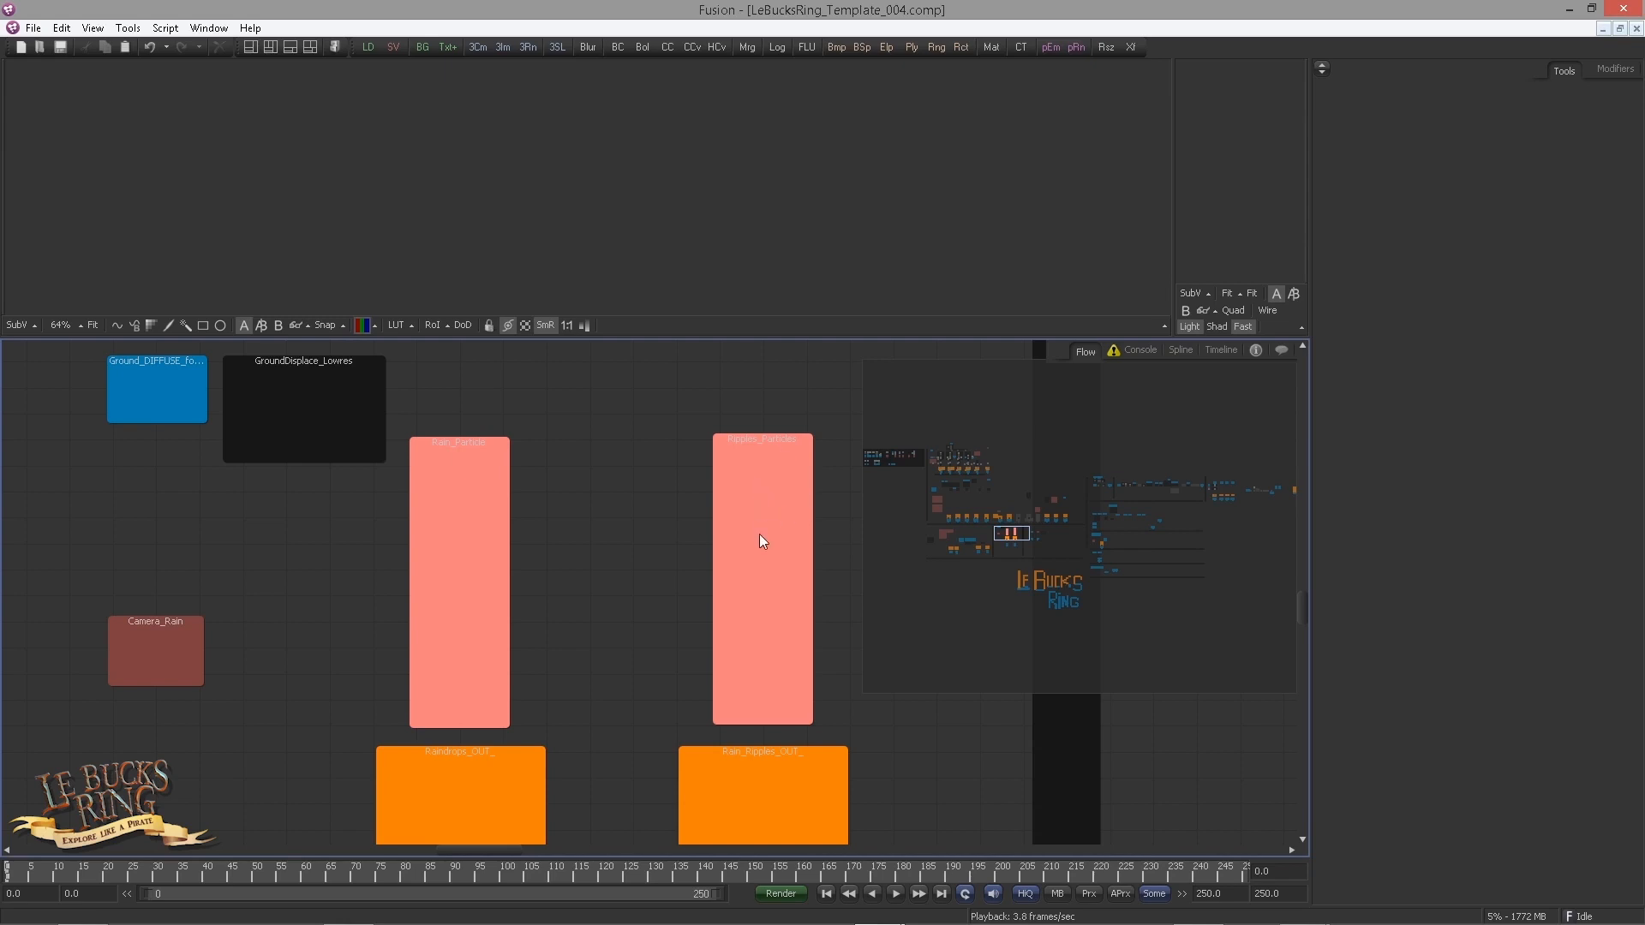
Step: Copy the IN_Ground_DIFFUSE_OUT and IN_Camera_OUT nodes and paste them as instances in the free space below the loader nodes
drag(563, 500, 624, 550)
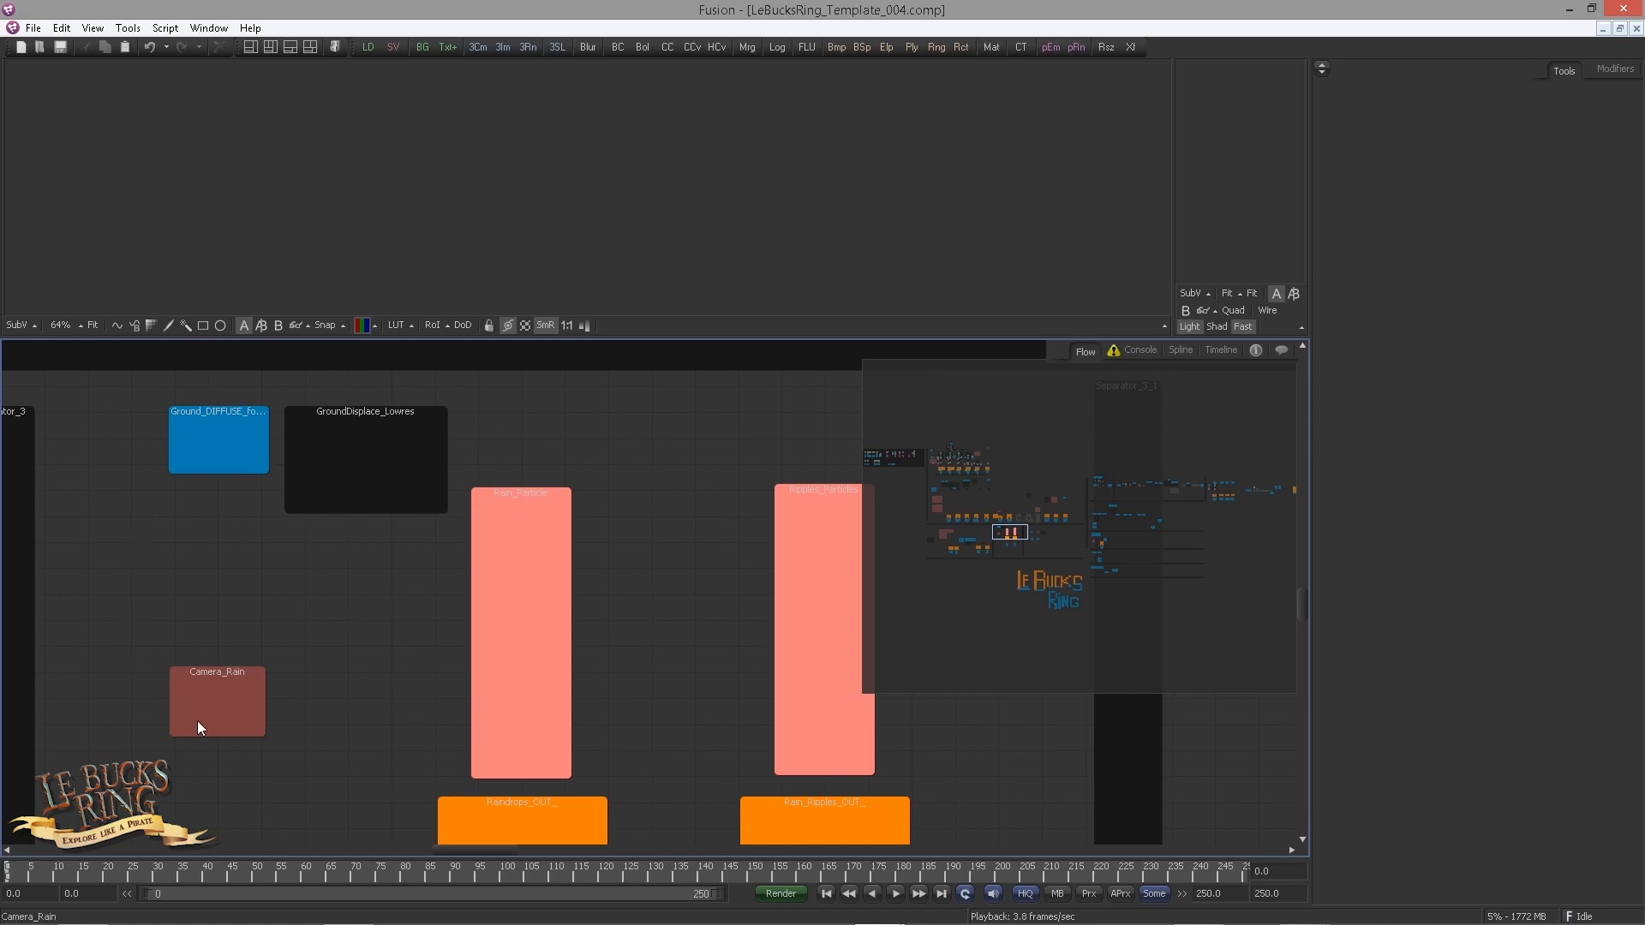
drag(1008, 540, 887, 461)
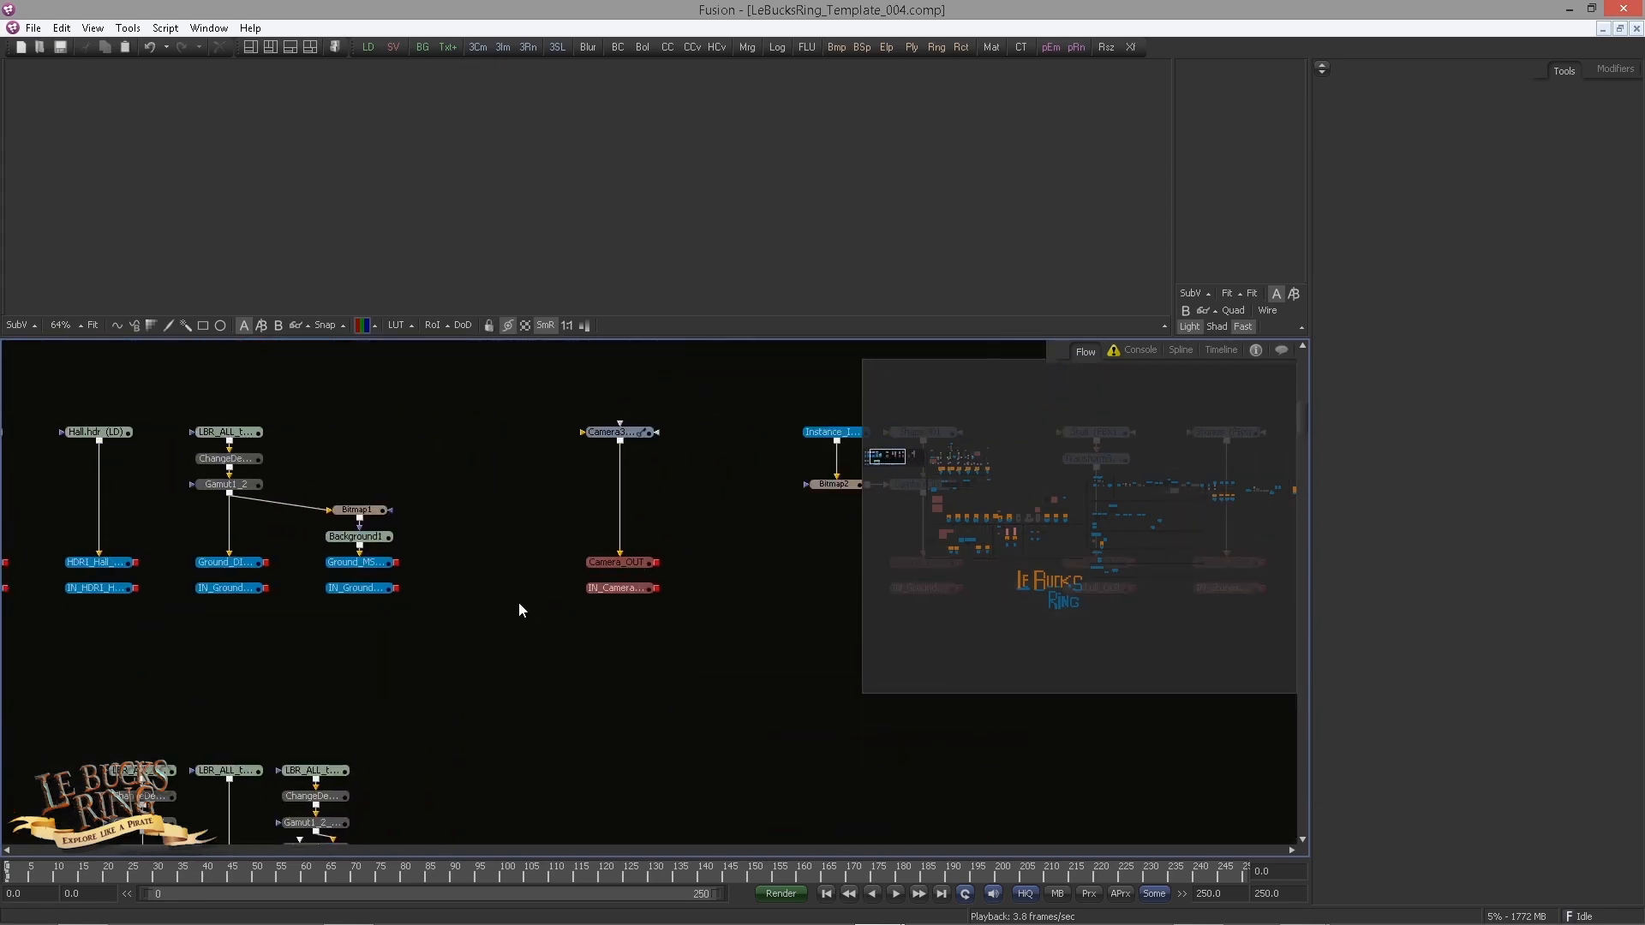
drag(210, 644, 190, 633)
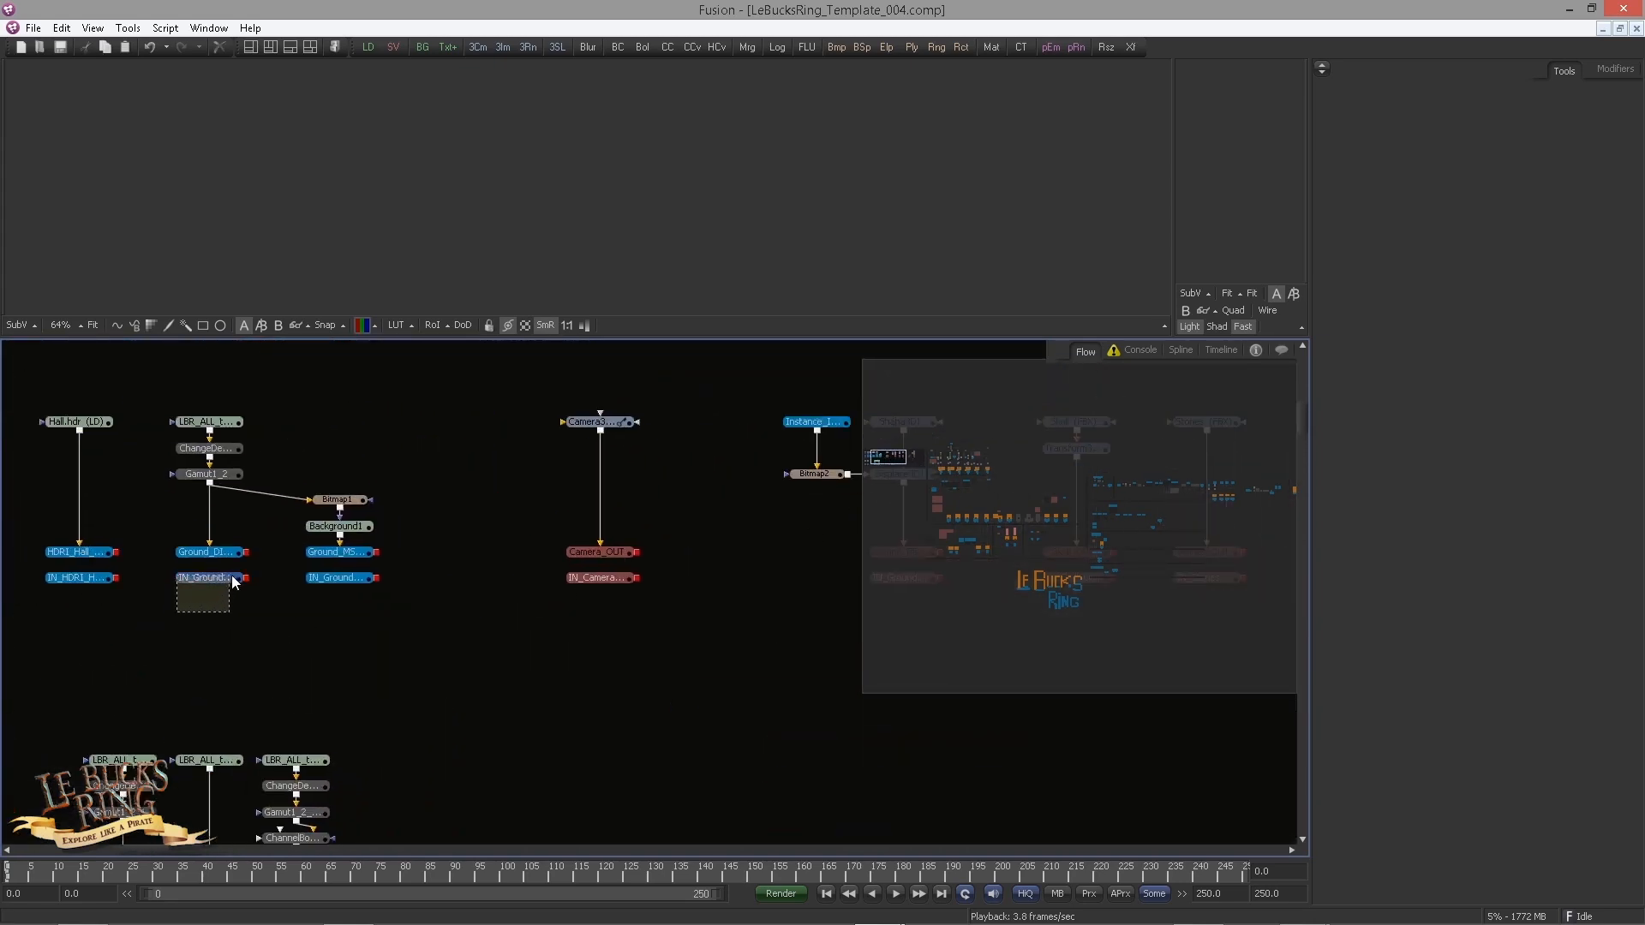
click(183, 578)
ctrl+click(602, 581)
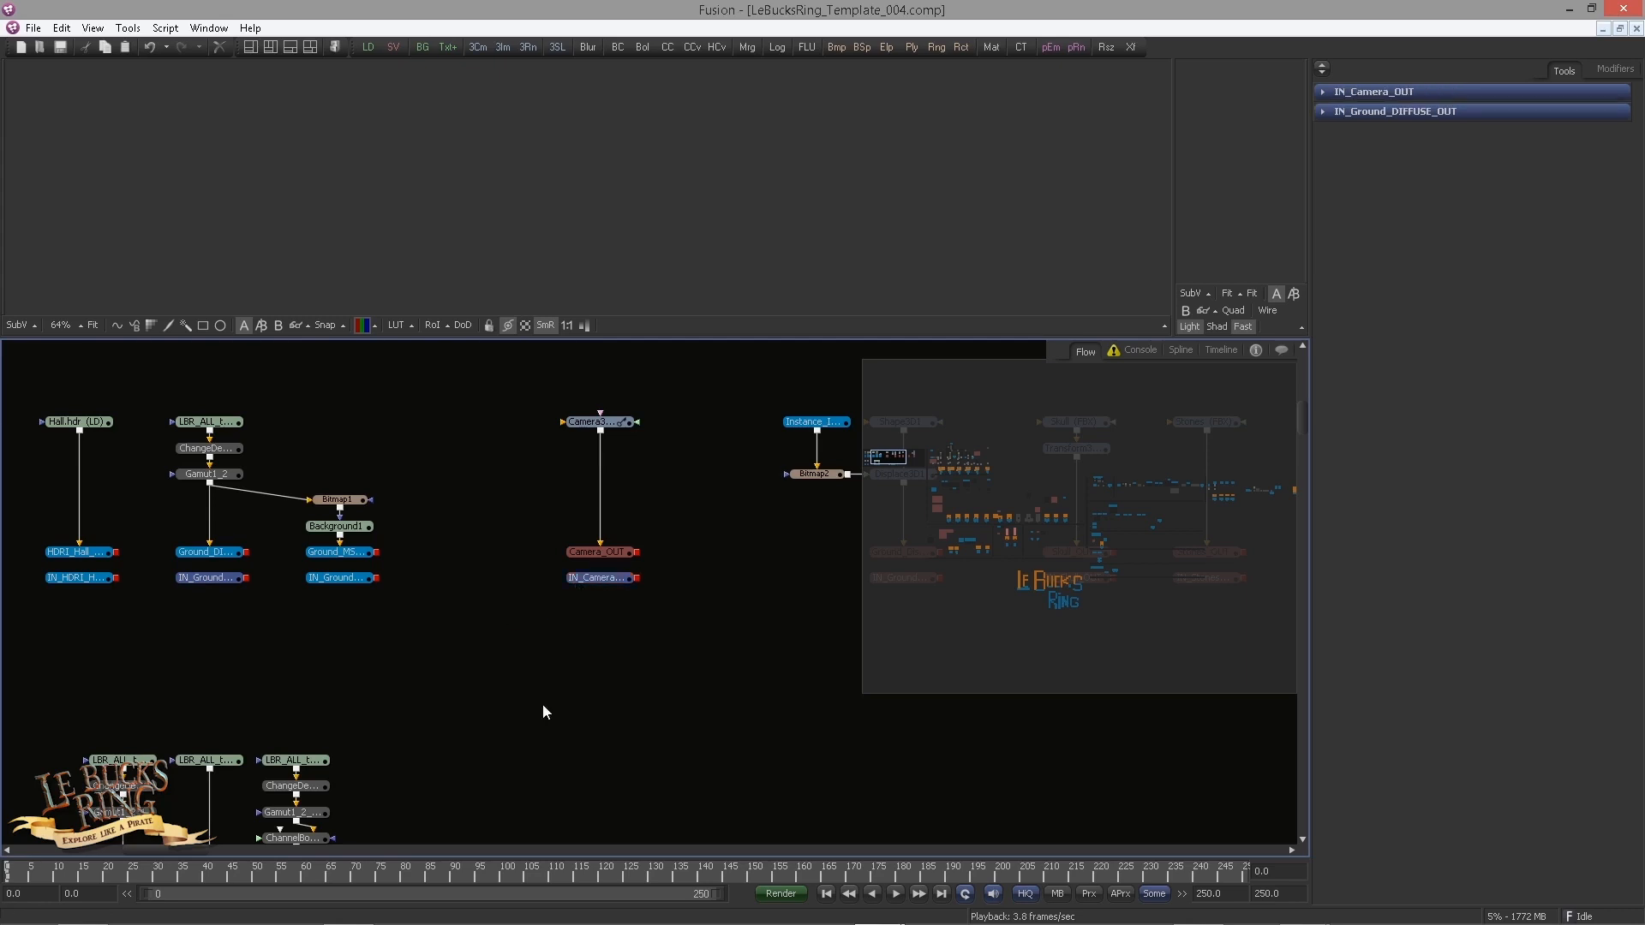
drag(617, 633, 454, 665)
click(555, 661)
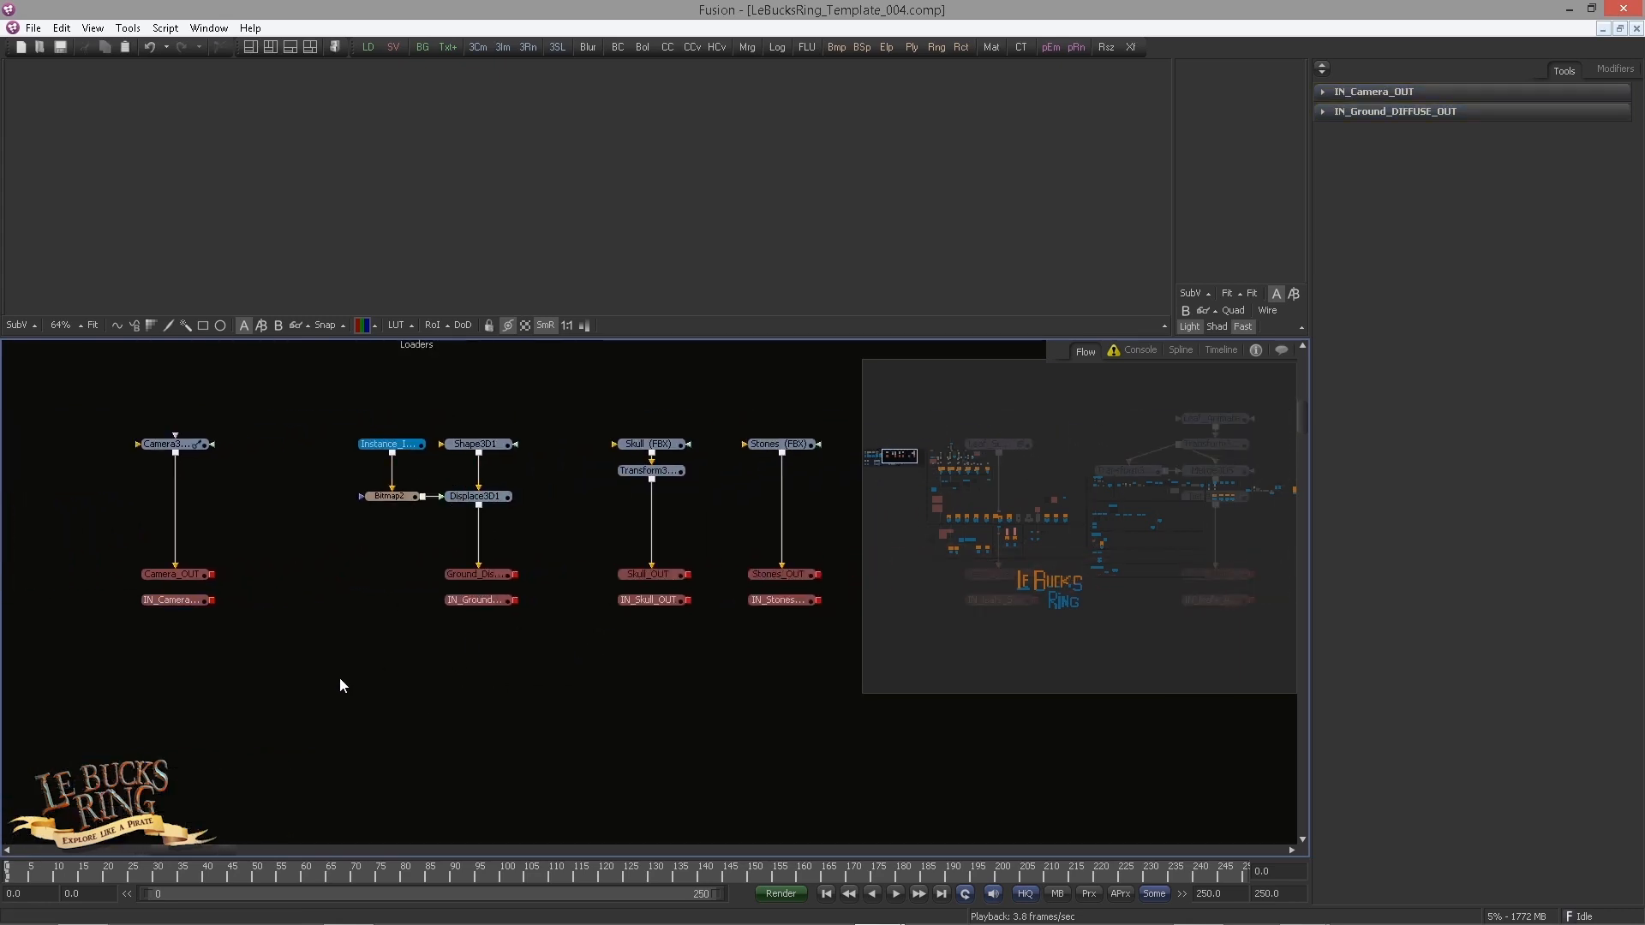
key(ctrl+shift+v)
drag(720, 681, 427, 677)
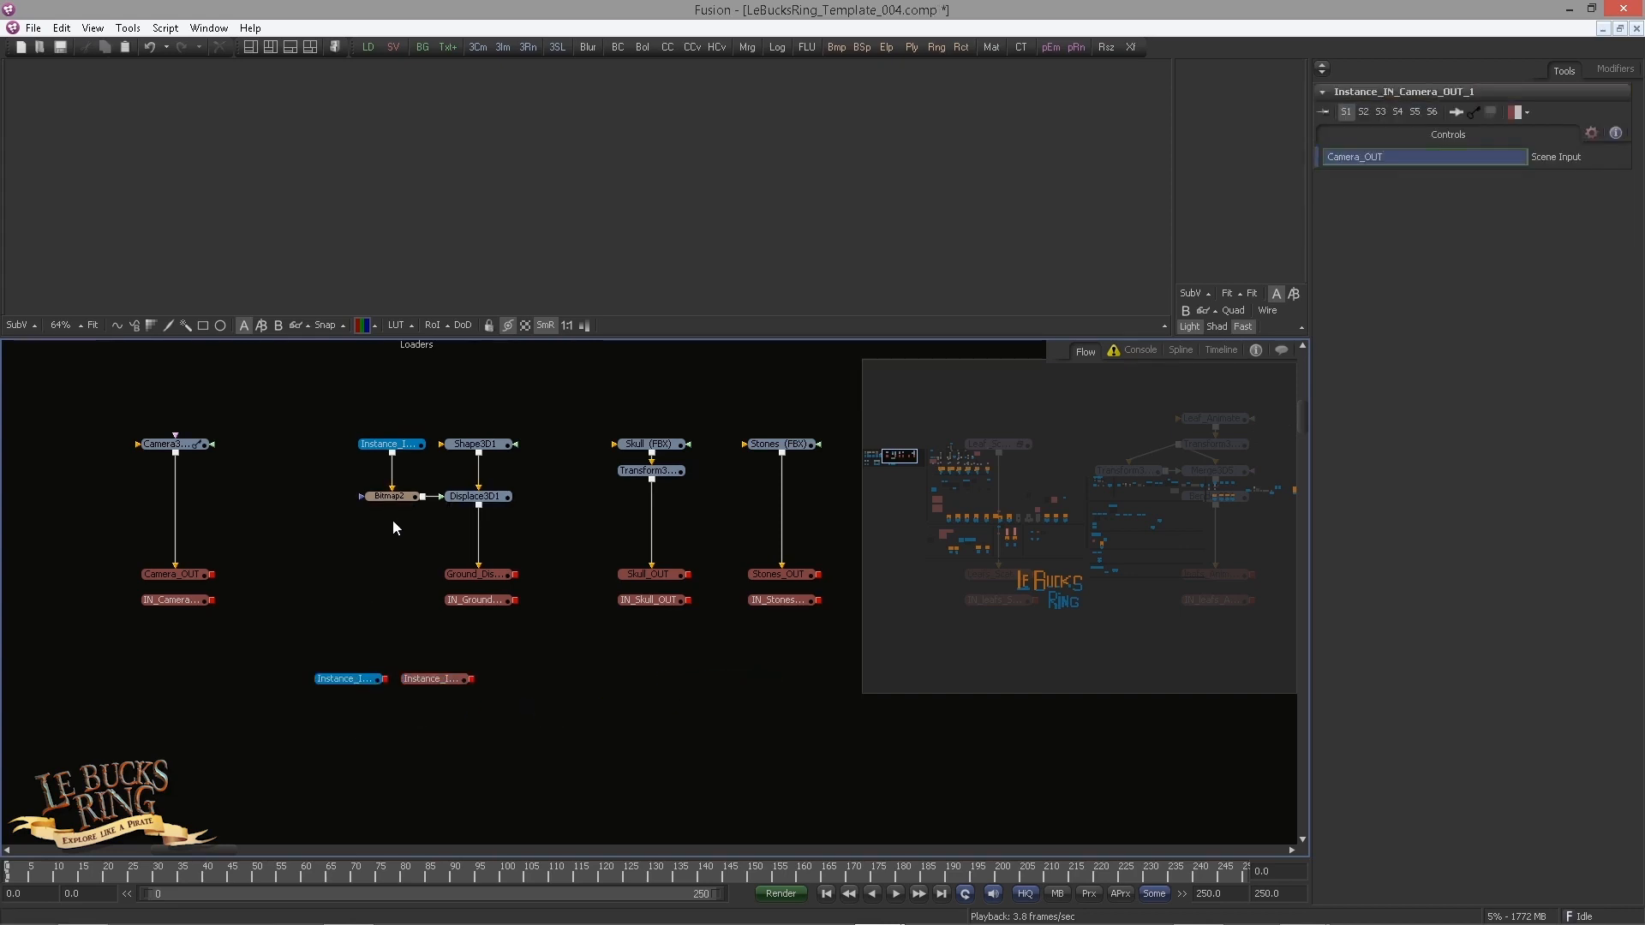
Step: Duplicate the Shape3D1, Bitmap2 and Displace3D1 nodes and place the copies directly below the two pasted instances
drag(392, 521, 493, 487)
drag(536, 416, 511, 466)
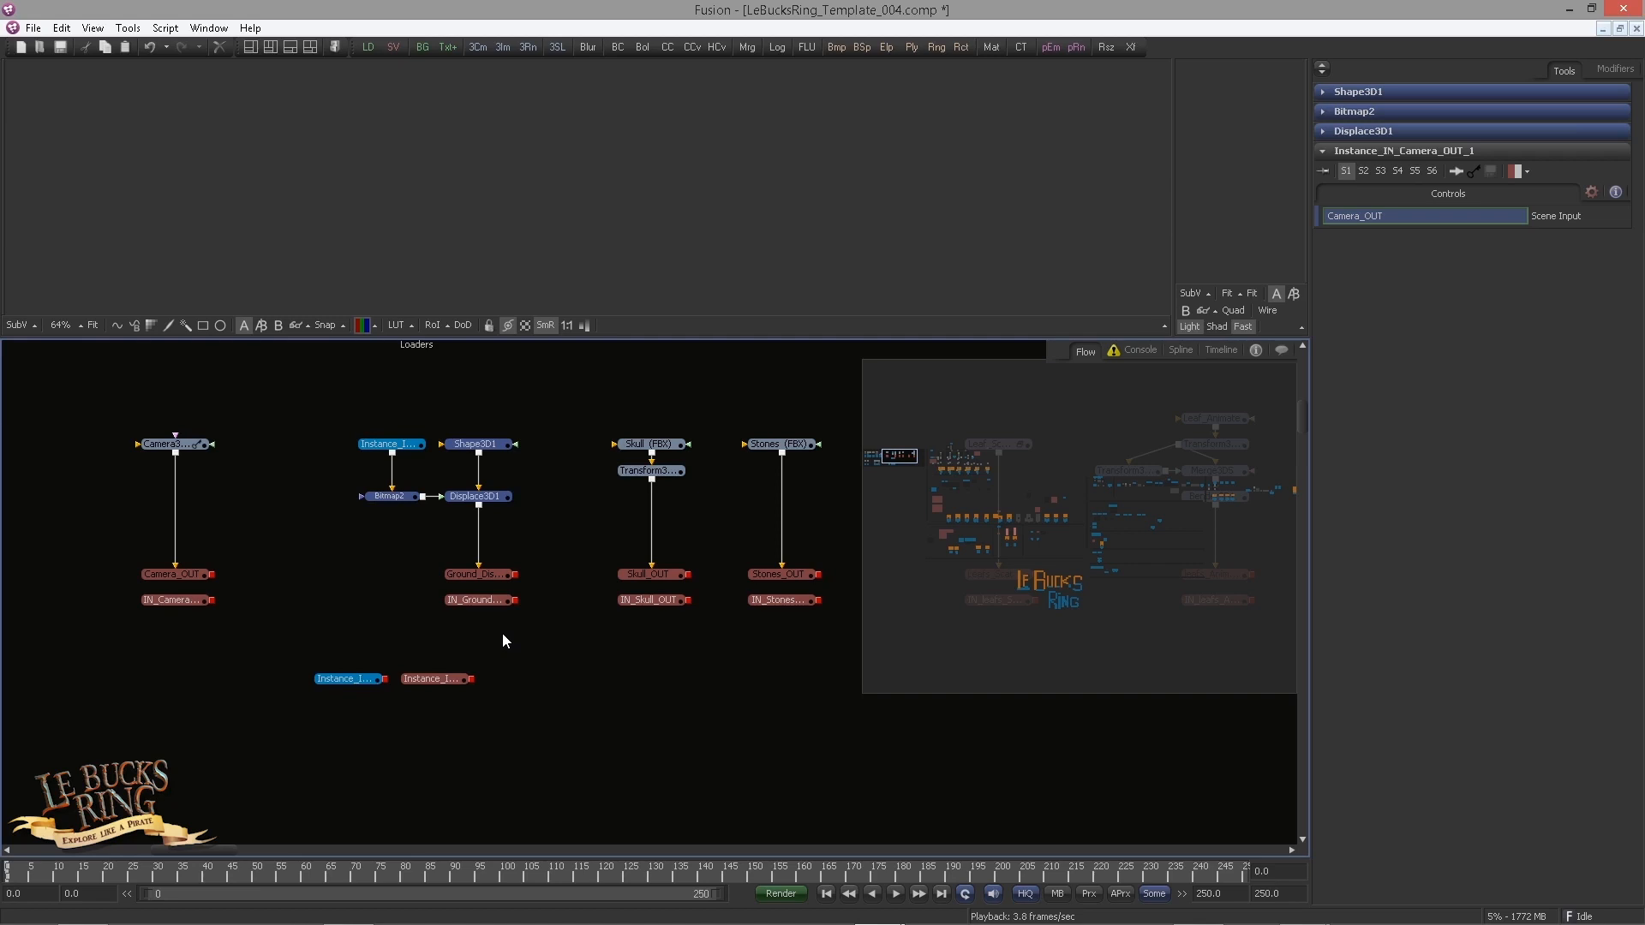
click(461, 724)
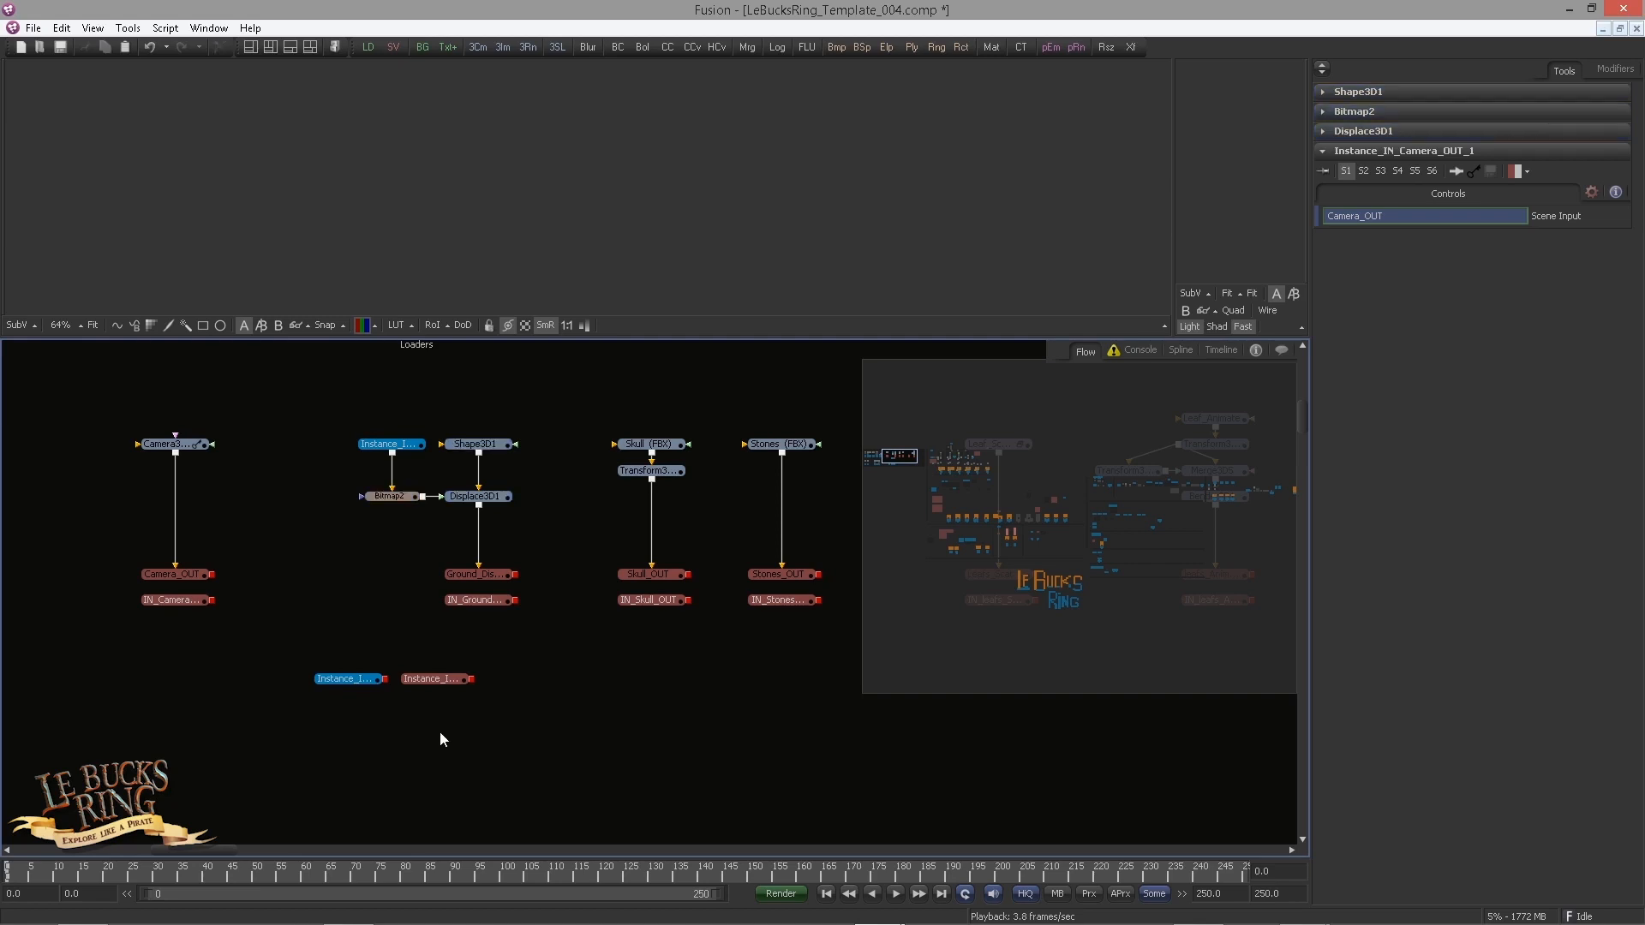
key(ctrl+v)
drag(401, 718, 449, 773)
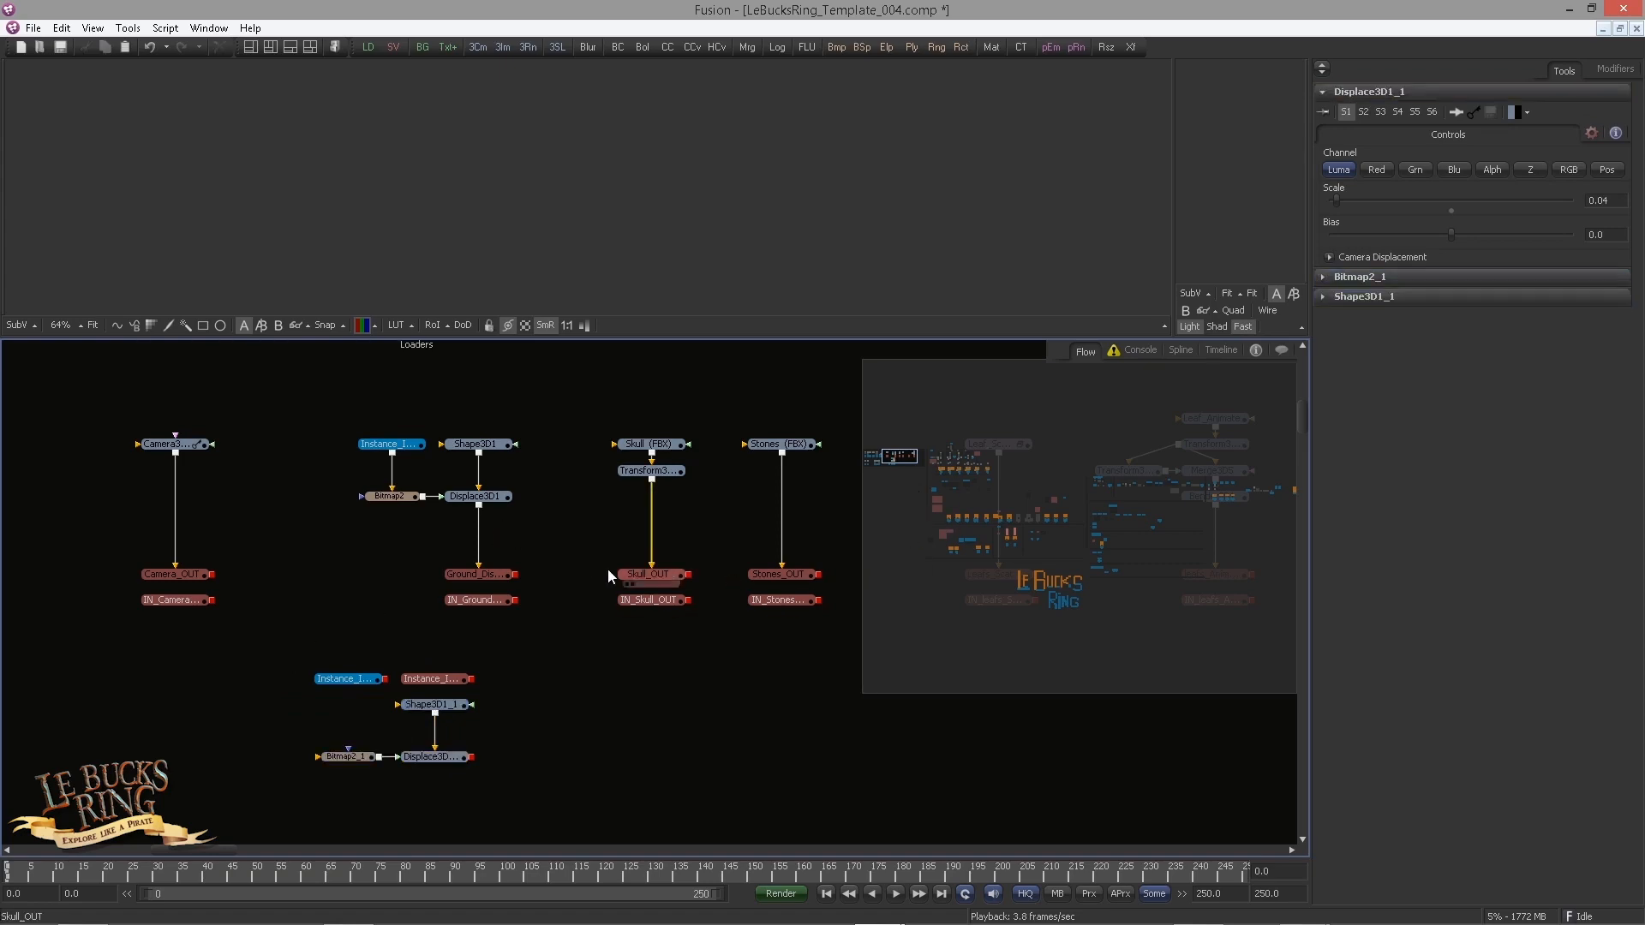
Step: Group the two instances with the copied shape, bitmap and displace nodes, and show the group as a picture tile
drag(411, 631, 44, 576)
drag(286, 548, 482, 681)
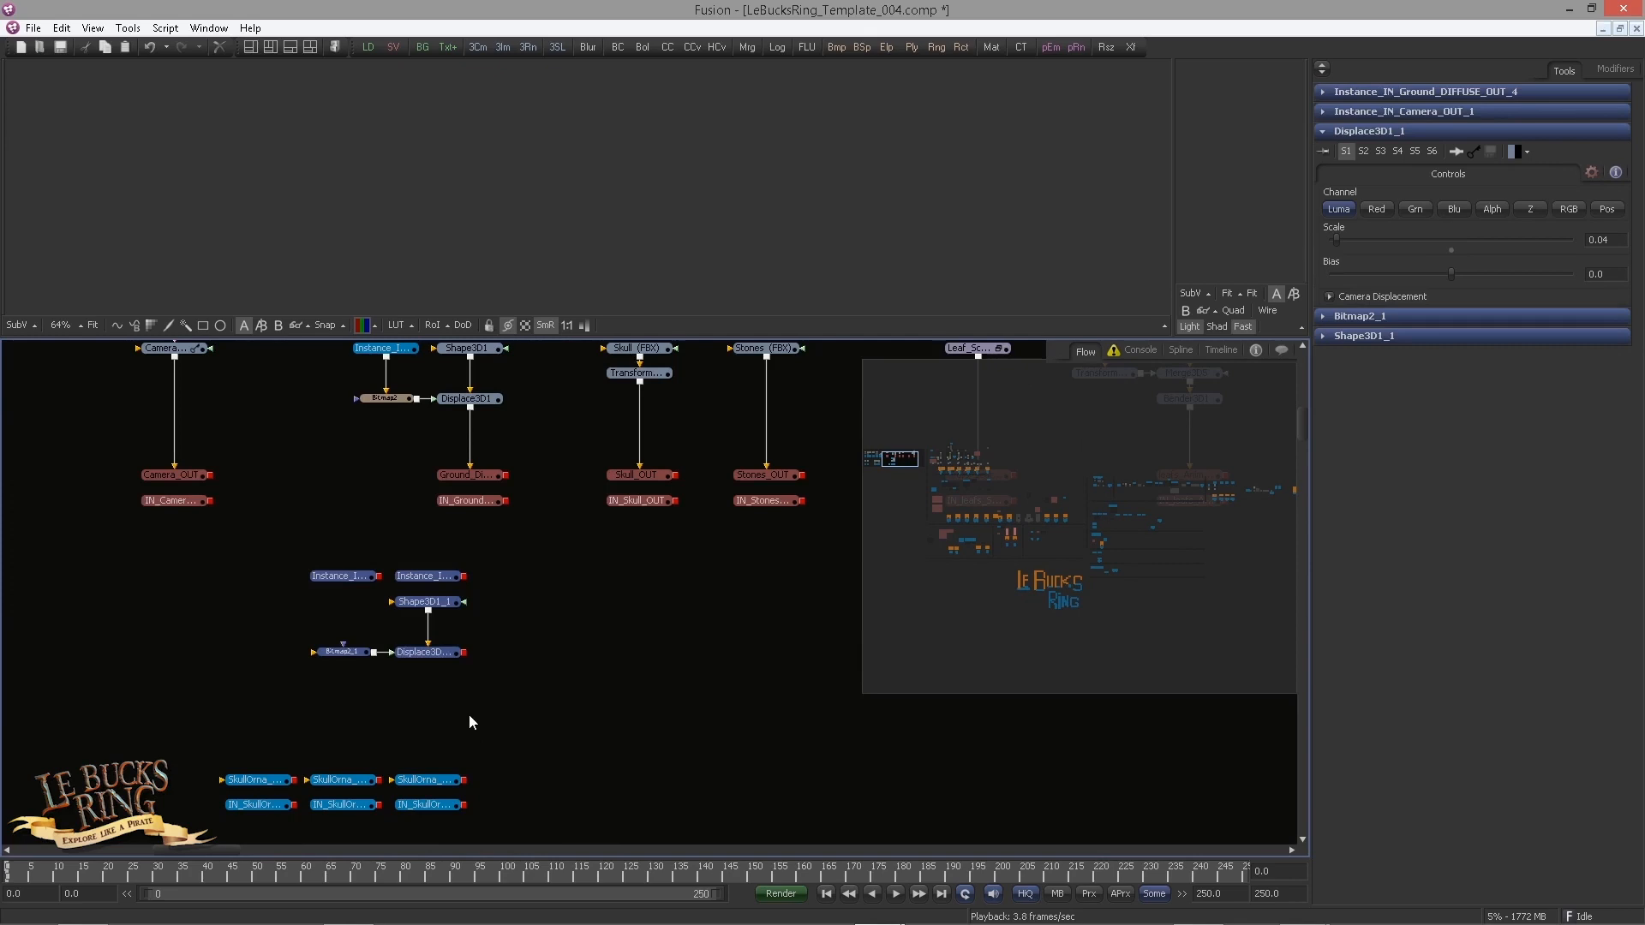
key(ctrl+g)
right_click(383, 569)
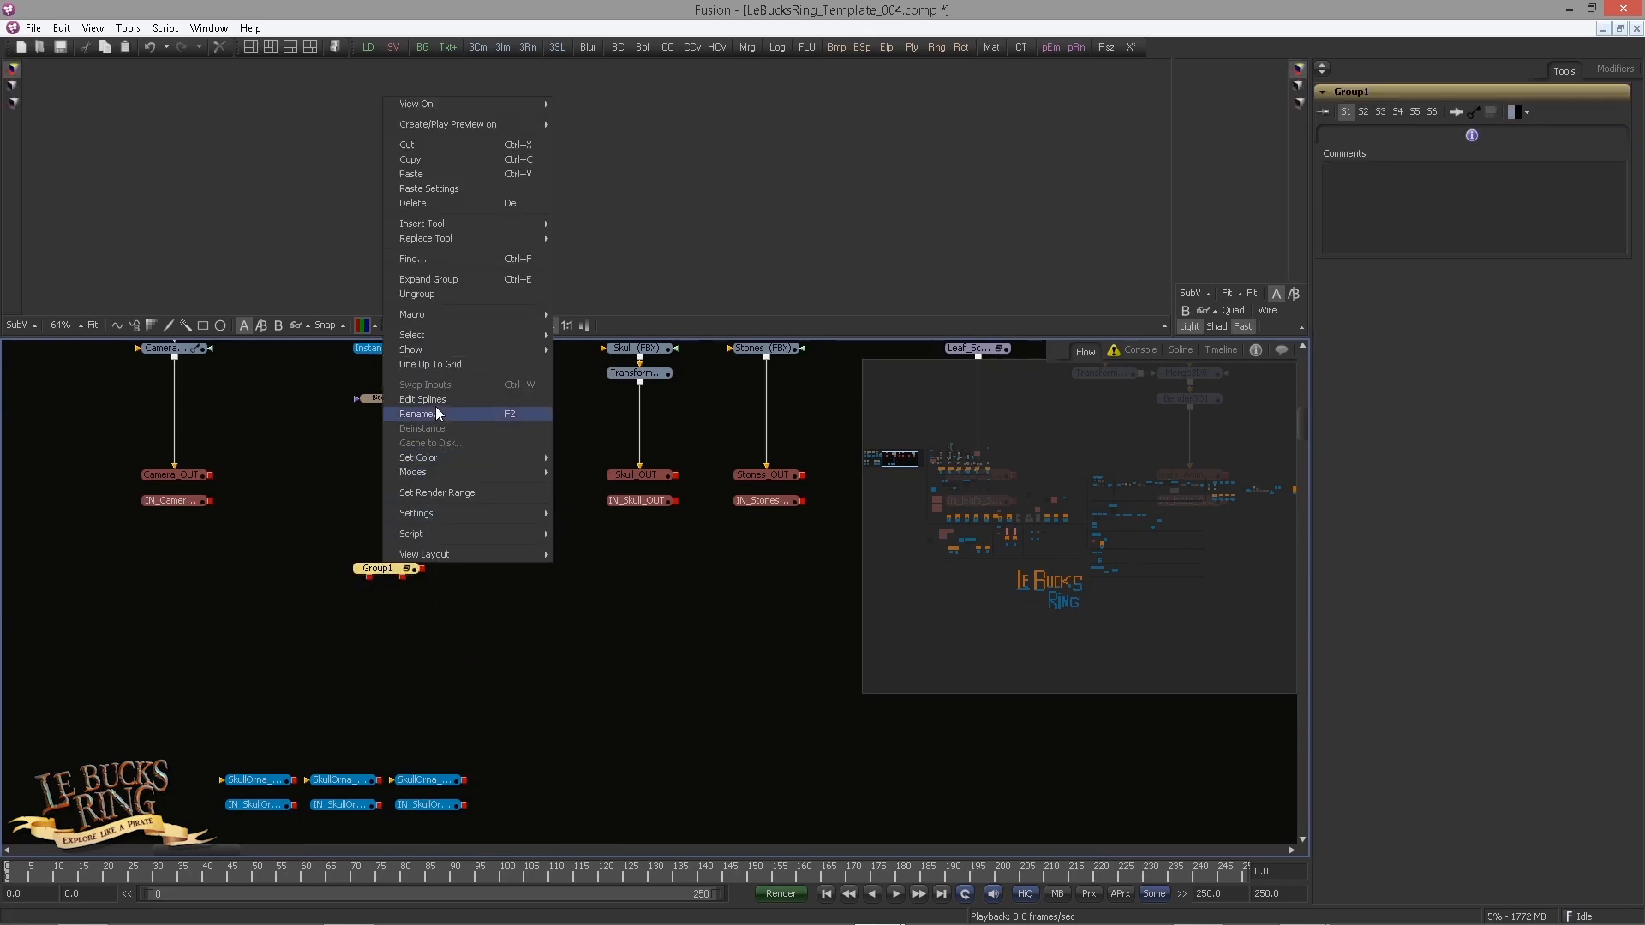
mouse_move(435, 349)
click(604, 351)
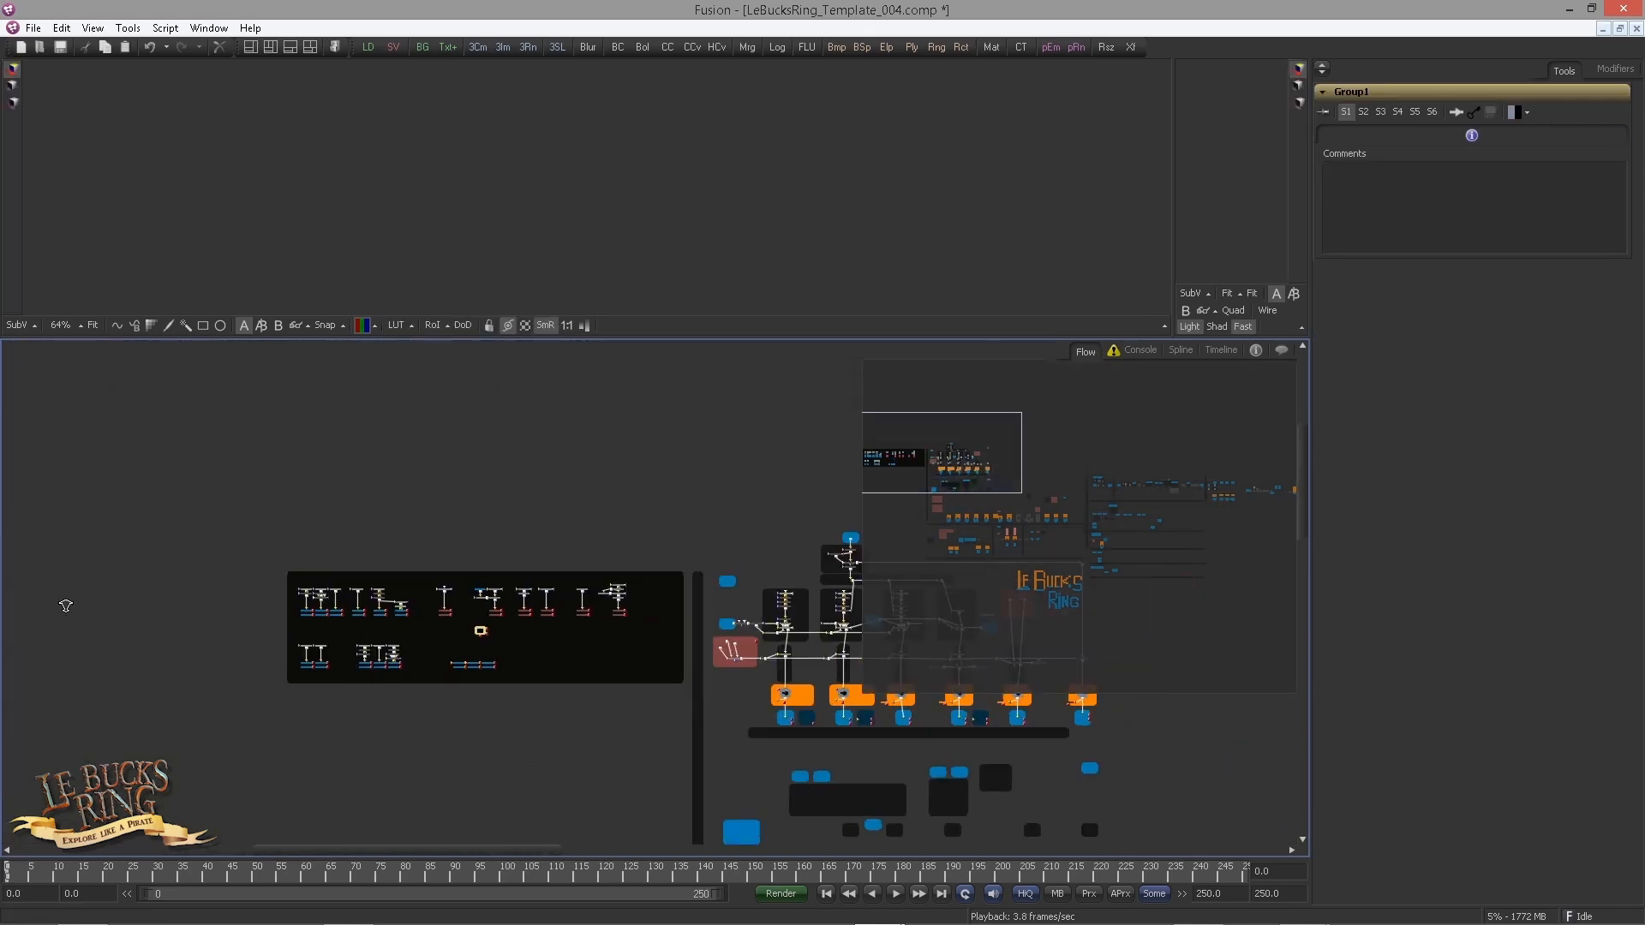
Step: Move Group1 to the rain section between the Ground_DIFFUSE_forRain and Camera_Rain underlays and ungroup it
drag(66, 606, 8, 485)
drag(419, 509, 711, 720)
mouse_move(633, 712)
mouse_down()
mouse_move(491, 697)
mouse_move(778, 701)
mouse_move(617, 671)
mouse_move(639, 720)
mouse_up()
scroll(590, 693, up, 5)
scroll(777, 701, up, 2)
drag(347, 739, 301, 580)
right_click(305, 583)
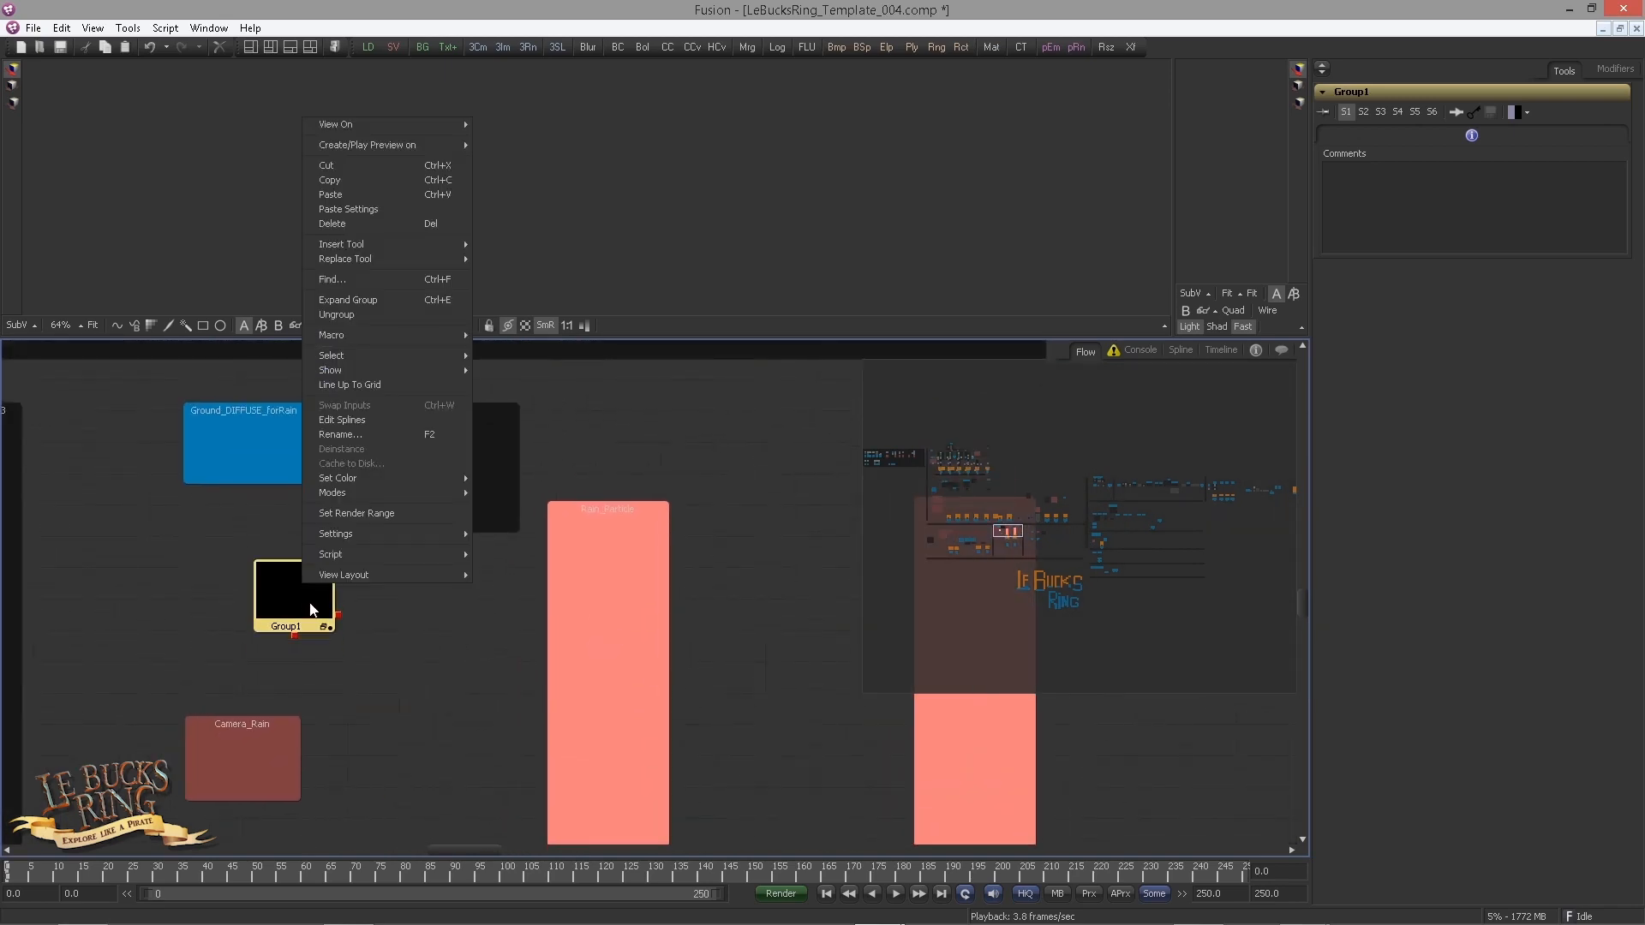
click(356, 316)
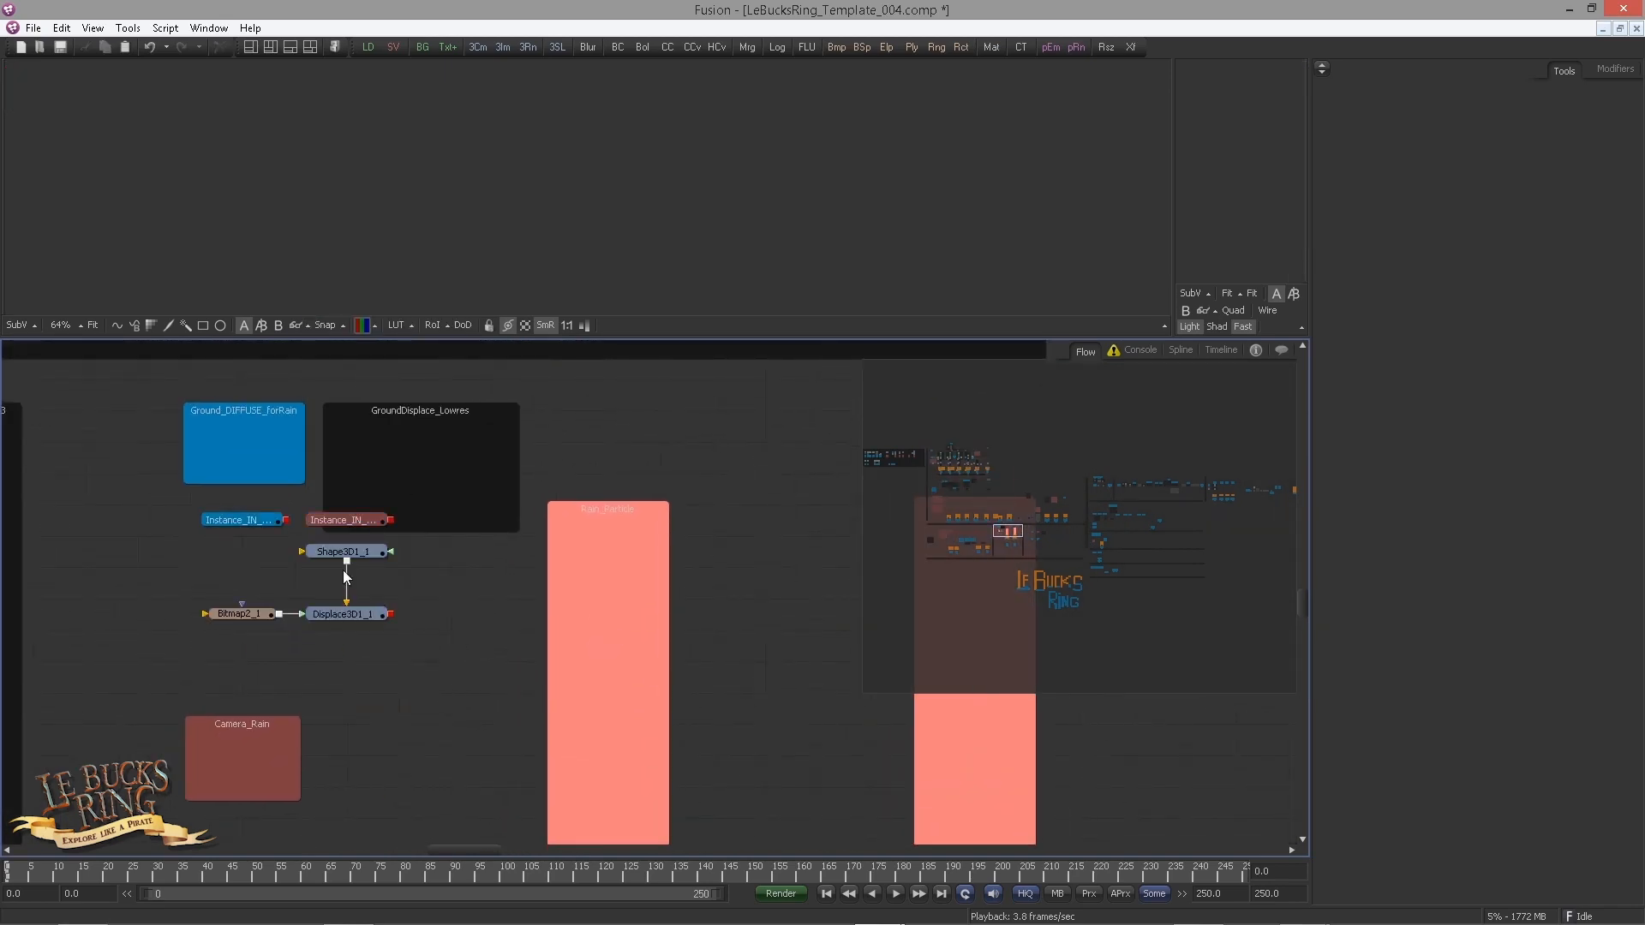
Step: Arrange the instances in Ground_DIFFUSE_forRain and Camera_Rain, the shape and displace nodes in GroundDisplace_Lowres, and Bitmap2_1 beside Displace3D1_1
click(242, 468)
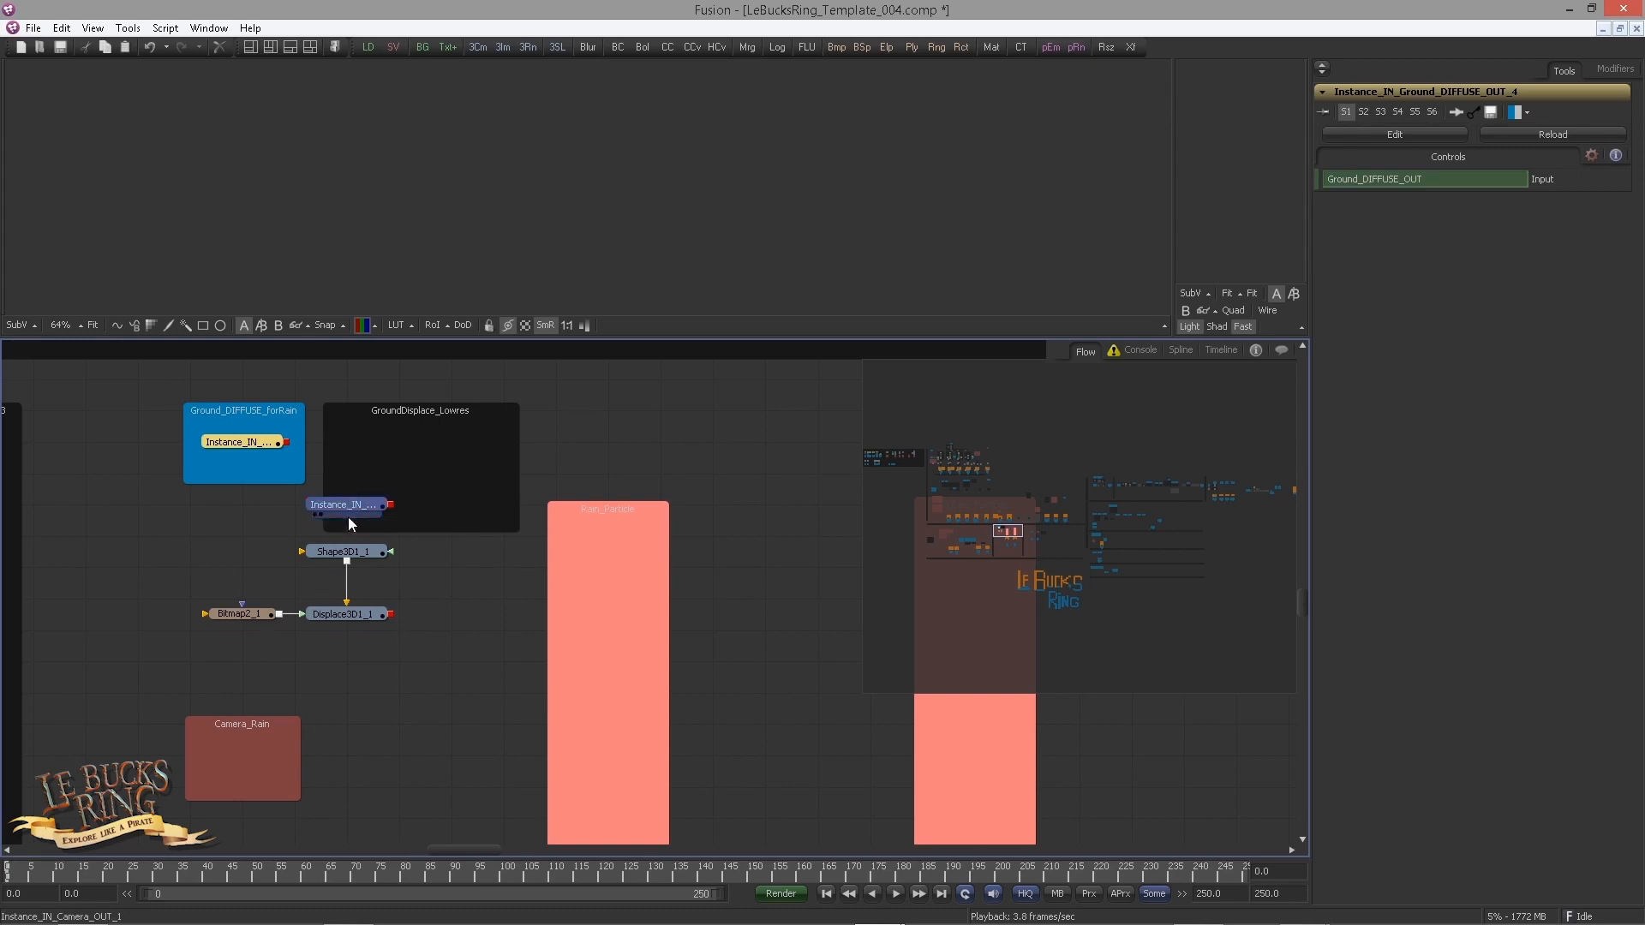
drag(348, 517, 239, 746)
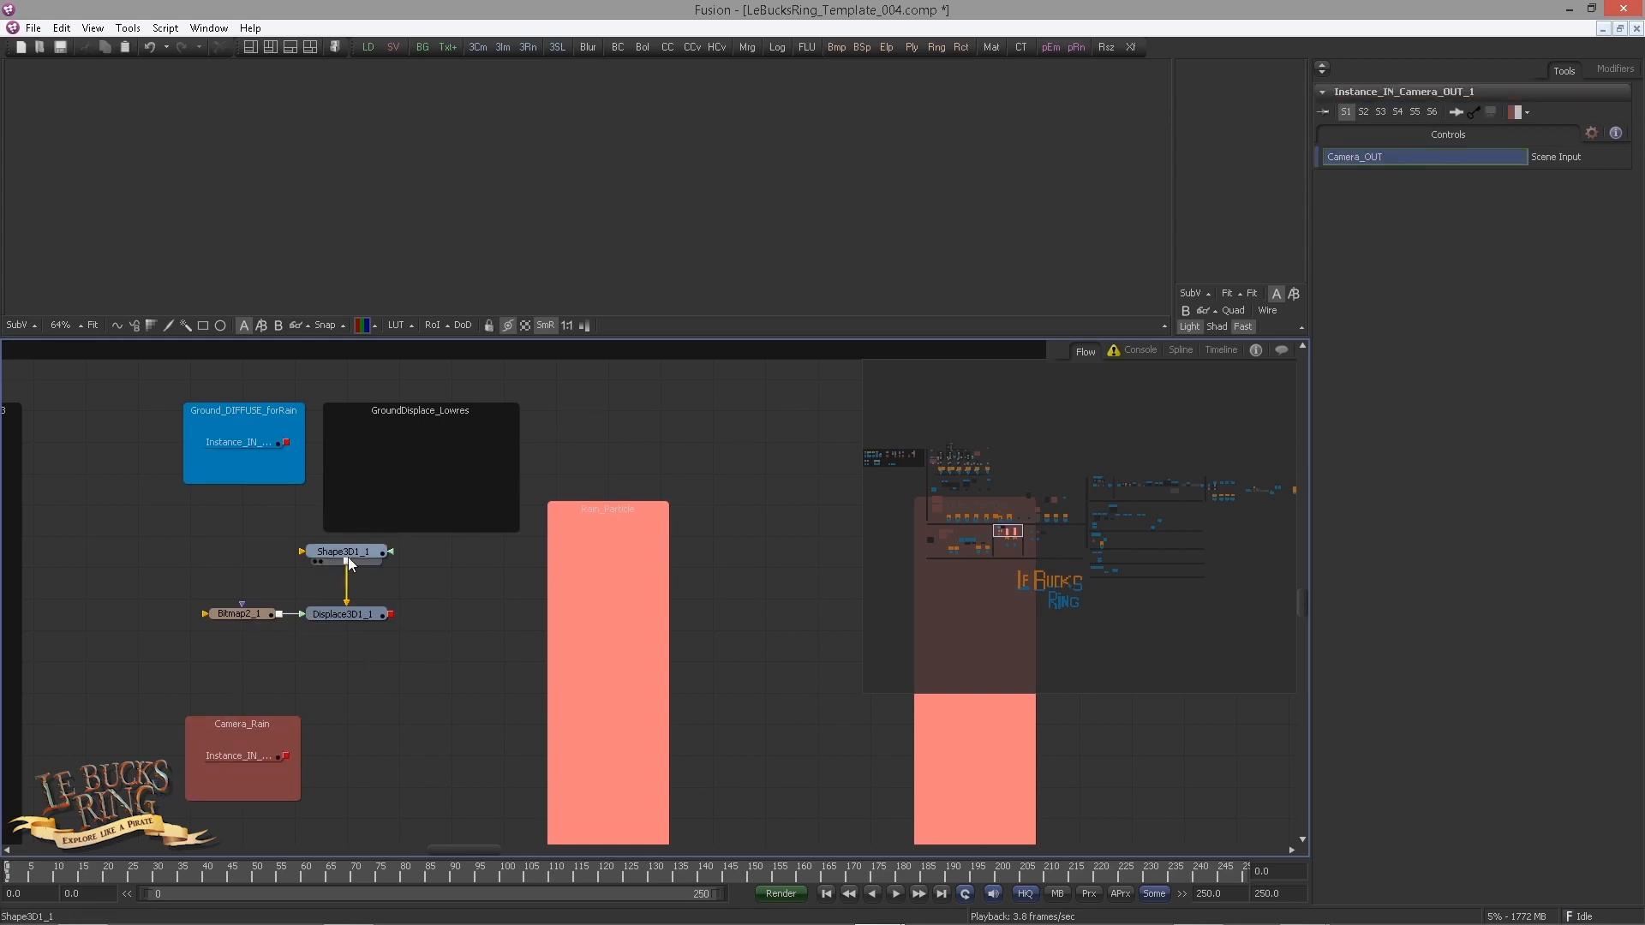
drag(348, 556, 419, 445)
drag(357, 614, 409, 476)
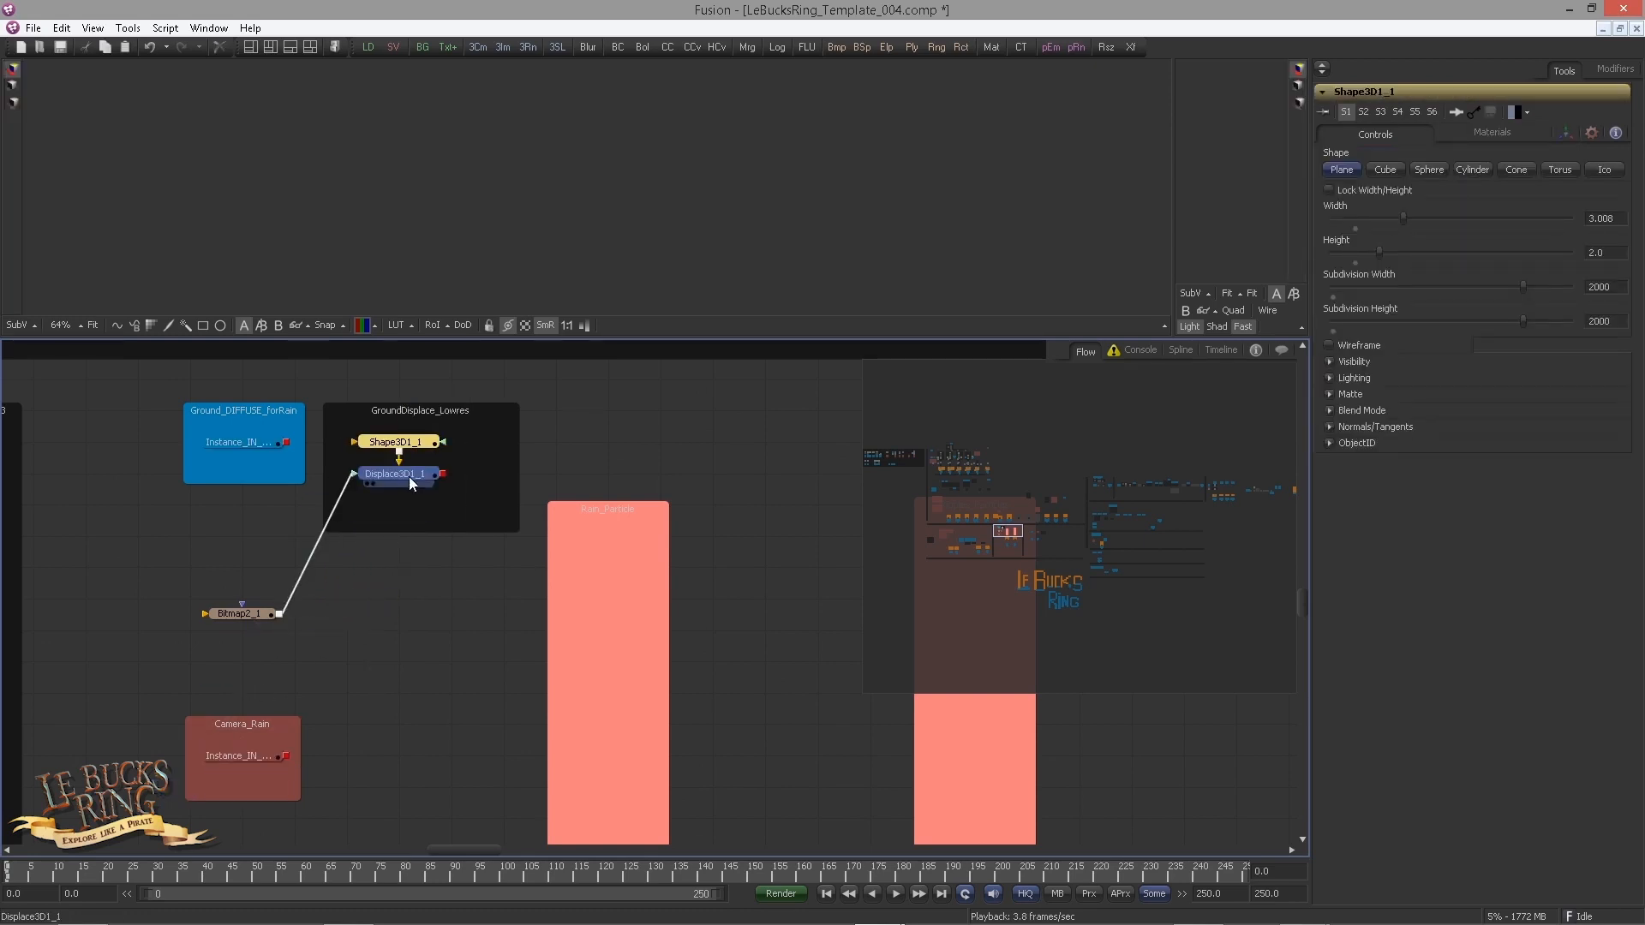
drag(241, 615, 241, 505)
drag(385, 494, 386, 505)
Step: Connect the ground diffuse instance to Bitmap2_1 and preview the bitmap and the displaced ground in the viewer
click(251, 461)
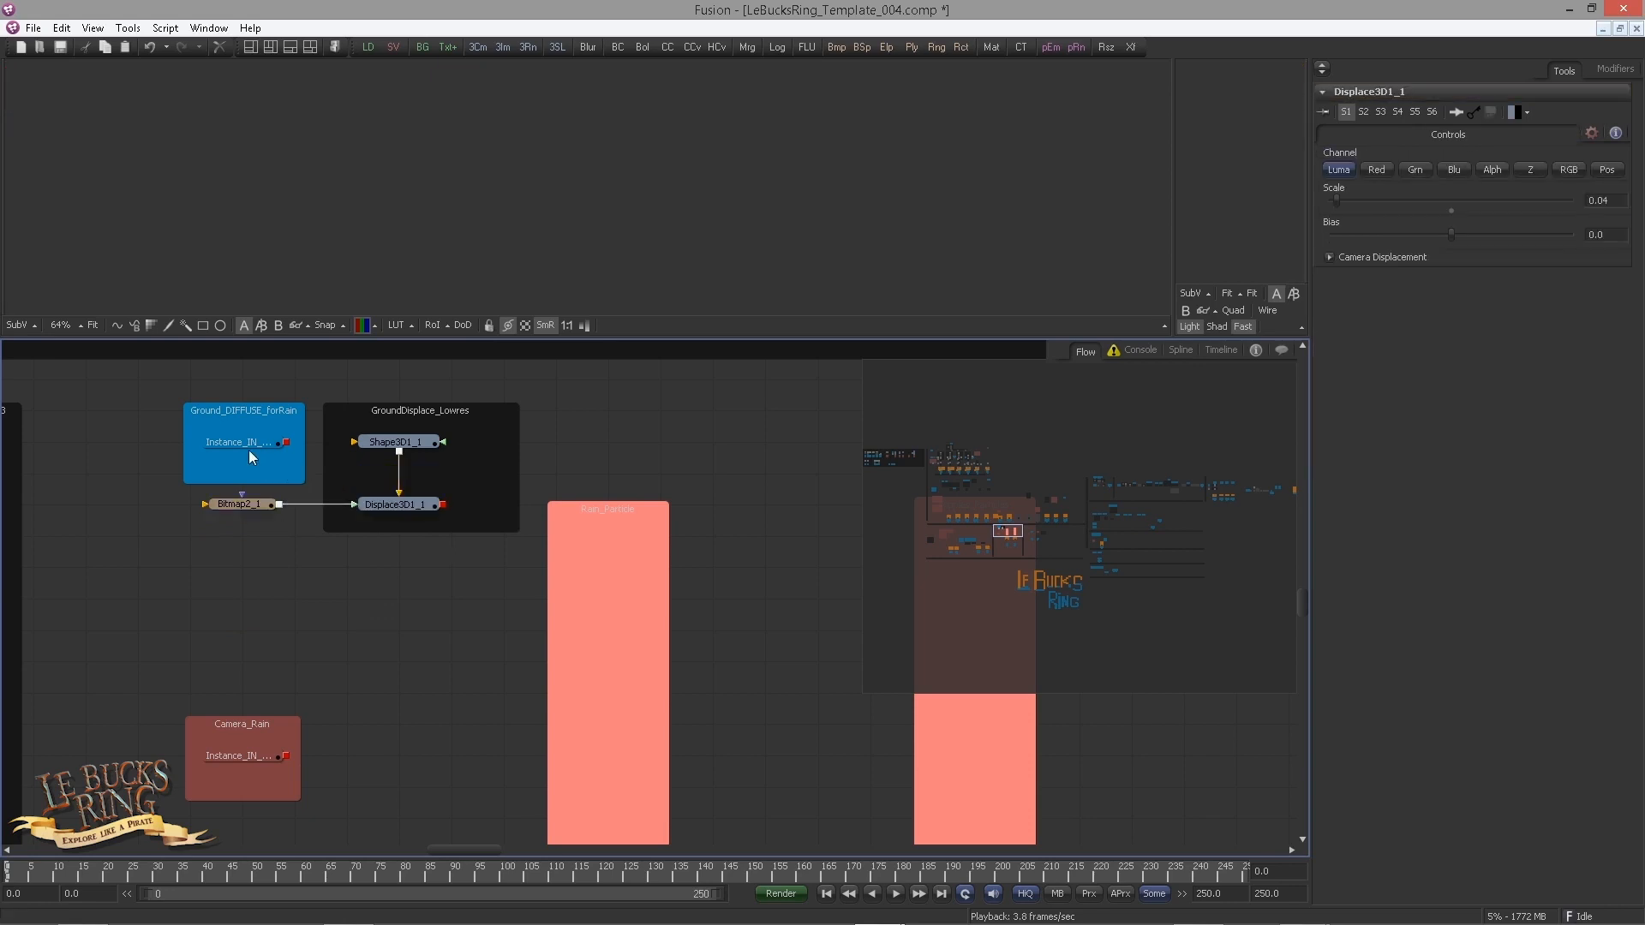
key(1)
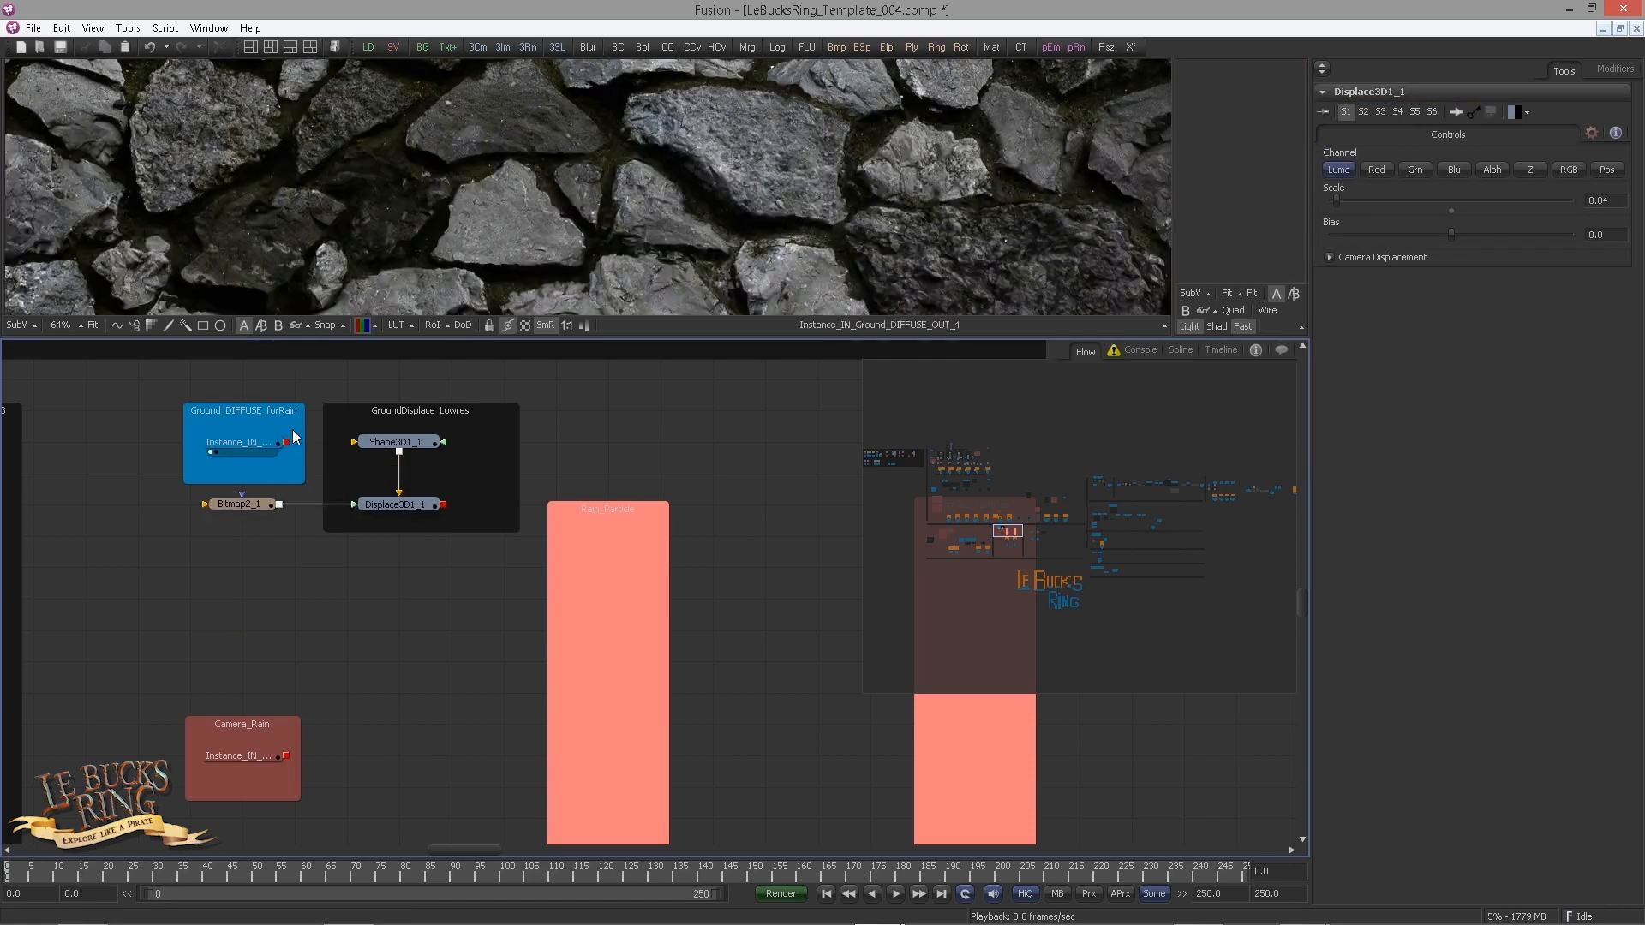
drag(286, 443, 248, 507)
key(1)
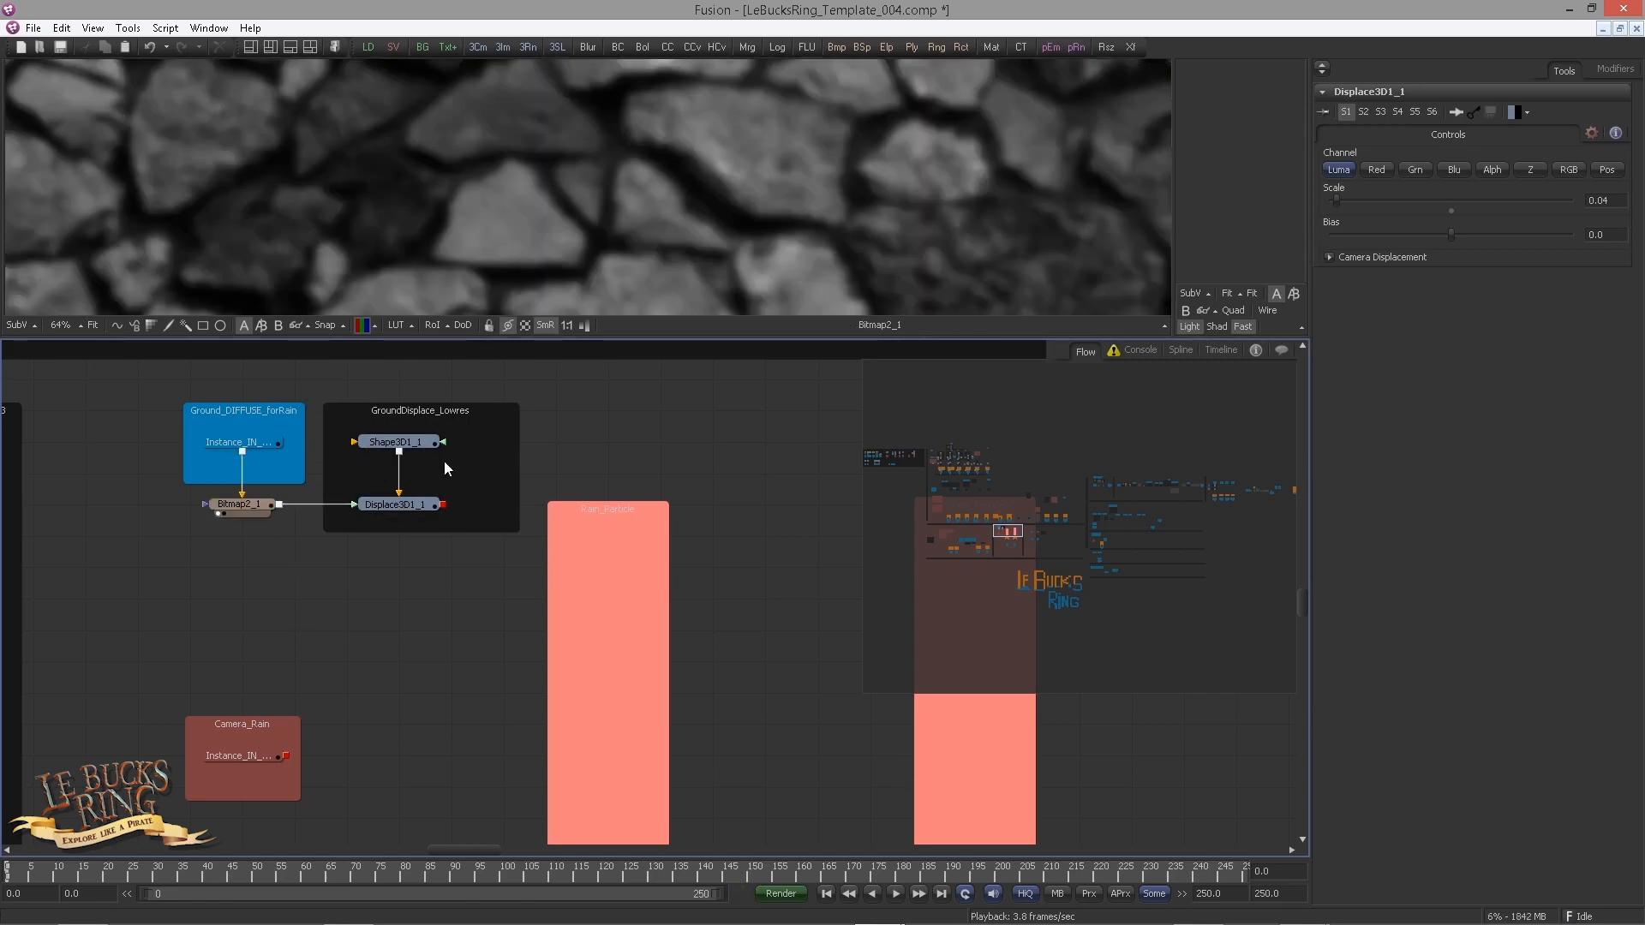
key(1)
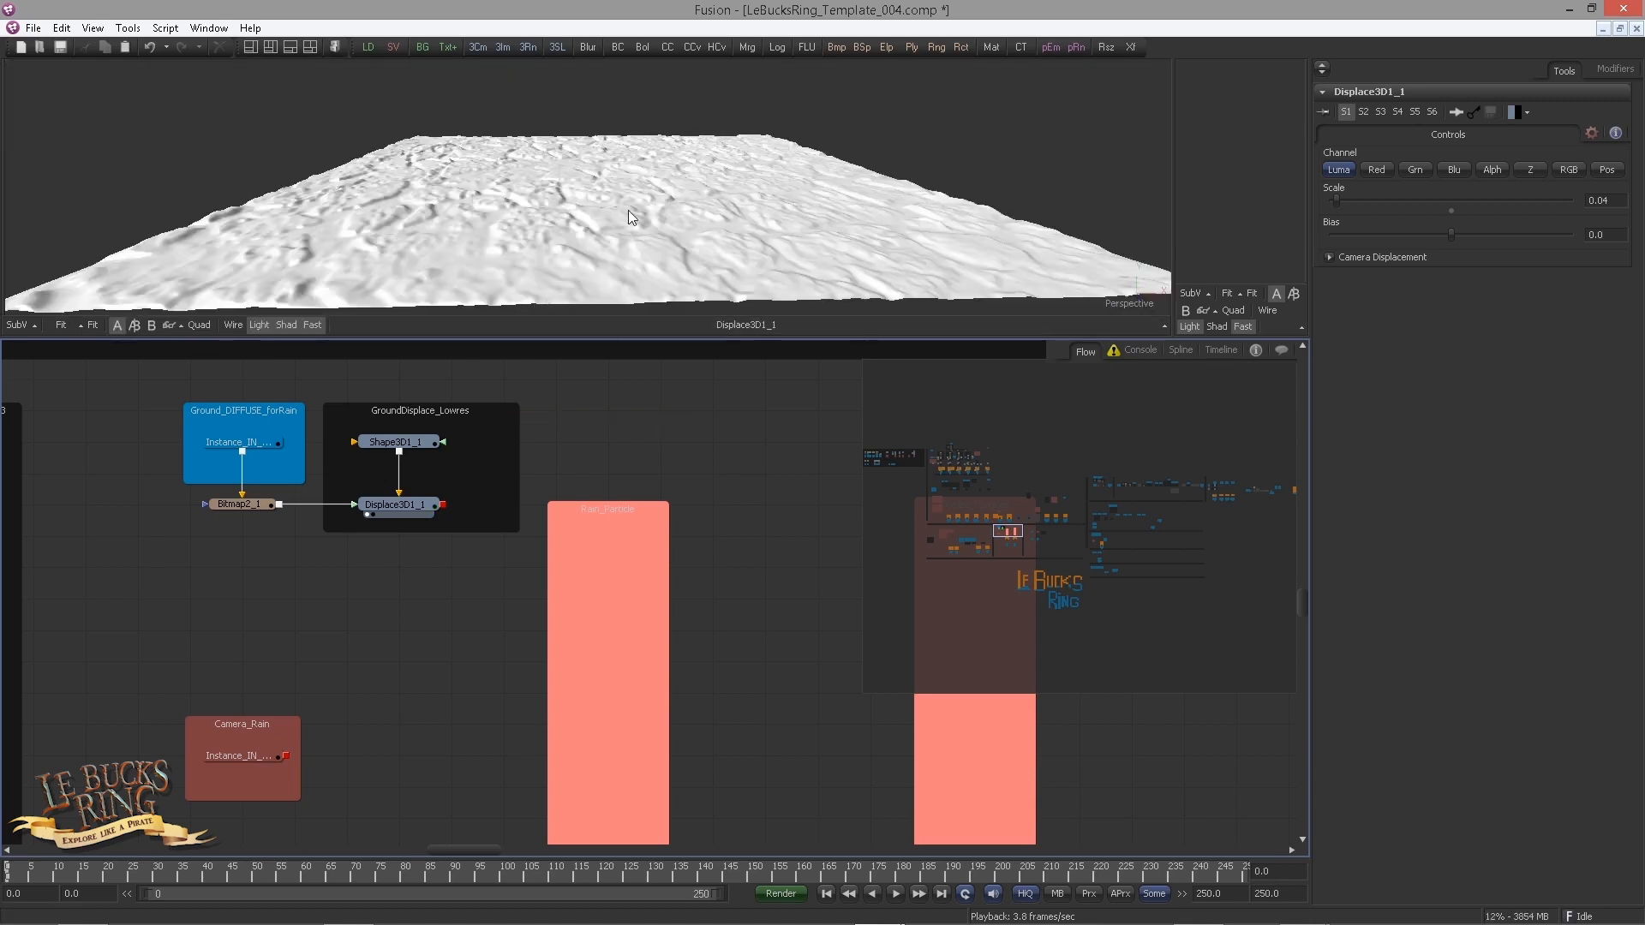
drag(379, 264, 467, 310)
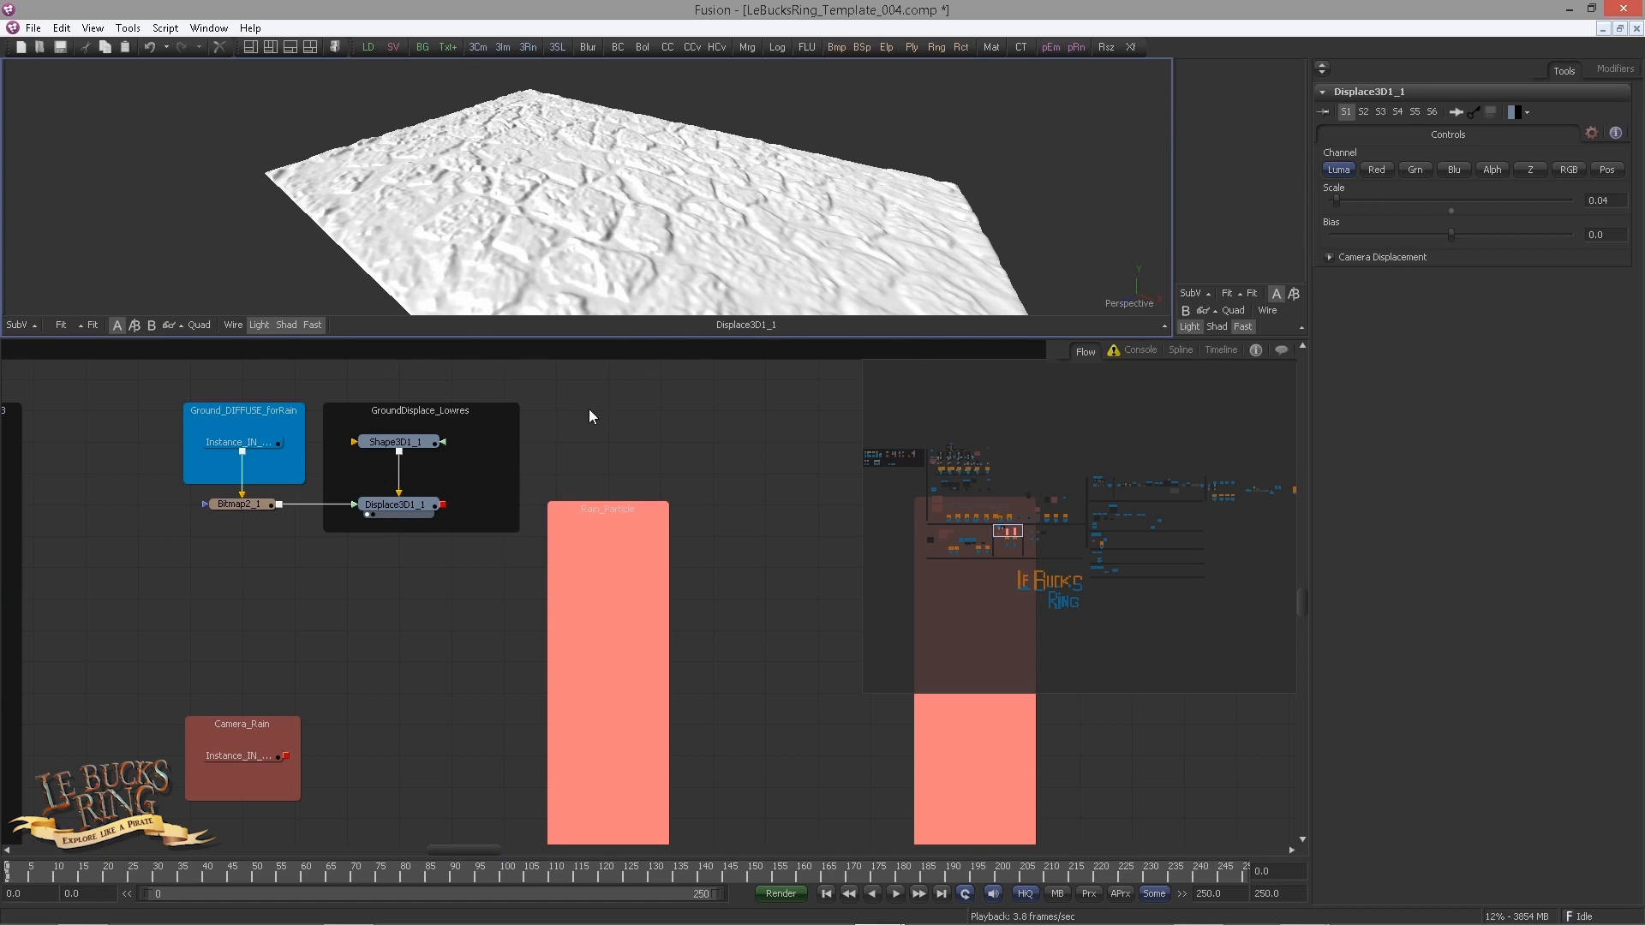
Step: Set the subdivision width and subdivision height of Shape3D1_1 to 200 and check the displaced ground
click(409, 444)
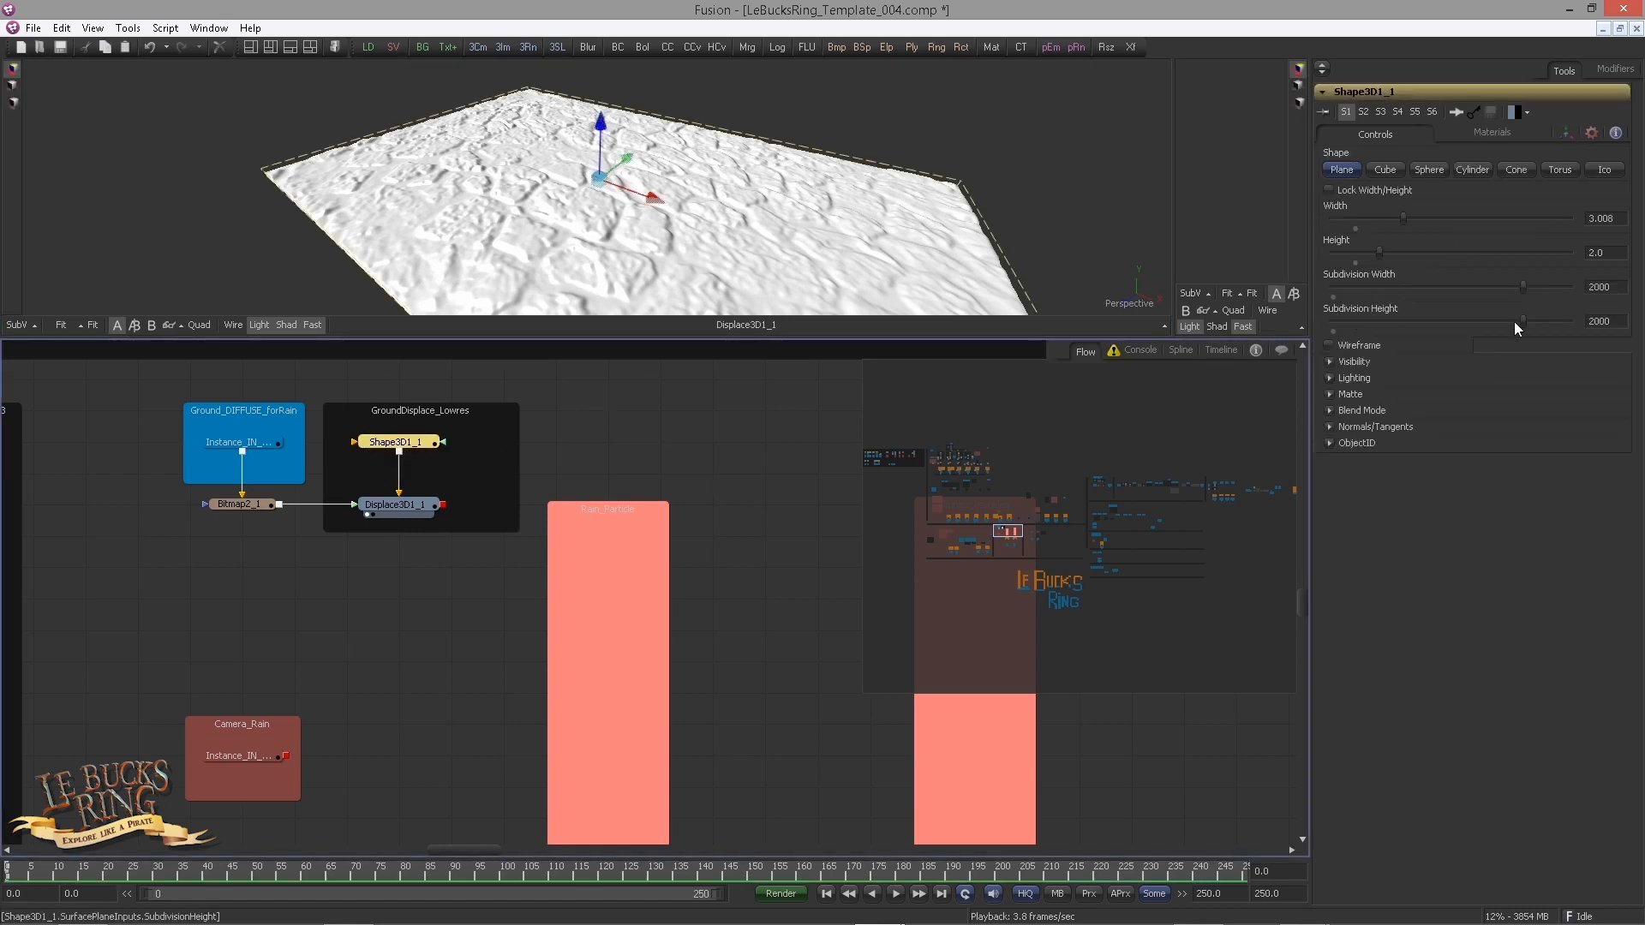
click(1614, 287)
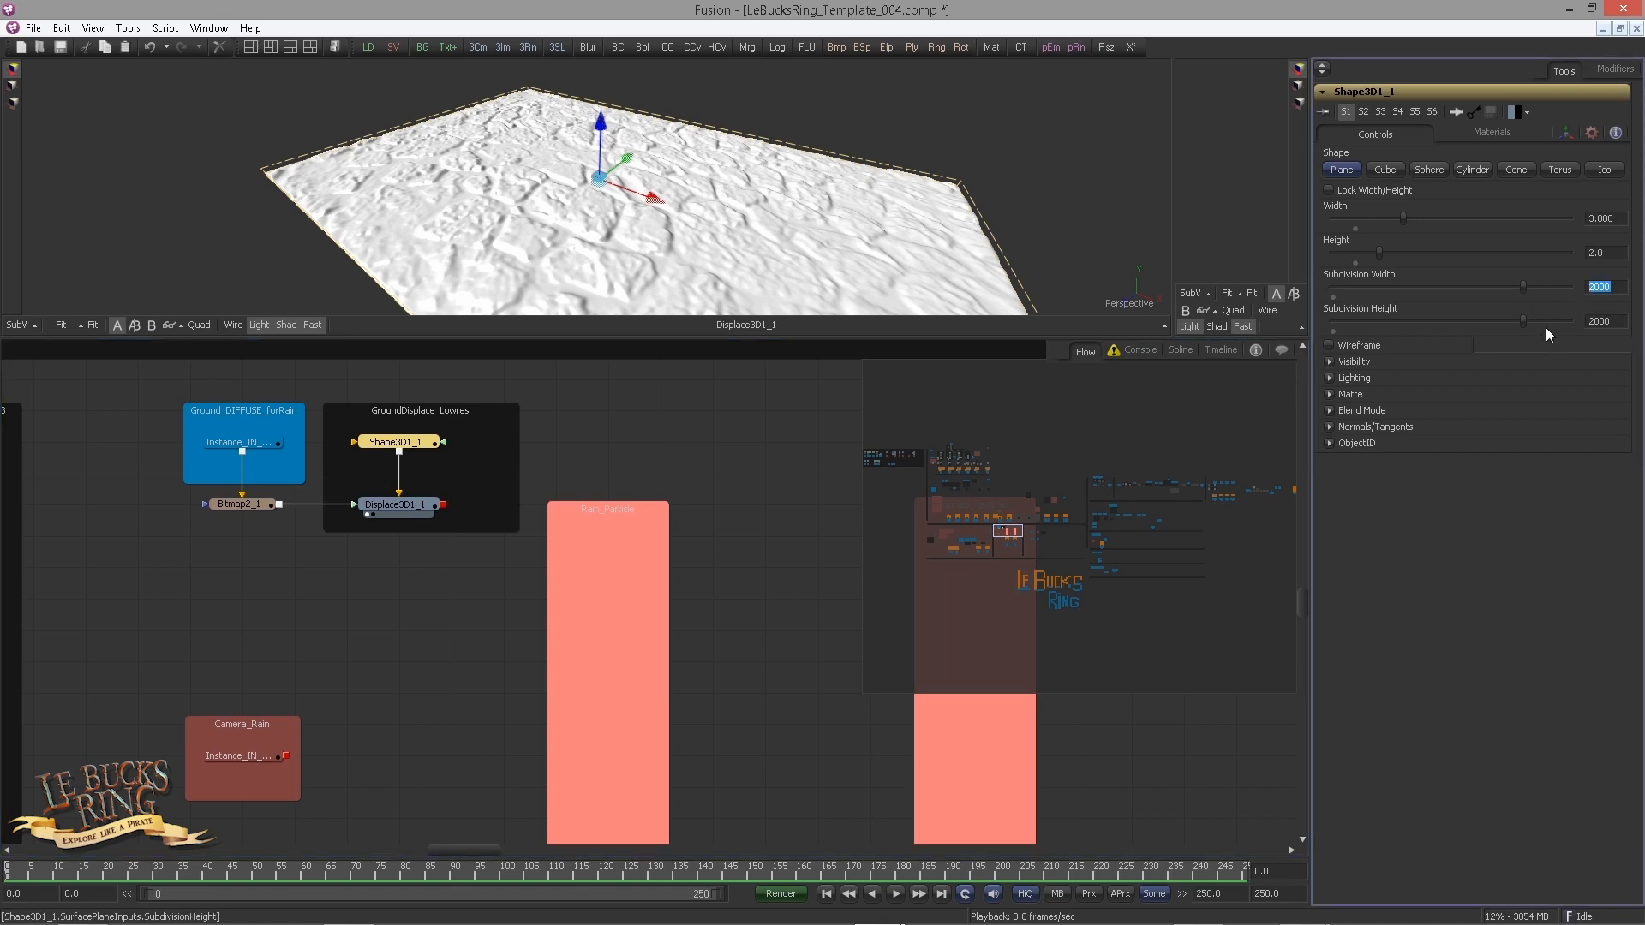
text(200)
key(Tab)
text(200)
key(Tab)
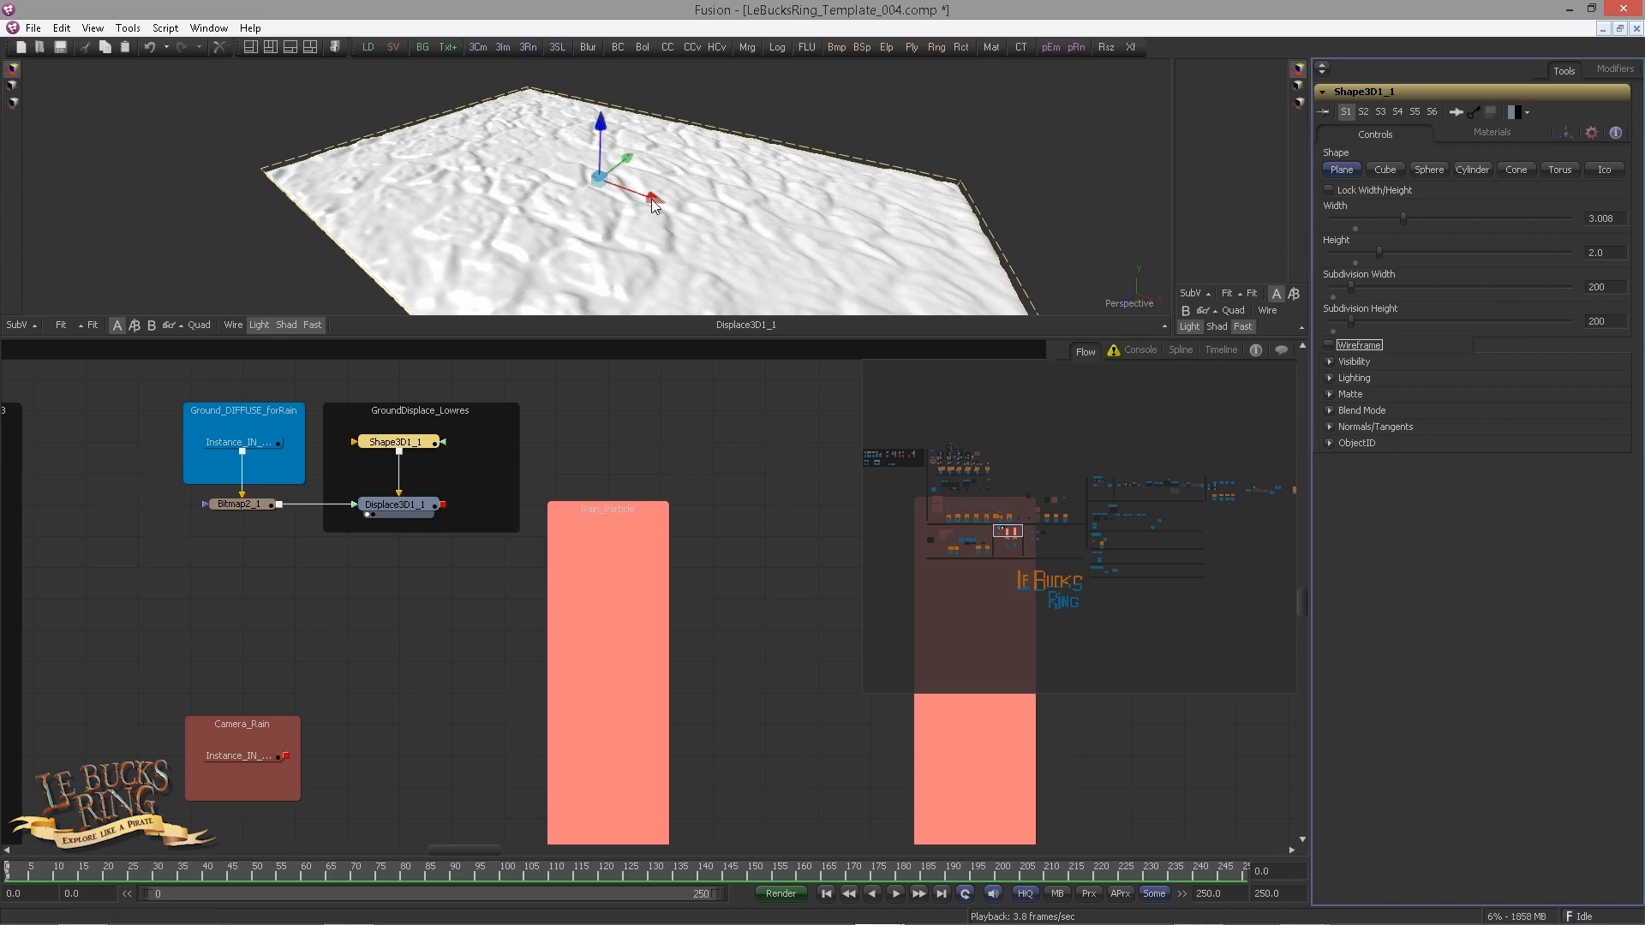
drag(693, 158, 495, 197)
Step: Add a Merge 3D node beside the Camera_Rain underlay and connect the camera instance and Displace3D1_1 to it
click(453, 582)
drag(454, 582, 473, 559)
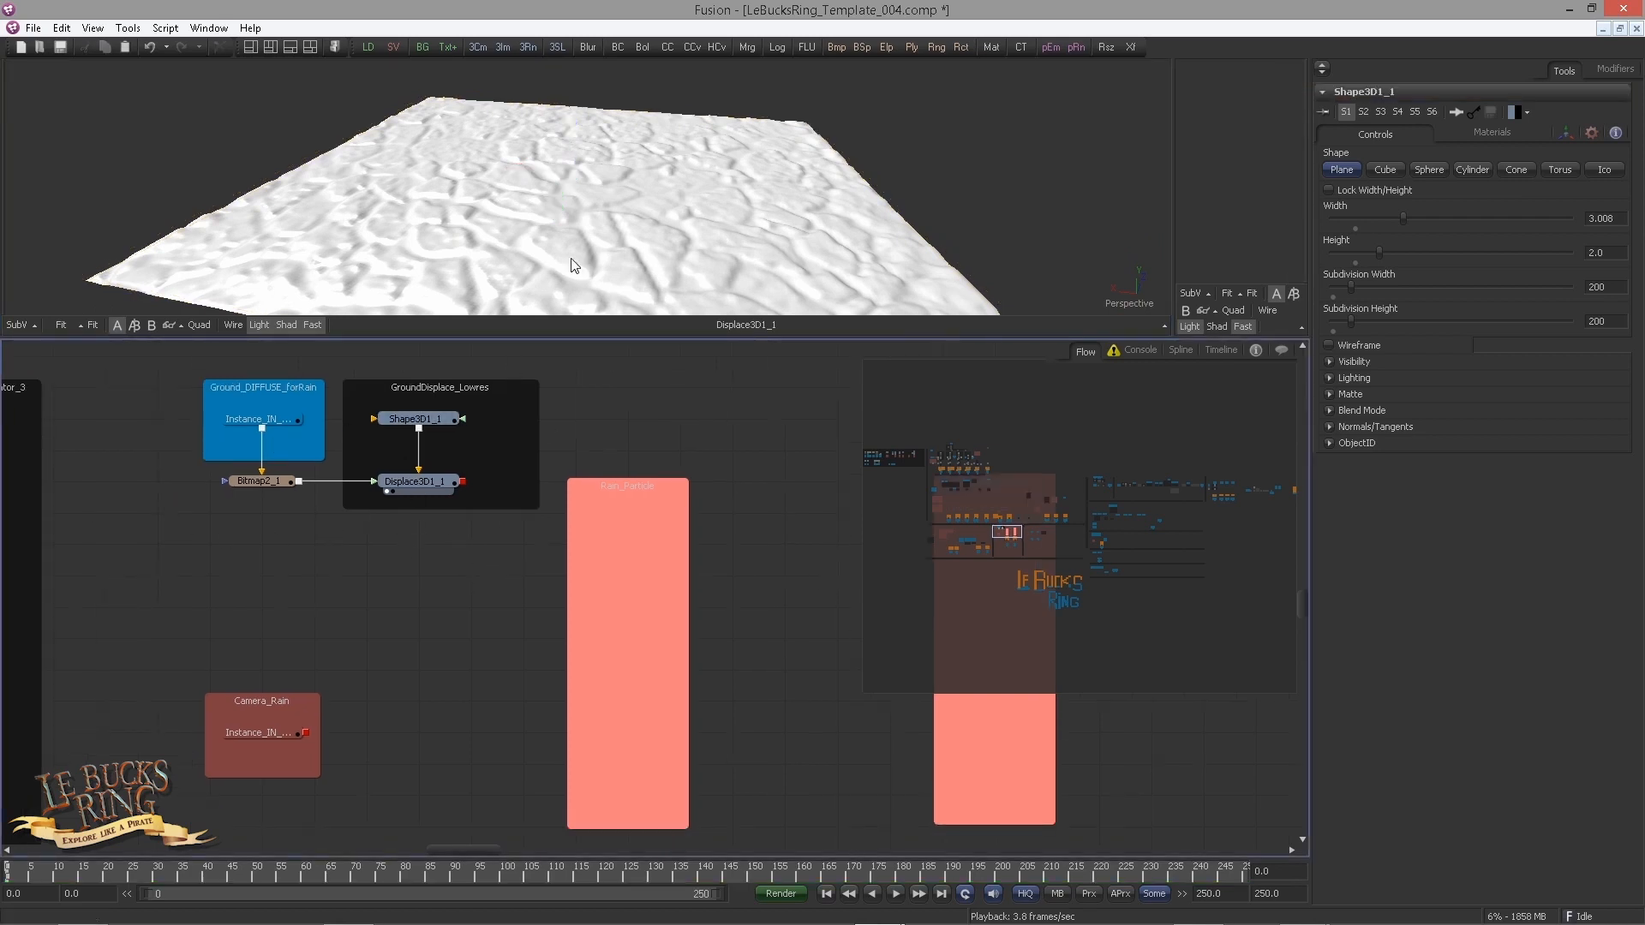
key(ctrl+space)
text(merg)
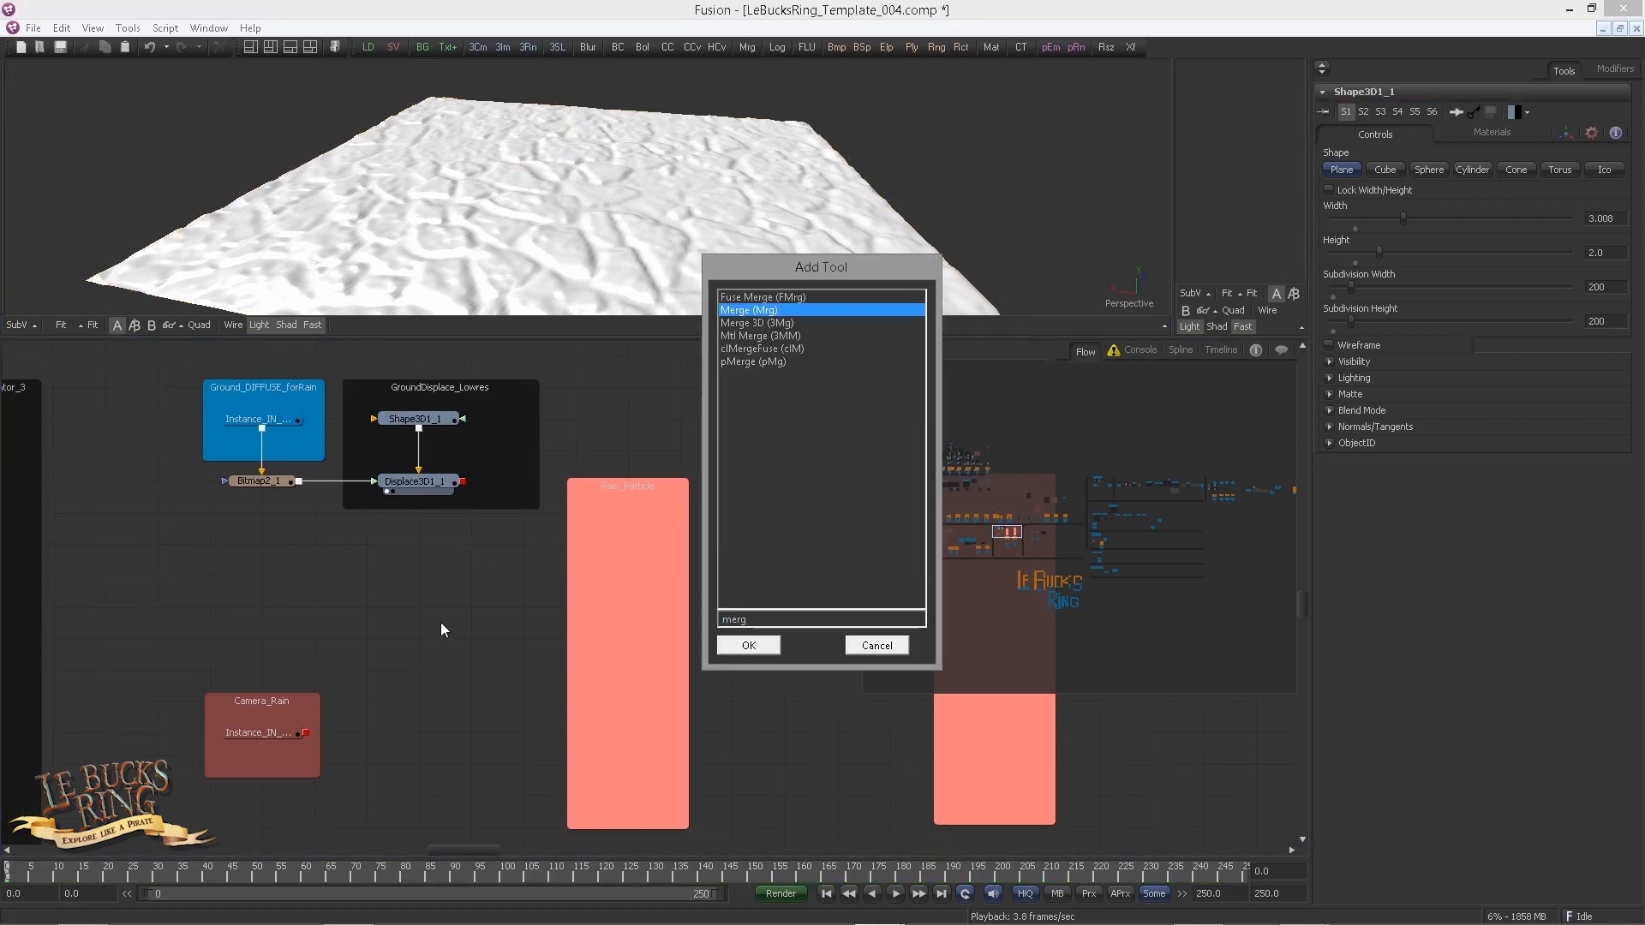
key(Down)
key(Return)
drag(425, 682, 422, 733)
drag(305, 733, 394, 732)
drag(462, 482, 419, 727)
Step: Add a pEmitter node at the upper end of the rain particle underlay next to the ground setup
drag(542, 594, 286, 631)
click(363, 630)
scroll(301, 637, down, 1)
drag(610, 576, 595, 455)
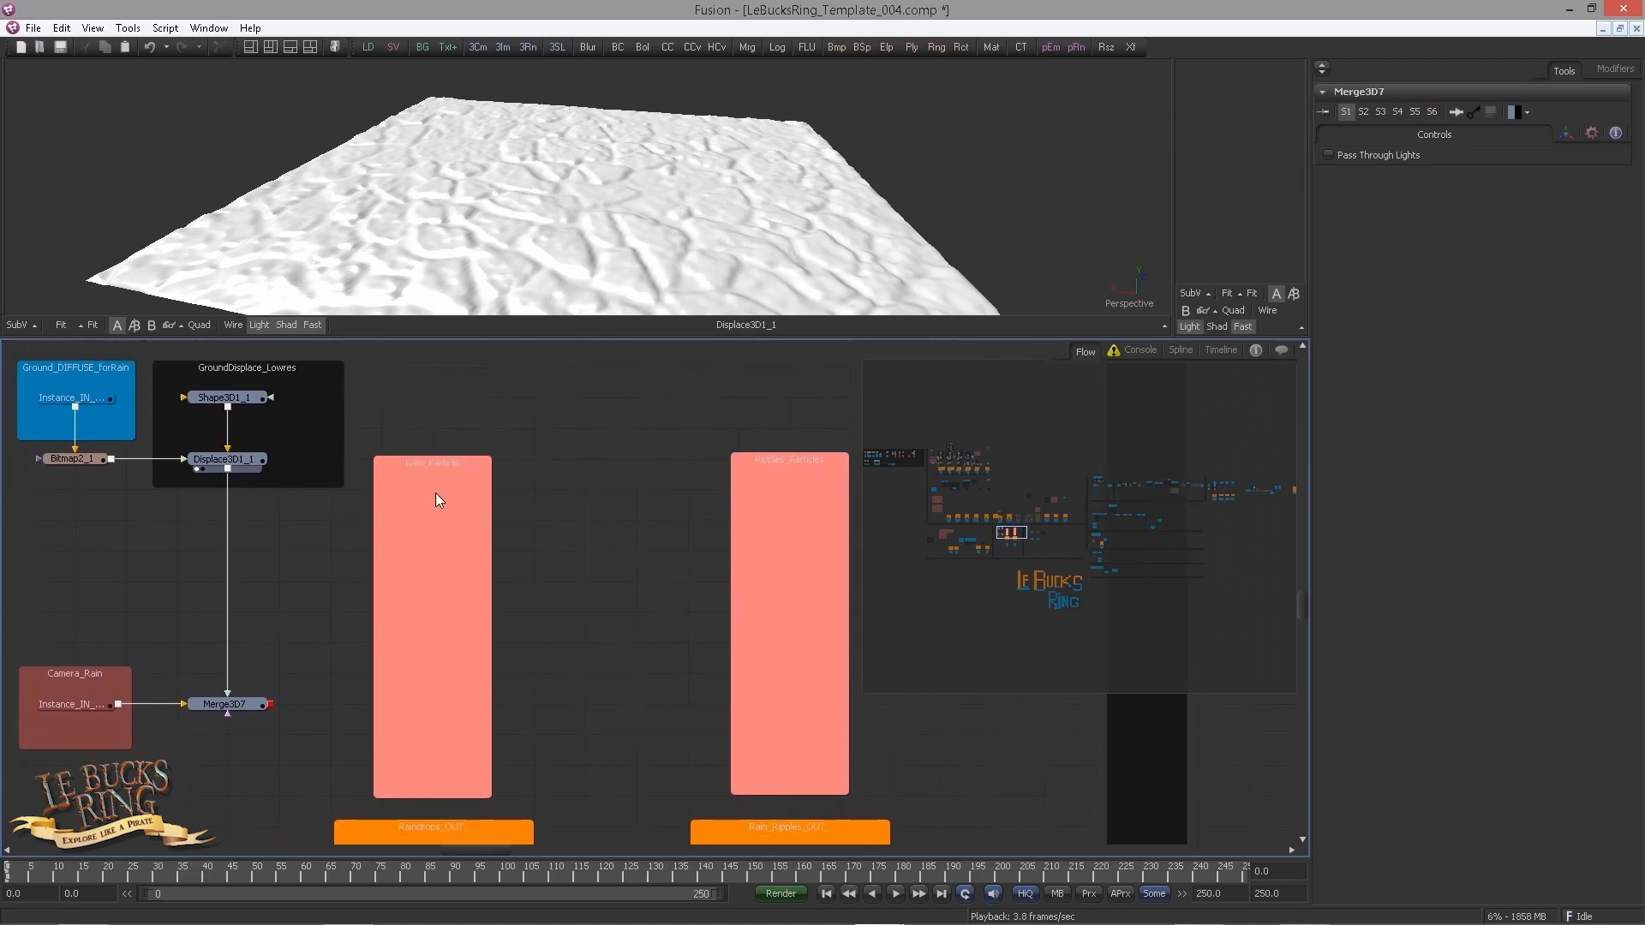
scroll(562, 480, up, 1)
key(ctrl+space)
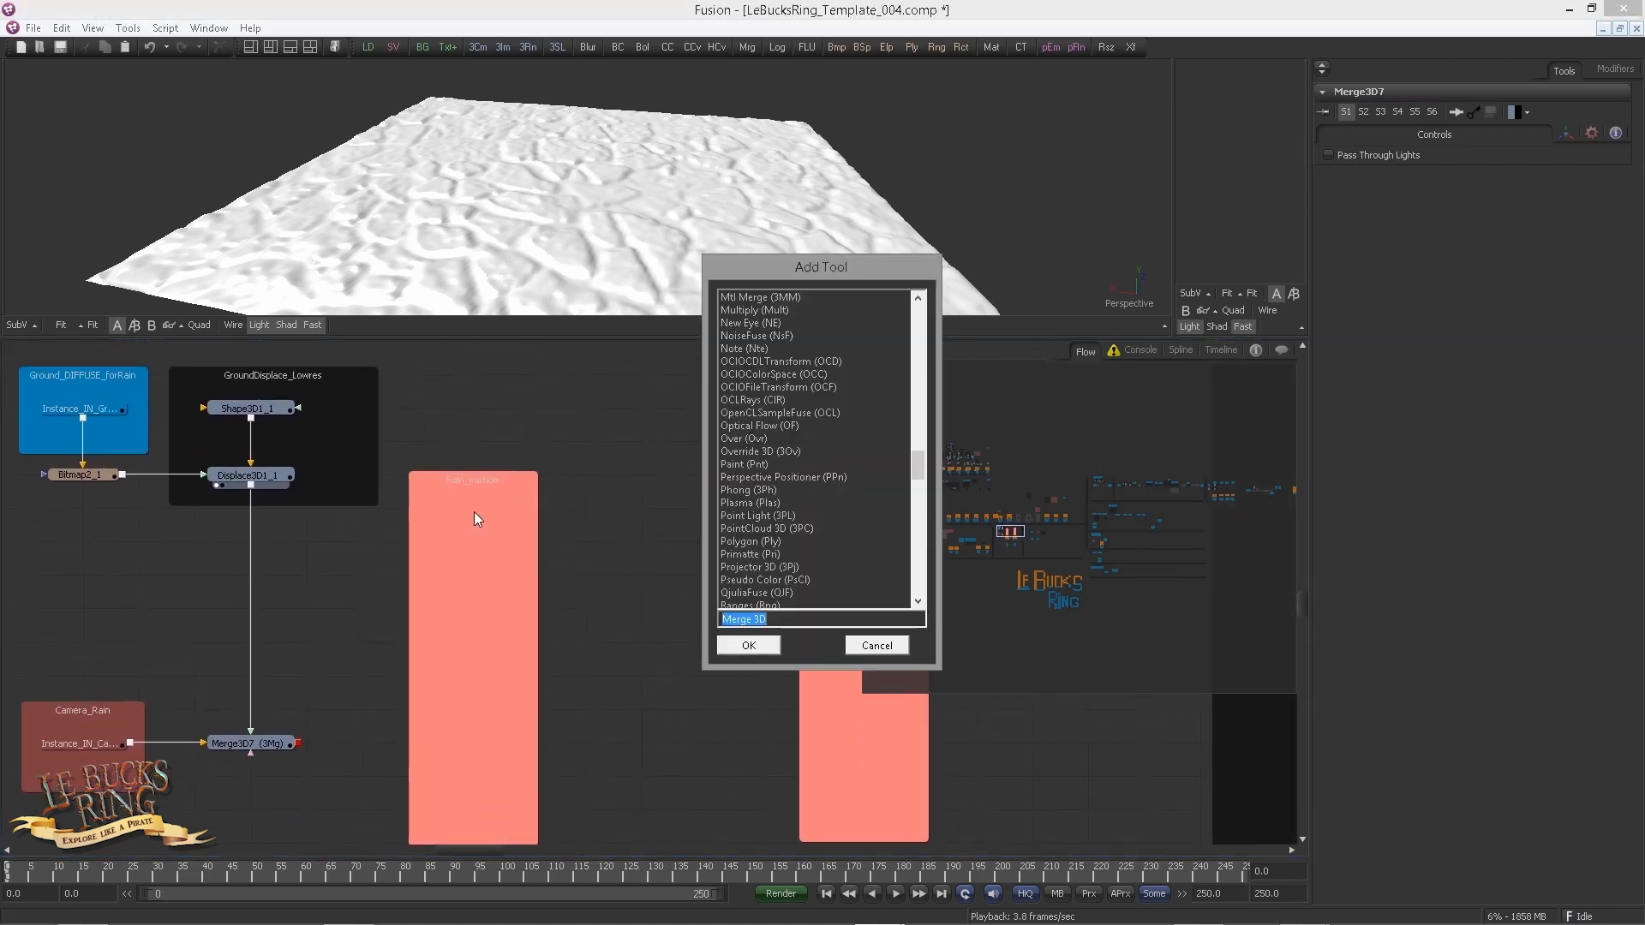
text(pemi)
key(Return)
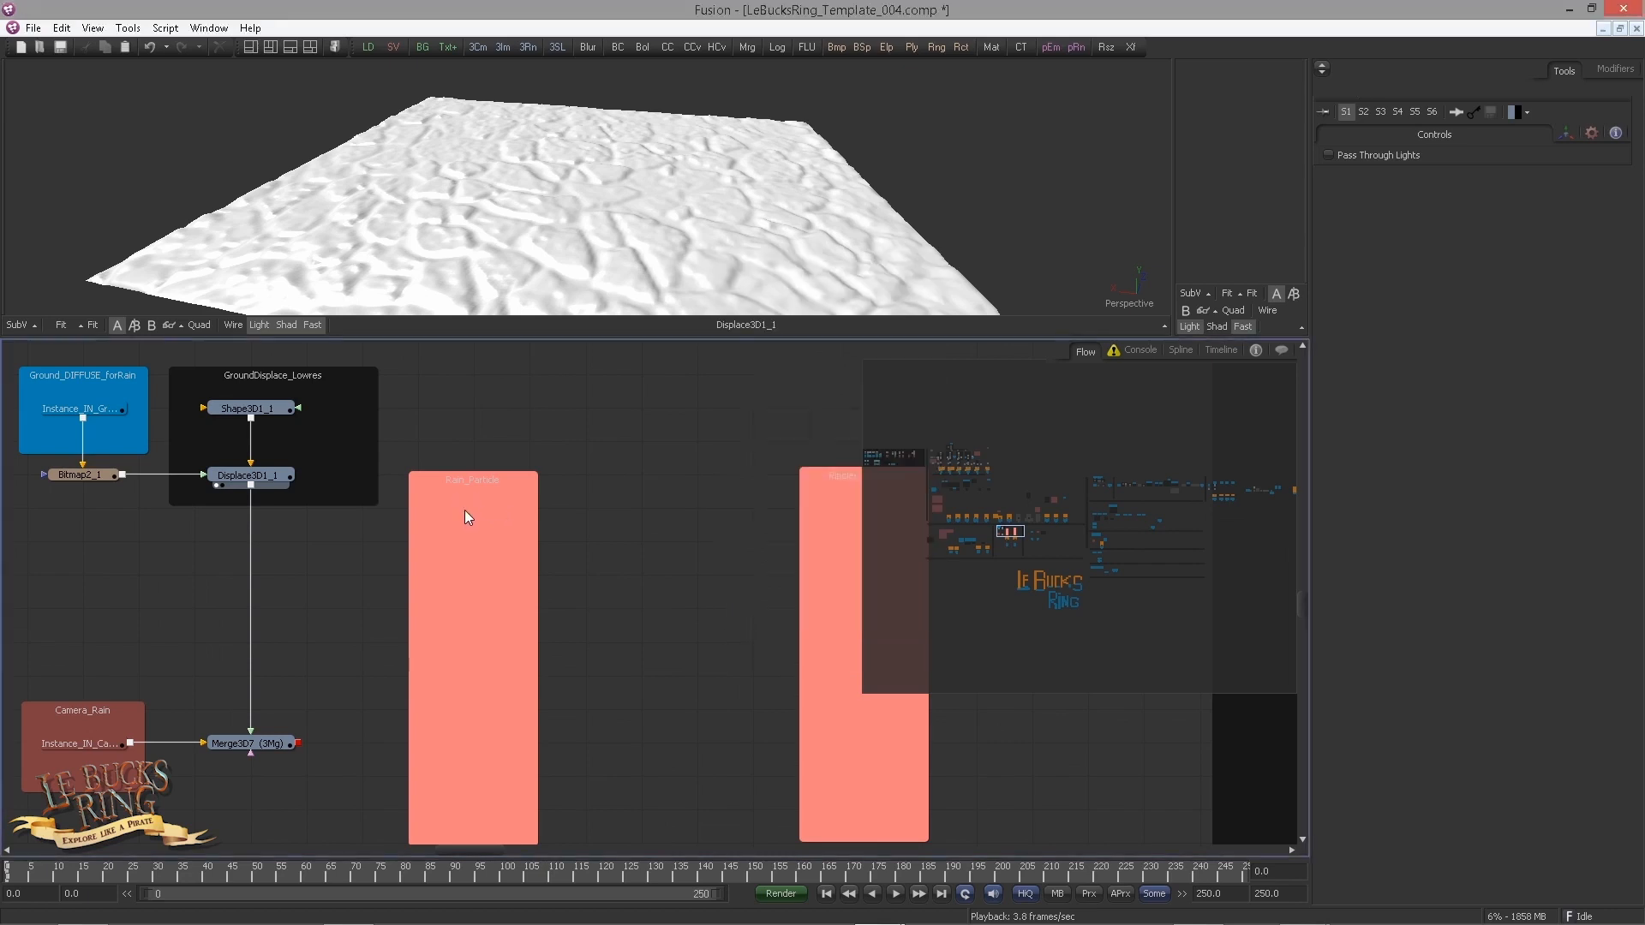
click(691, 510)
scroll(692, 510, up, 2)
click(420, 615)
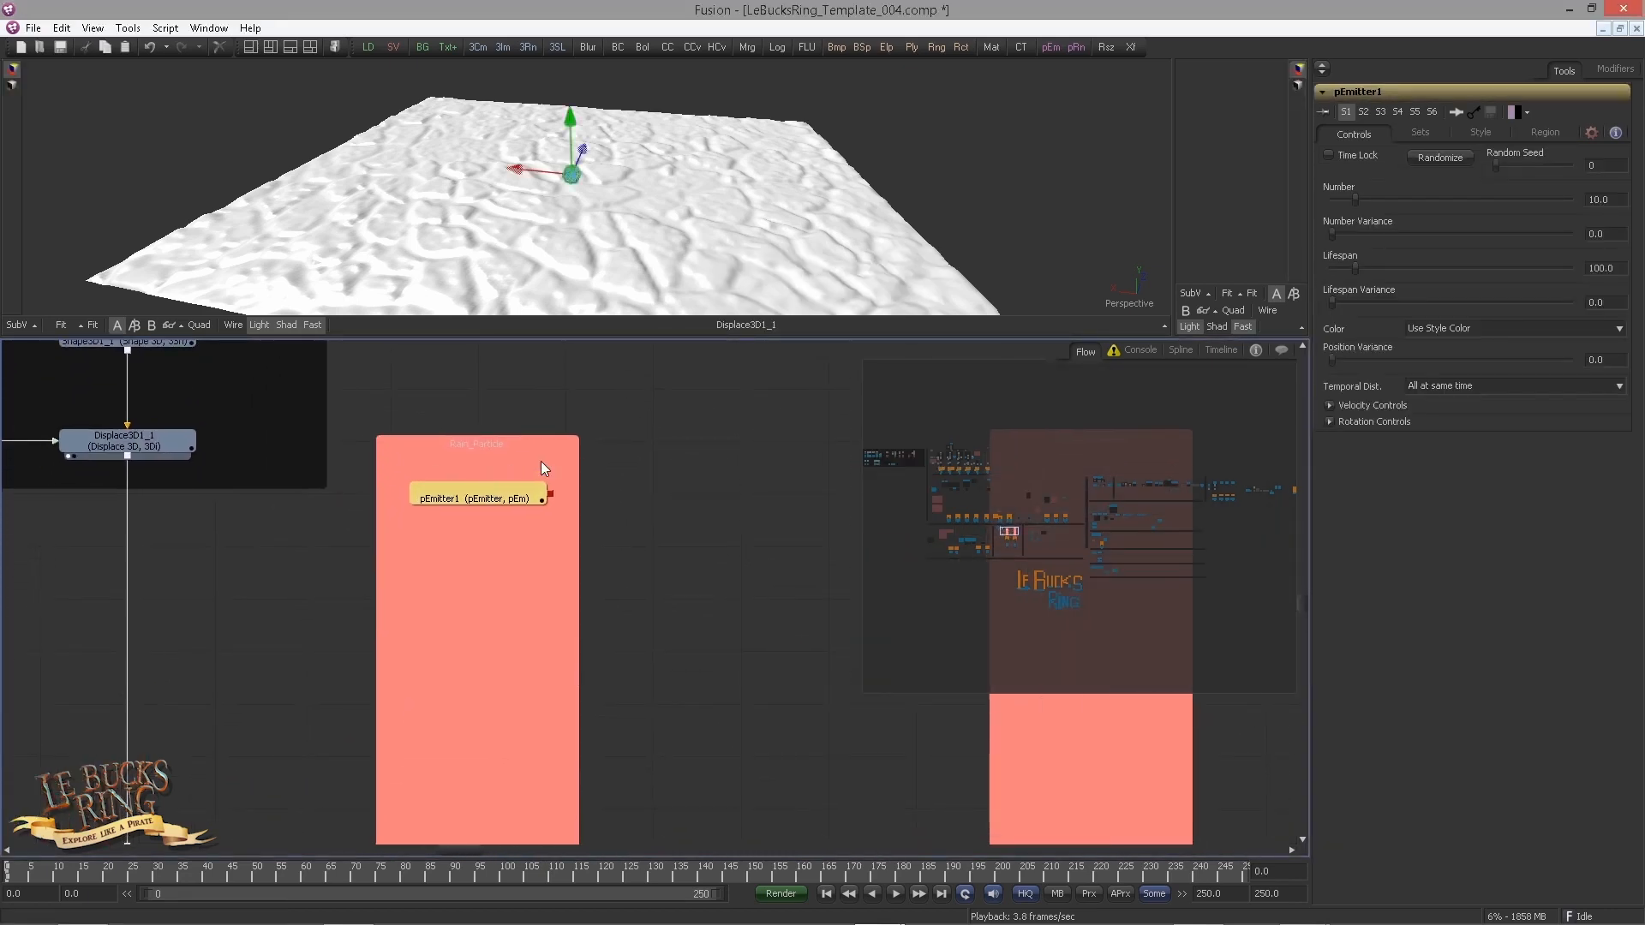
Step: Add a pRender node after pEmitter1, place it lower in the rain particle underlay, and show it in the viewer
scroll(497, 460, down, 2)
key(ctrl+space)
text(pren)
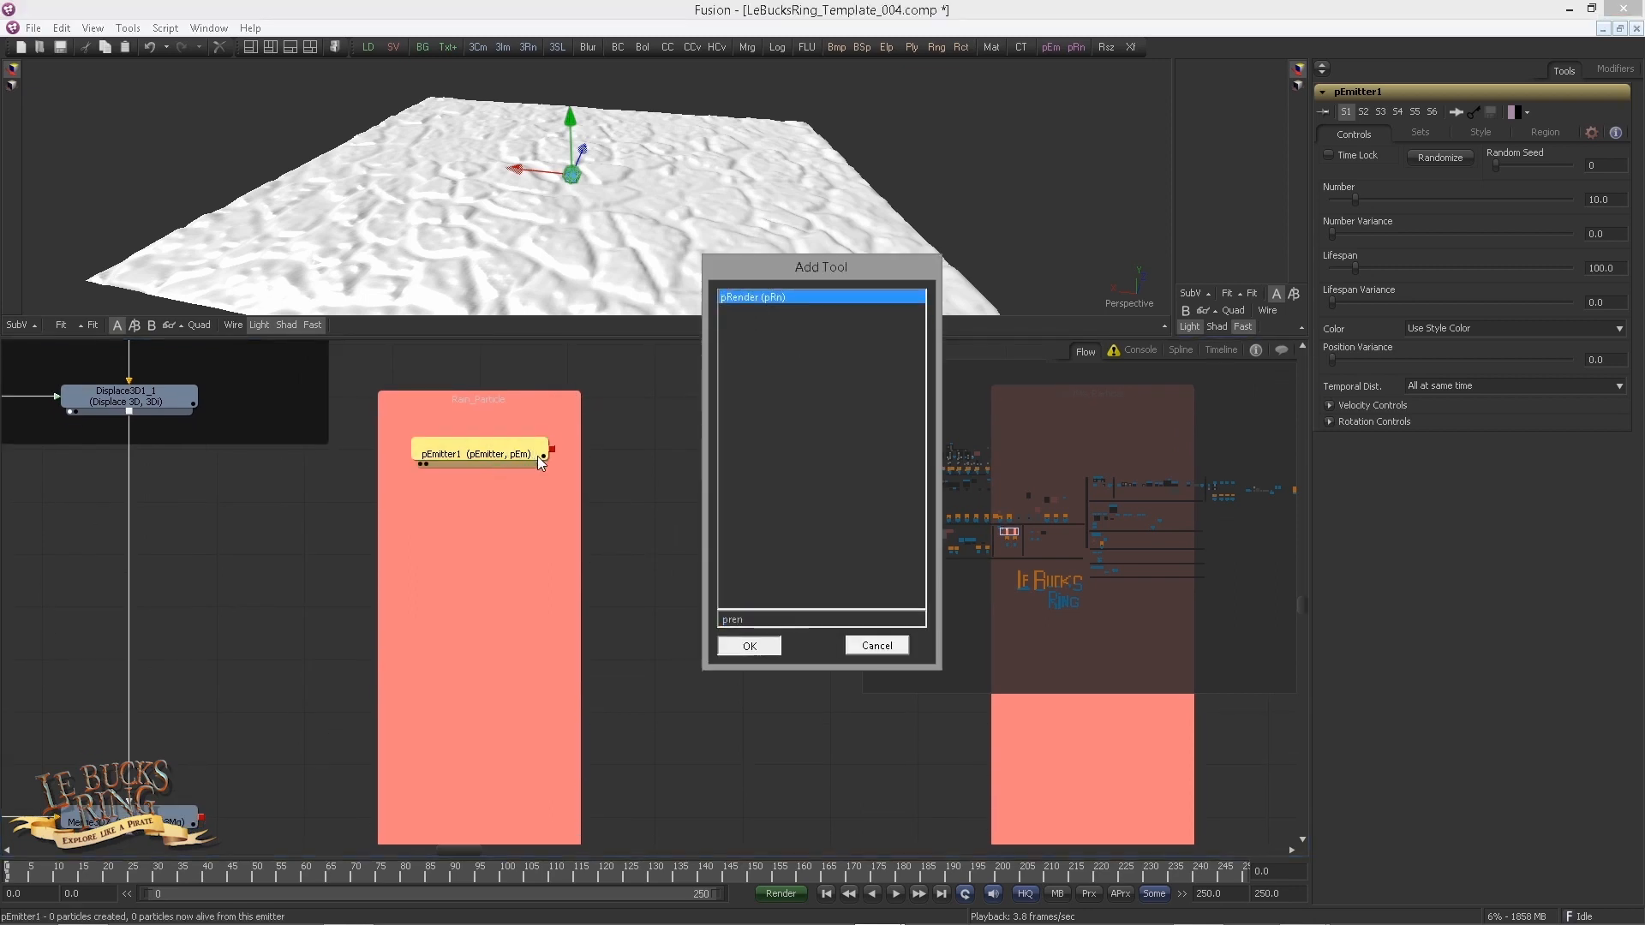
key(Return)
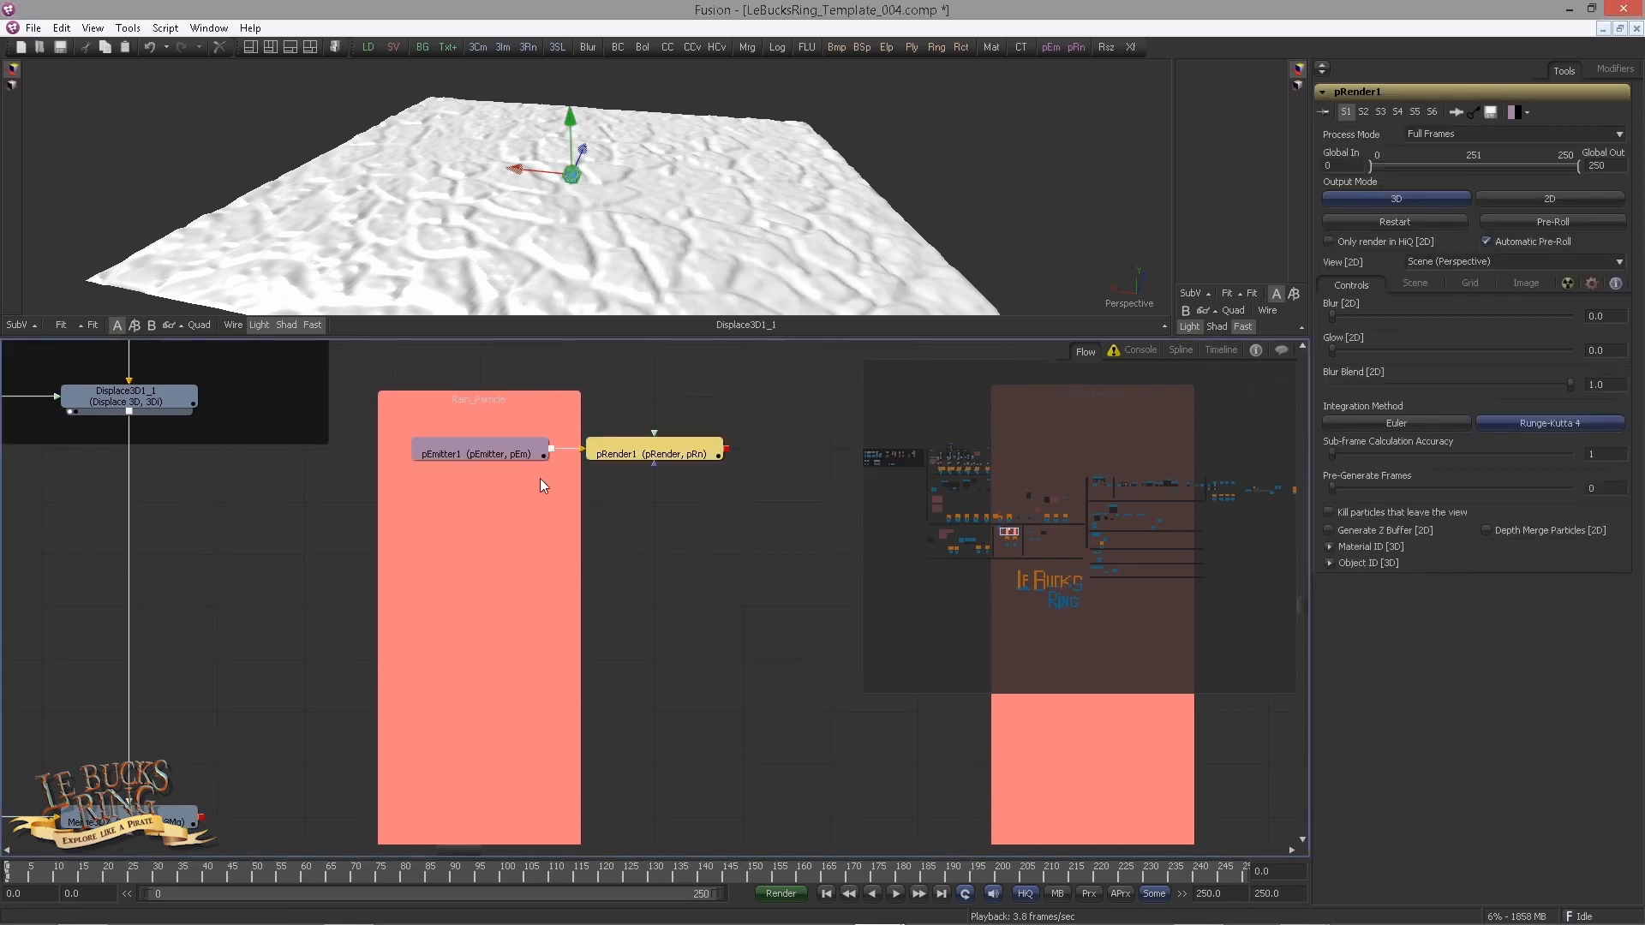
drag(618, 456, 446, 825)
click(619, 737)
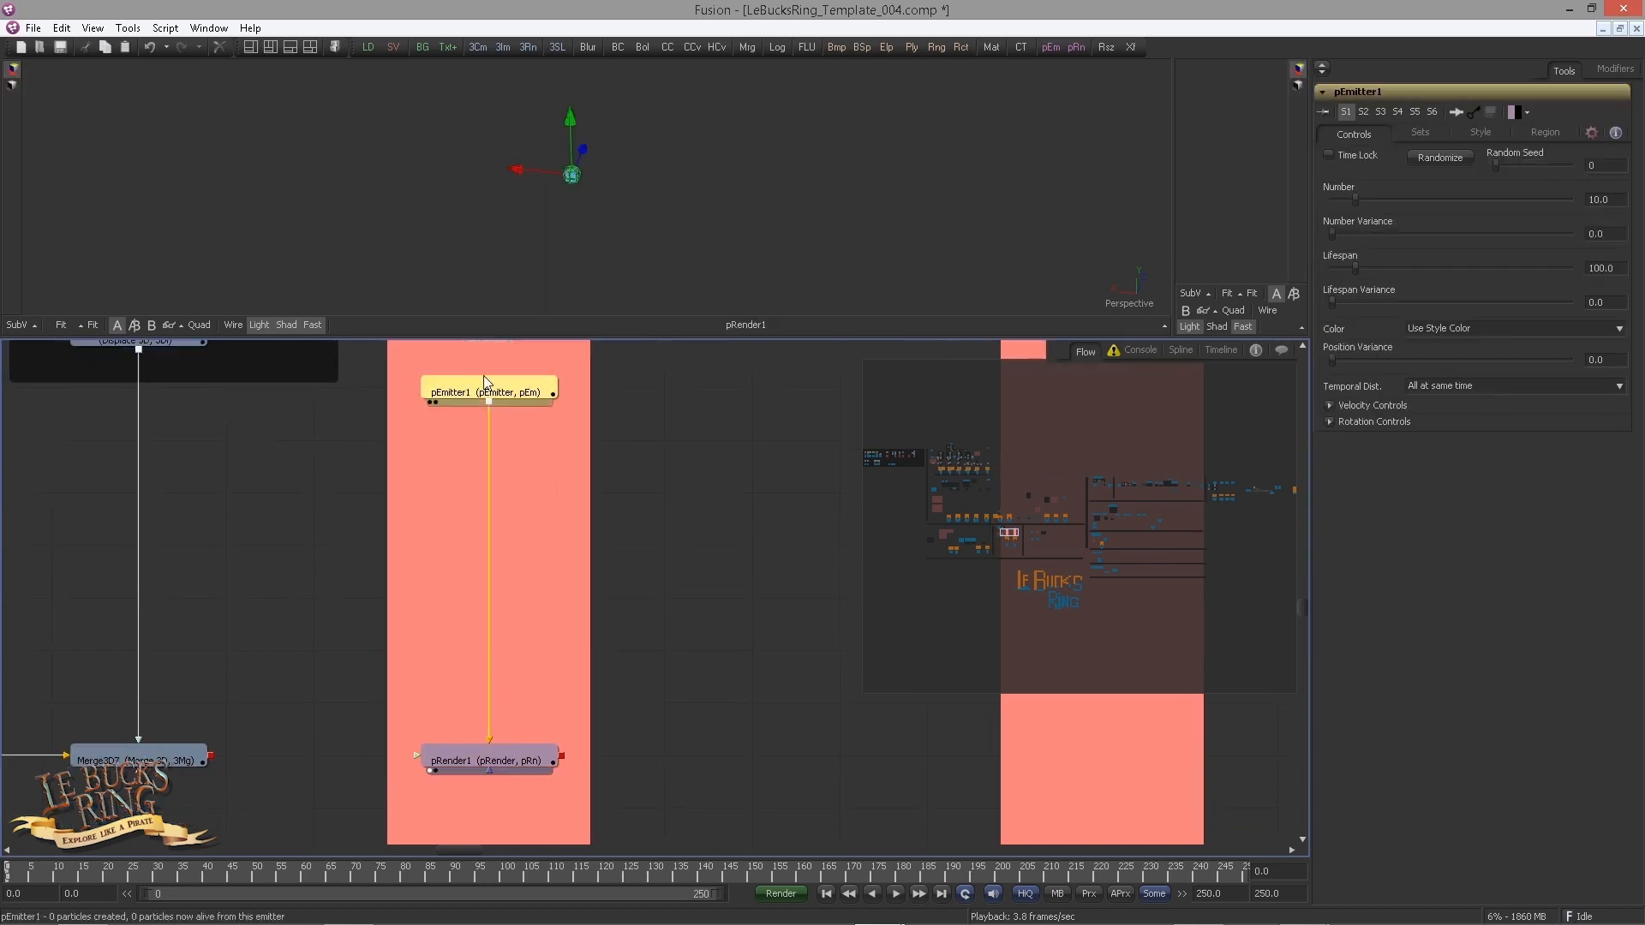
click(527, 390)
click(619, 427)
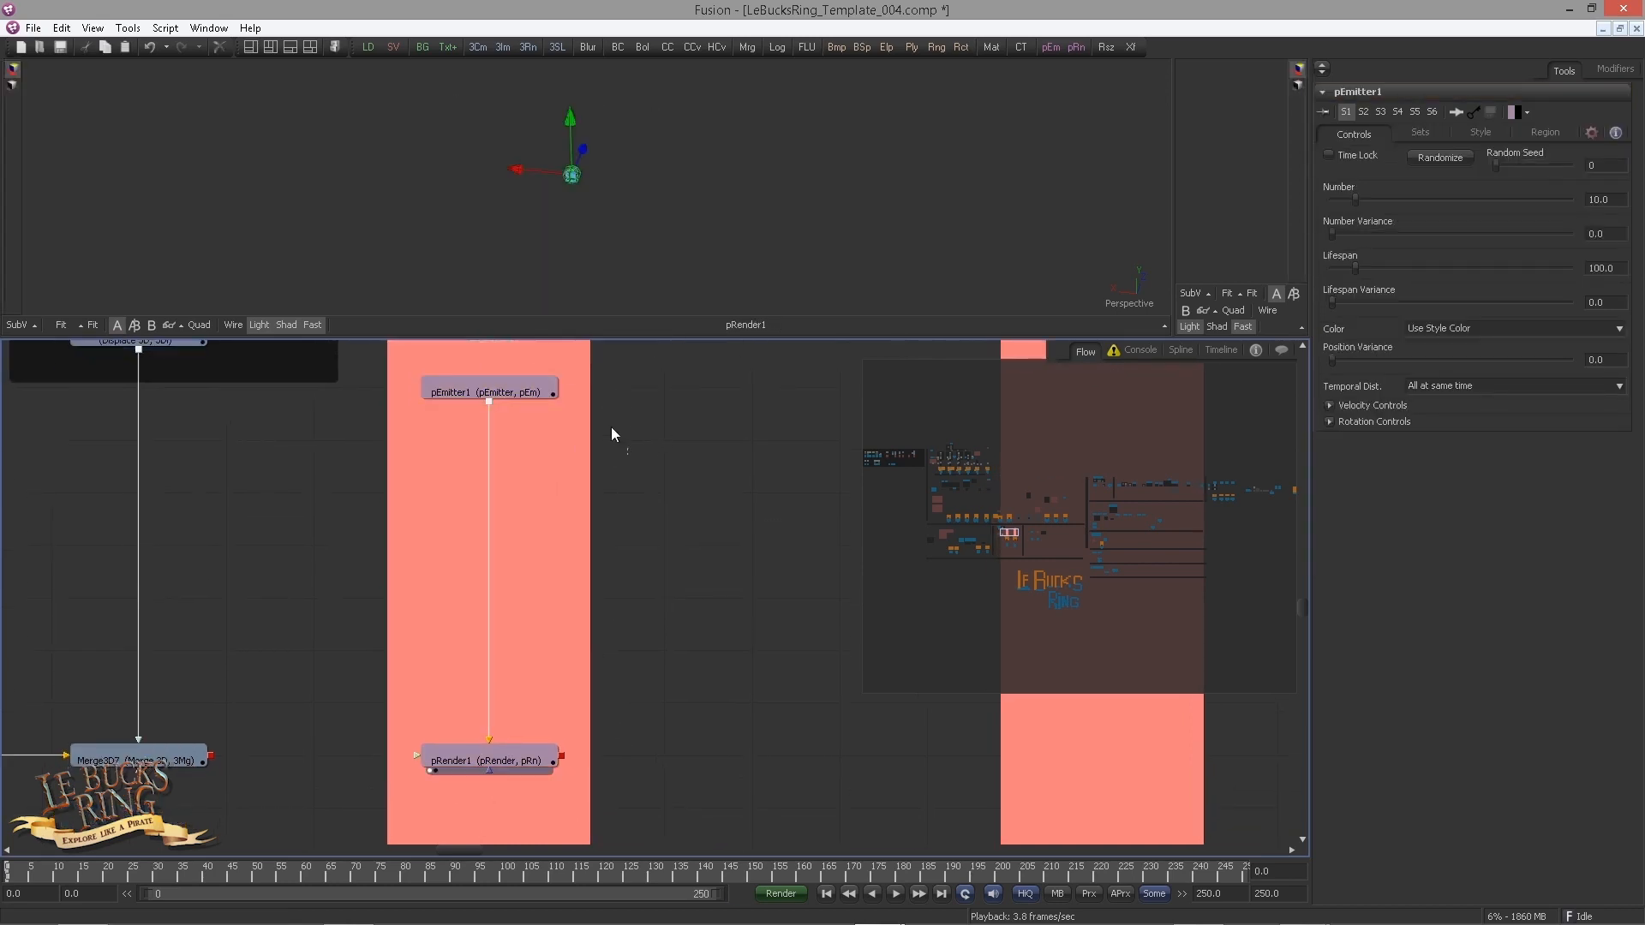
Step: Inspect the emission region of pEmitter1 in the 3D view with the node selected and deselected
click(501, 387)
drag(698, 232, 707, 243)
scroll(612, 228, up, 5)
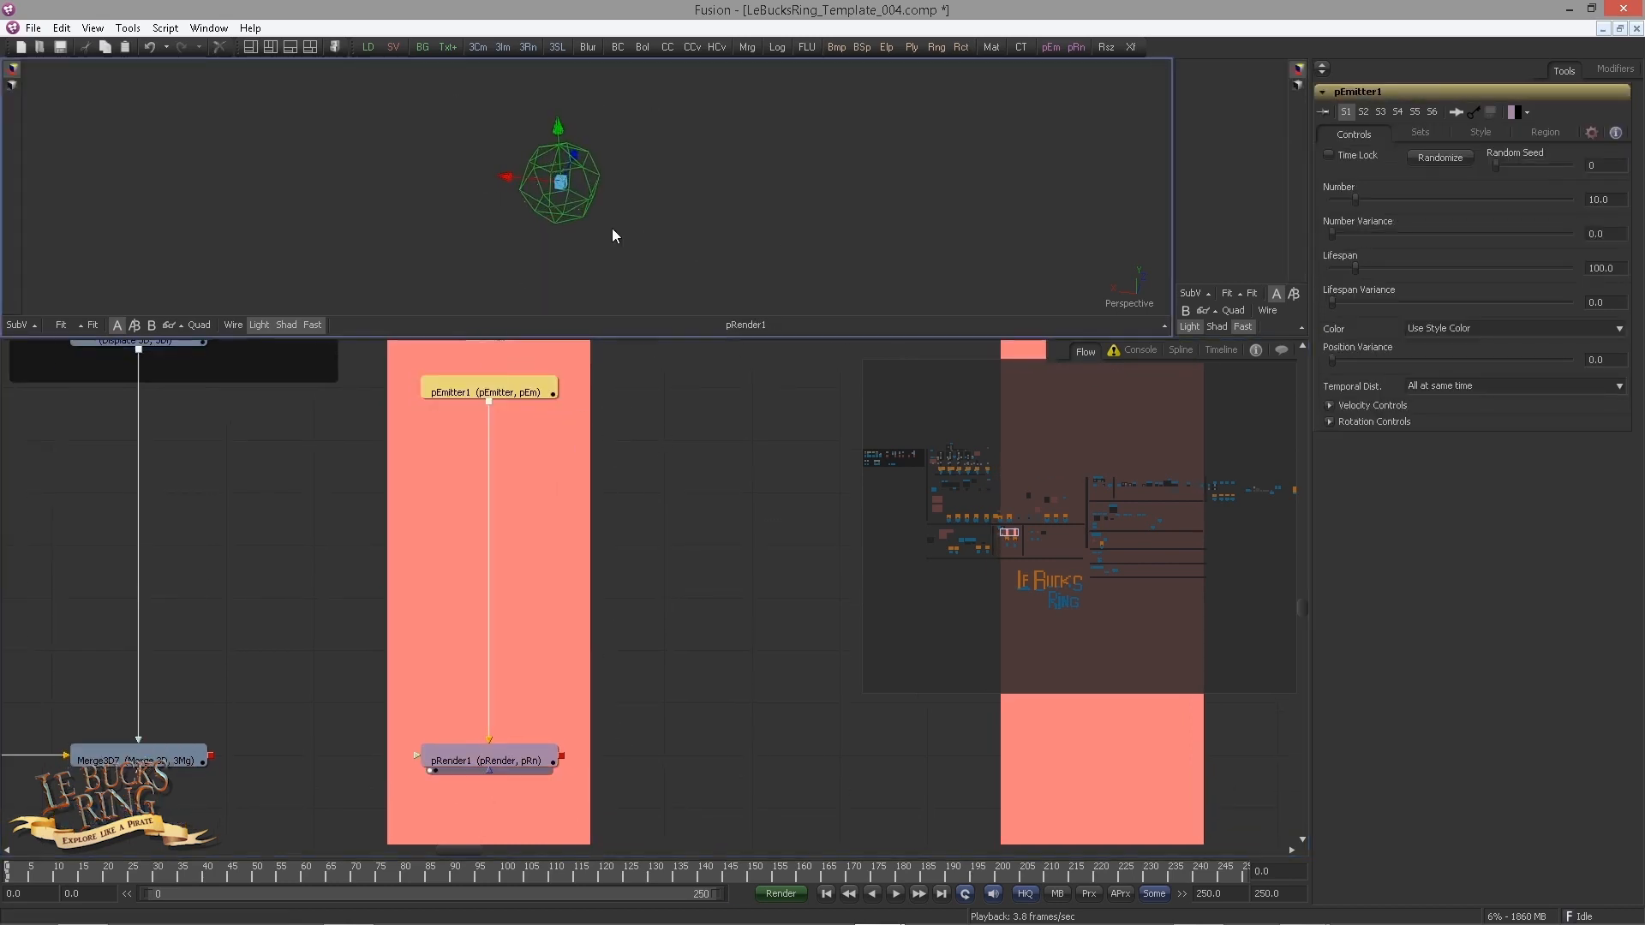
drag(559, 164, 593, 171)
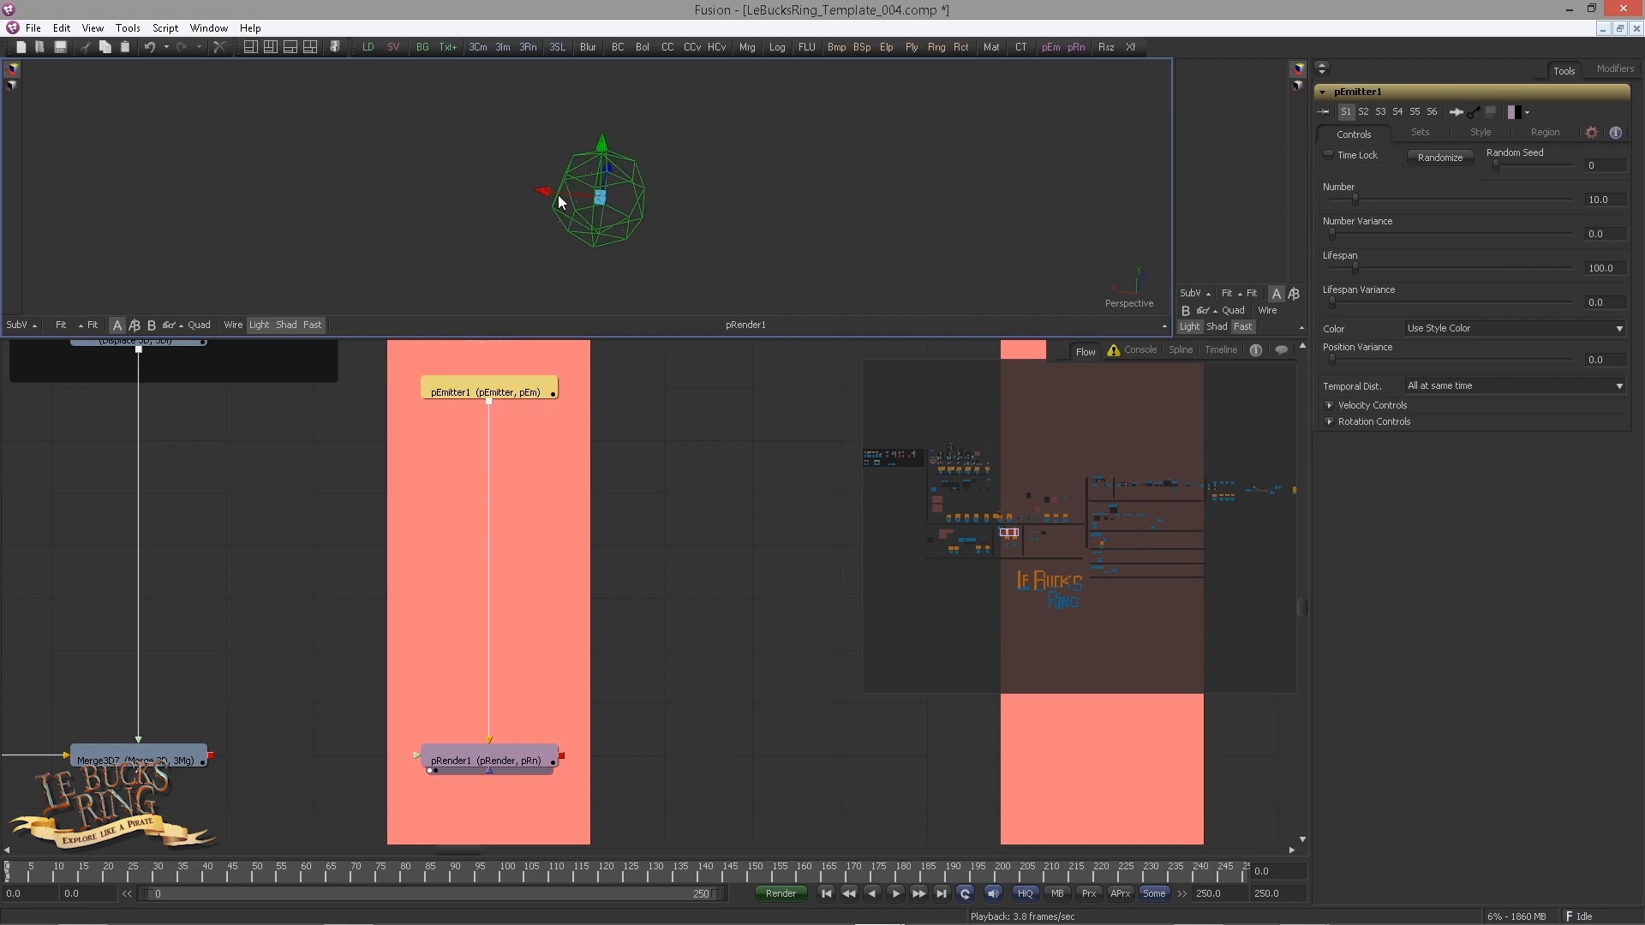
drag(649, 472, 426, 464)
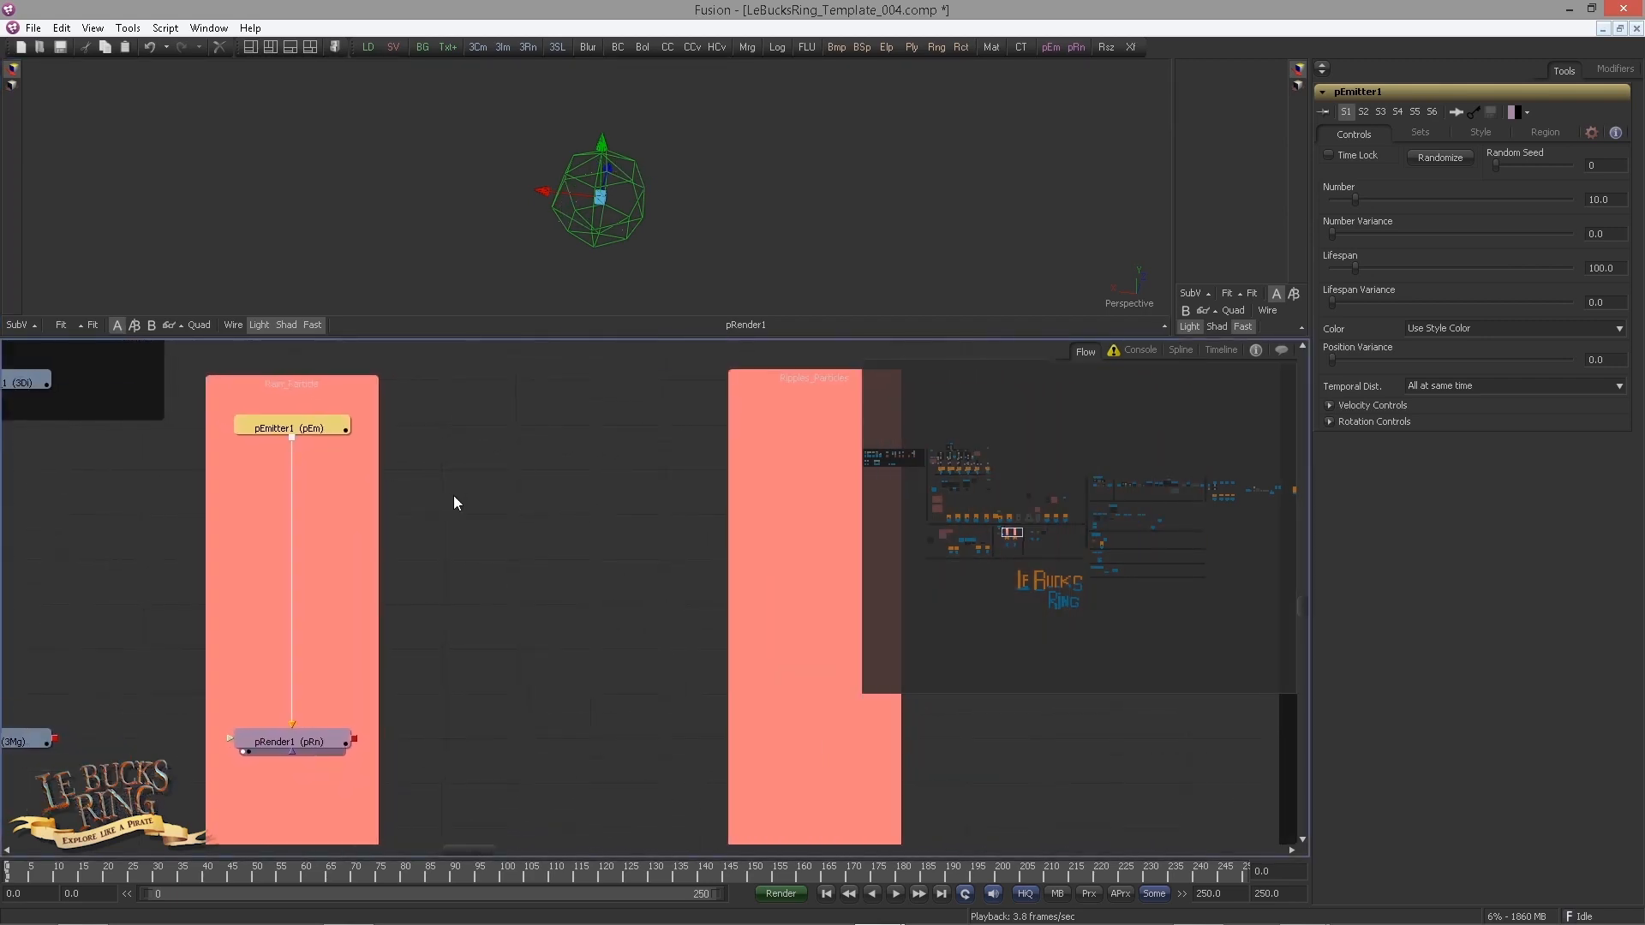
click(461, 500)
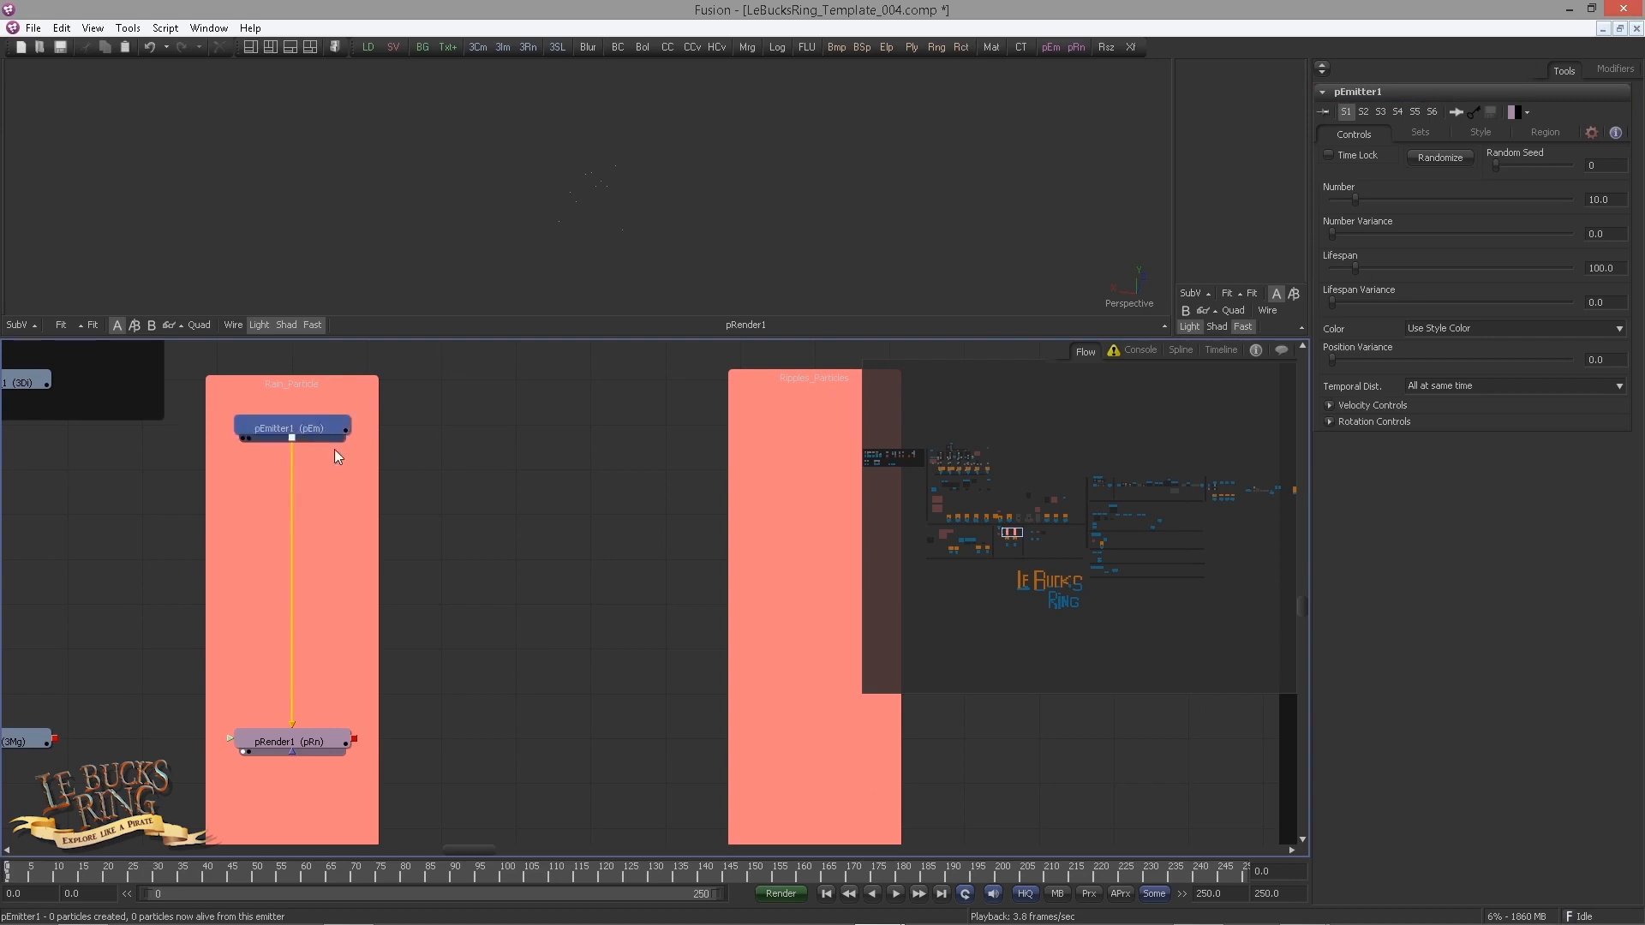
click(333, 437)
Step: Add an Ellipse mask beside the rain particle underlay, show it in the viewer, and lower its level to about 0.19
click(517, 459)
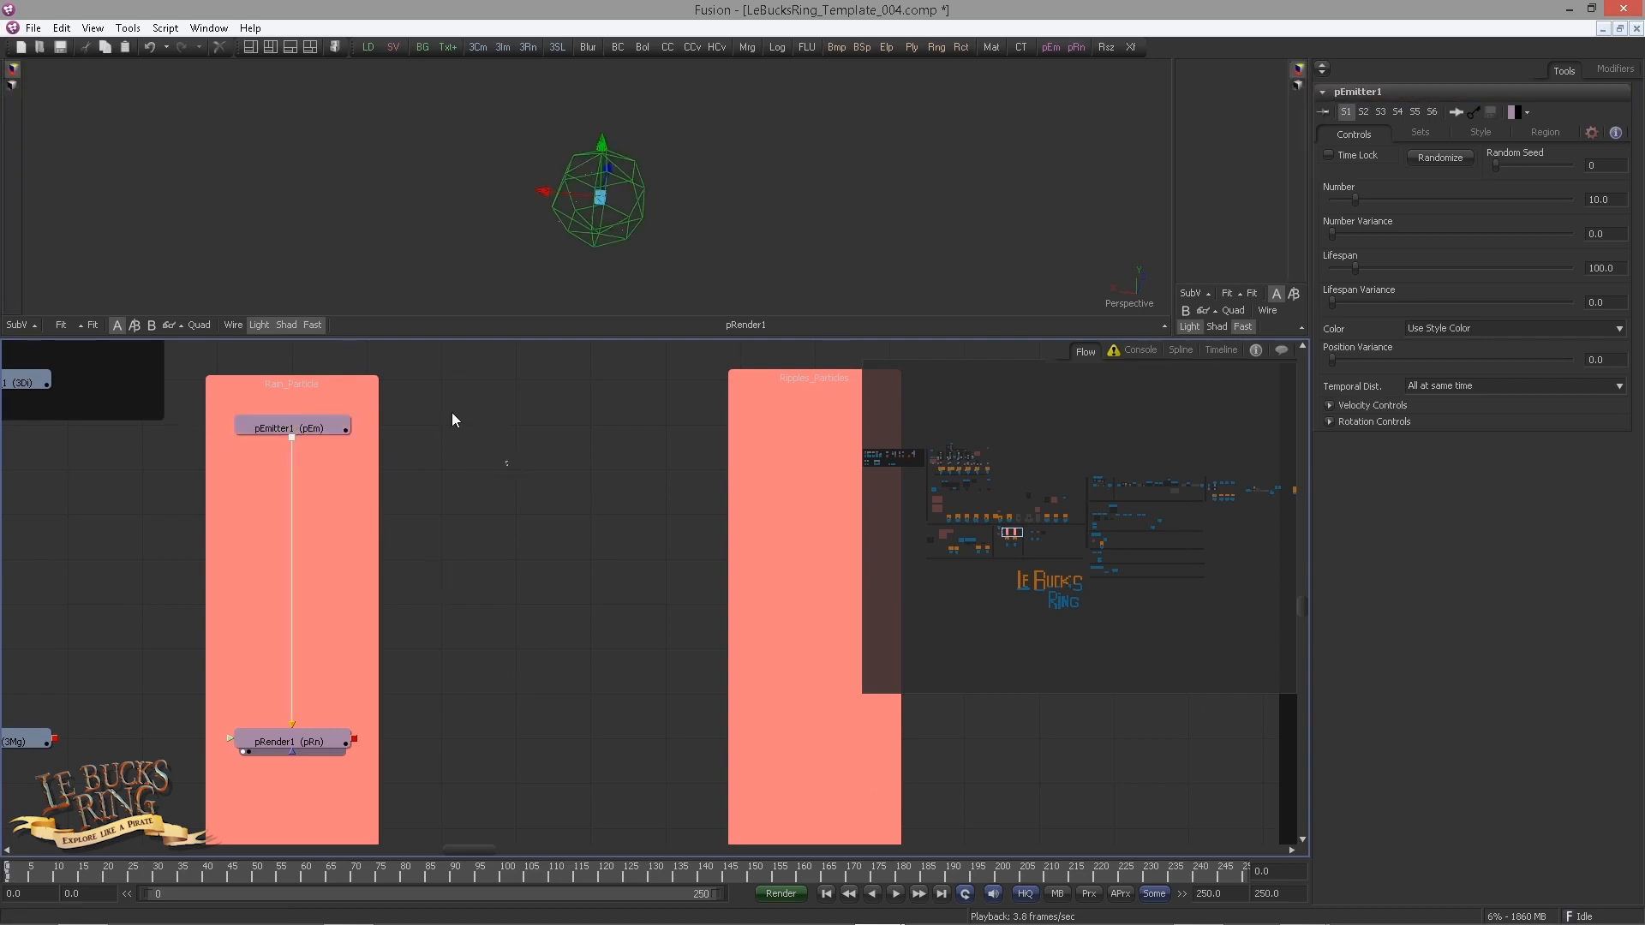
drag(885, 57, 548, 300)
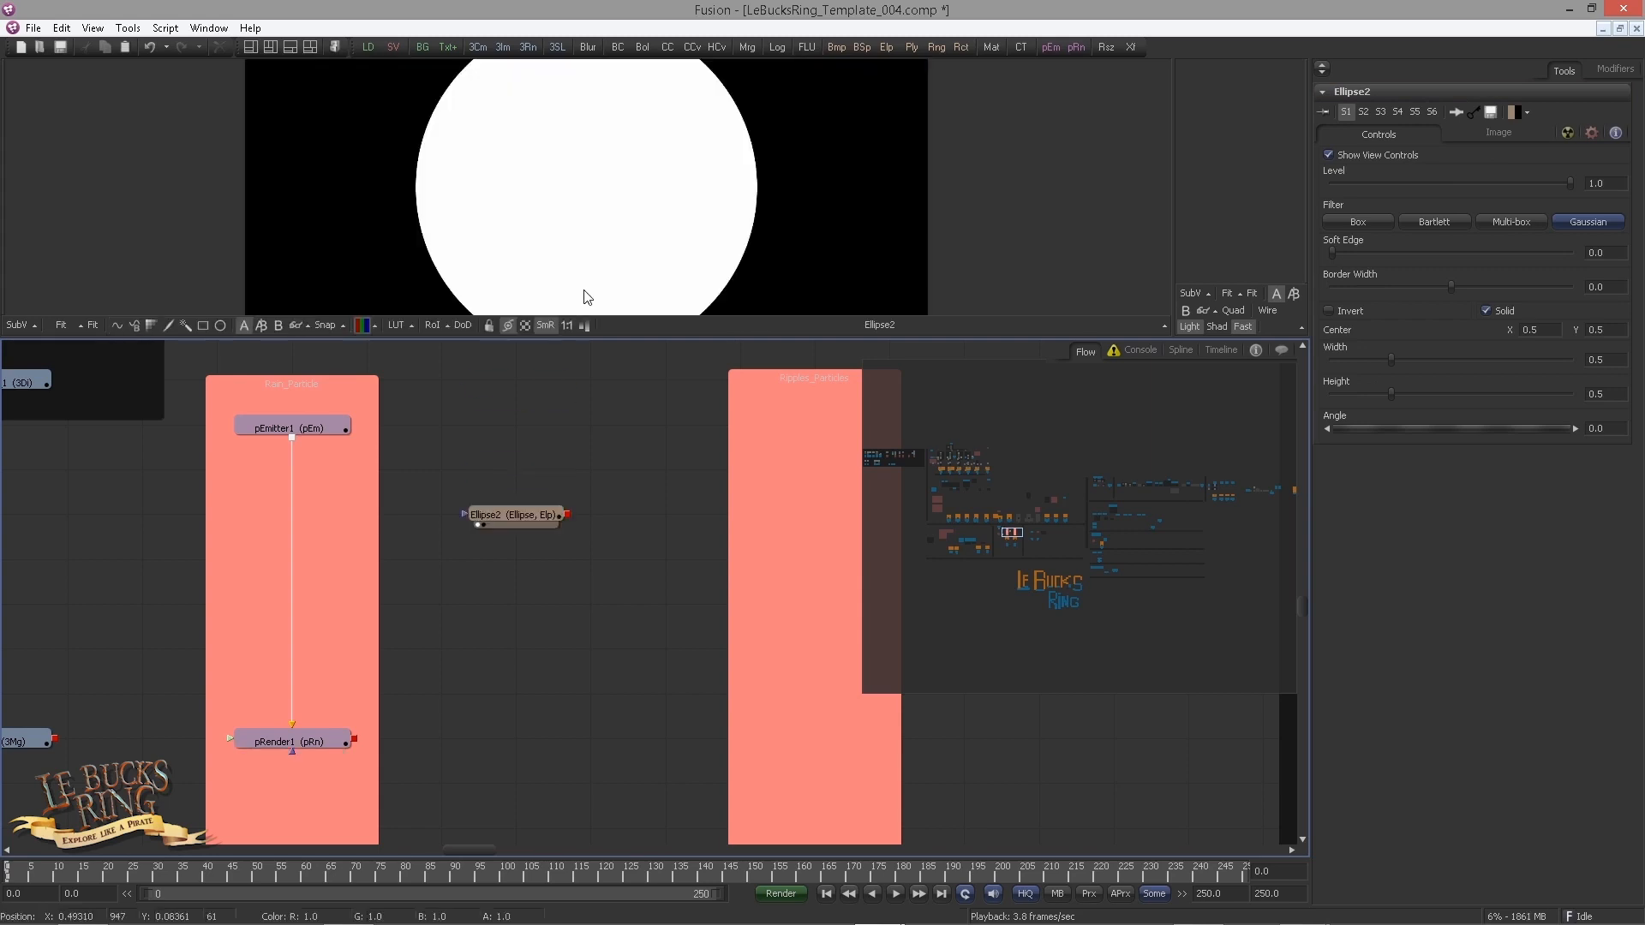
click(518, 514)
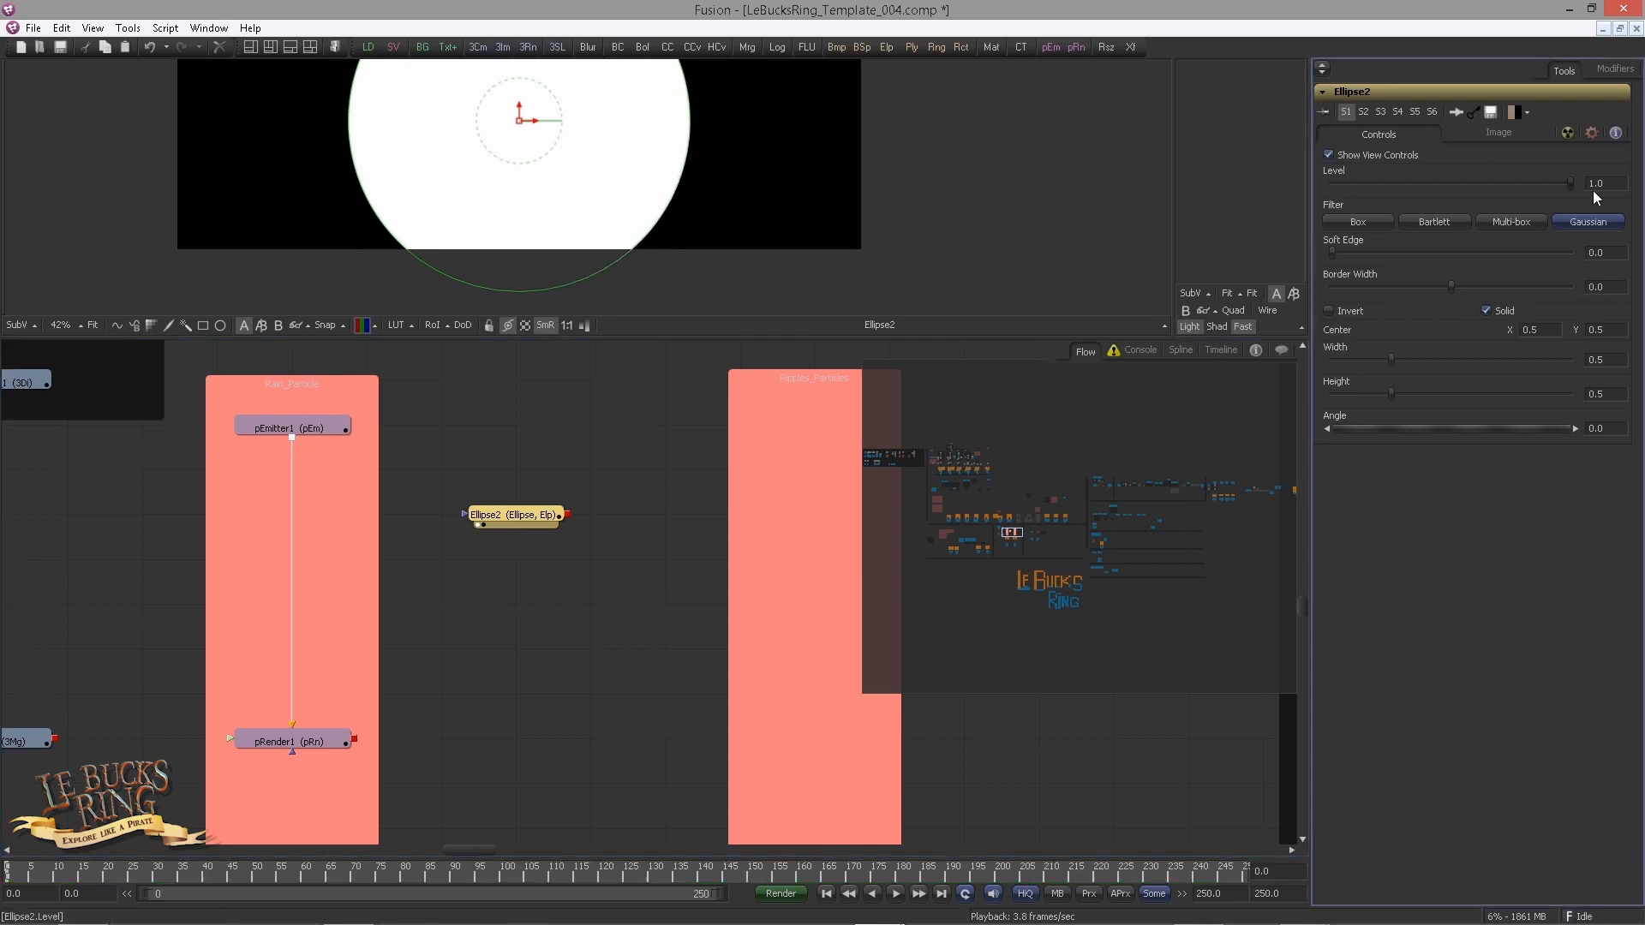
drag(1569, 183, 1377, 187)
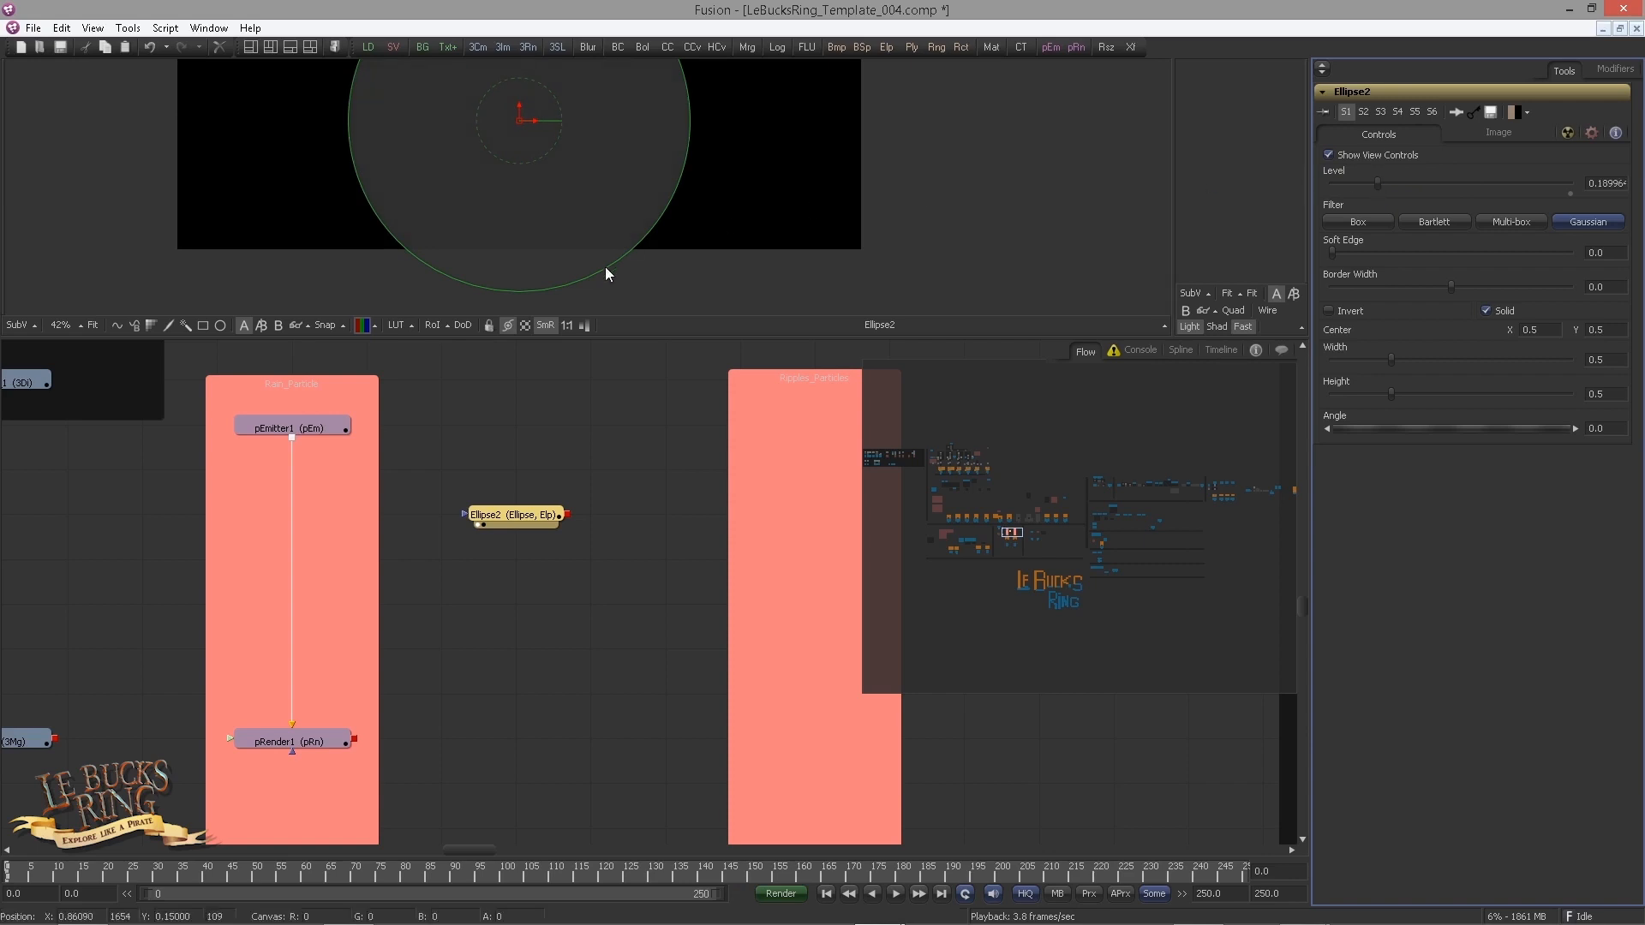
Step: Hide the viewer's on-screen controls for Ellipse2 and check pEmitter1 with pRender1 in the viewer
drag(626, 289, 606, 322)
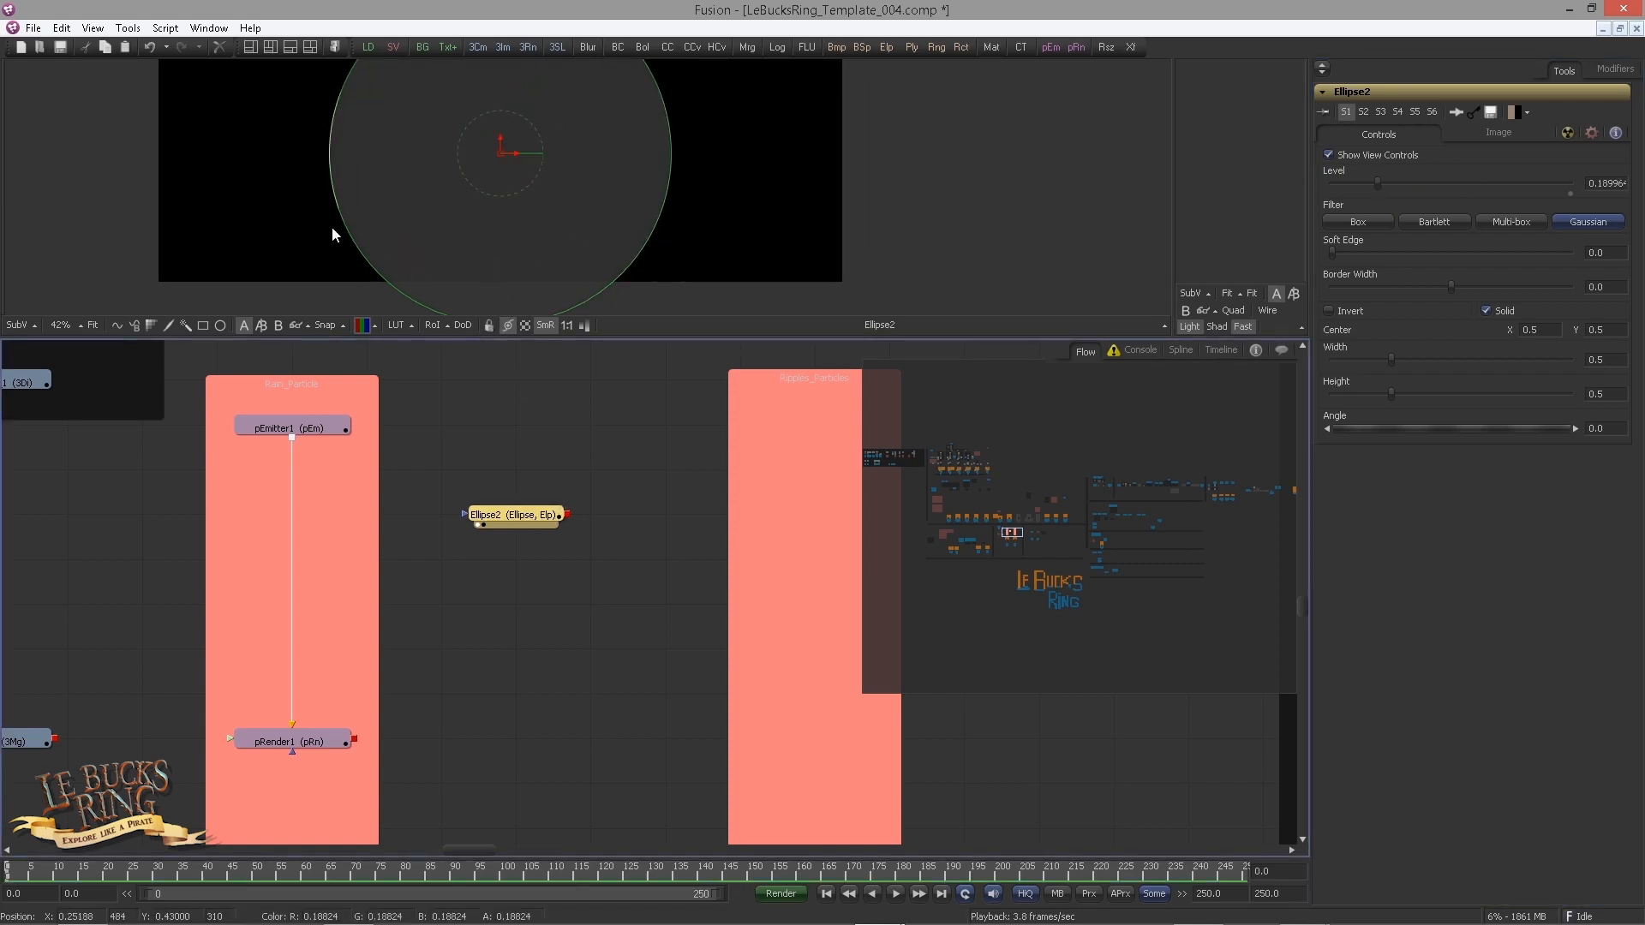
drag(509, 211, 514, 226)
key(ctrl+k)
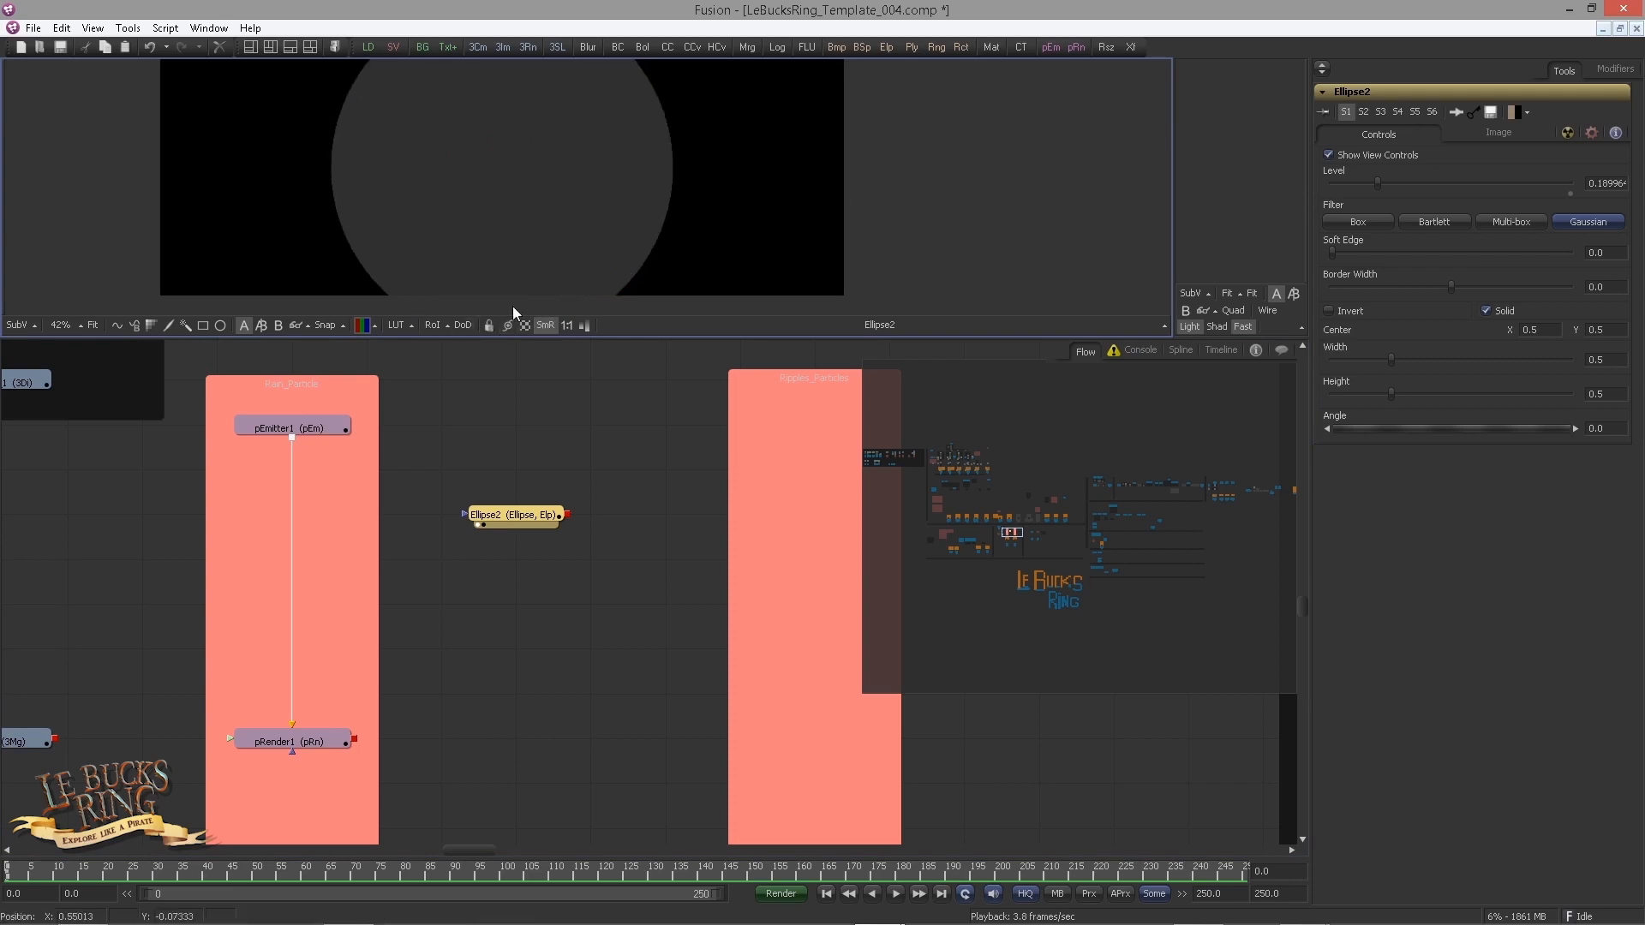
click(509, 331)
click(510, 332)
drag(509, 225, 490, 249)
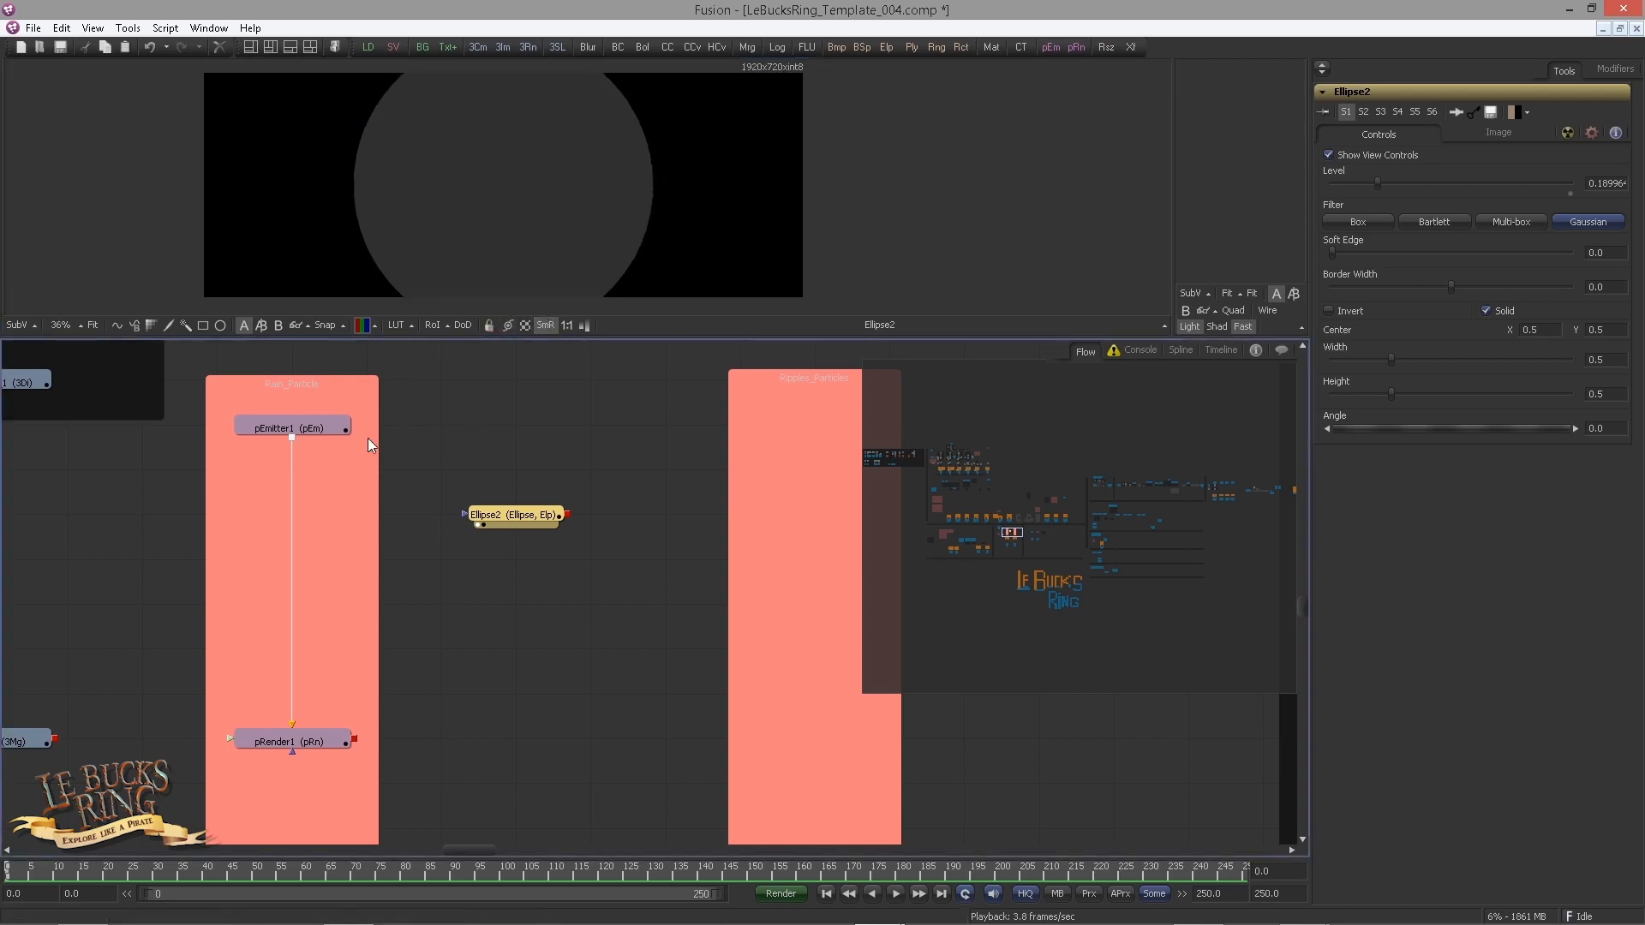
drag(312, 439, 423, 199)
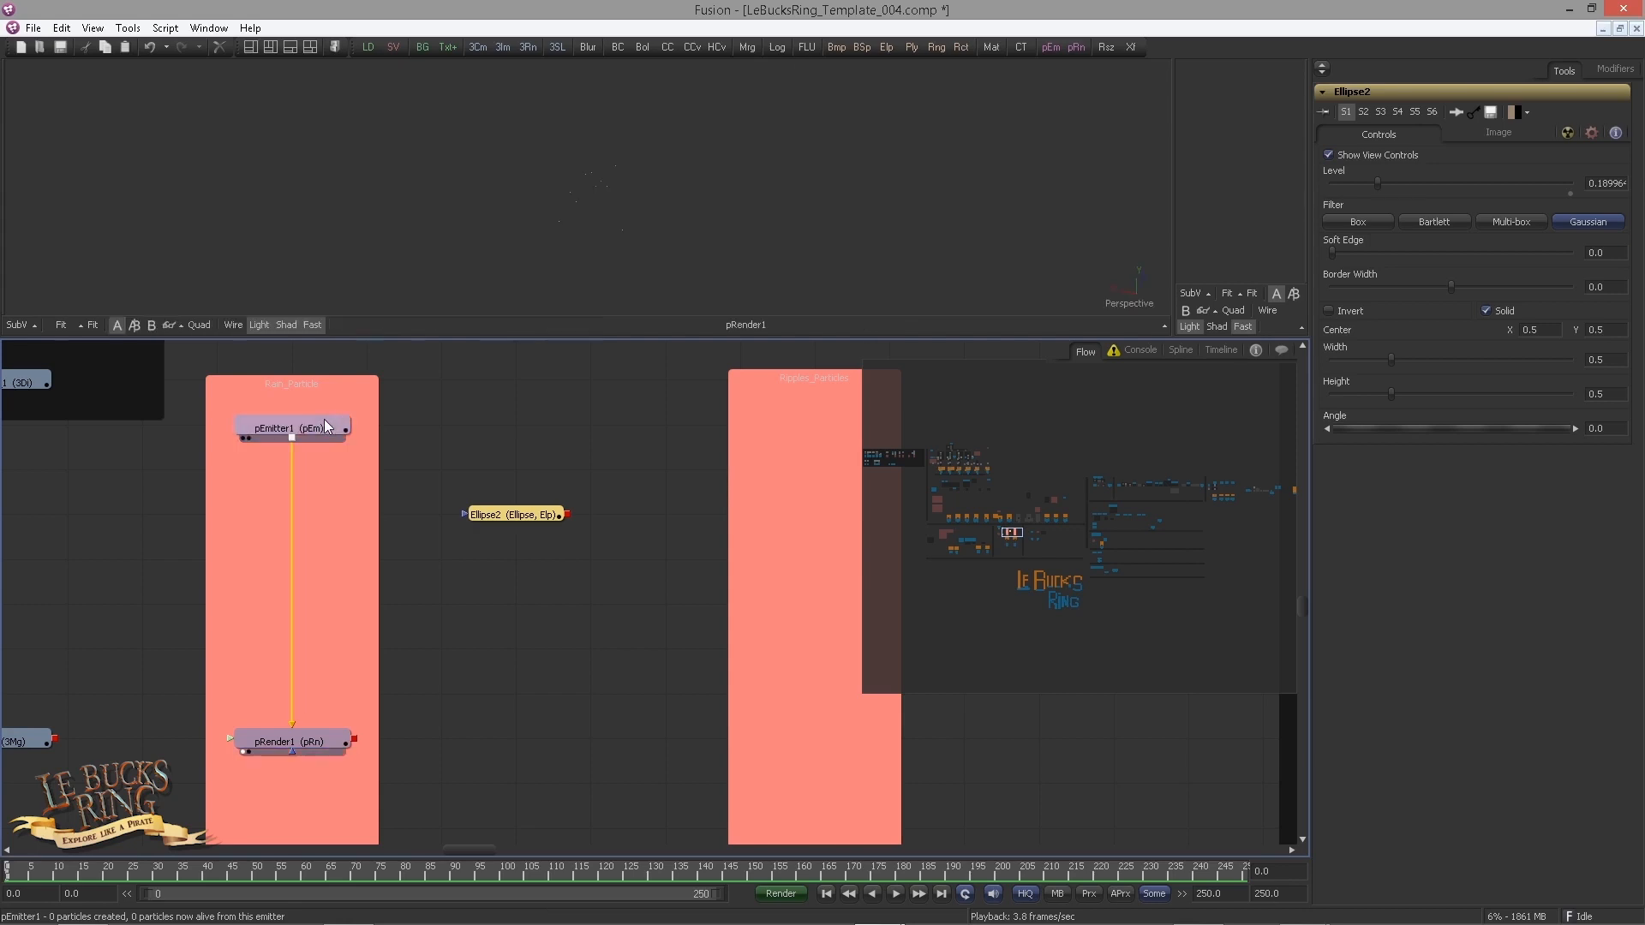
click(320, 430)
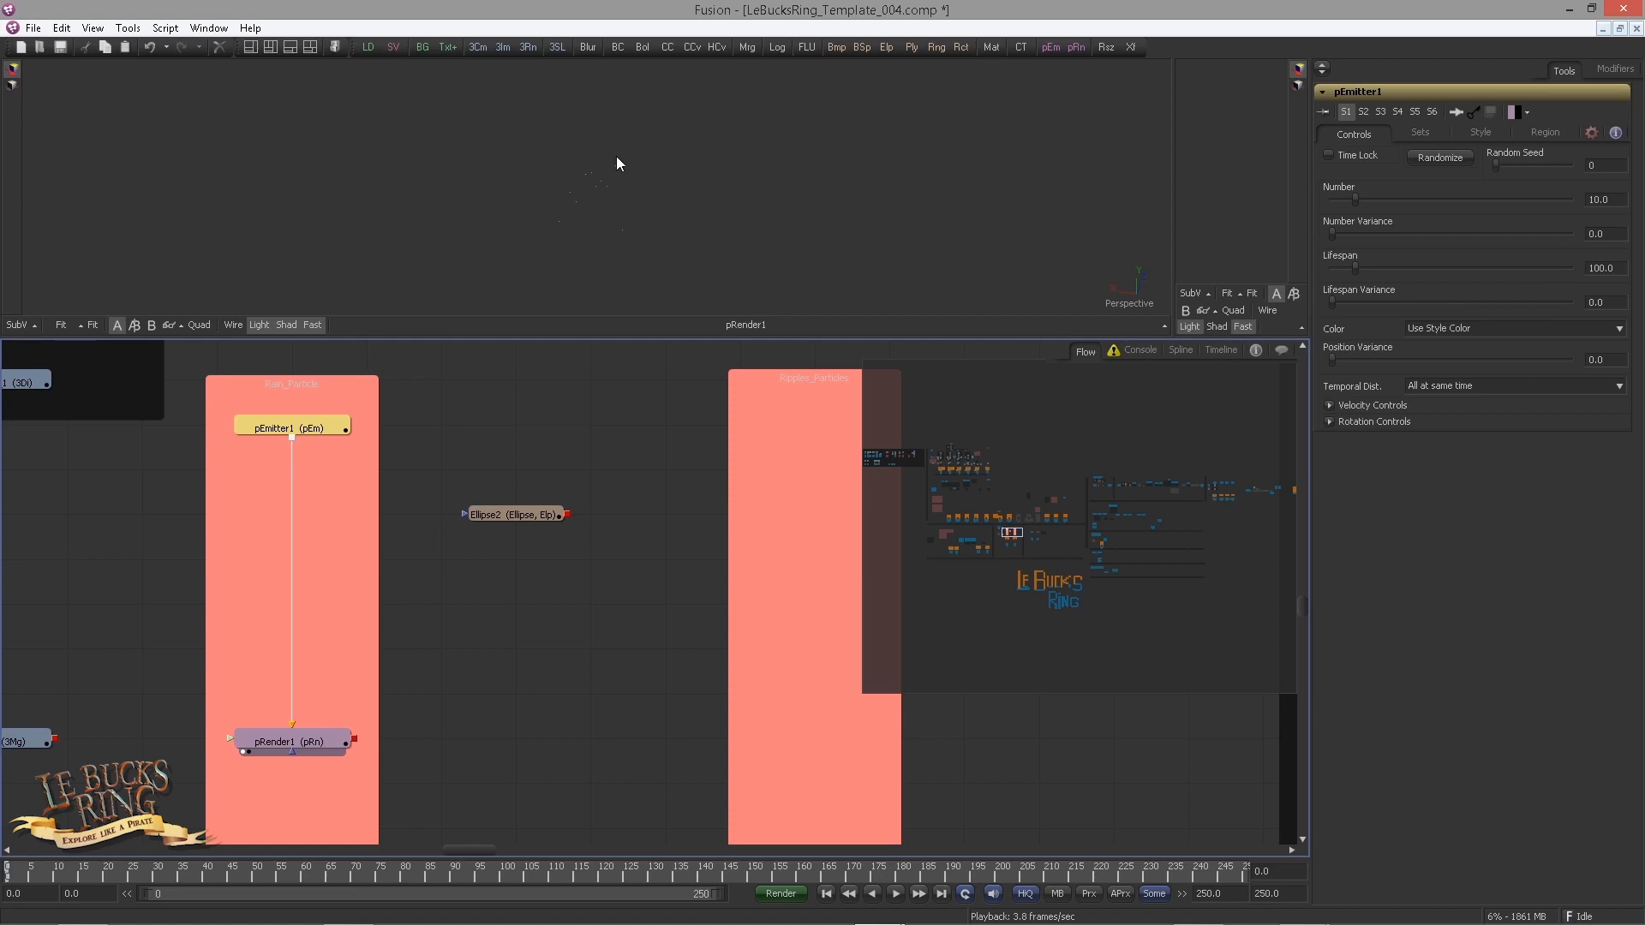
Step: Show Ellipse2 in the viewer again and turn the on-screen controls back on
drag(512, 514, 543, 209)
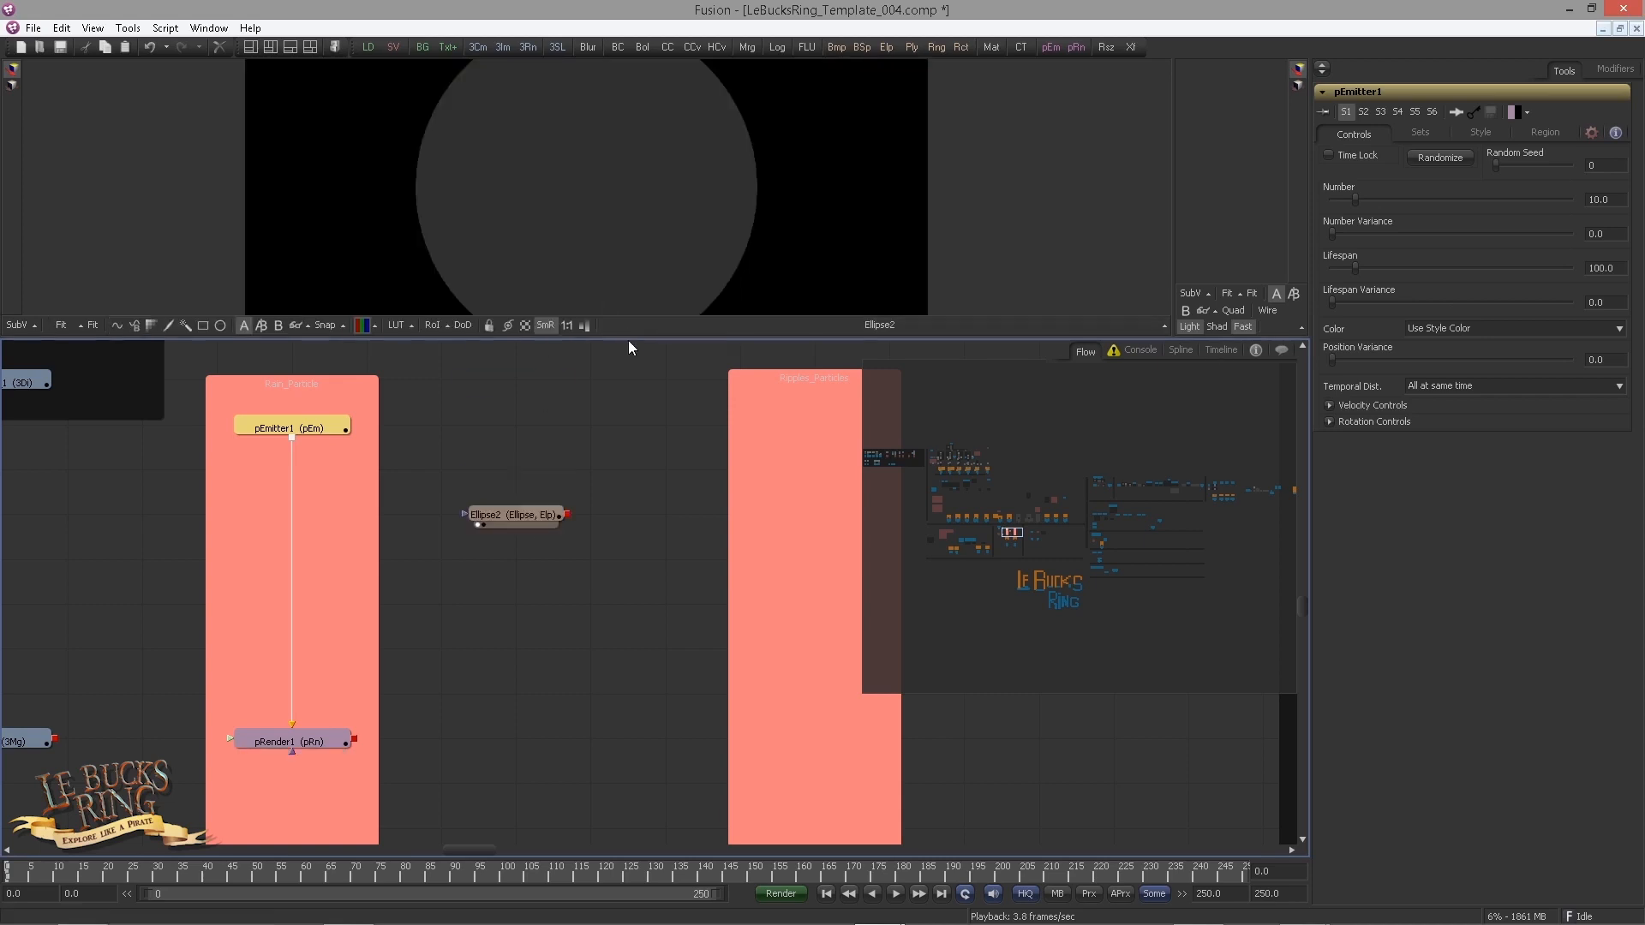
scroll(574, 262, down, 2)
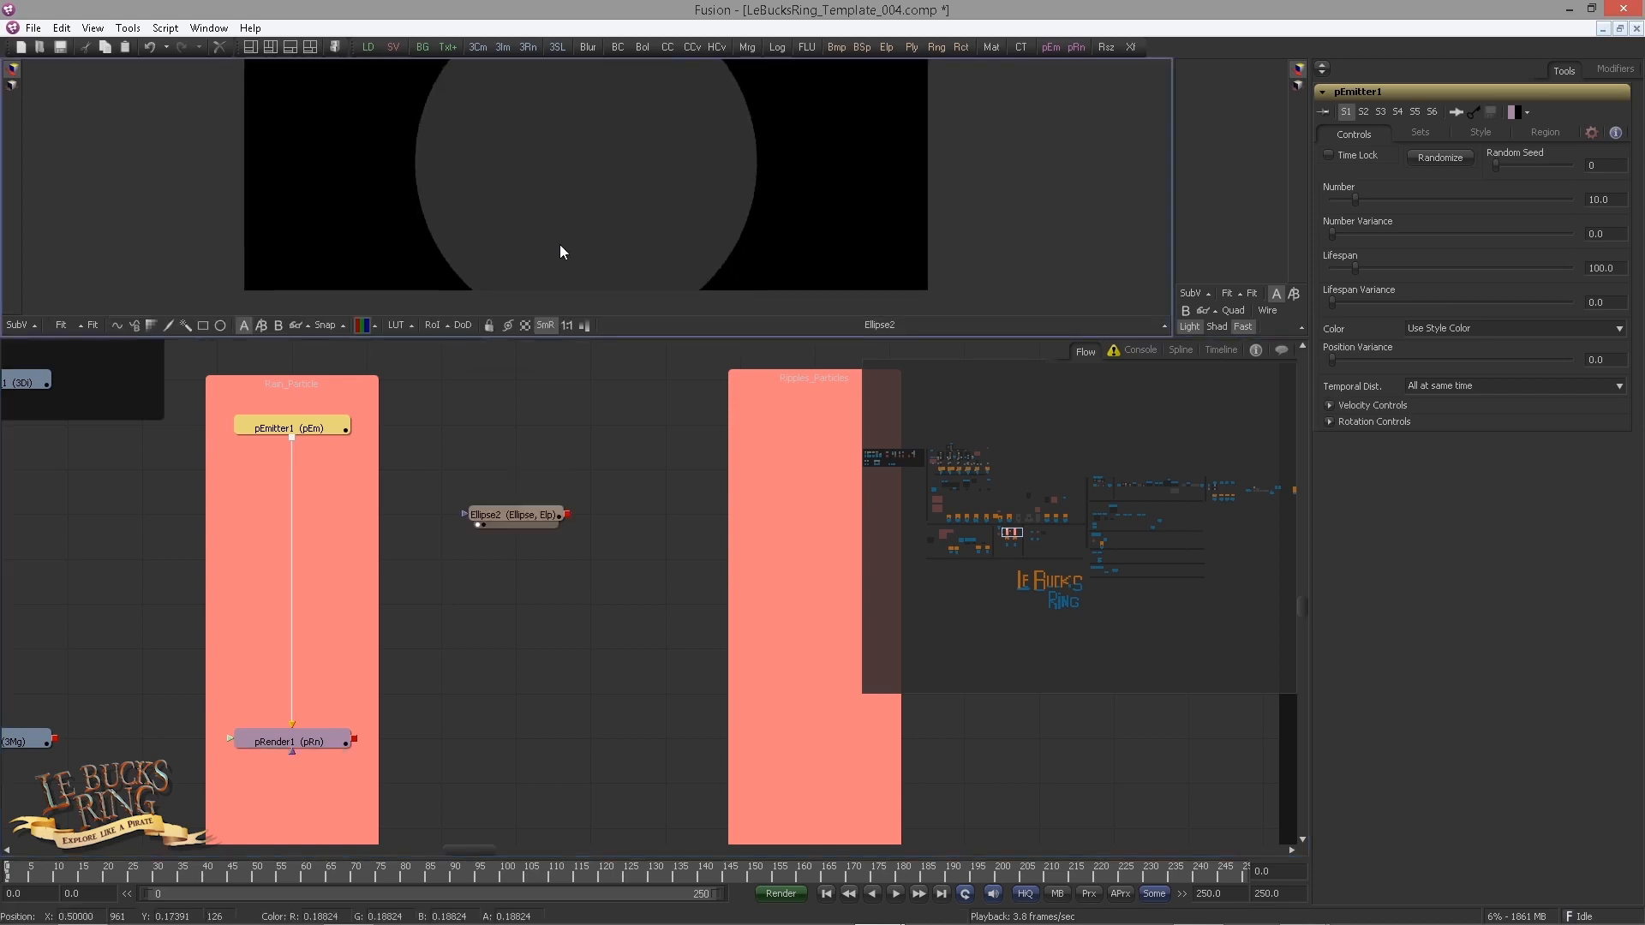
click(523, 514)
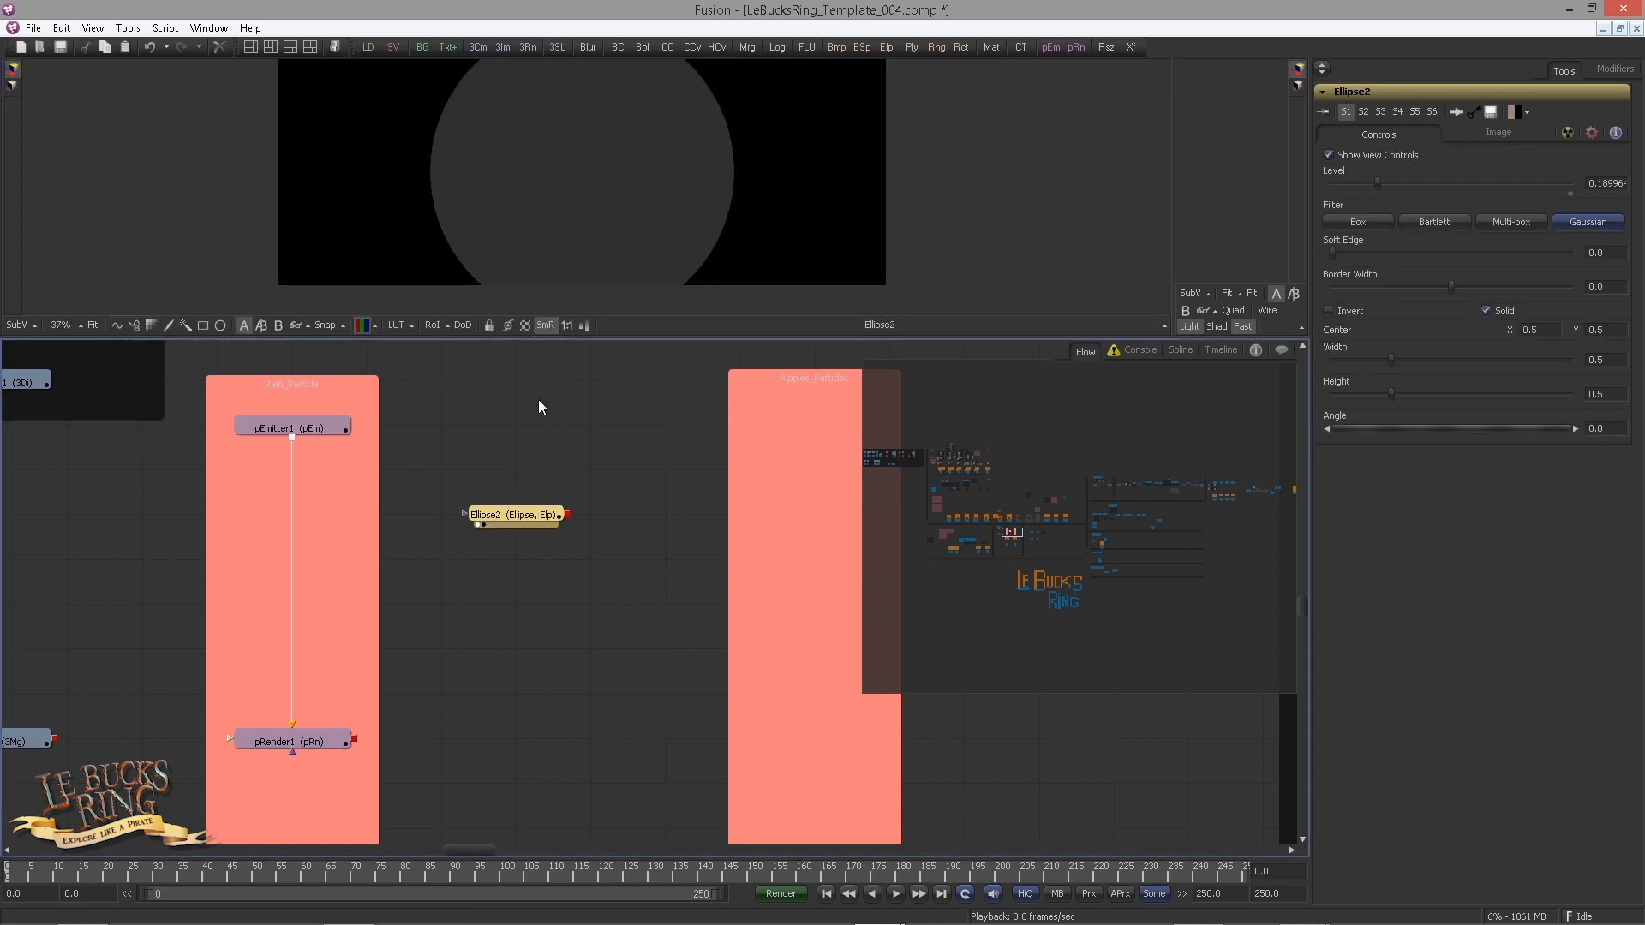
click(508, 326)
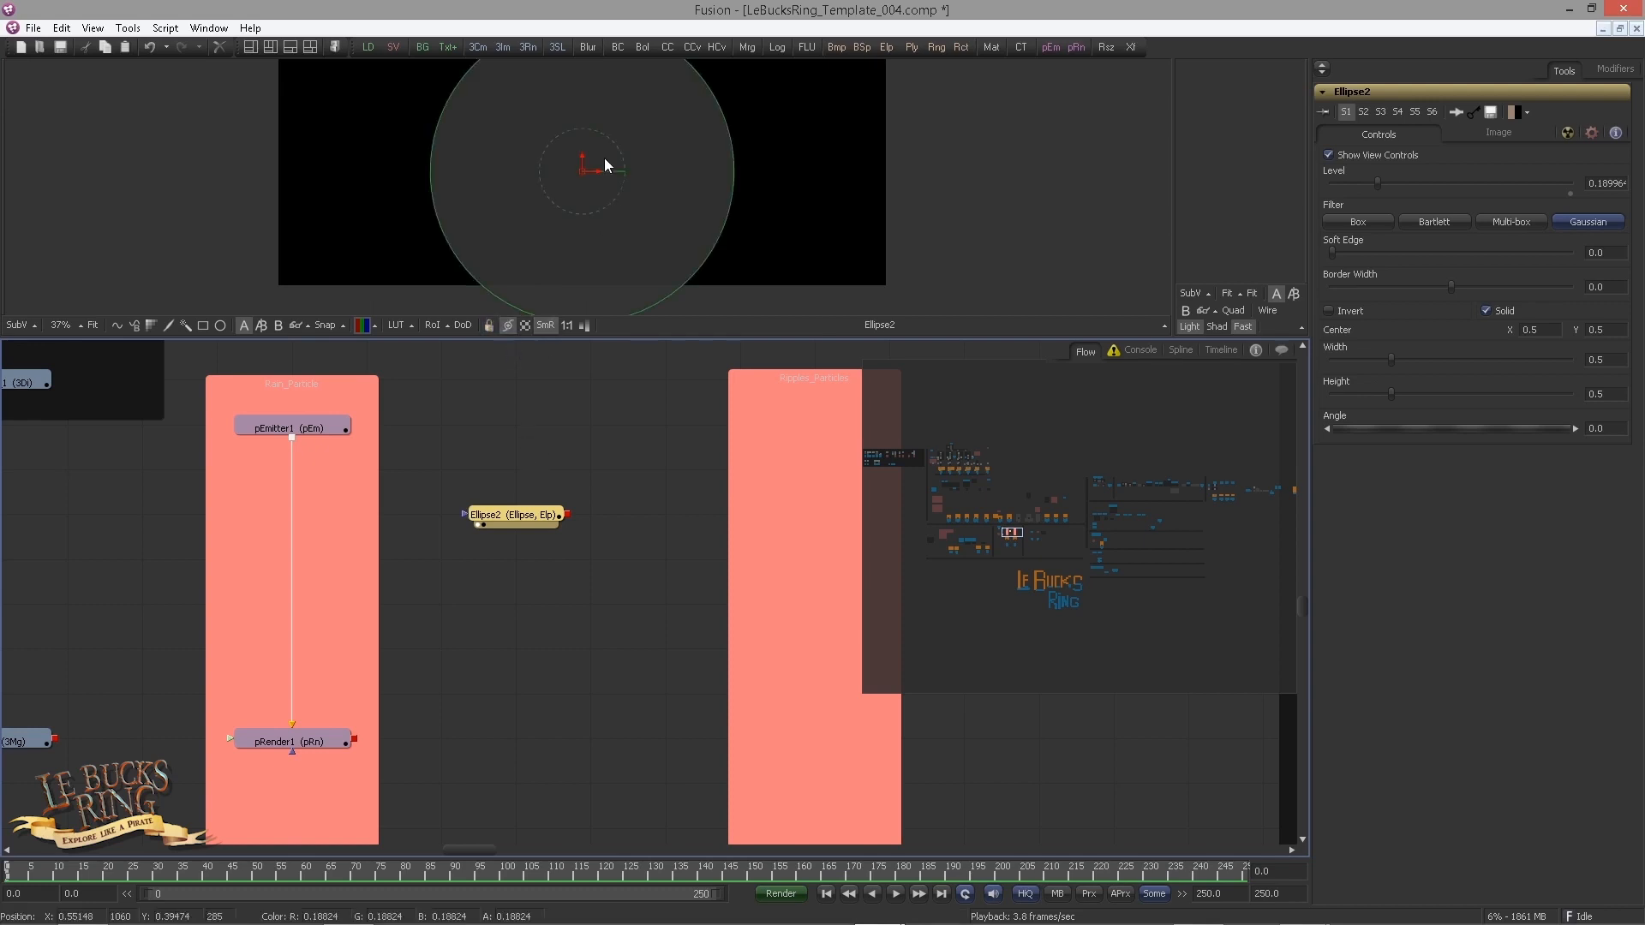
Step: Switch the viewer to the alpha channel and display pRender1 in it
click(375, 314)
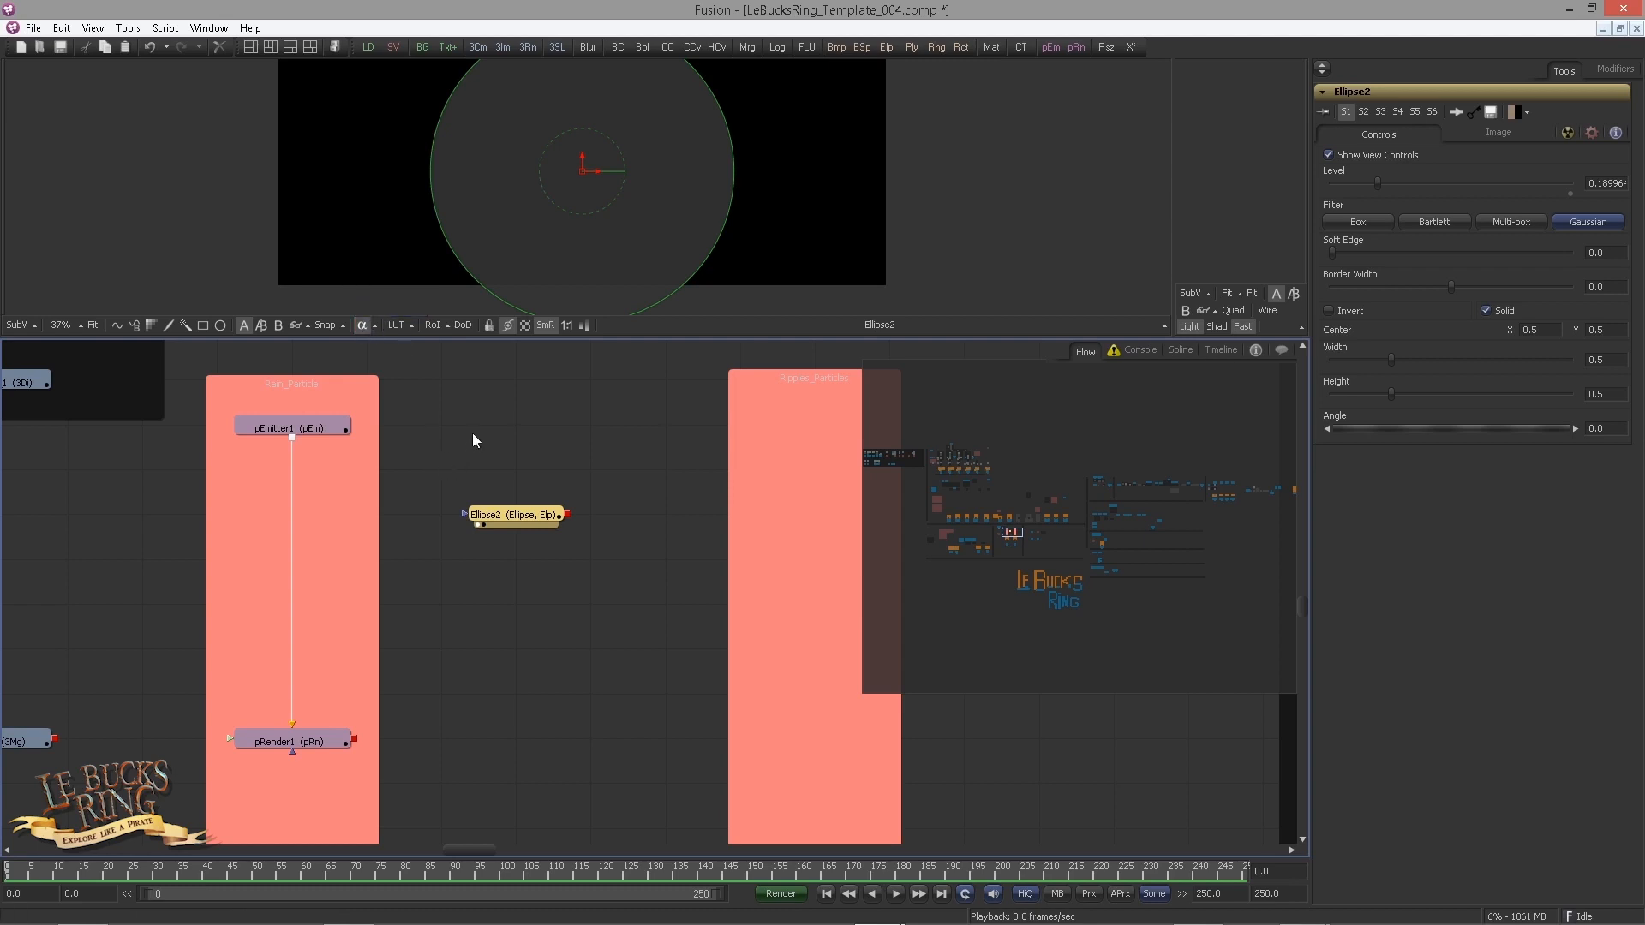
drag(334, 427, 392, 258)
drag(438, 166, 454, 197)
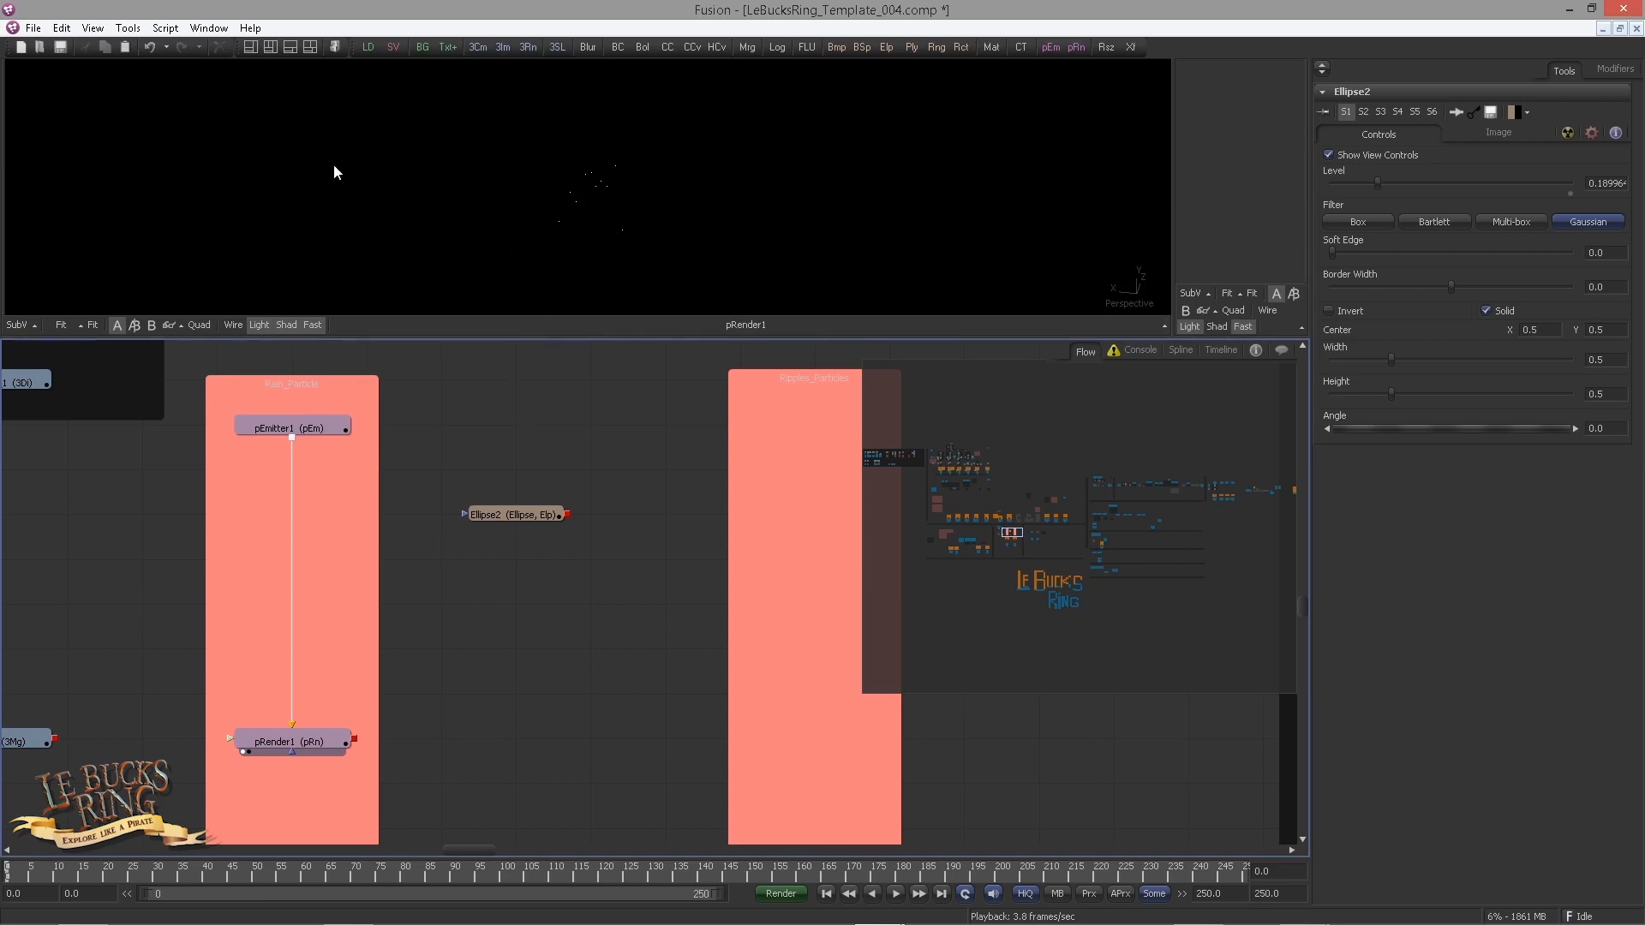
Step: Show Ellipse2 in the viewer and switch the display from alpha back to the color channels
click(500, 516)
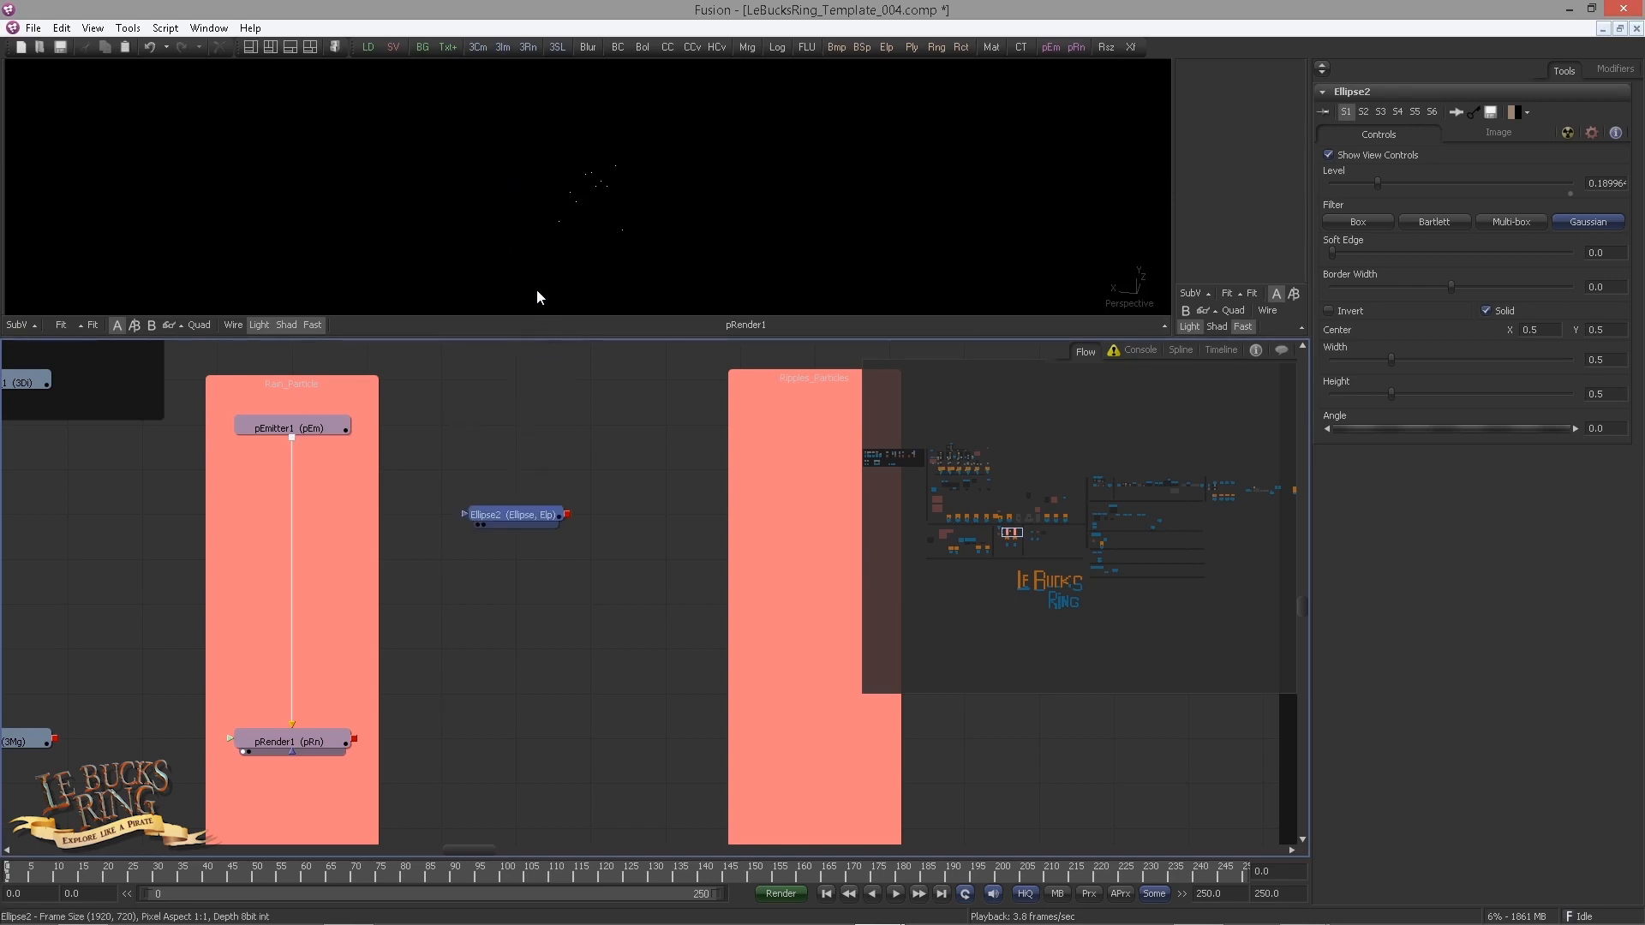
key(1)
click(527, 369)
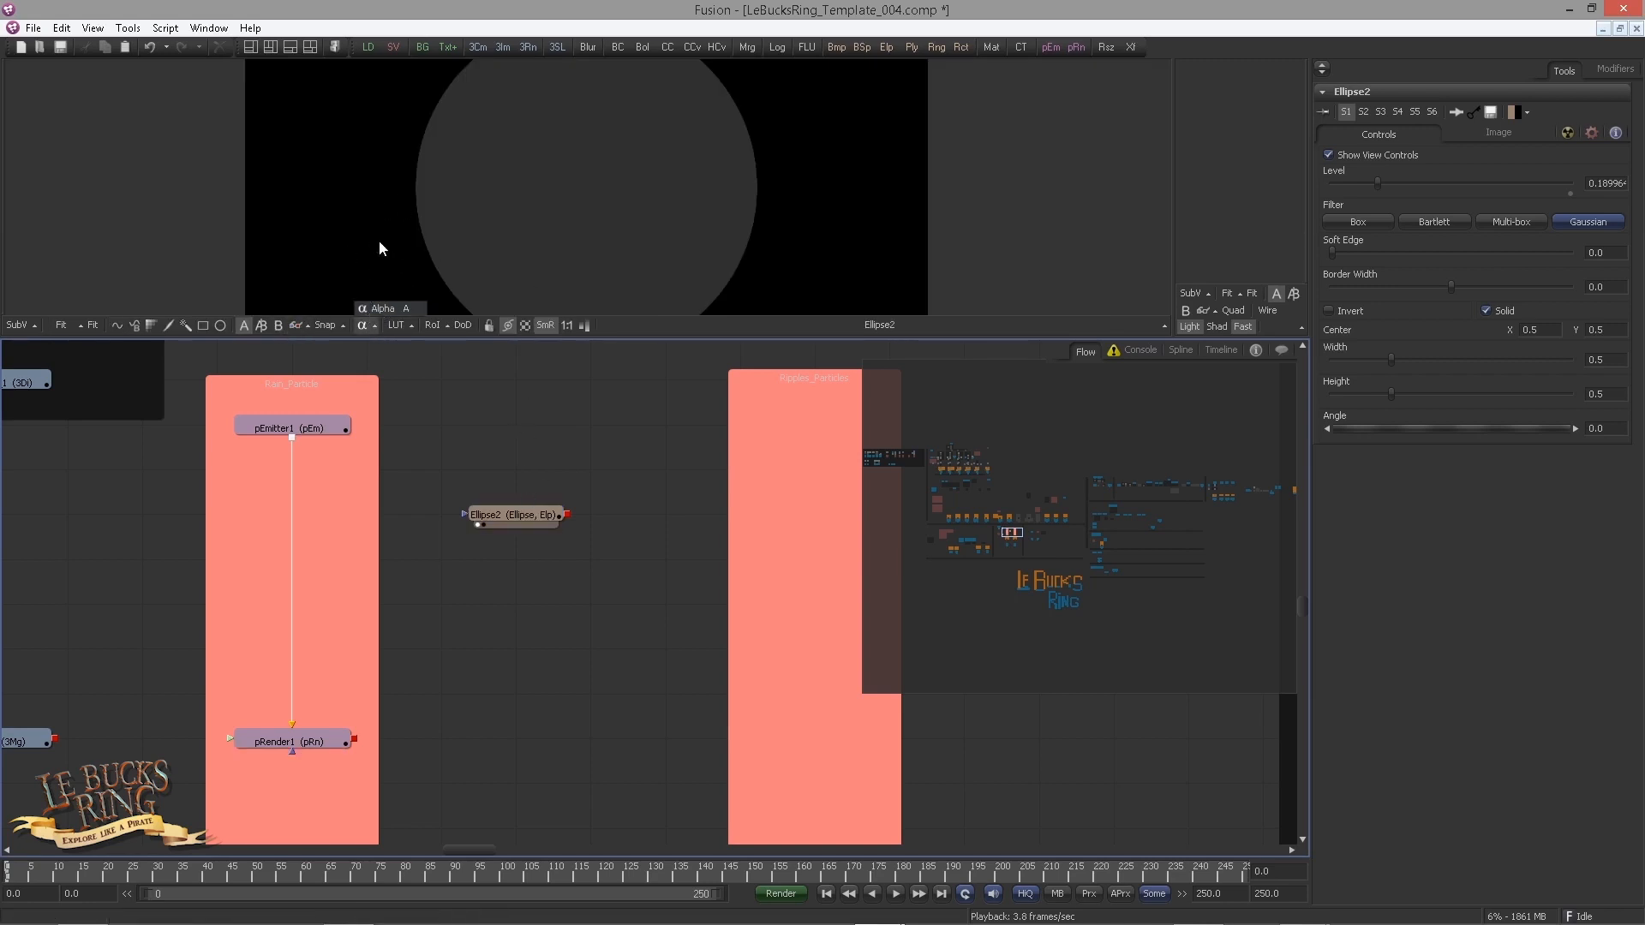
click(357, 213)
key(c)
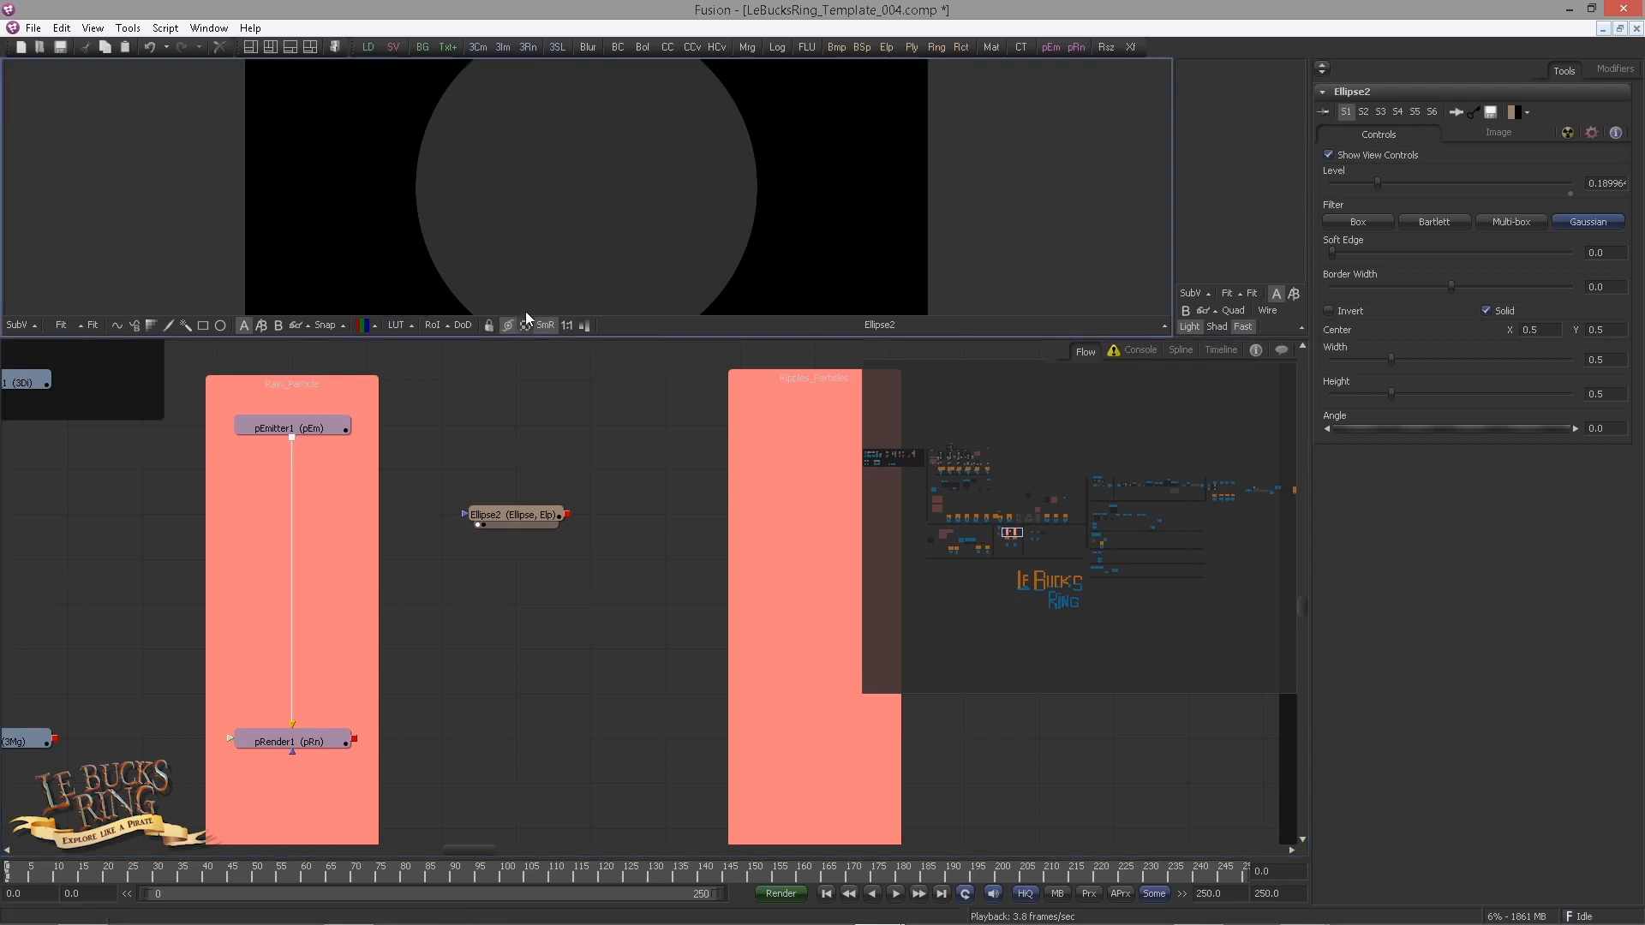
Step: Delete the Ellipse2 mask node from the flow
scroll(467, 237, down, 1)
click(519, 518)
key(Delete)
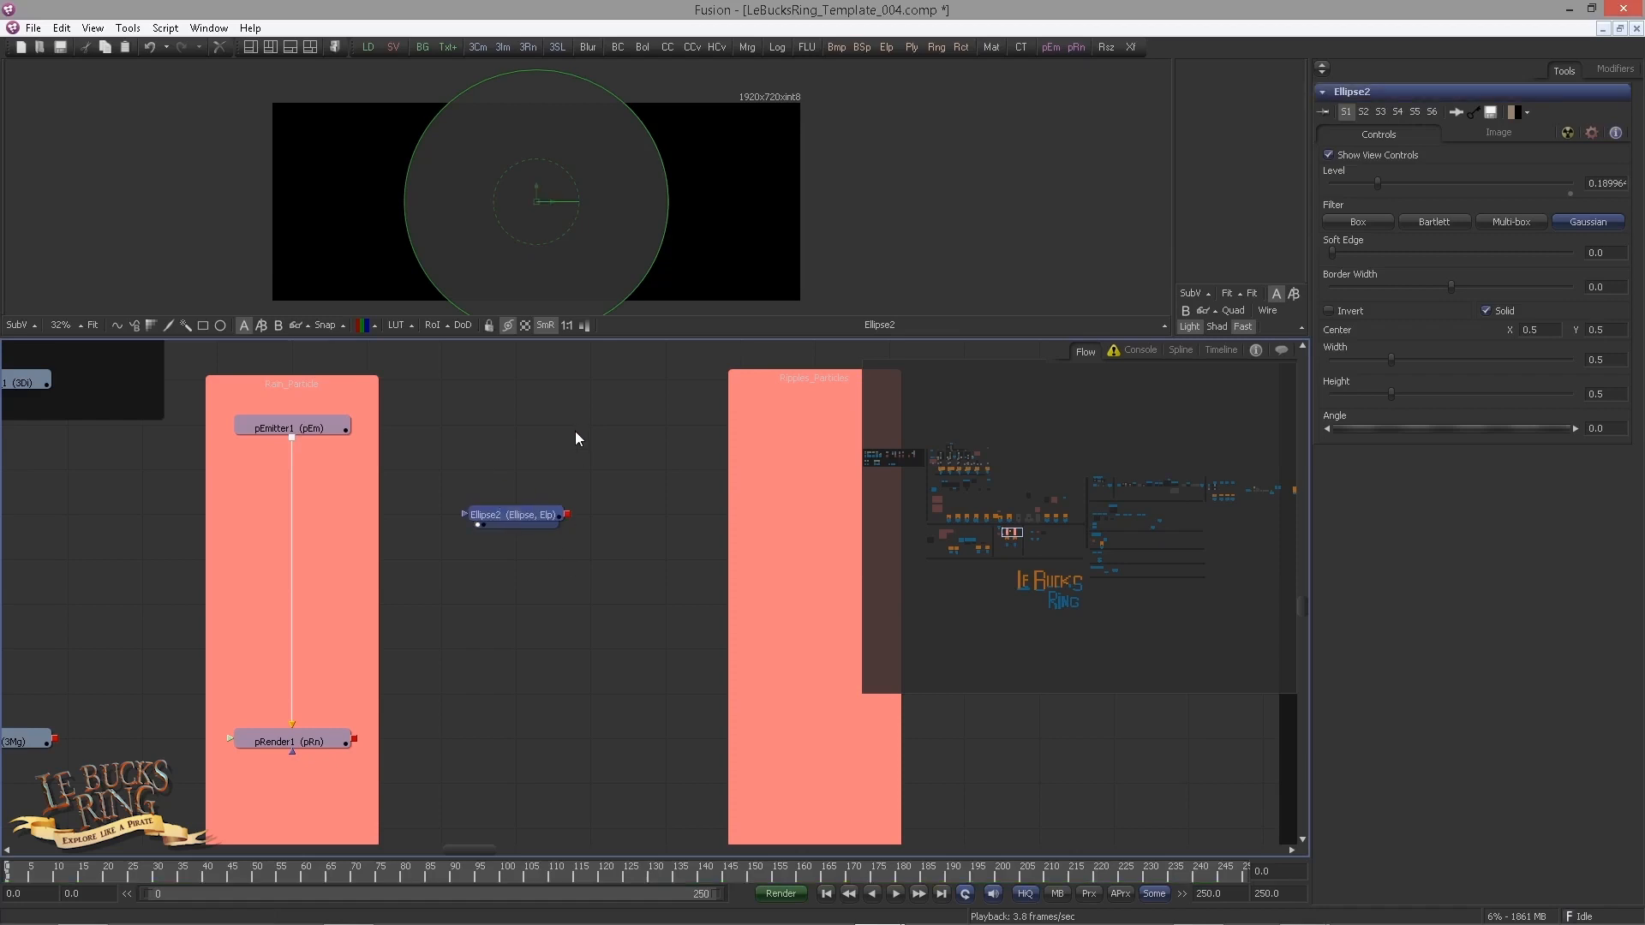
Step: Show pRender1 in the viewer and change the emission region of pEmitter1 to Rectangle
click(324, 439)
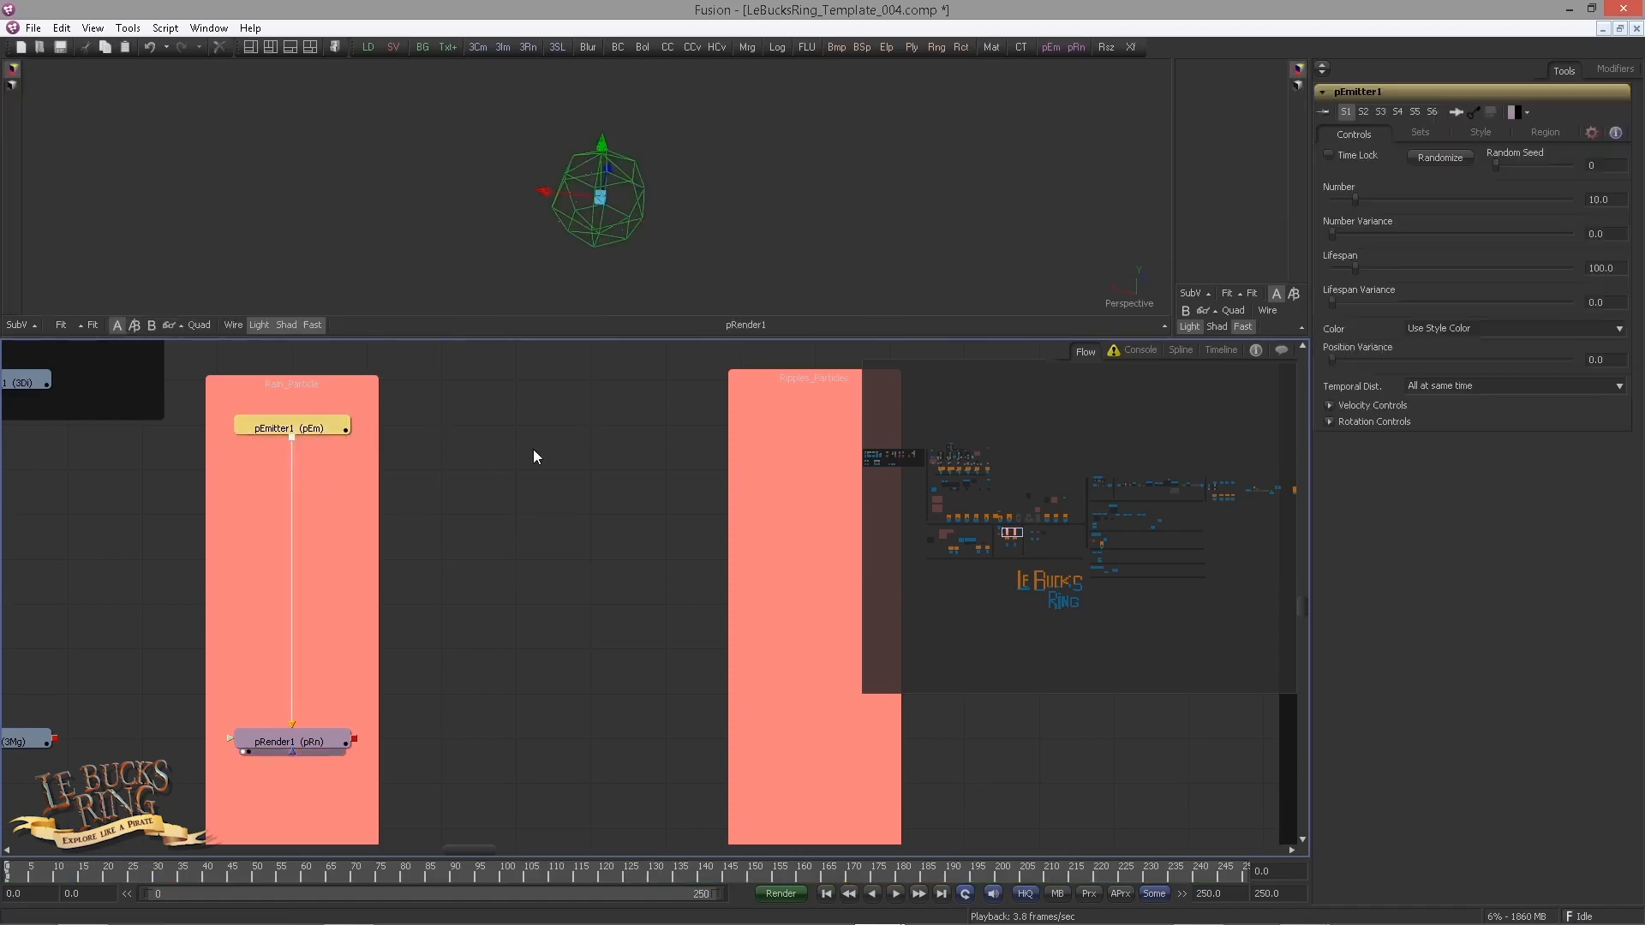
drag(562, 432, 622, 431)
mouse_move(570, 226)
mouse_down()
mouse_move(521, 90)
mouse_move(553, 238)
mouse_up()
scroll(691, 259, up, 5)
drag(660, 240, 597, 299)
drag(574, 521, 654, 533)
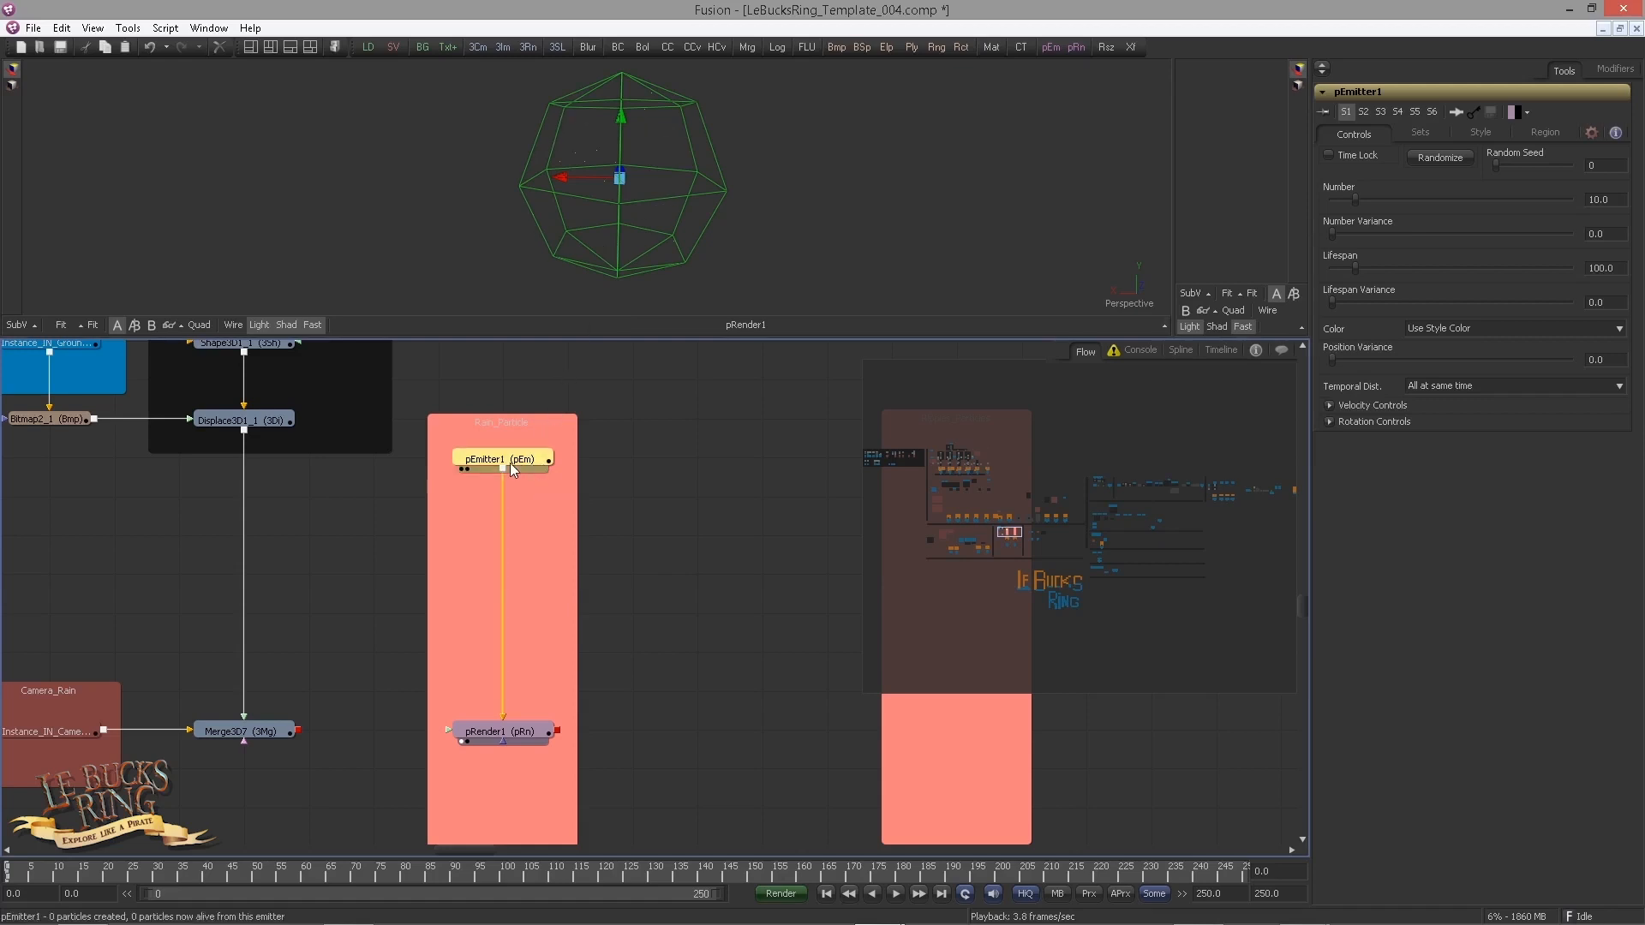
click(1542, 132)
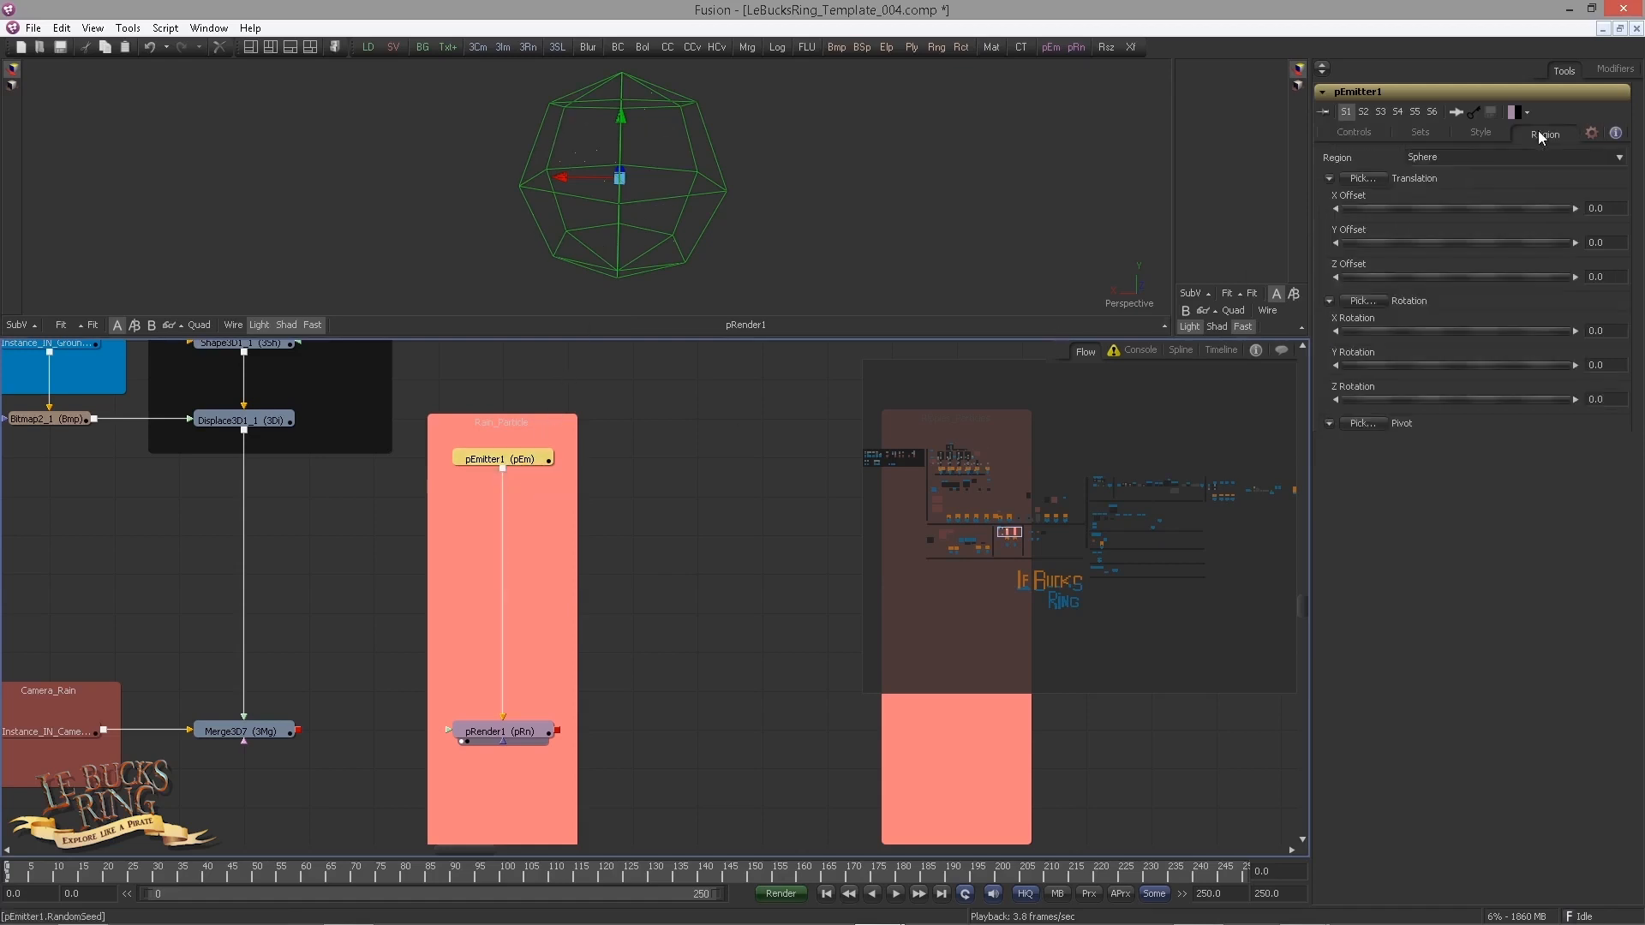
click(1441, 161)
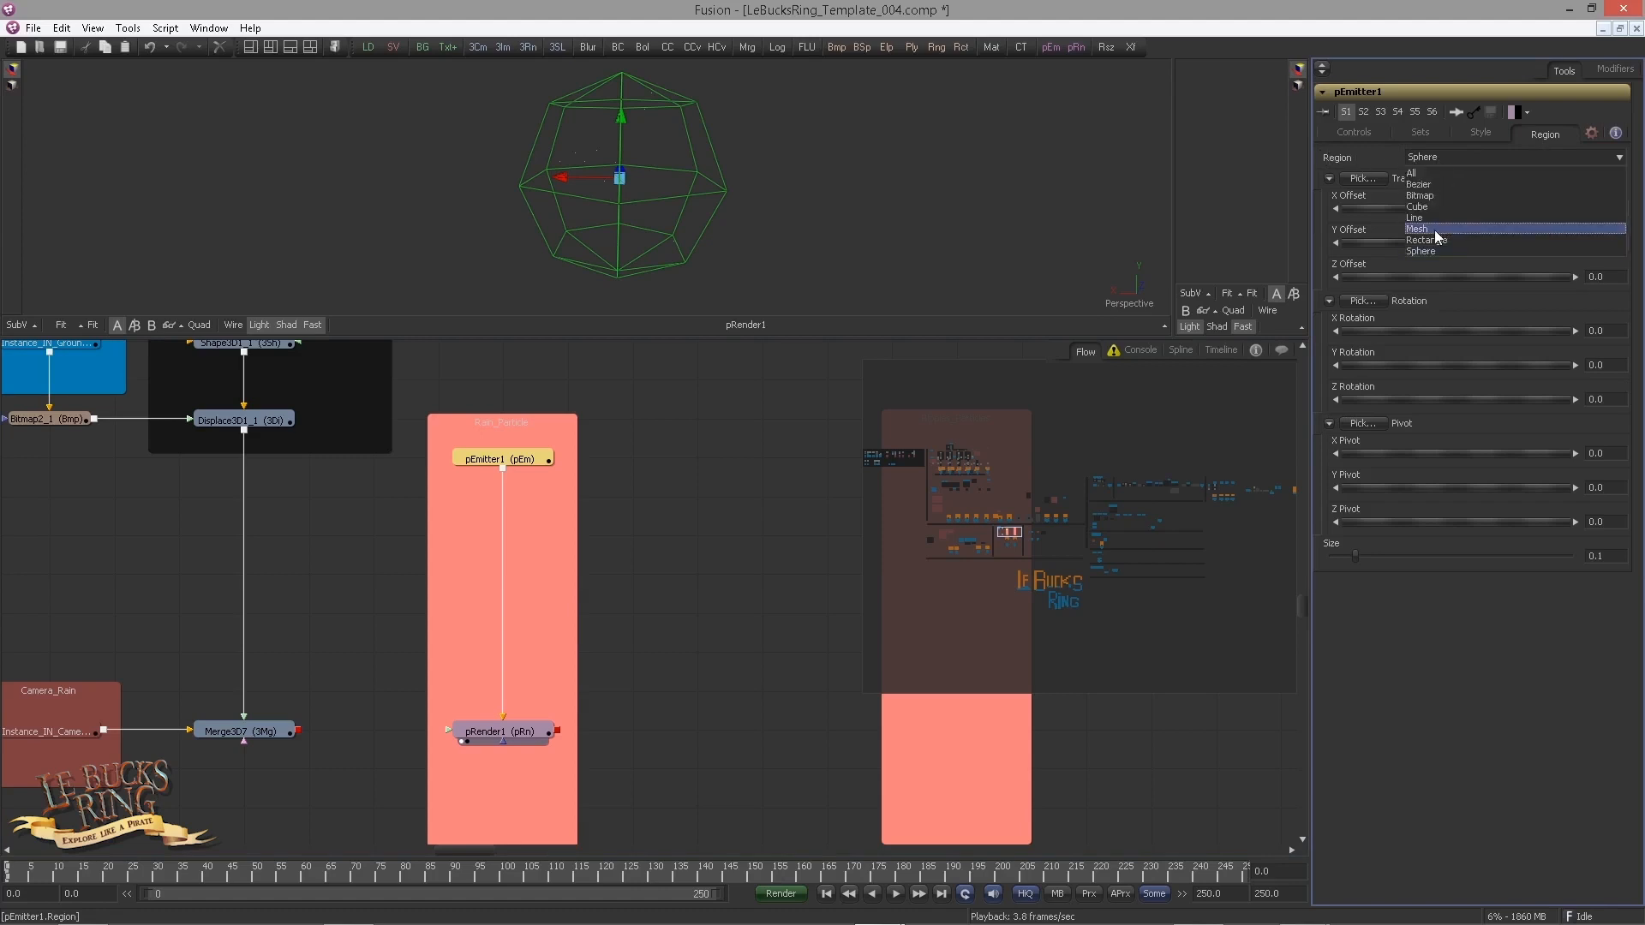
click(1431, 241)
drag(820, 100, 947, 79)
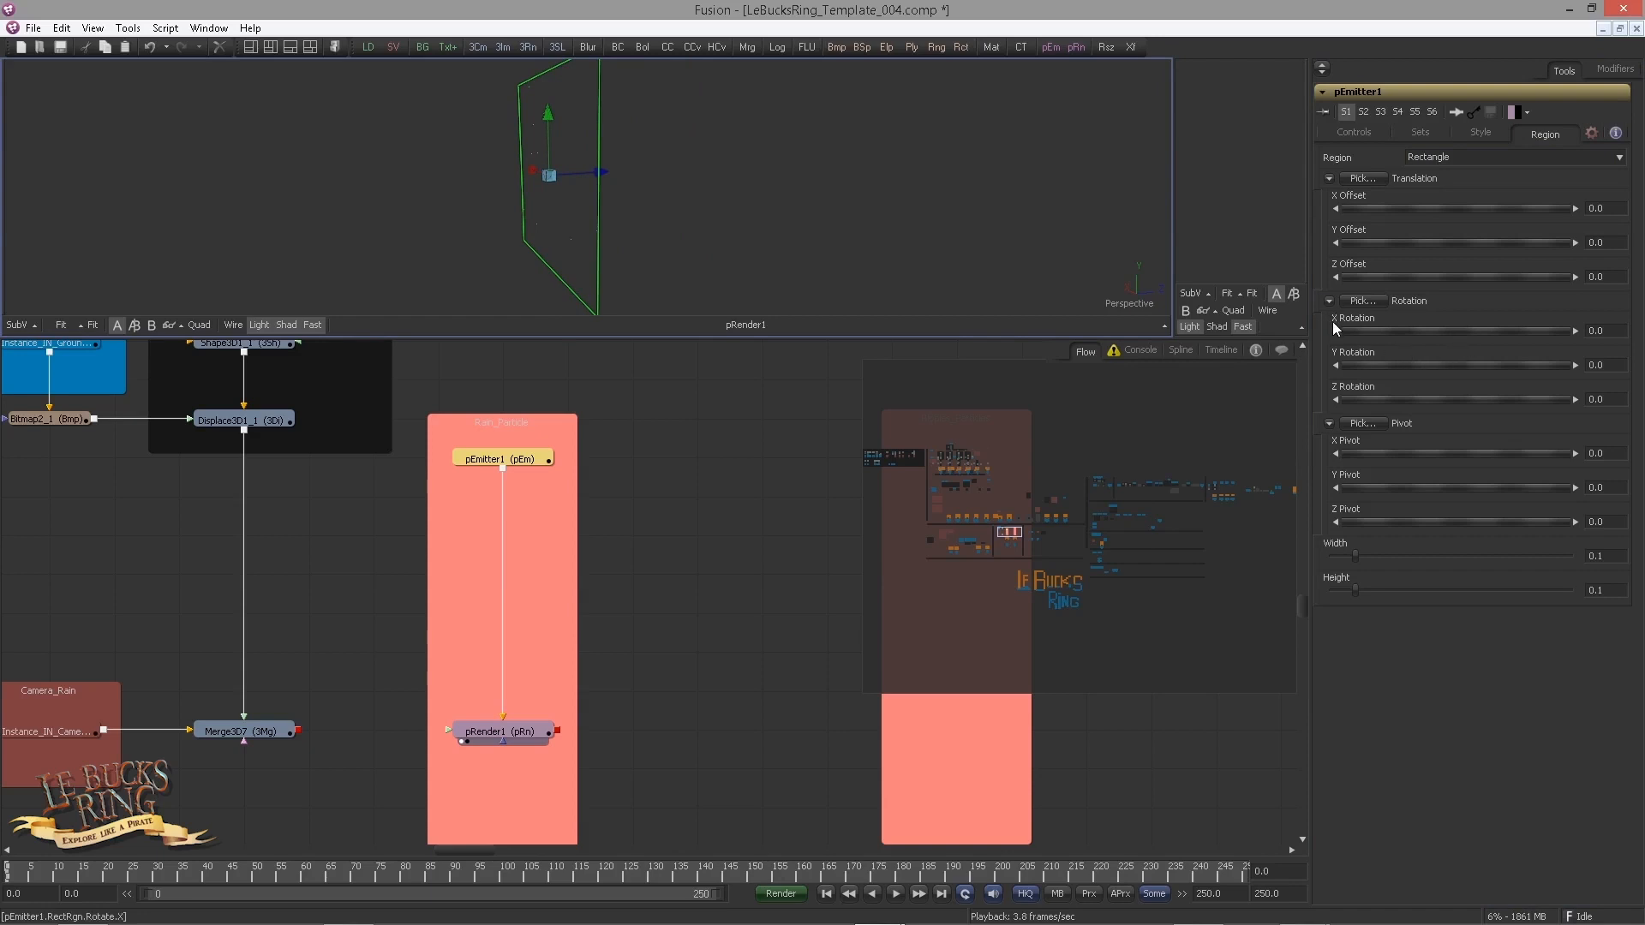
Step: Set the X rotation of pEmitter1's rectangular region to 90 and check its orientation
drag(1615, 329, 1555, 367)
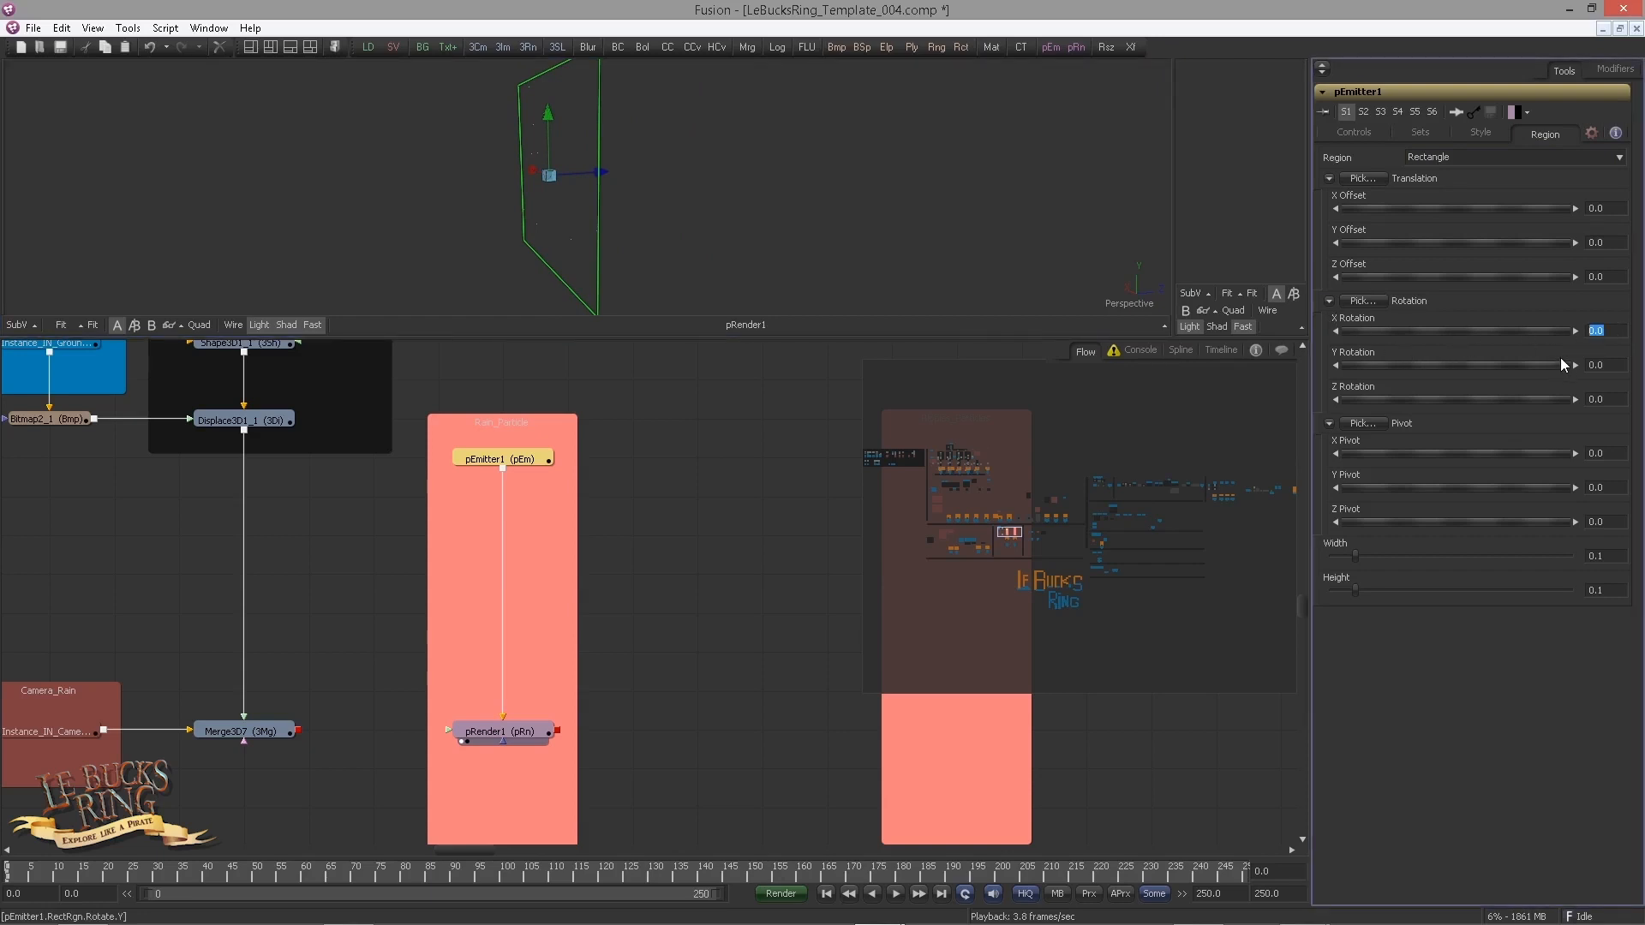
key(Tab)
drag(616, 209, 574, 234)
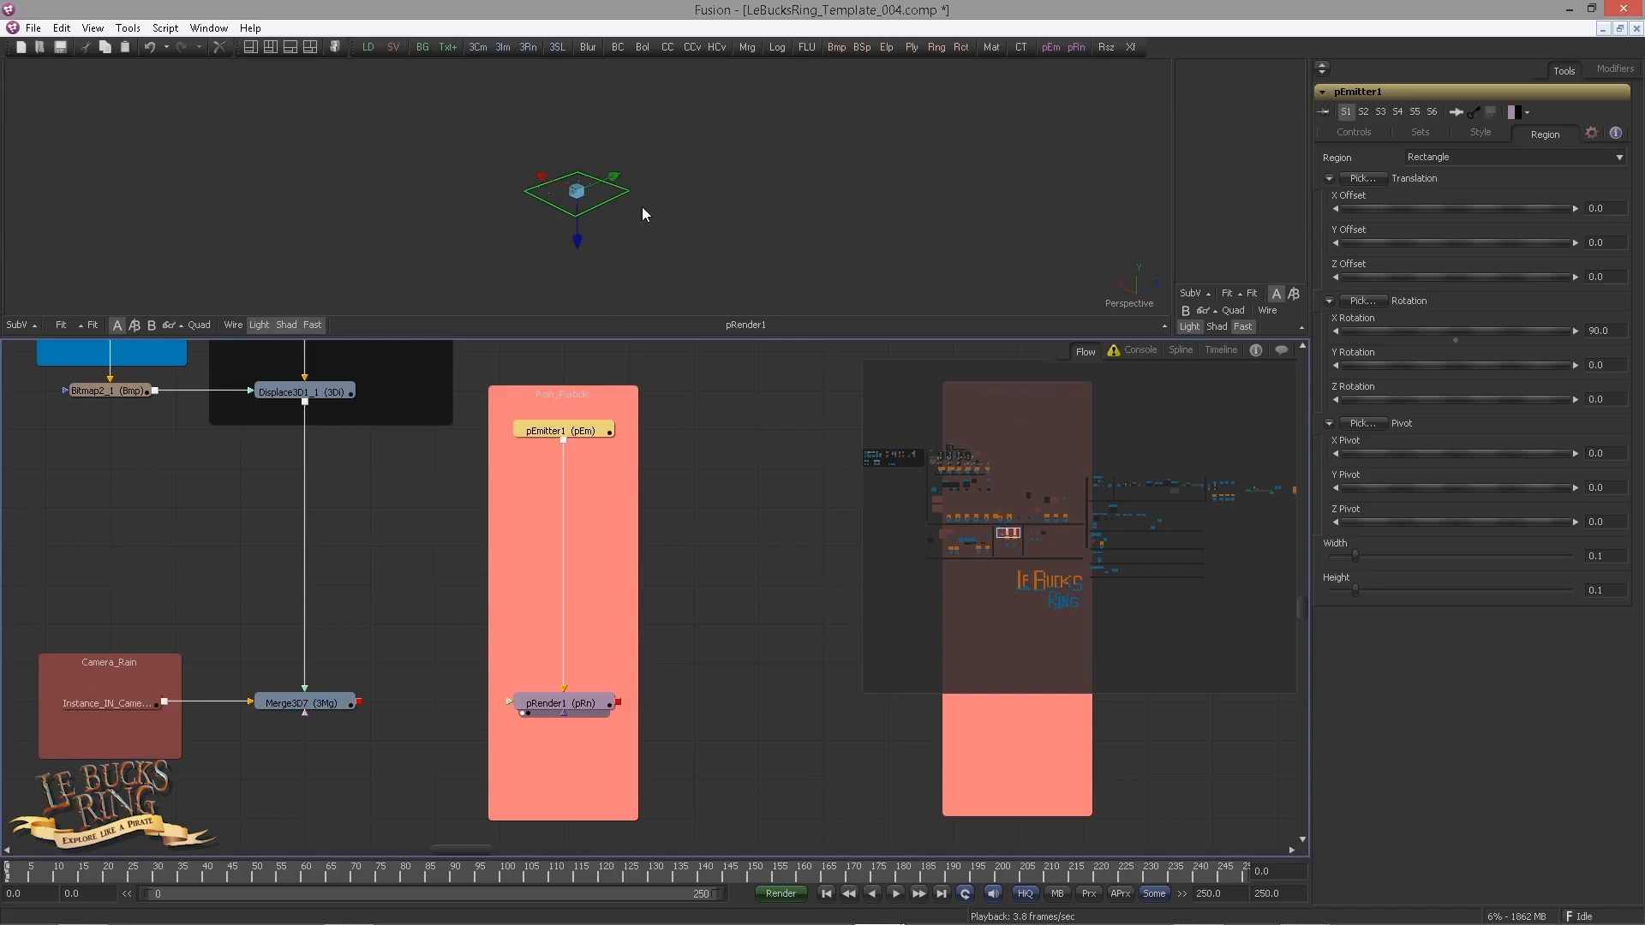
Step: Connect pRender1 to Merge3D7 and show the merged scene in the viewer
click(528, 711)
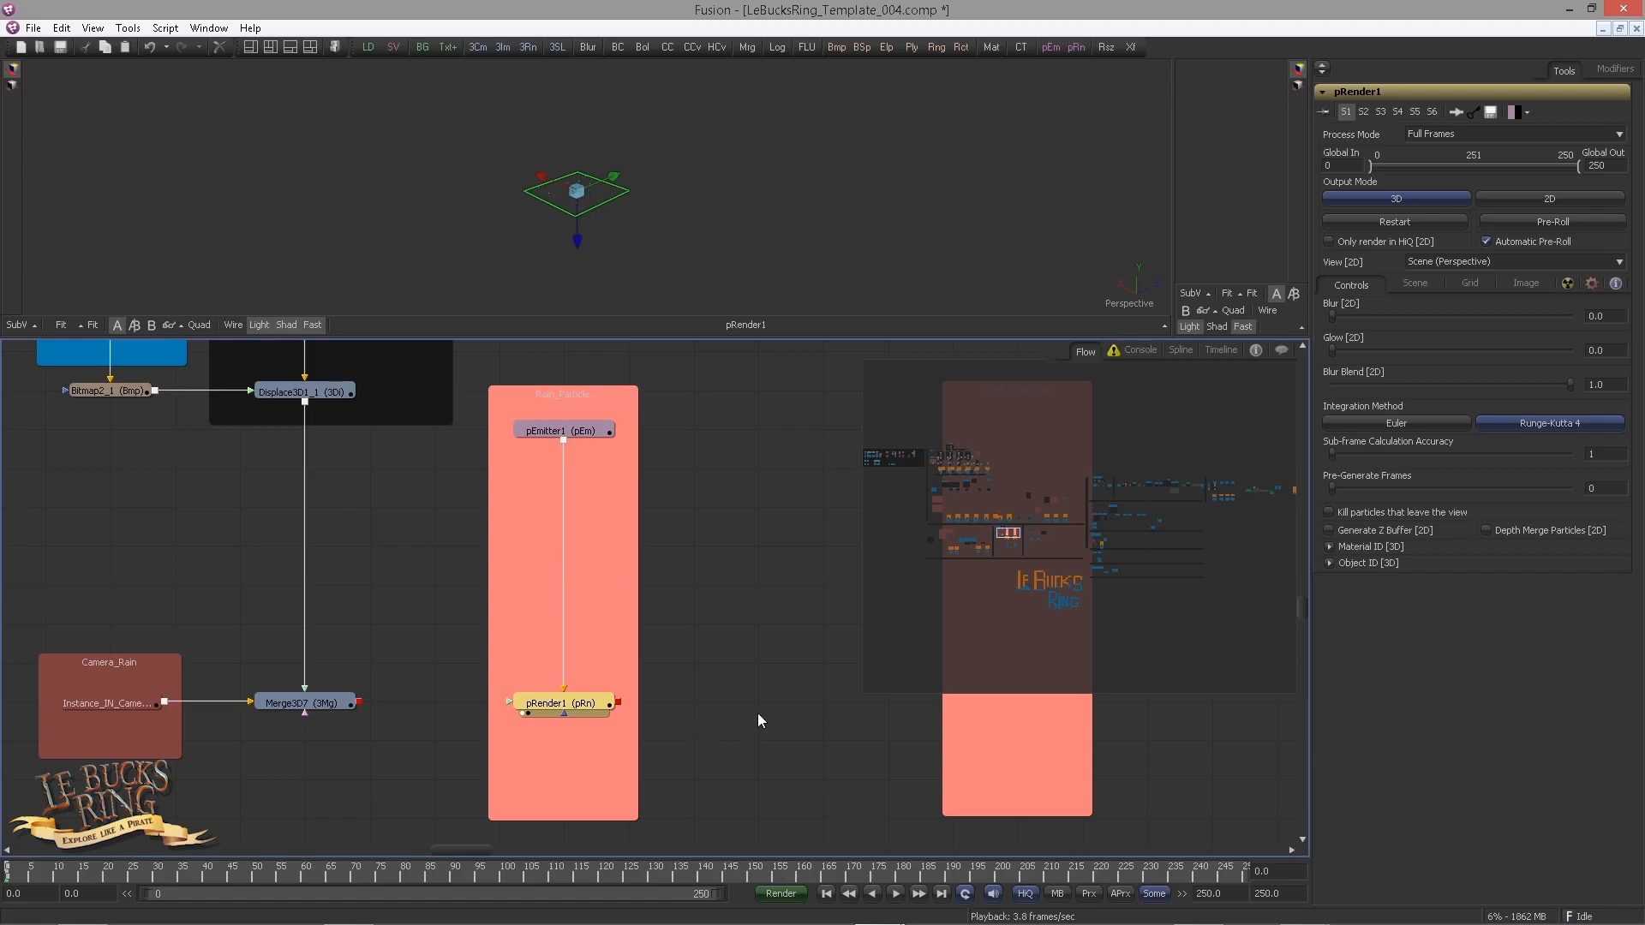
drag(617, 702, 449, 255)
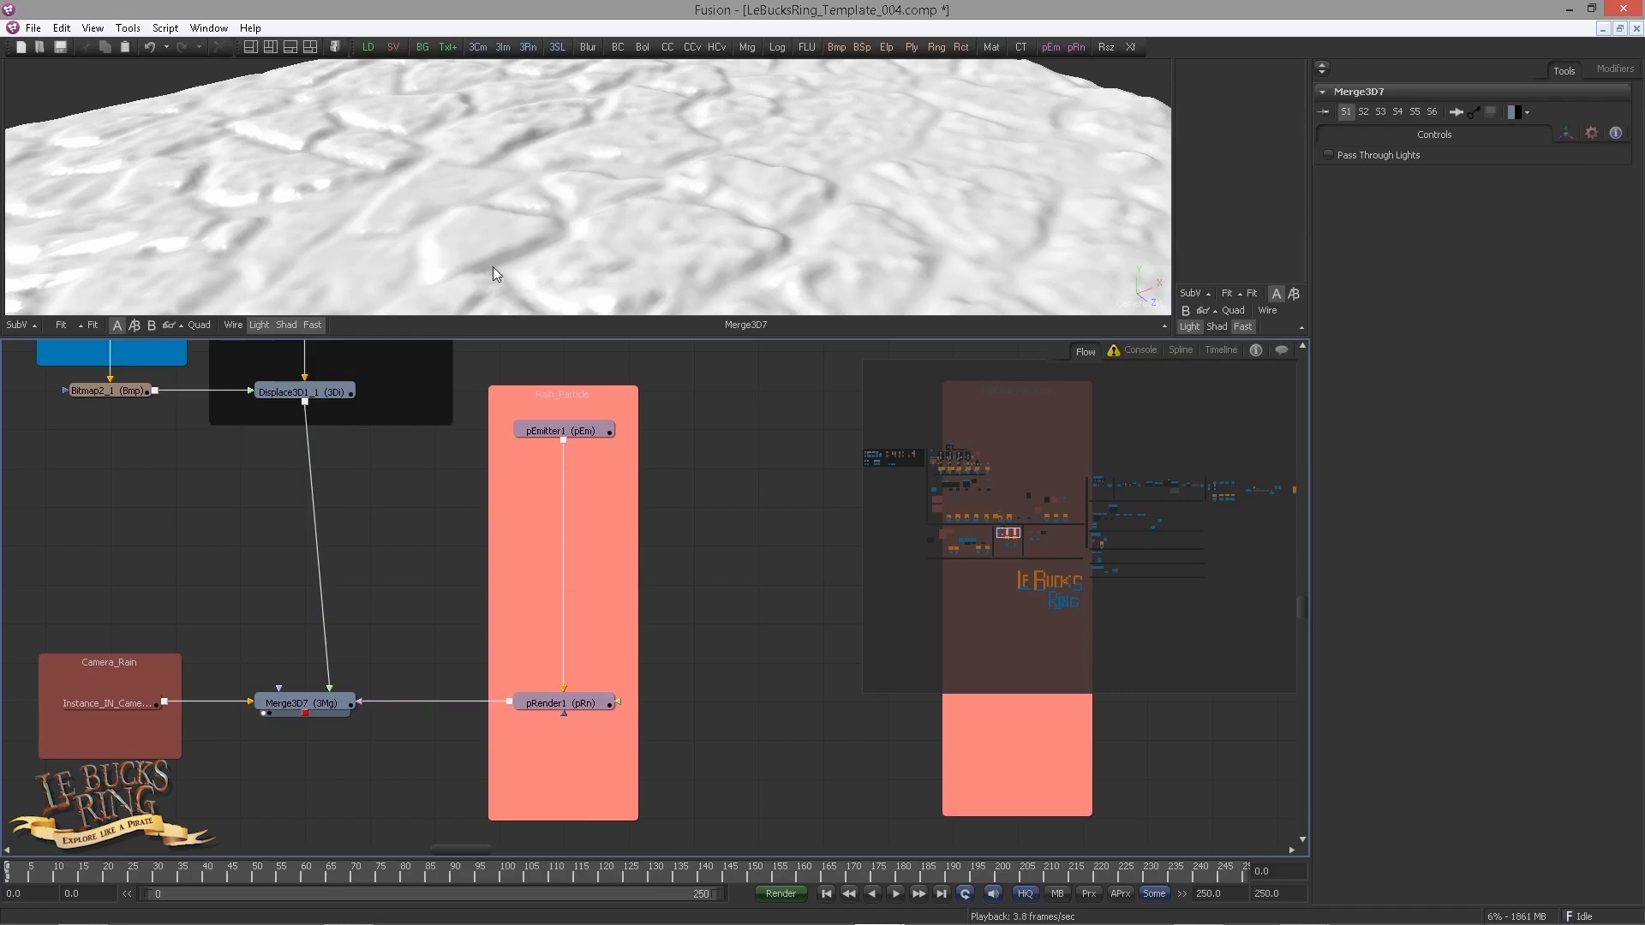
click(442, 194)
Step: Switch the viewer from the camera to Perspective and select pEmitter1 to locate it over the displaced ground
right_click(1132, 310)
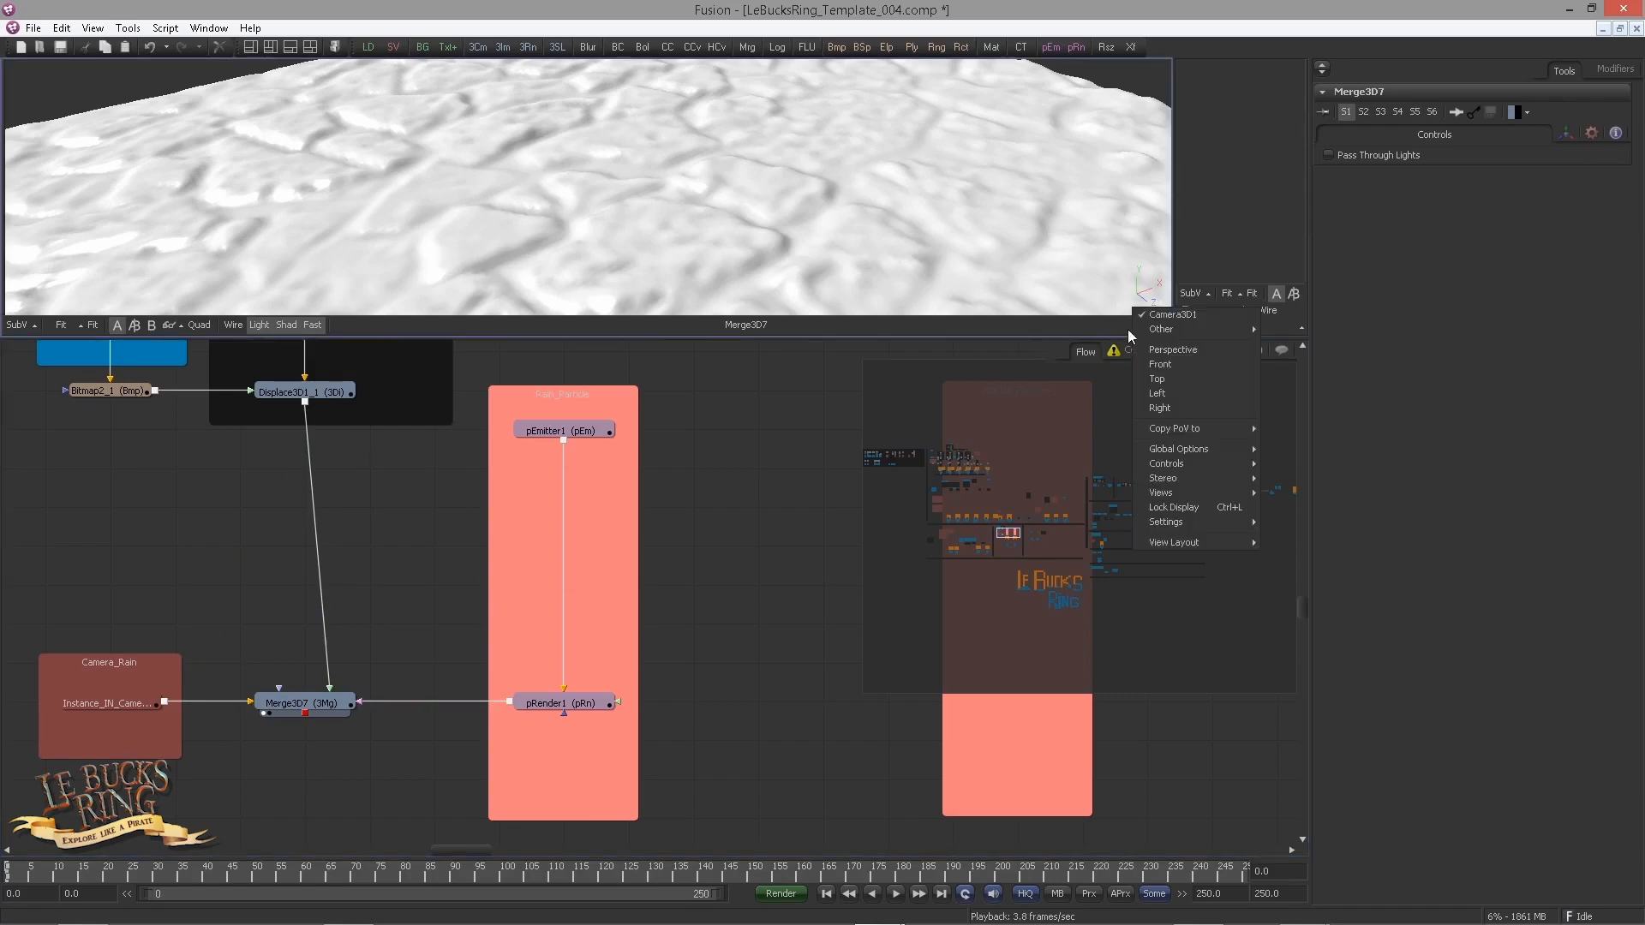
click(1173, 351)
drag(677, 181, 377, 176)
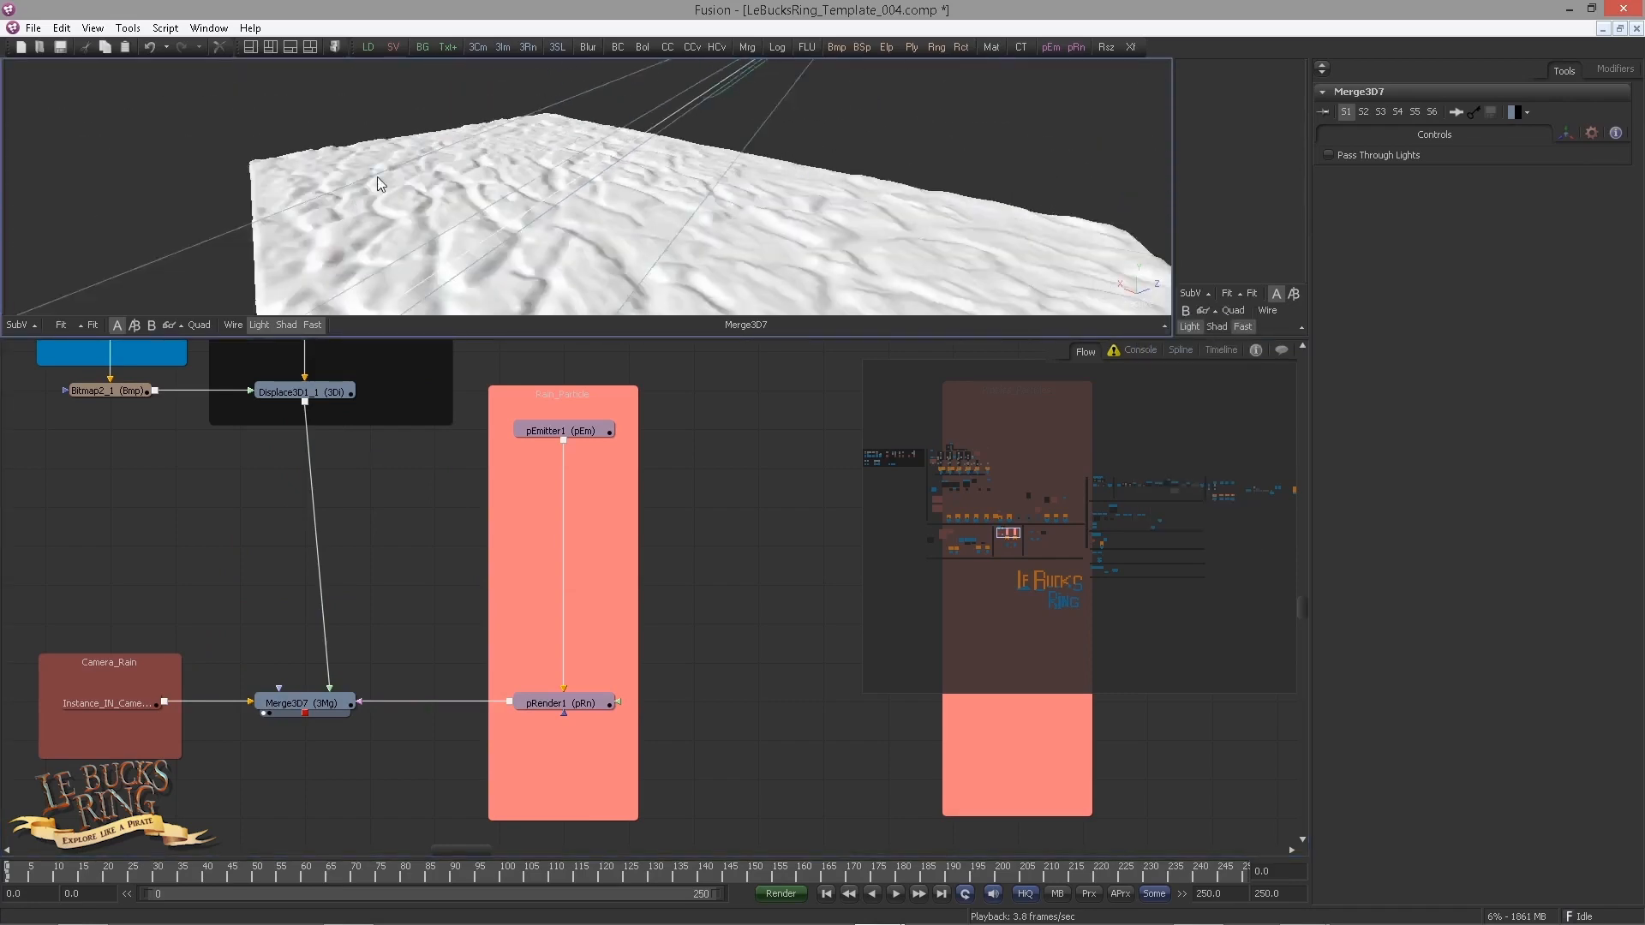
click(593, 440)
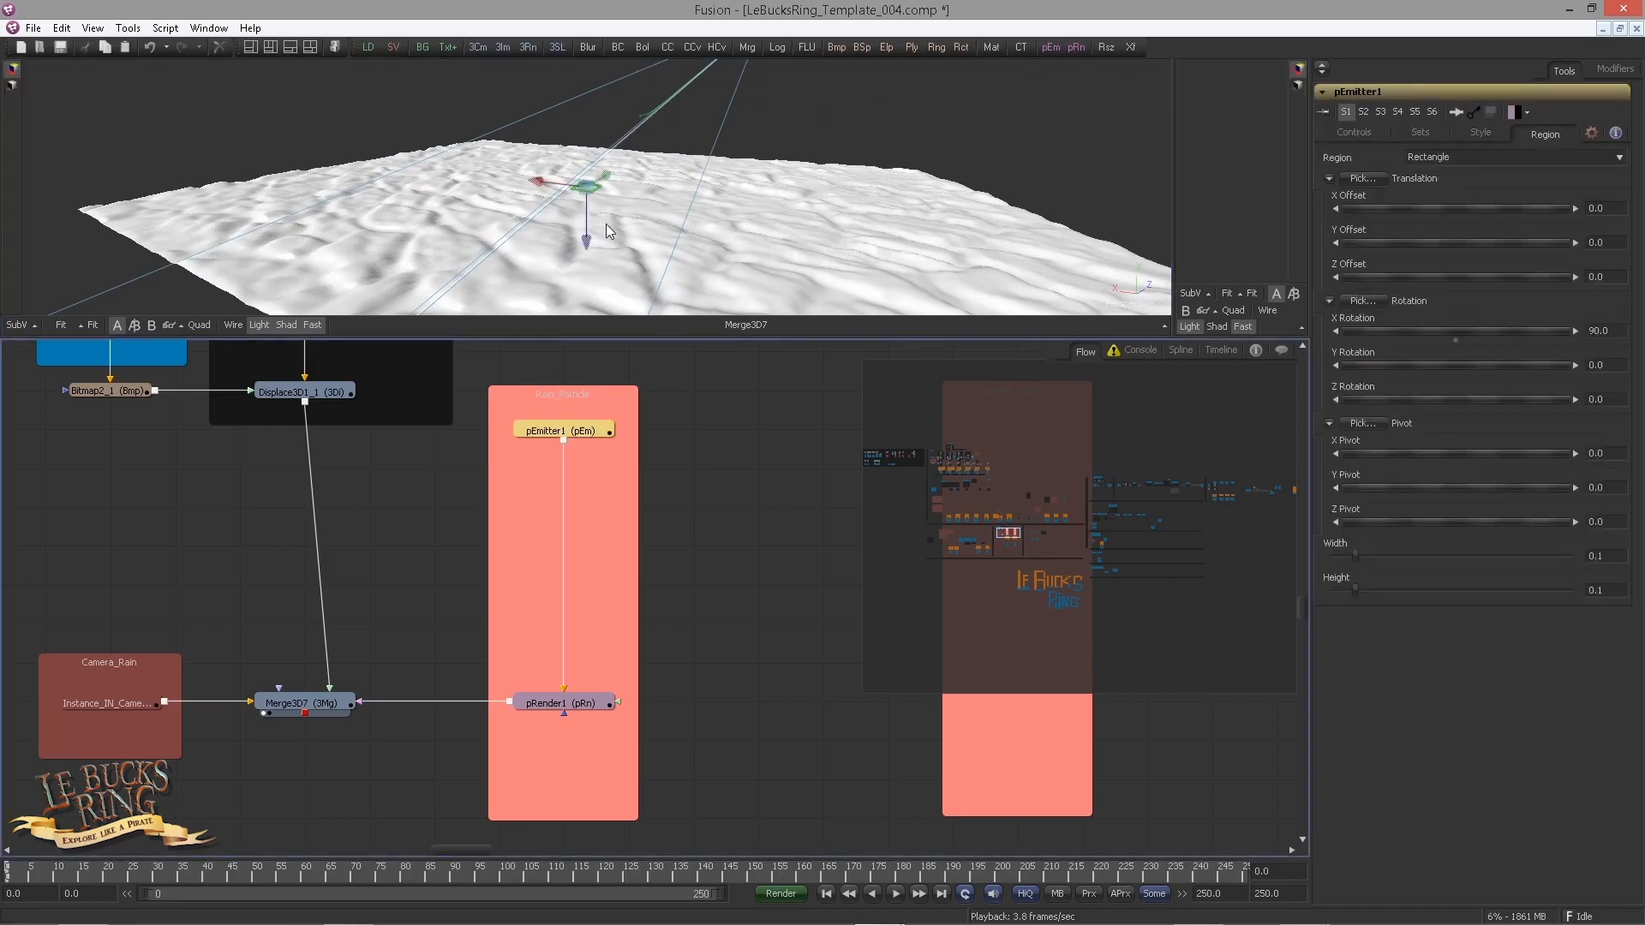
Step: Set the width of pEmitter1's rectangular region to 3.0 and its height to 2.0 over the displaced ground
drag(685, 223, 661, 239)
scroll(627, 253, up, 4)
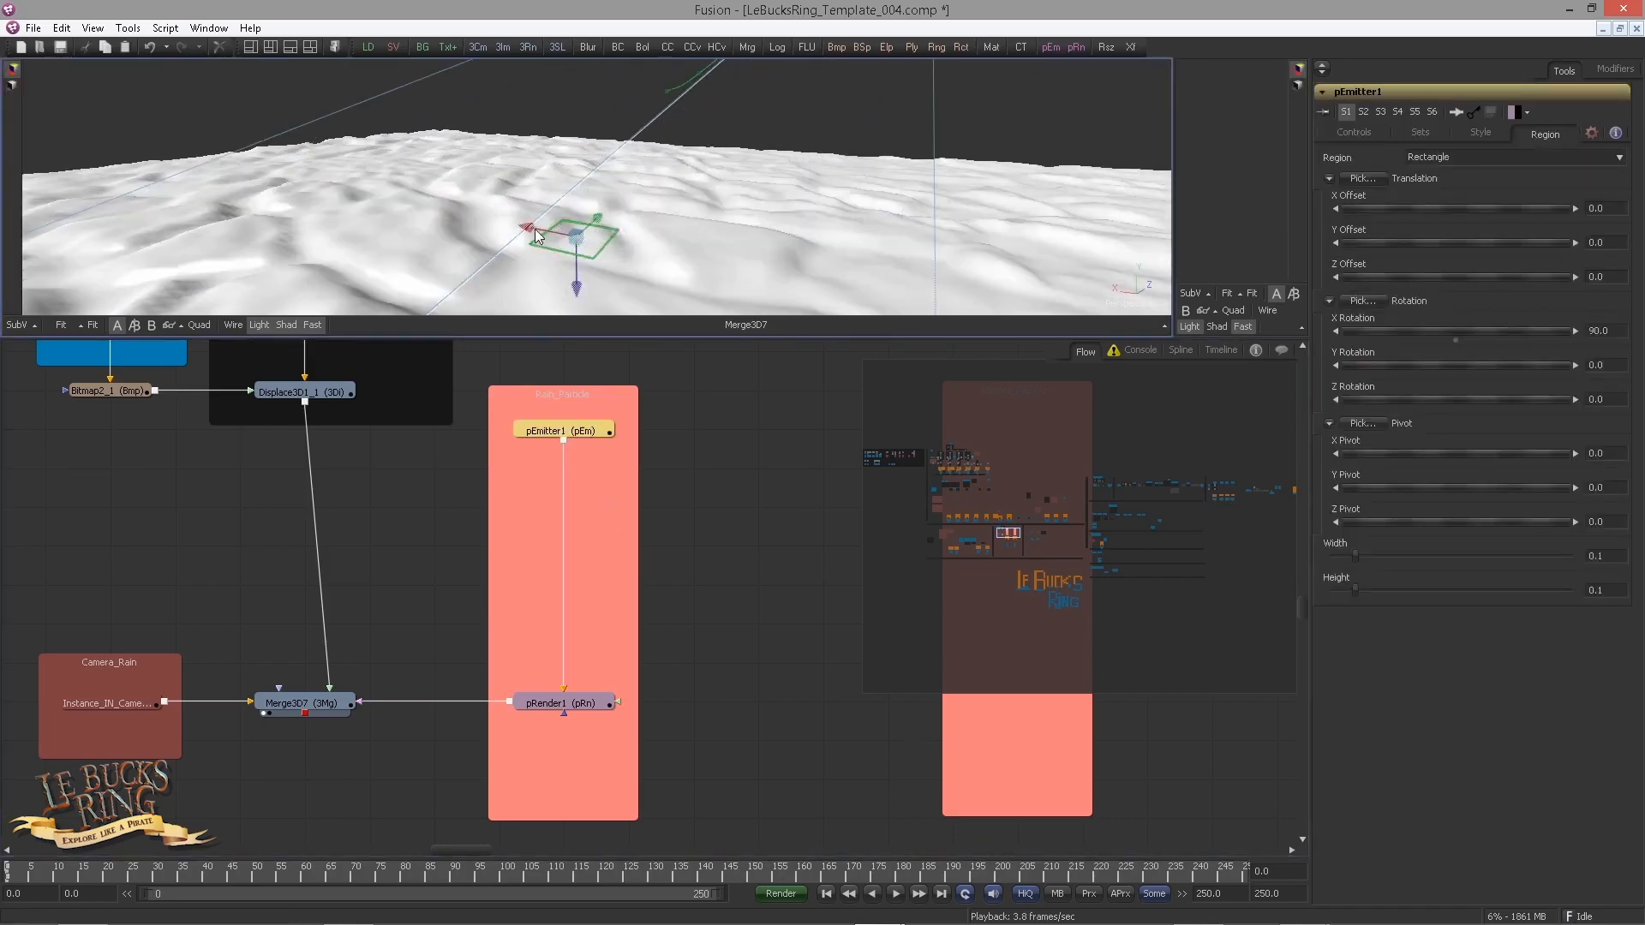
scroll(474, 254, down, 4)
drag(576, 265, 736, 456)
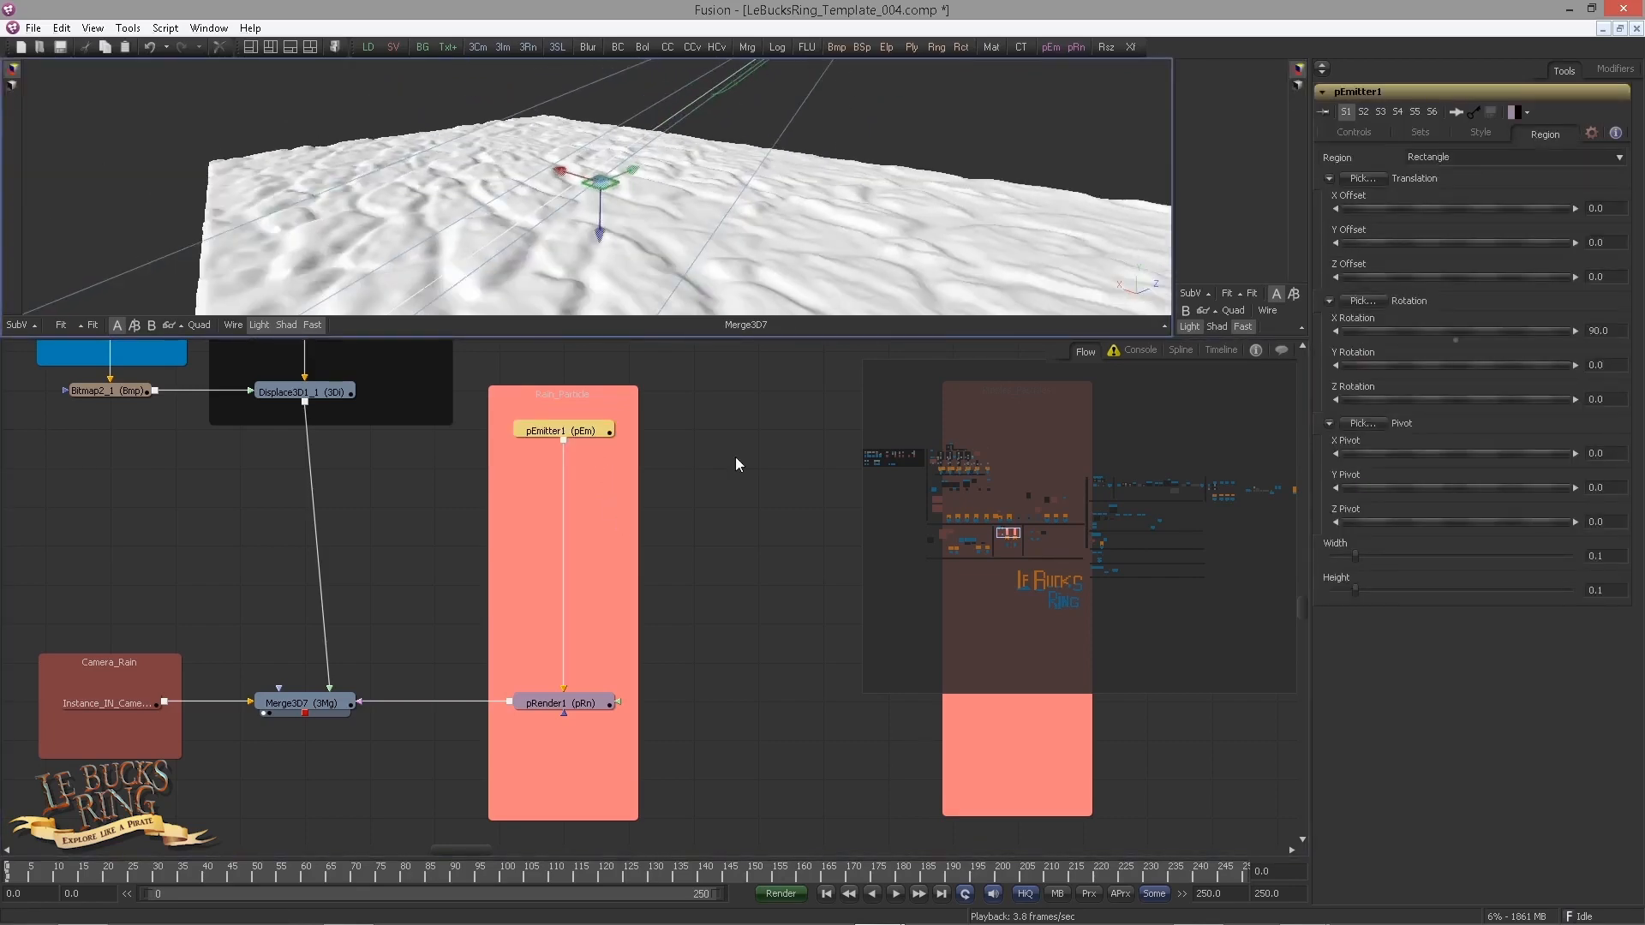
drag(697, 294, 450, 265)
scroll(433, 259, down, 4)
drag(570, 285, 593, 256)
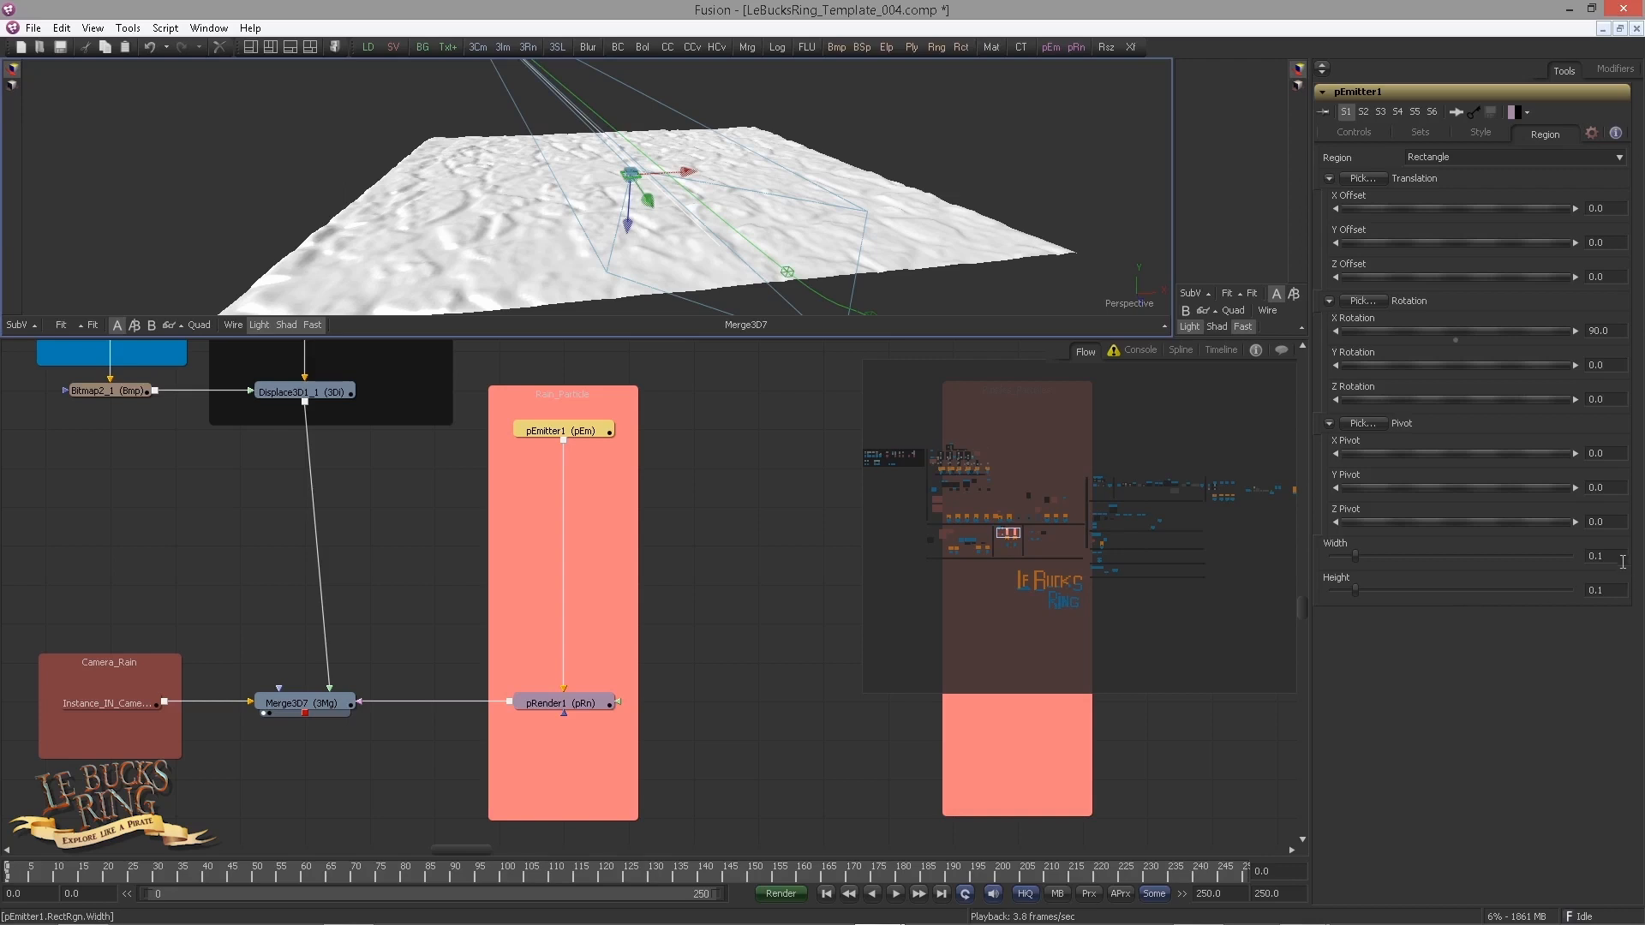
click(1596, 556)
text(3)
key(Tab)
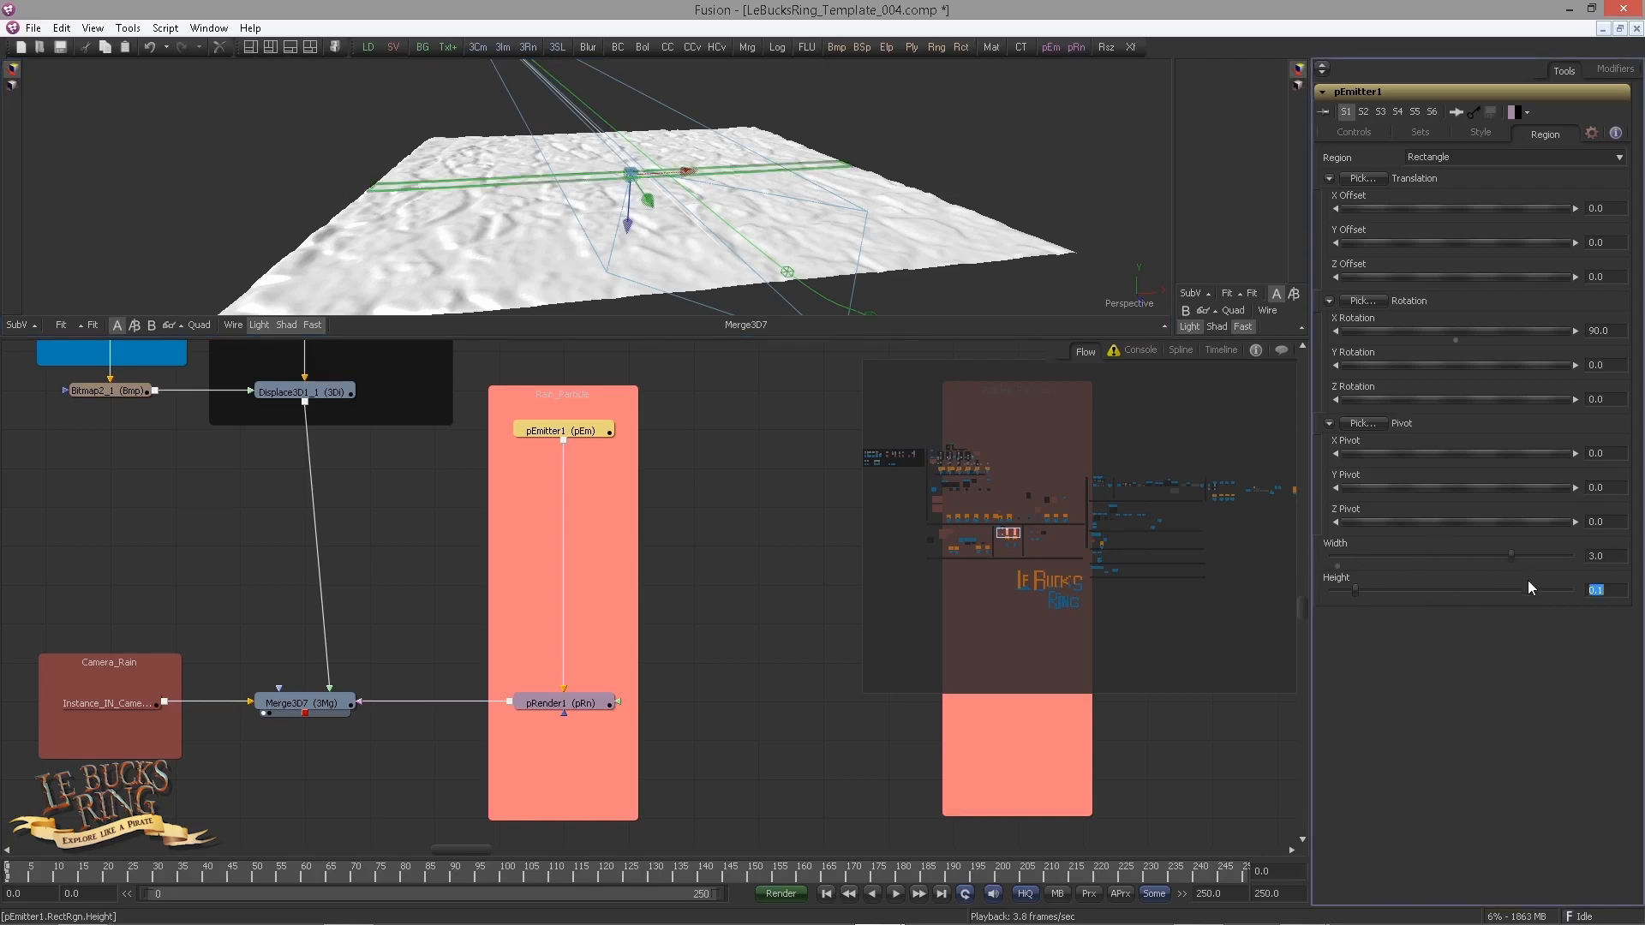
text(2.0)
key(Tab)
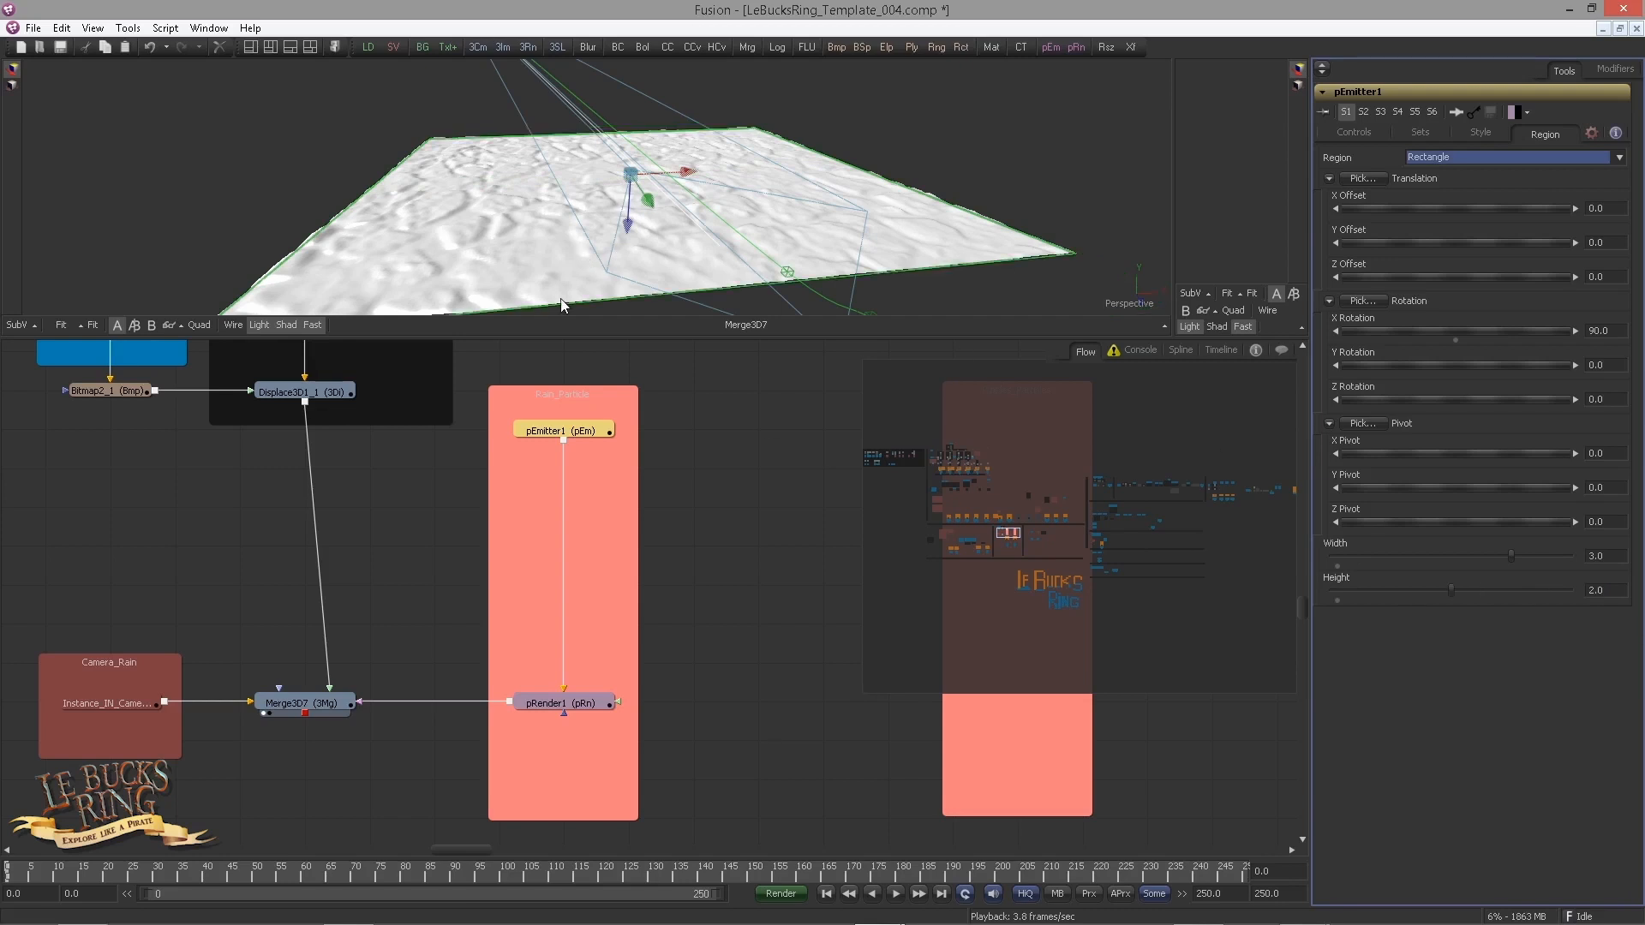
Step: Set the Y offset of pEmitter1's region to 1.2323, raising the emitter above the ground
drag(561, 296, 600, 326)
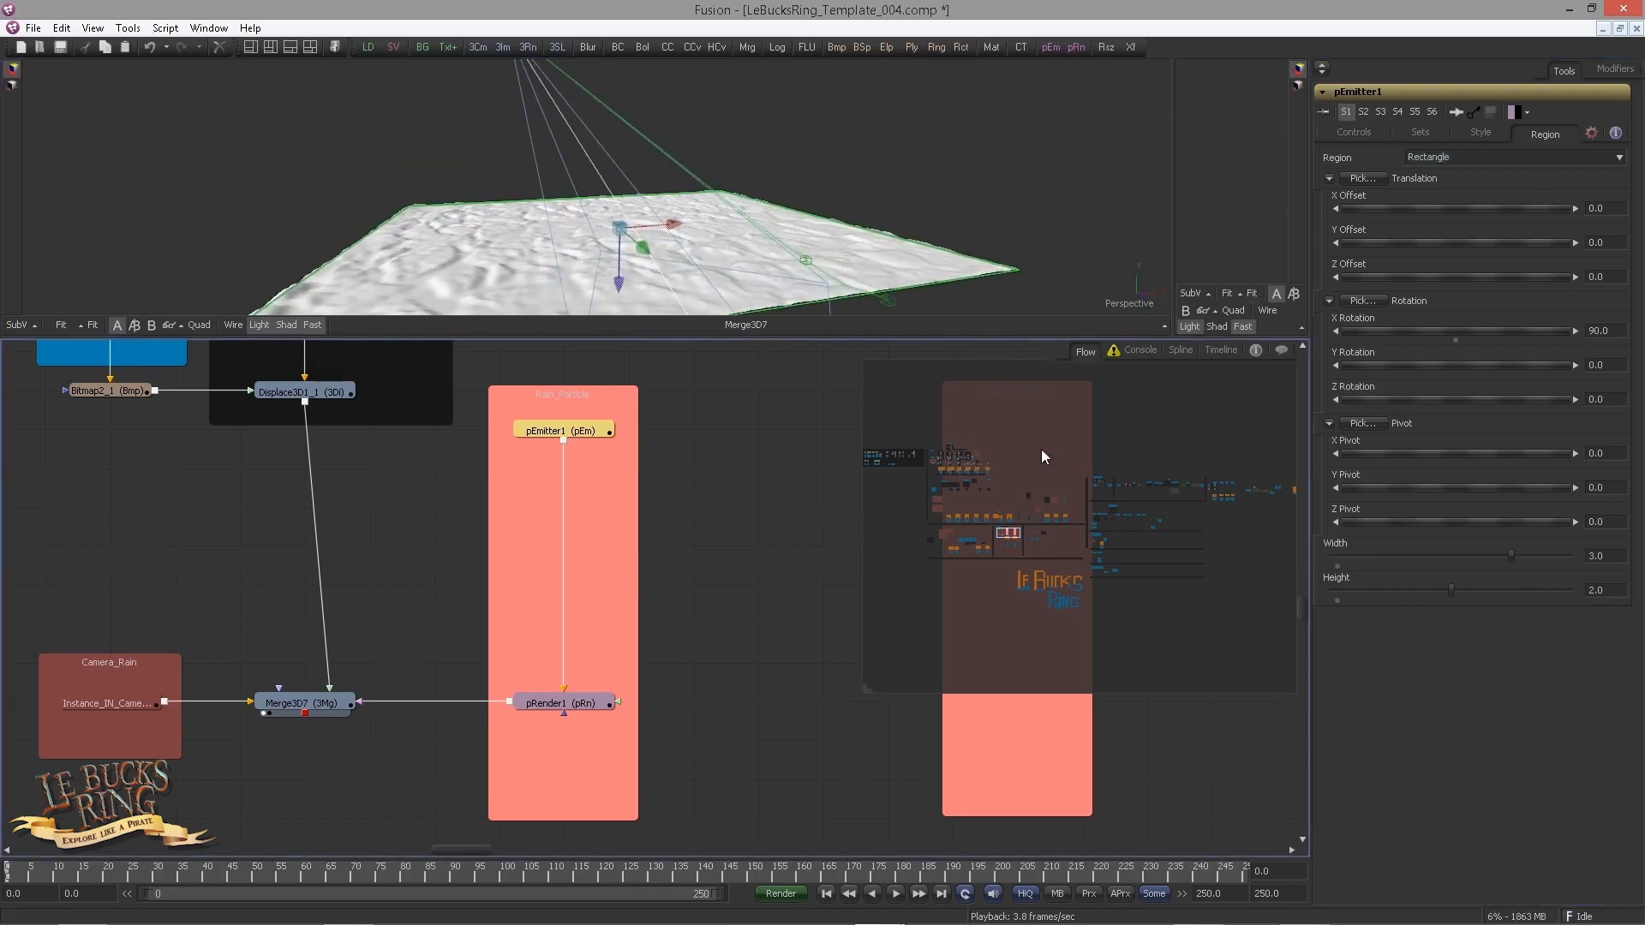
click(1596, 243)
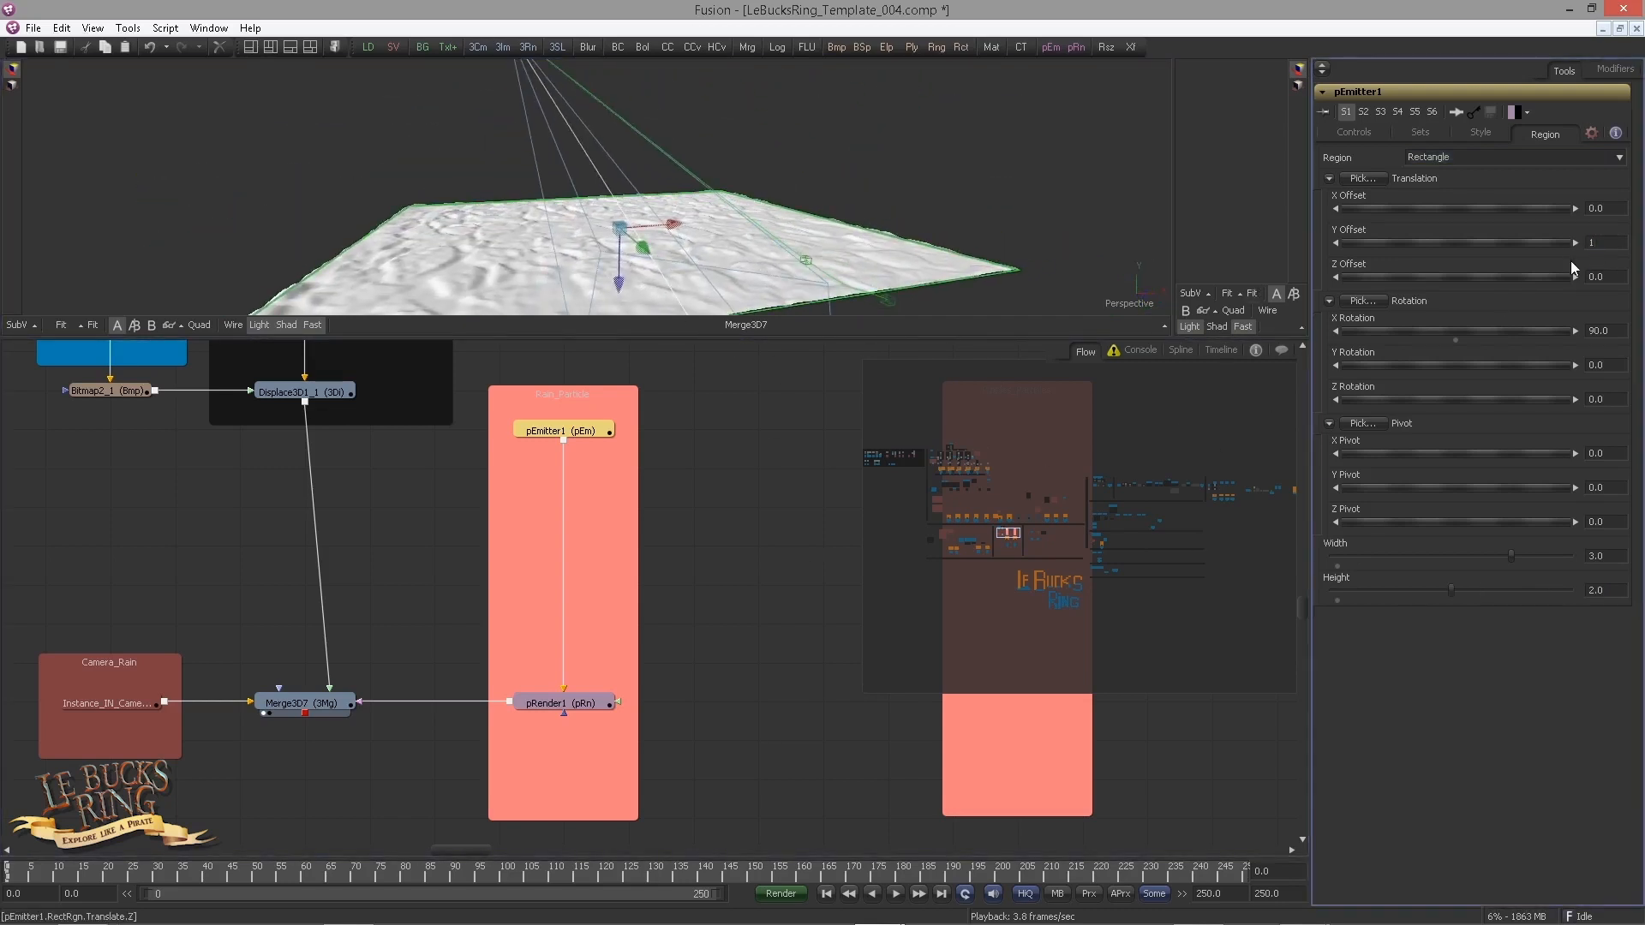
text(1.2323)
key(Return)
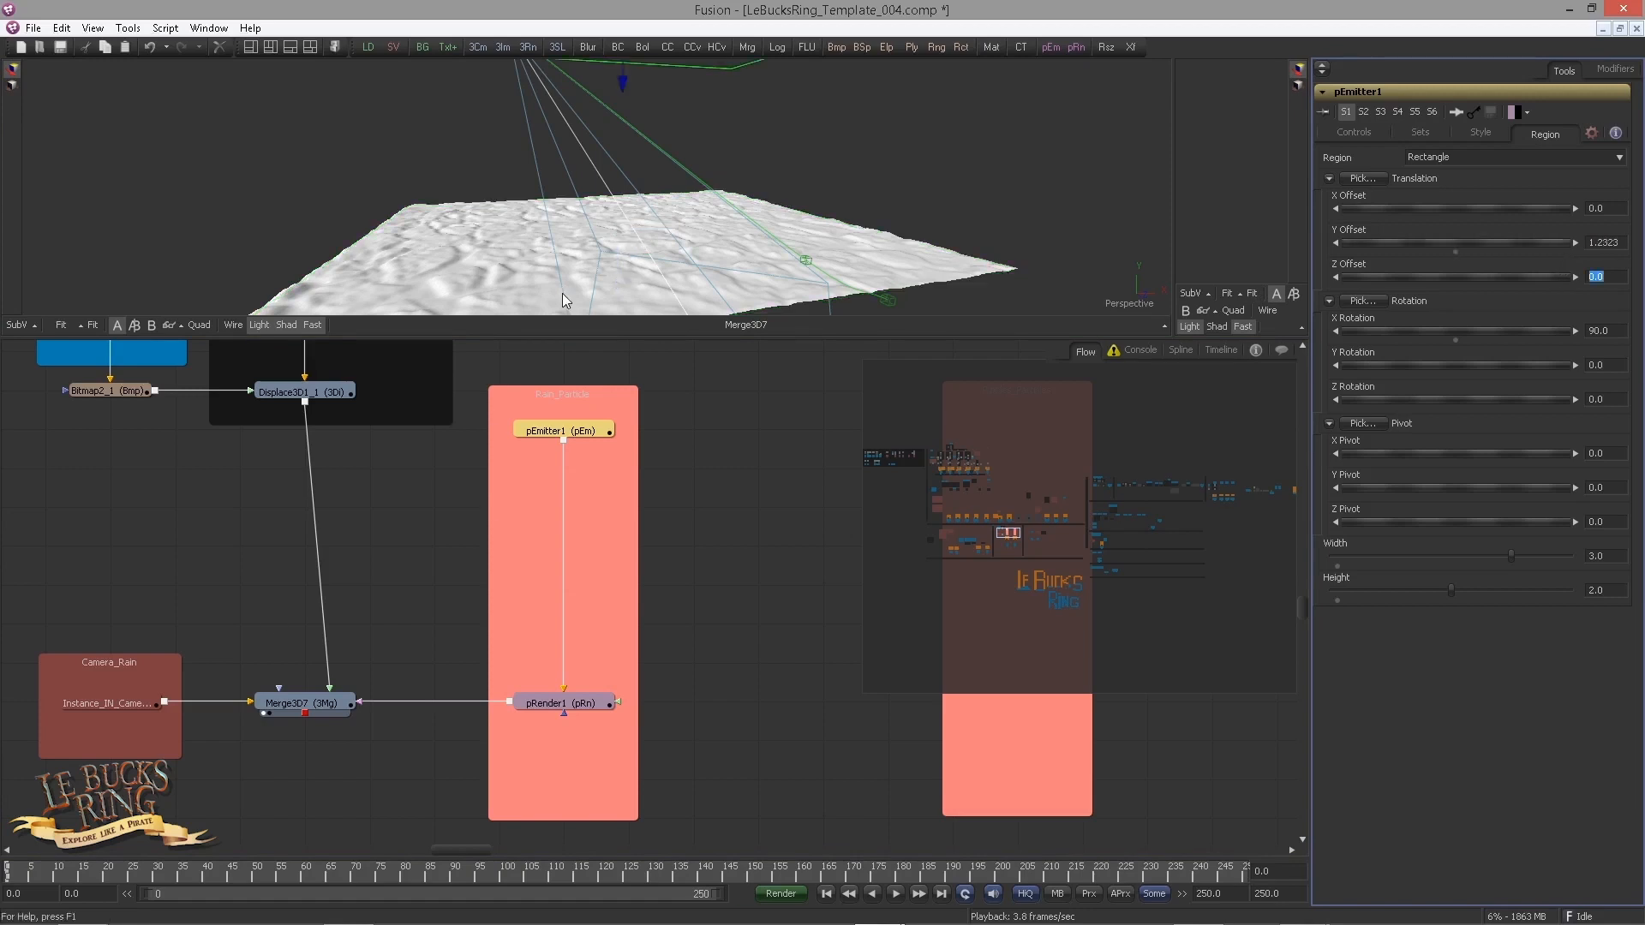
drag(562, 293, 493, 363)
scroll(494, 370, up, 1)
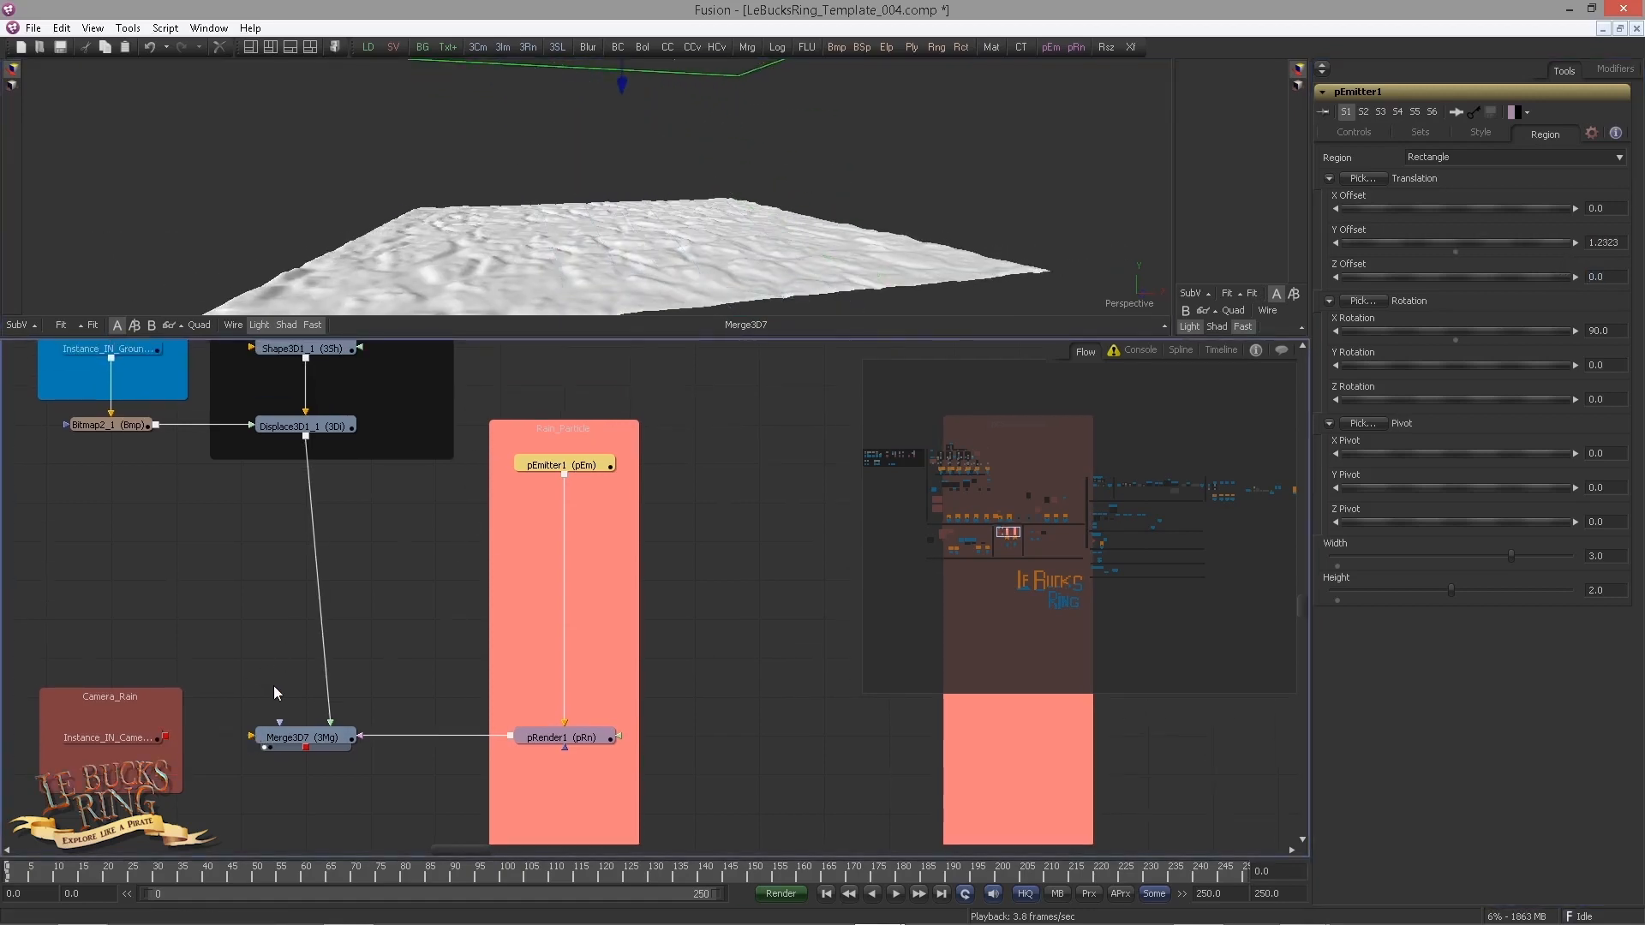
drag(593, 158, 630, 222)
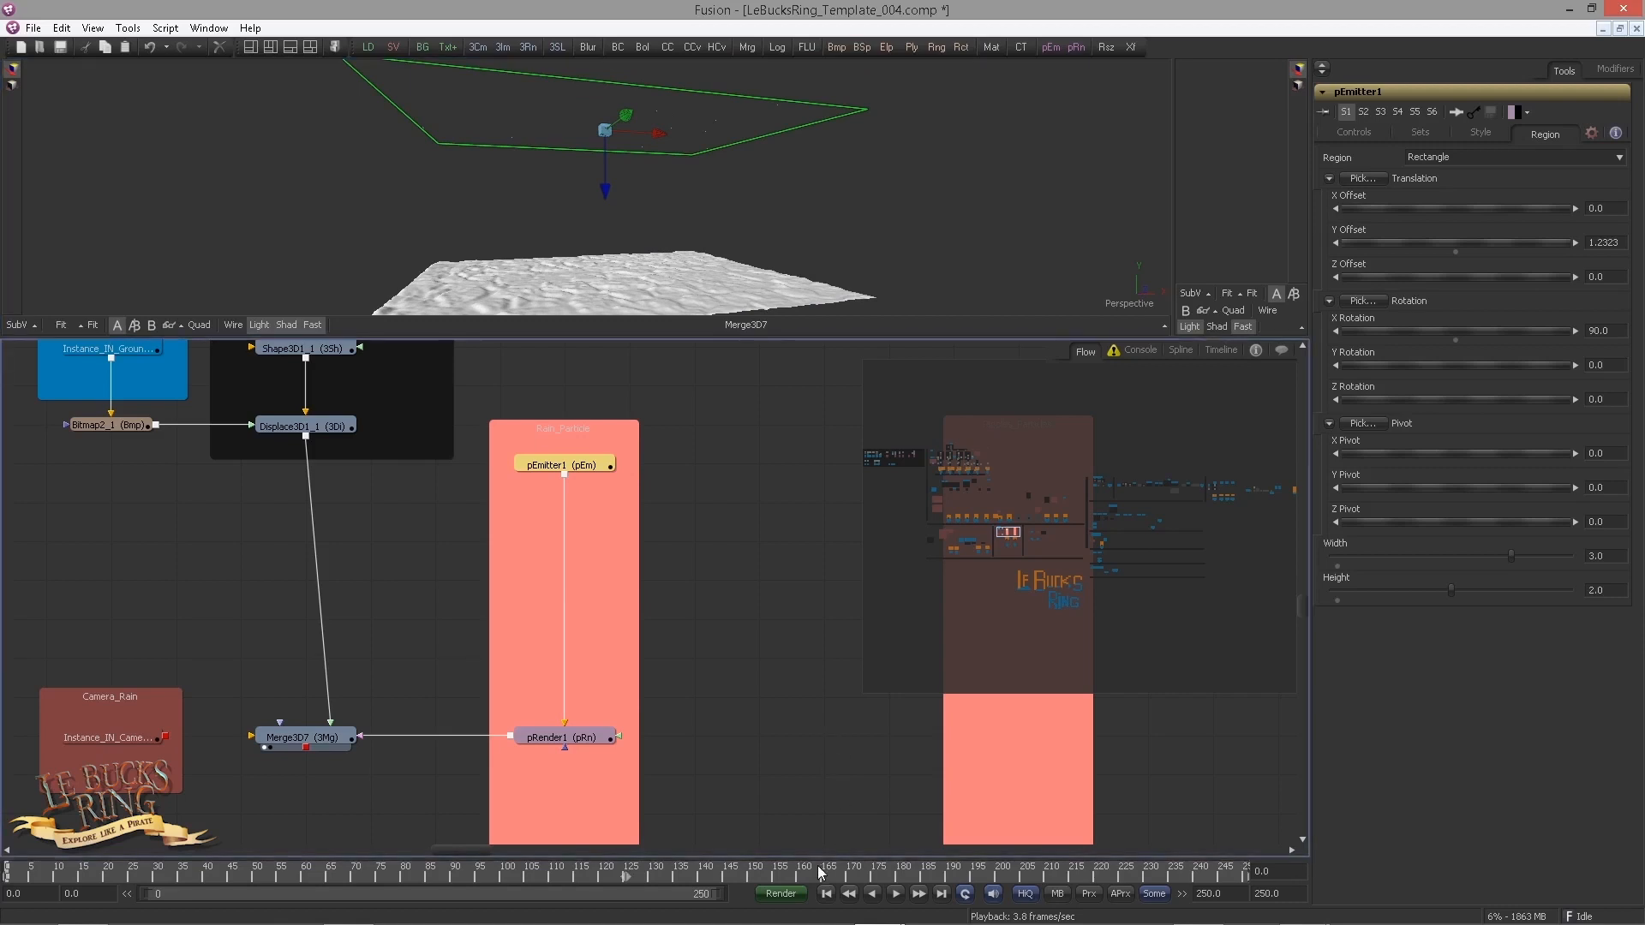
Step: Play the particle animation to check the emission, and return to the first frame
click(895, 894)
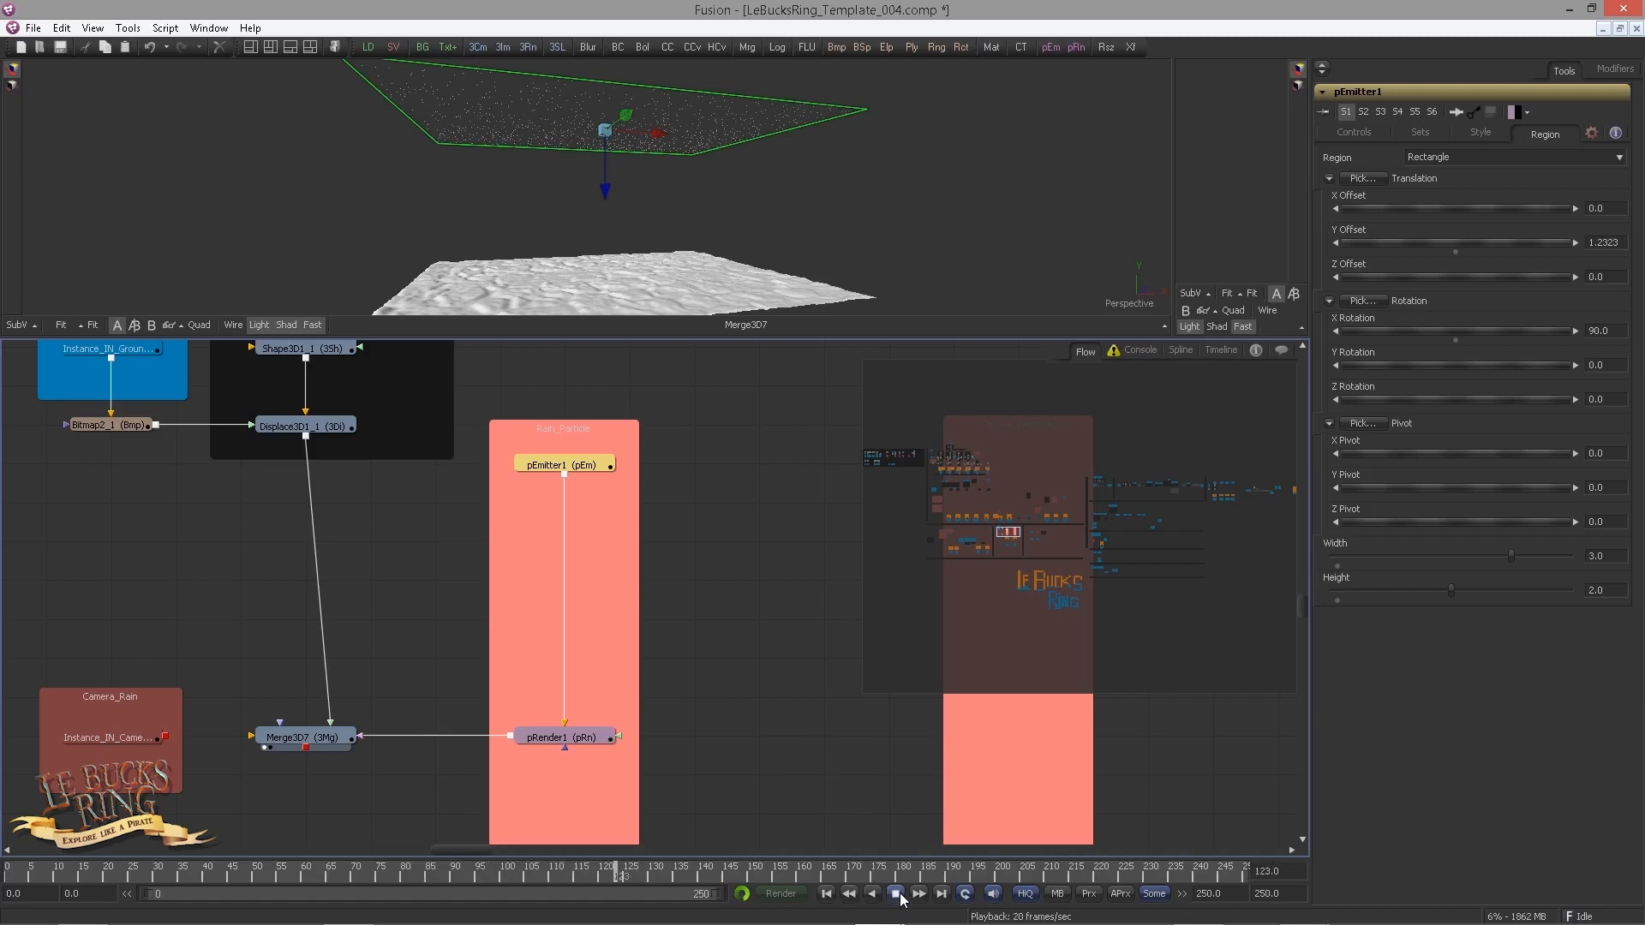
click(896, 894)
click(826, 894)
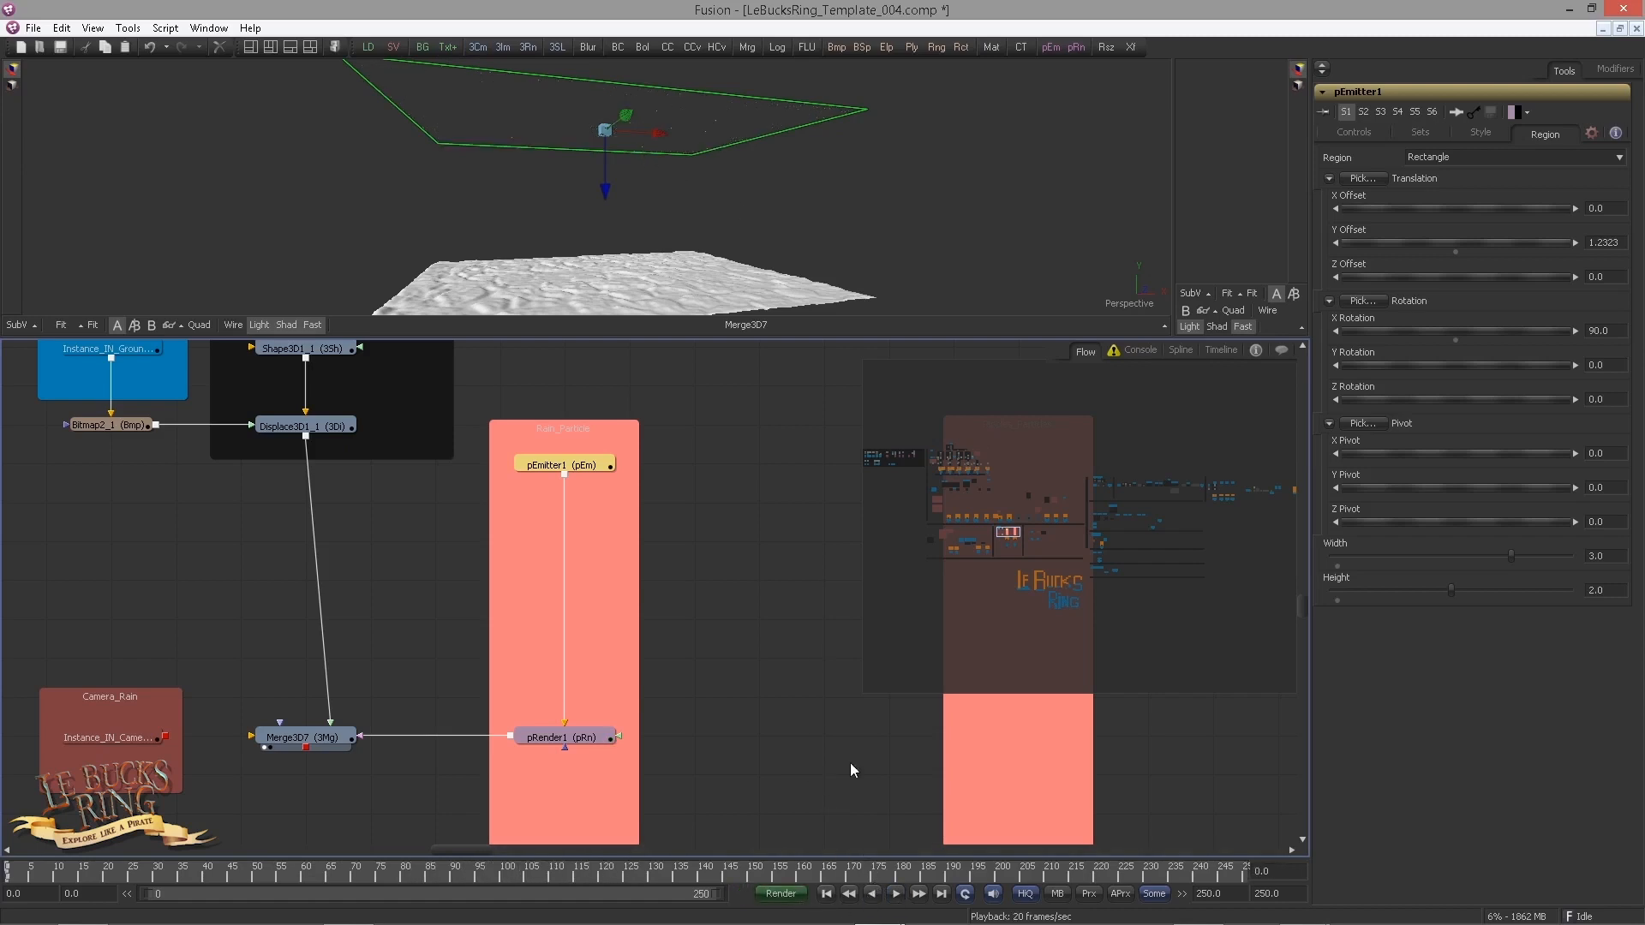
click(928, 311)
click(127, 27)
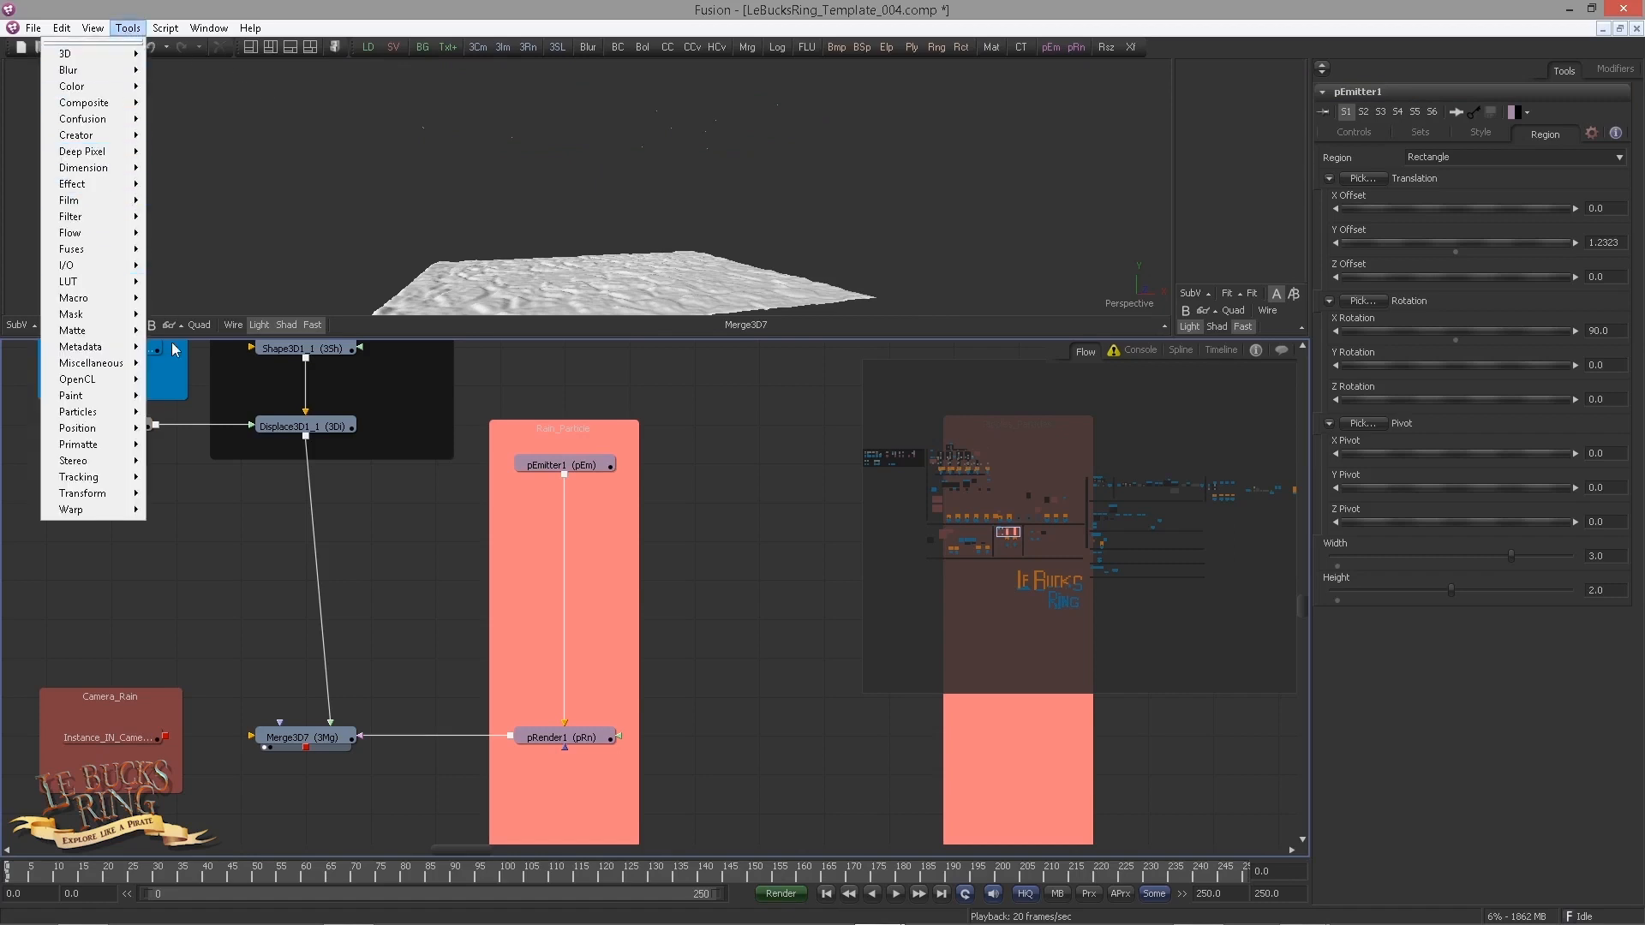
mouse_move(125, 418)
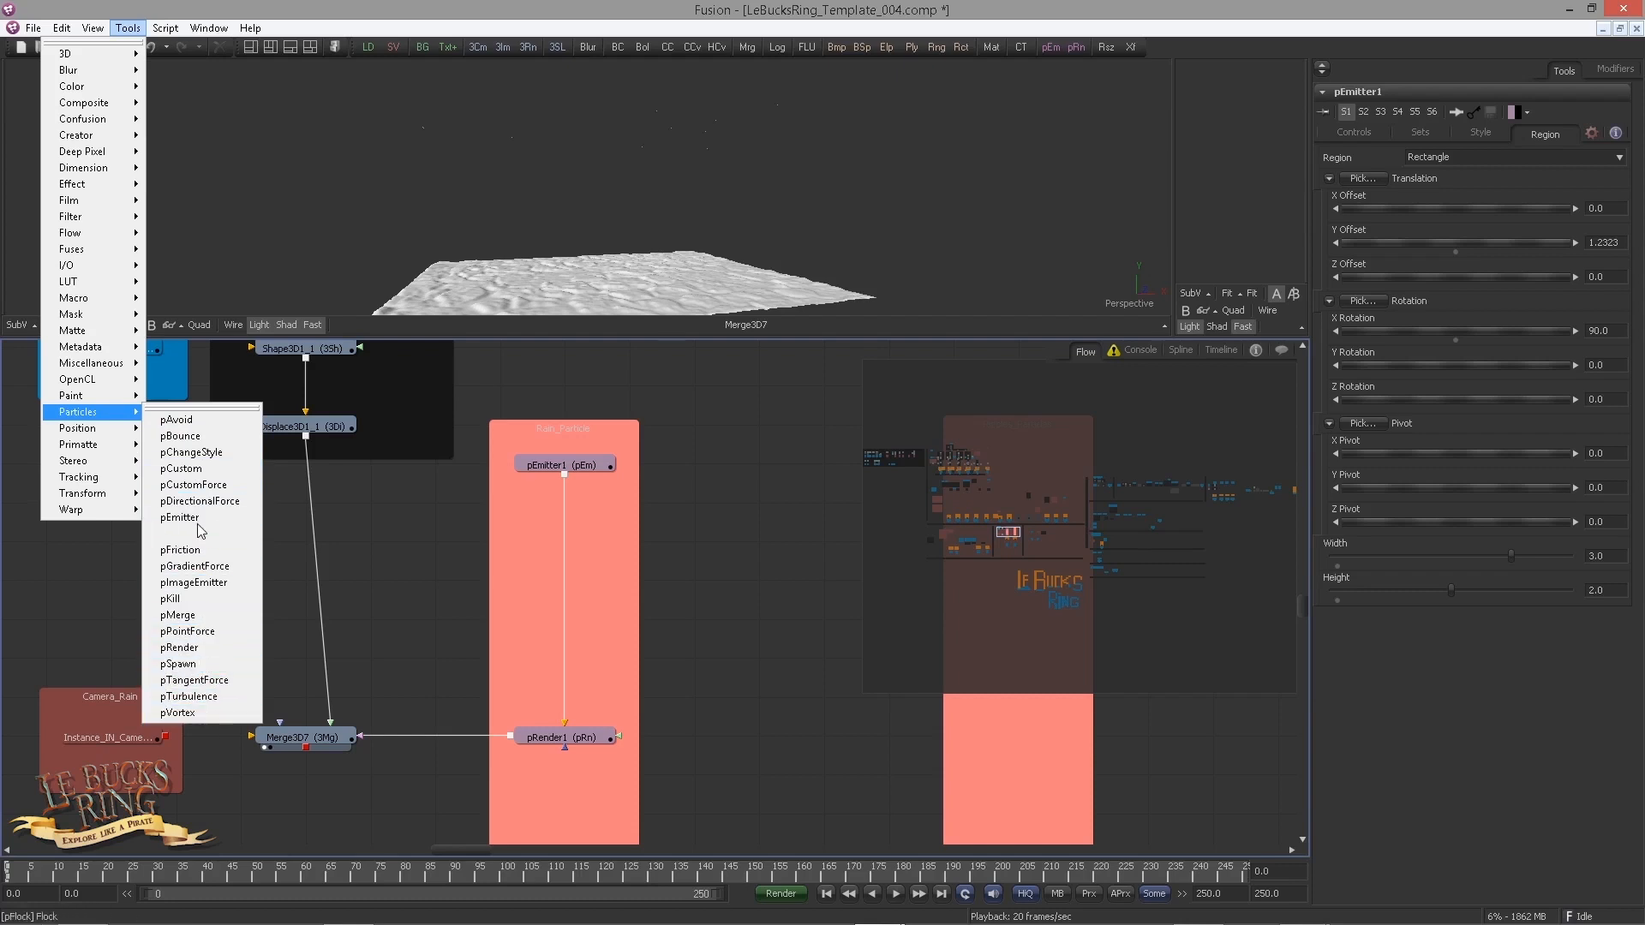
click(600, 464)
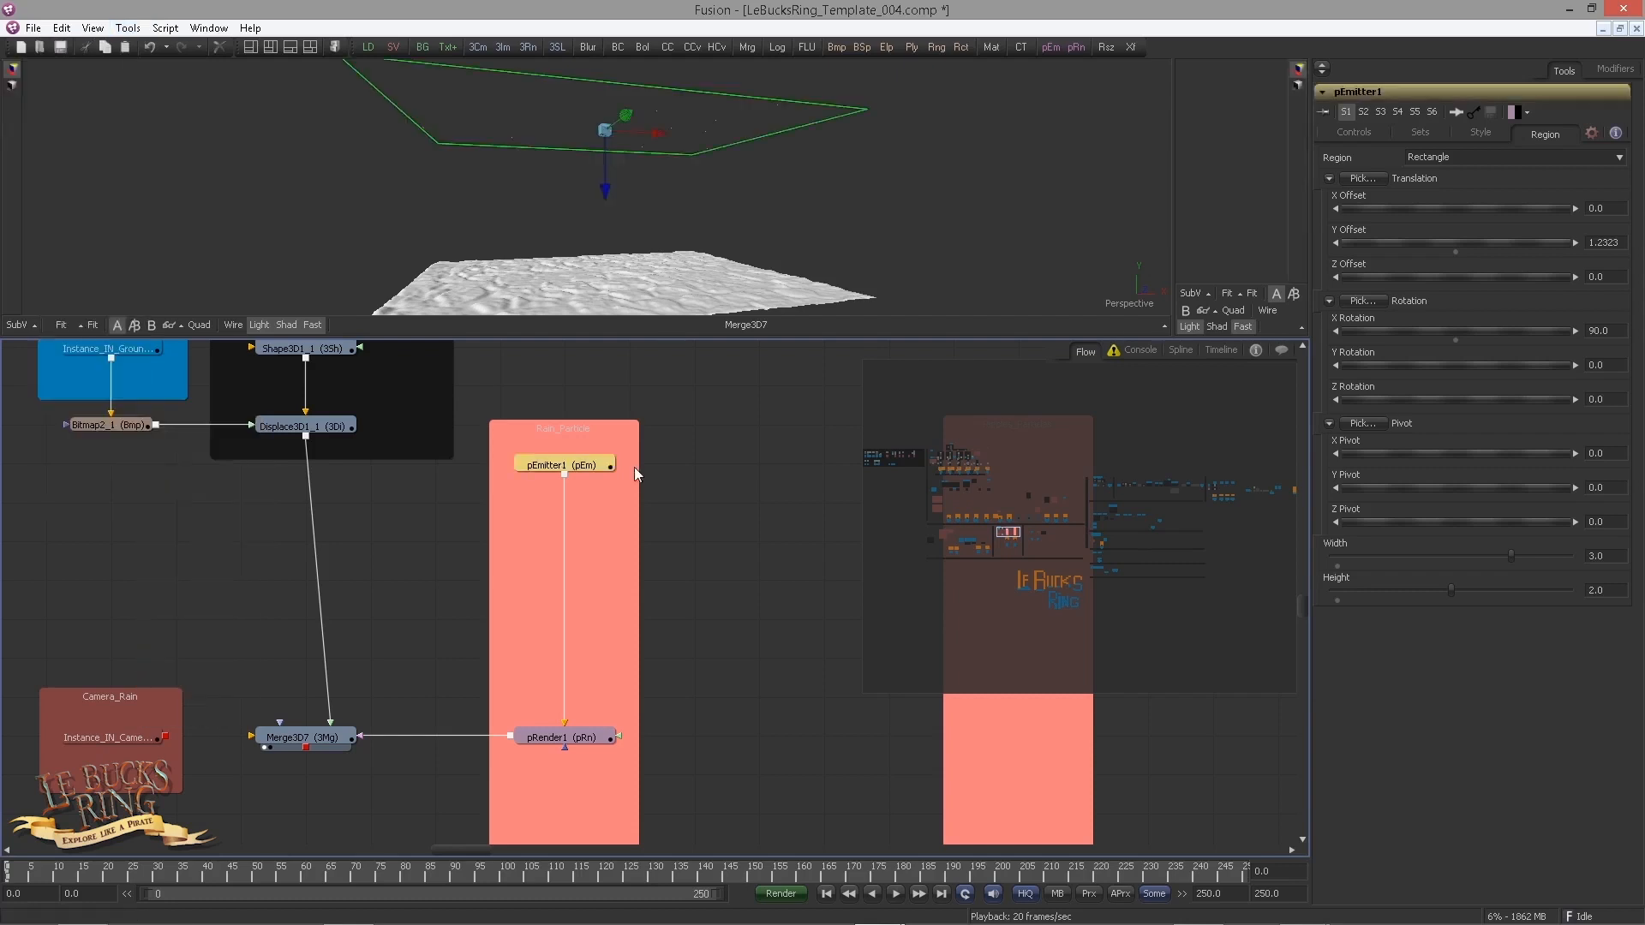
click(713, 491)
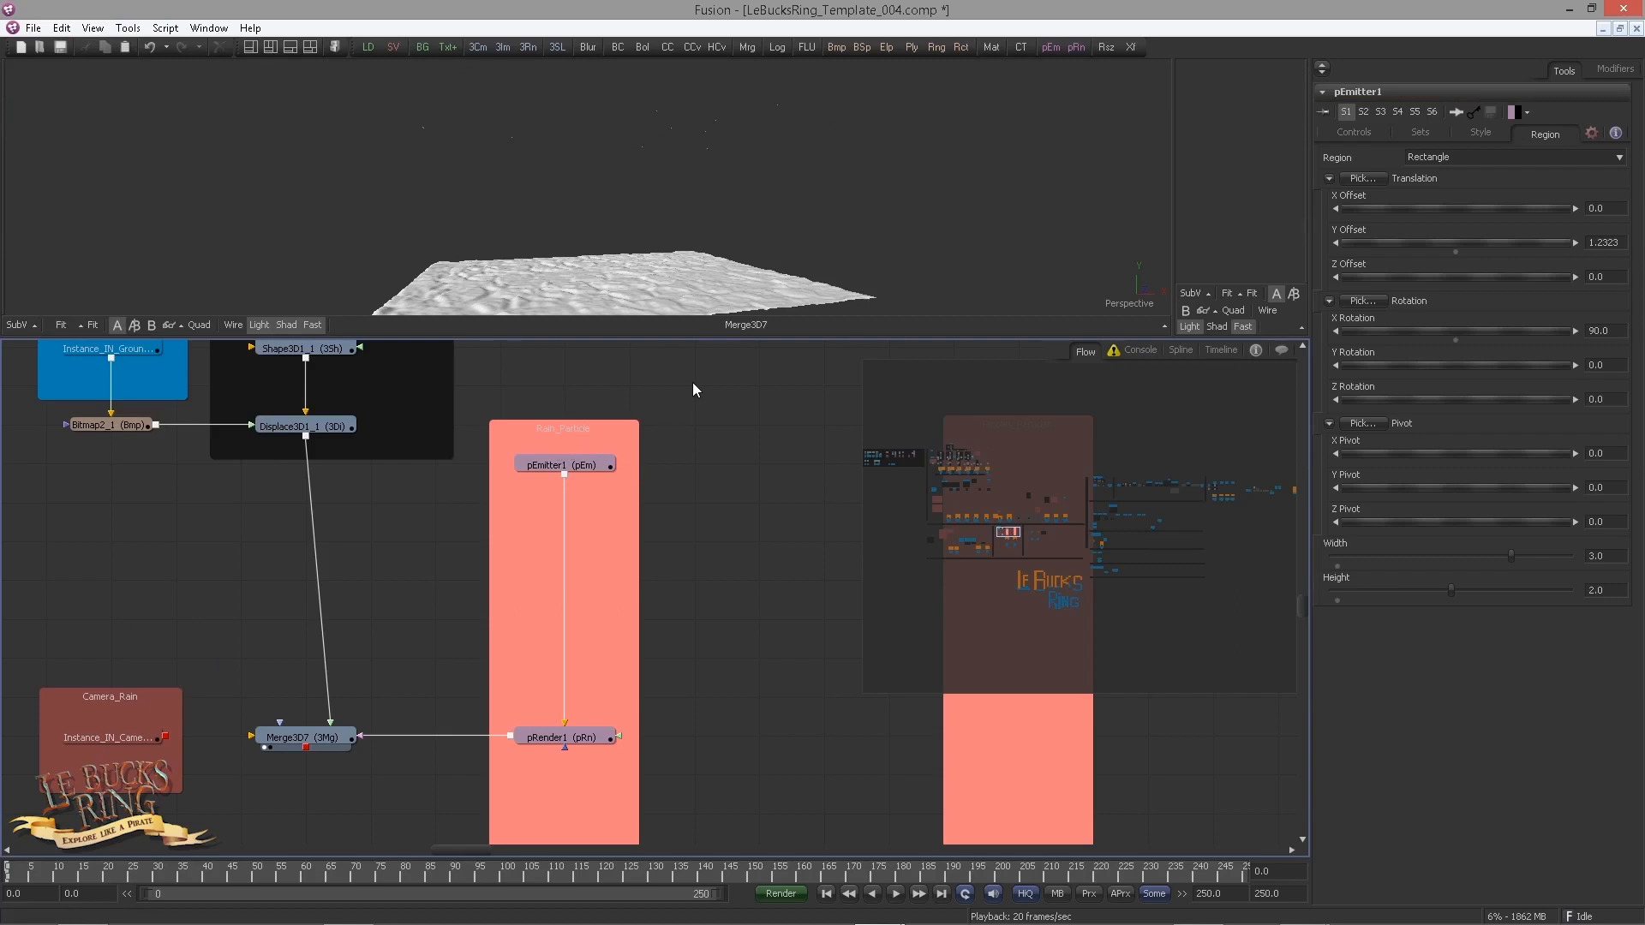
Step: Insert a pDirectionalForce node between pEmitter1 and pRender1 and preview the particle motion
click(599, 463)
key(ctrl+space)
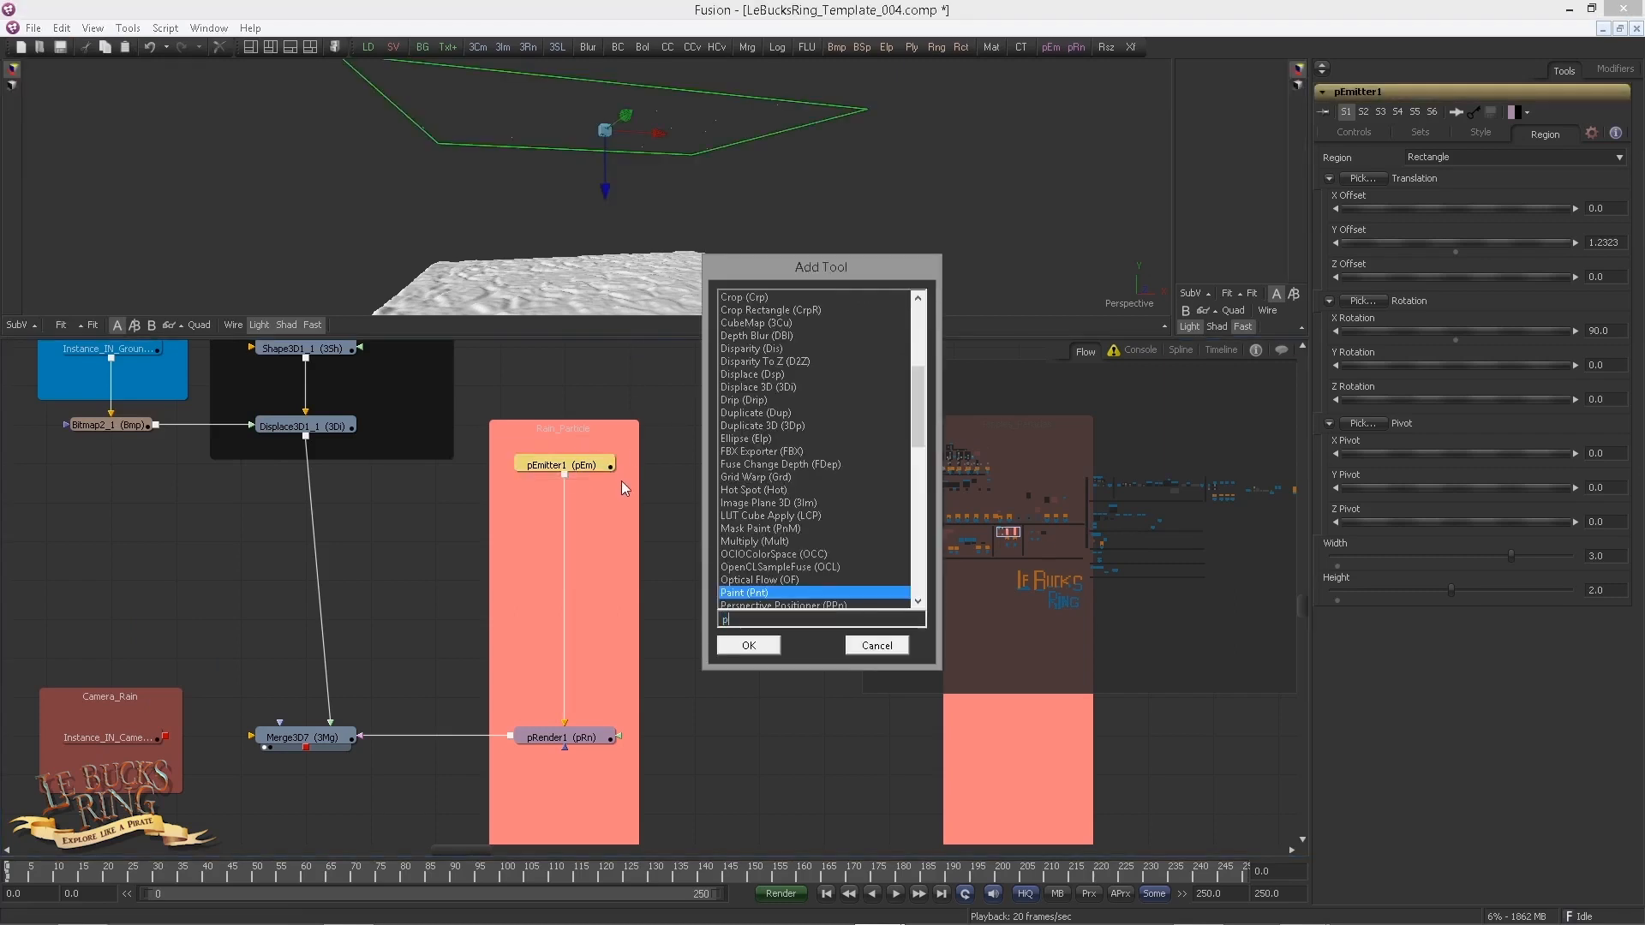
text(pdirec)
key(Return)
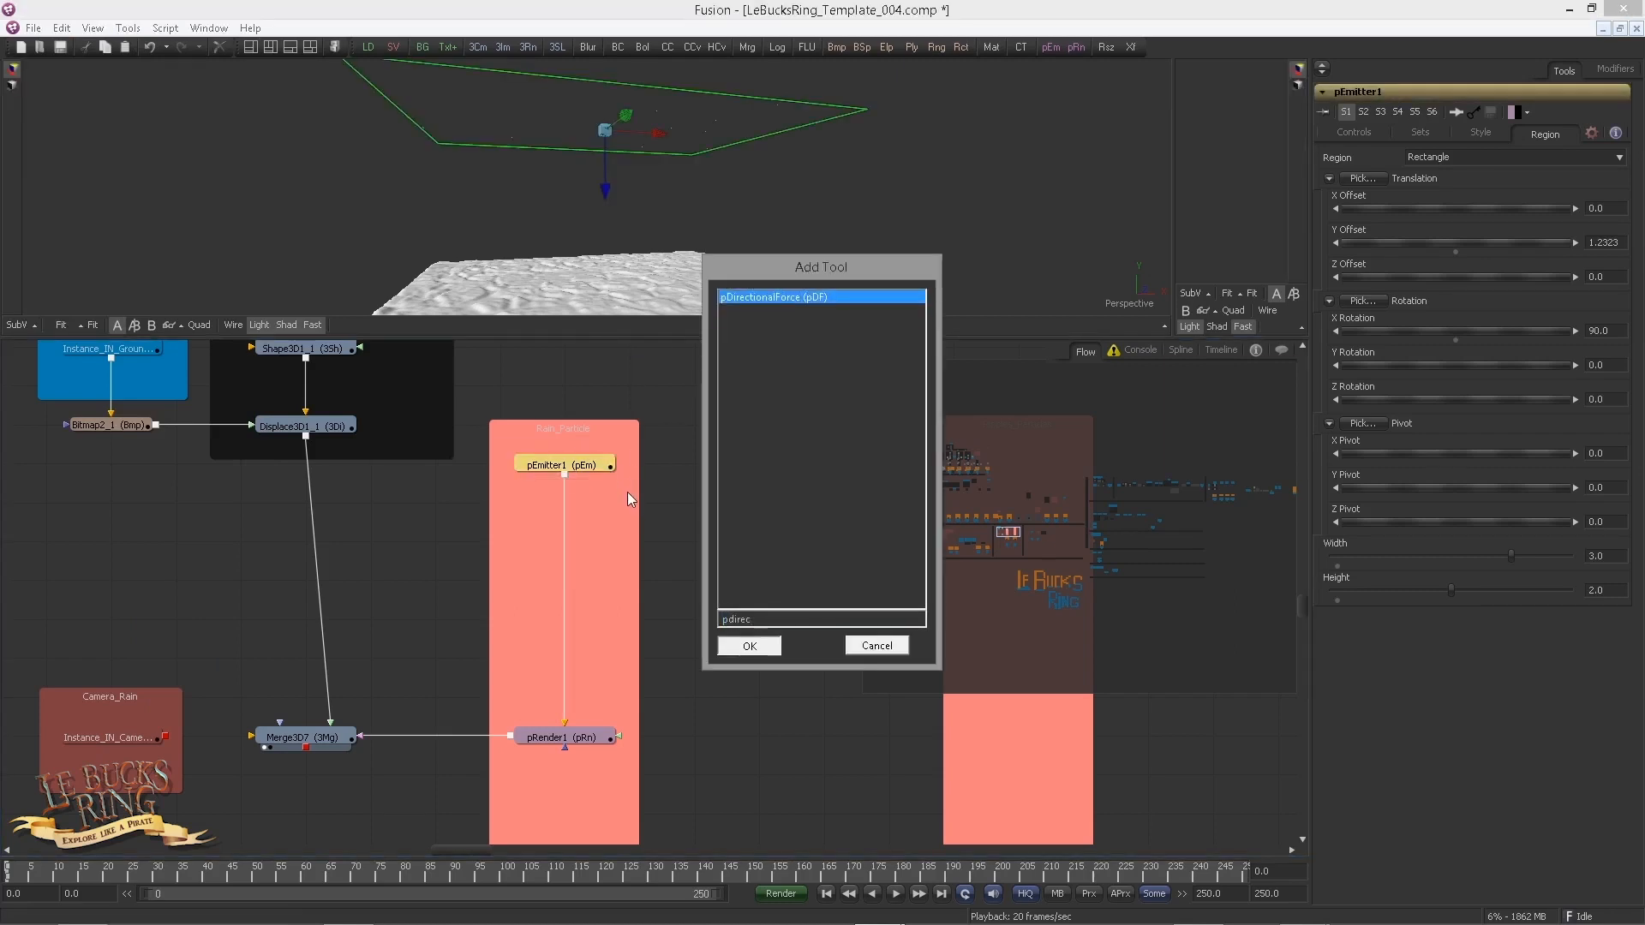
click(897, 894)
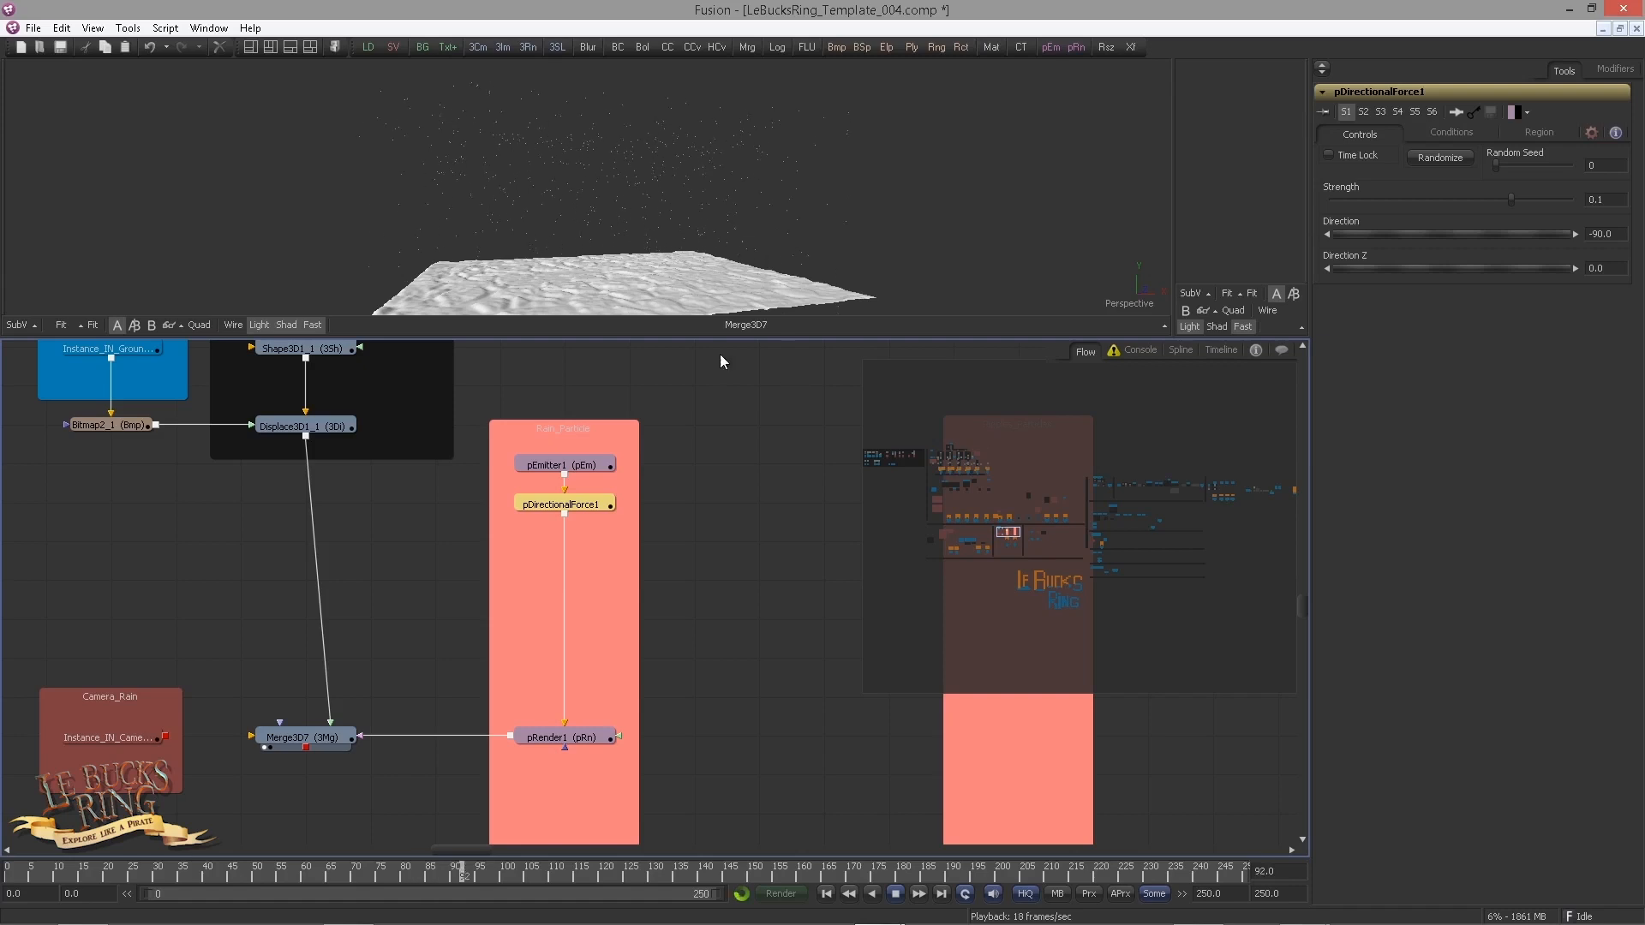
click(896, 893)
Step: Change the particle style of pEmitter1 to Line
click(561, 465)
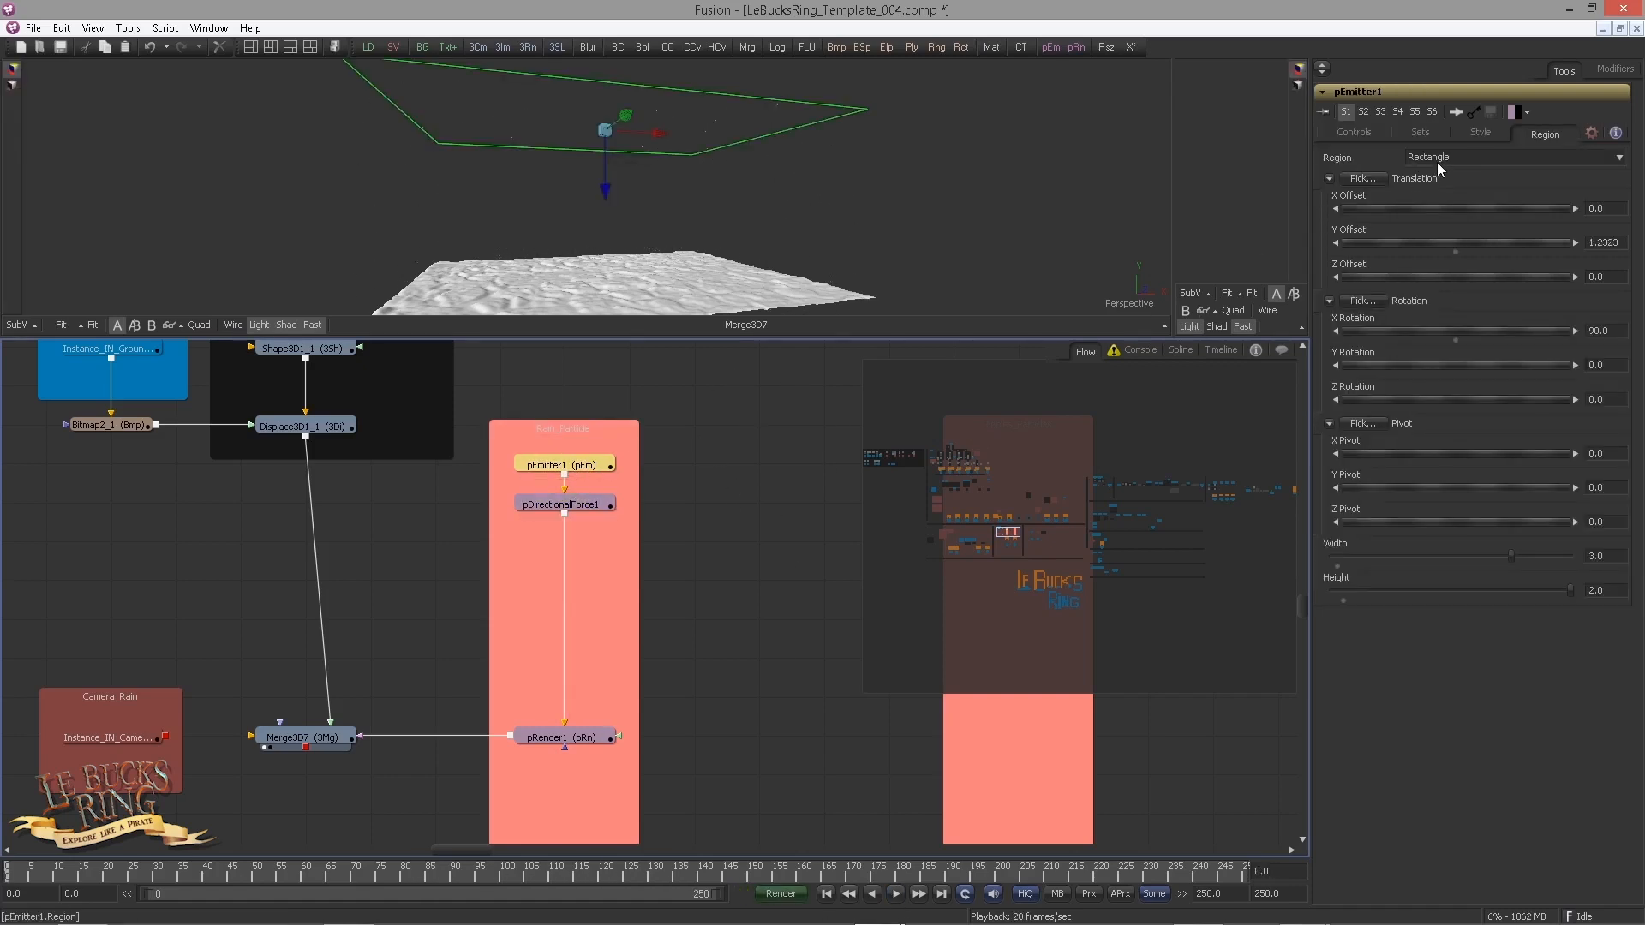
click(1479, 133)
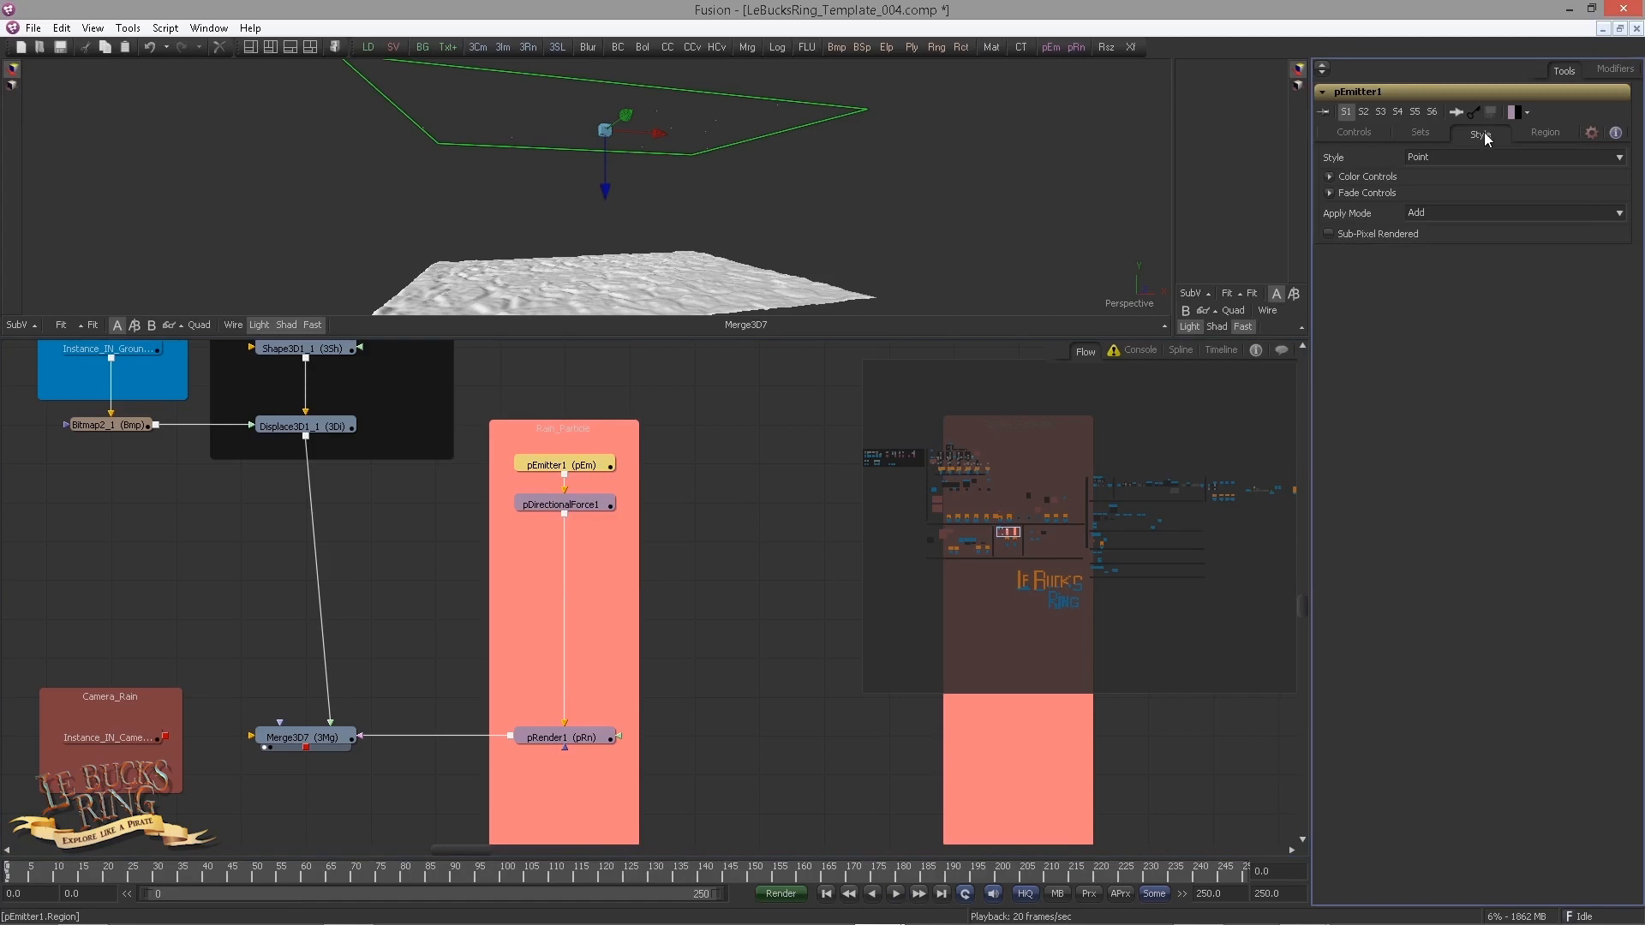
click(1433, 156)
click(1427, 220)
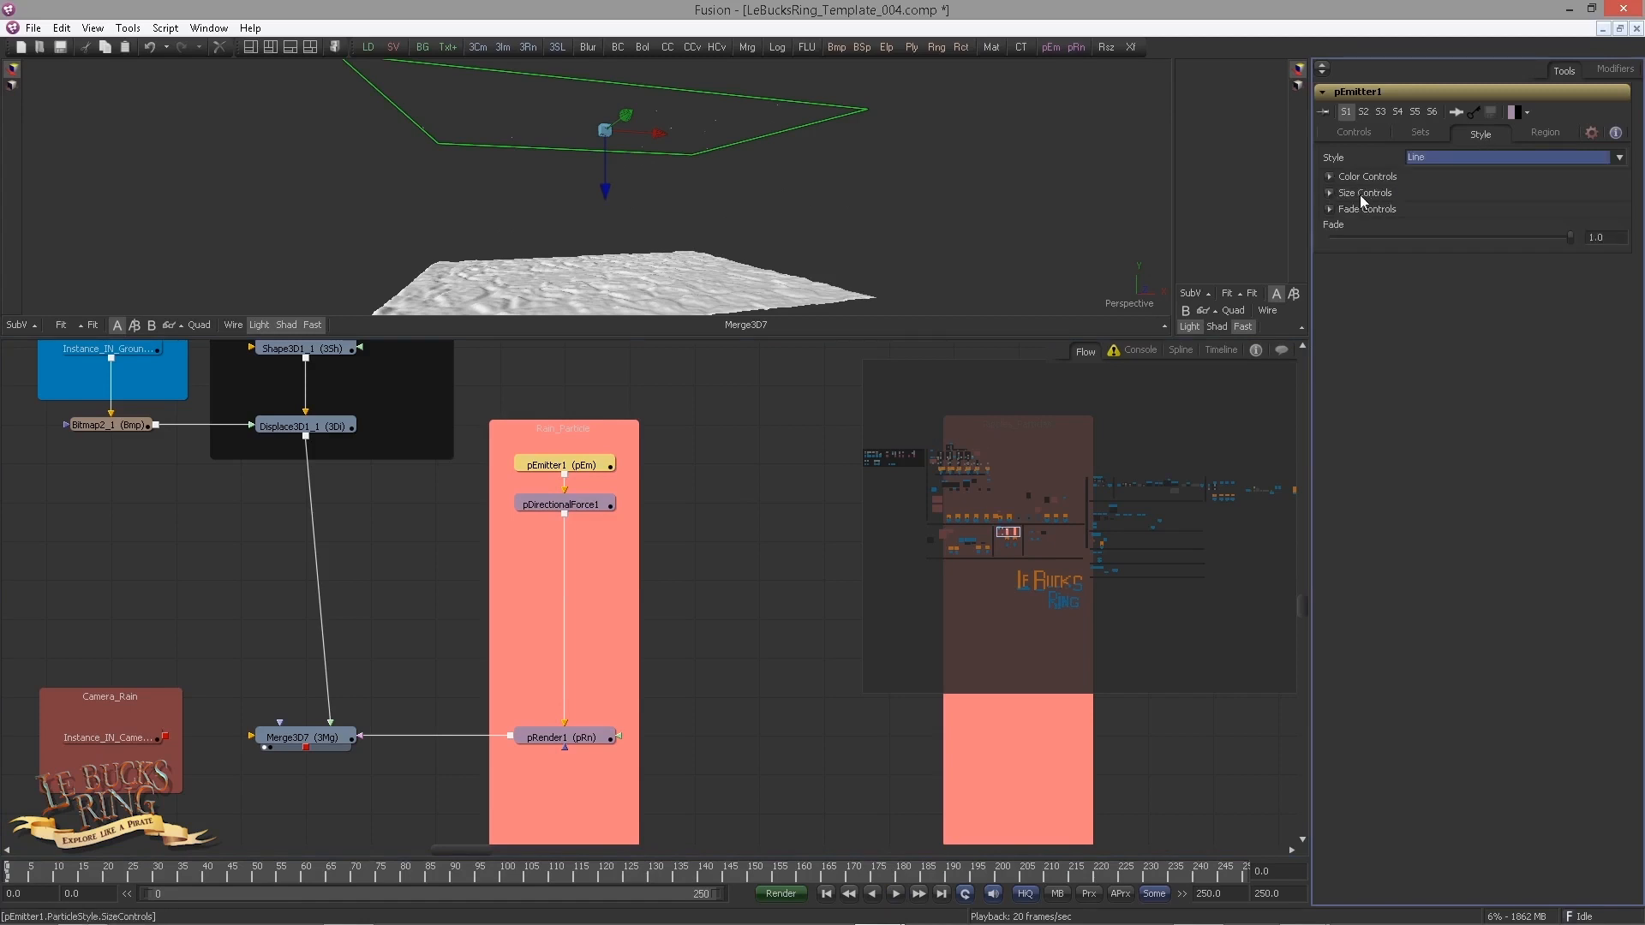
Step: In pEmitter1's size controls, set Size to 0.0227, Size Variance to 0.055 and Size to Velocity to 0.04812
click(1328, 192)
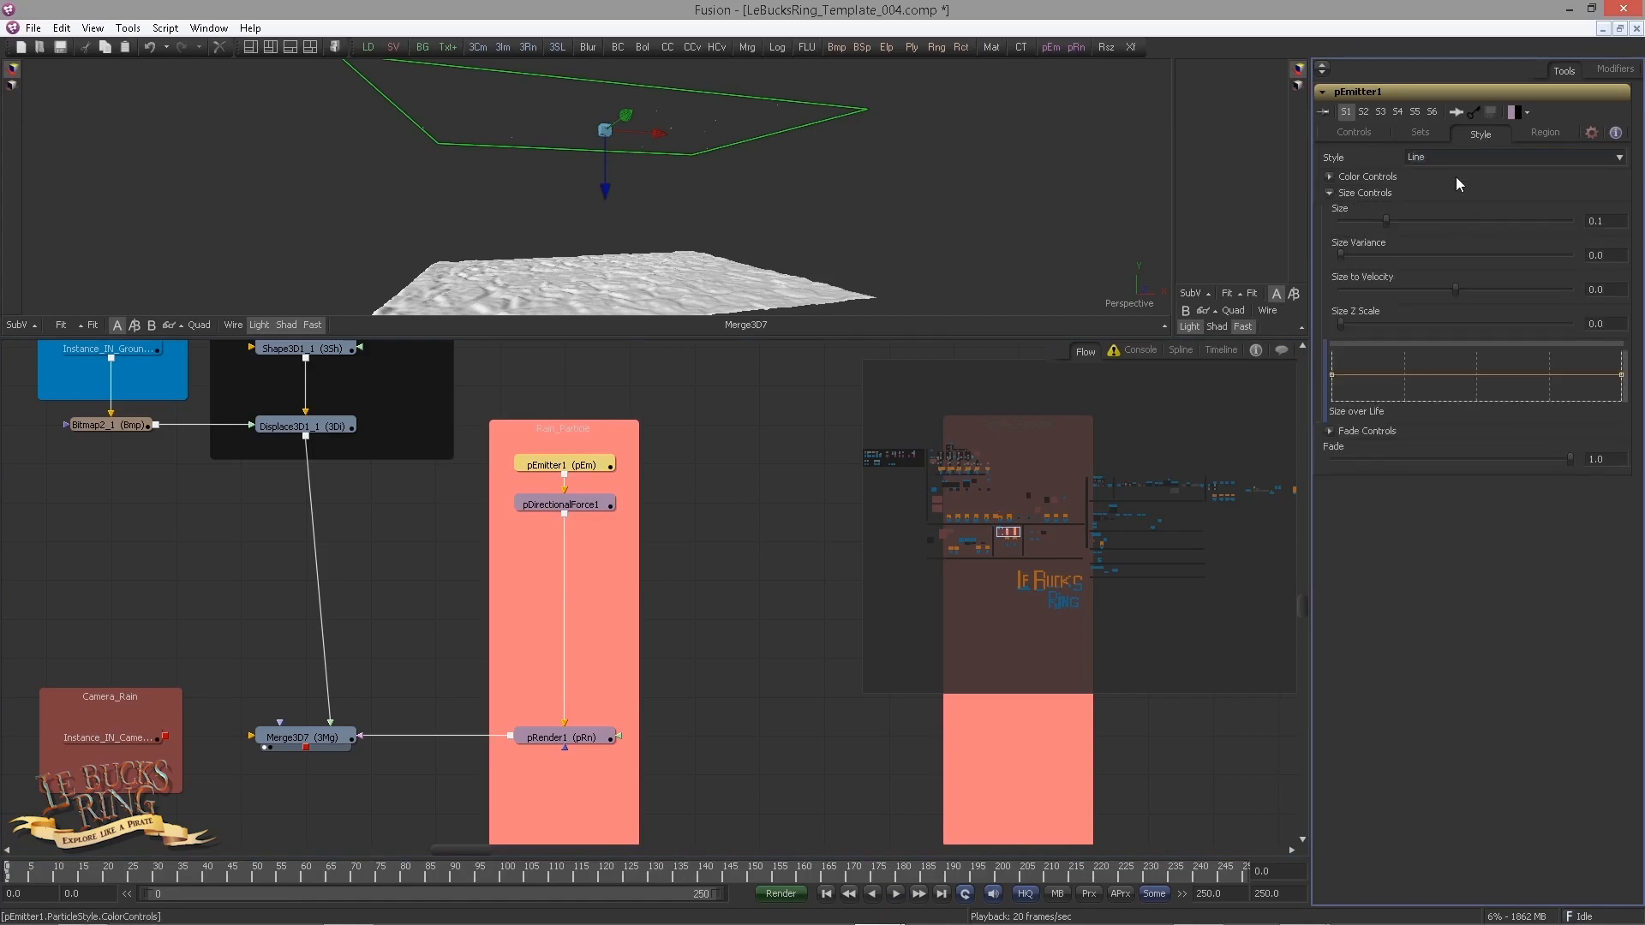
click(1596, 221)
text(0.0227)
key(Tab)
text(0.055)
key(Tab)
text(0.04812)
key(Tab)
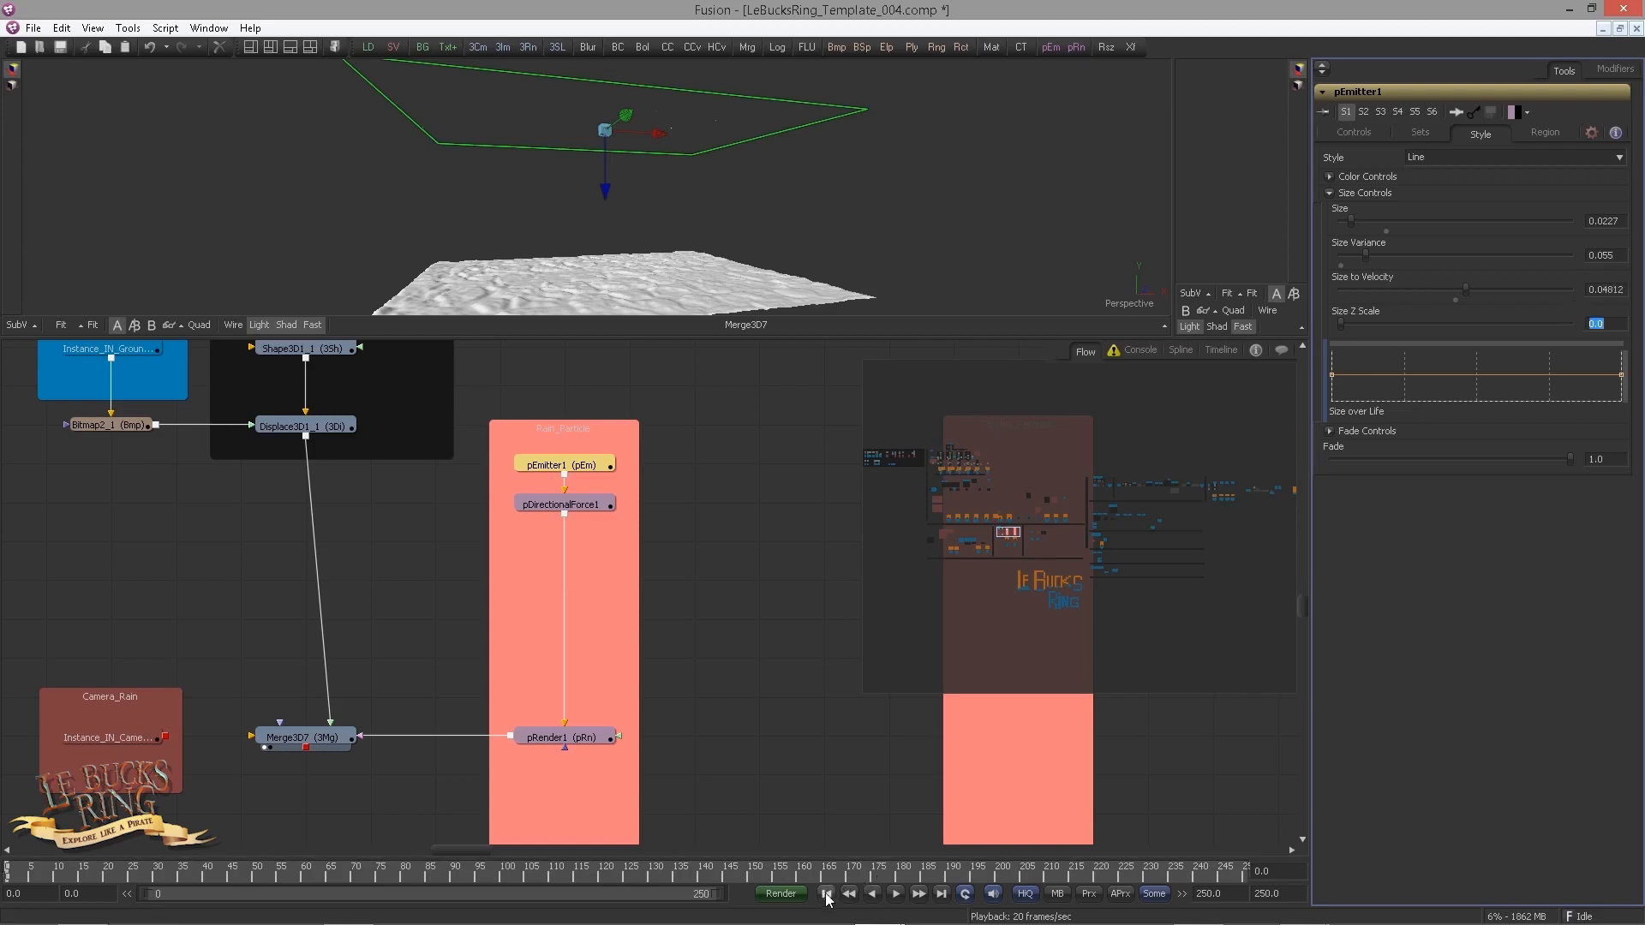
Step: Play part of the animation and examine the orientation of the line particles up close
click(898, 896)
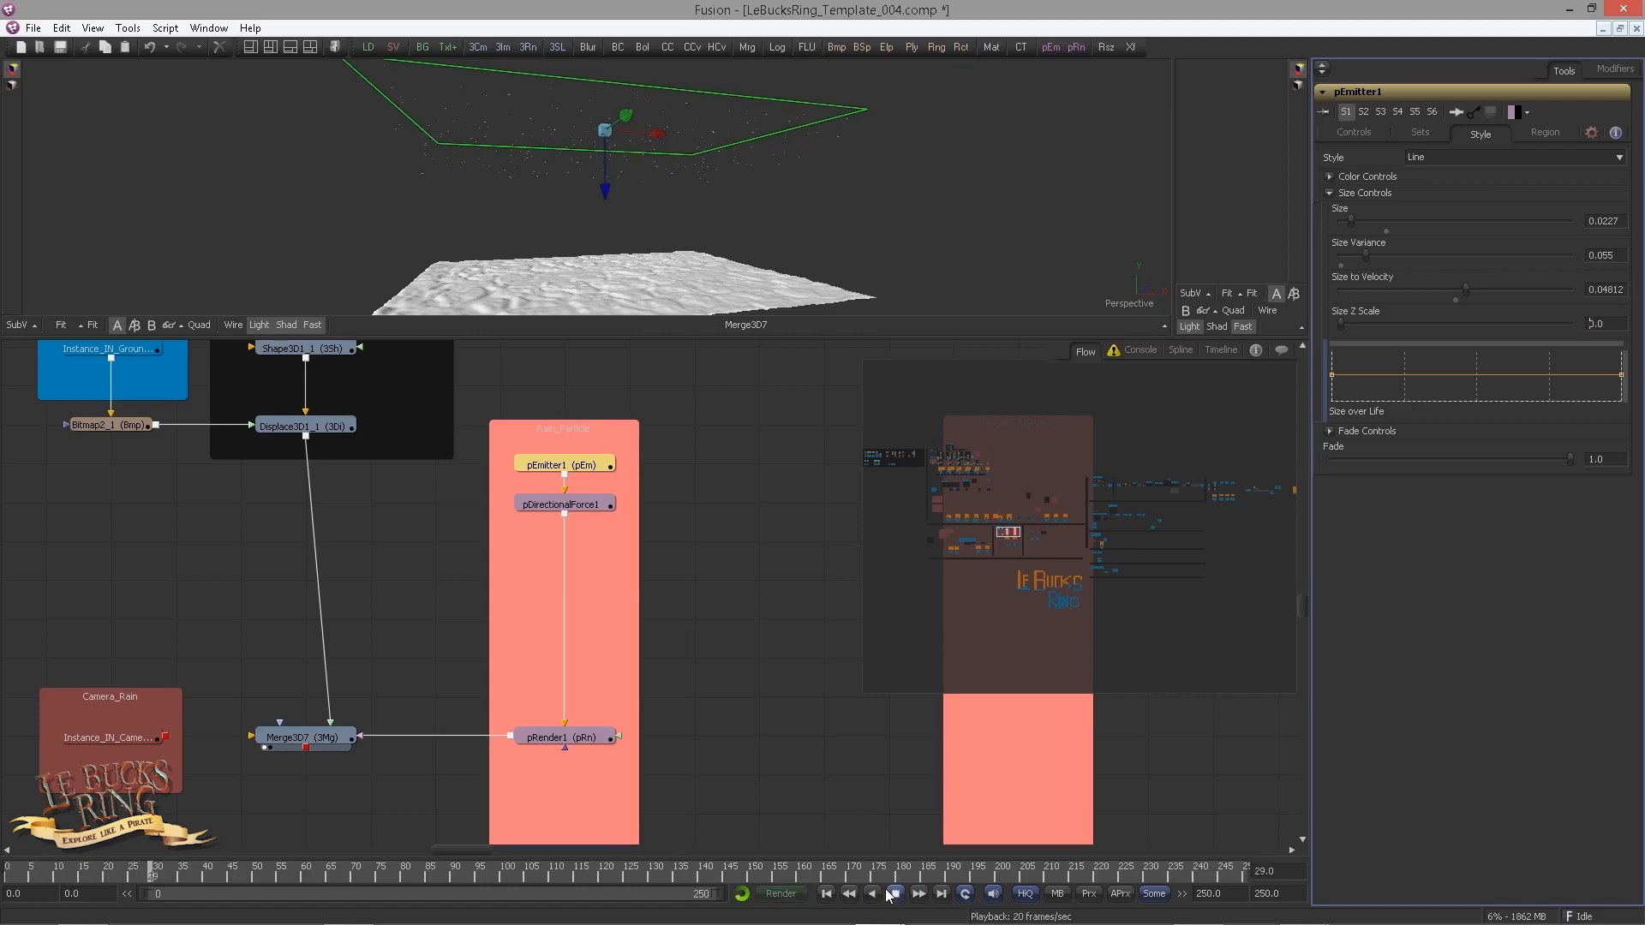
click(895, 894)
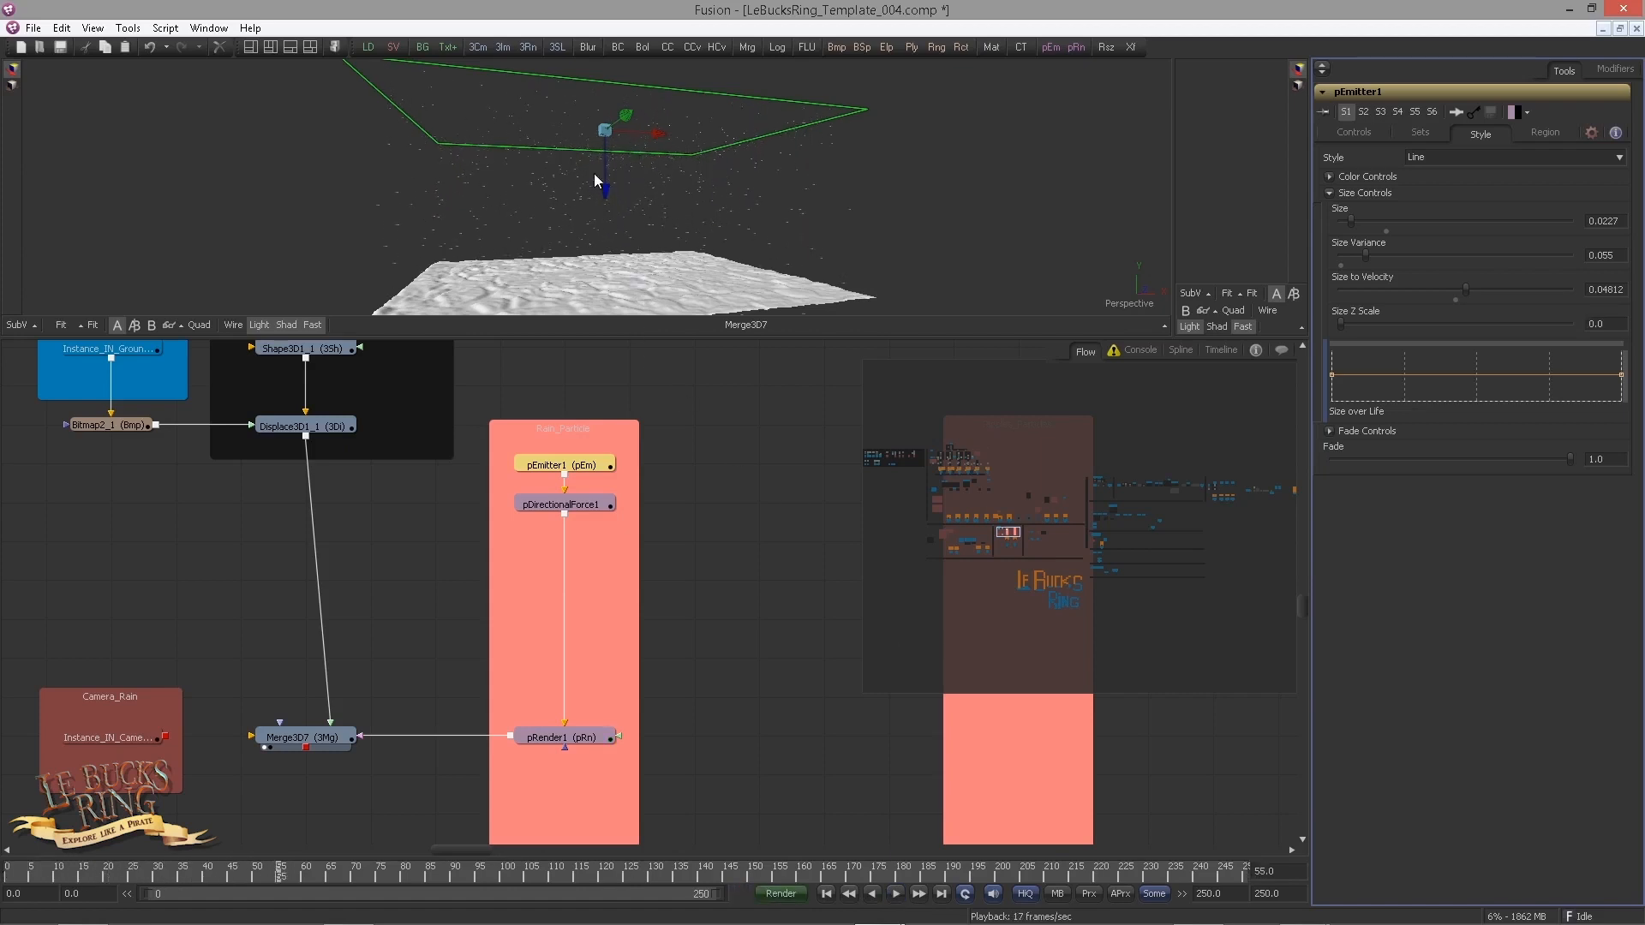
drag(671, 228, 486, 214)
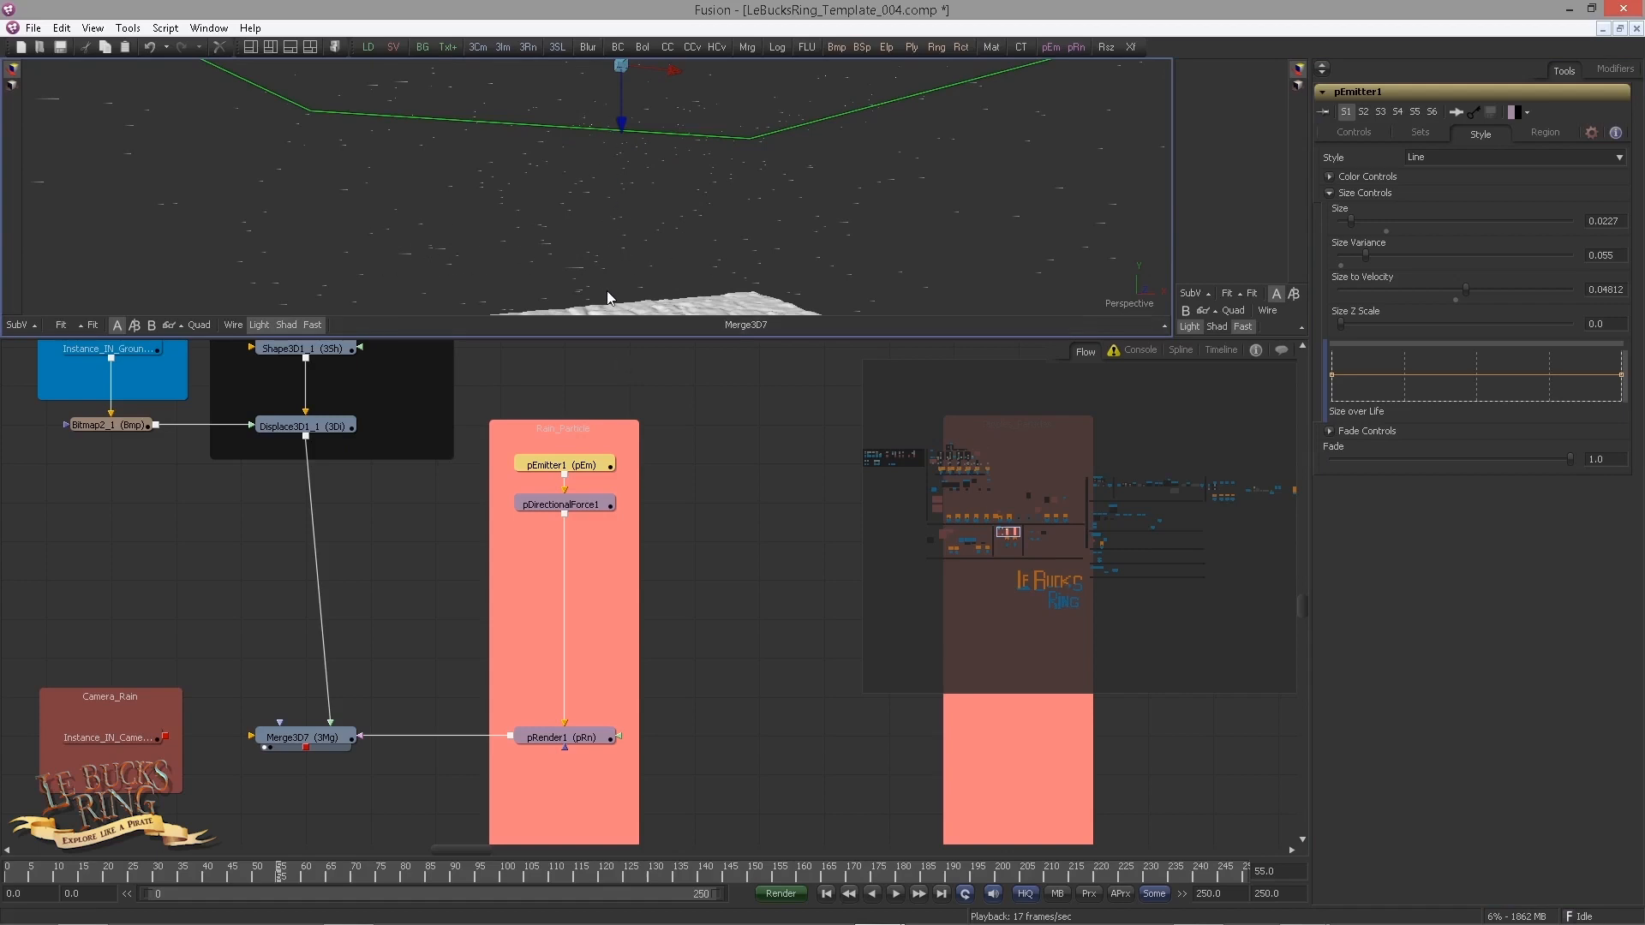
Step: Disable Always Face Camera for pEmitter1 and set its rotation mode to Rotation relative to motion
click(1354, 133)
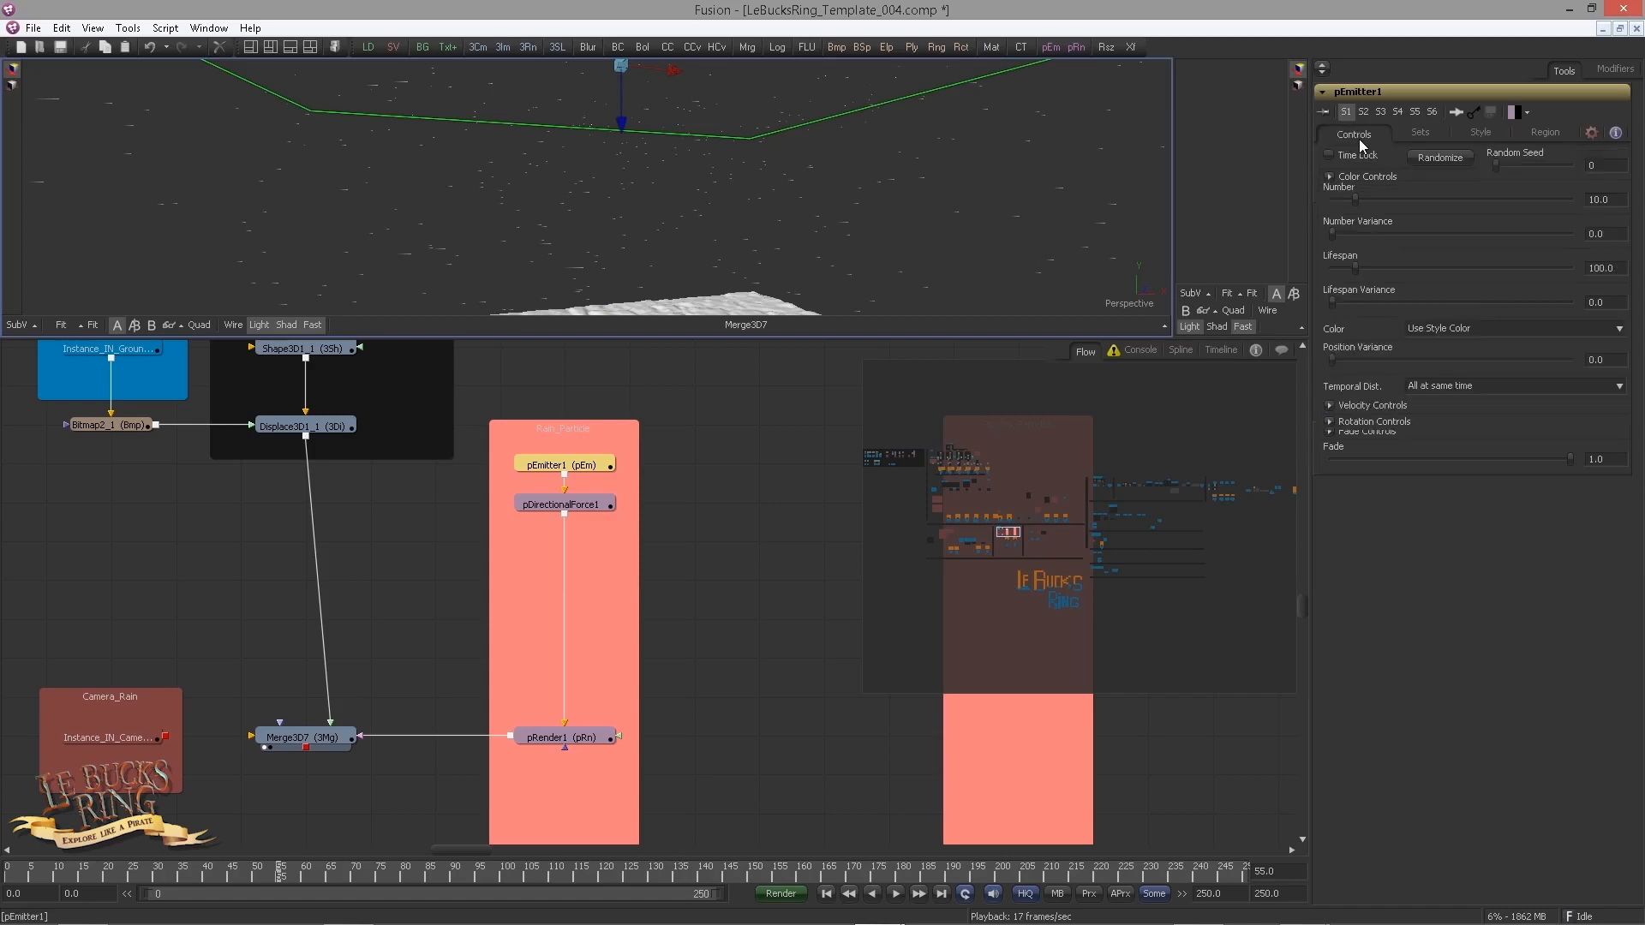
click(1329, 422)
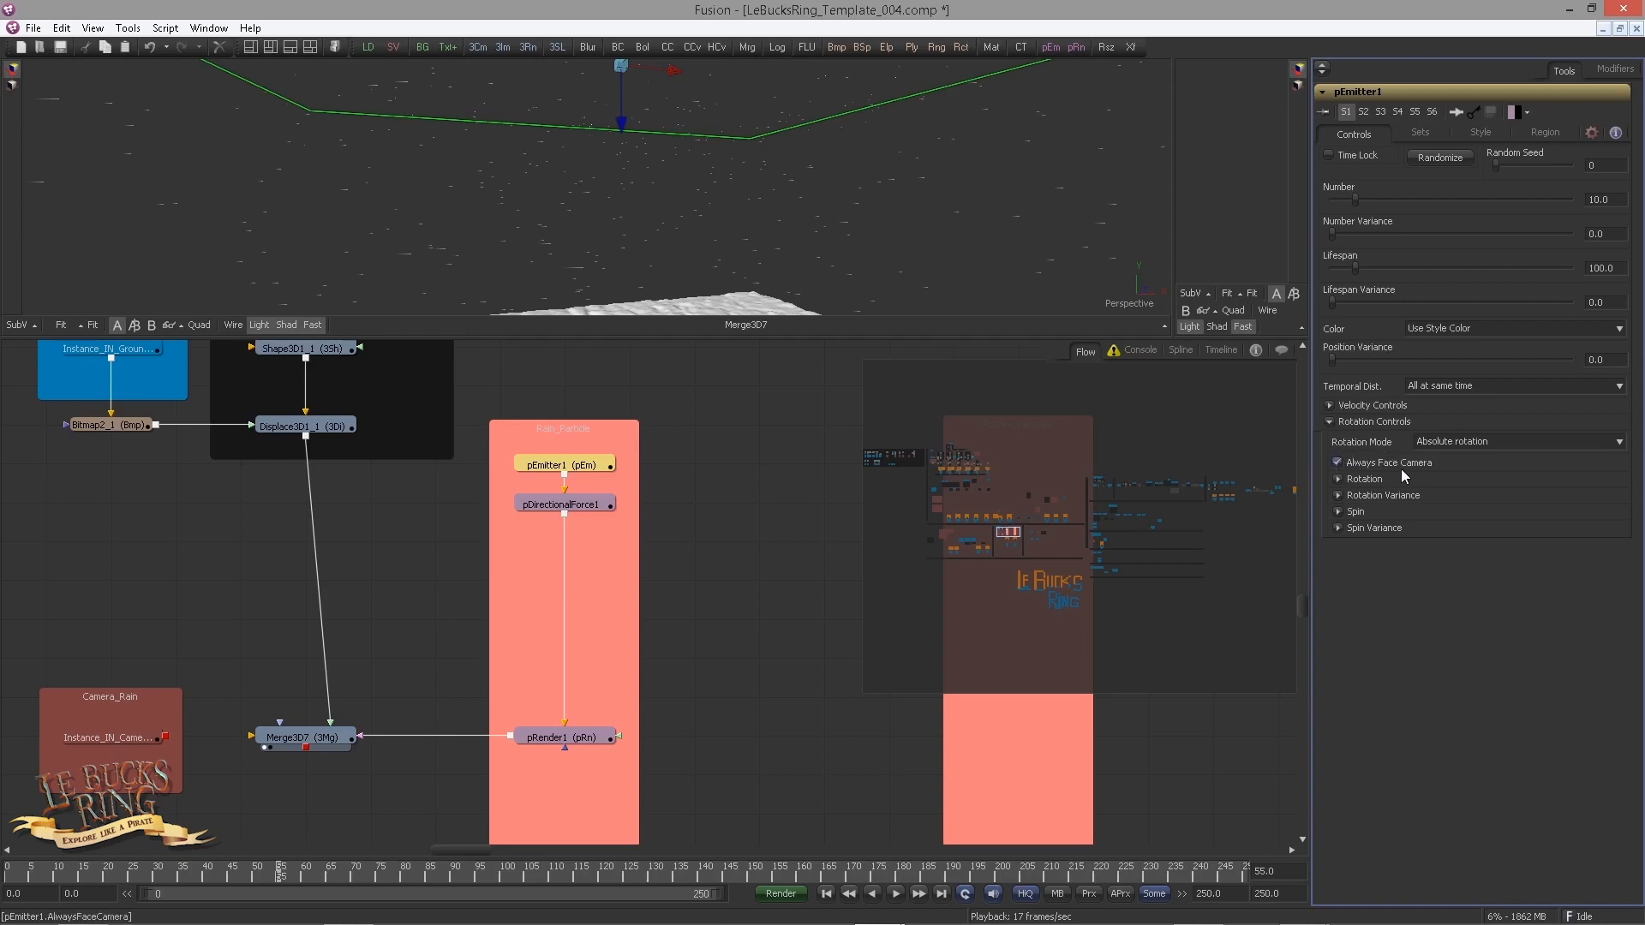
click(1336, 463)
click(1443, 444)
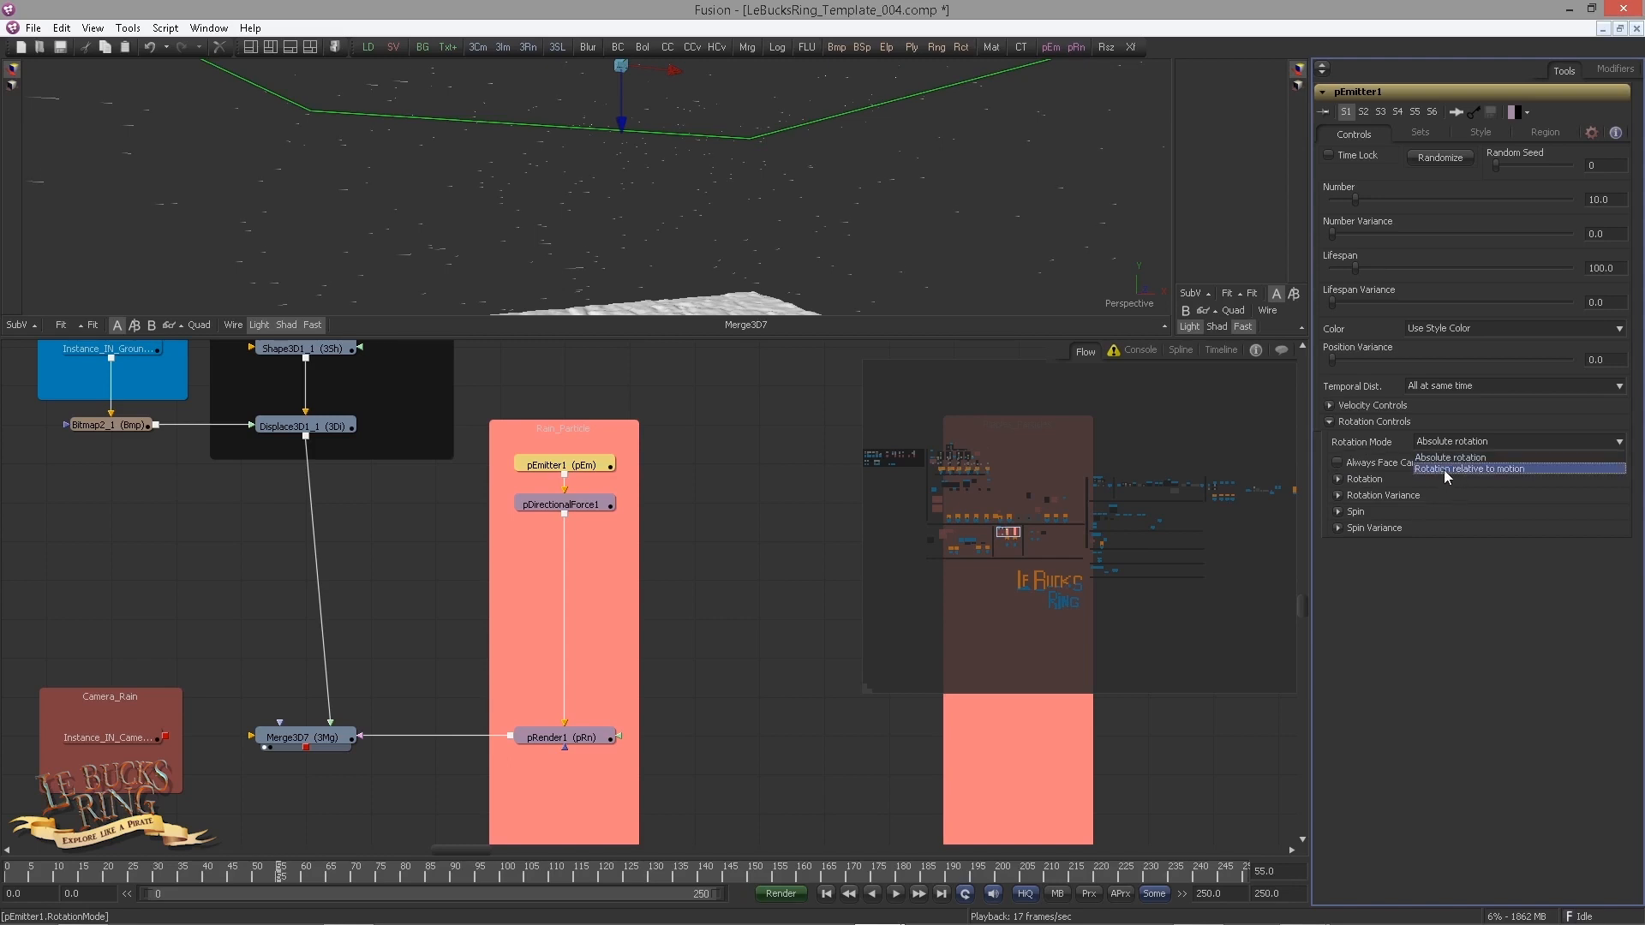
click(1442, 469)
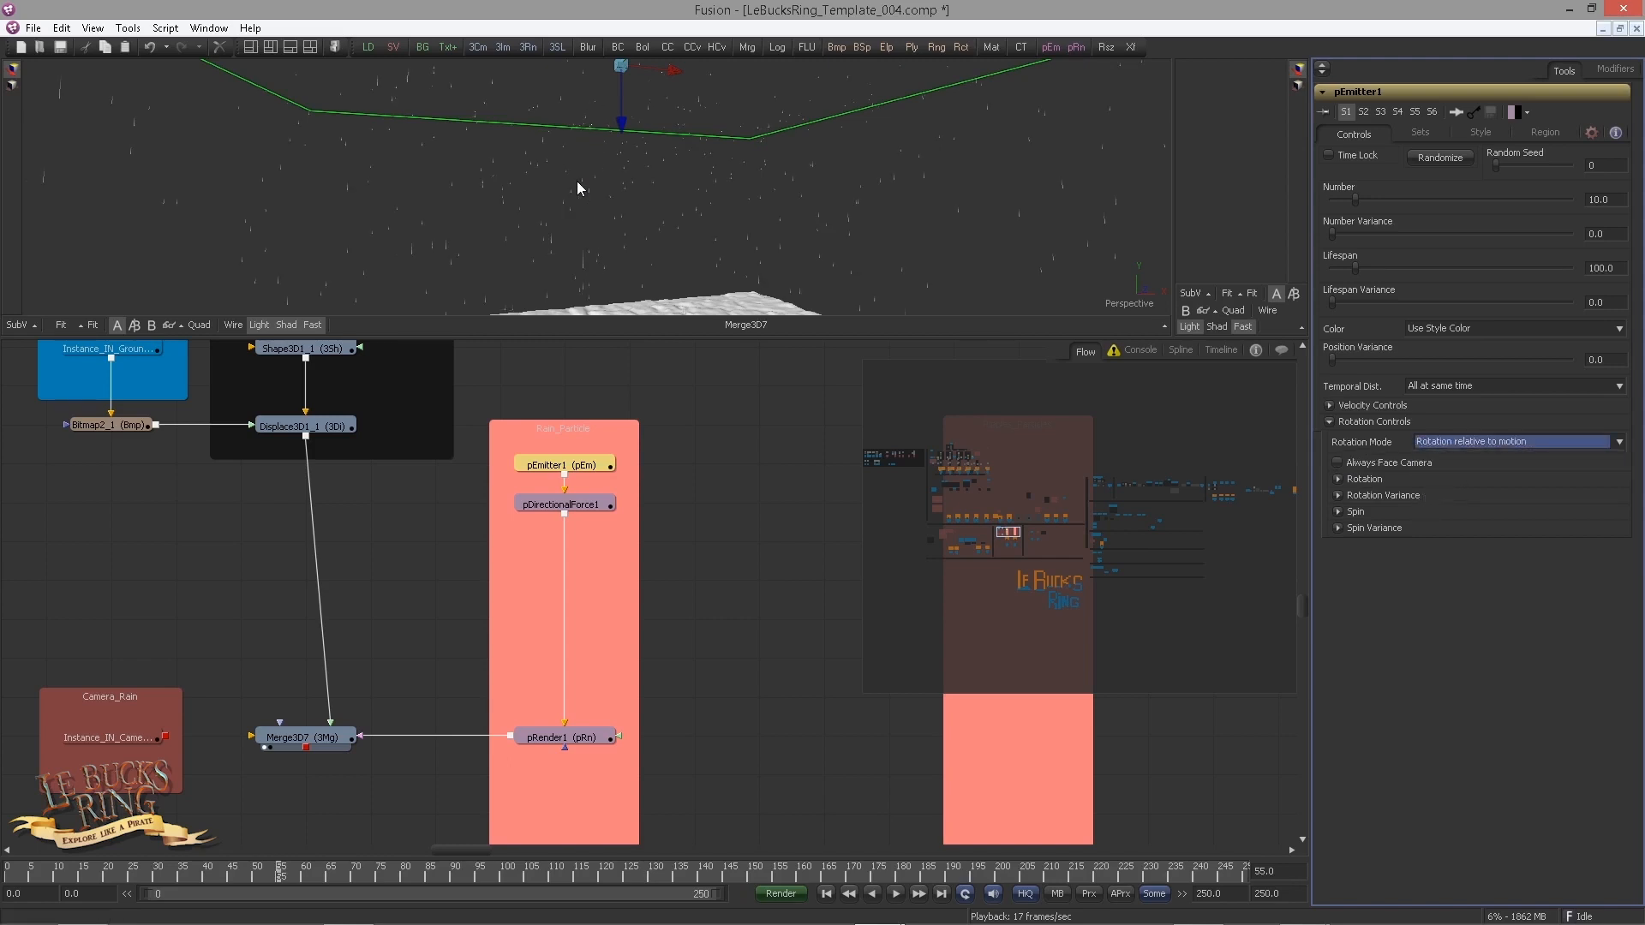
Step: Replay the rain from the first frame to check the falling lines, and return to the start
click(826, 894)
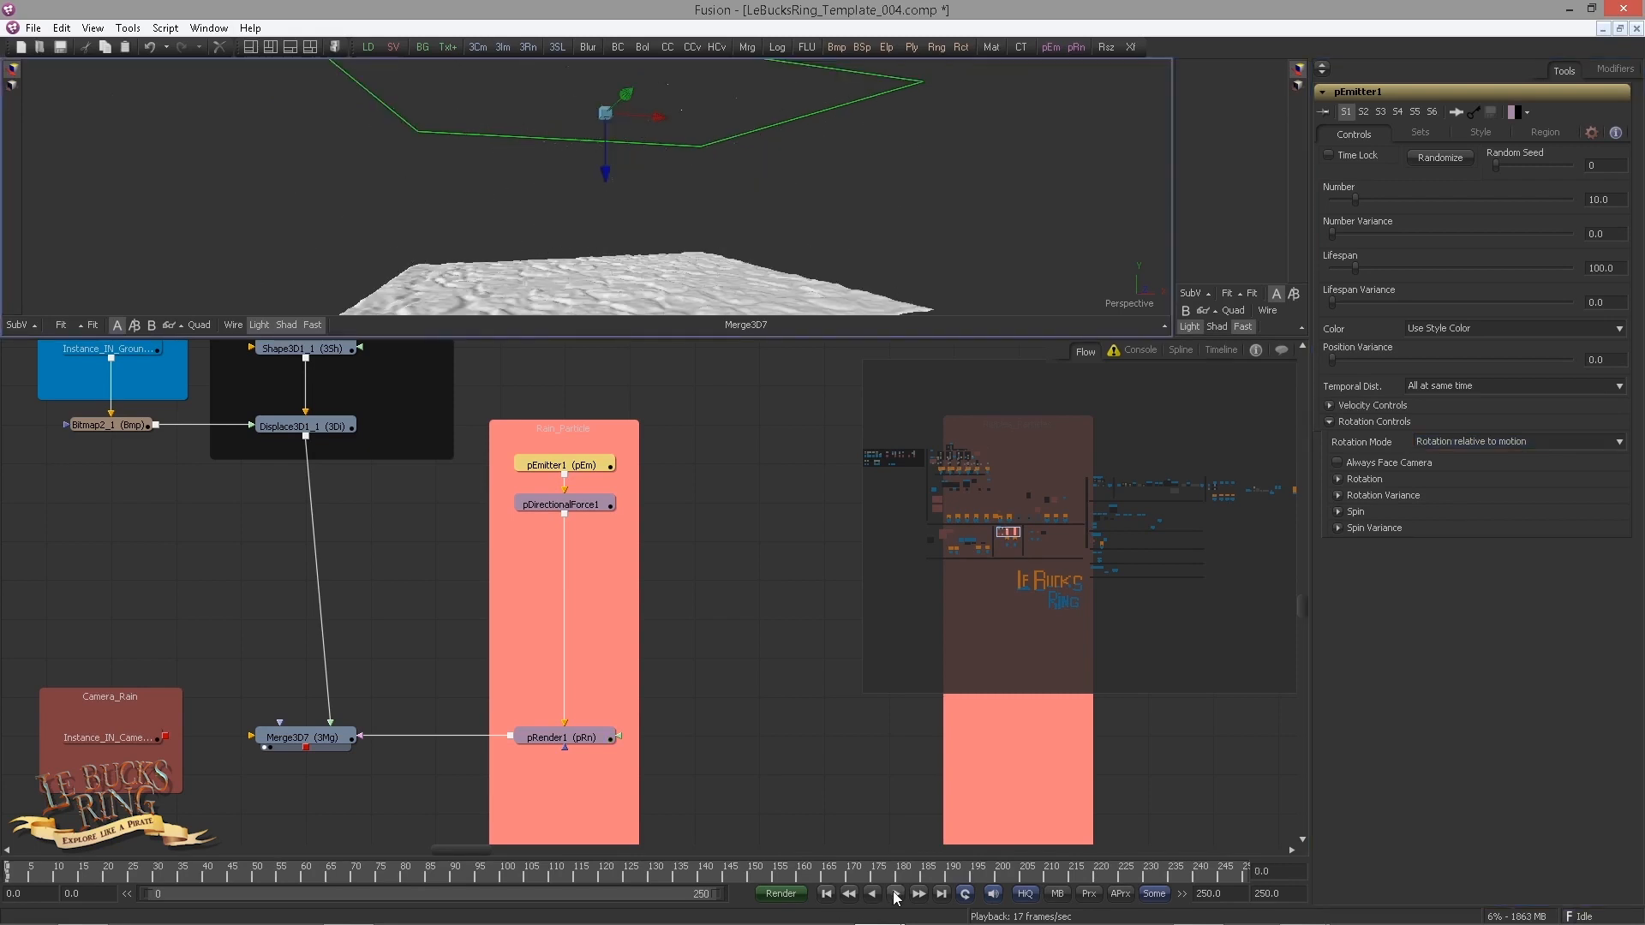
click(897, 894)
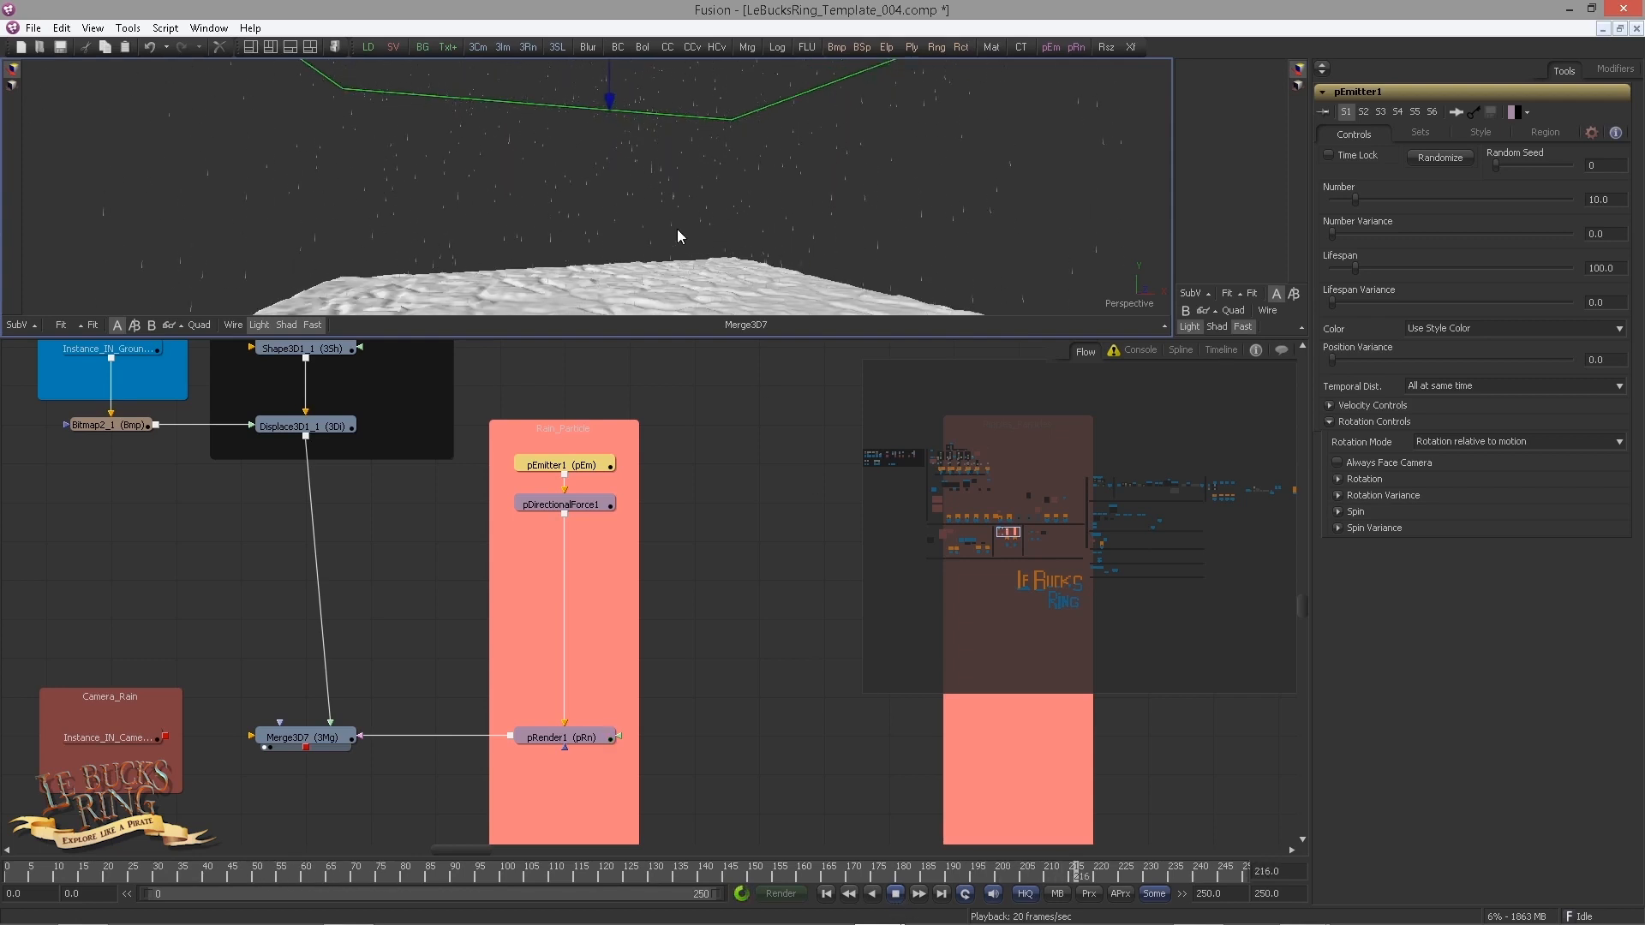
click(892, 896)
click(825, 896)
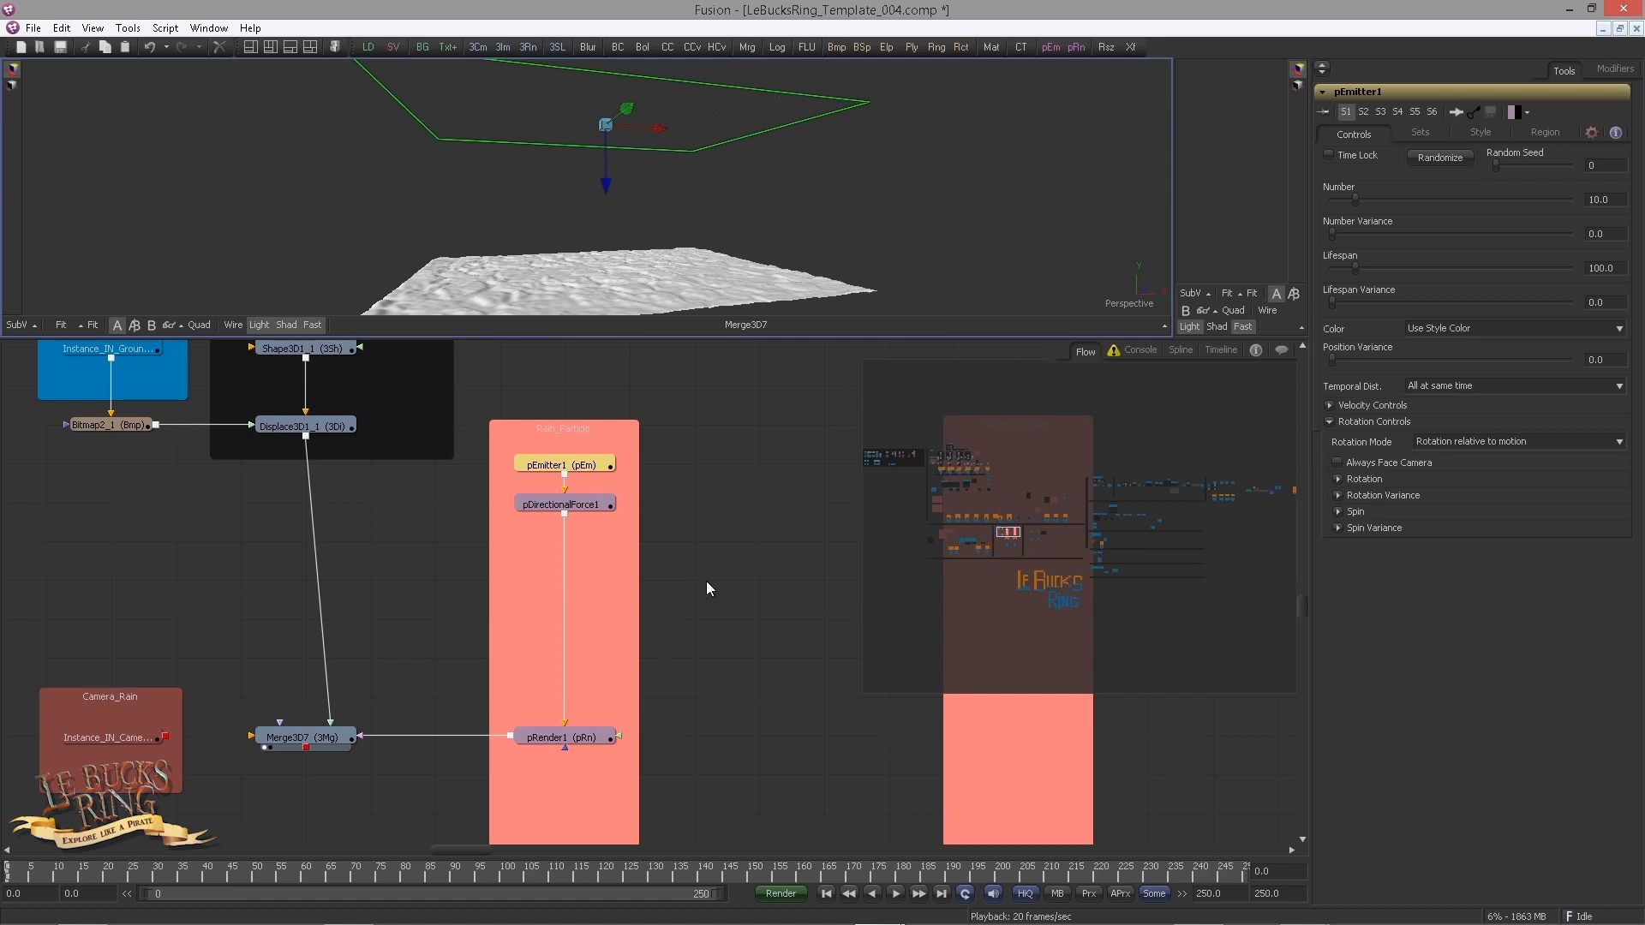
Step: Set pRender1's Global In to -50 and play the rain to check that particles already fill the first frame
click(563, 744)
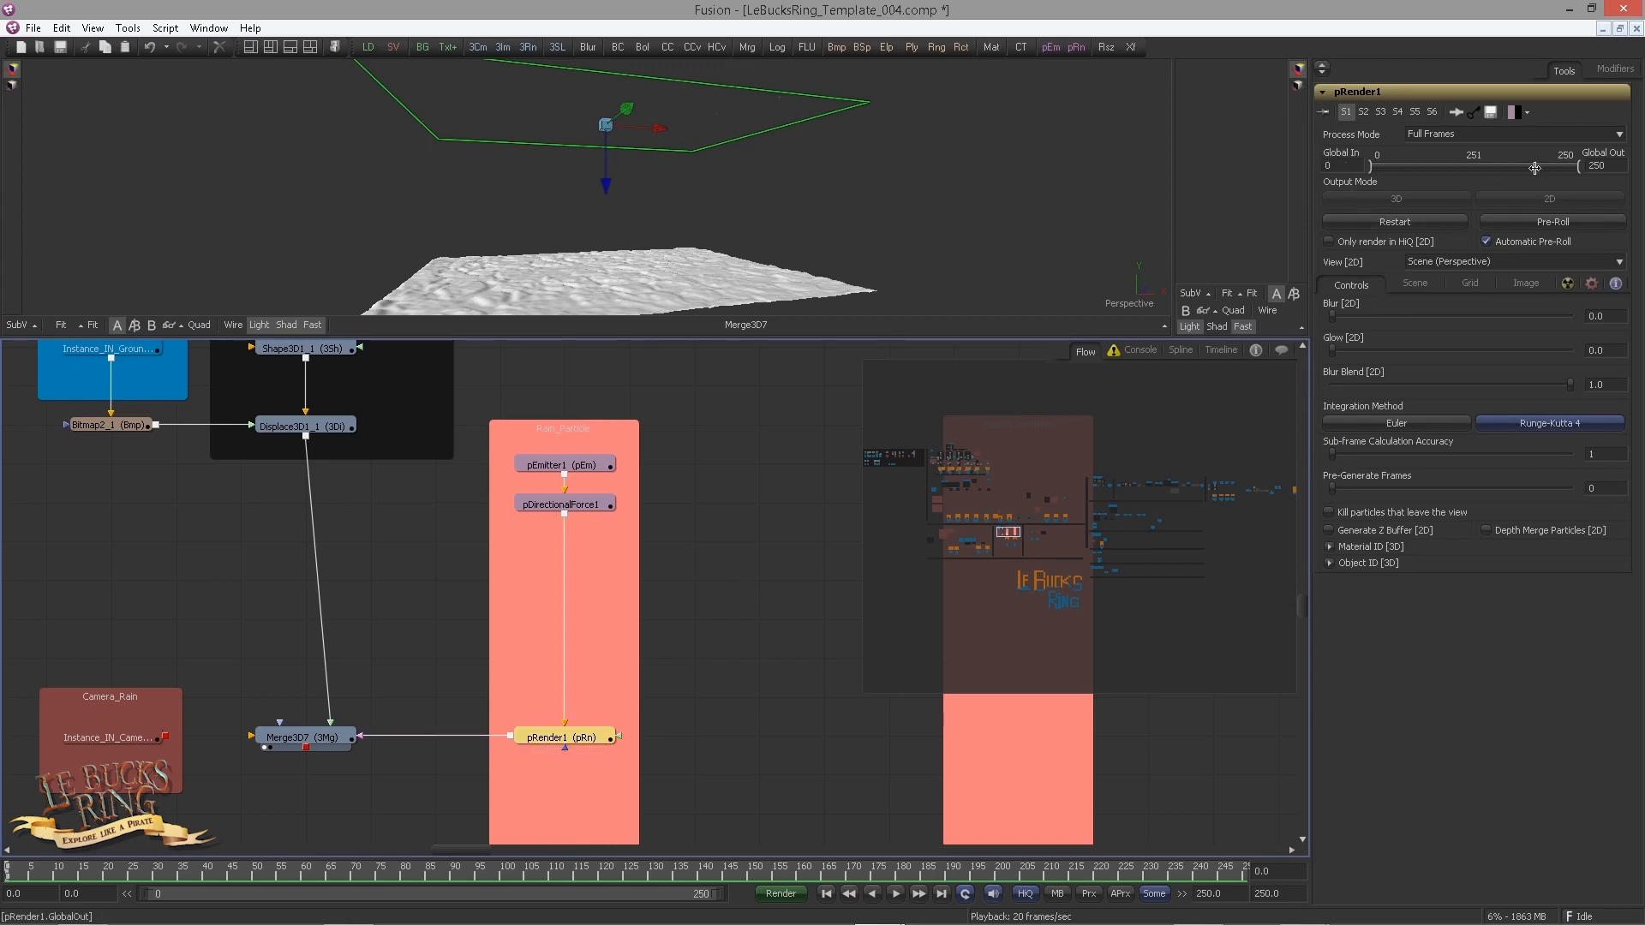
click(1351, 165)
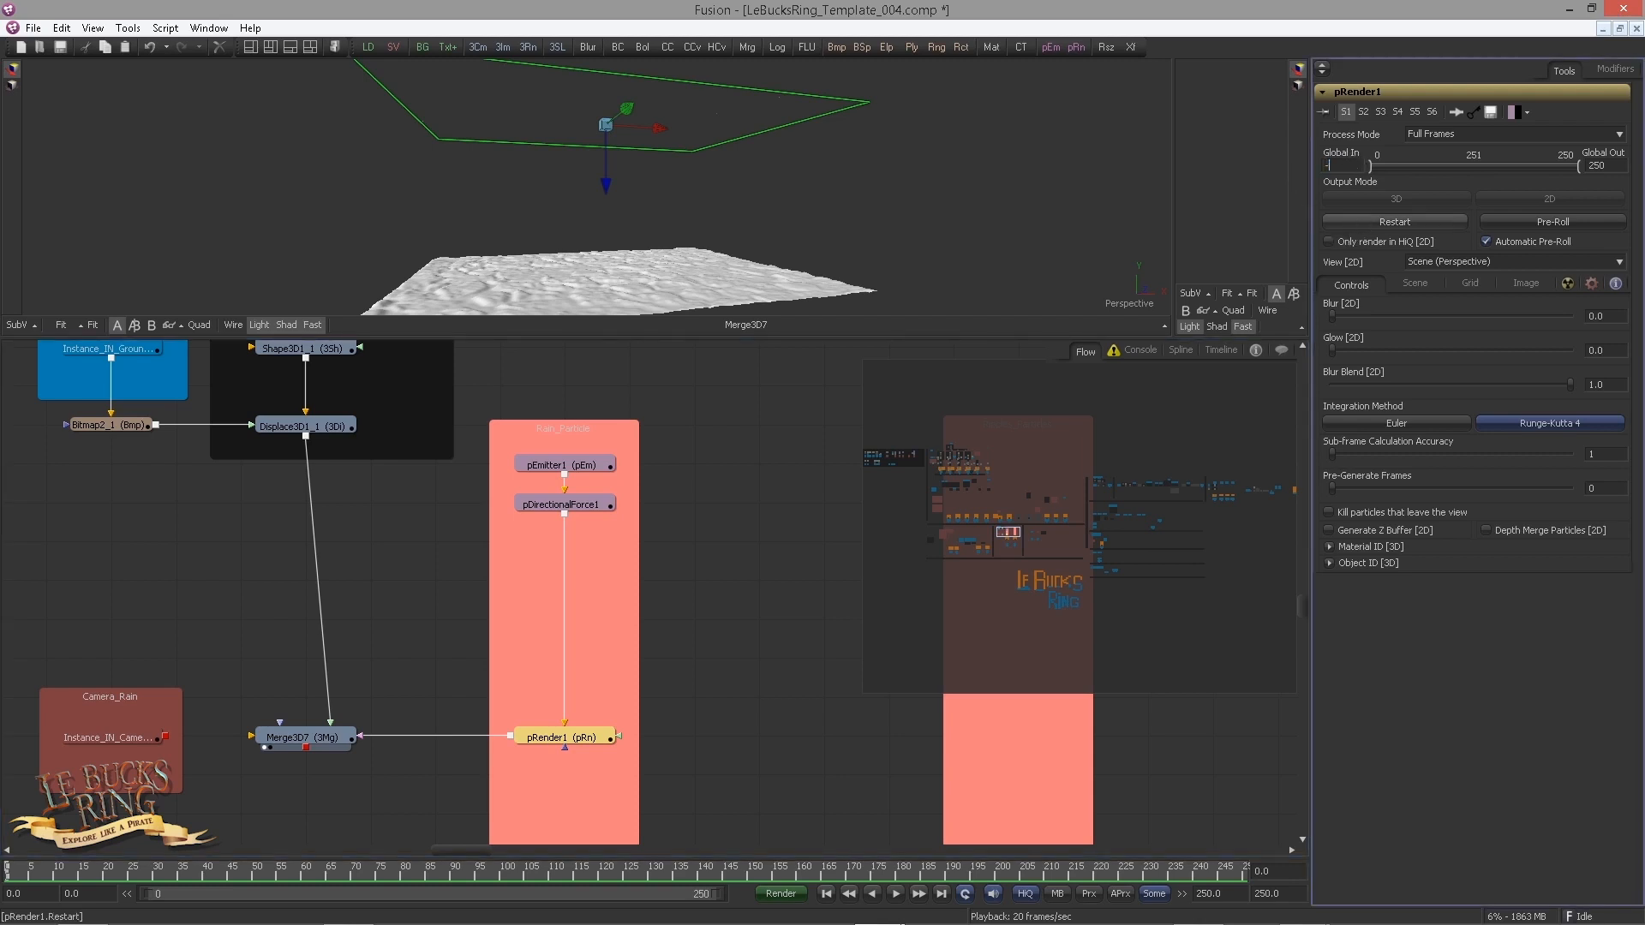
text(-50)
key(Tab)
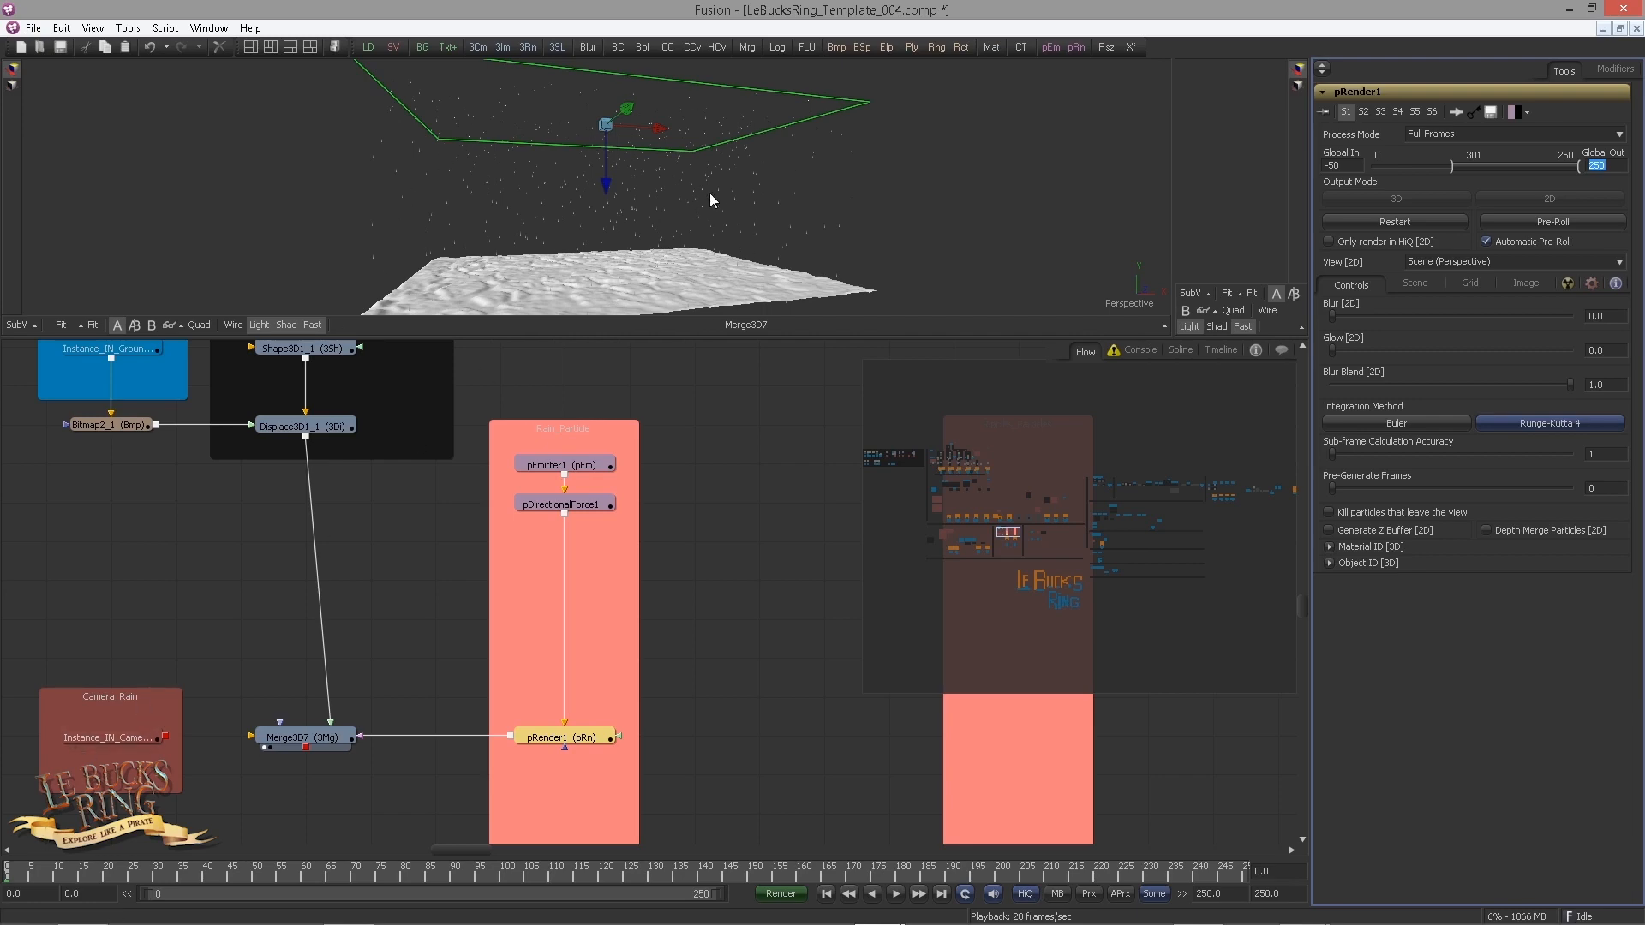
mouse_move(677, 184)
mouse_down()
mouse_move(588, 178)
mouse_move(696, 194)
mouse_move(780, 182)
mouse_move(652, 184)
mouse_up()
key(space)
drag(730, 374, 732, 454)
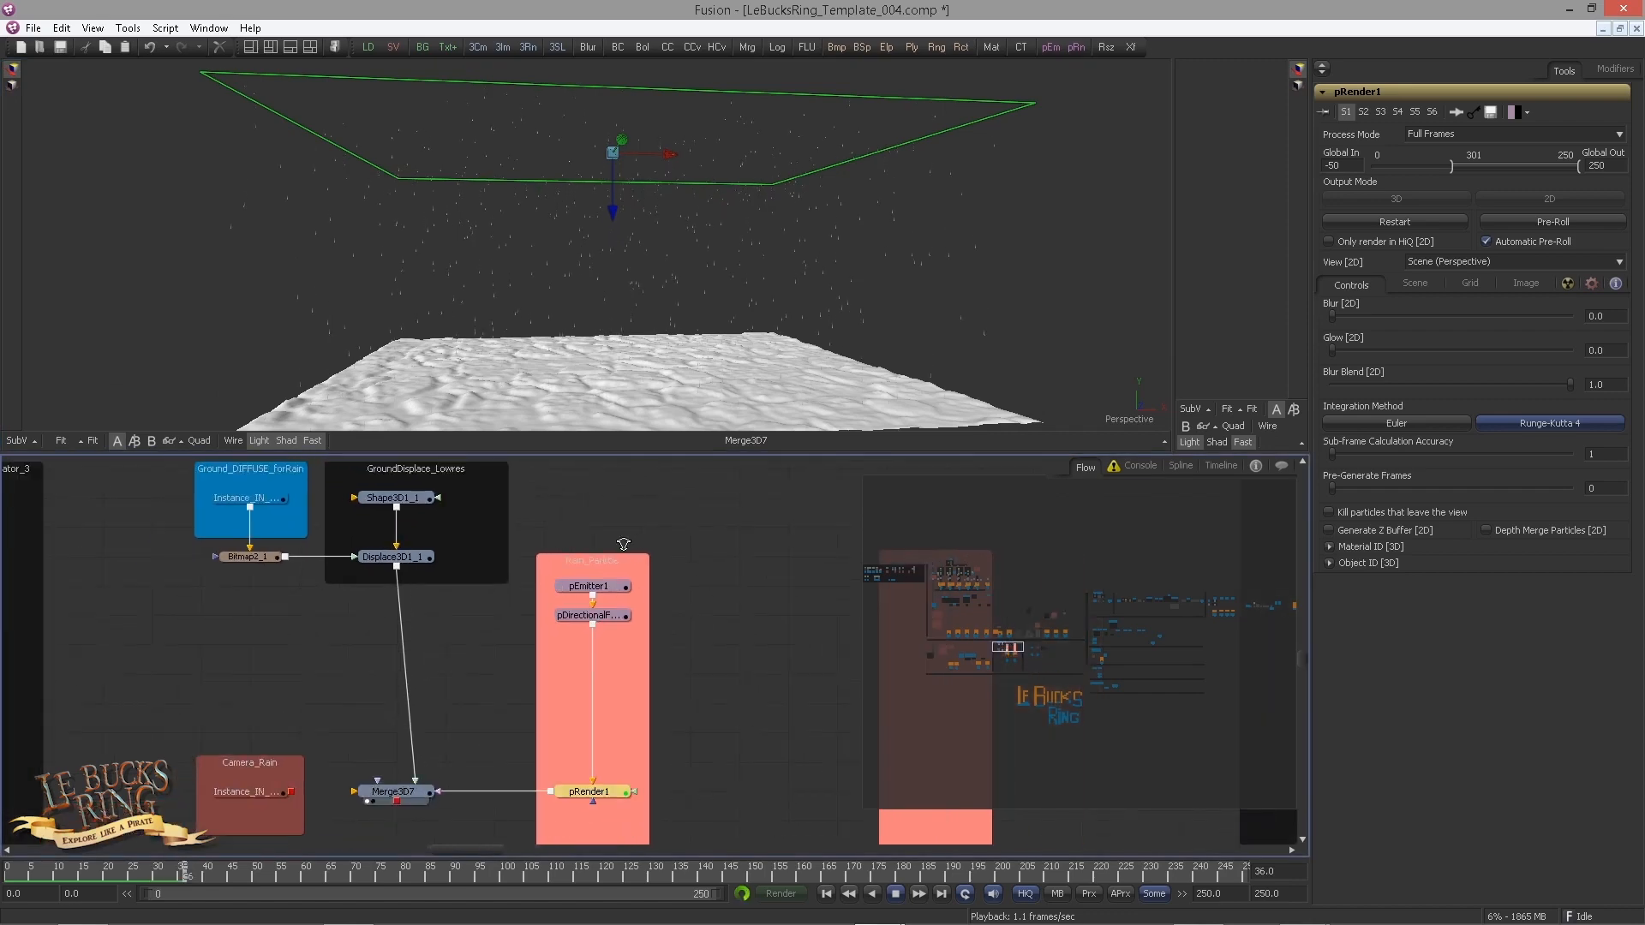
Step: Set pEmitter1's Lifespan to 50 and inspect how far the rain falls relative to the ground
drag(624, 298, 536, 301)
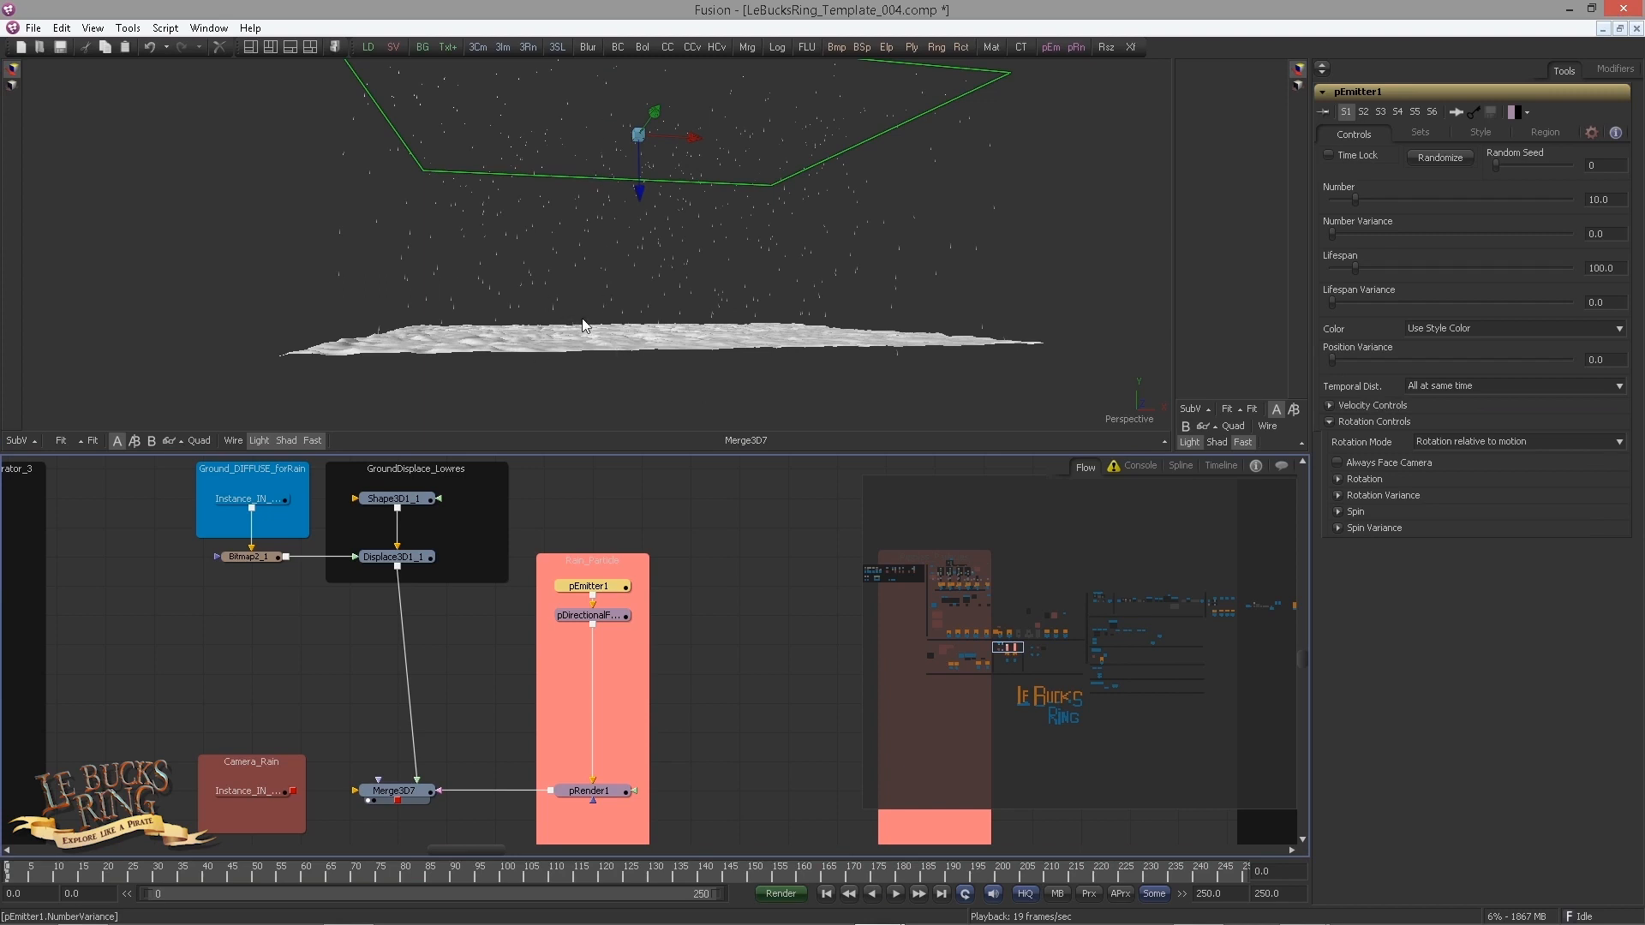
drag(582, 326, 607, 355)
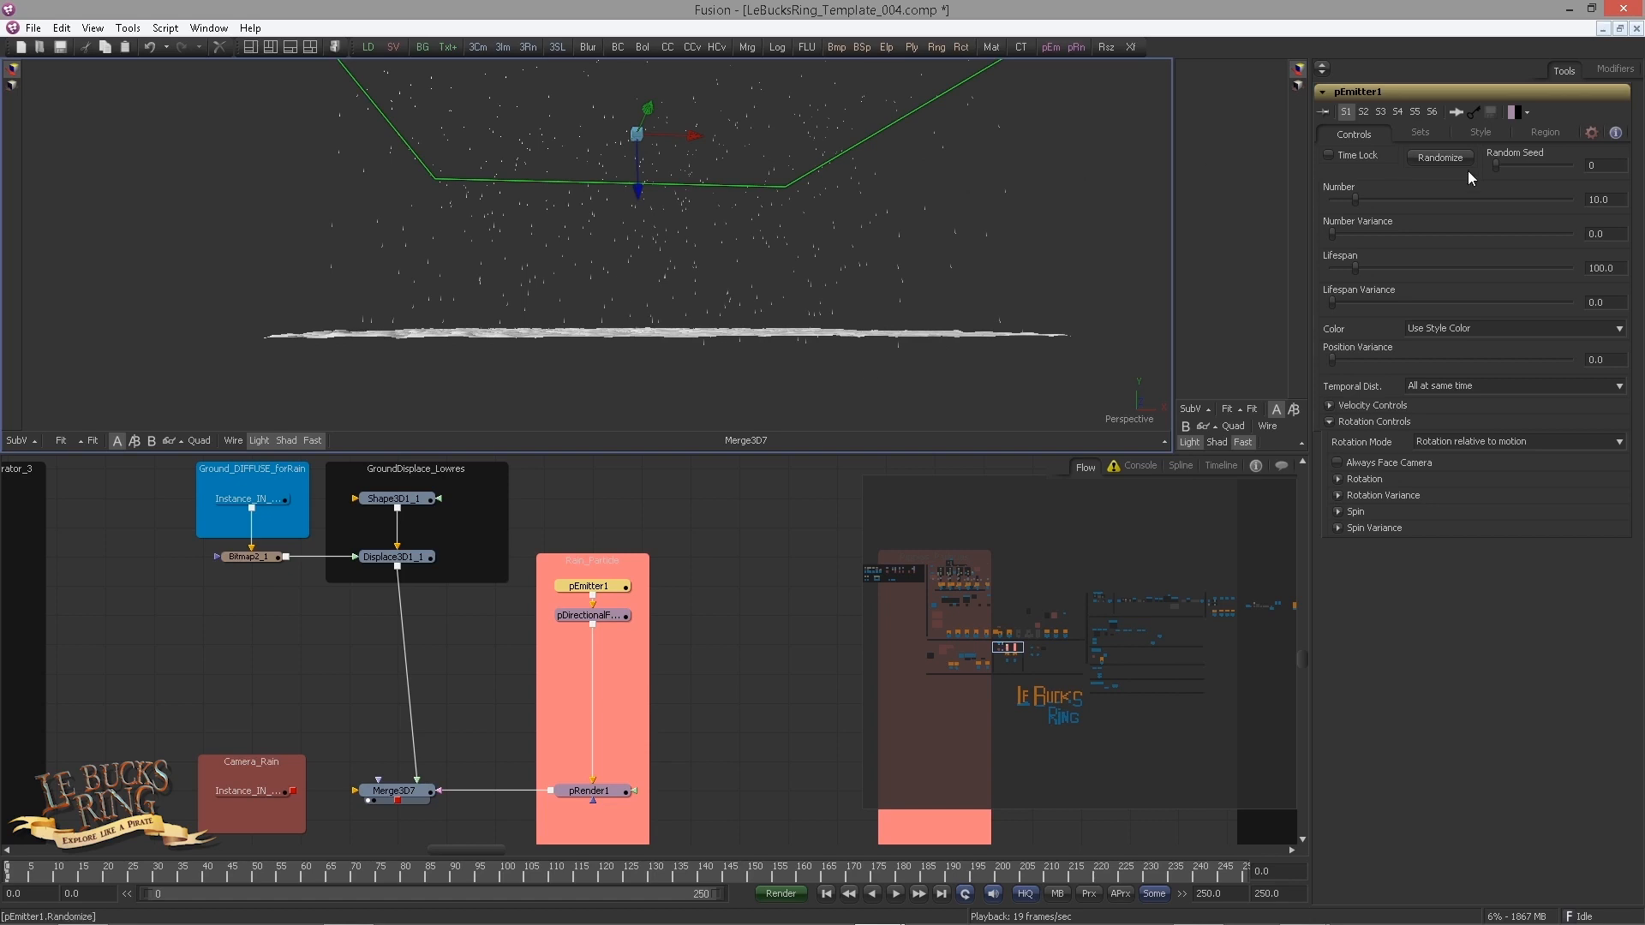
click(1599, 268)
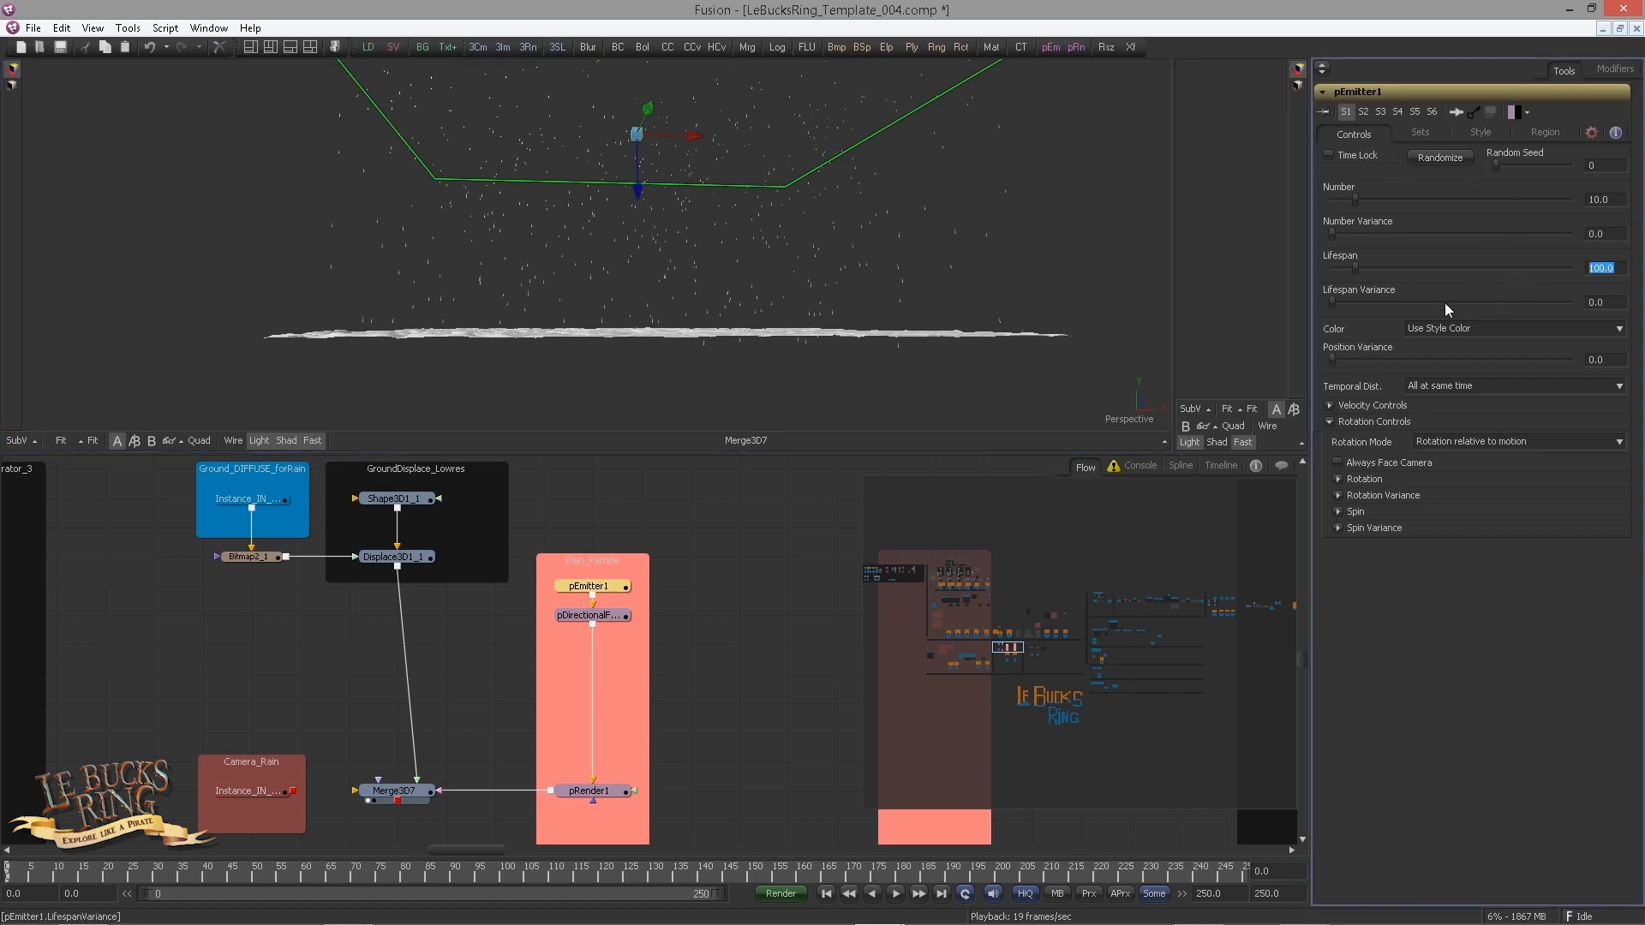
text(50)
key(Tab)
key(space)
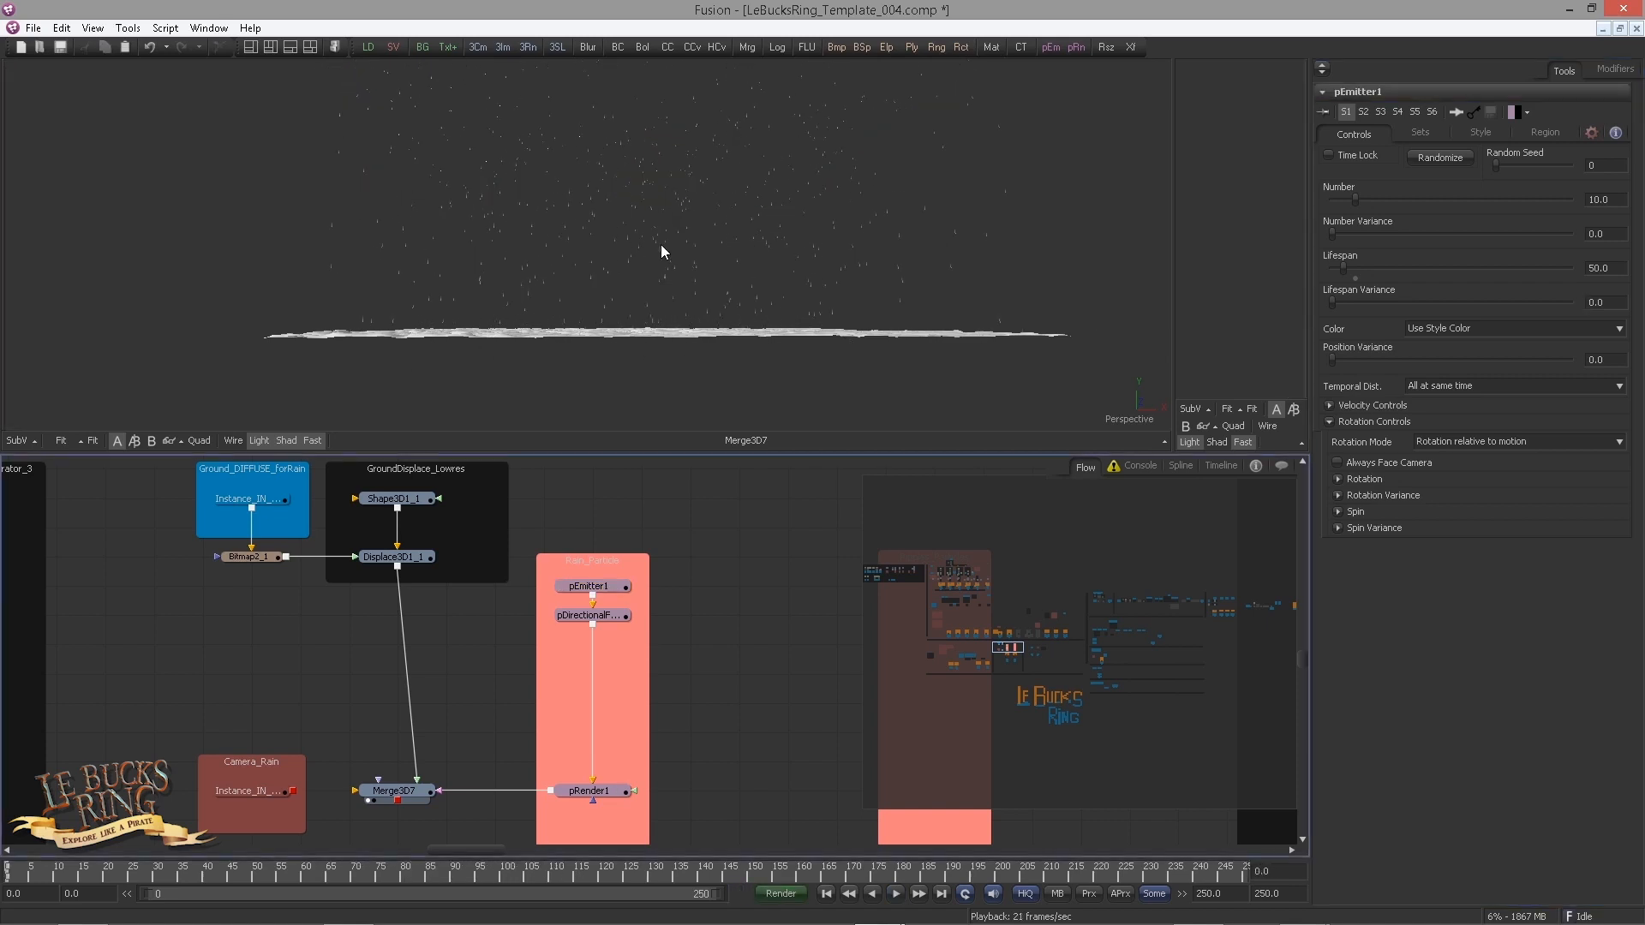
drag(659, 253, 408, 367)
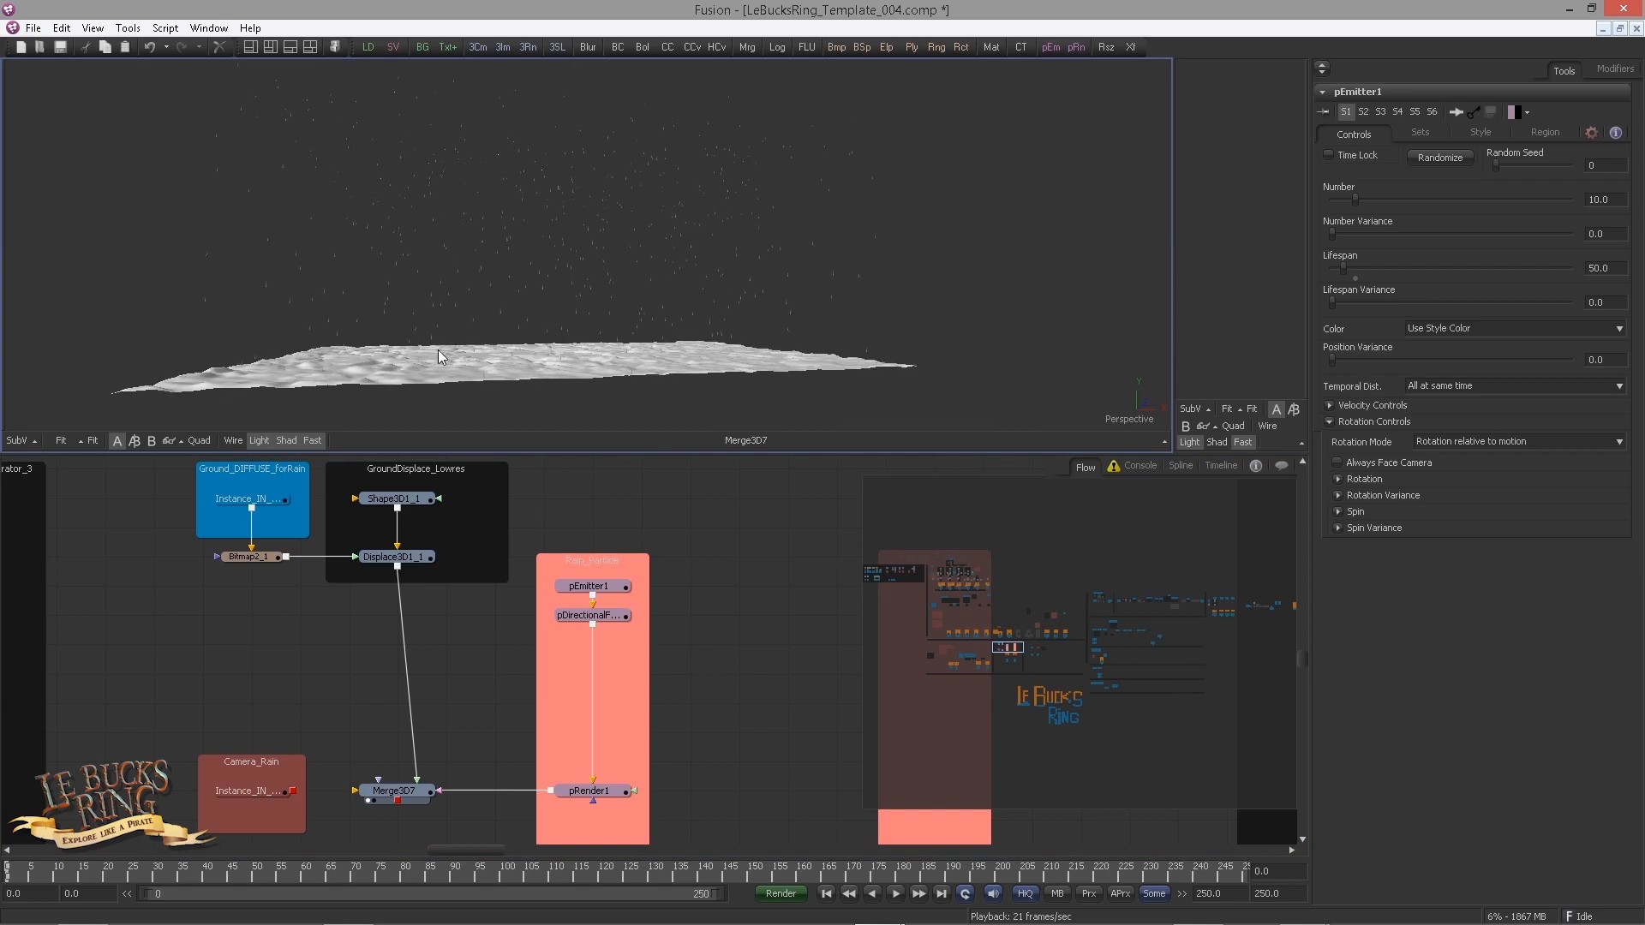
drag(445, 348, 482, 336)
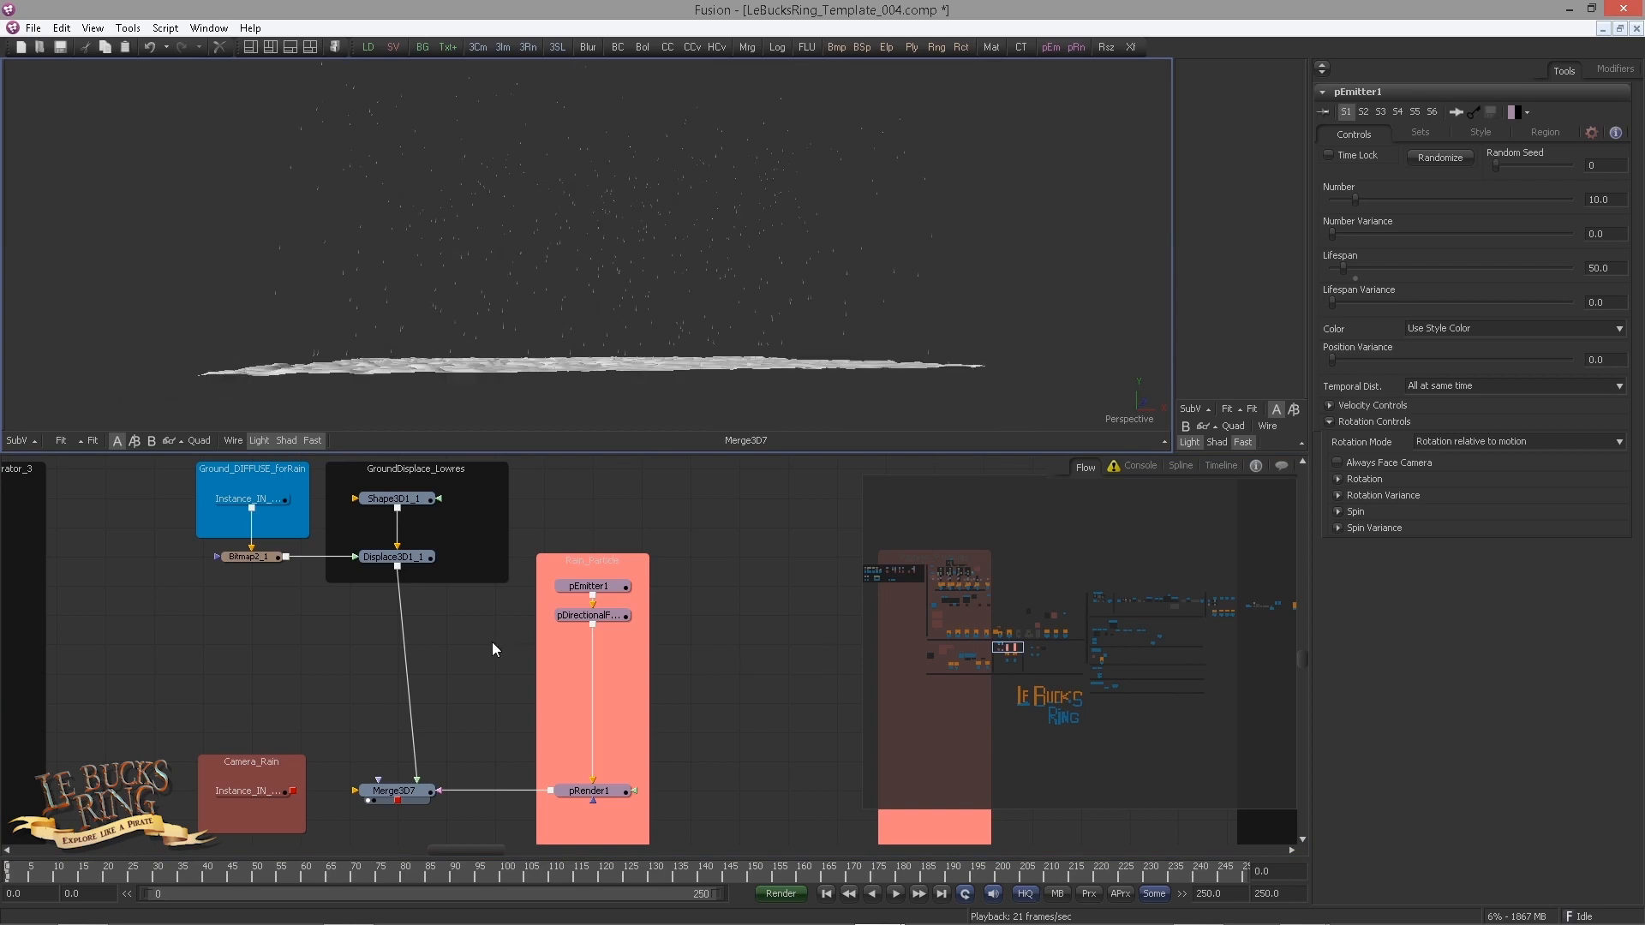
Step: Add a pBounce tool and insert it between pDirectionalForce1 and pRender1
click(505, 646)
key(ctrl+space)
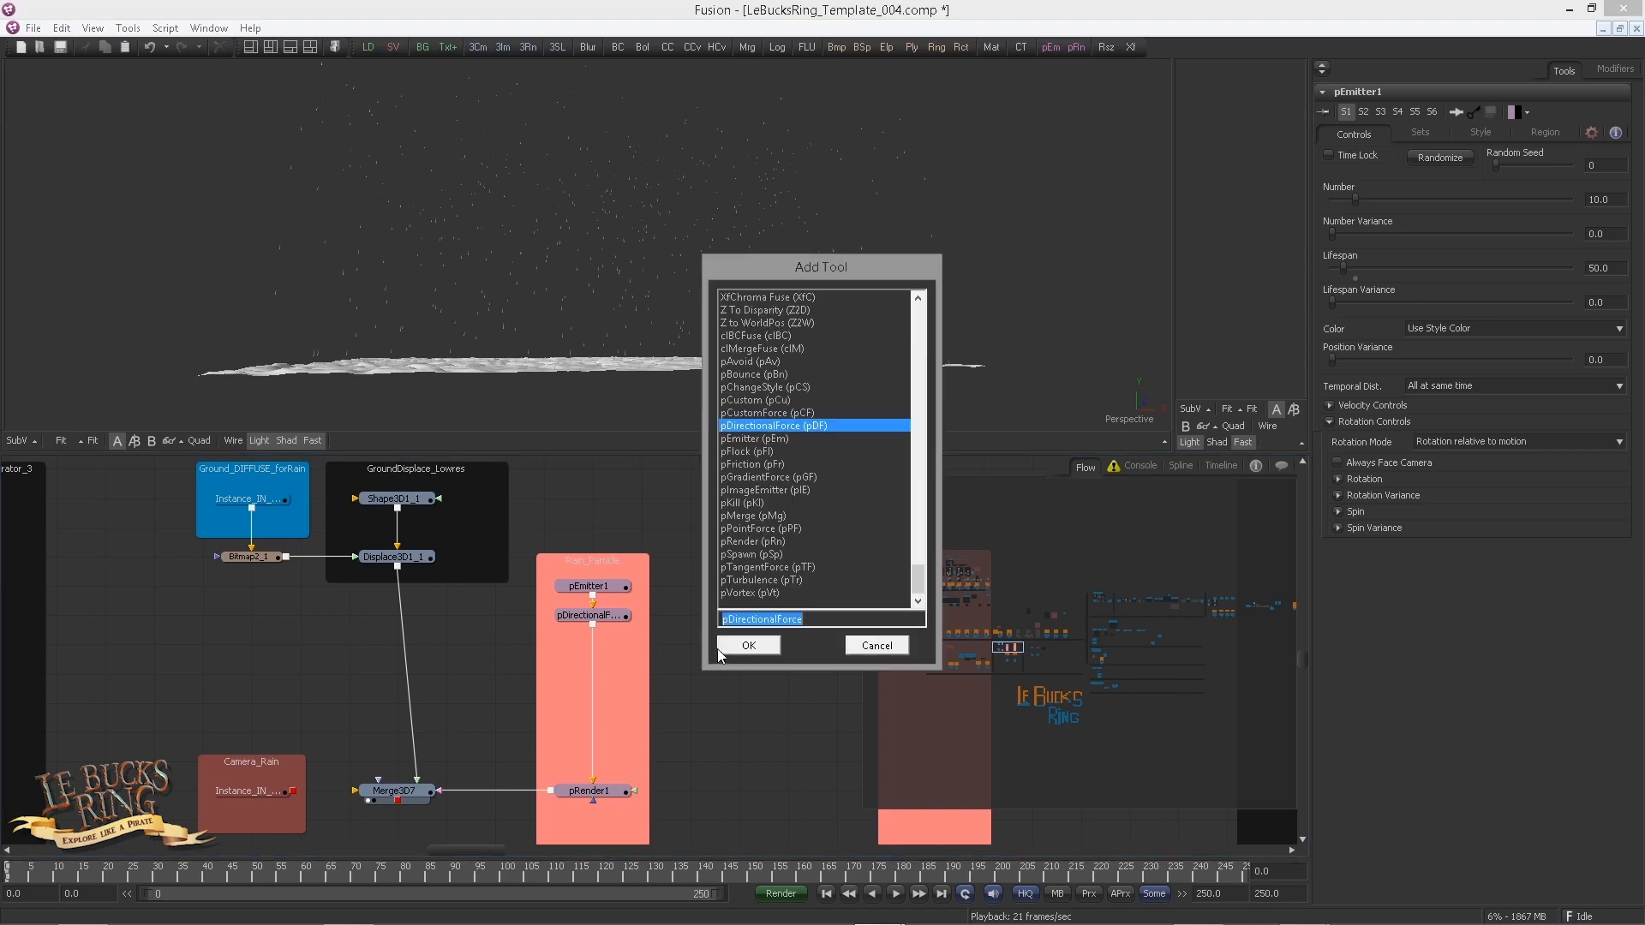
text(pboun)
key(Return)
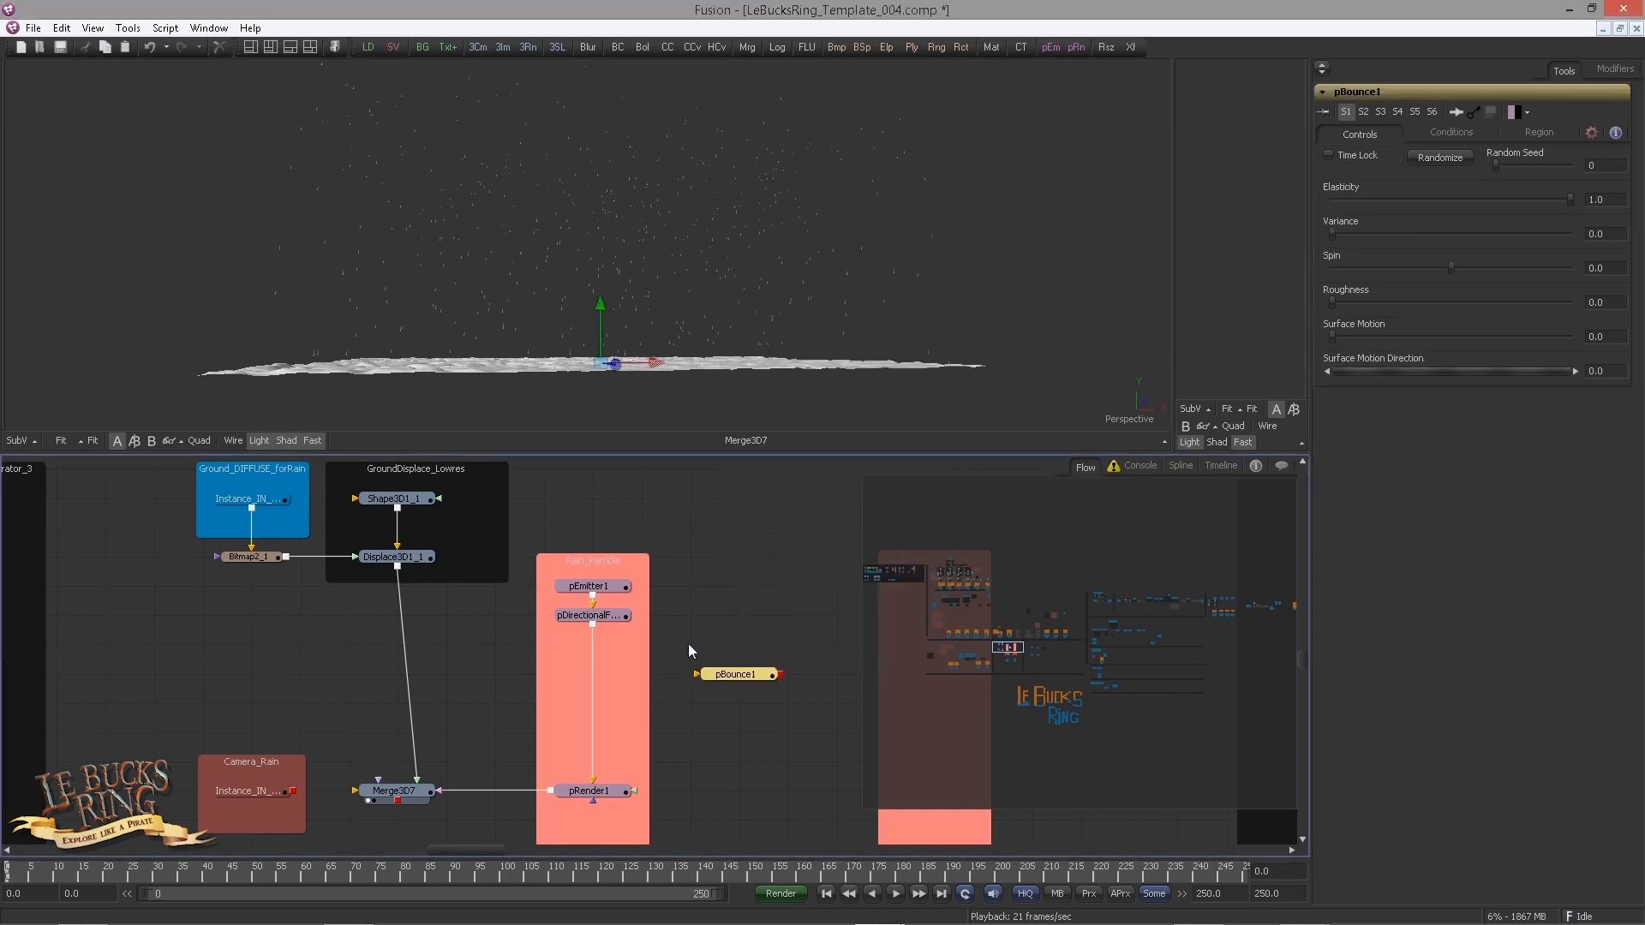
click(594, 648)
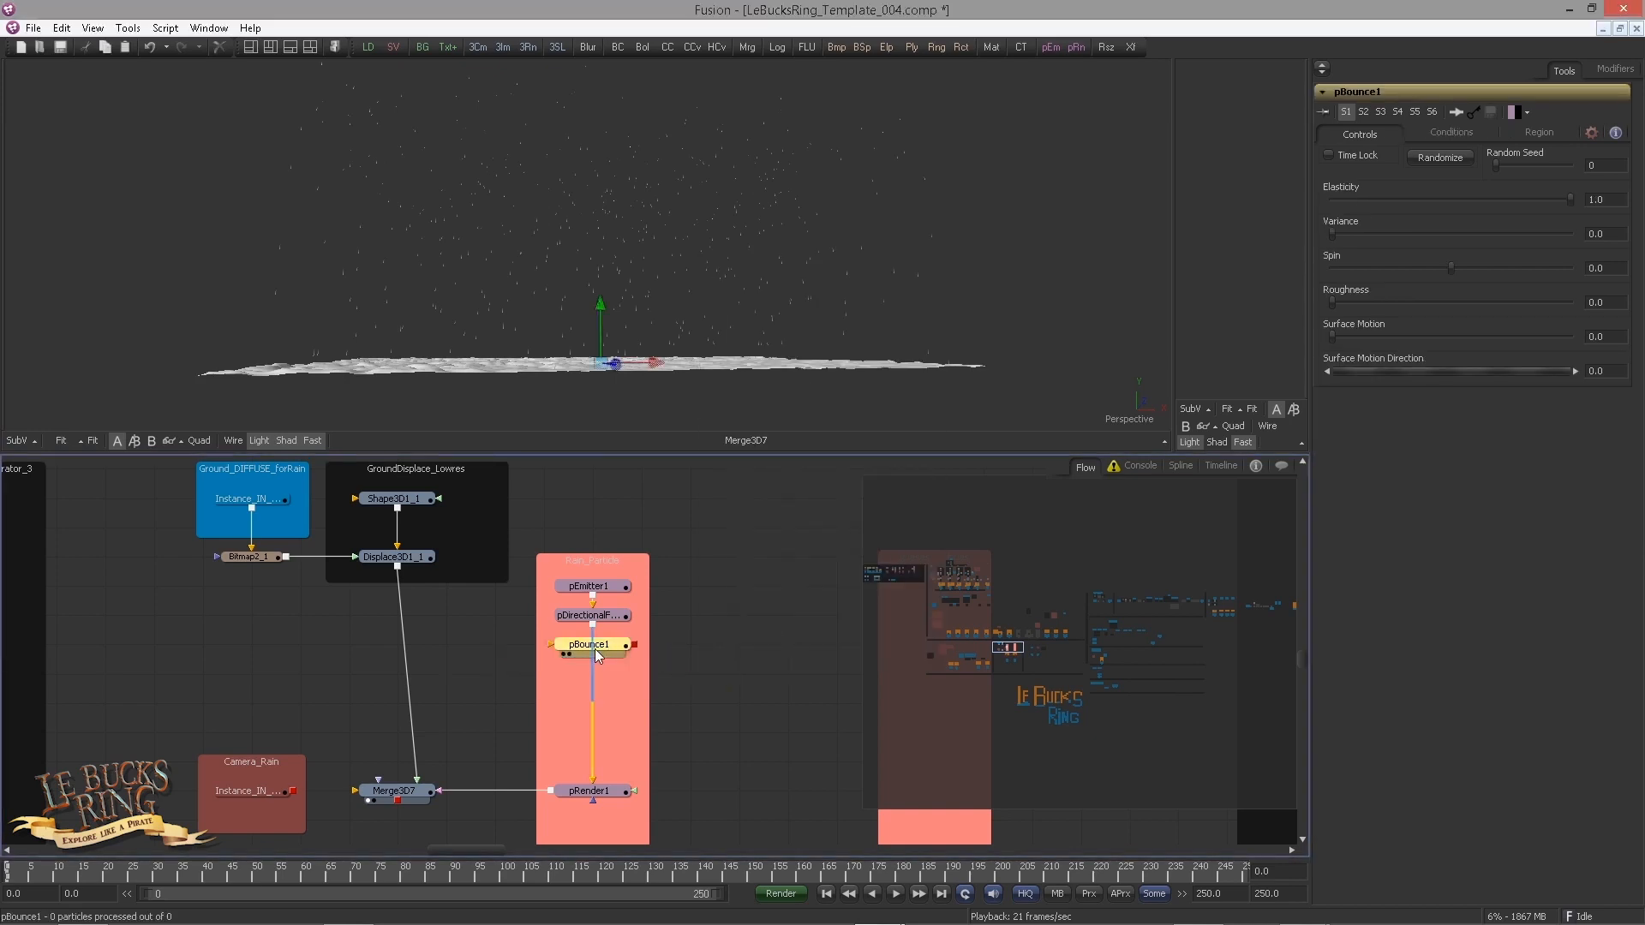
Step: Set pBounce1's region to Mesh, feed it the Displace3D1_1 output, and play the animation to check the bounce
click(1538, 132)
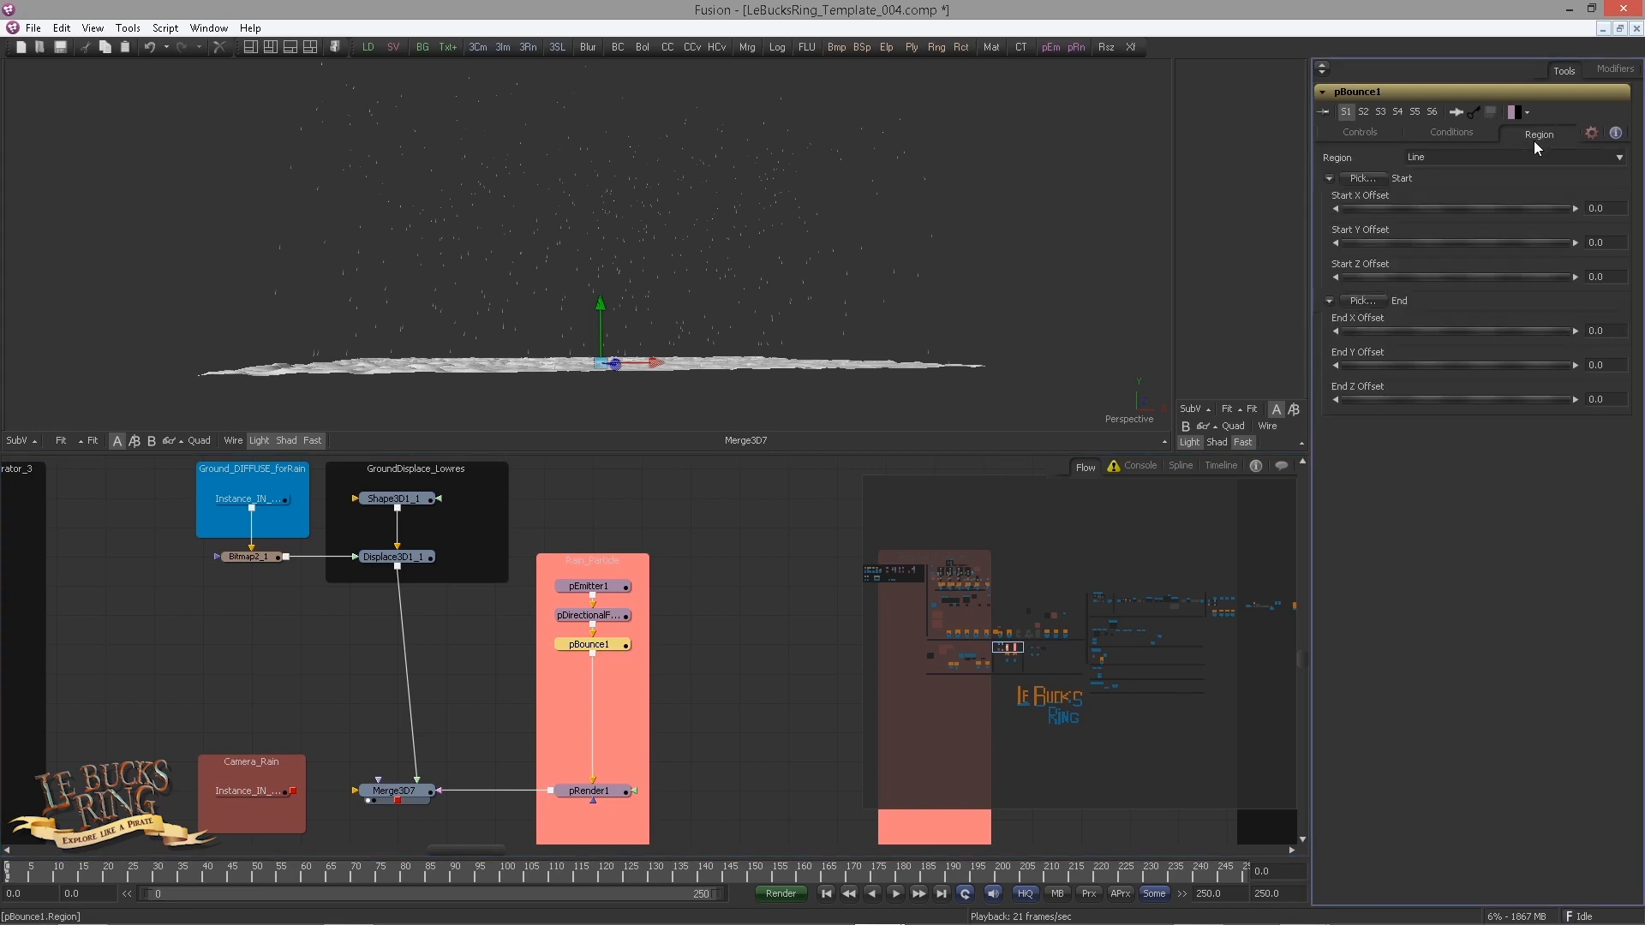
click(1431, 157)
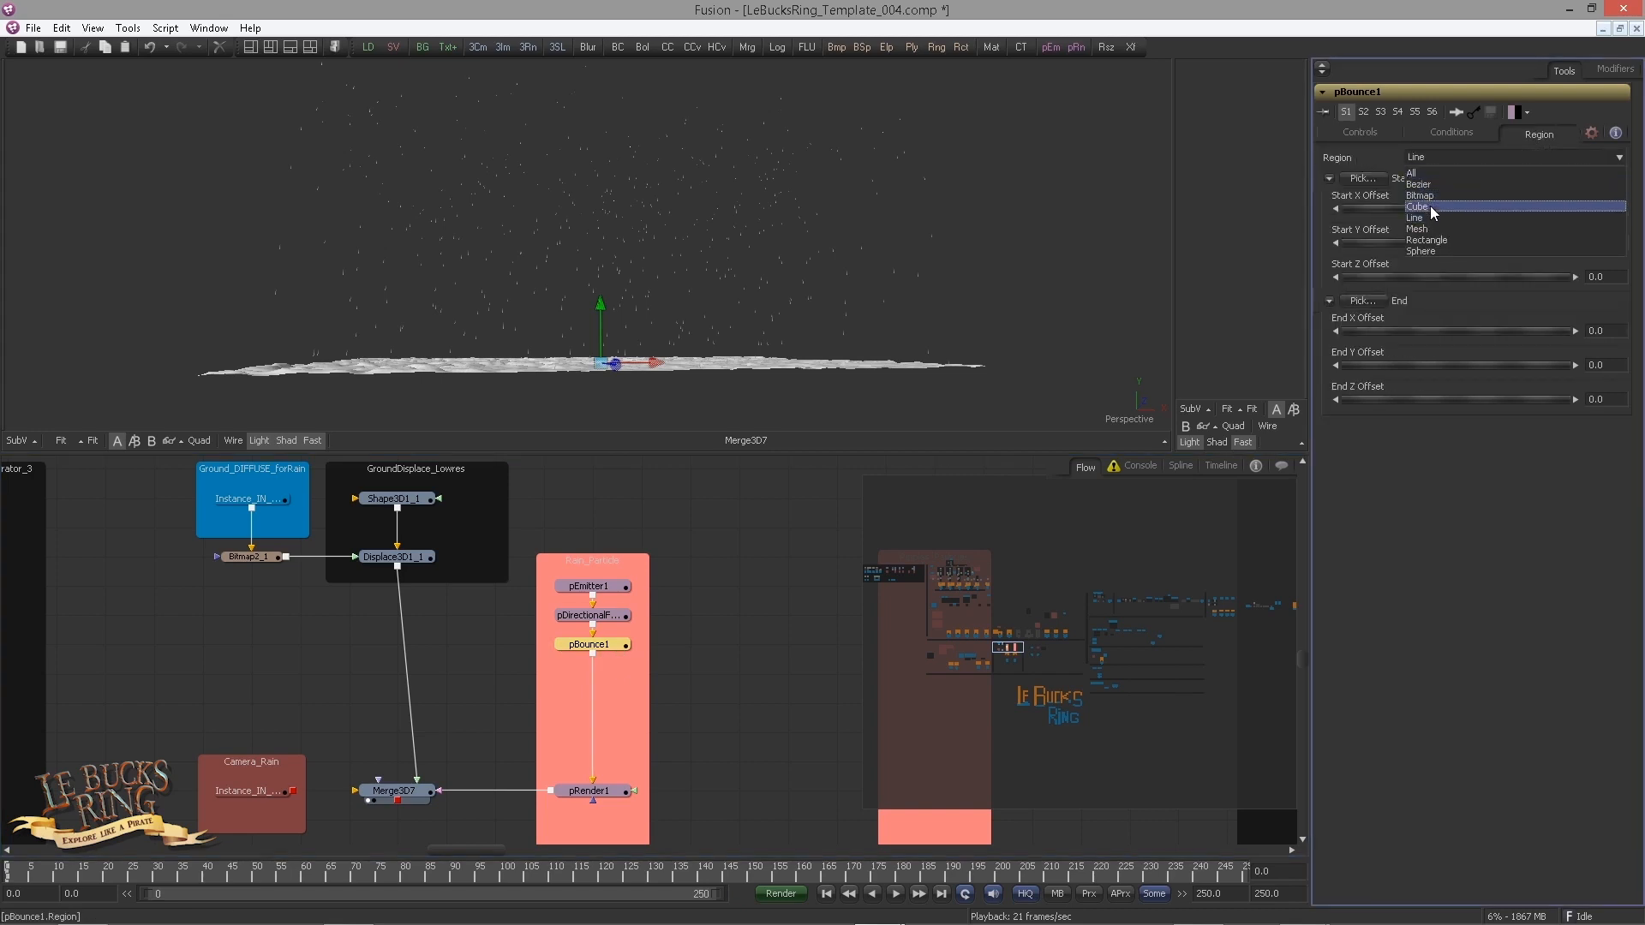
click(1427, 228)
drag(398, 566, 555, 645)
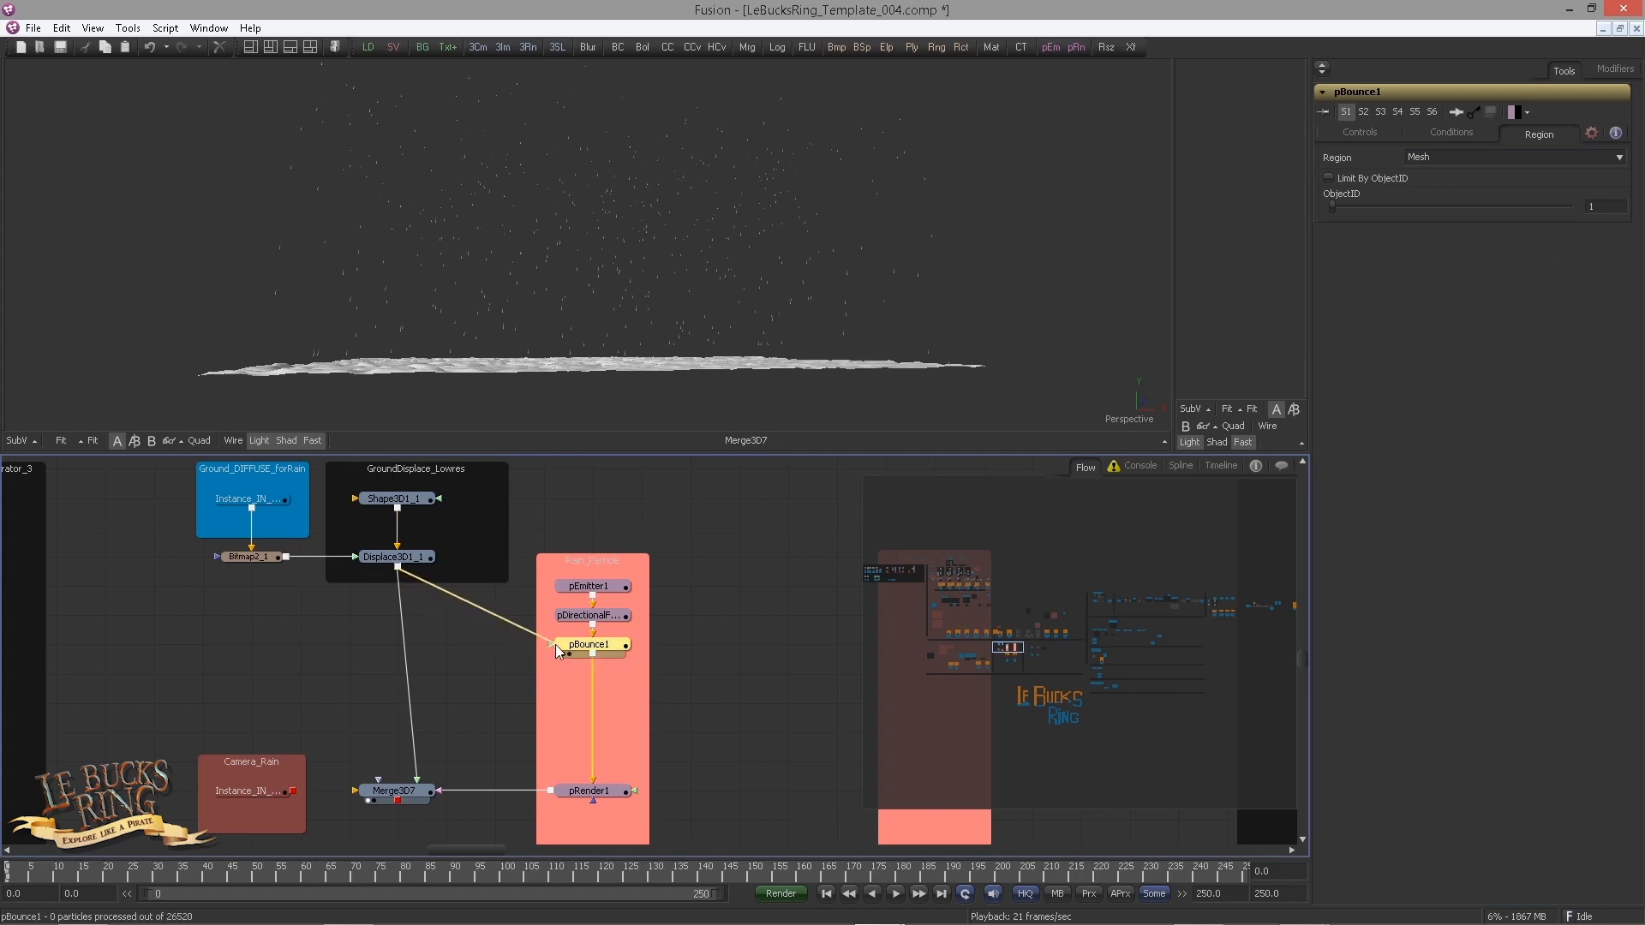
click(562, 672)
key(space)
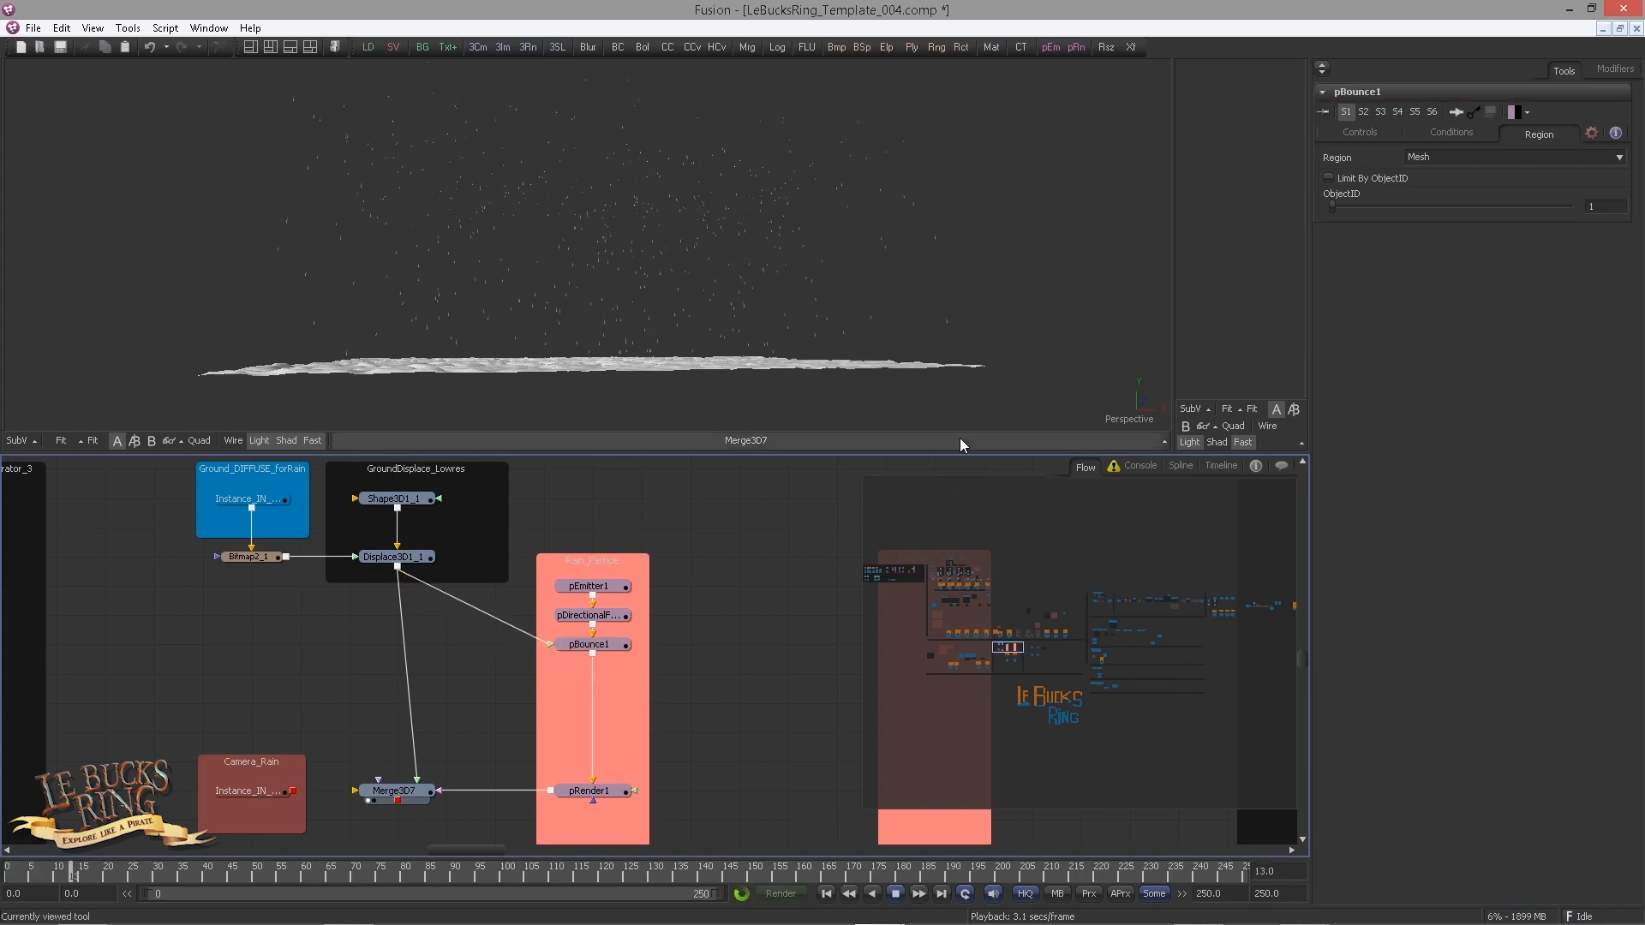
click(599, 314)
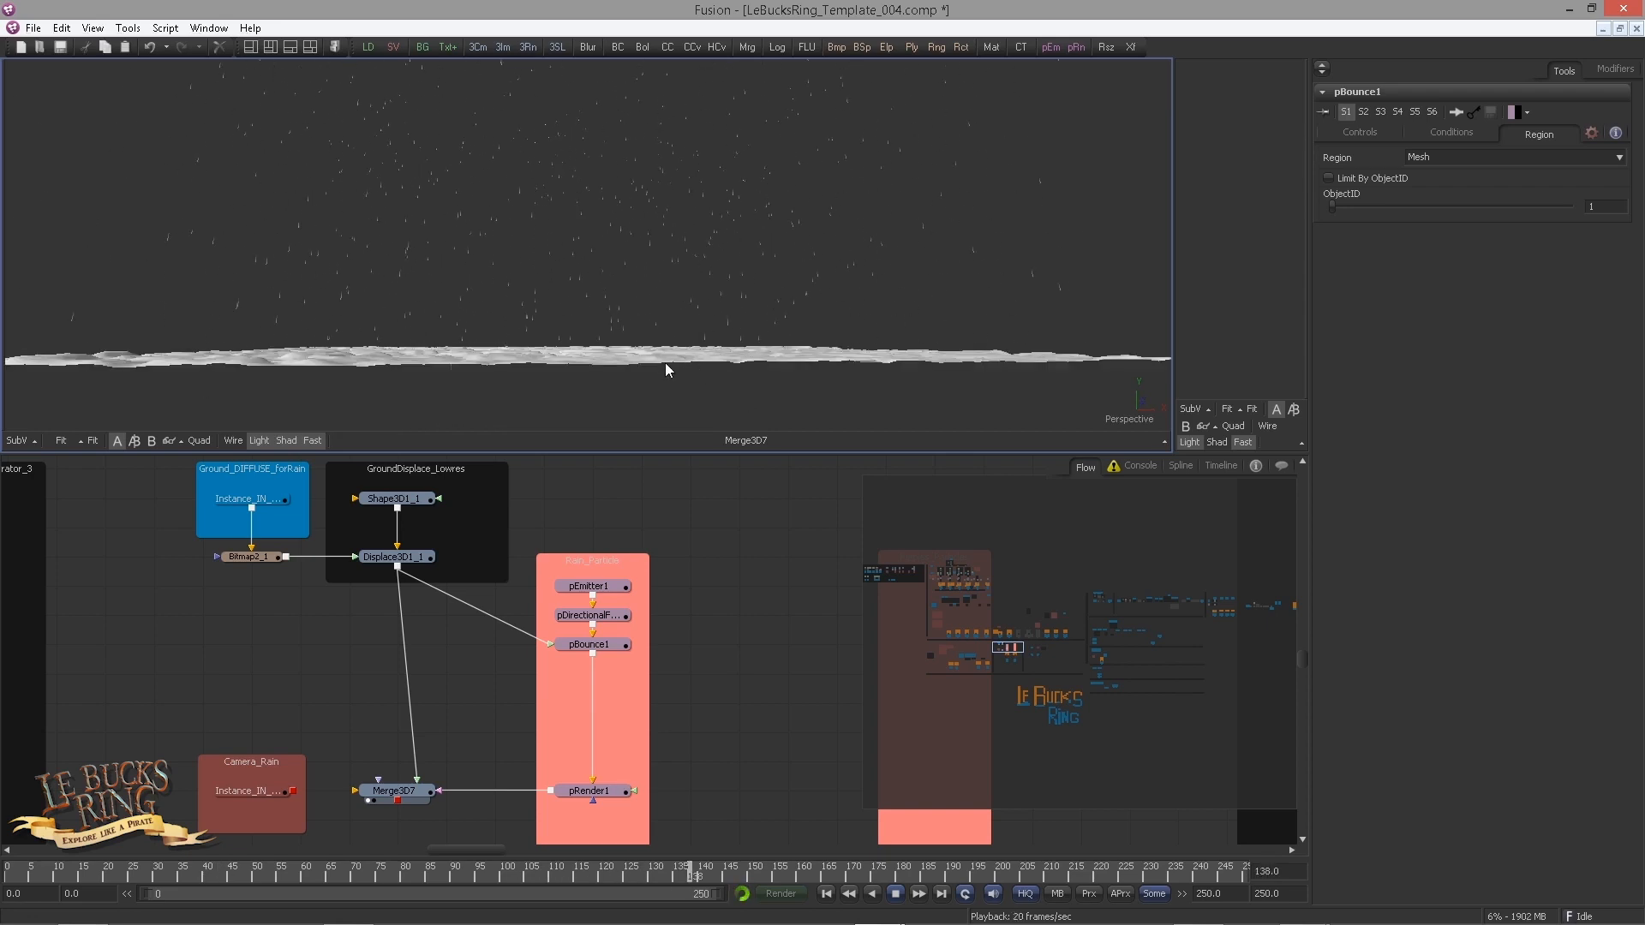
Step: Set pEmitter1's Lifespan to 55
click(590, 586)
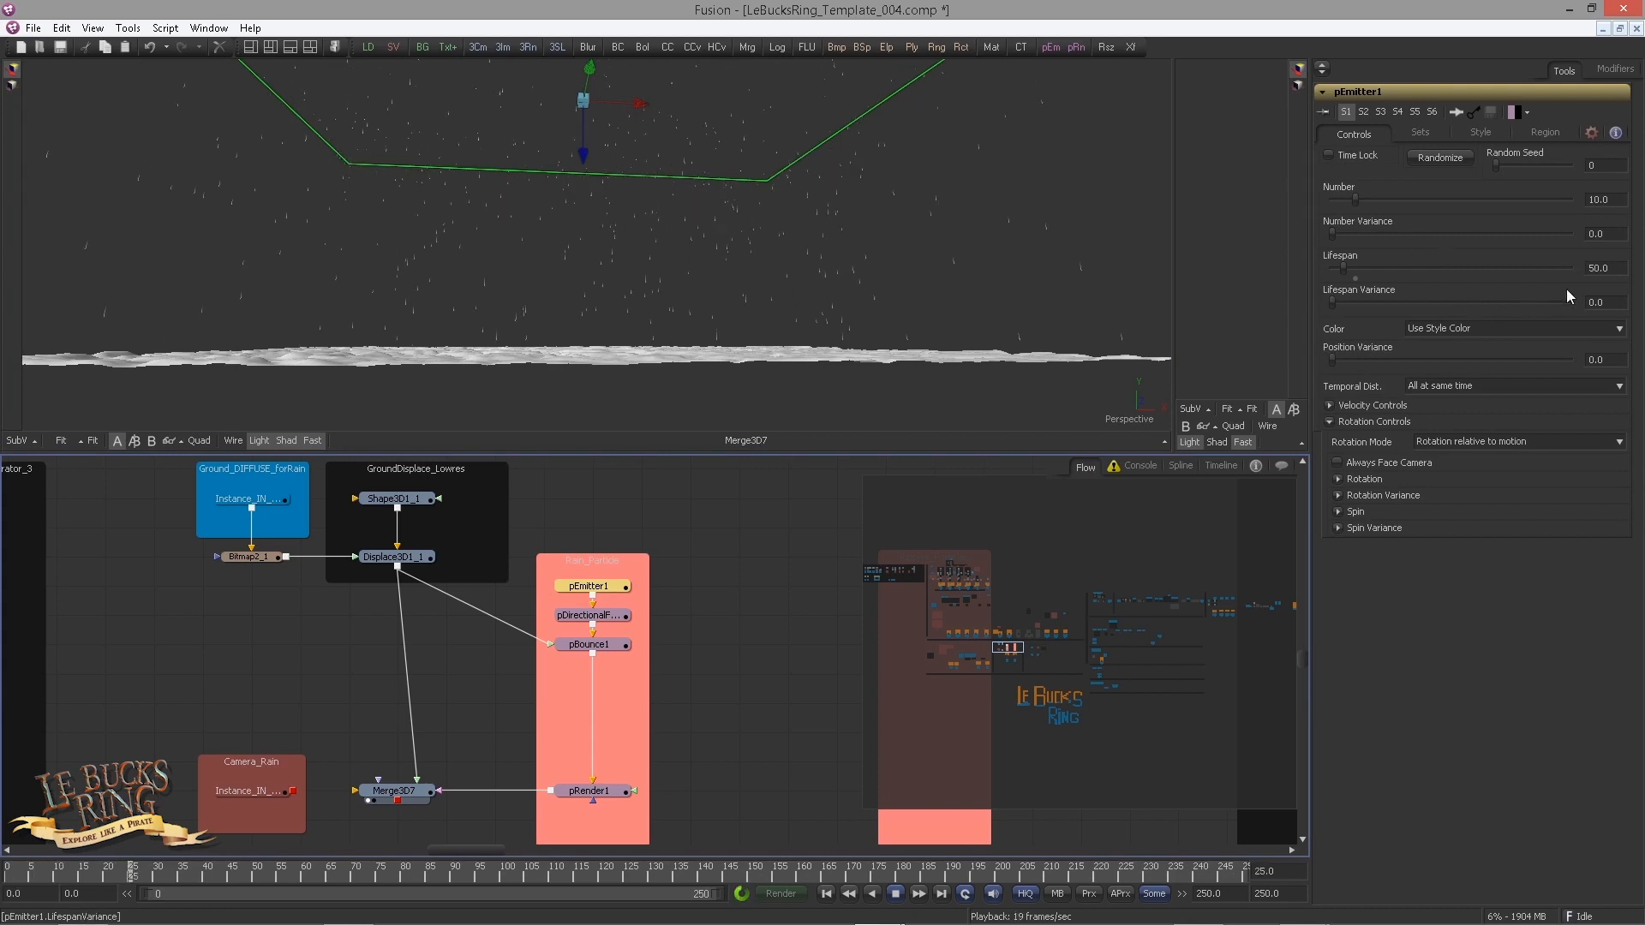
click(1599, 267)
text(55)
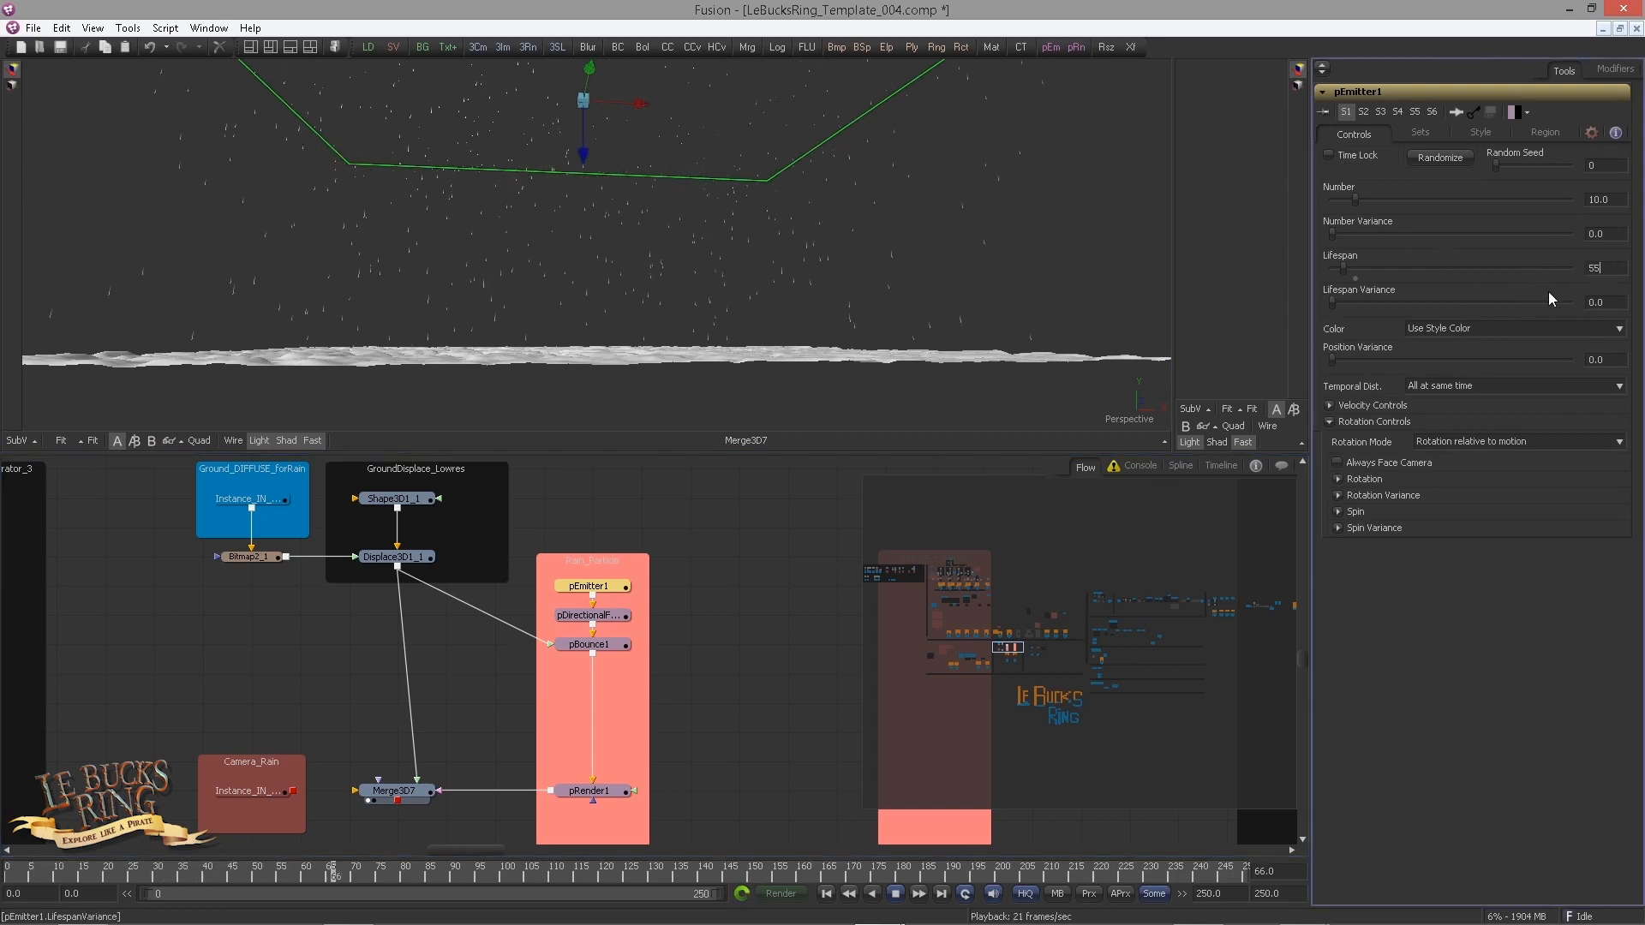
key(Tab)
Step: Darken the diffuse colour of the Shape3D1_1 ground plane to a value of 0.12 so the raindrops stand out
drag(722, 318, 600, 343)
click(408, 502)
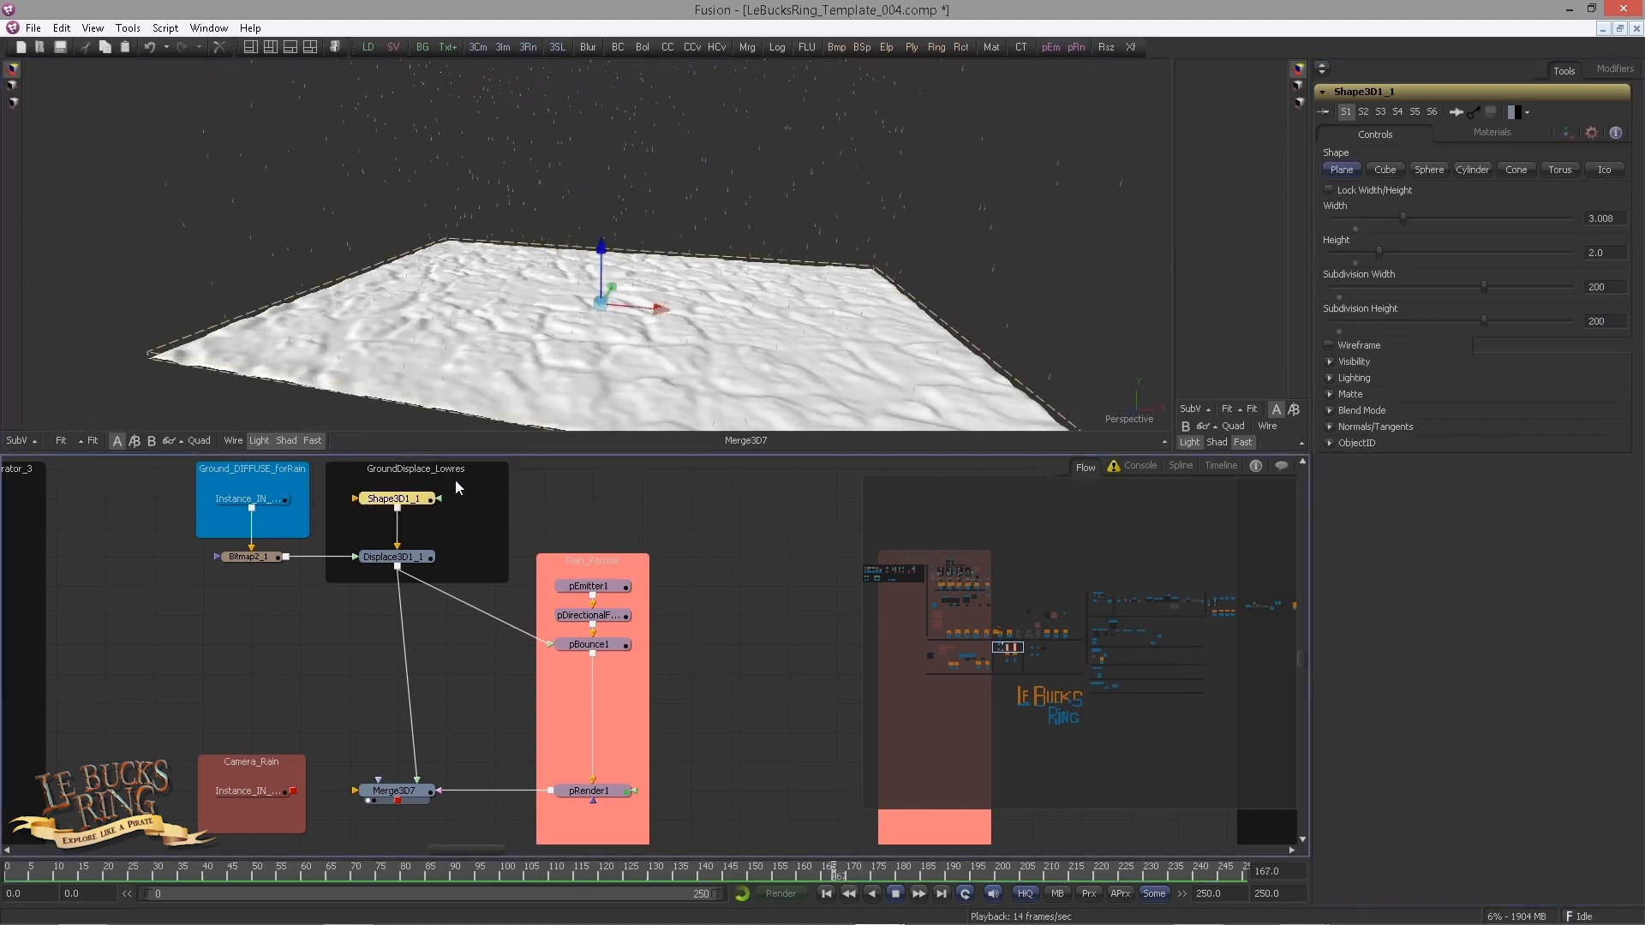
click(1493, 133)
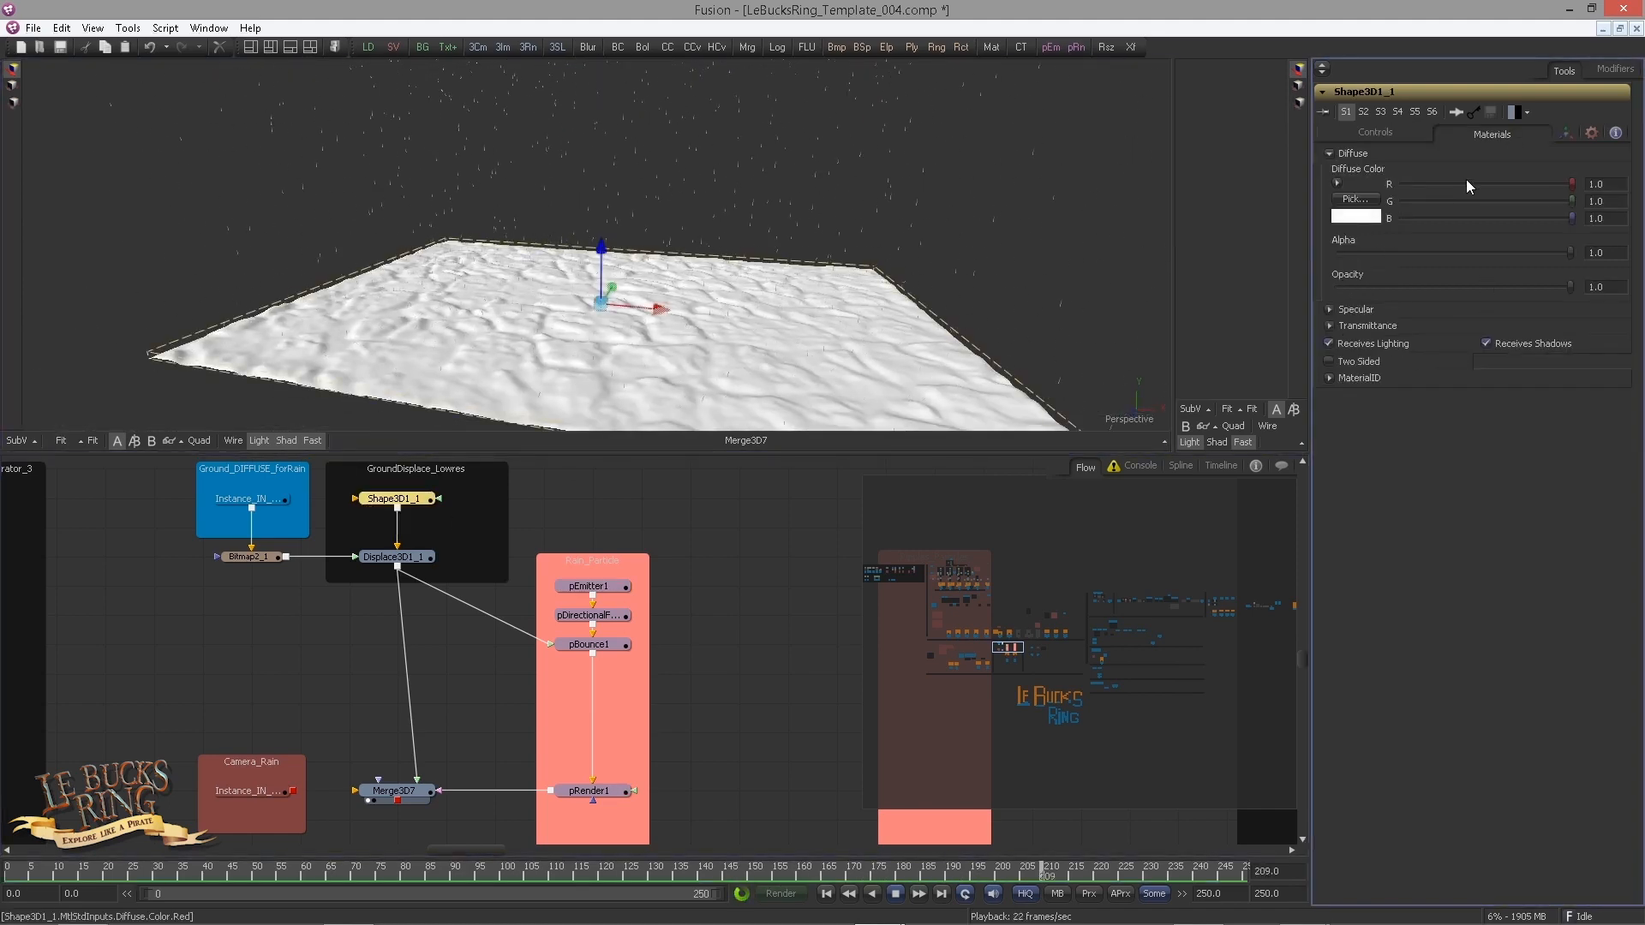
click(1336, 182)
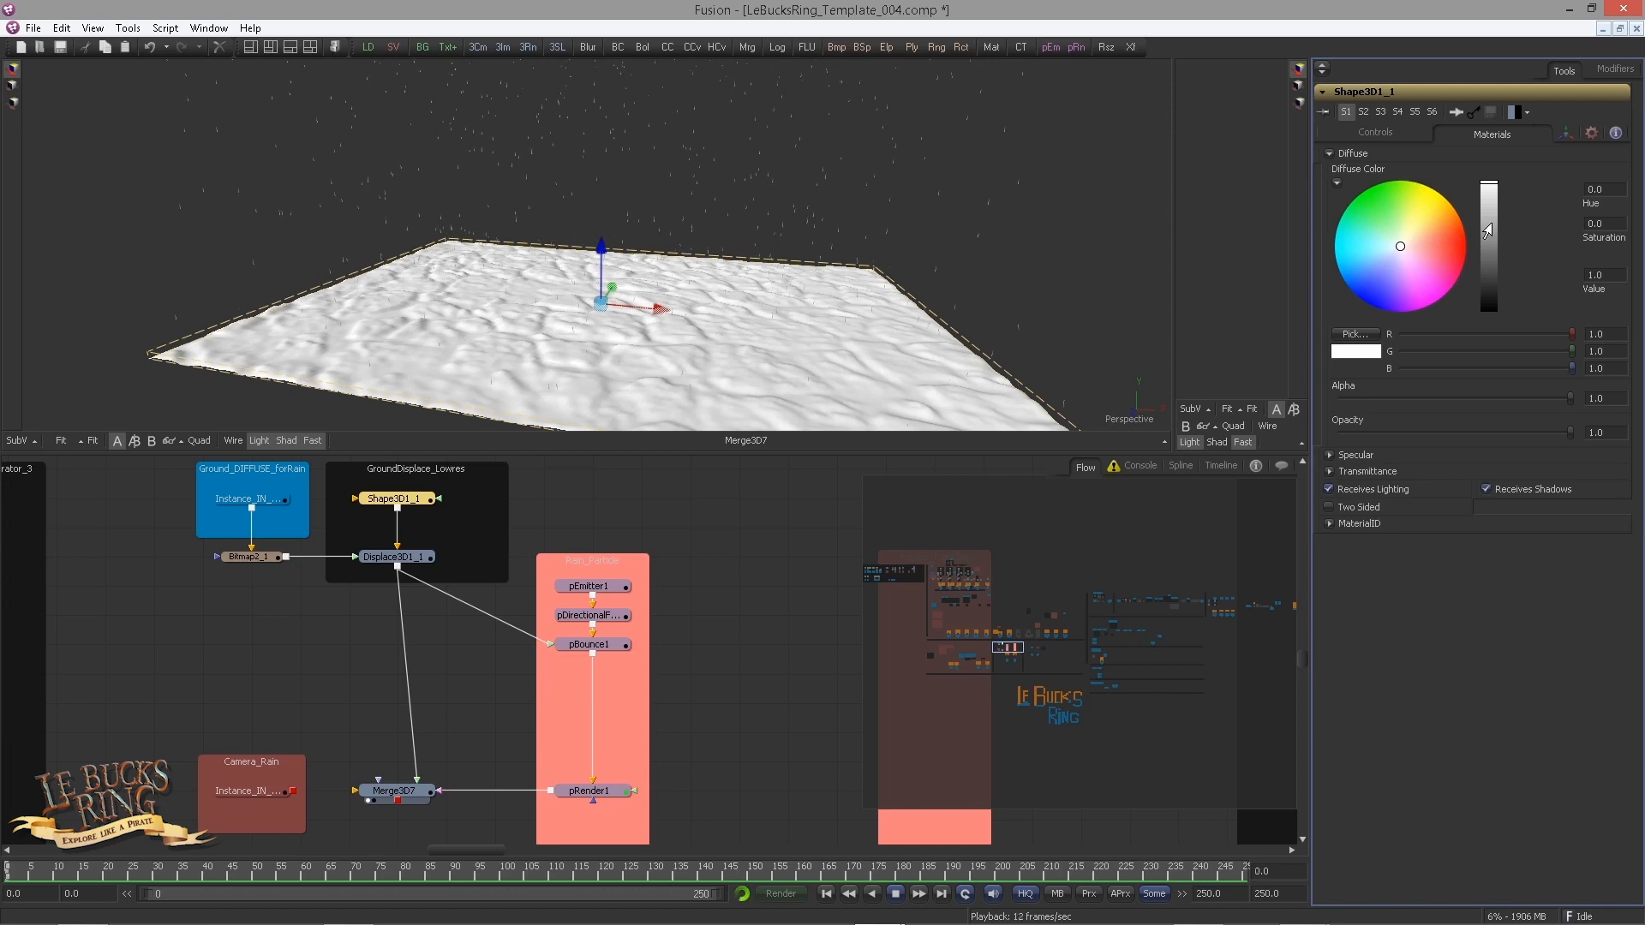
drag(1487, 231, 1487, 306)
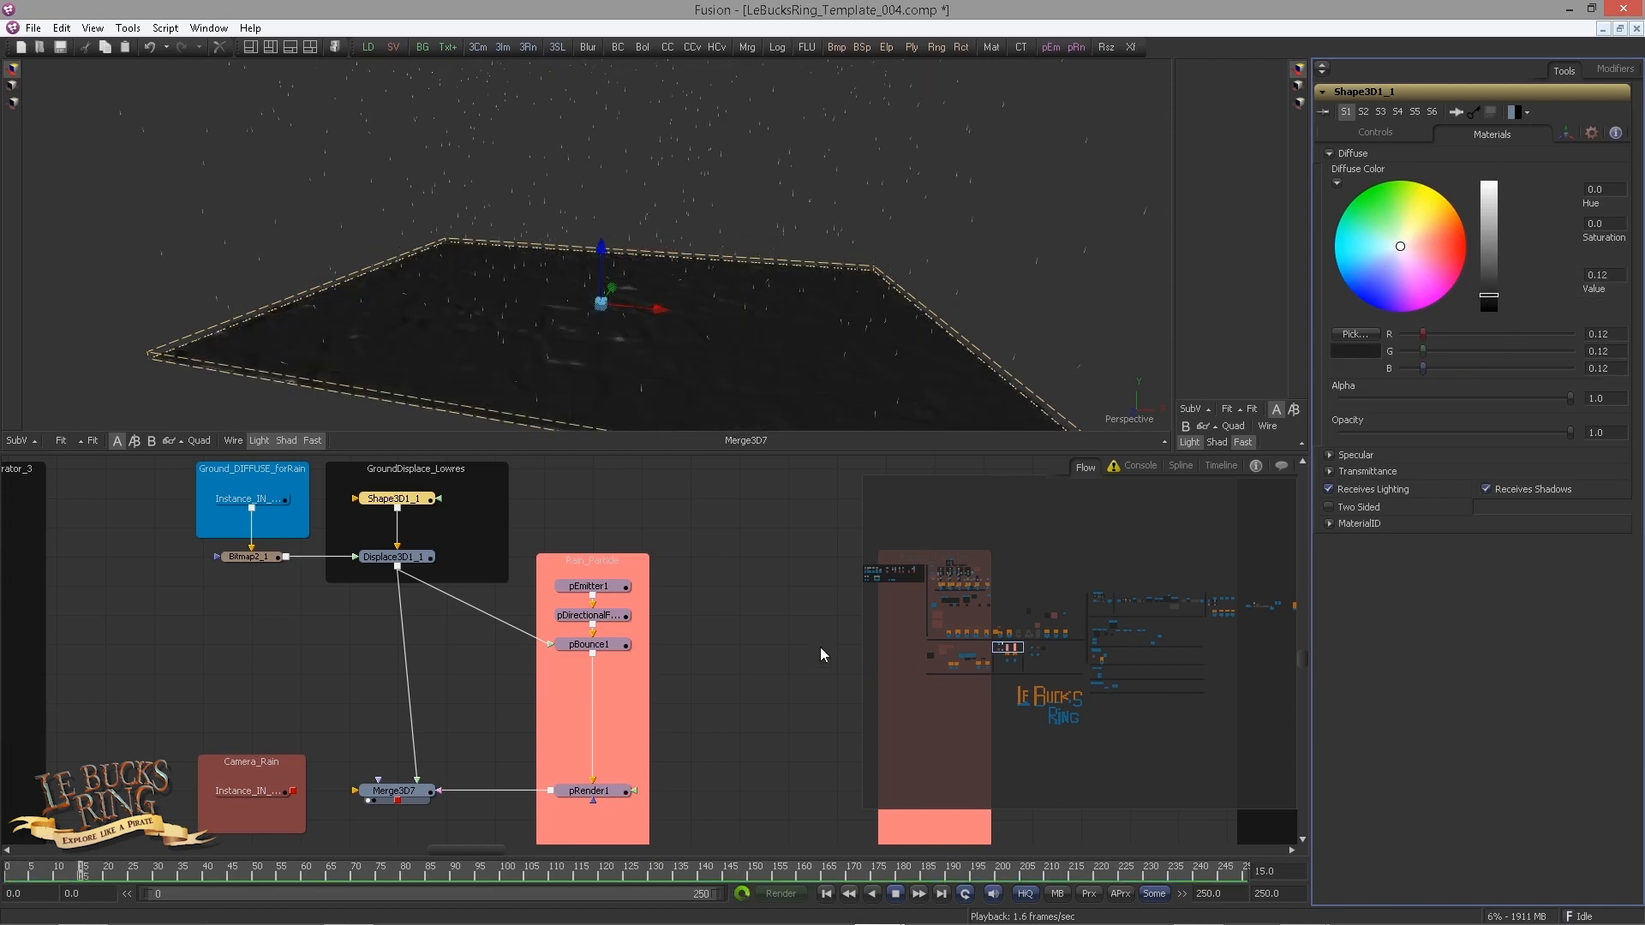
drag(643, 359, 536, 346)
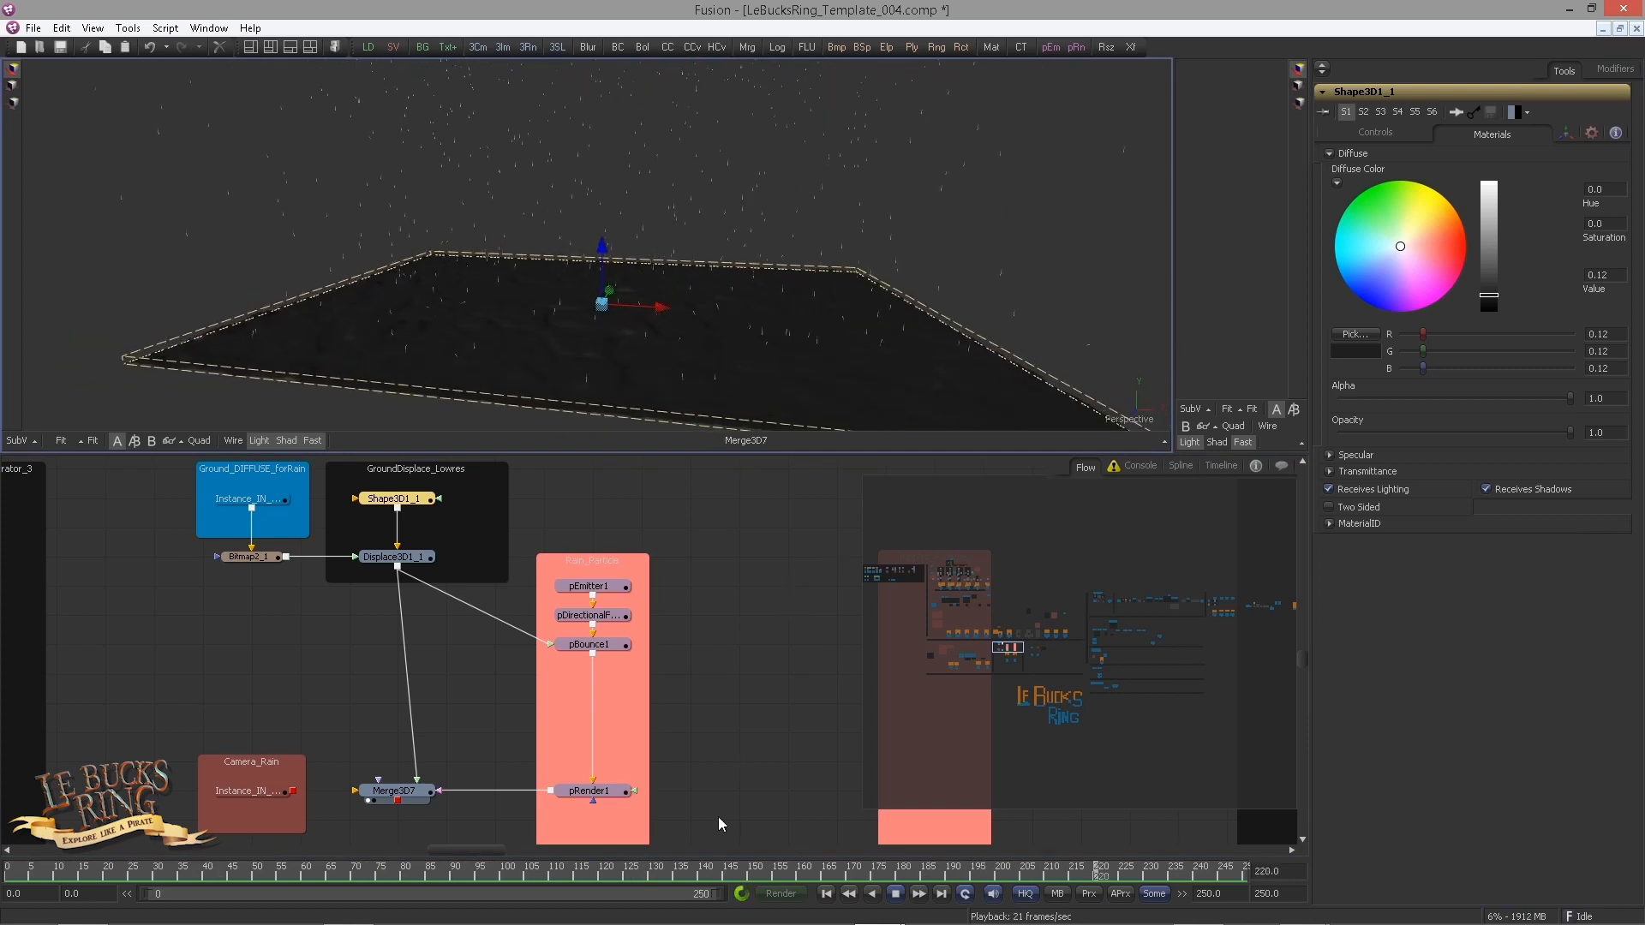
Step: Set pBounce1's Elasticity to 0.0835 and check the rain on the ground around frame 137
click(591, 645)
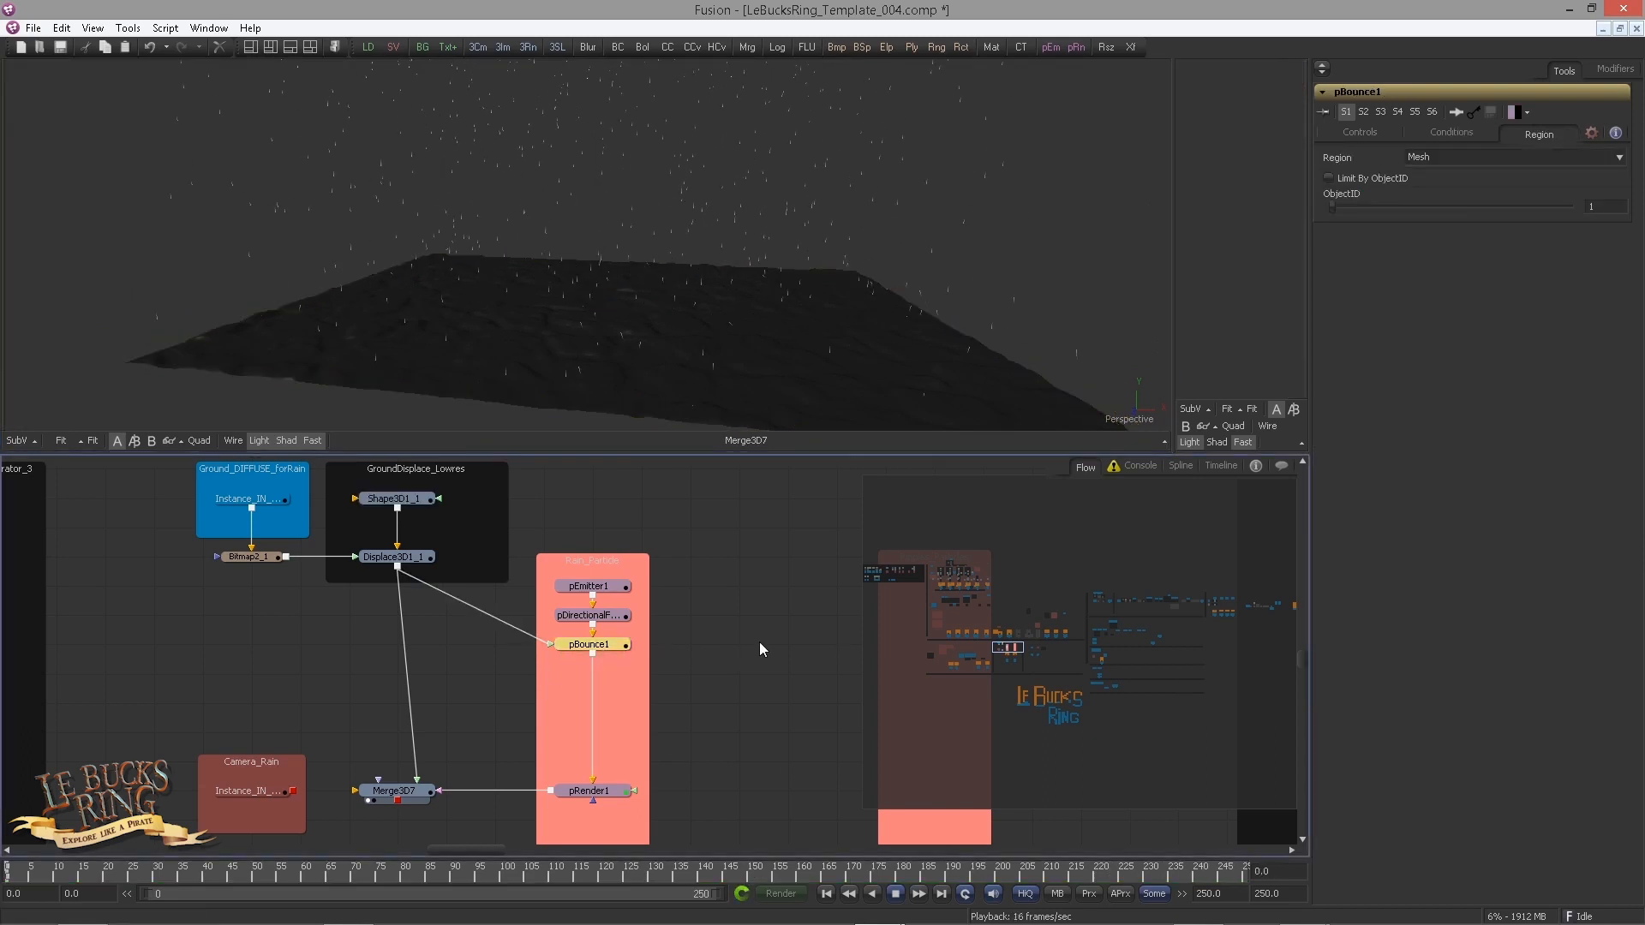
click(1360, 134)
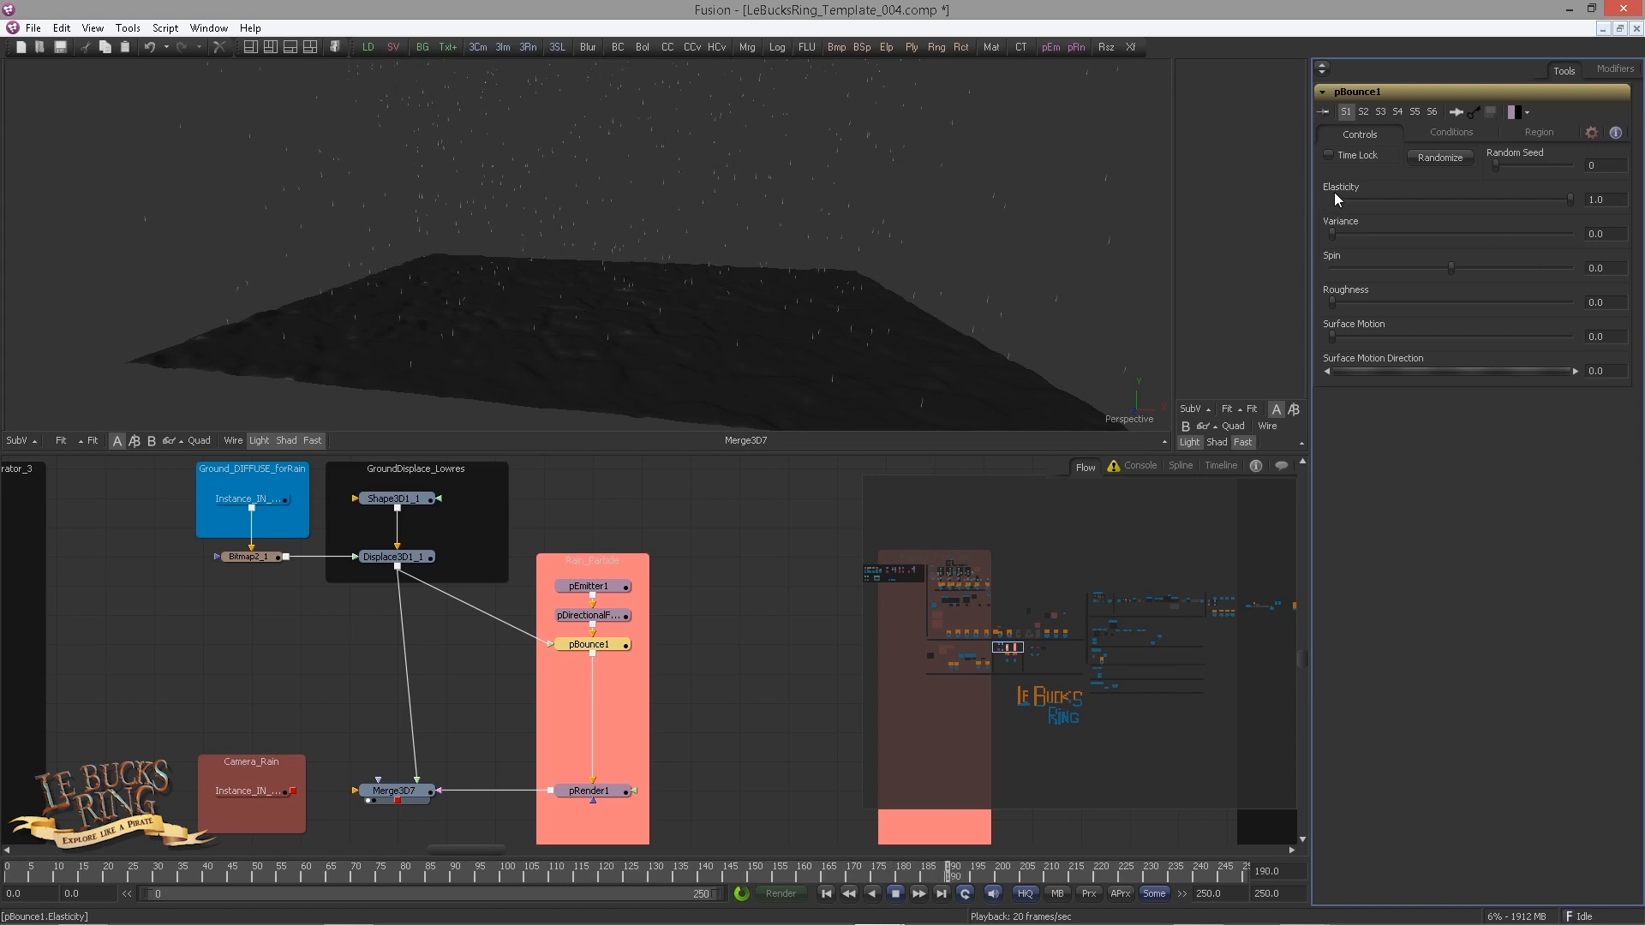
click(1597, 199)
text(0.0835)
key(Tab)
drag(689, 228, 409, 330)
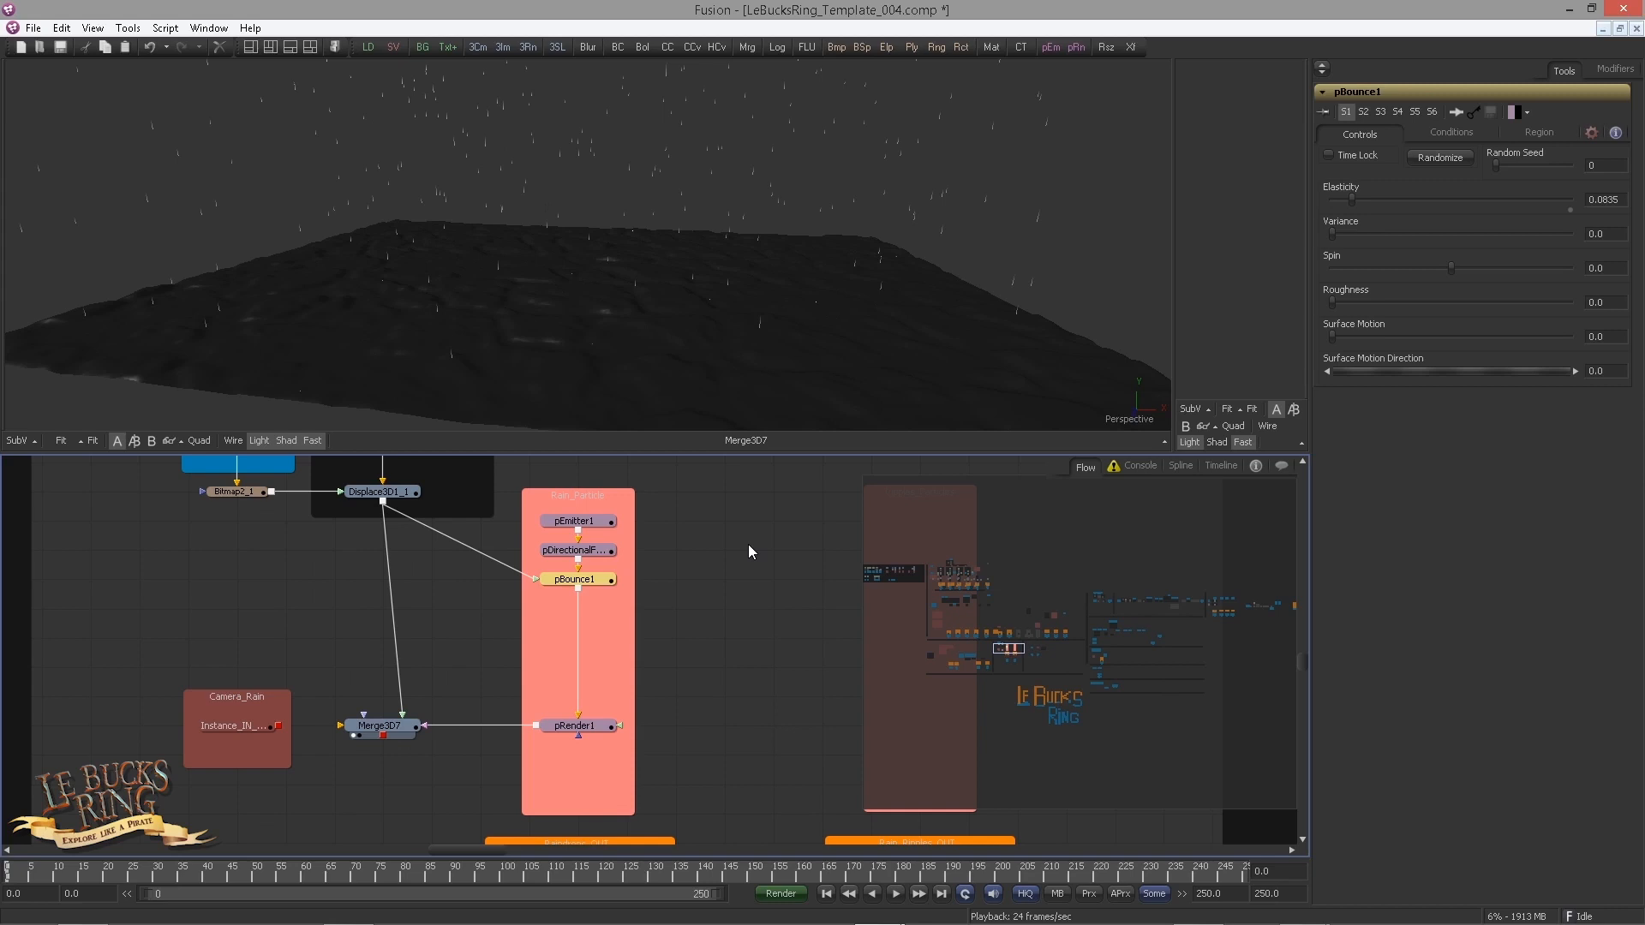
click(748, 543)
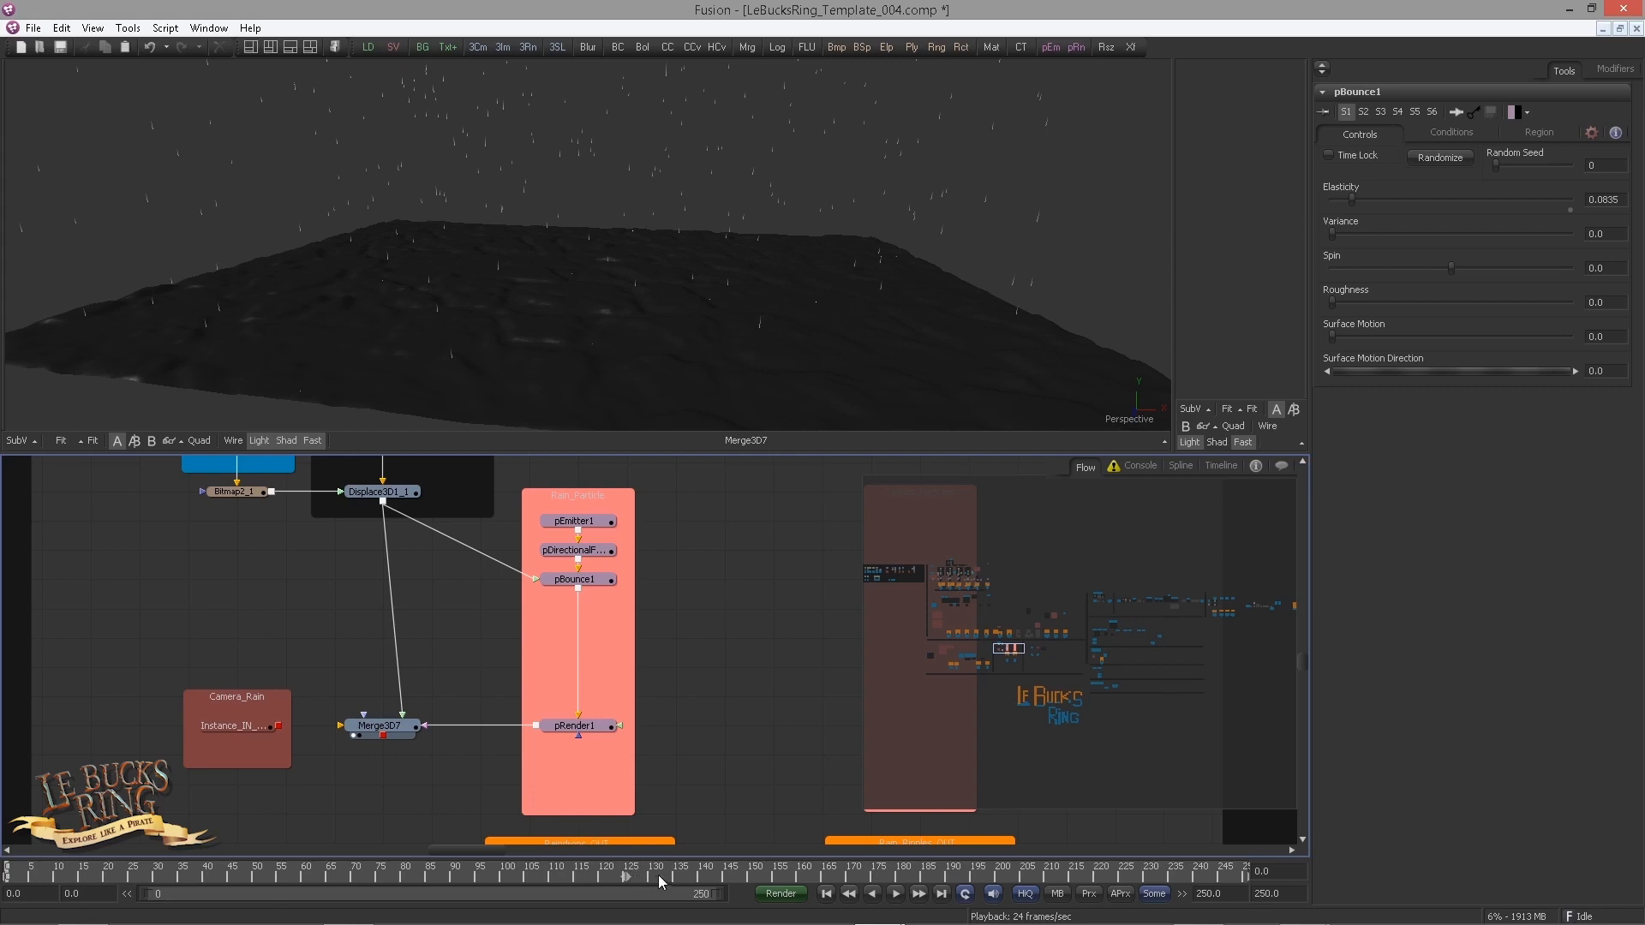
click(703, 872)
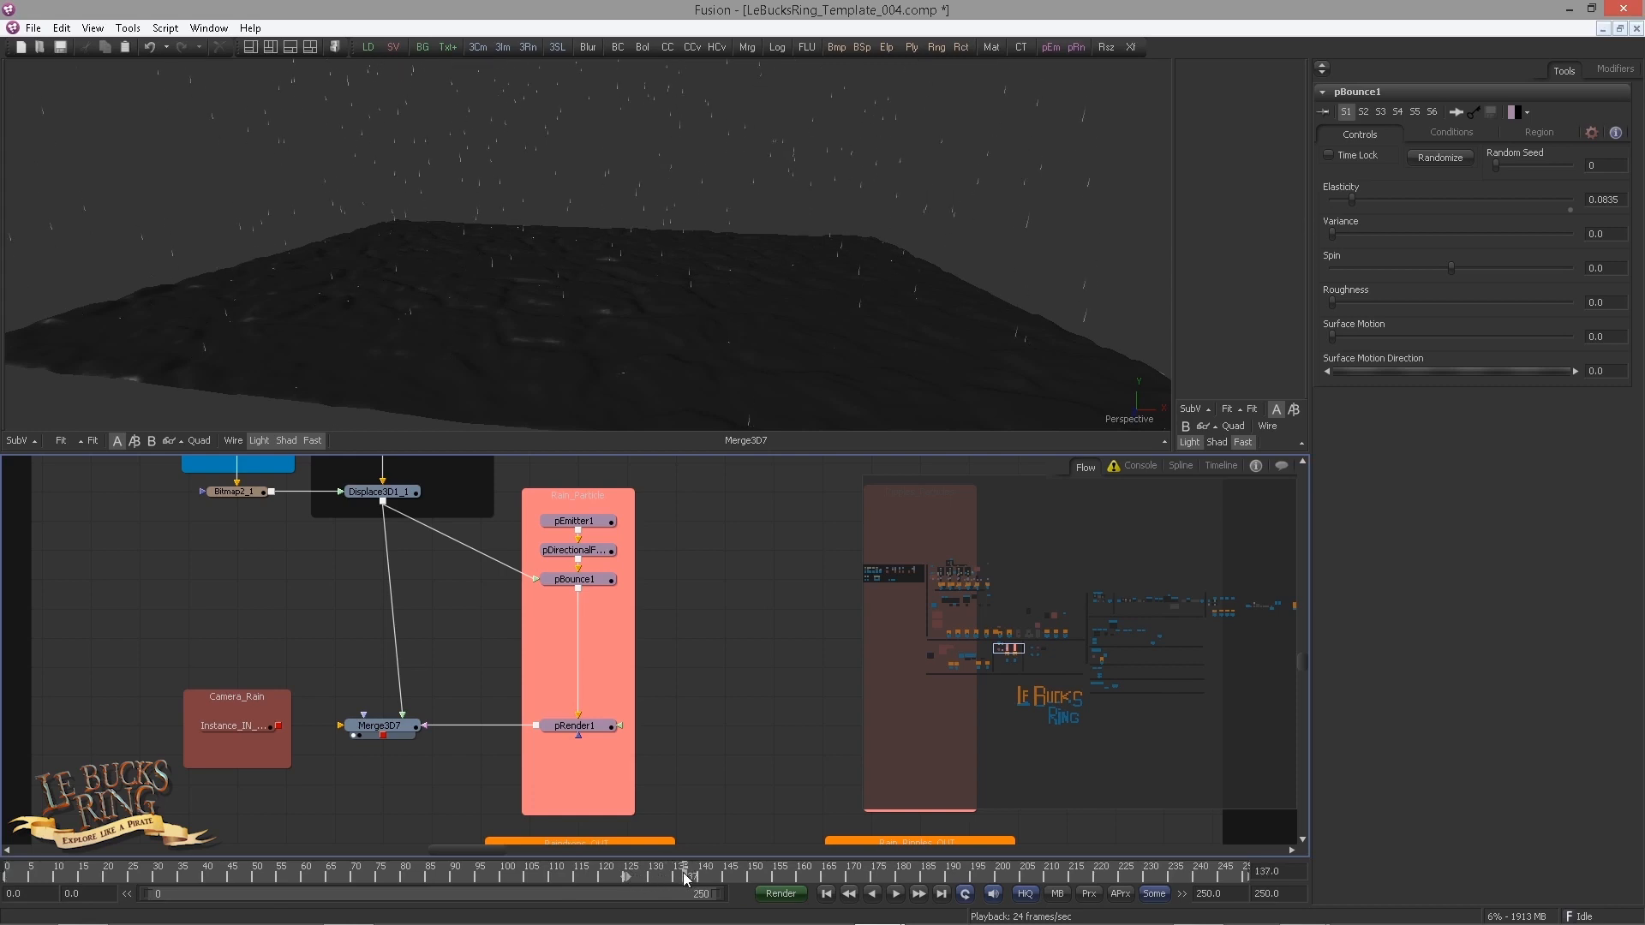
Step: Return to the first frame, add a pSpawn tool between pBounce1 and pRender1, and play the animation
click(598, 588)
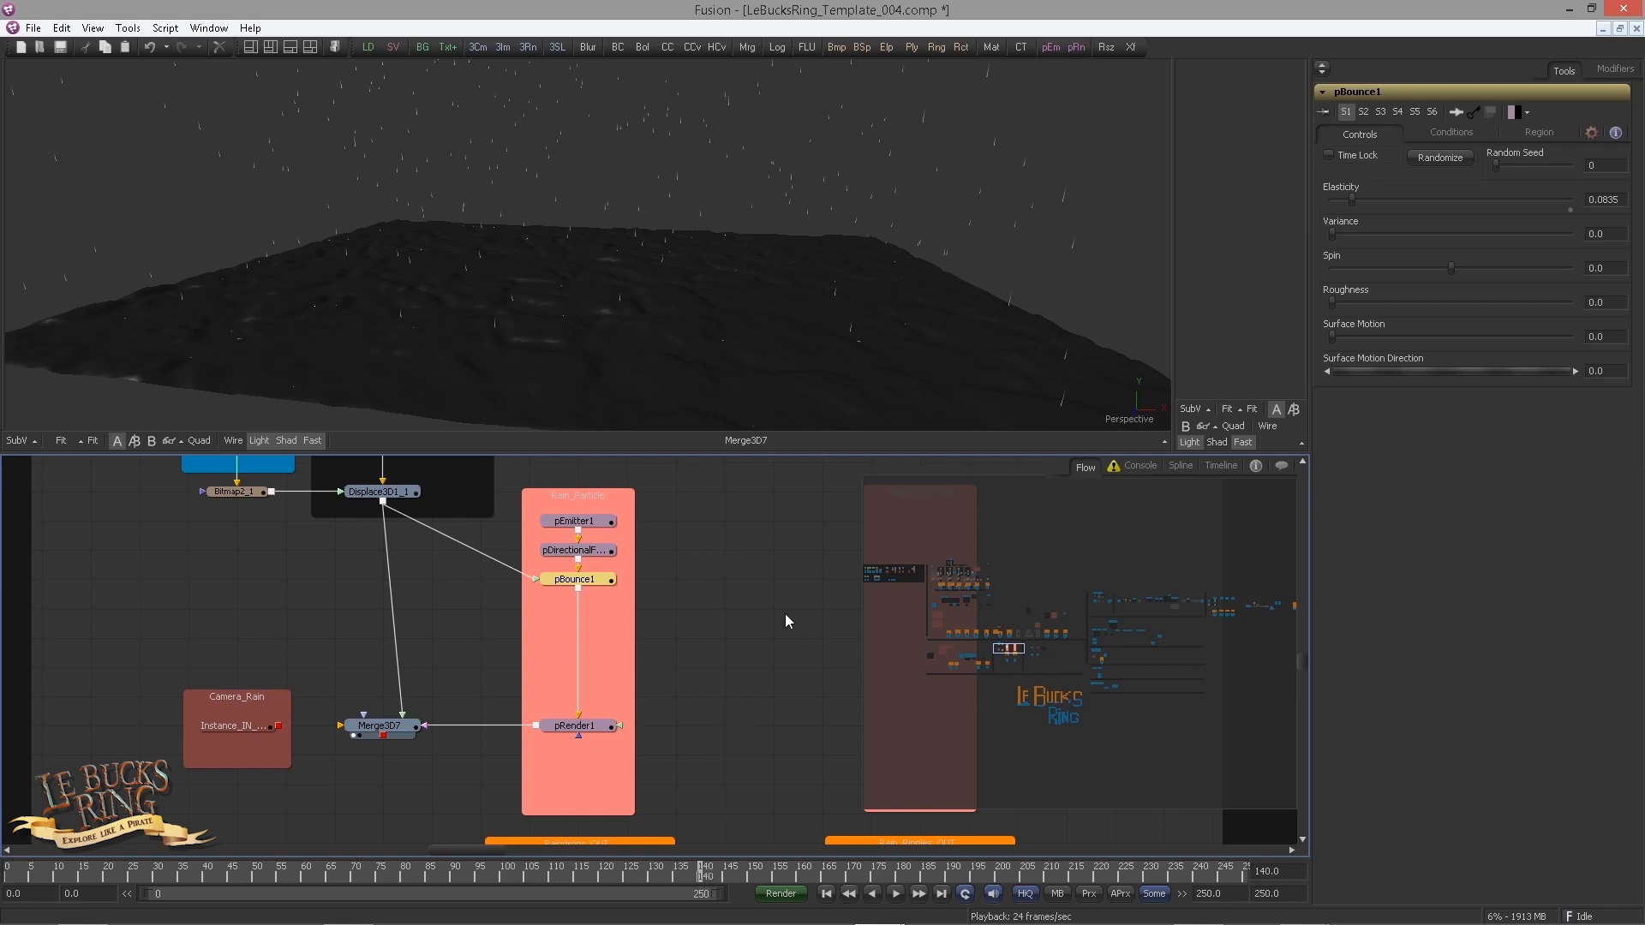
click(824, 894)
click(743, 606)
click(600, 582)
key(ctrl+space)
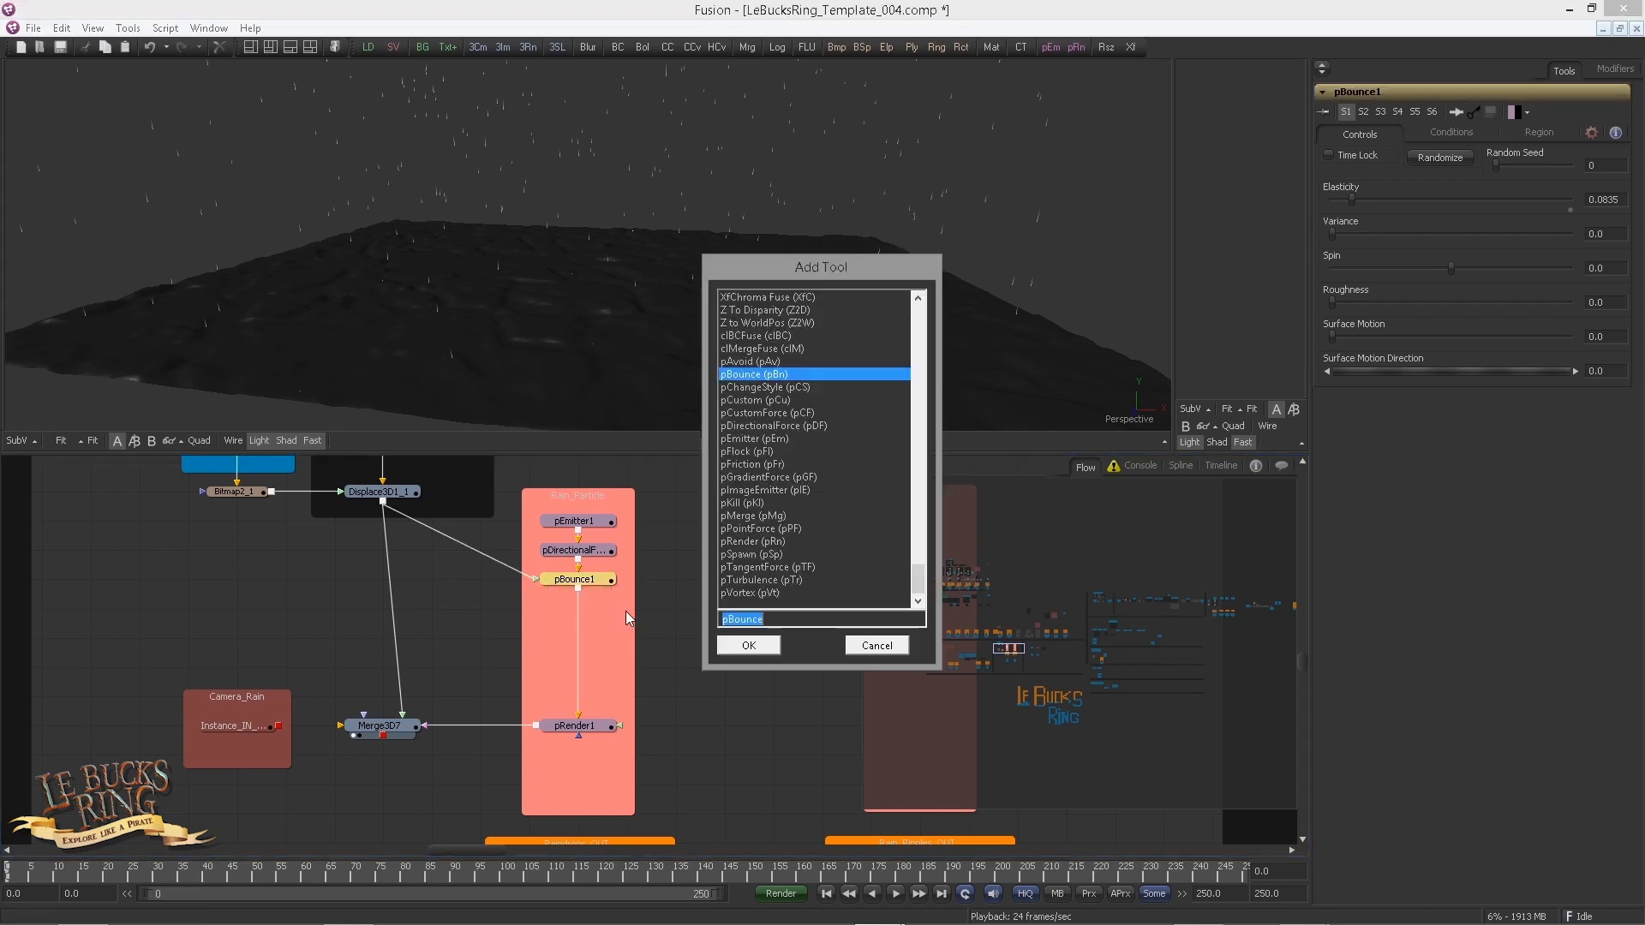
text(pSp)
key(Return)
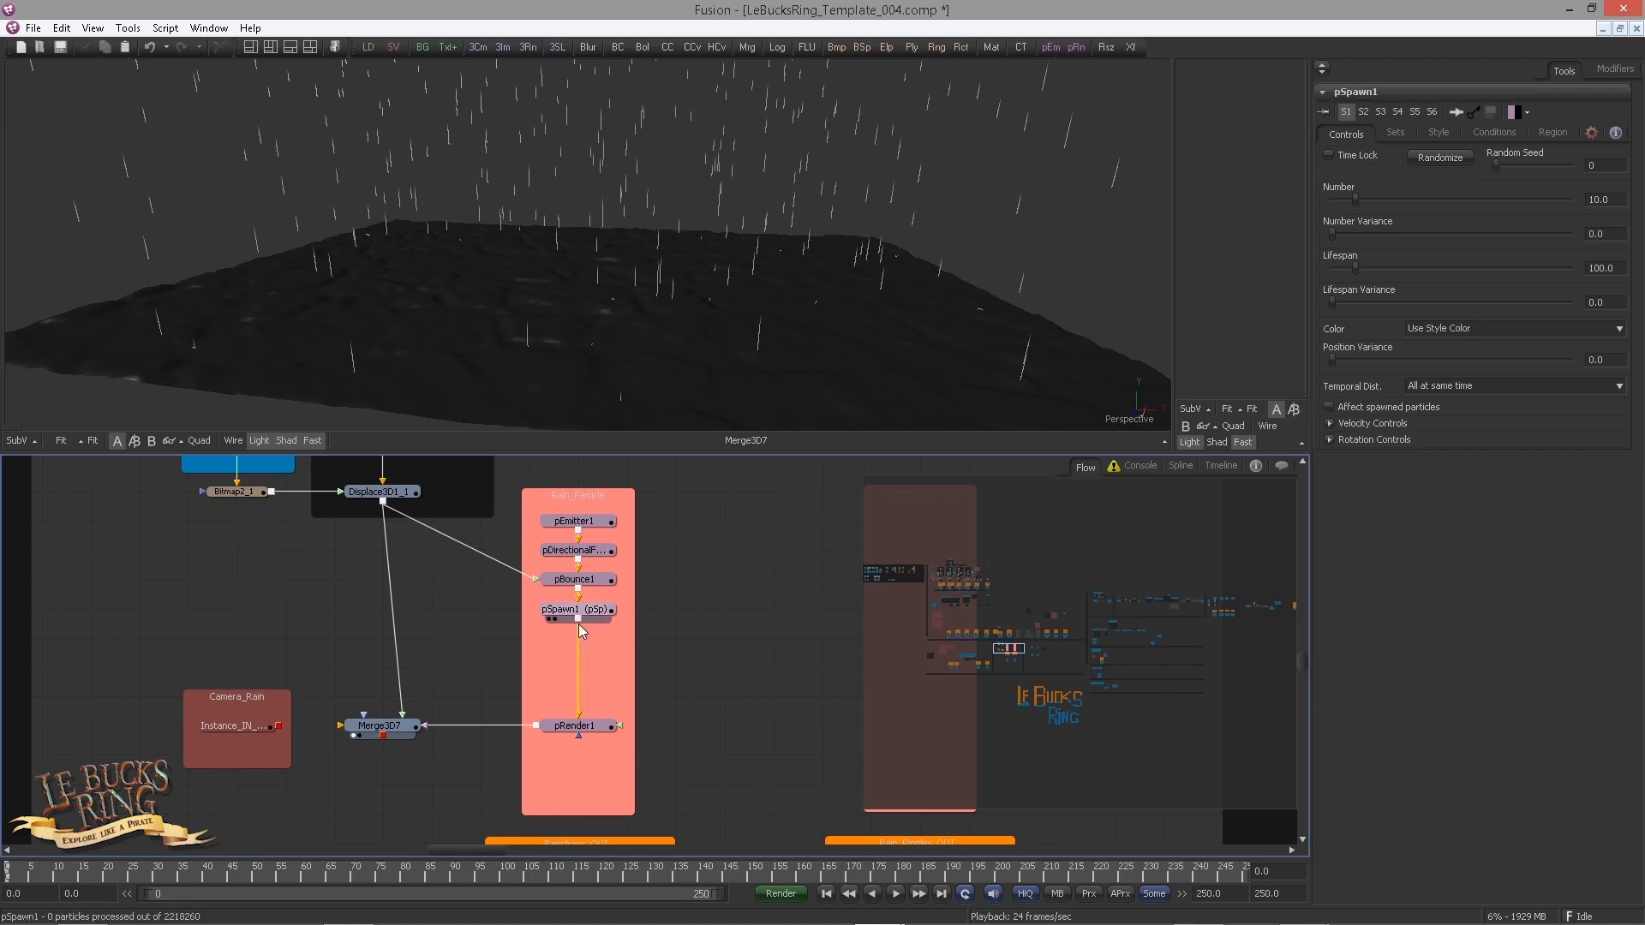
click(895, 894)
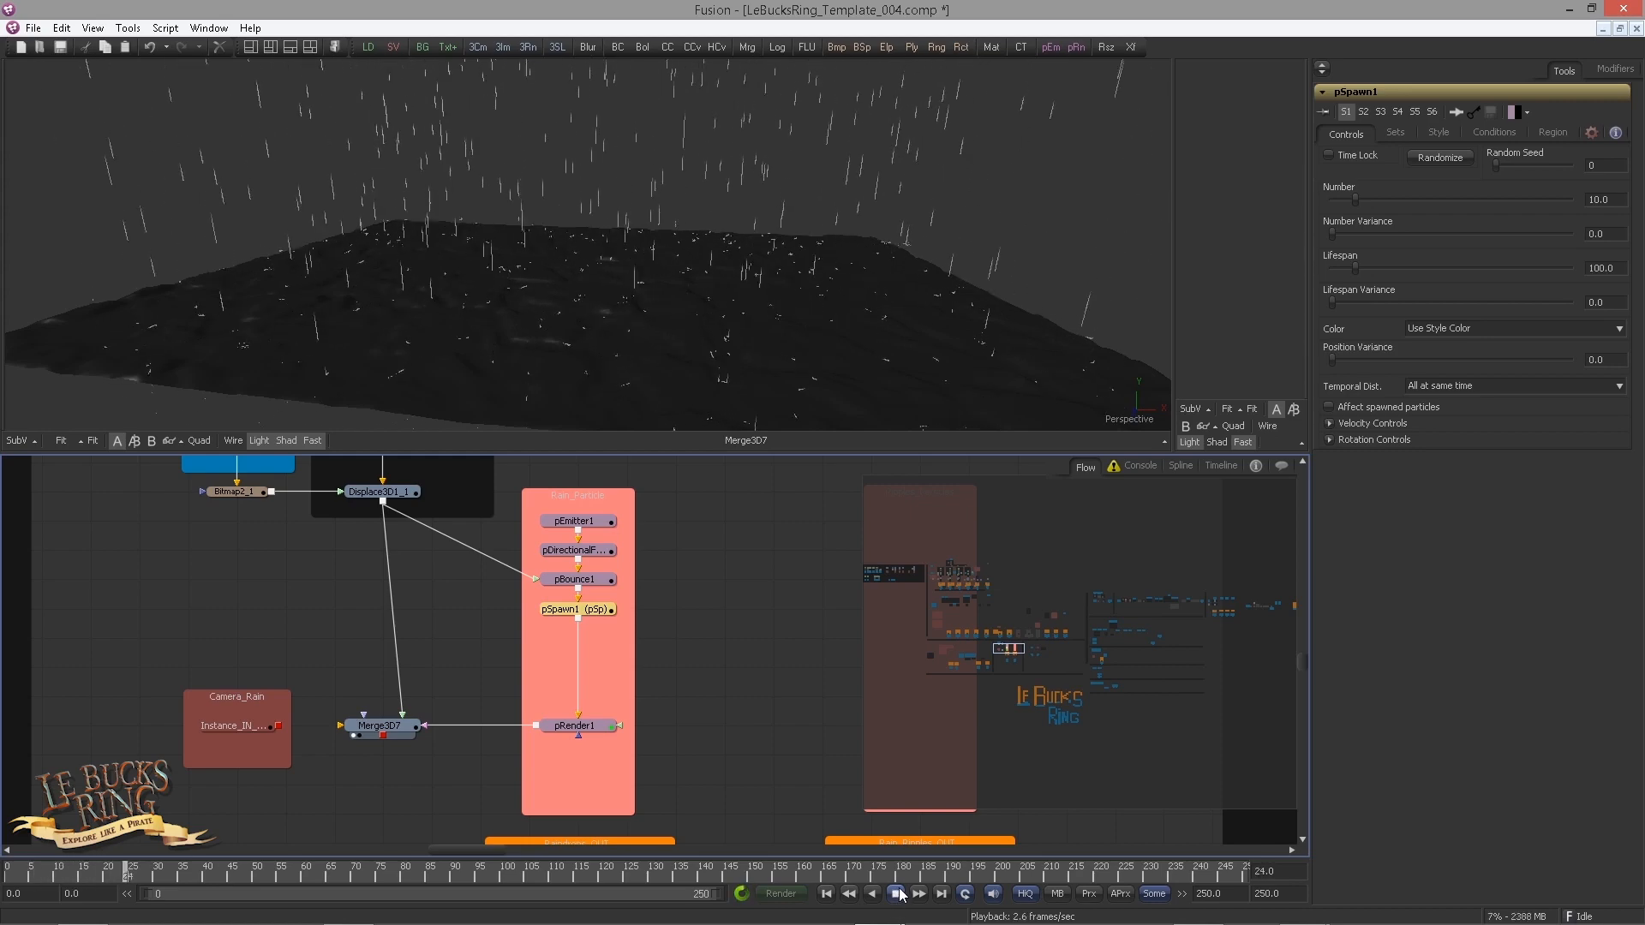
click(897, 893)
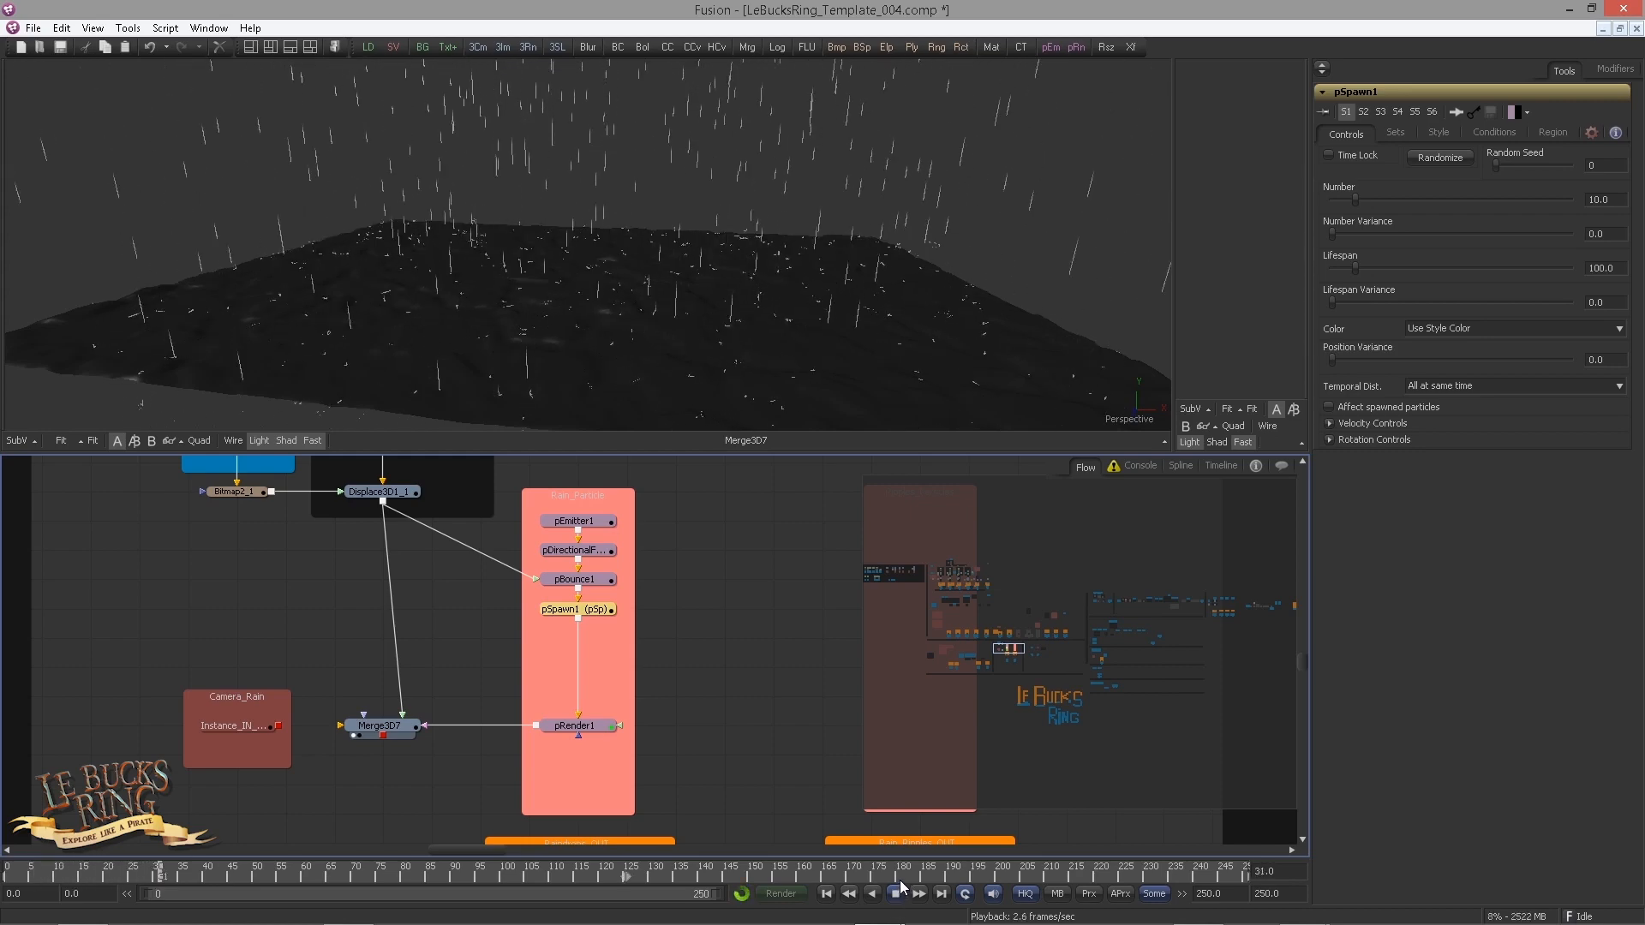
Step: Colour pSpawn1's spawned particles pure red, with green and blue at 0.0, so they stand out from the rain
click(791, 579)
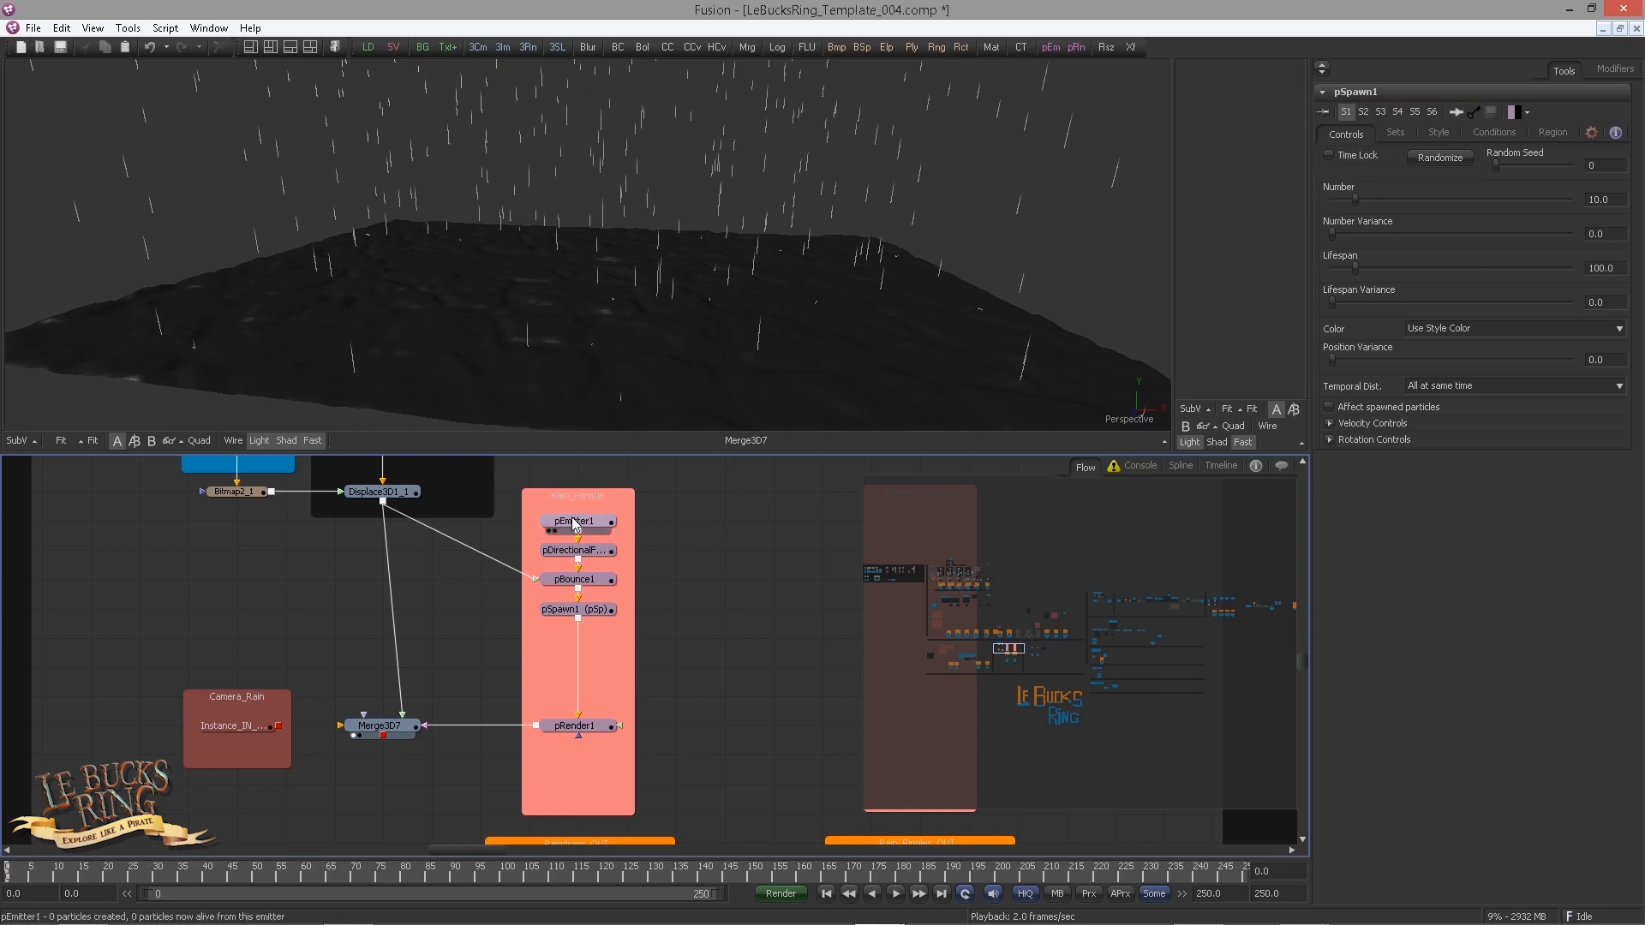
click(590, 615)
click(1439, 133)
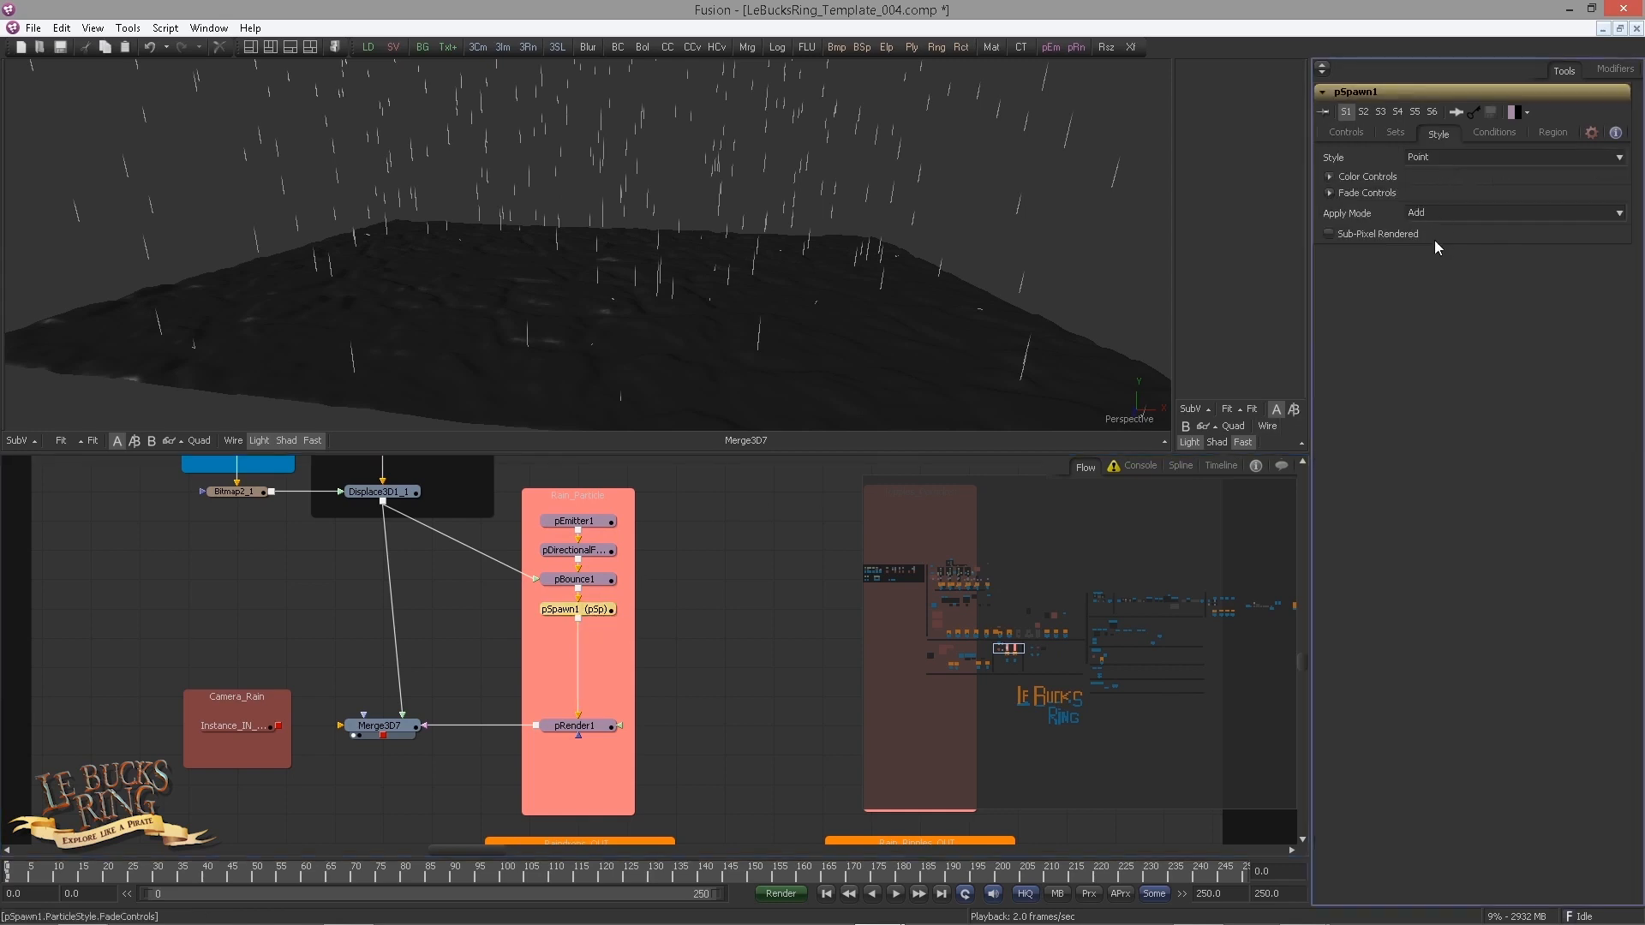
click(1330, 176)
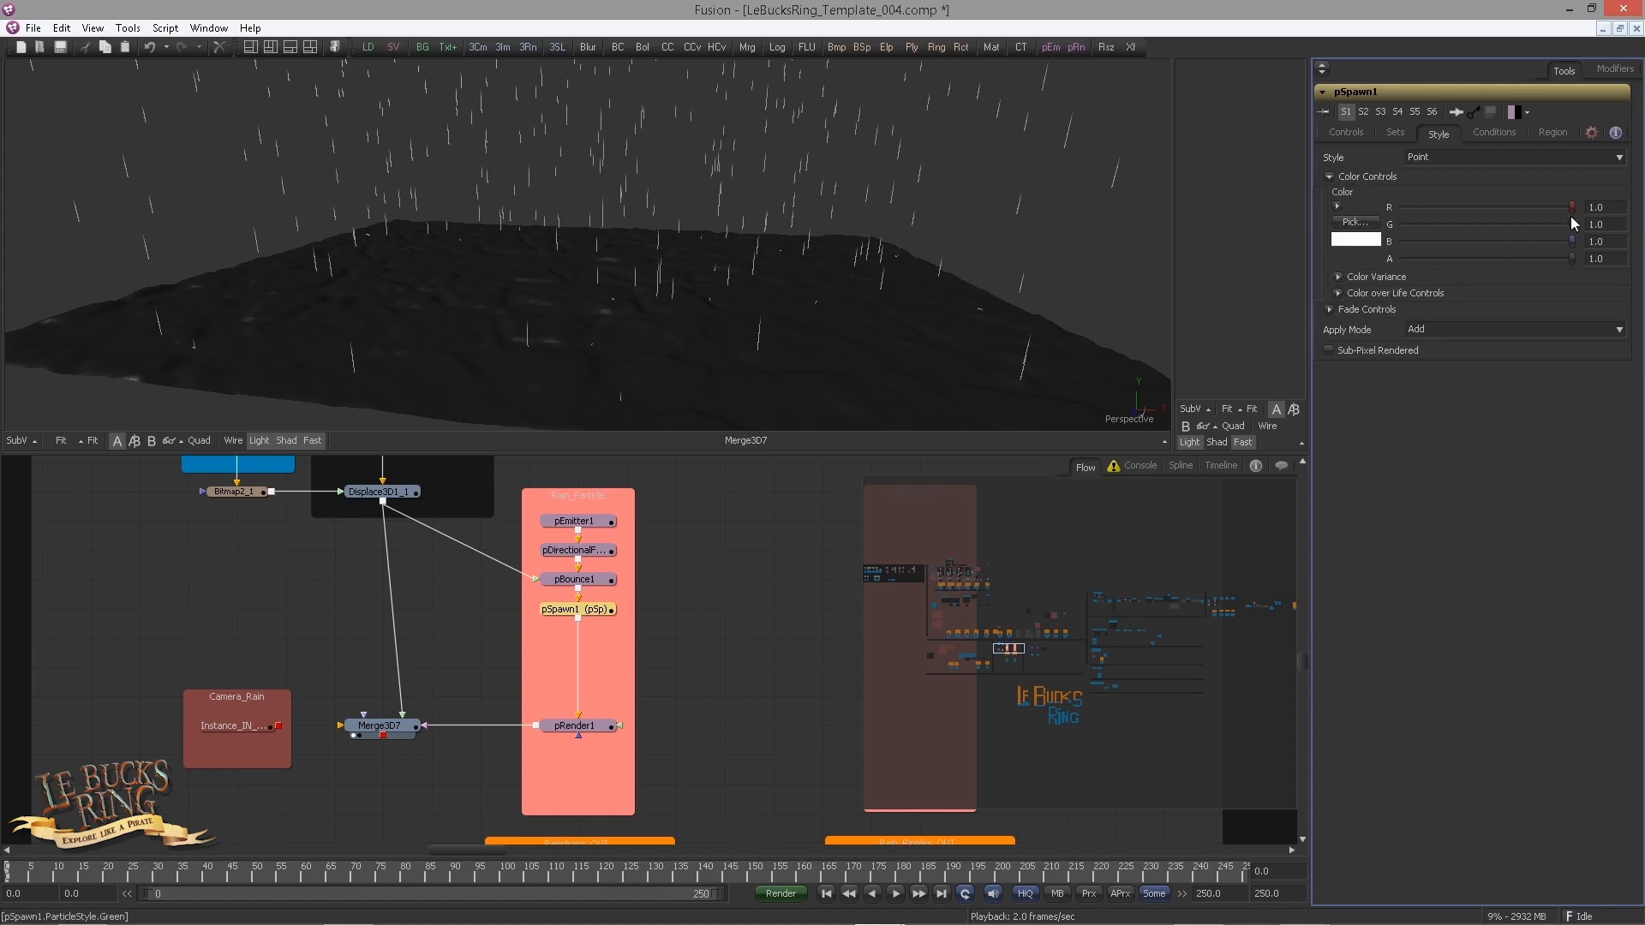
drag(1571, 222, 1403, 224)
drag(1573, 242, 1262, 237)
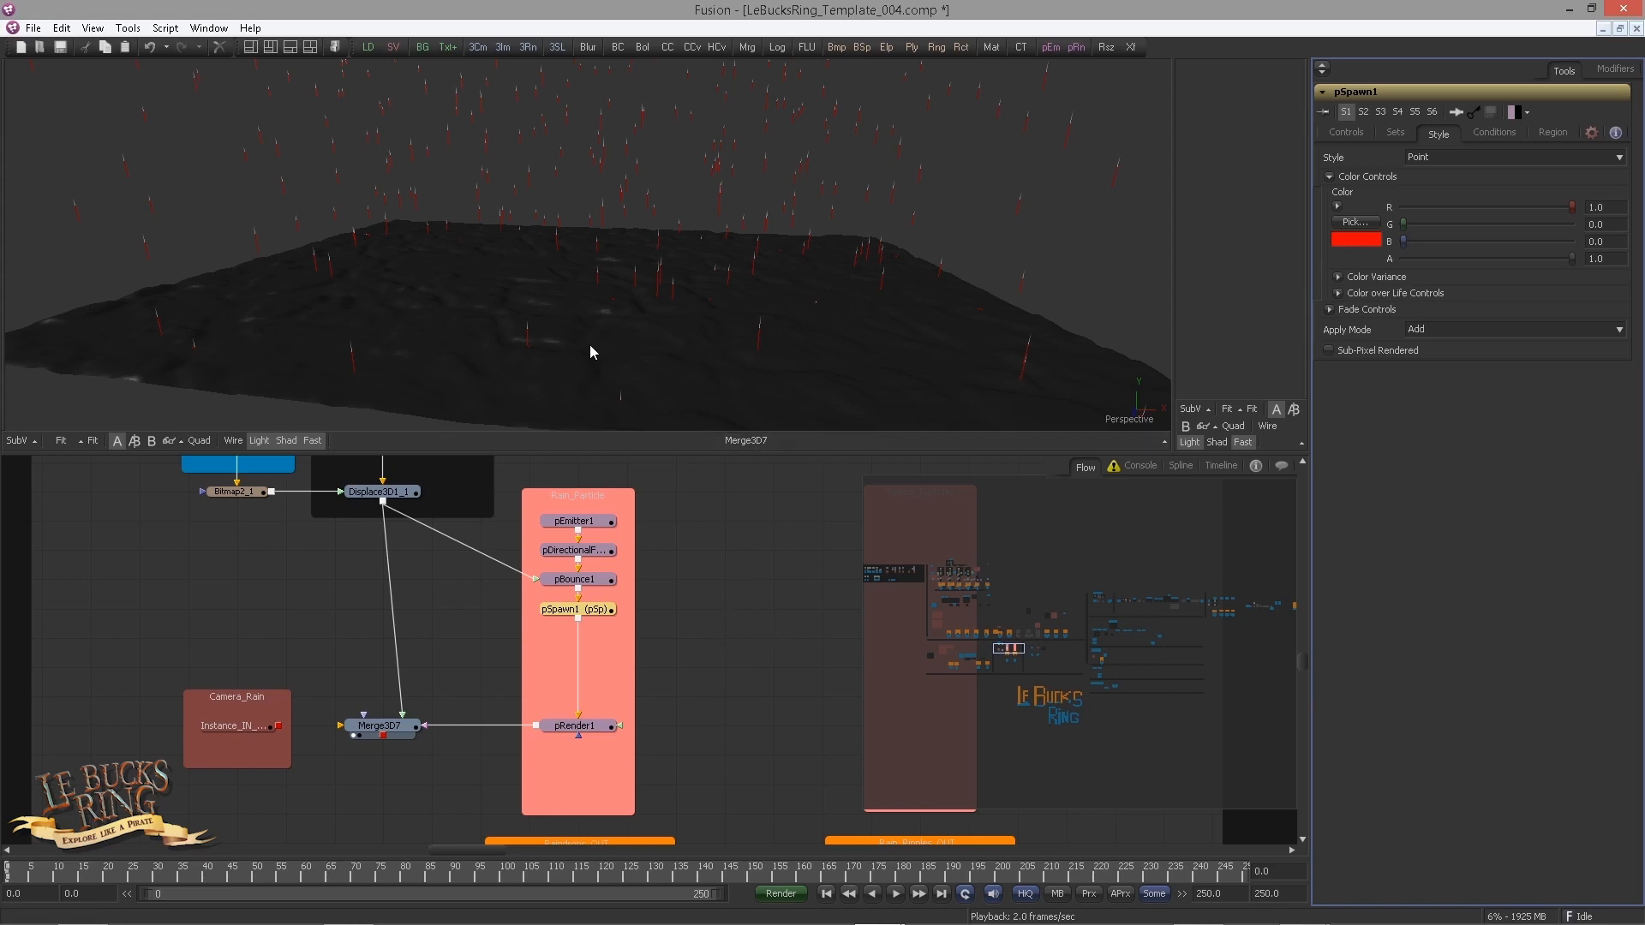
mouse_move(589, 351)
mouse_down()
mouse_move(719, 309)
mouse_move(529, 308)
mouse_move(602, 323)
mouse_up()
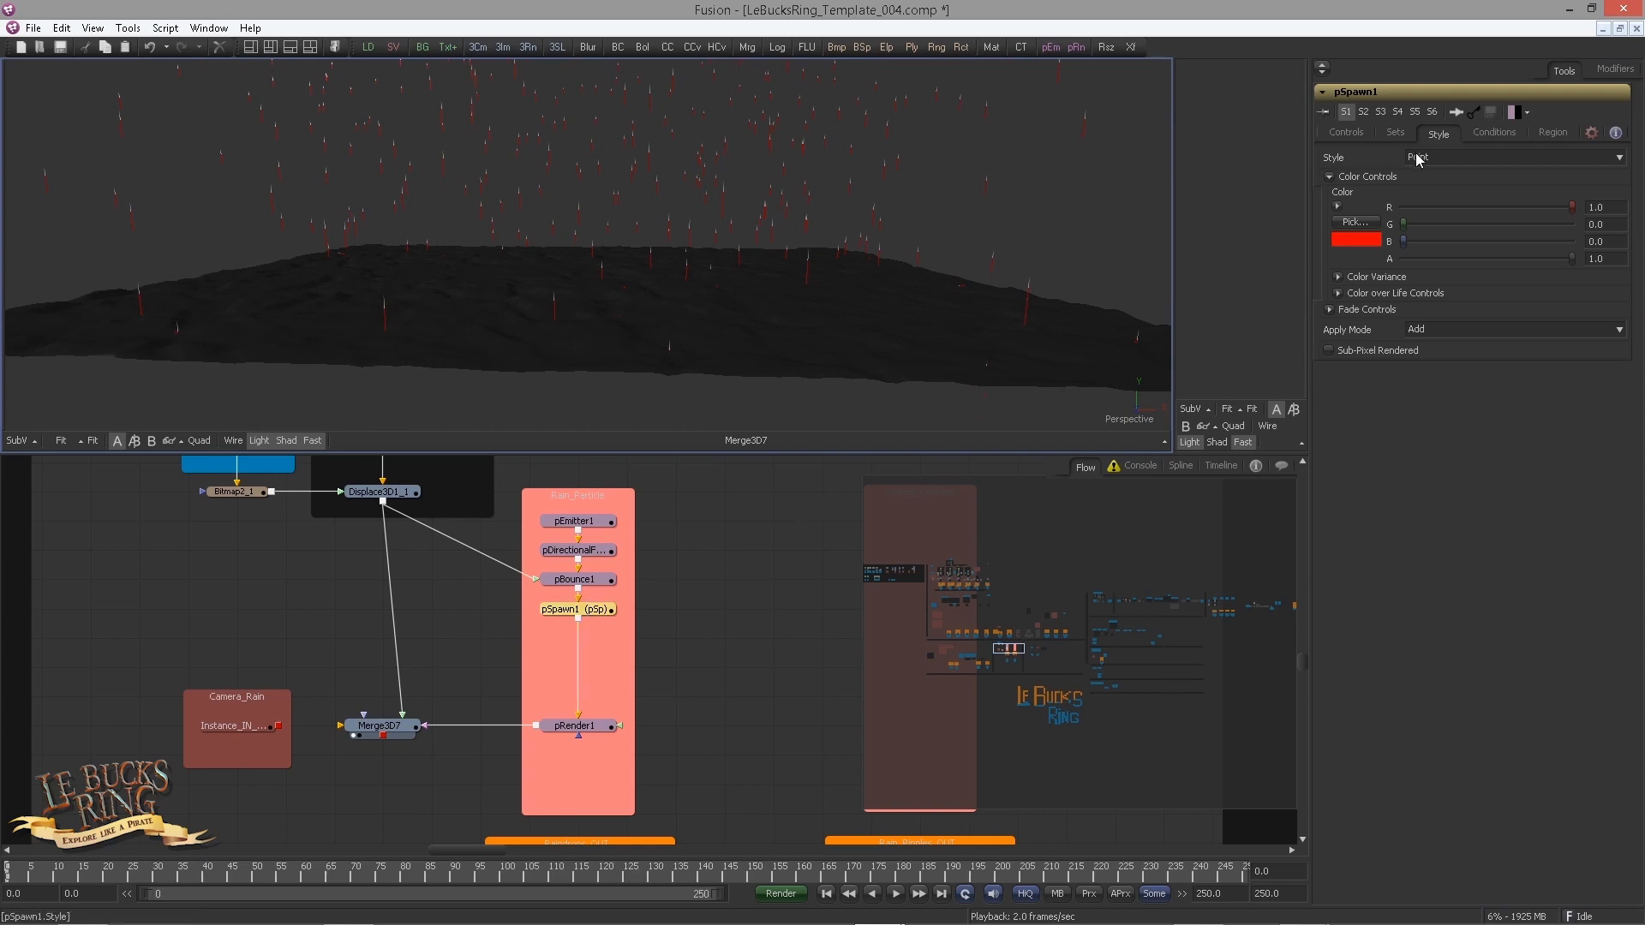
Step: Set the Start Age in pSpawn1's conditions to 0.8 and inspect the particles above the ground
click(1490, 131)
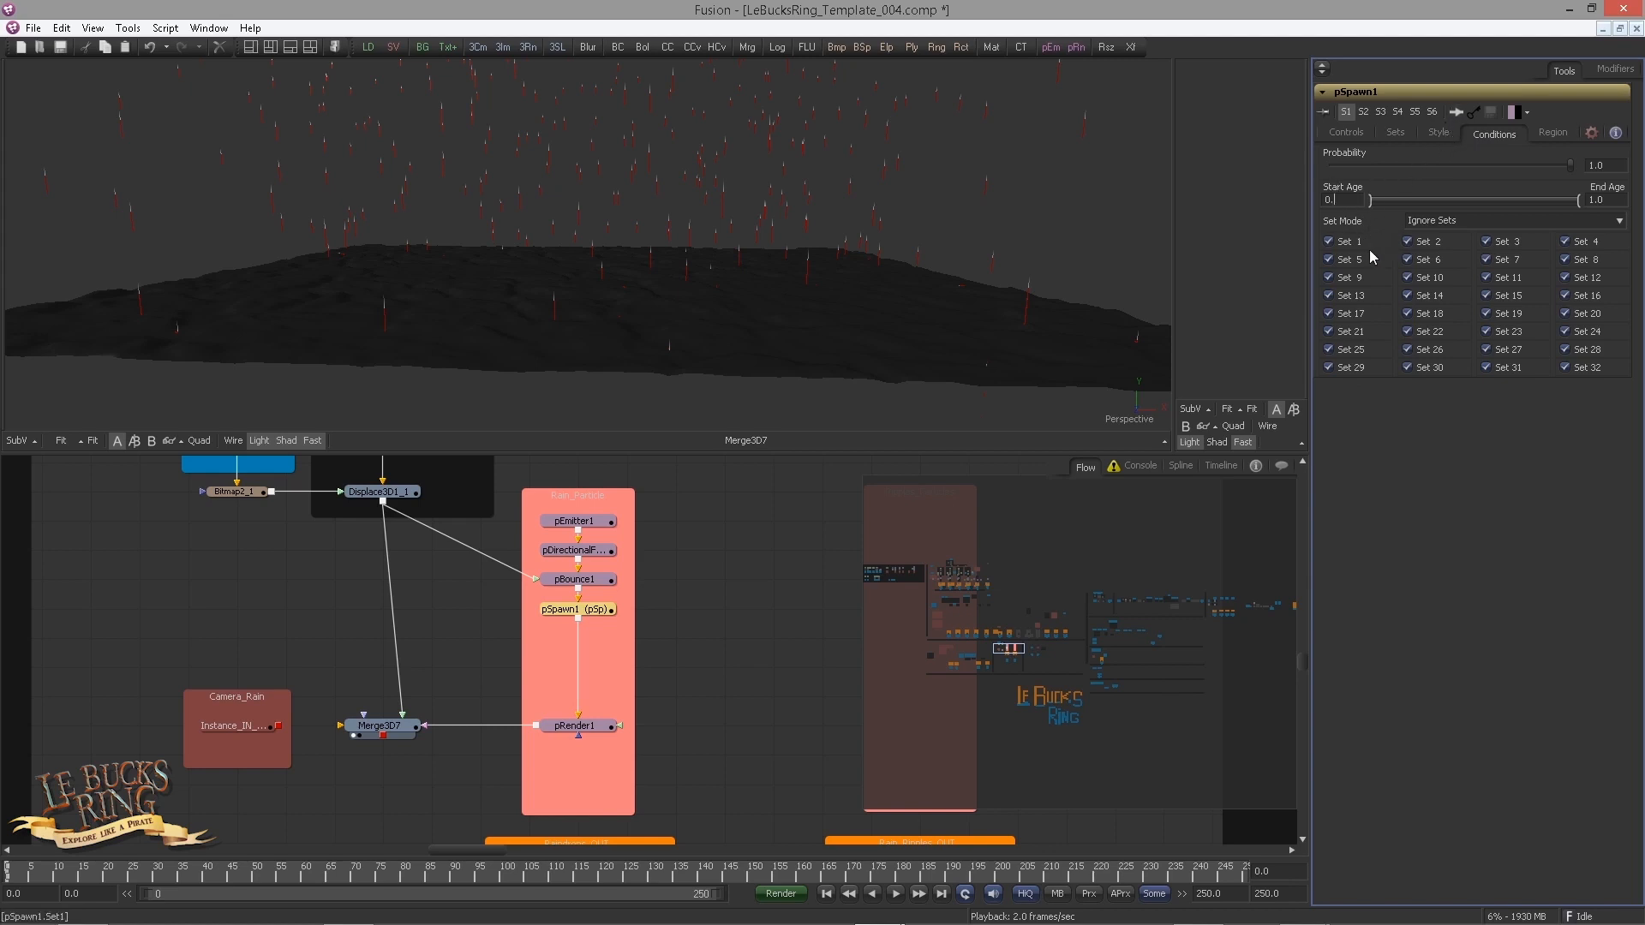
key(Return)
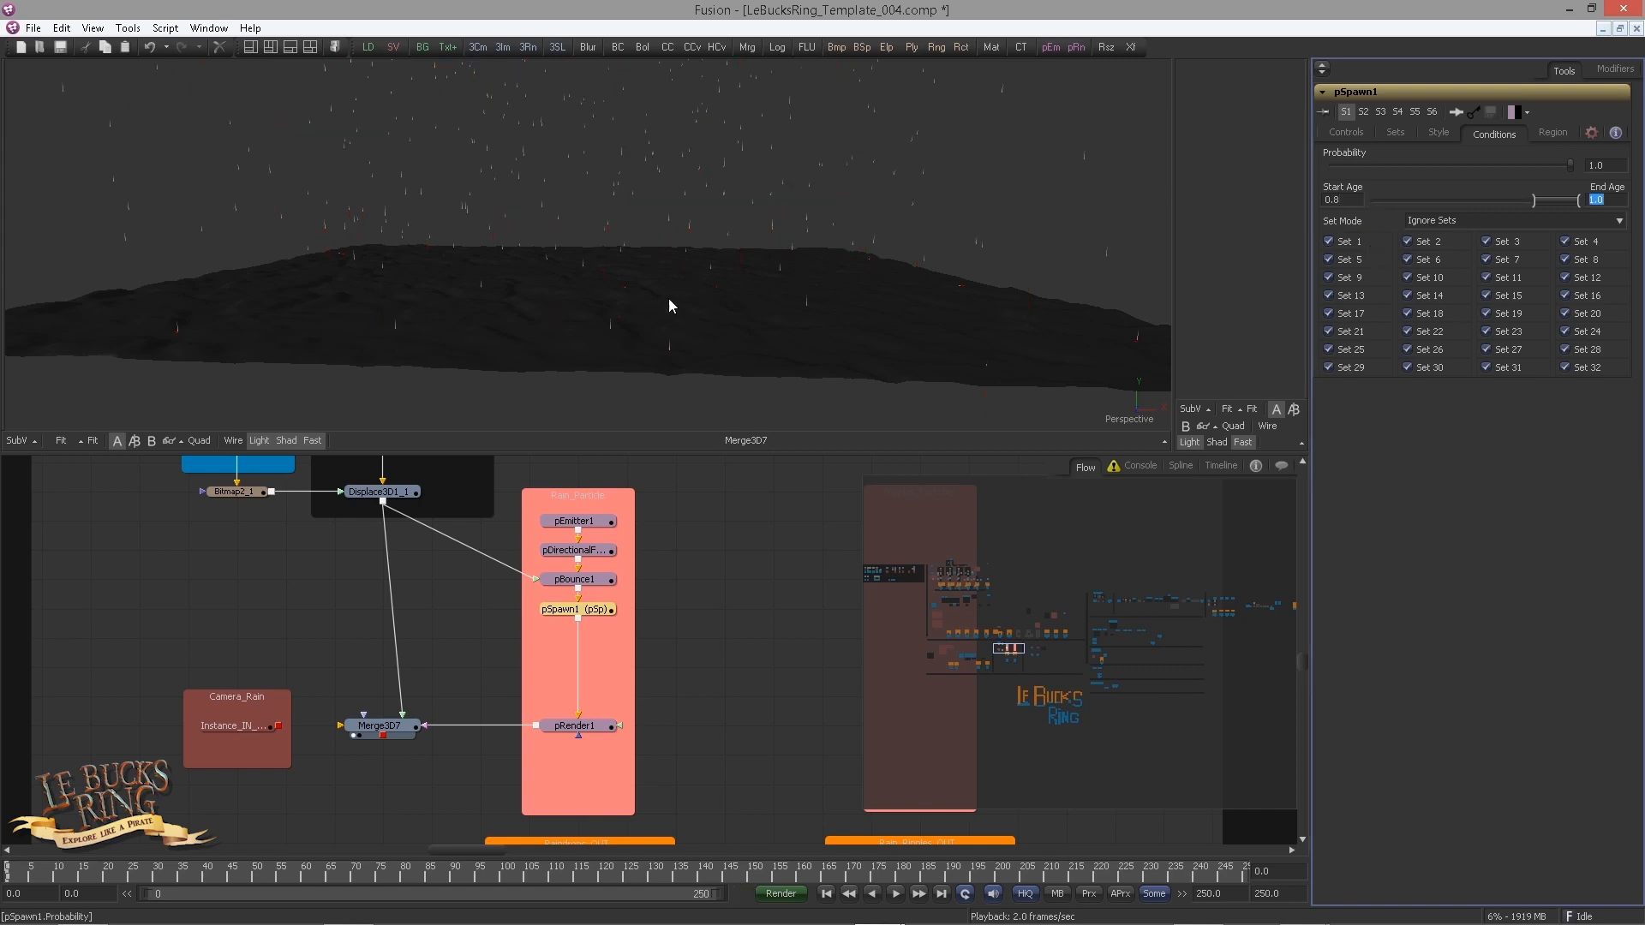
mouse_move(596, 299)
mouse_down()
mouse_move(620, 275)
mouse_move(614, 287)
mouse_up()
drag(460, 243, 600, 243)
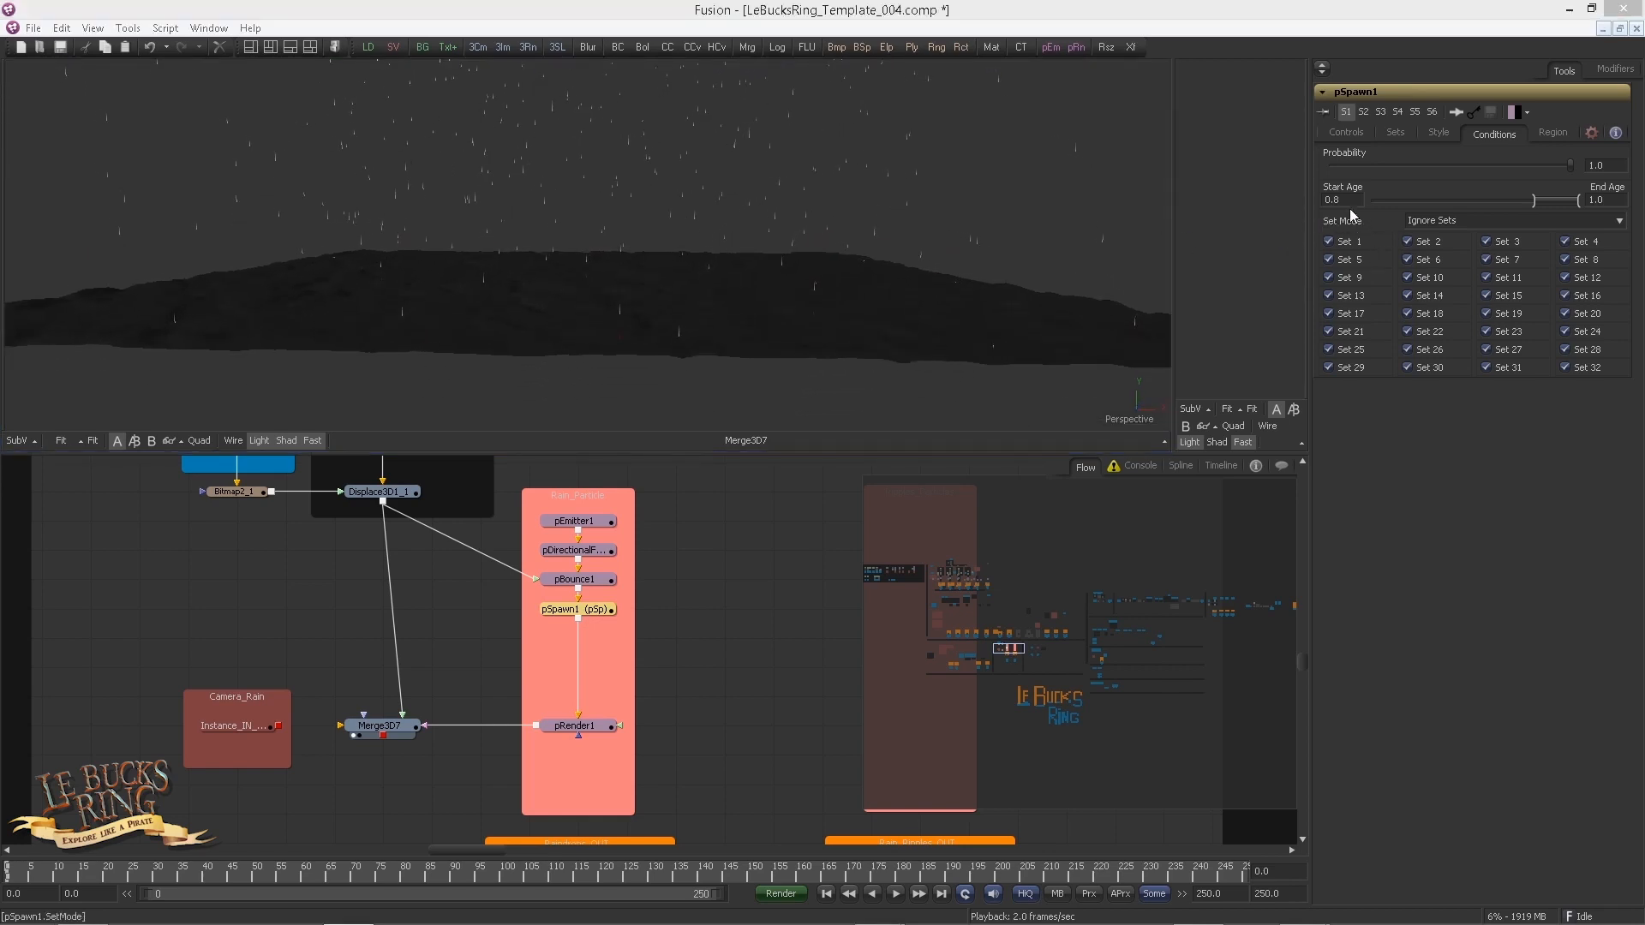
Step: Set pSpawn1's Start Age to 0.95, play the animation to check the spawning, and return to the first frame
click(1360, 224)
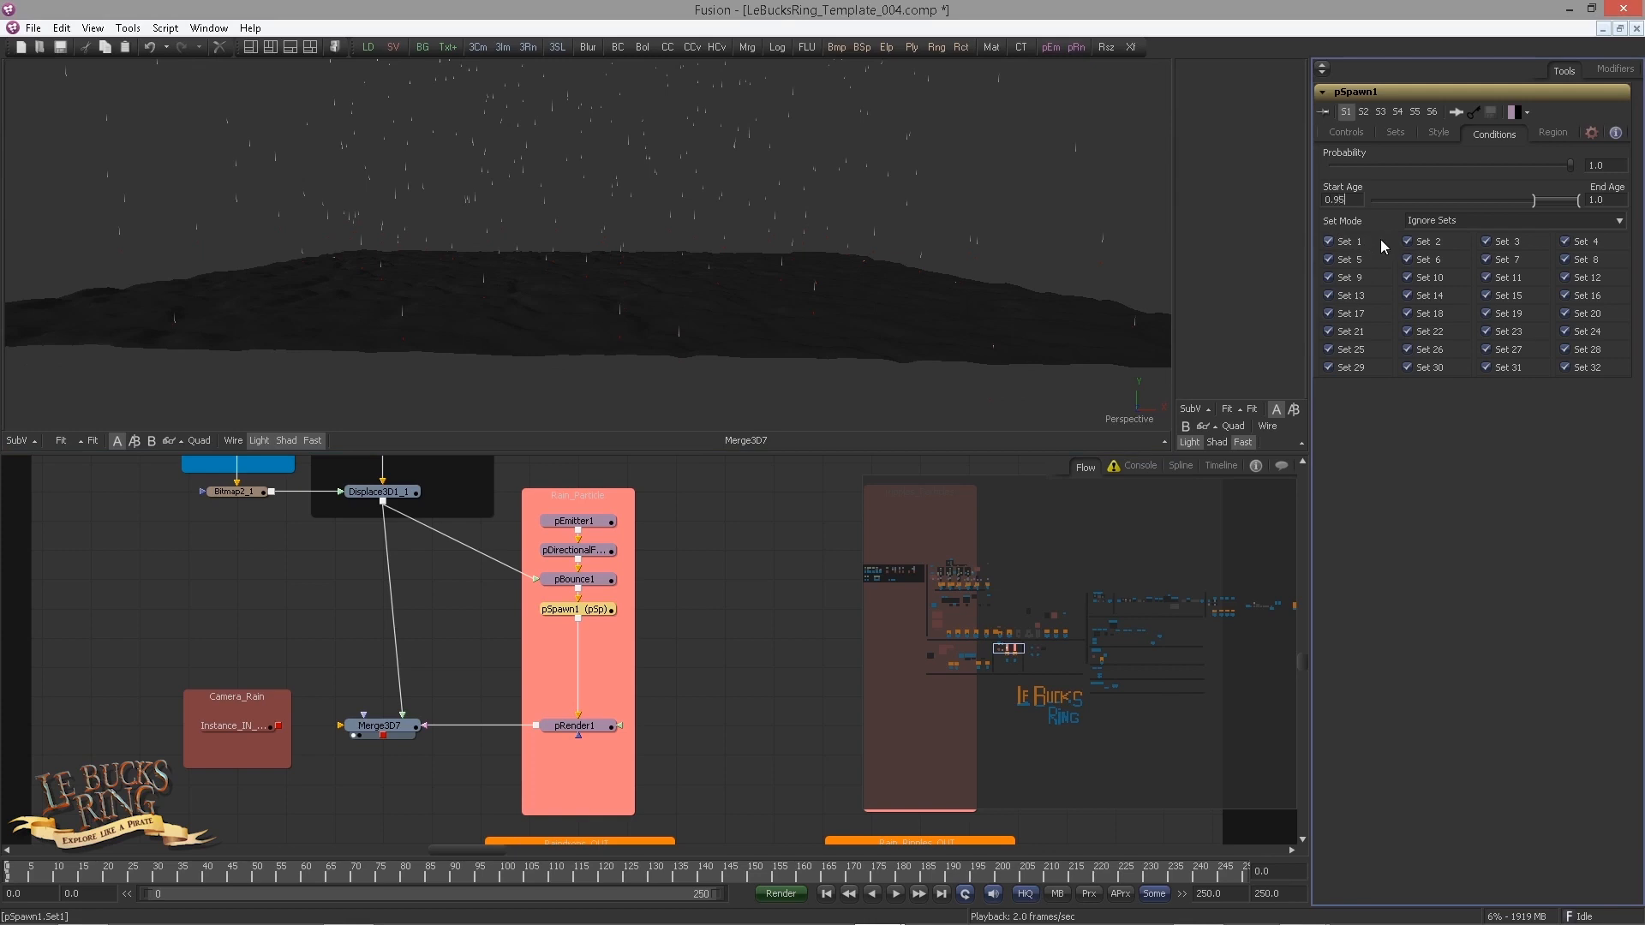
drag(639, 309, 558, 285)
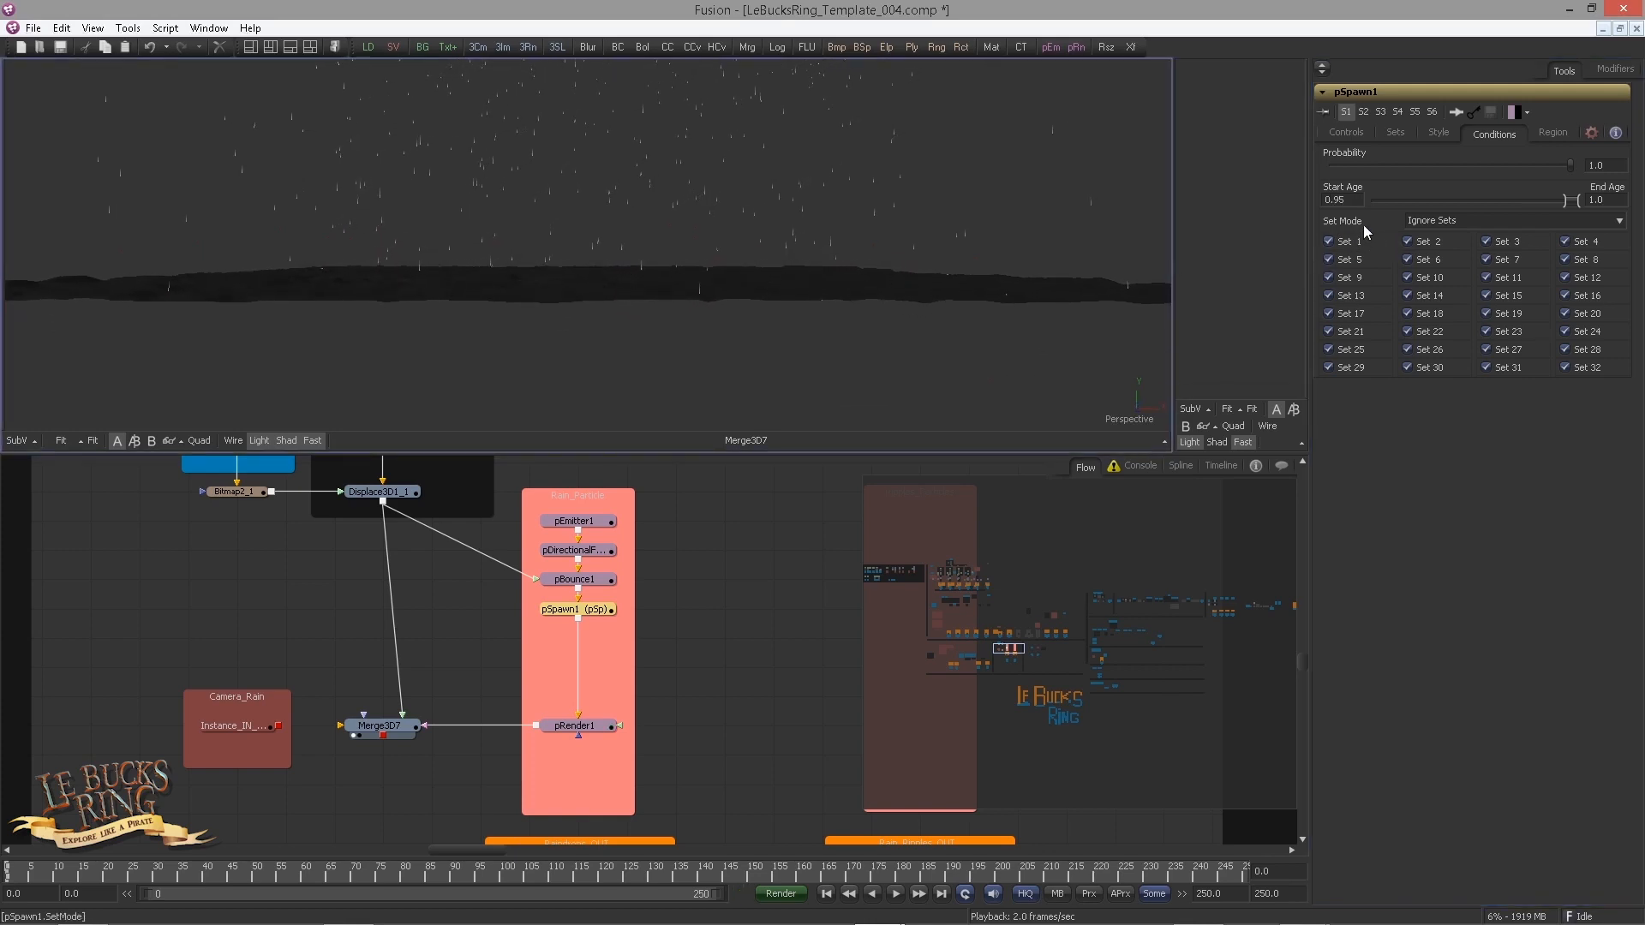
drag(754, 298, 620, 373)
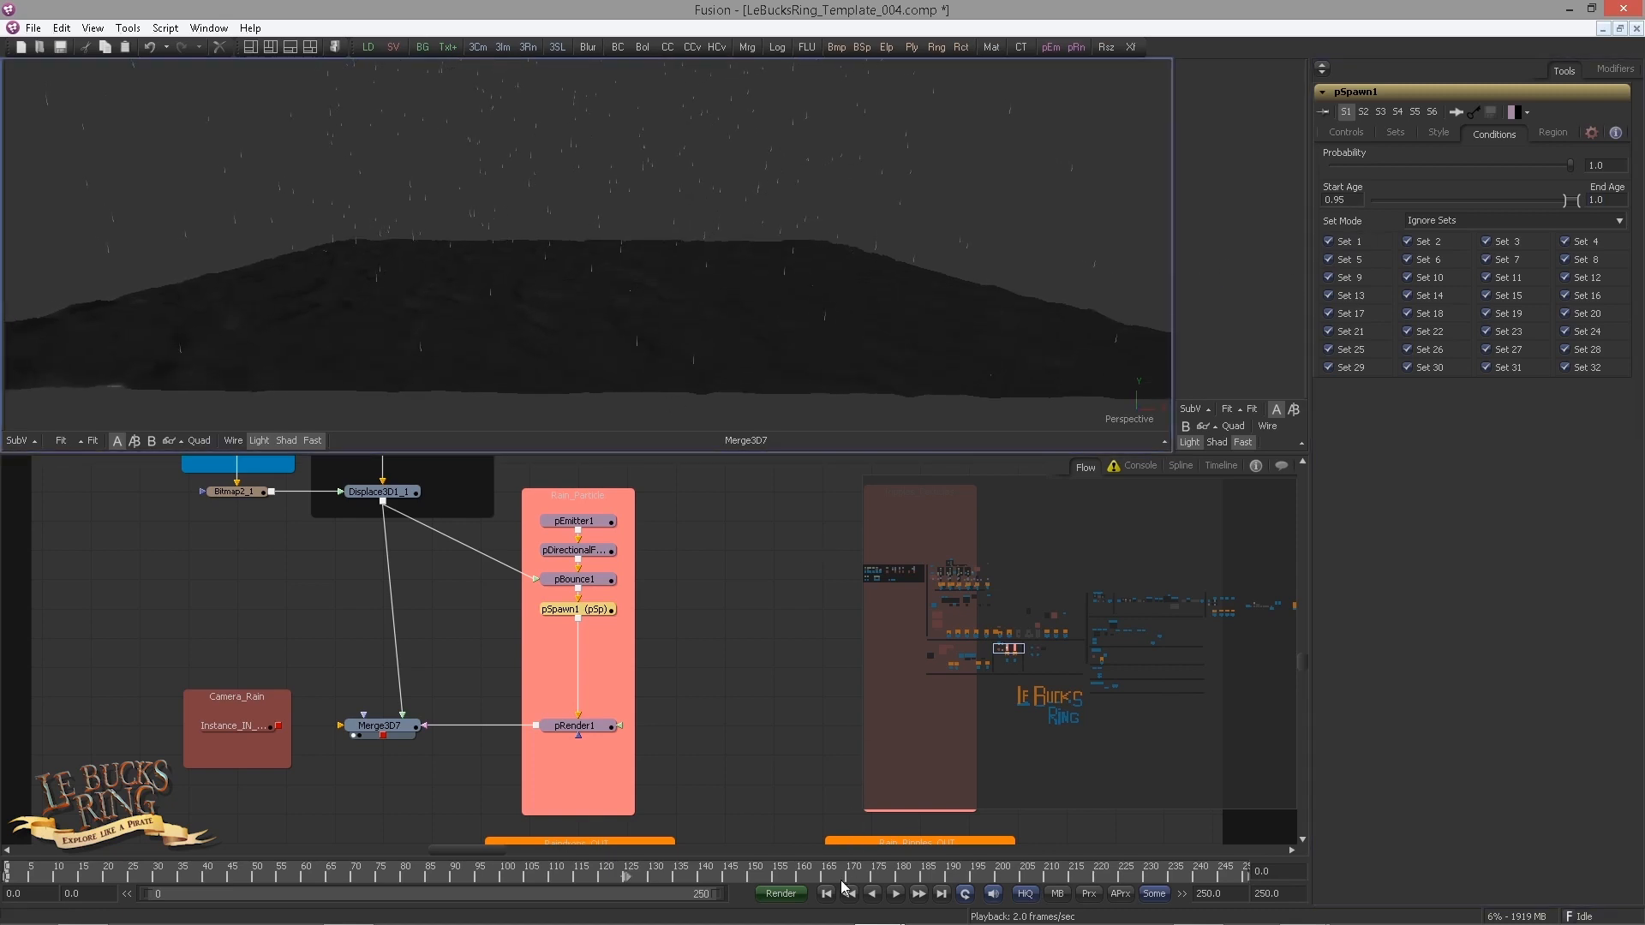
click(895, 894)
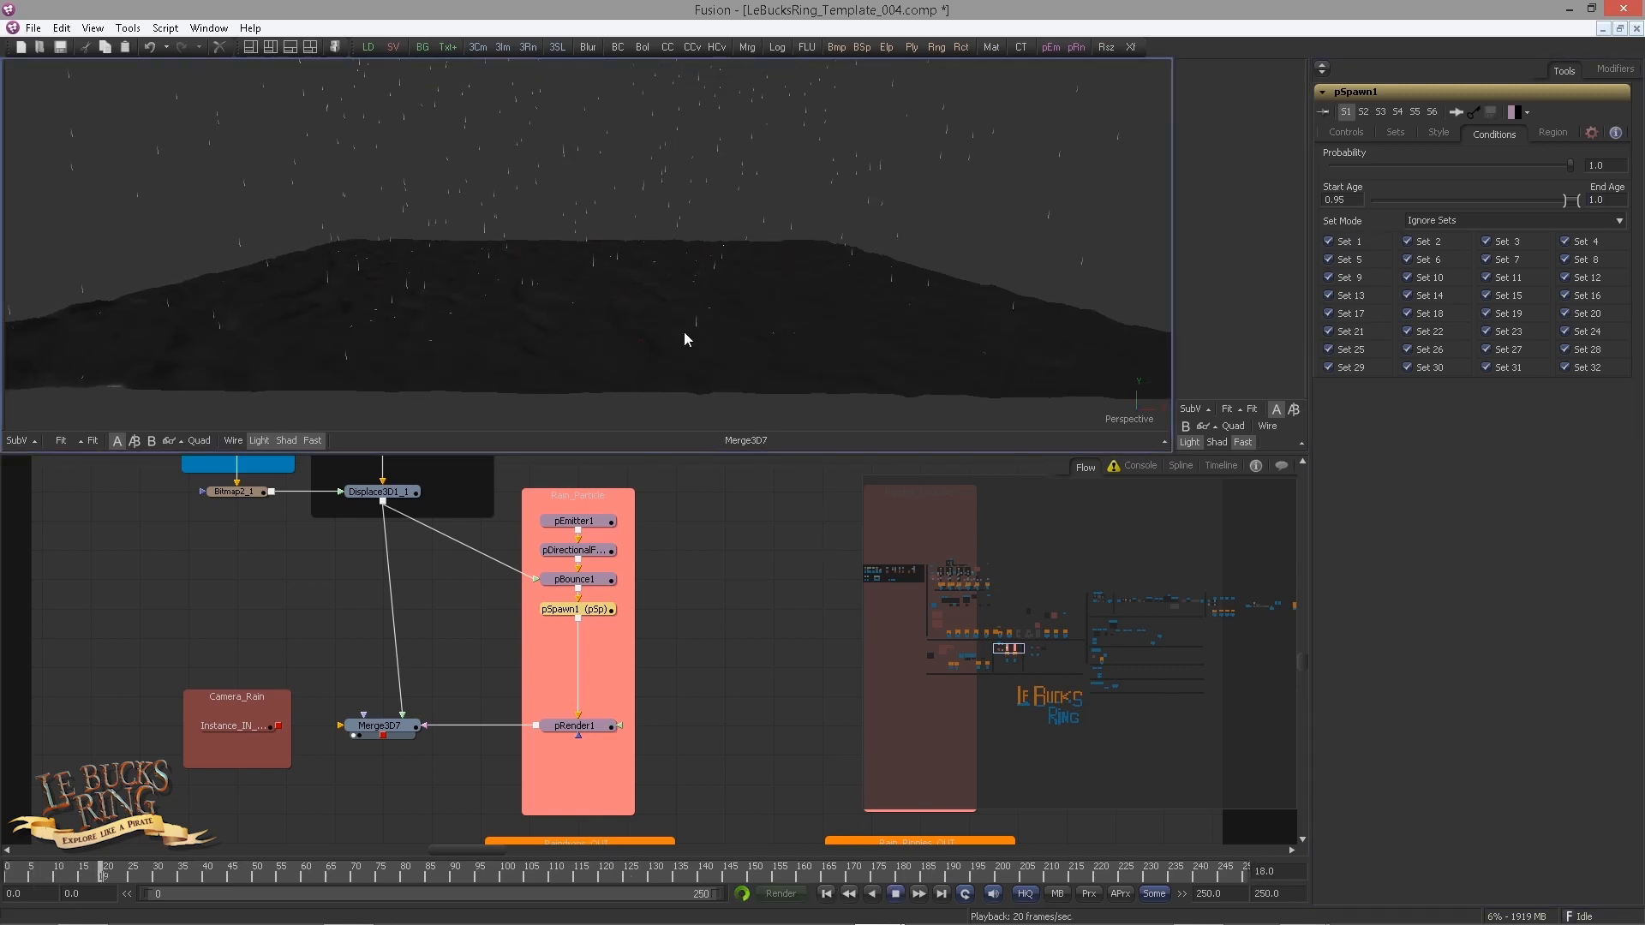
drag(635, 352, 399, 336)
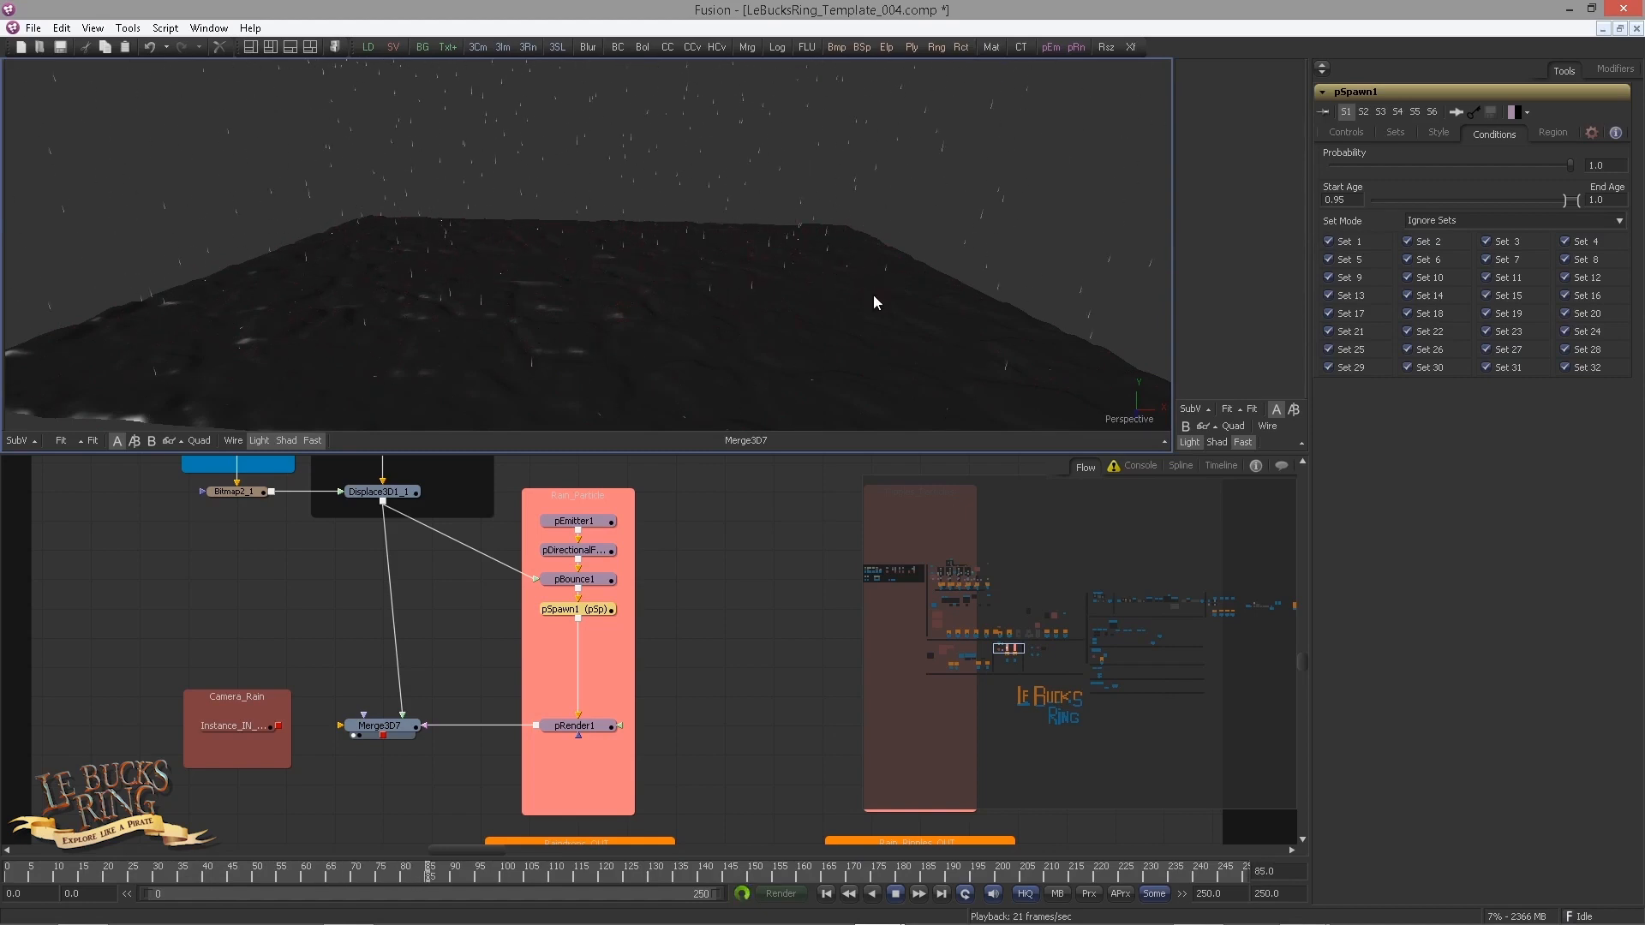
click(826, 894)
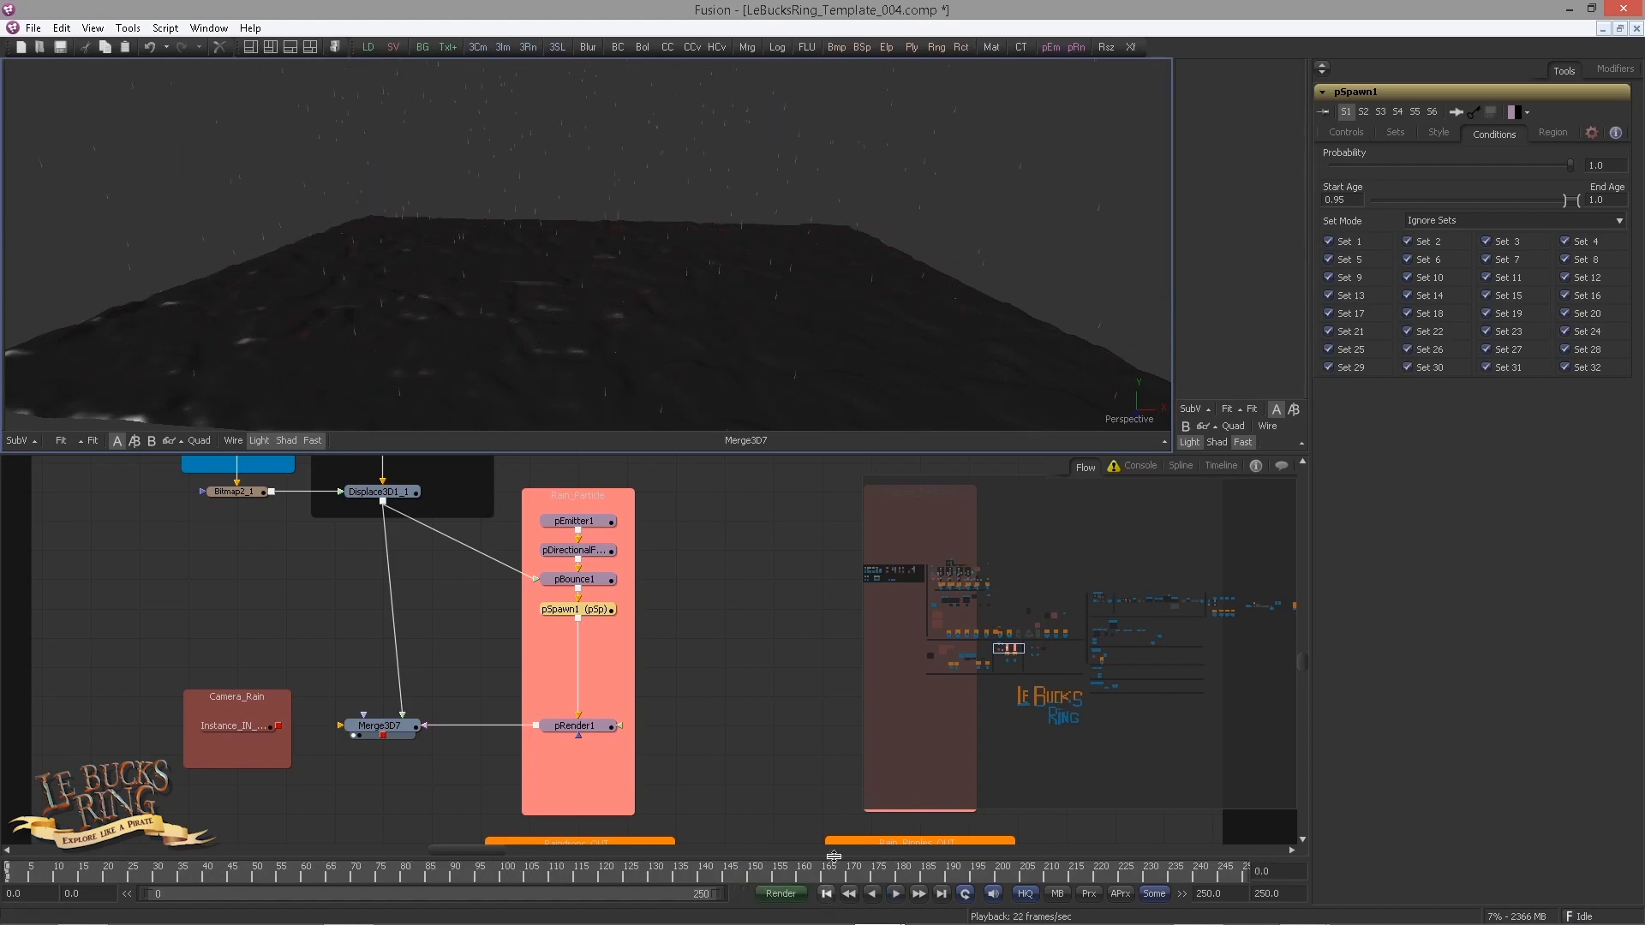
Step: Change pSpawn1's particle style to Line with Size 0.0375, Size Variance 0.055 and Size to Velocity 0.0195
click(1439, 134)
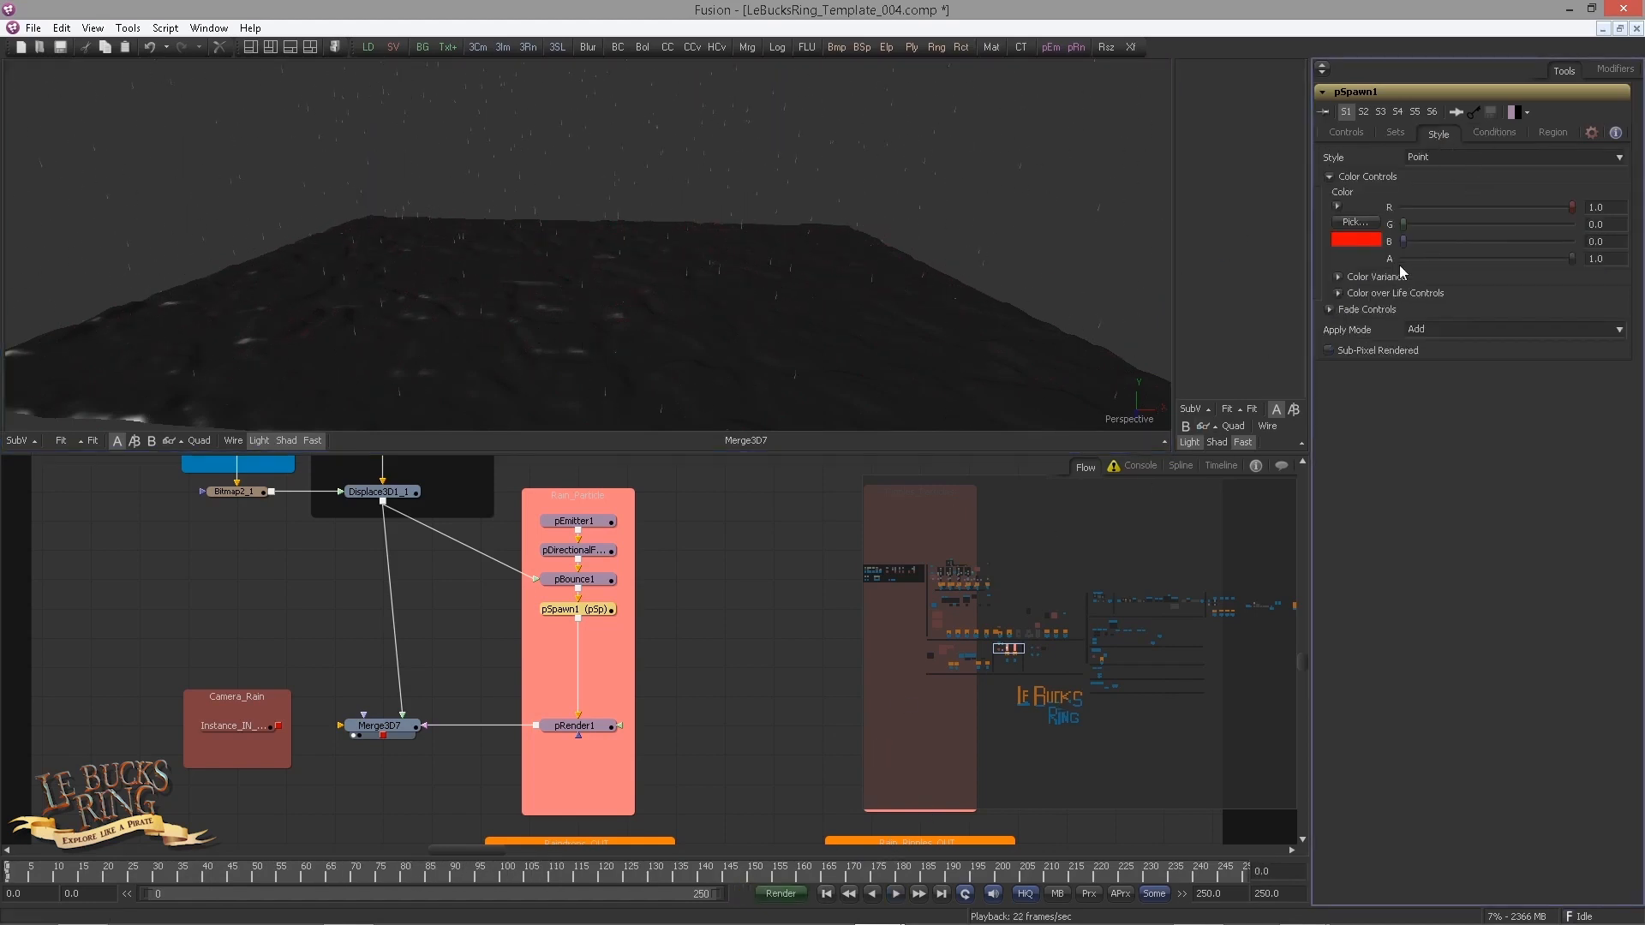
click(1406, 158)
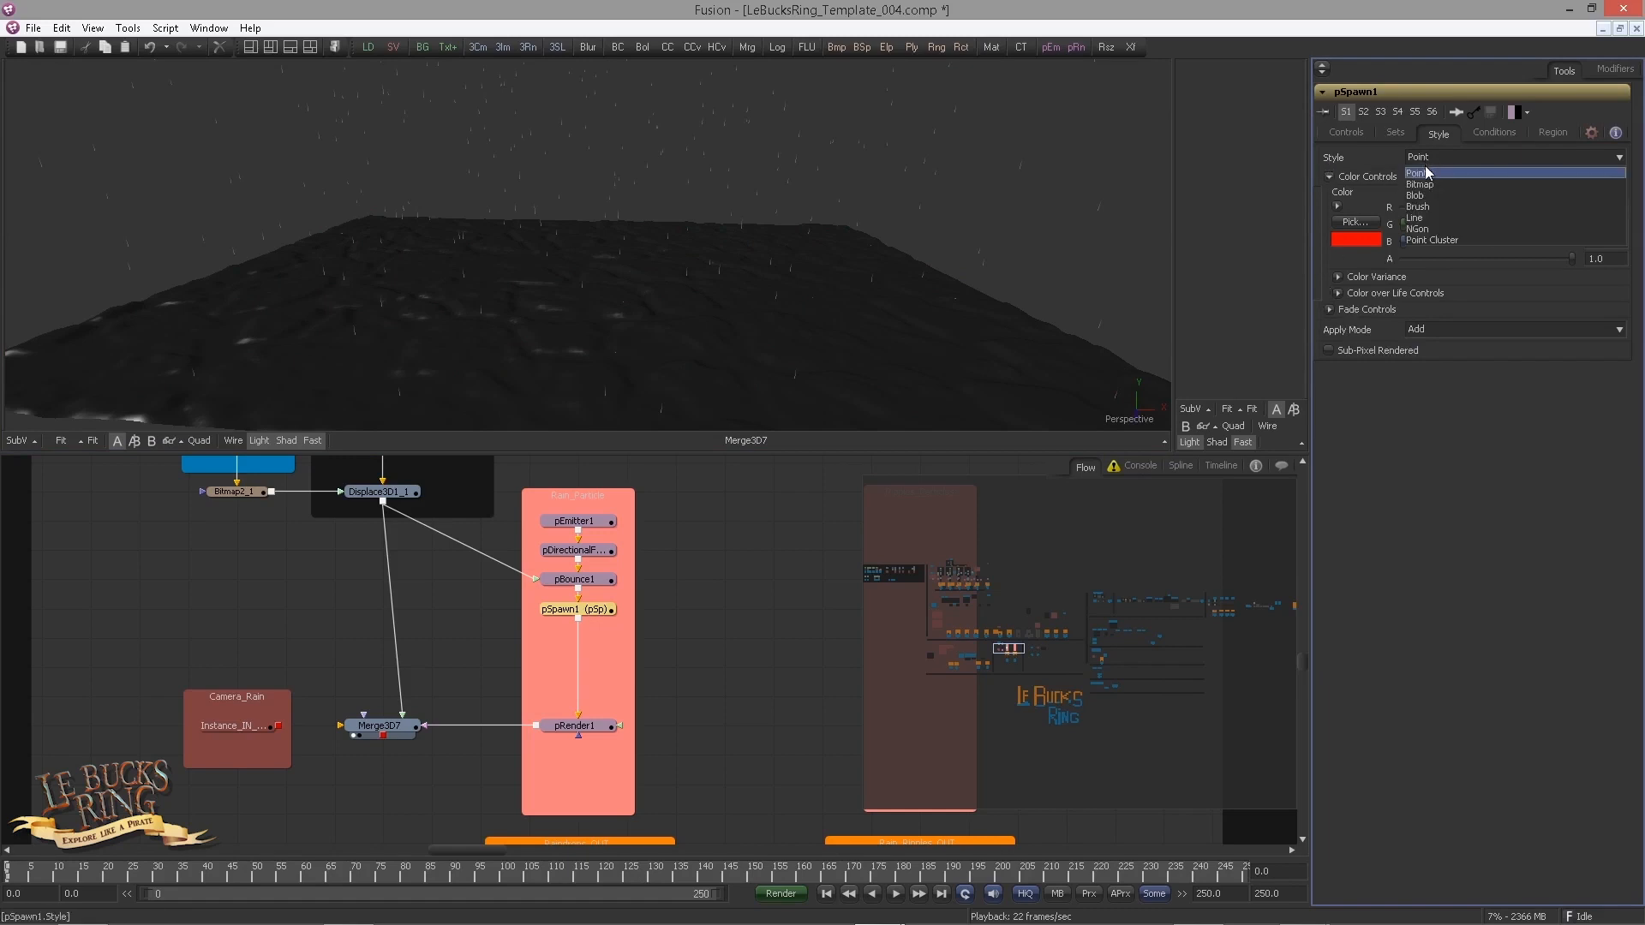
click(1439, 217)
click(1331, 310)
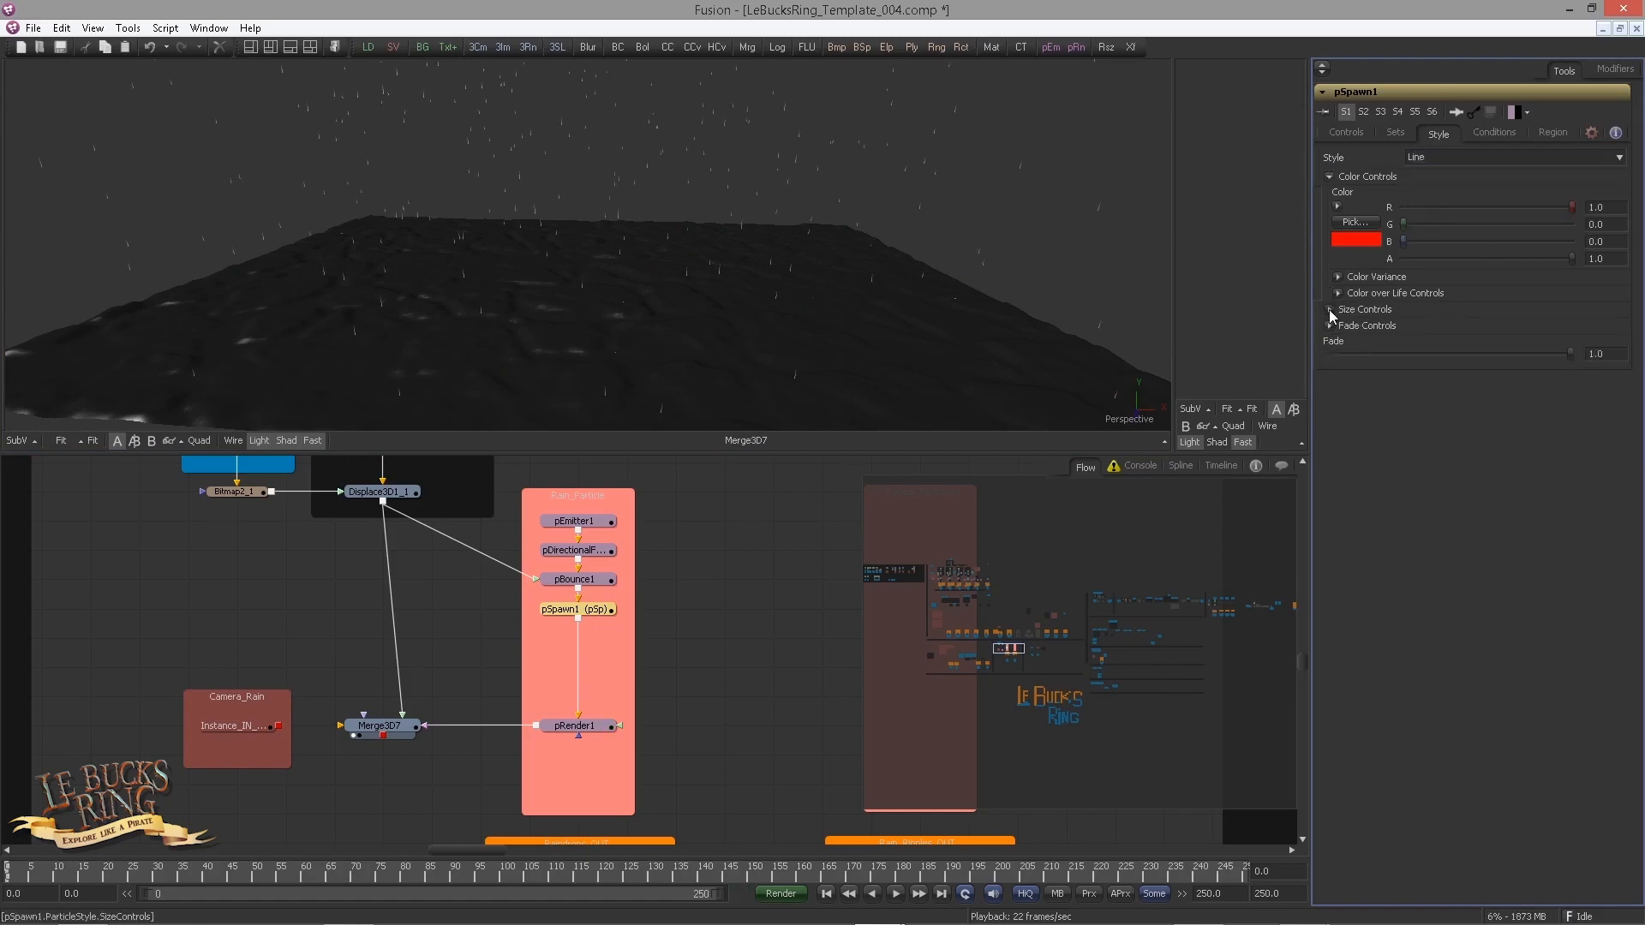
click(1595, 338)
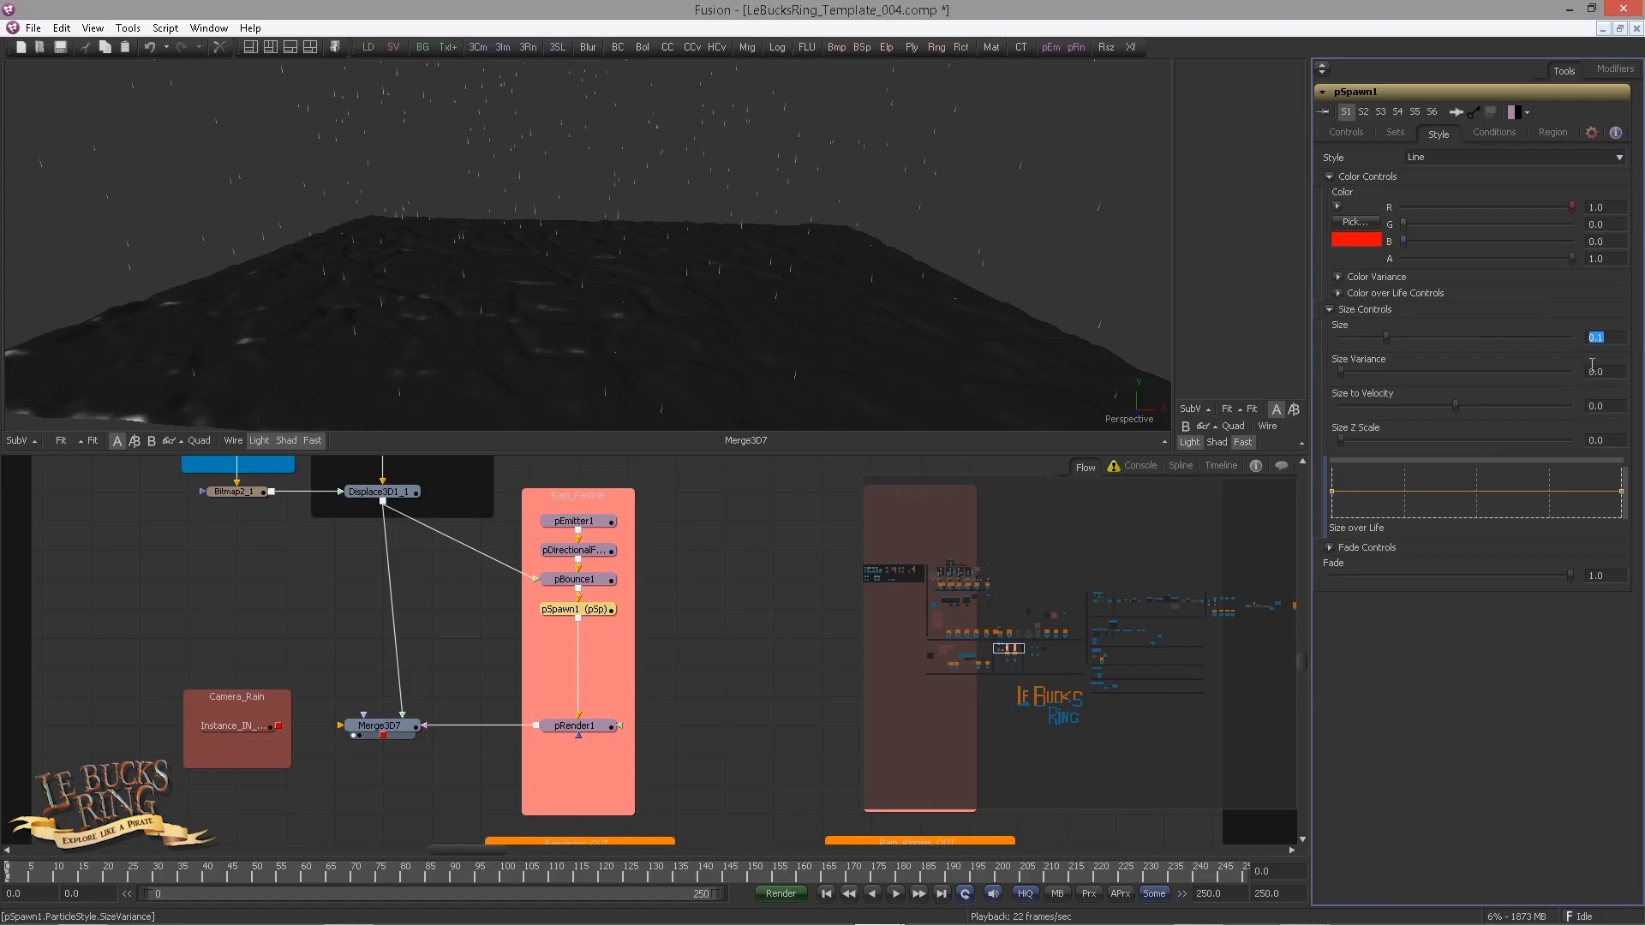
text(0375)
click(1612, 369)
text(0.055)
key(Tab)
key(Tab)
Step: Set pSpawn1's Rotation Mode to Rotation relative to motion, disable Always Face Camera, and play the animation
click(1349, 133)
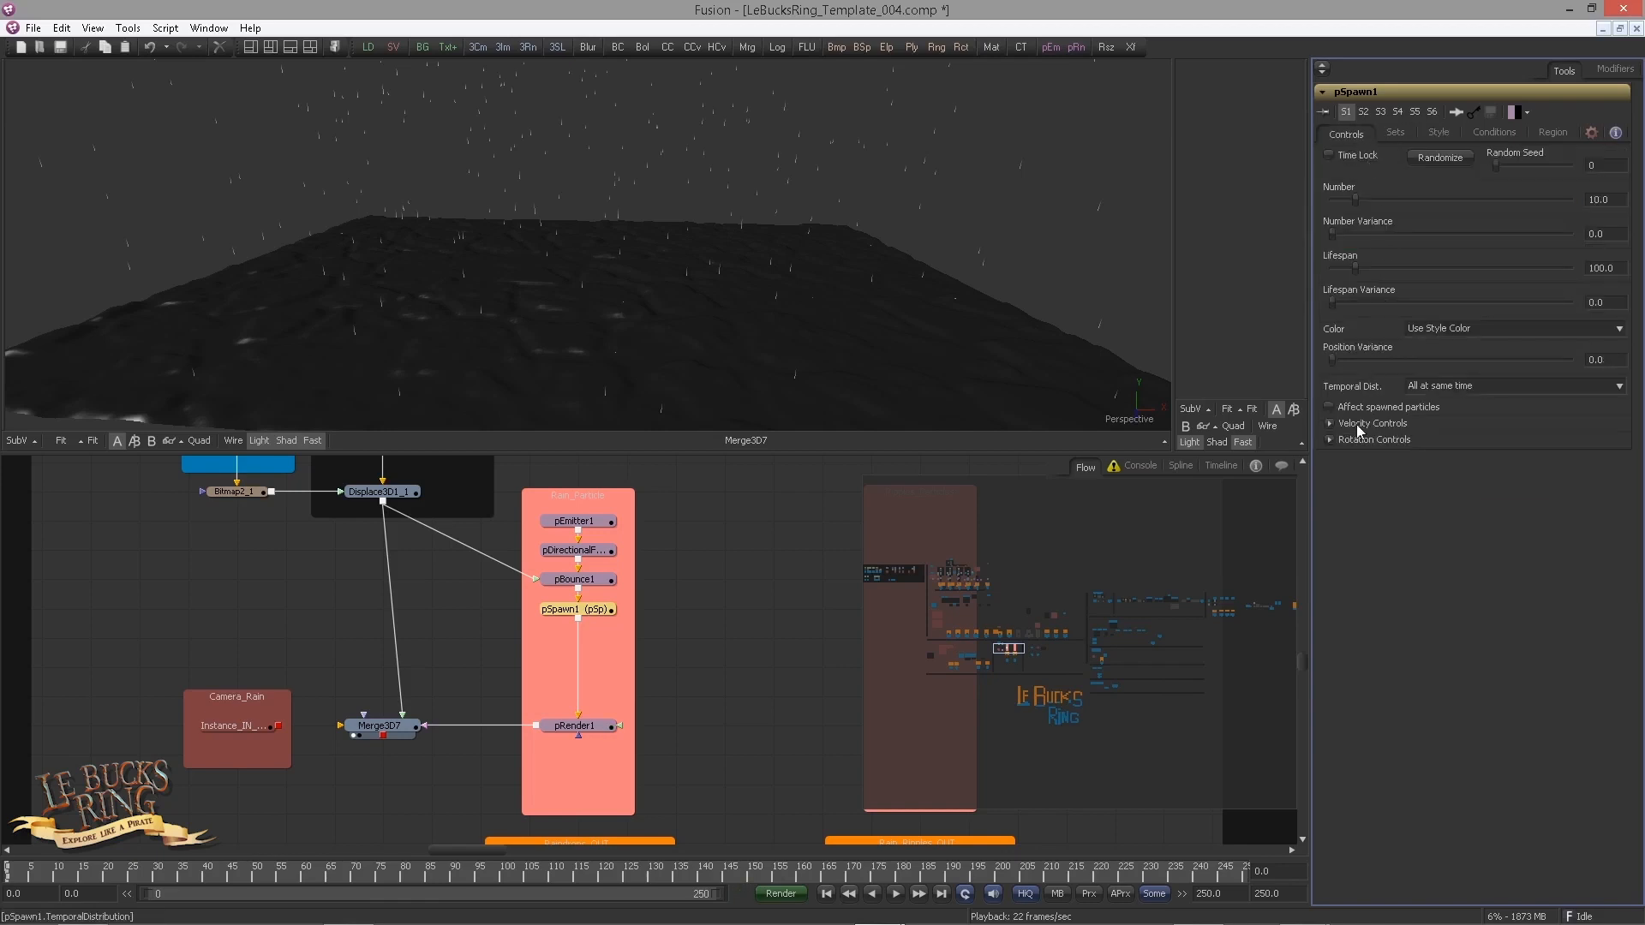
click(1330, 439)
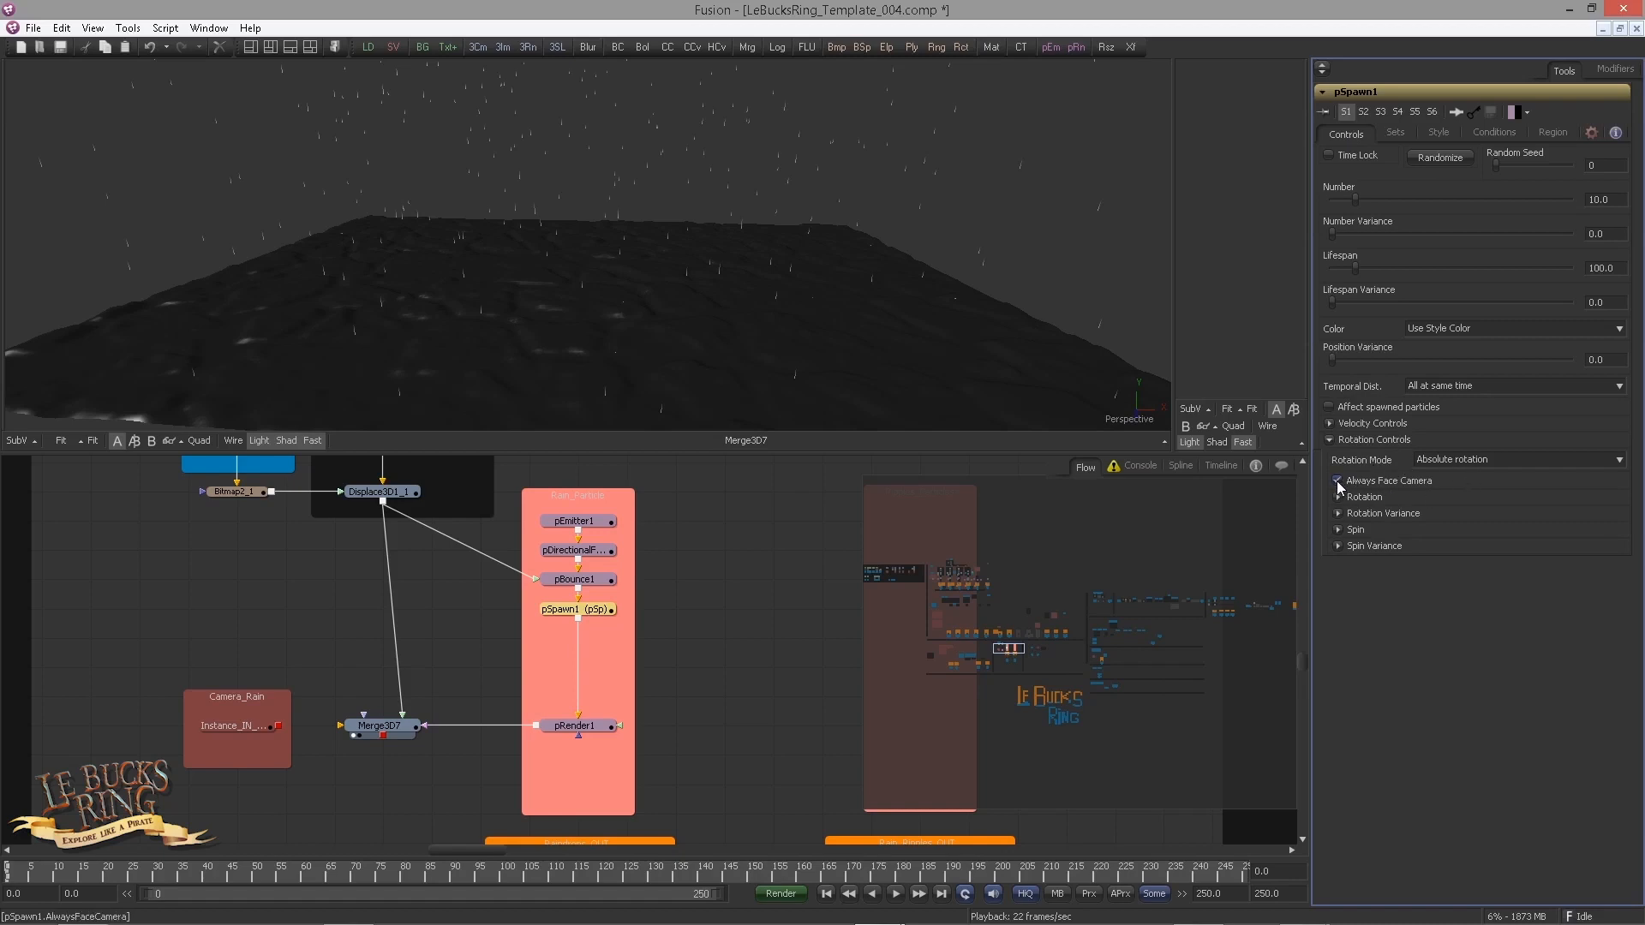
click(1461, 461)
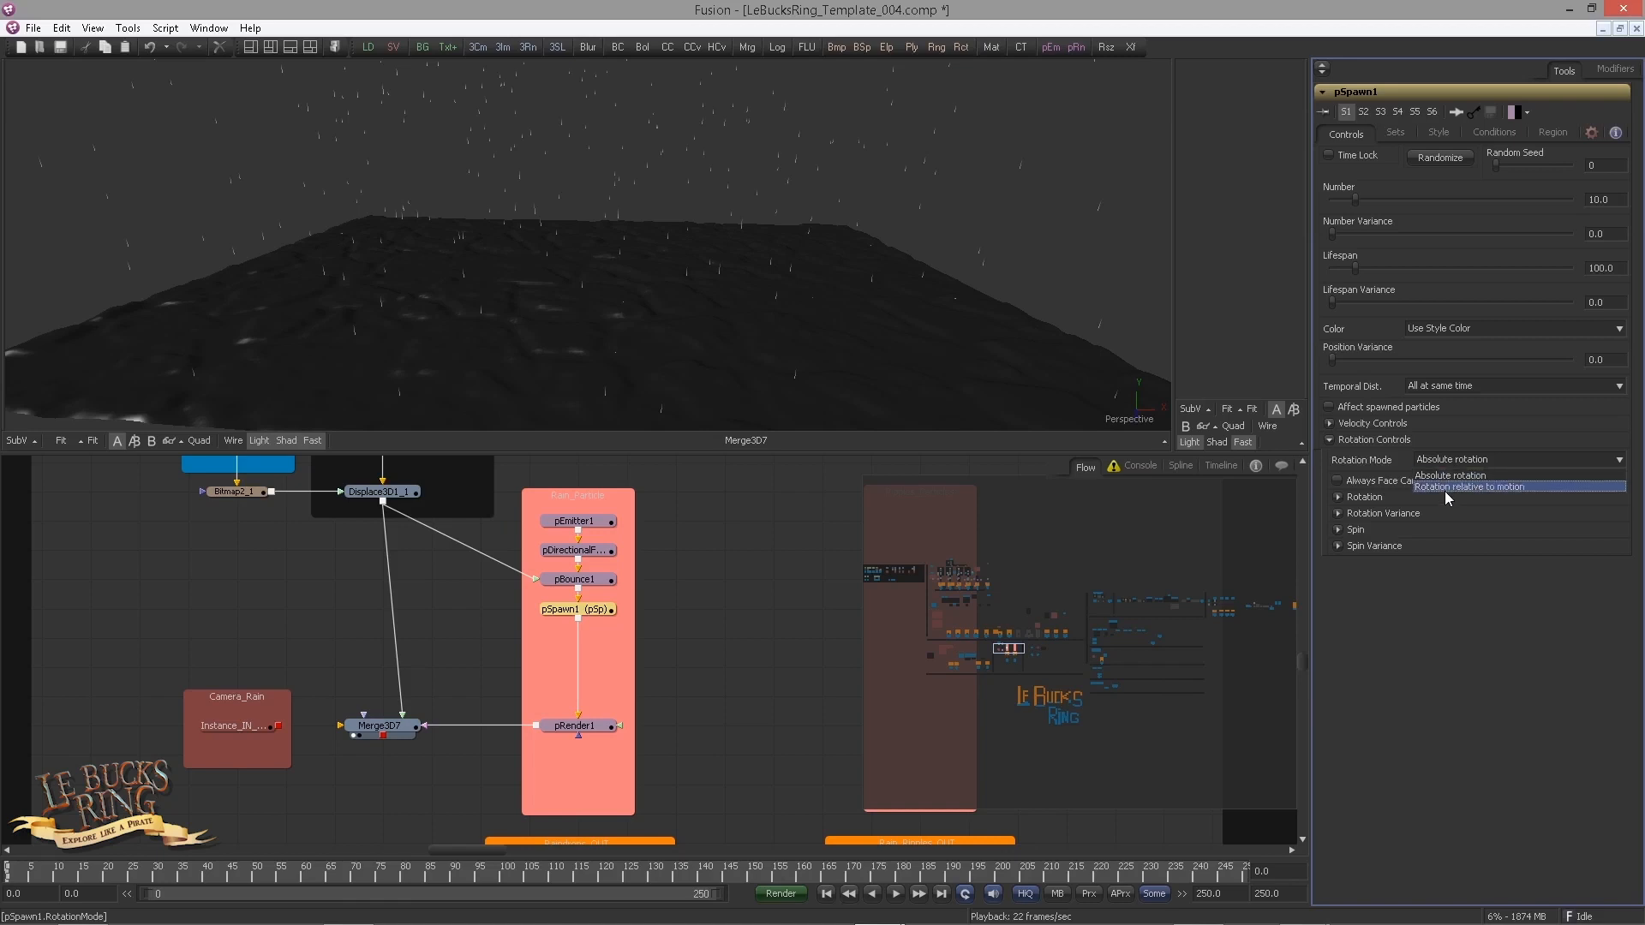
click(1448, 488)
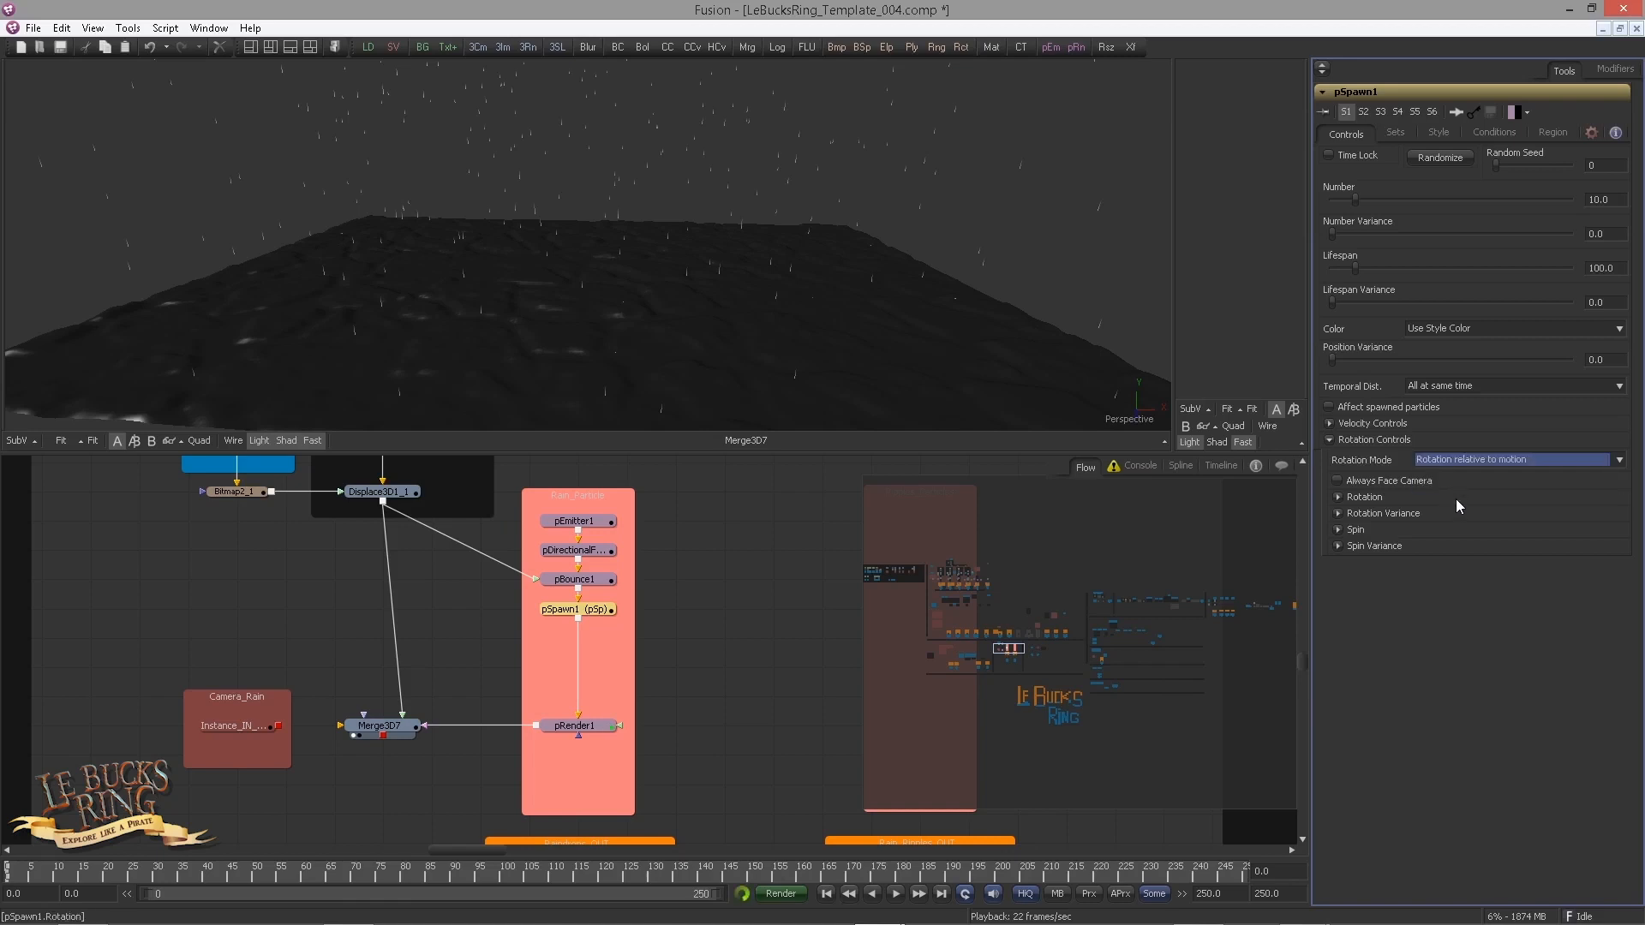
click(895, 893)
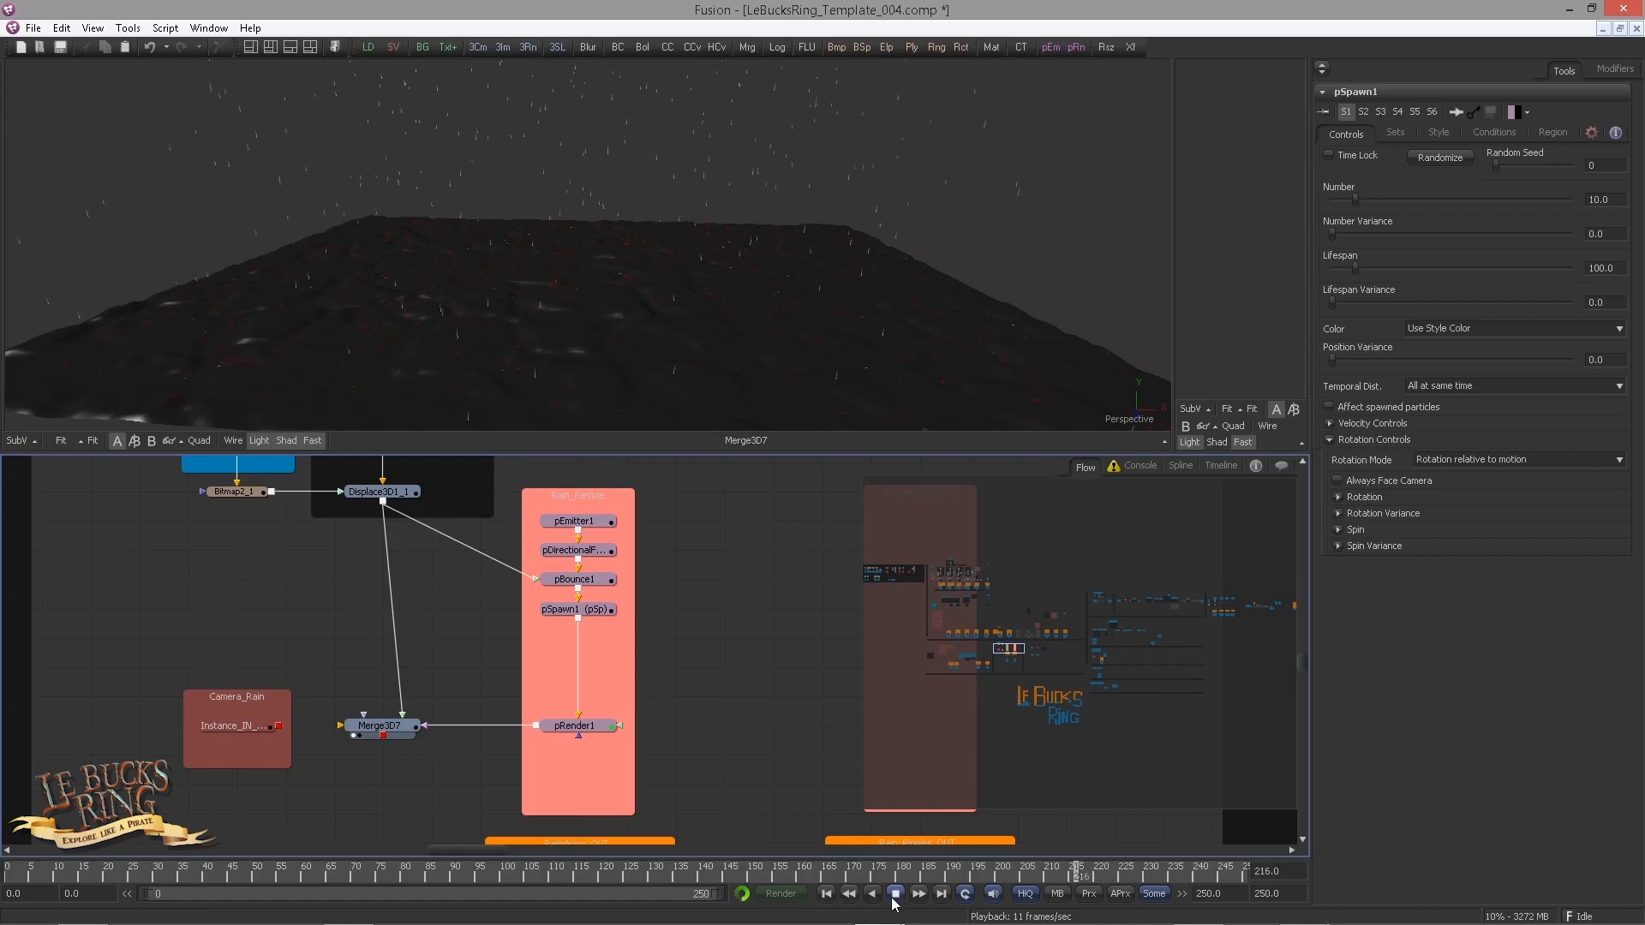
Step: Set pSpawn1's Lifespan to 8 and its Lifespan Variance to 10
scroll(591, 634, up, 1)
click(588, 668)
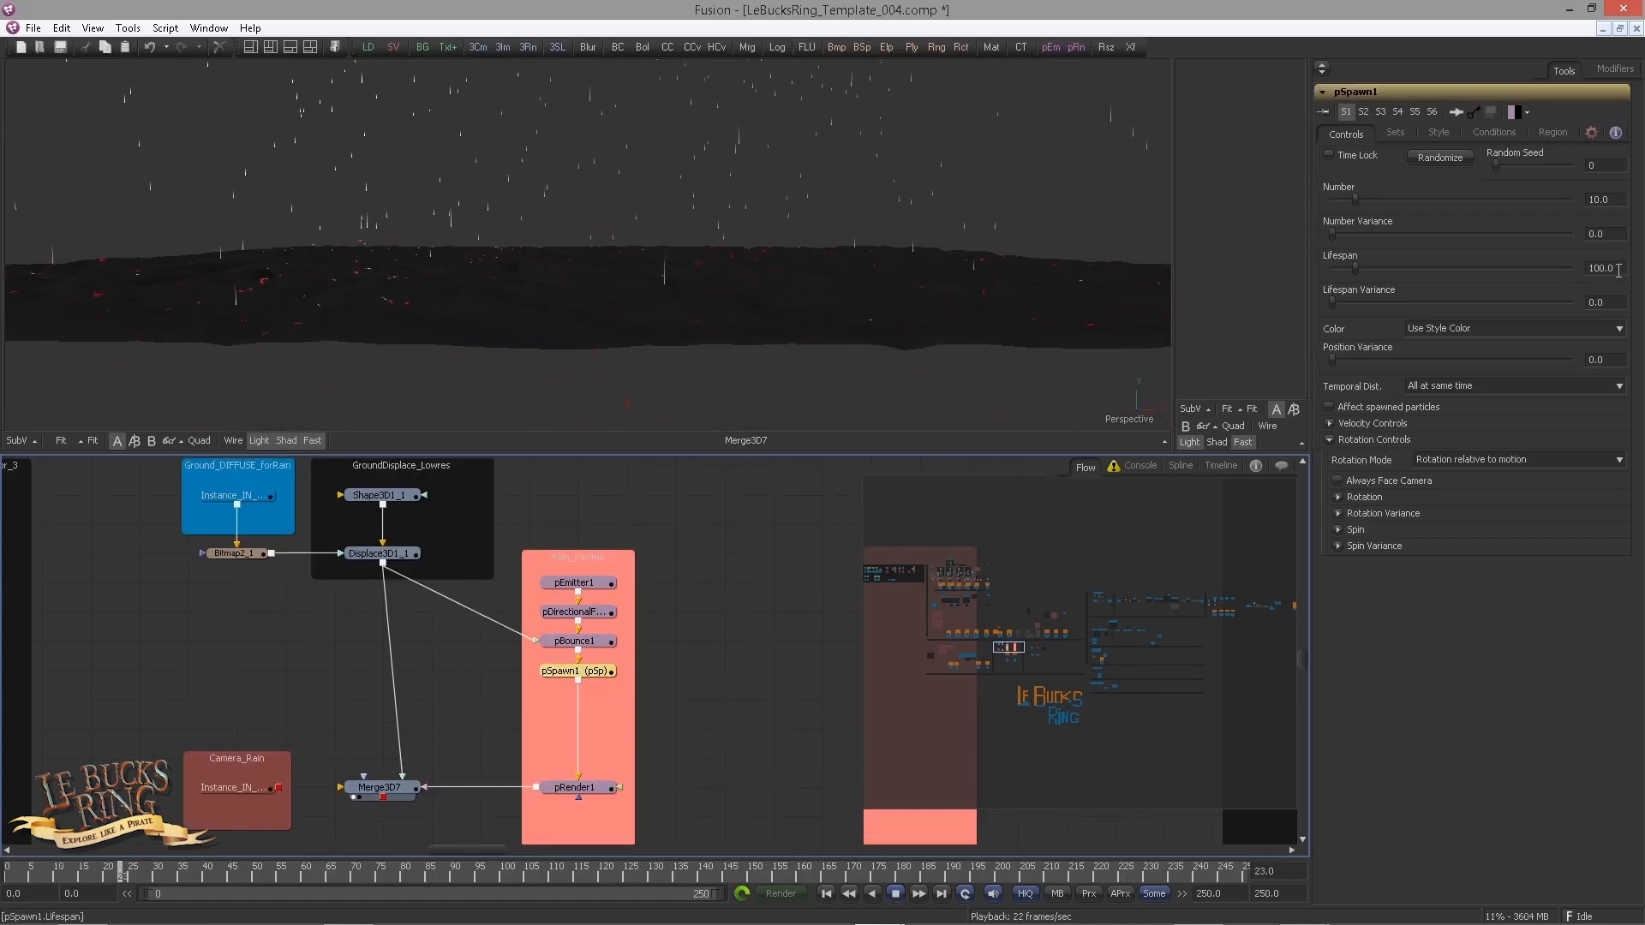
double_click(1591, 270)
text(8)
key(Tab)
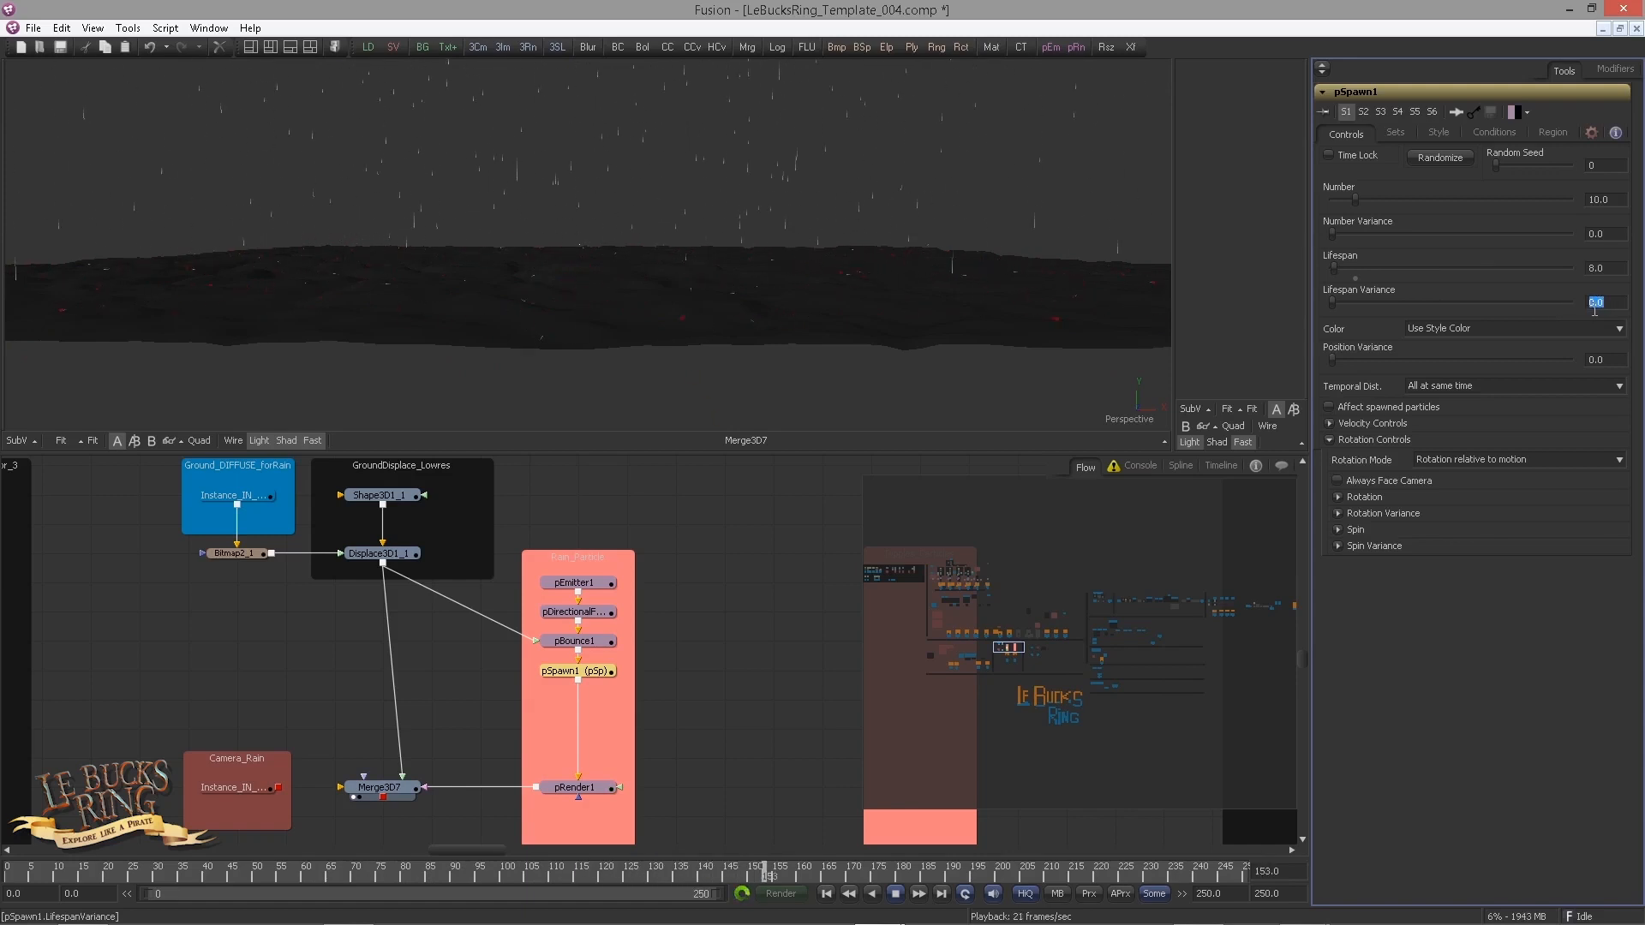
text(10)
key(Return)
Step: Set pSpawn1's Velocity Transfer to 0.003 and Velocity Variance to 0.234, and inspect the splashes on the ground
click(1330, 424)
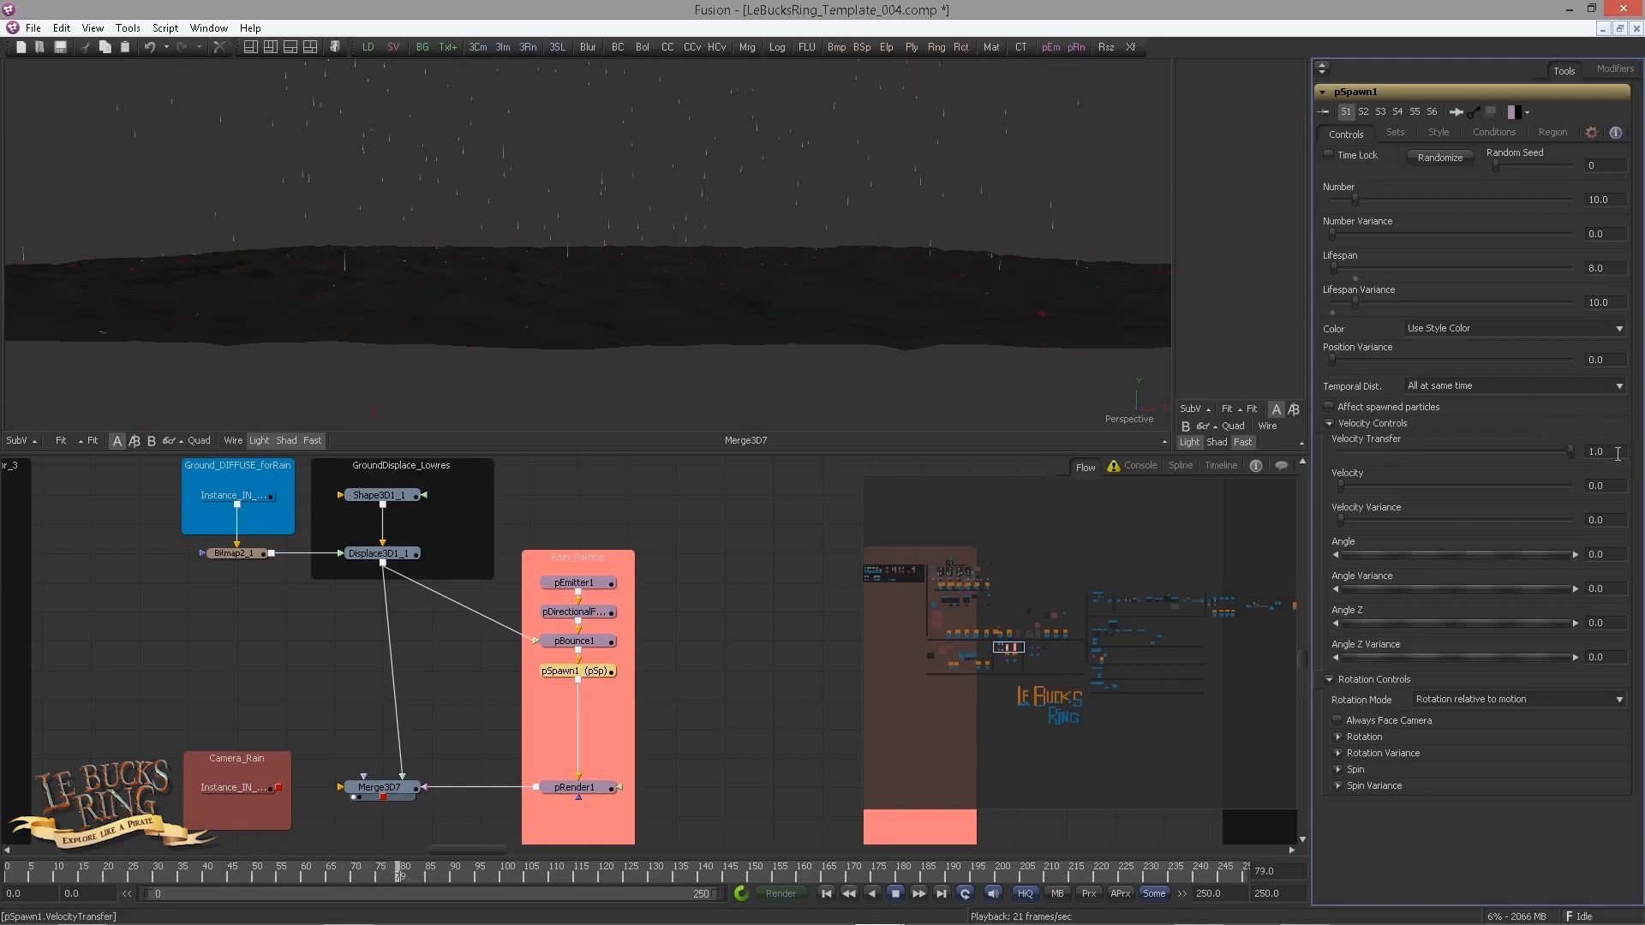
click(1597, 451)
text(0.0)
text(03)
click(1597, 520)
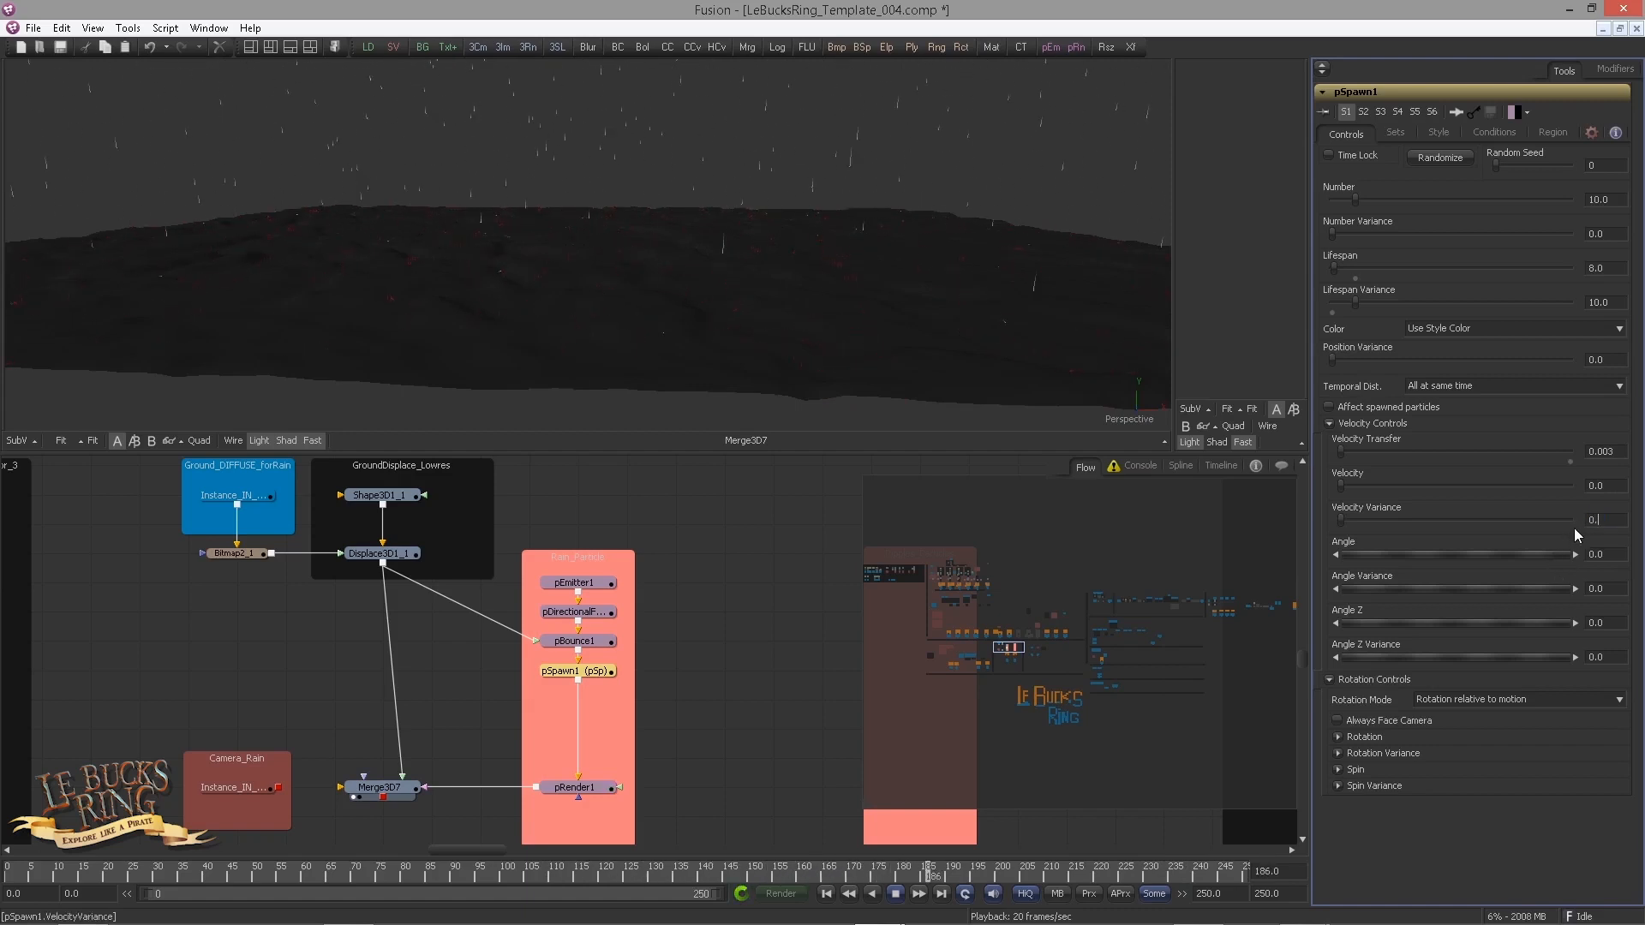
text(0.234)
key(Tab)
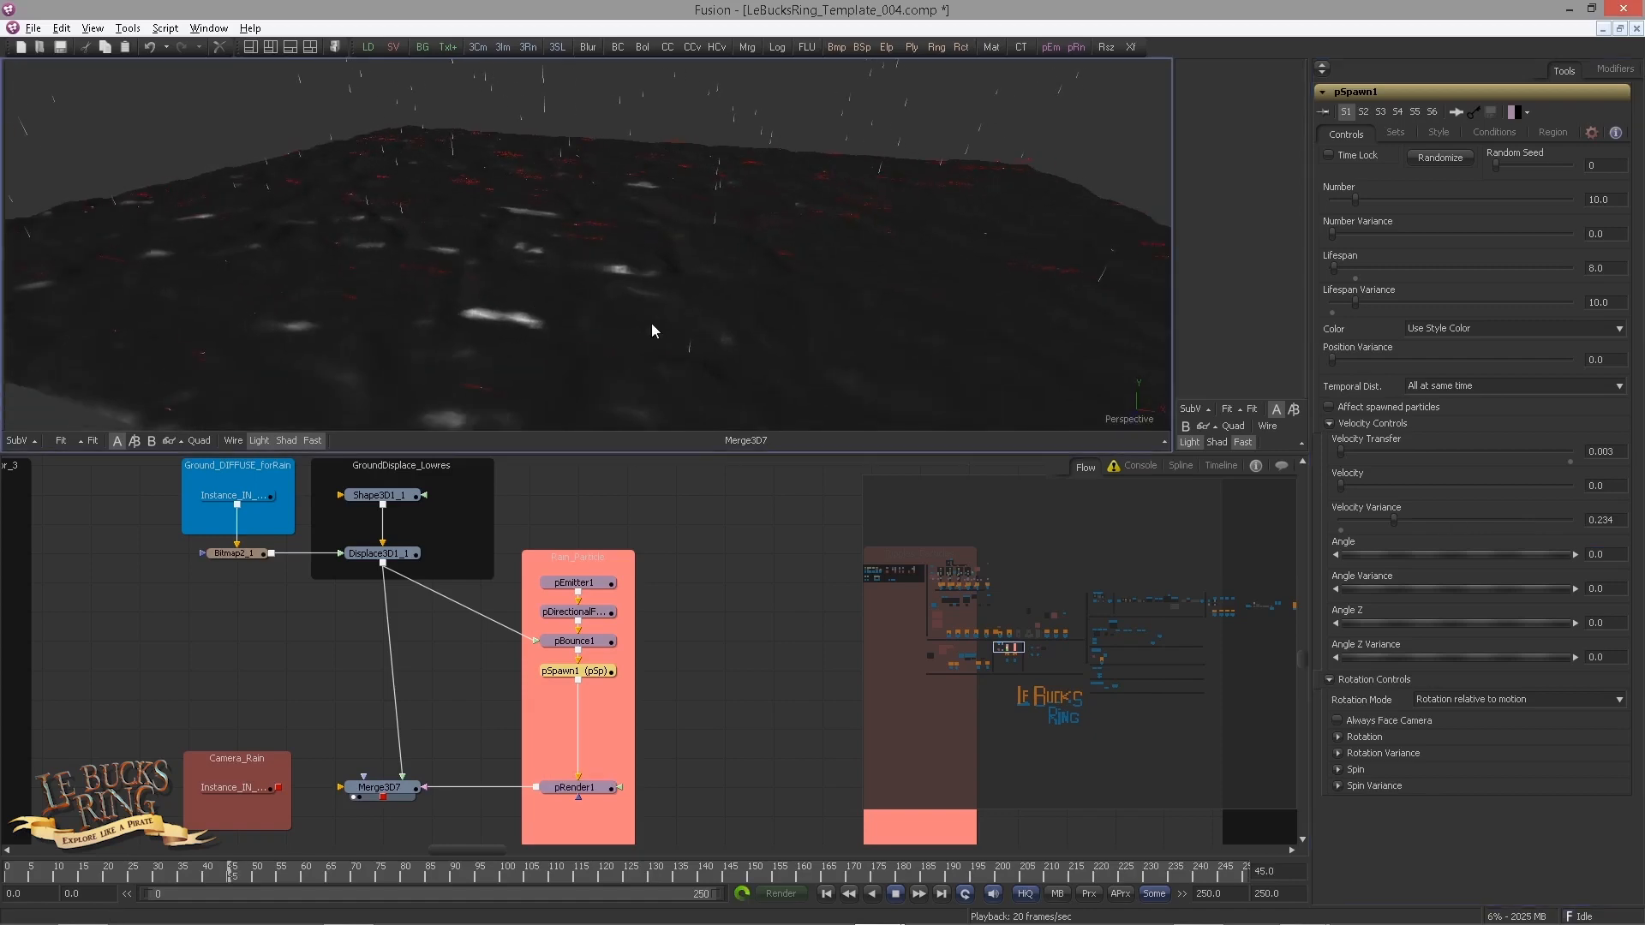
drag(651, 322, 548, 298)
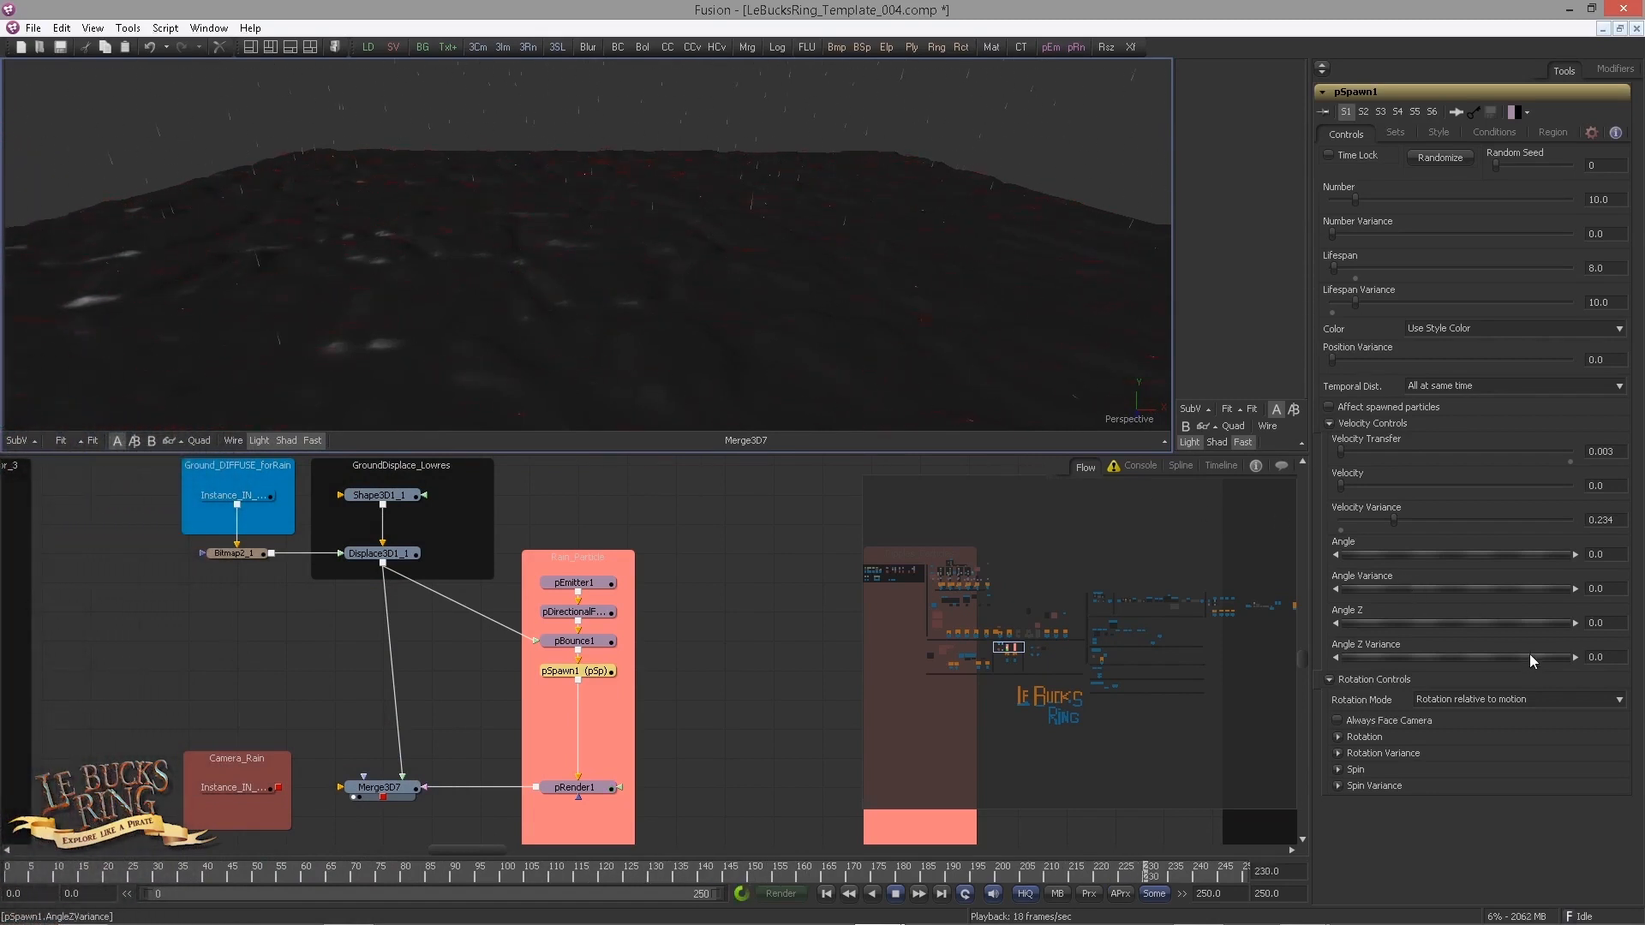
Step: Set pSpawn1's Angle Variance to 180 and check how the splashes spread over the ground
click(1595, 588)
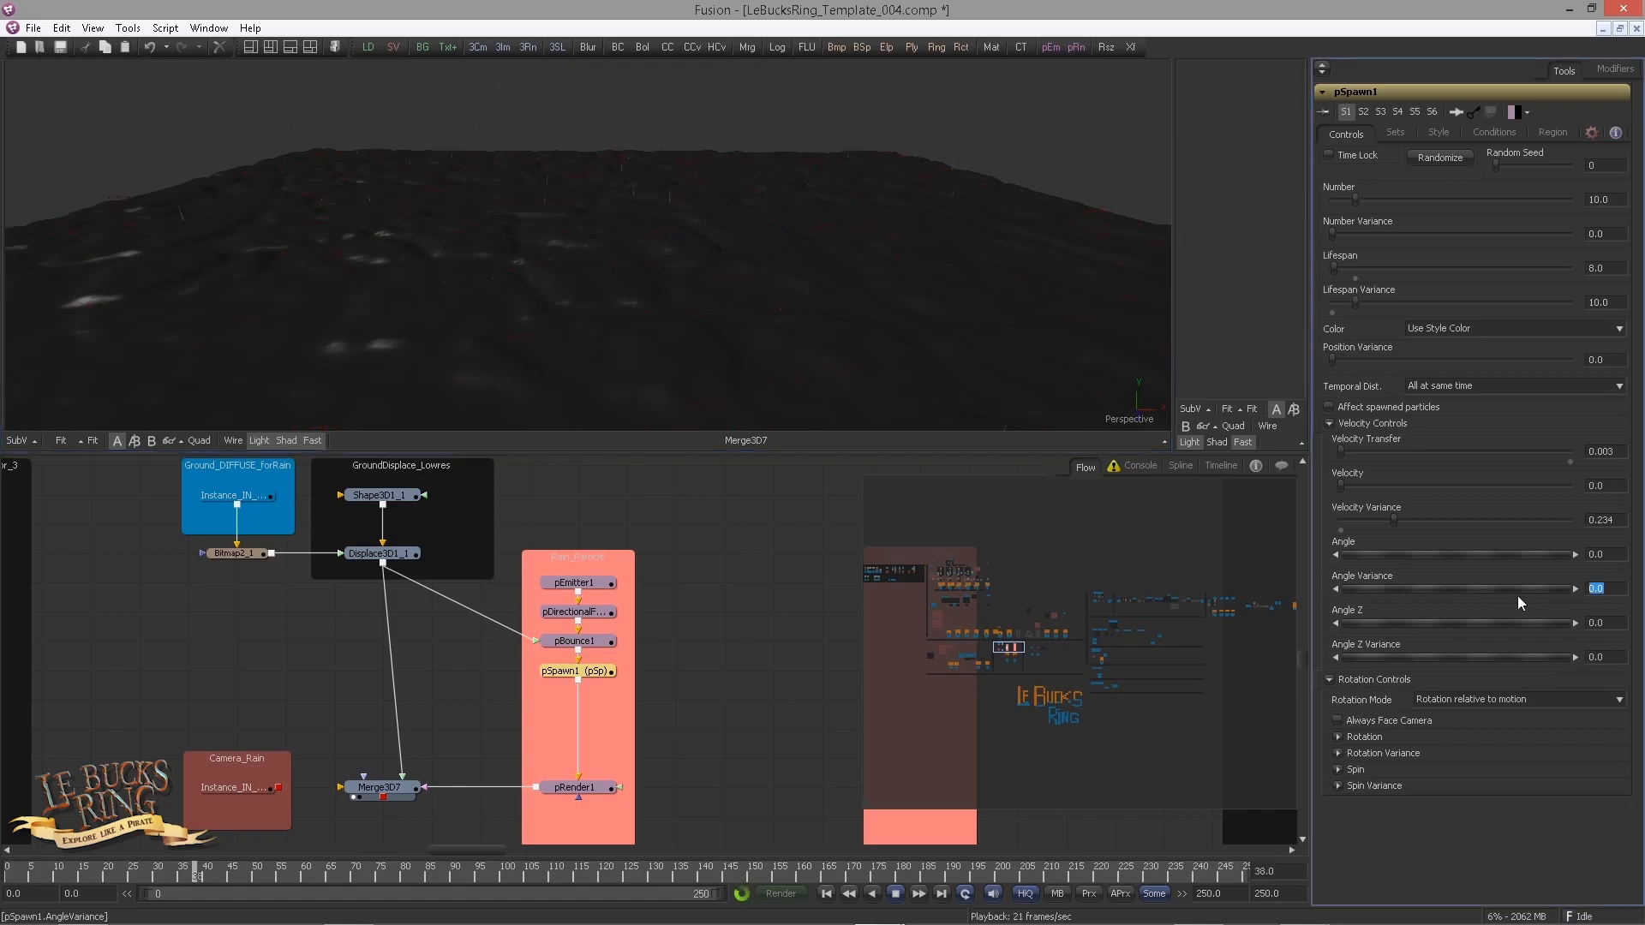
text(180)
key(Tab)
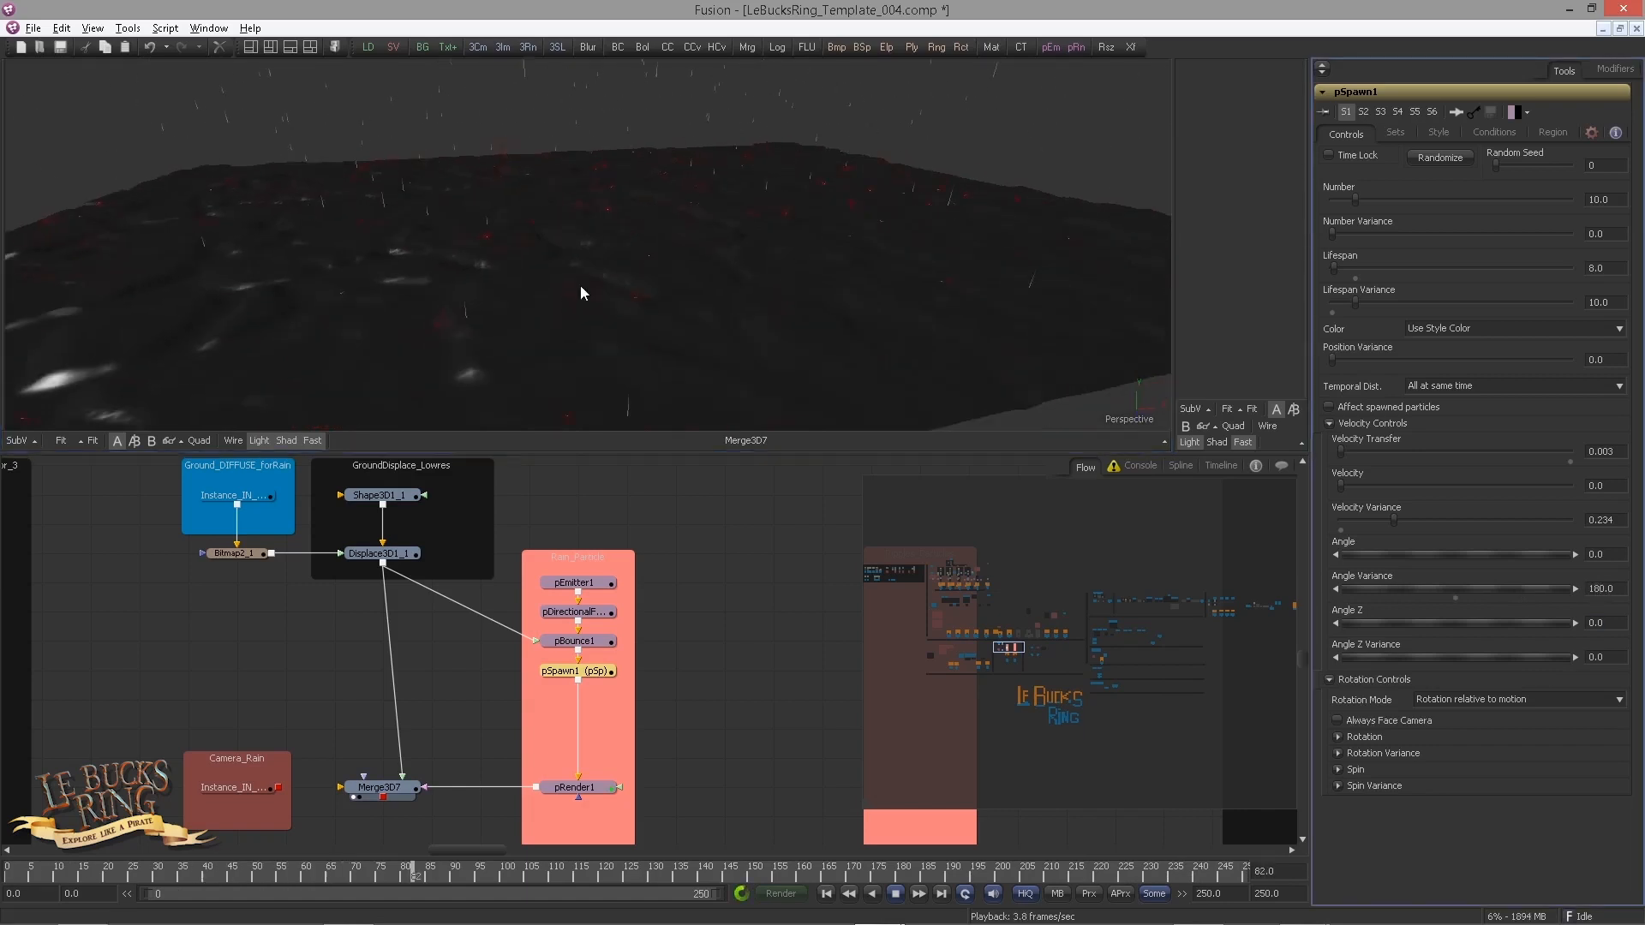
click(576, 282)
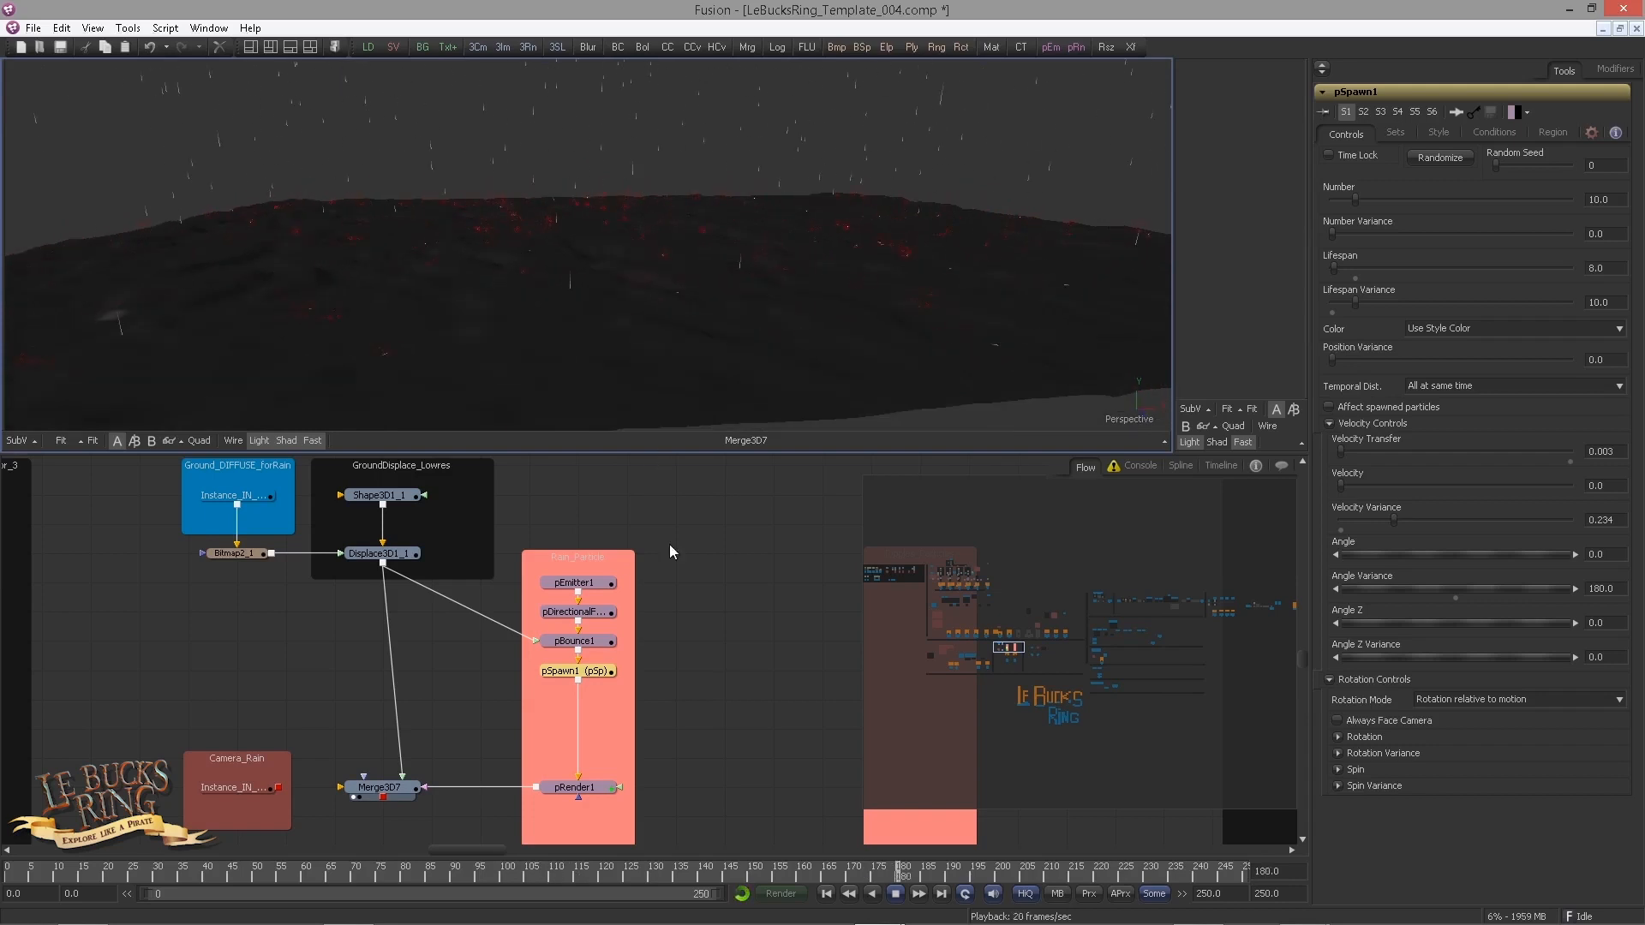
Step: Switch pSpawn1 to settings version S2 and make the spawned particles white, with green and blue at 1.0
click(1440, 132)
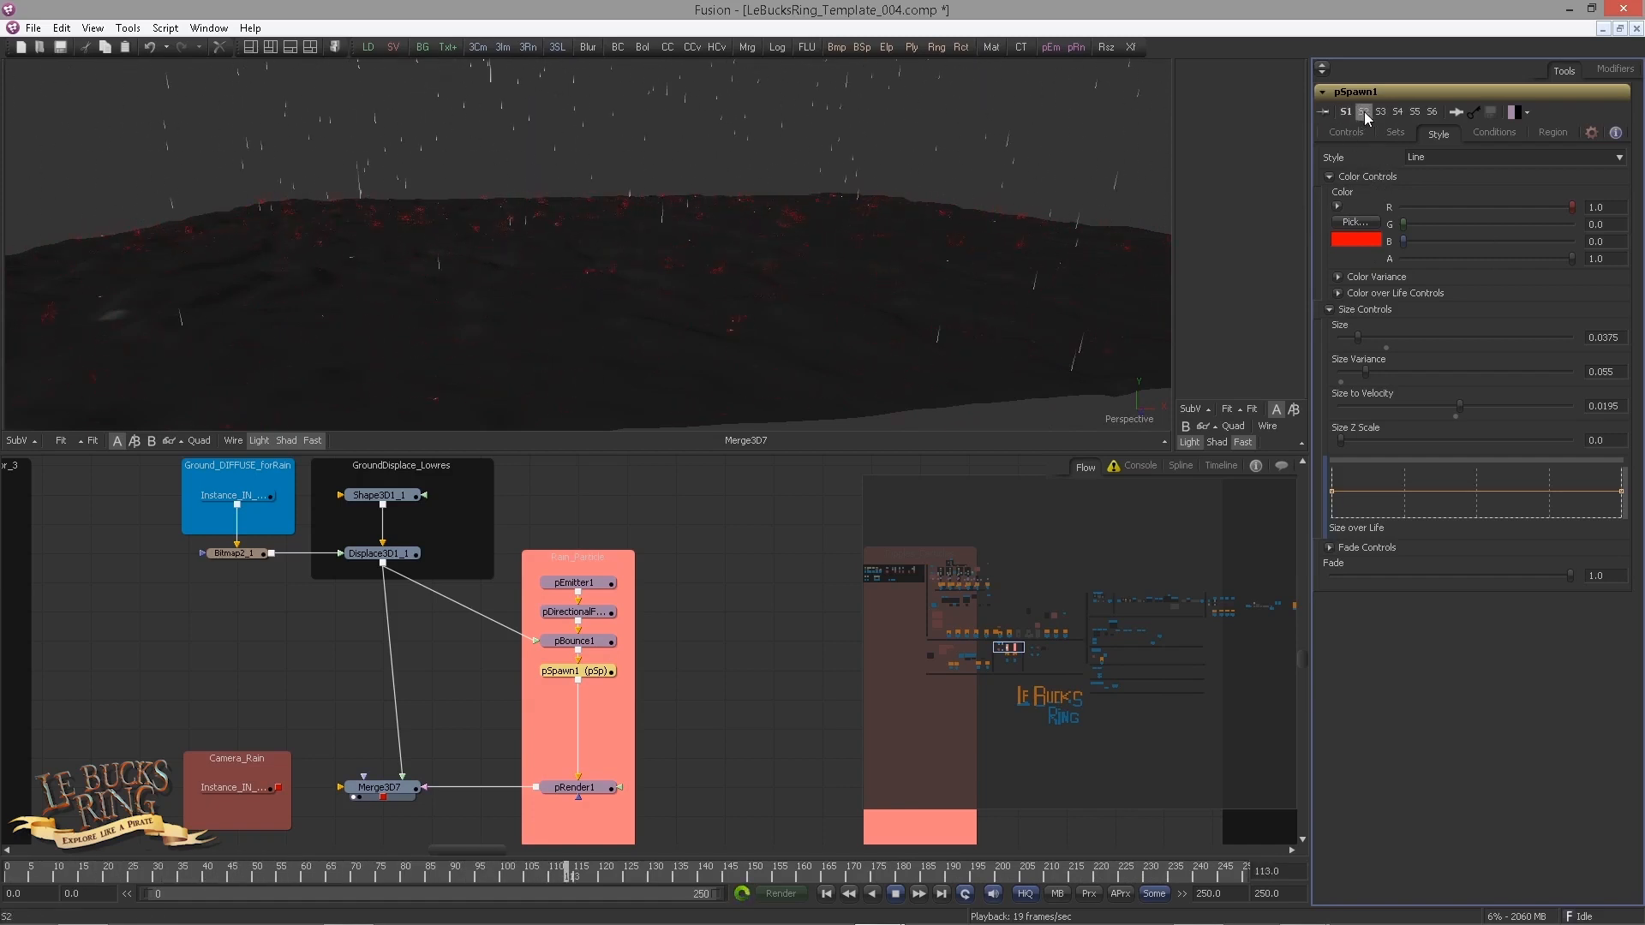
double_click(1405, 223)
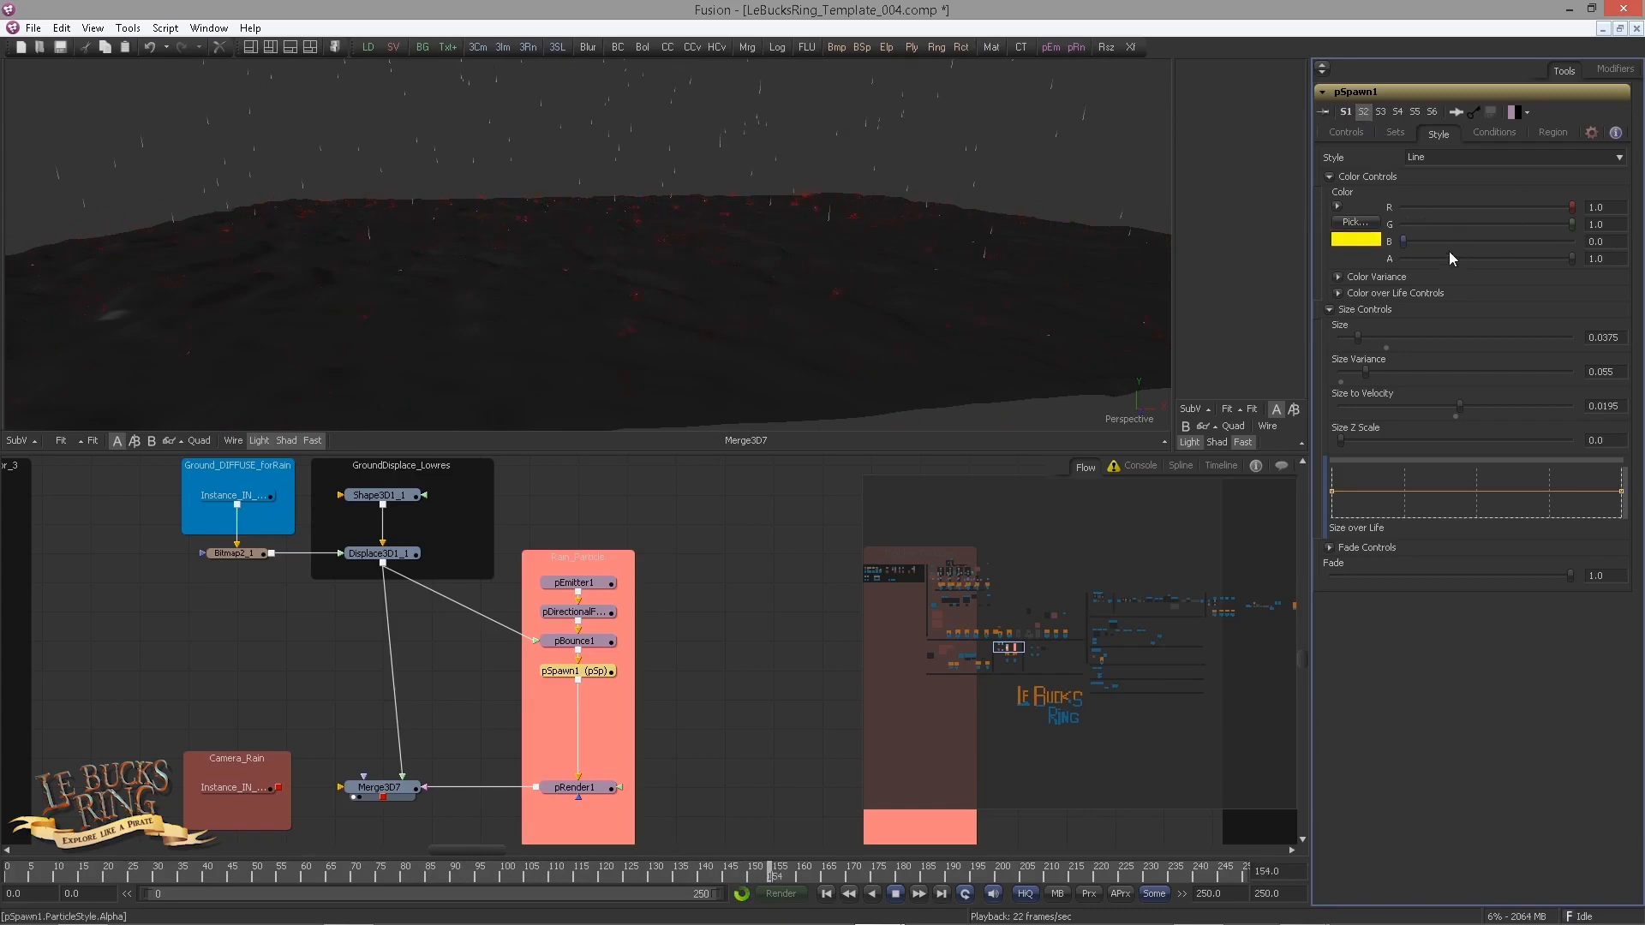
double_click(1404, 242)
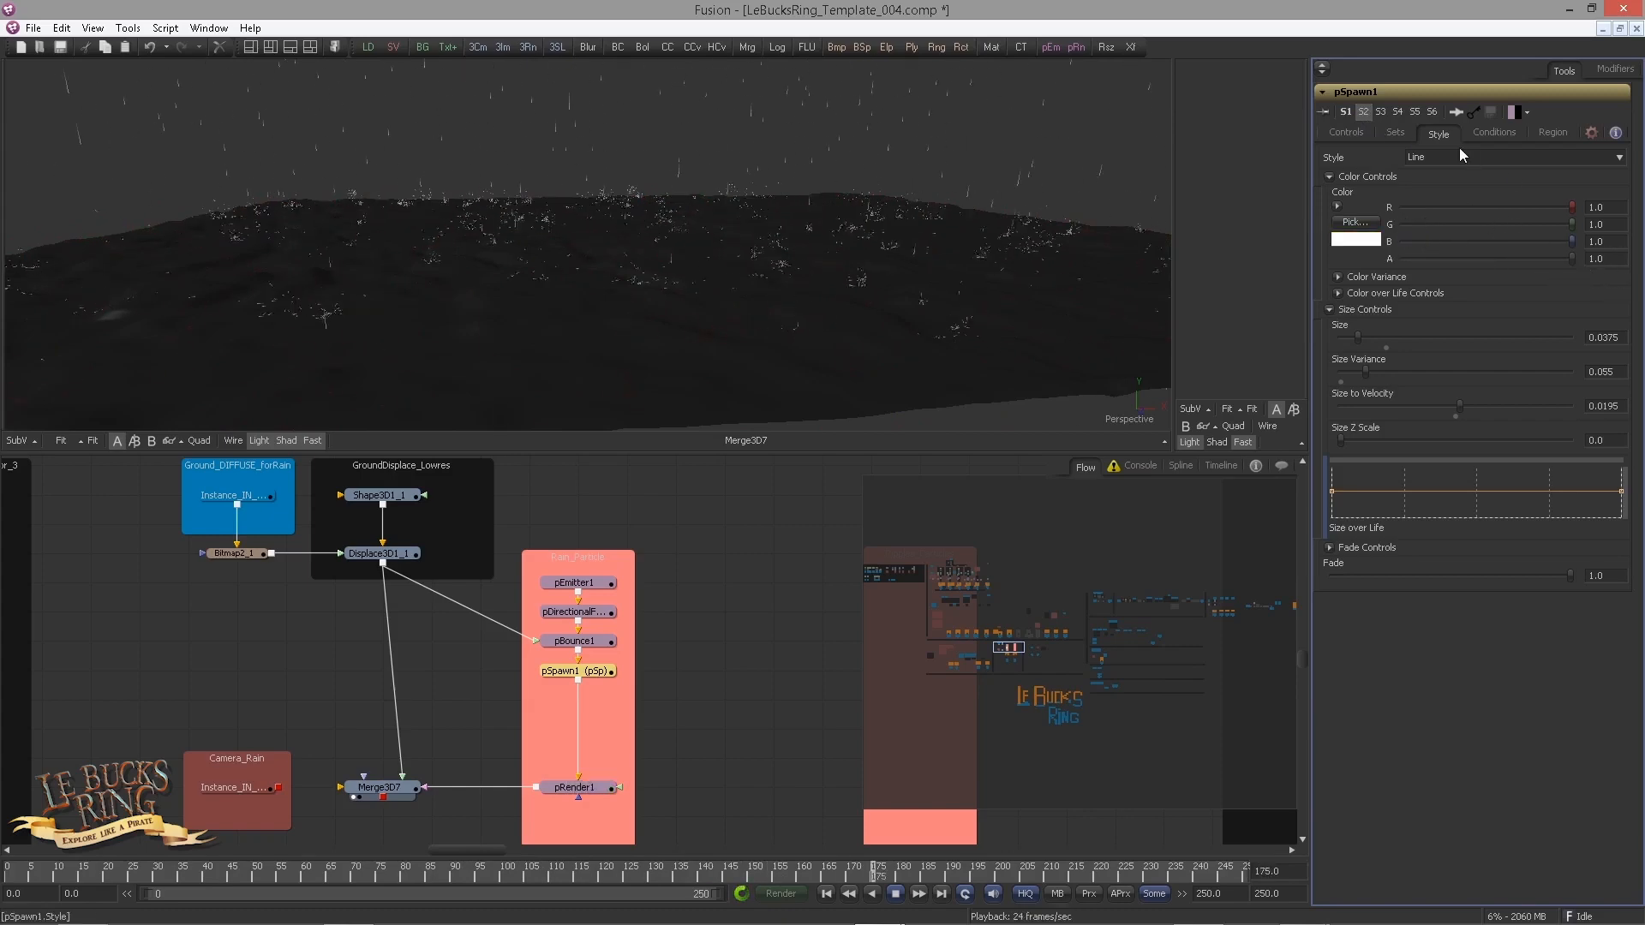
Step: Play back the rain and inspect the white line splashes on the displaced ground from several angles
click(1346, 114)
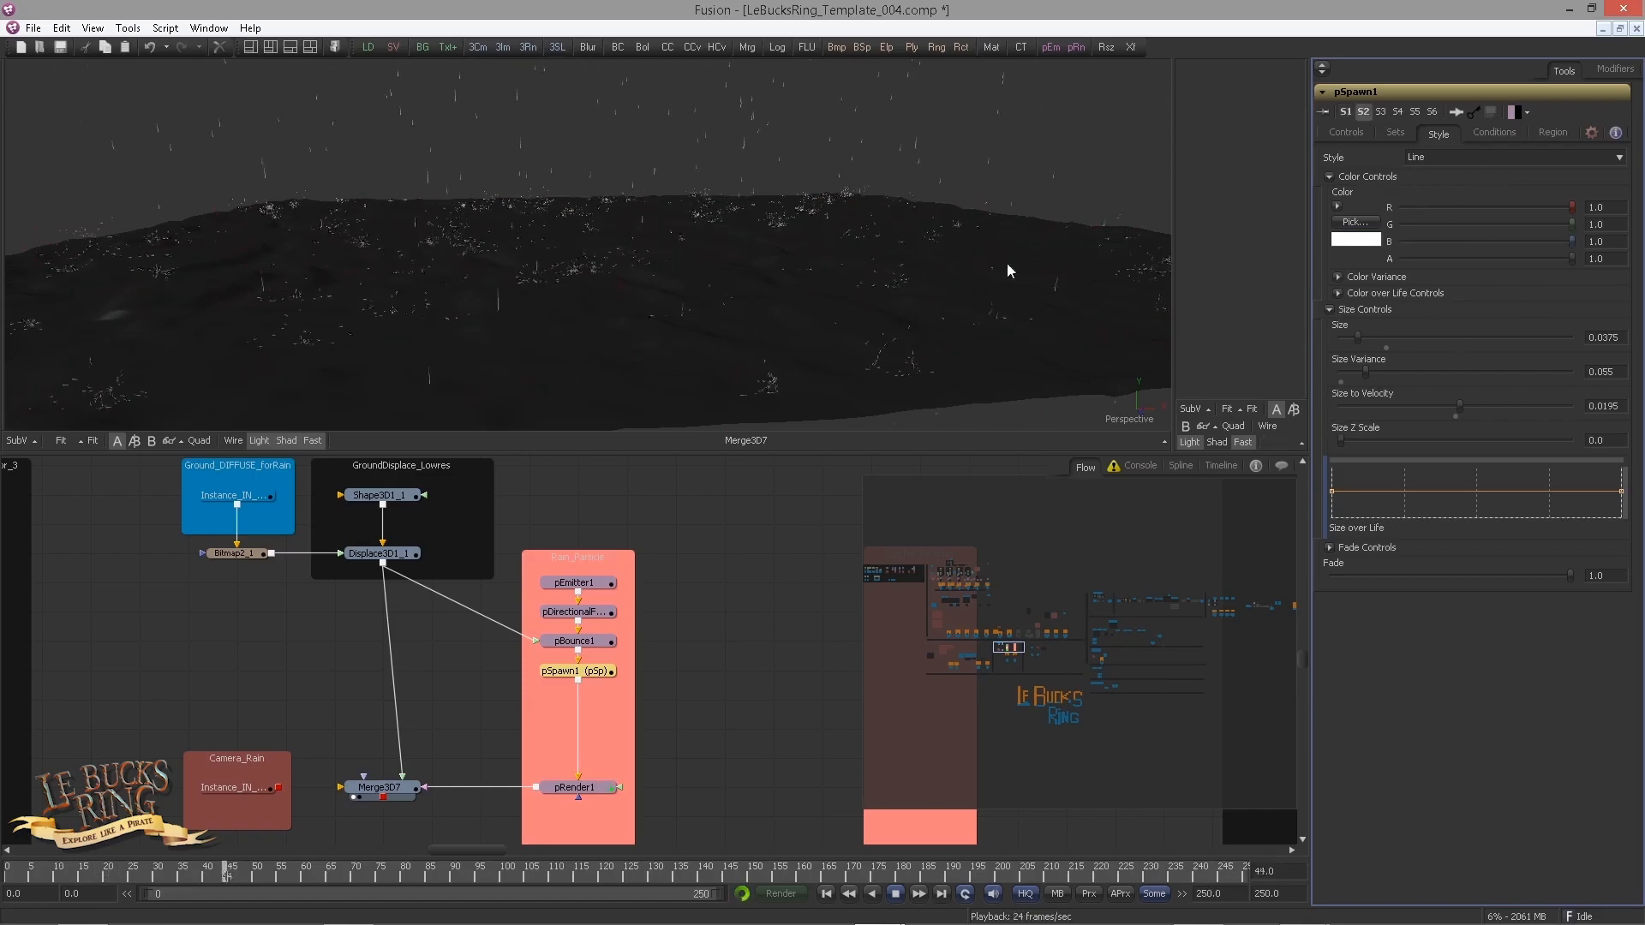
drag(793, 318, 668, 368)
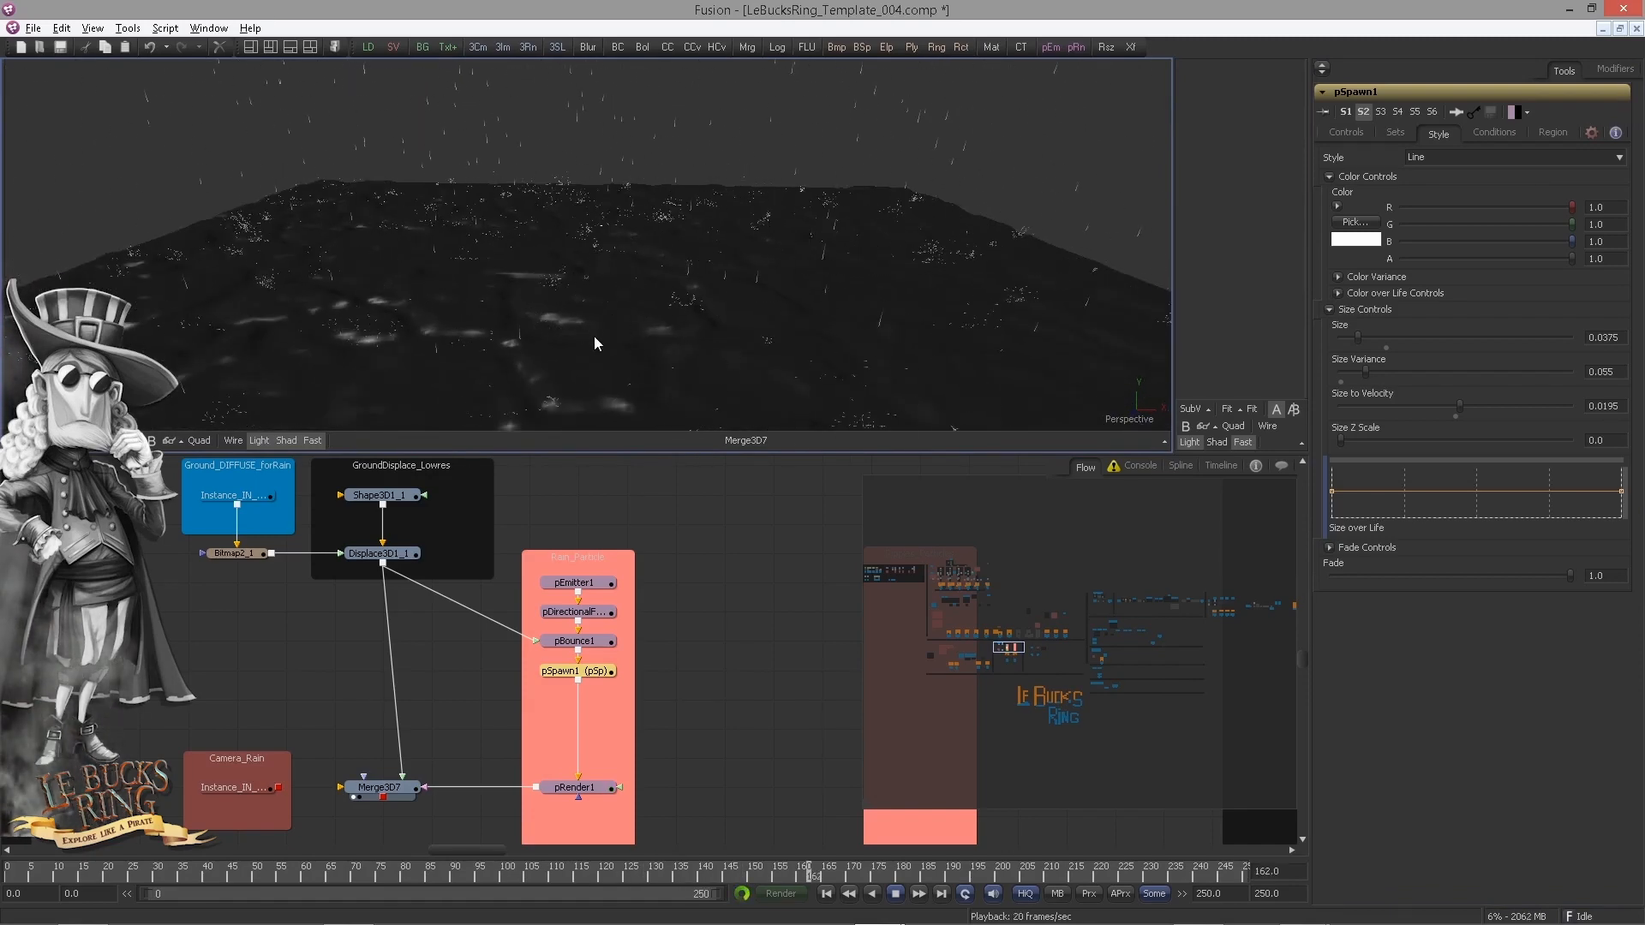
drag(782, 337, 543, 301)
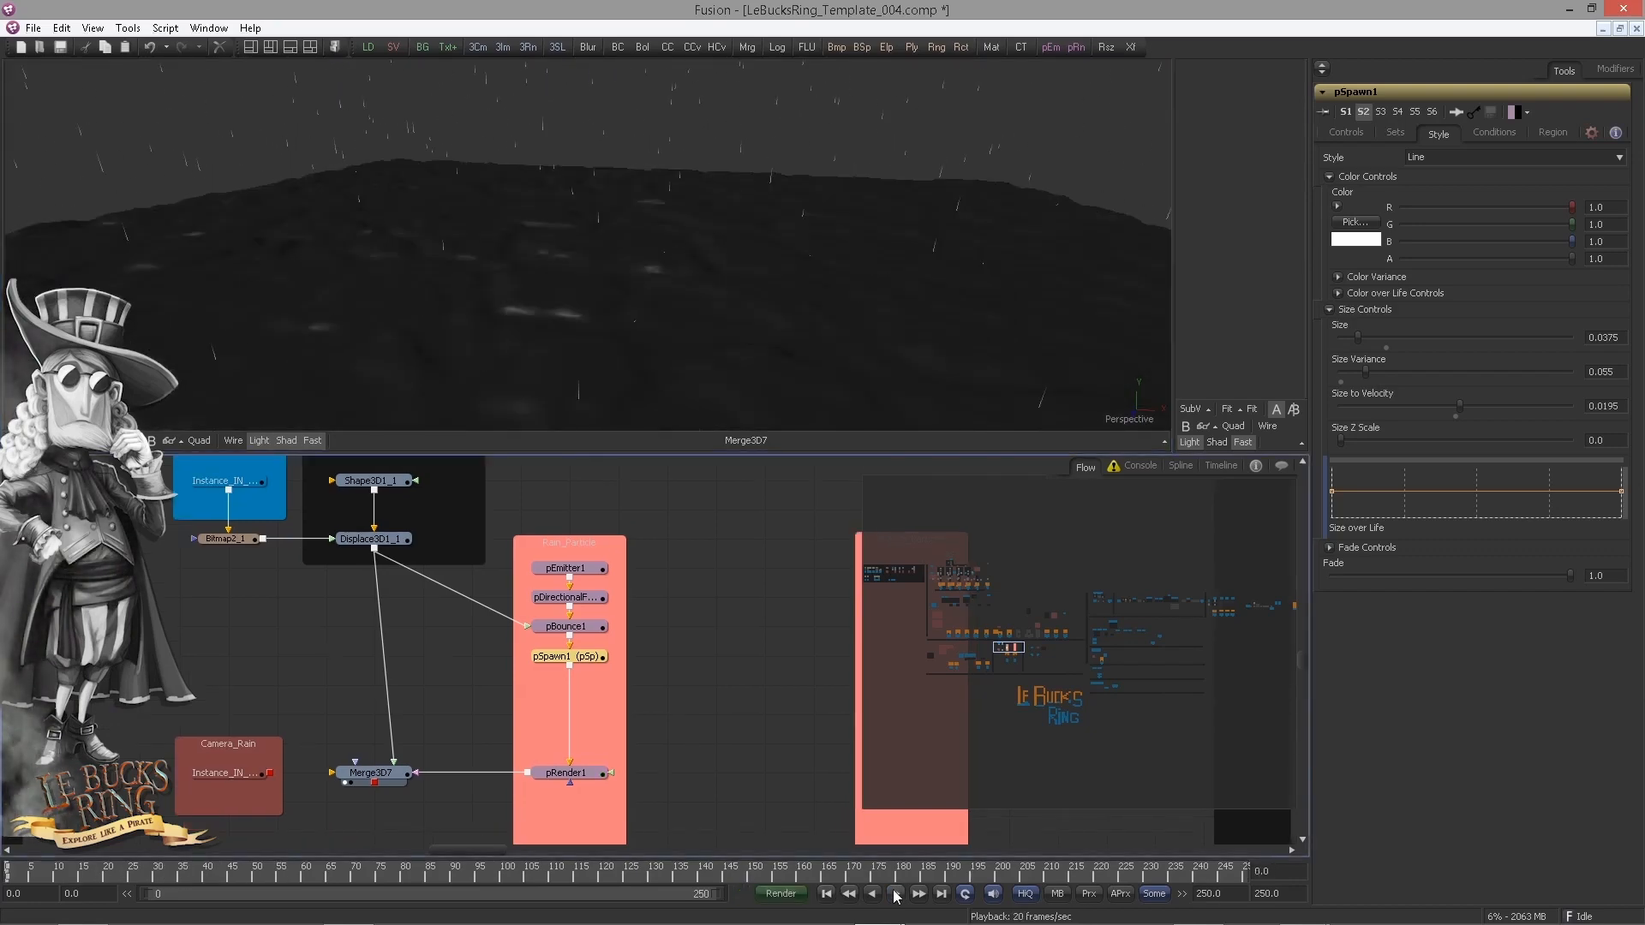
click(893, 893)
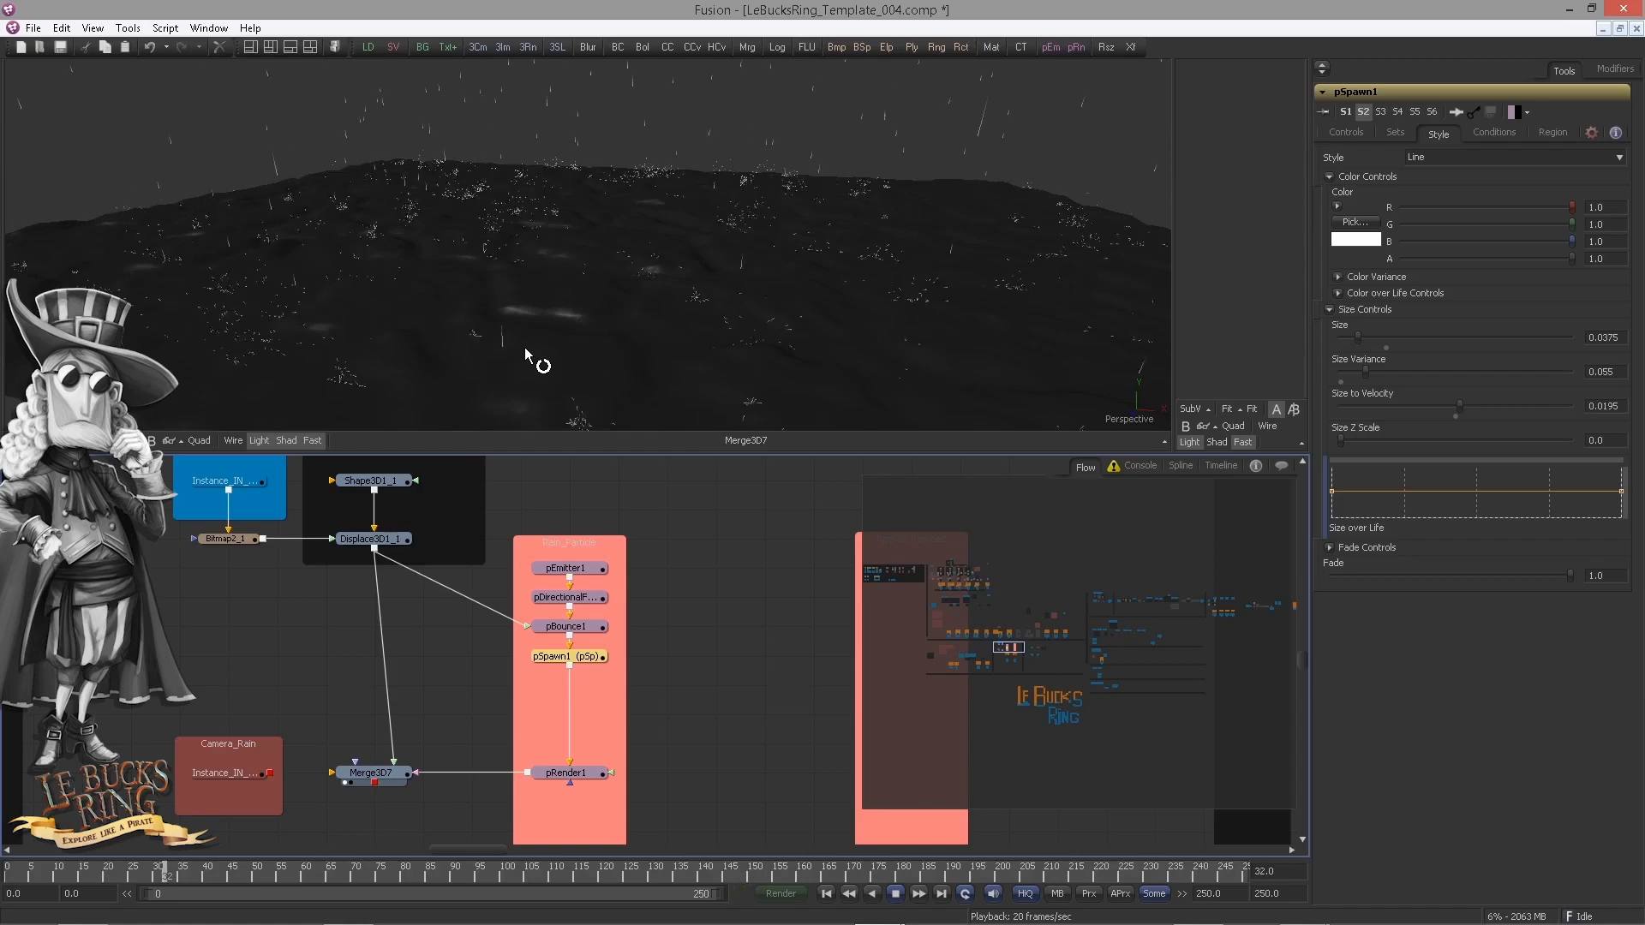
drag(745, 616, 753, 536)
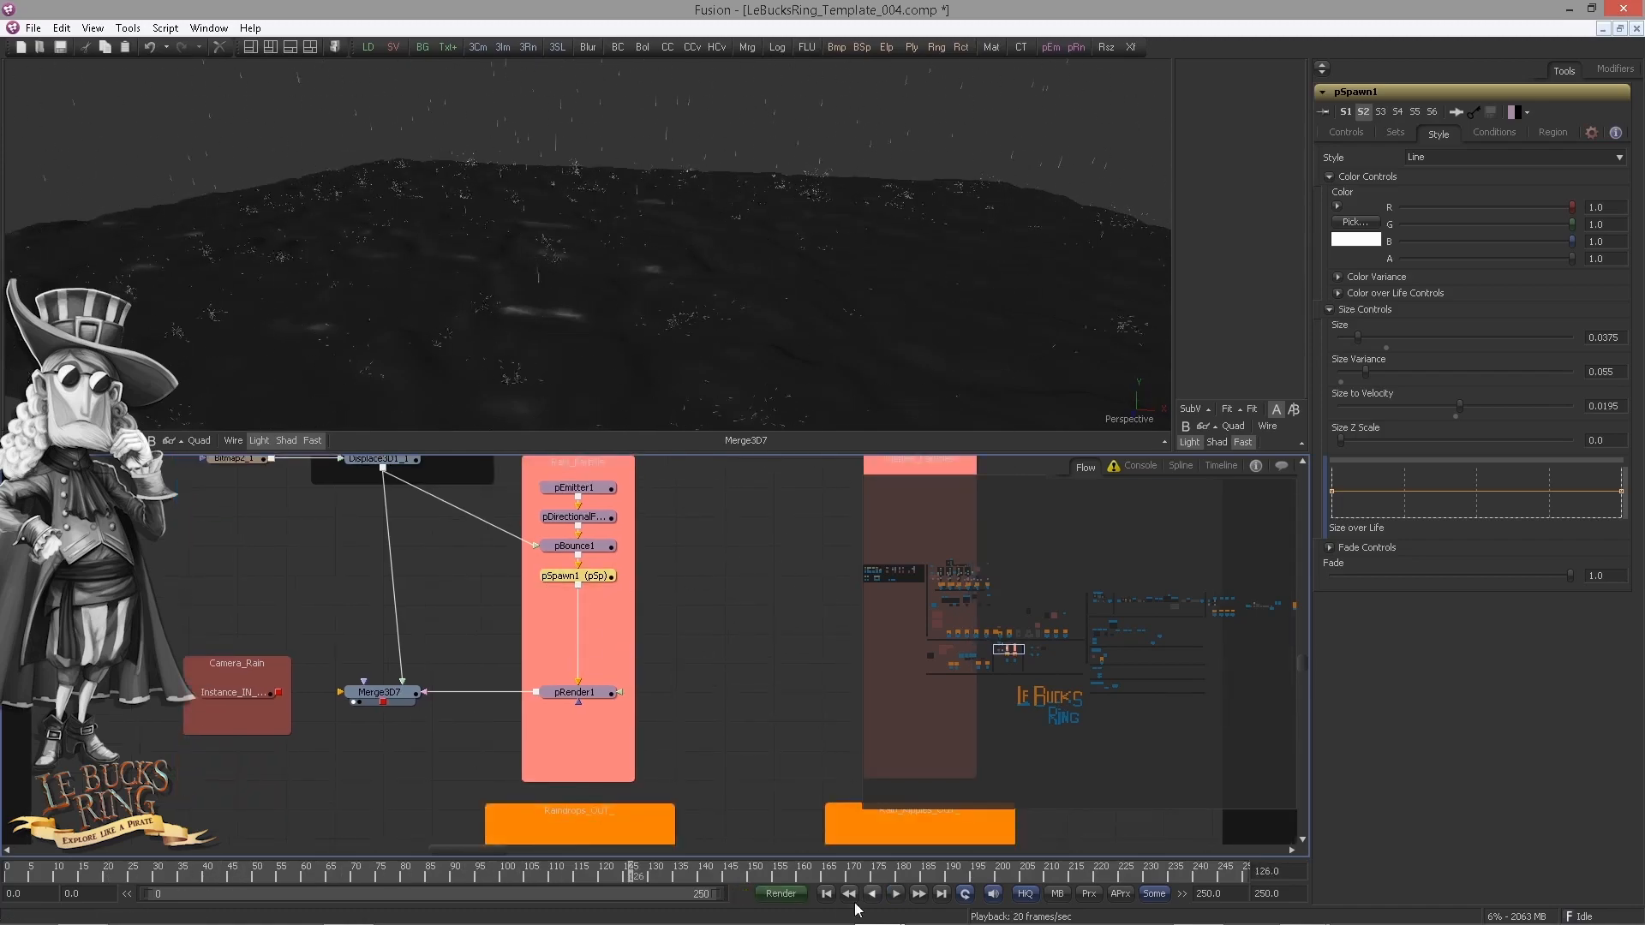
Step: Return to the first frame, add a pFriction tool after pSpawn1, and check its effect on the falling rain
click(826, 894)
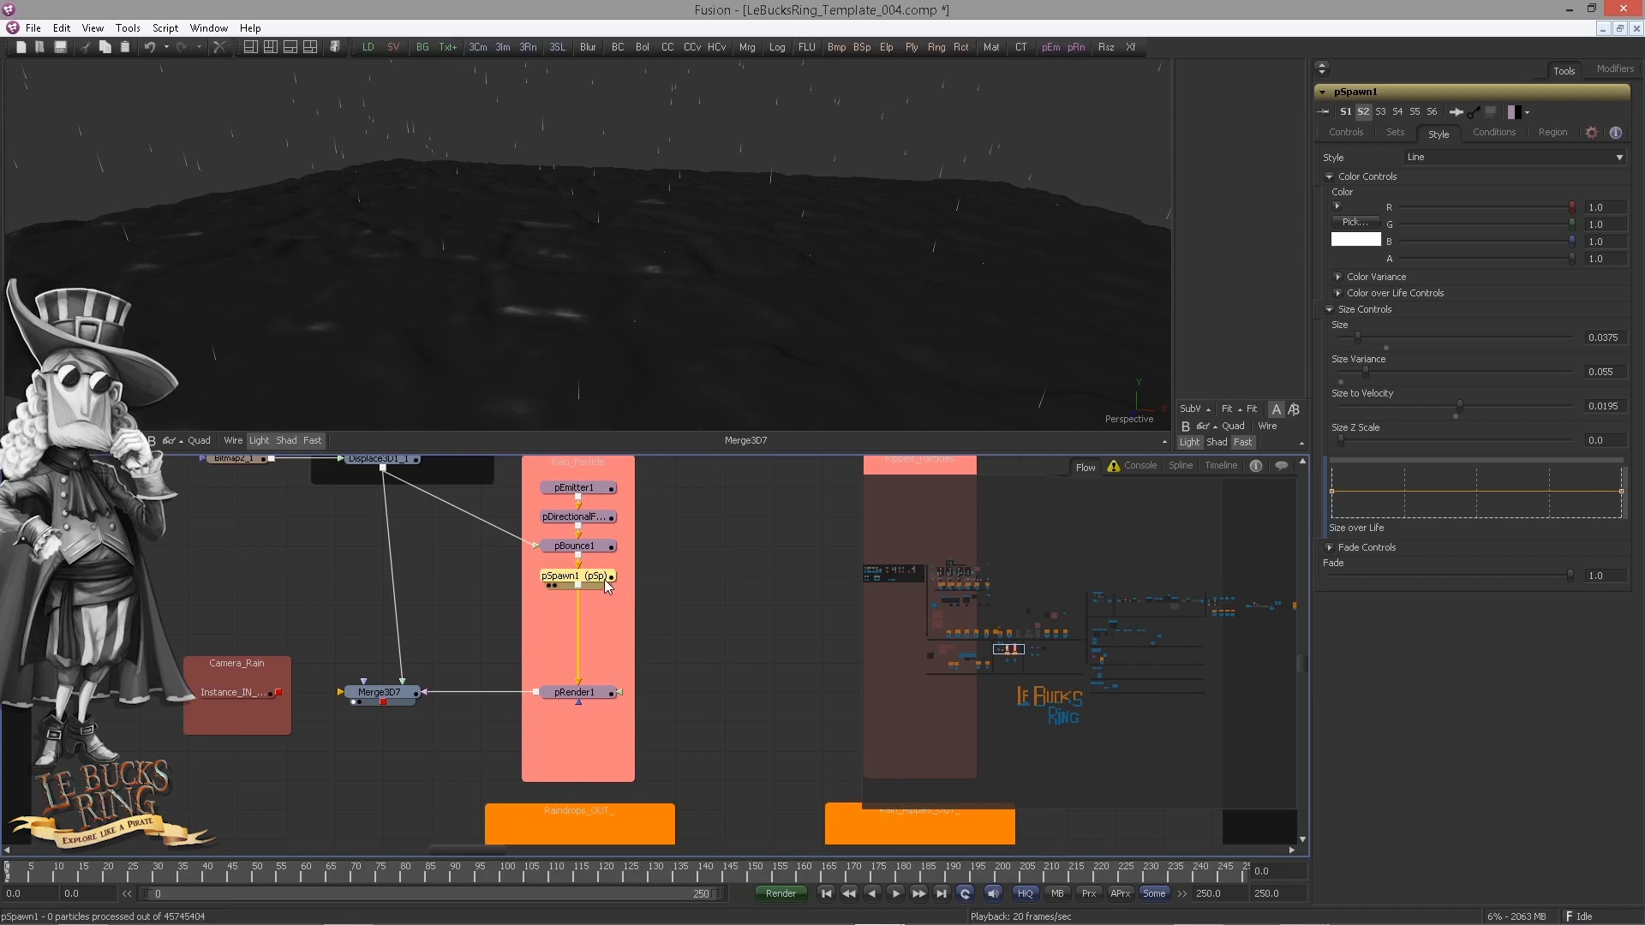
key(ctrl+space)
text(pfr)
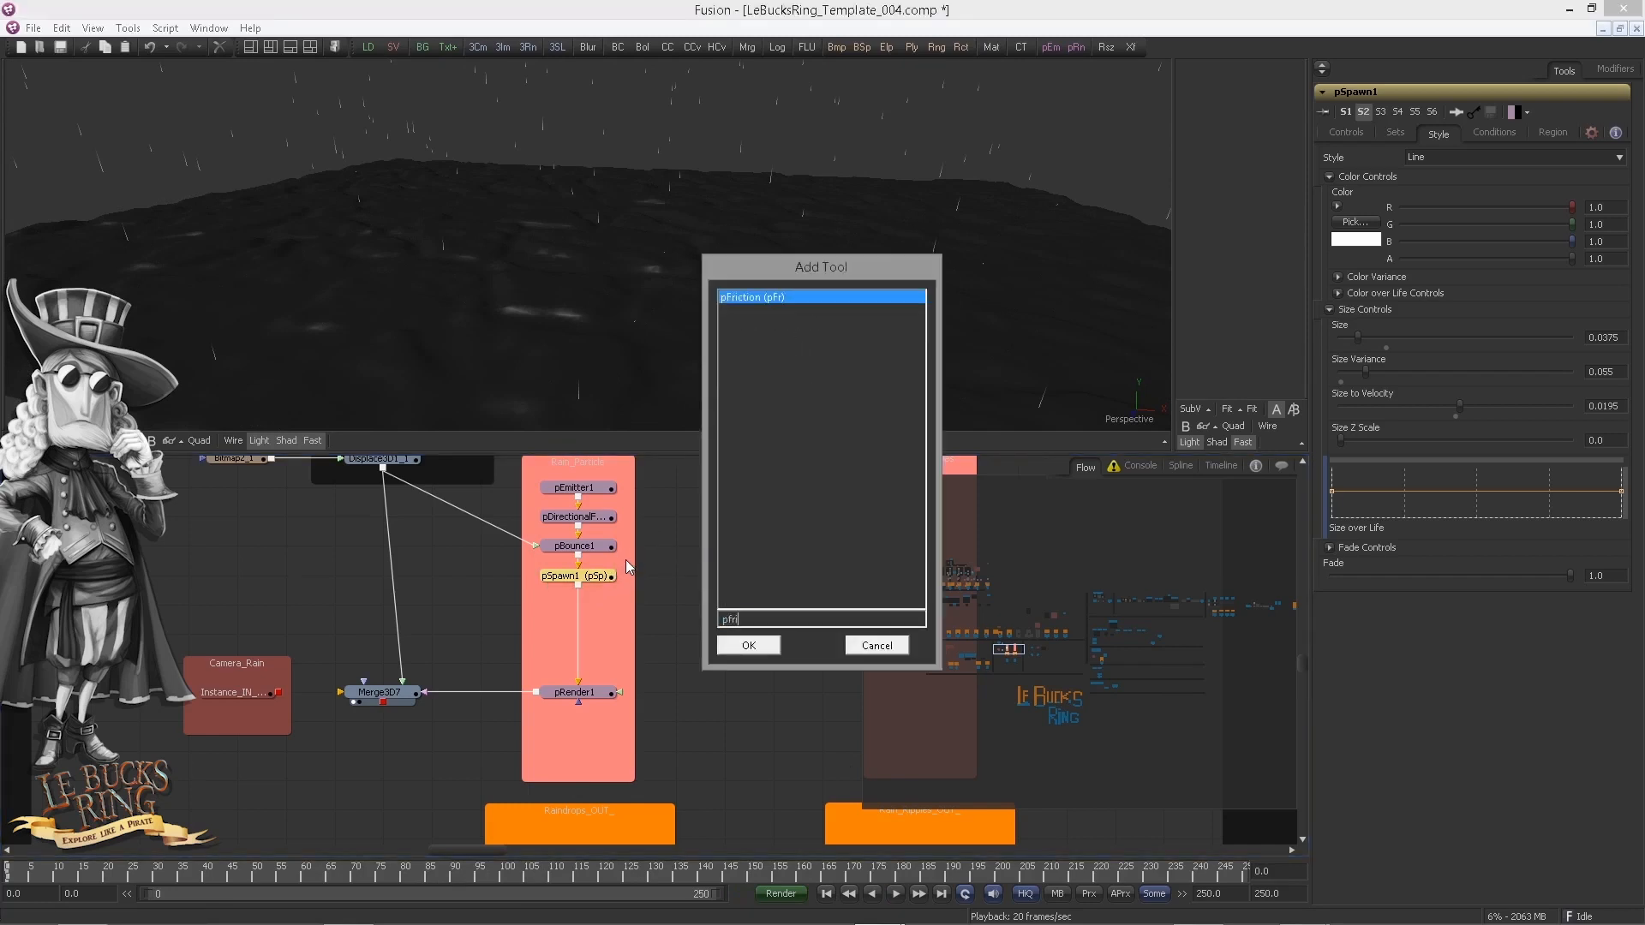
key(Return)
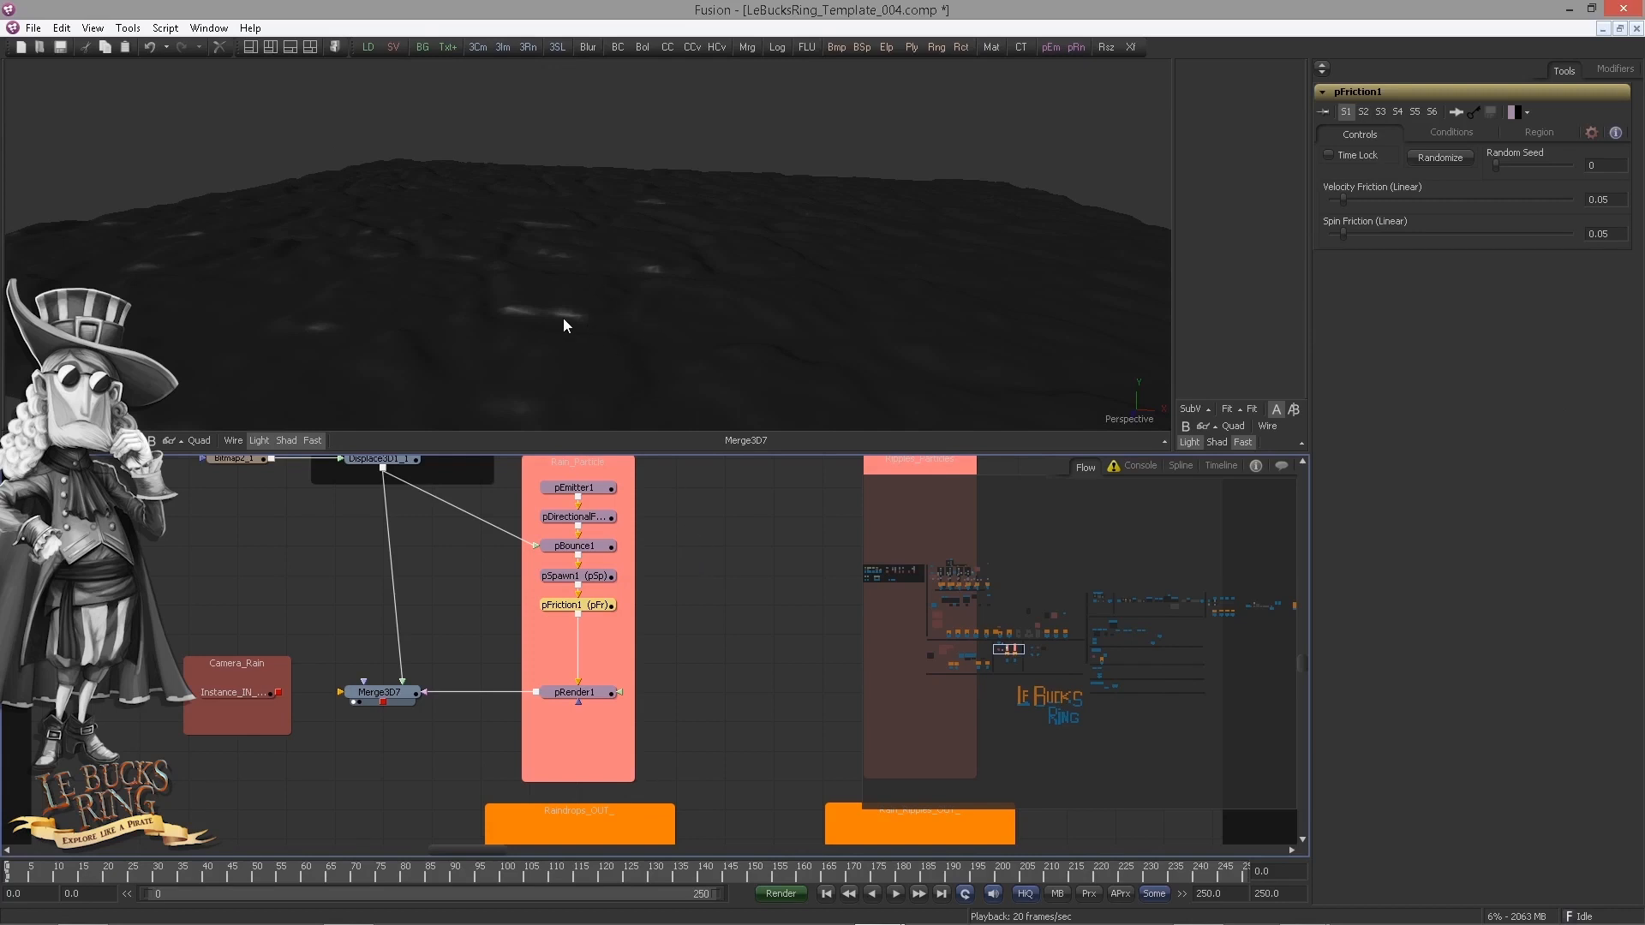
drag(564, 318, 619, 326)
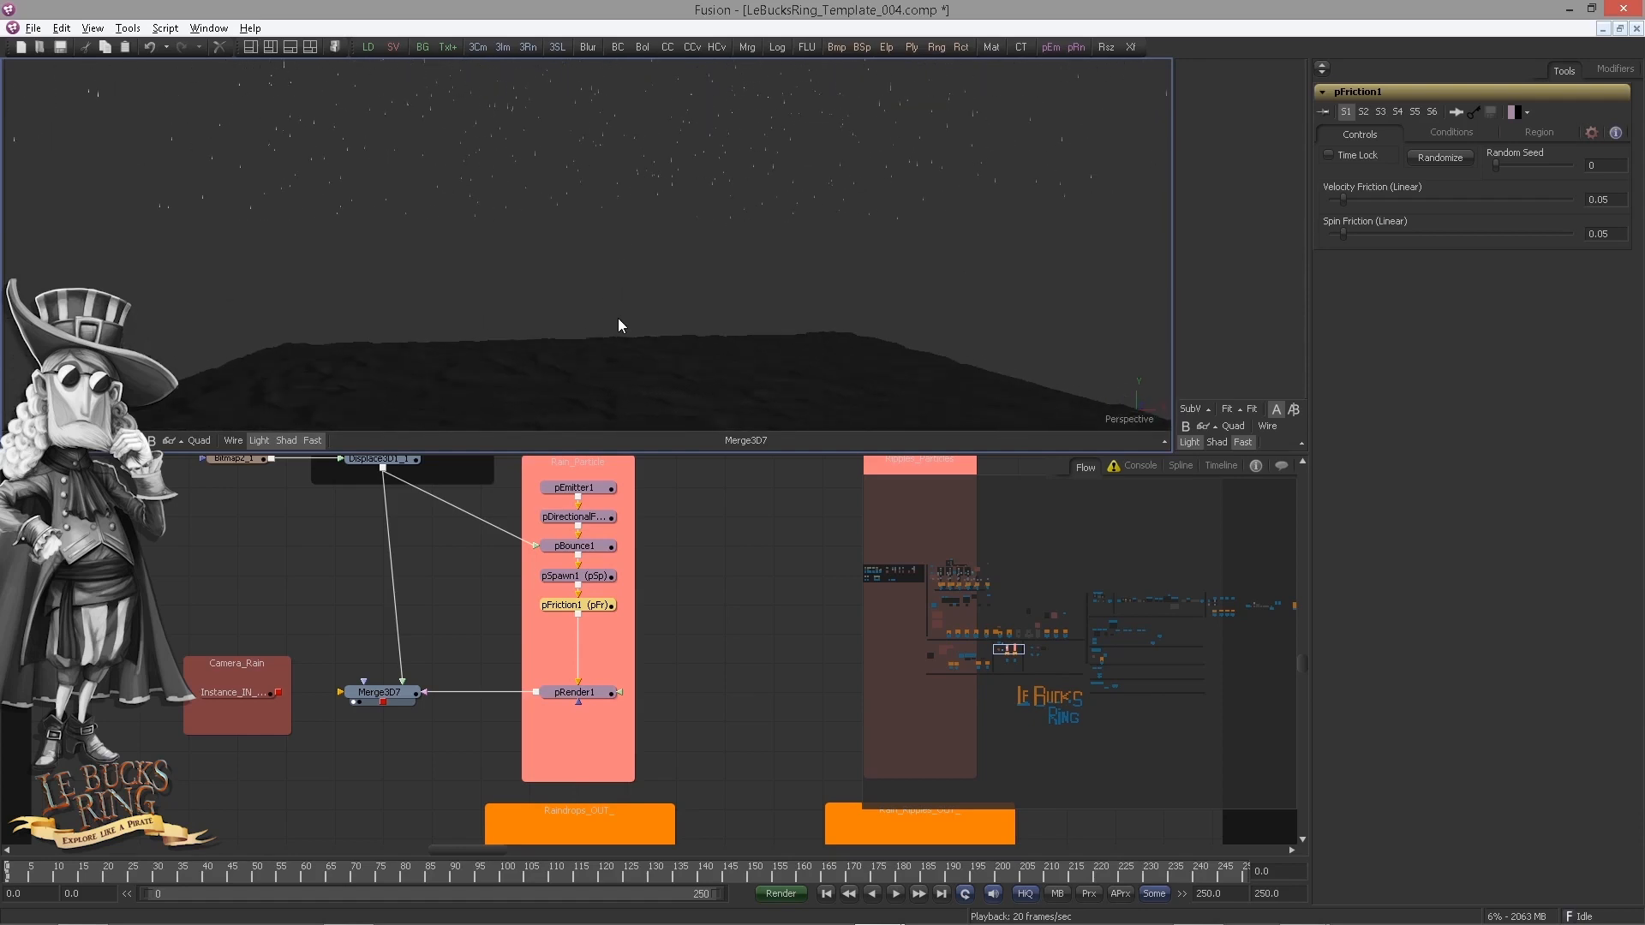
click(603, 617)
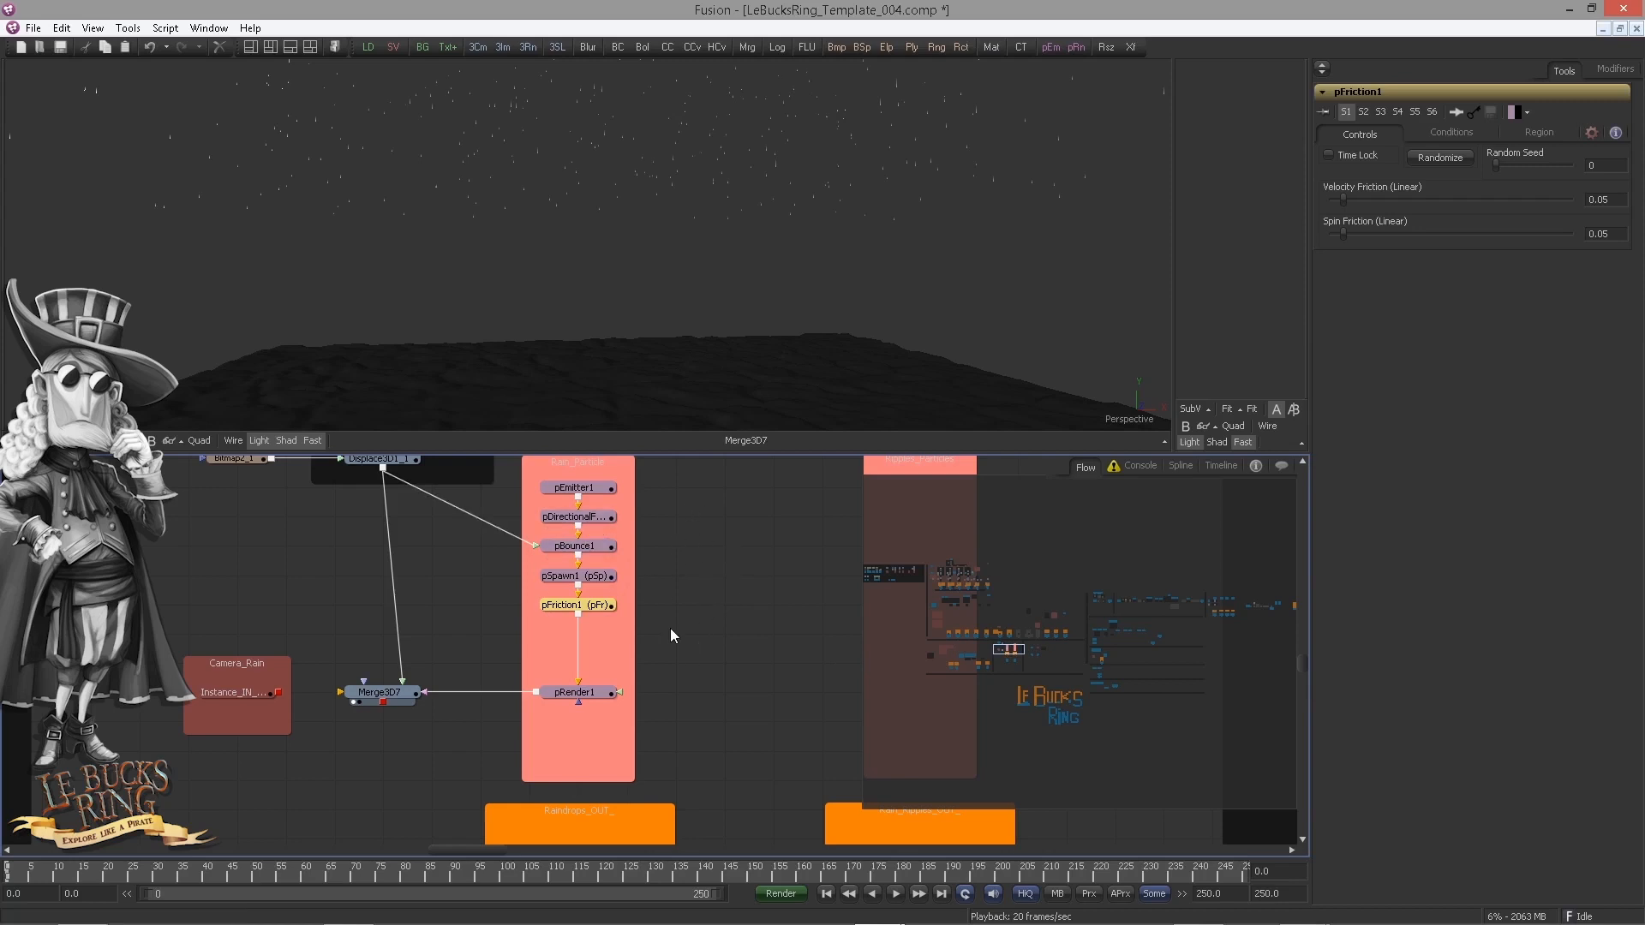
drag(701, 526, 682, 574)
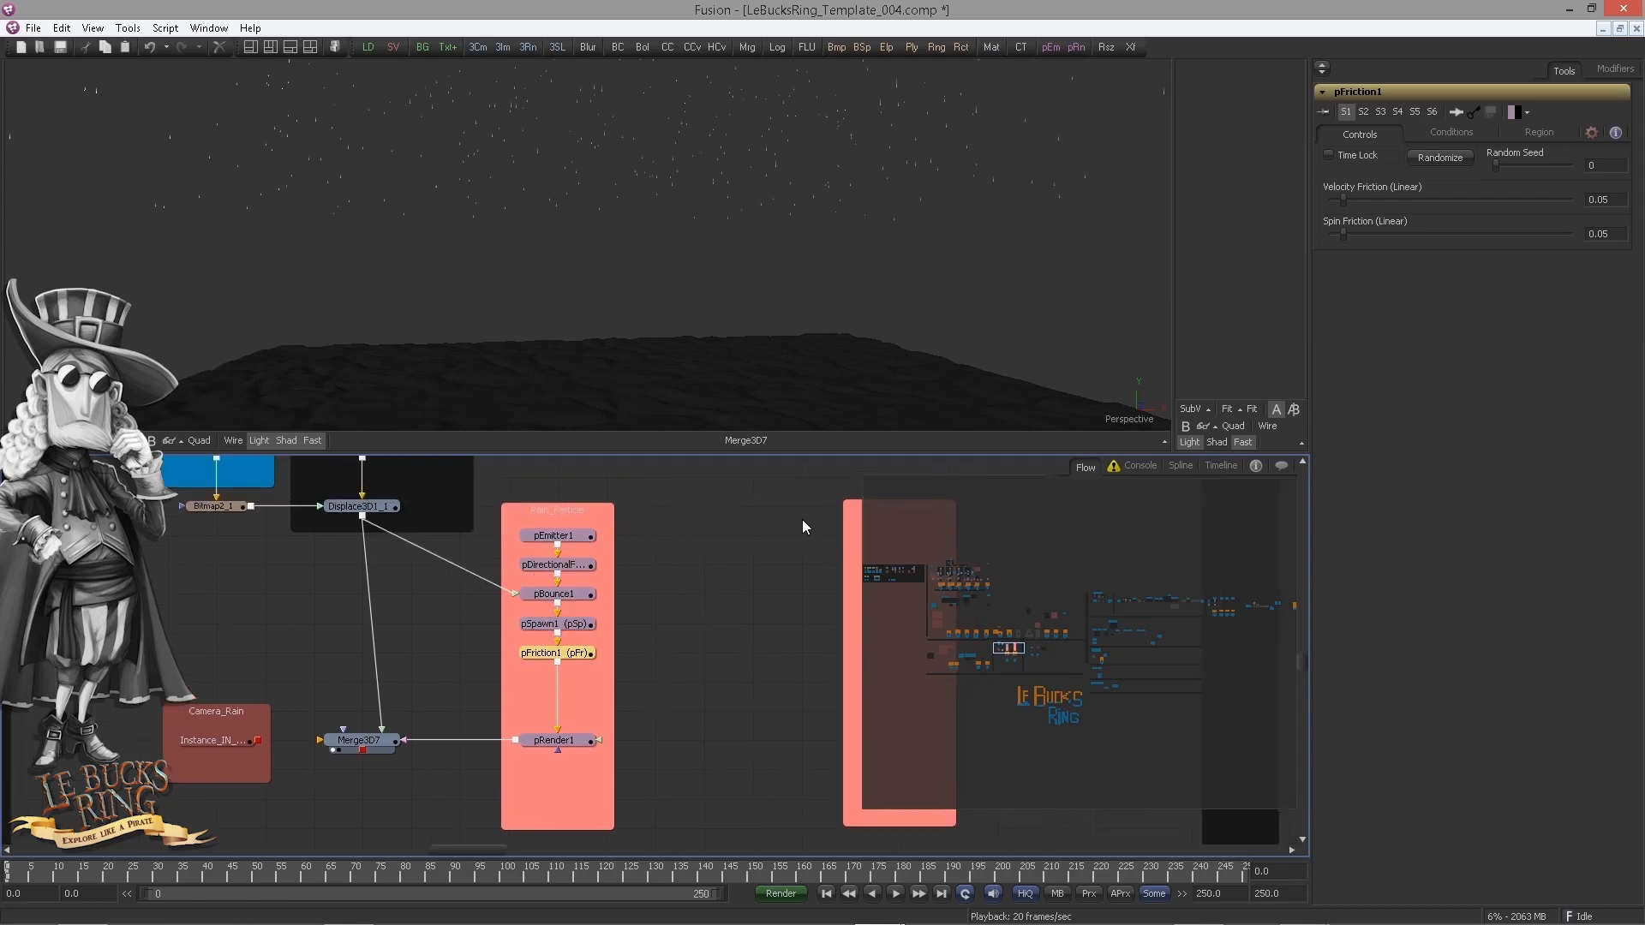
Step: Examine which particle sets pEmitter1 and pSpawn1 are assigned to, and play back the rain with friction applied
click(580, 634)
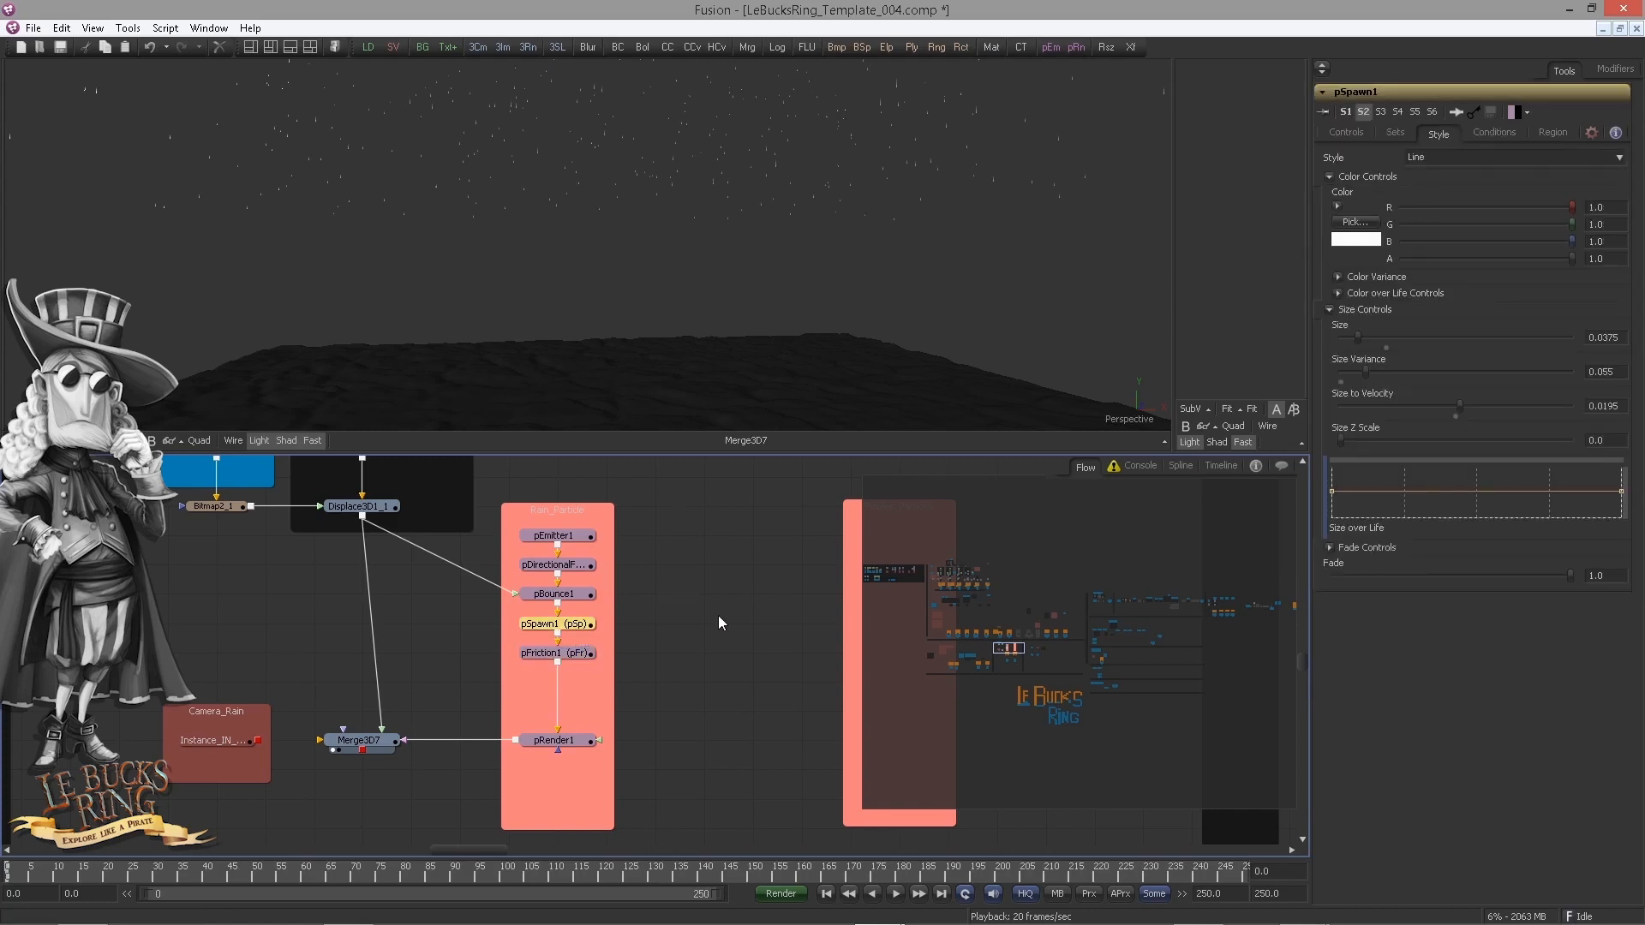
click(668, 588)
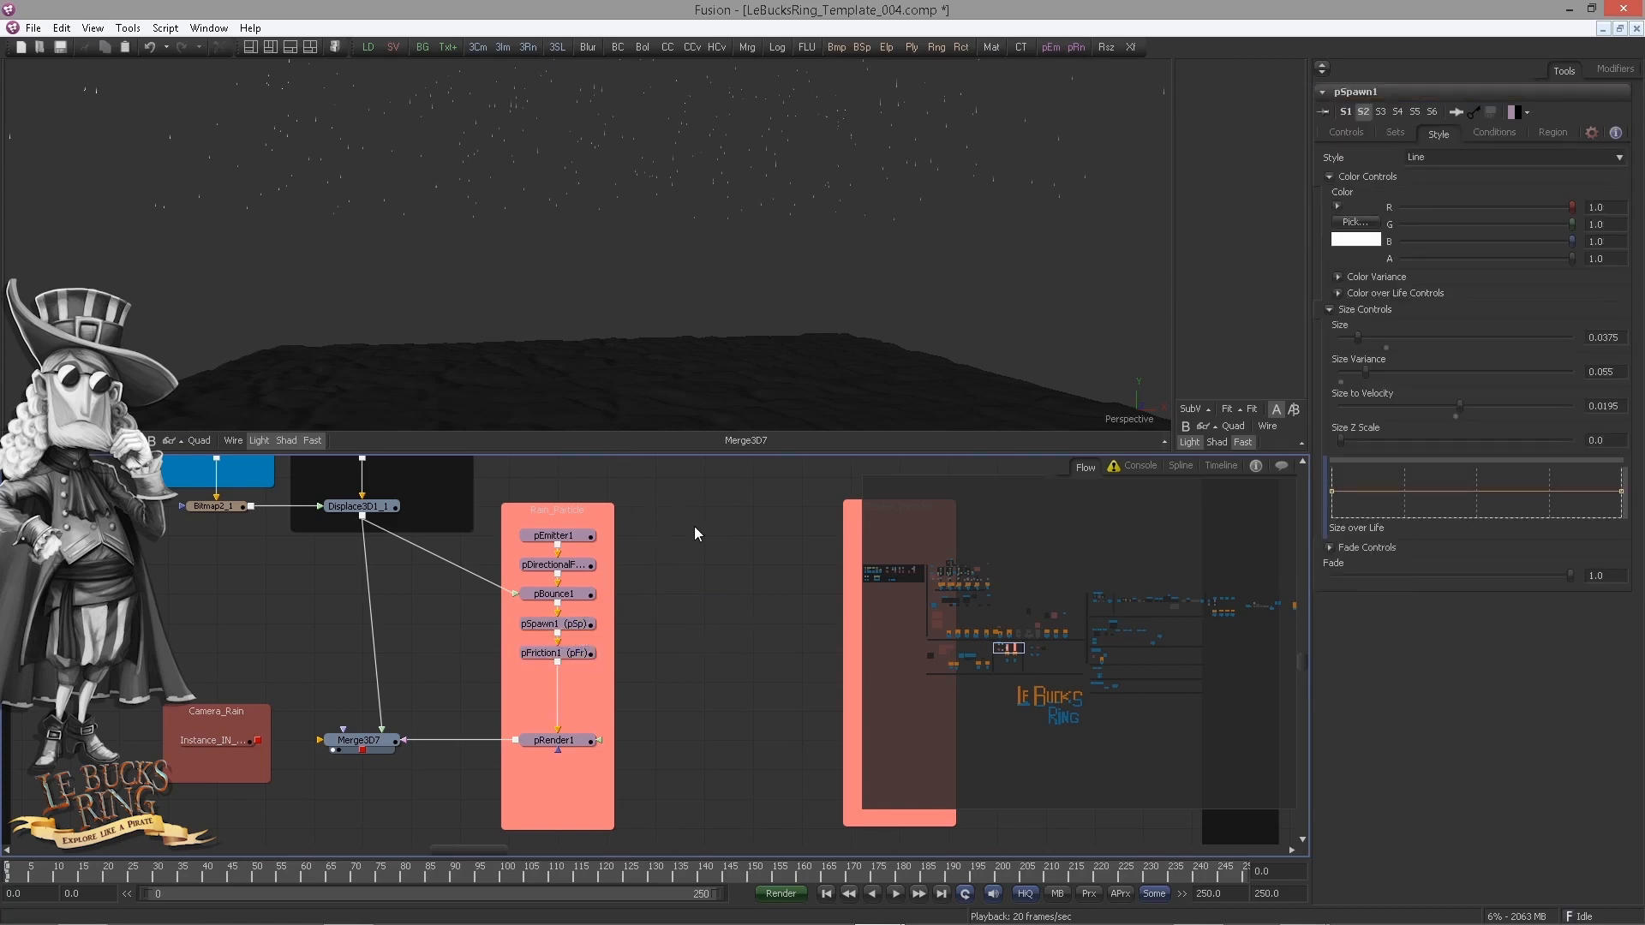
click(573, 535)
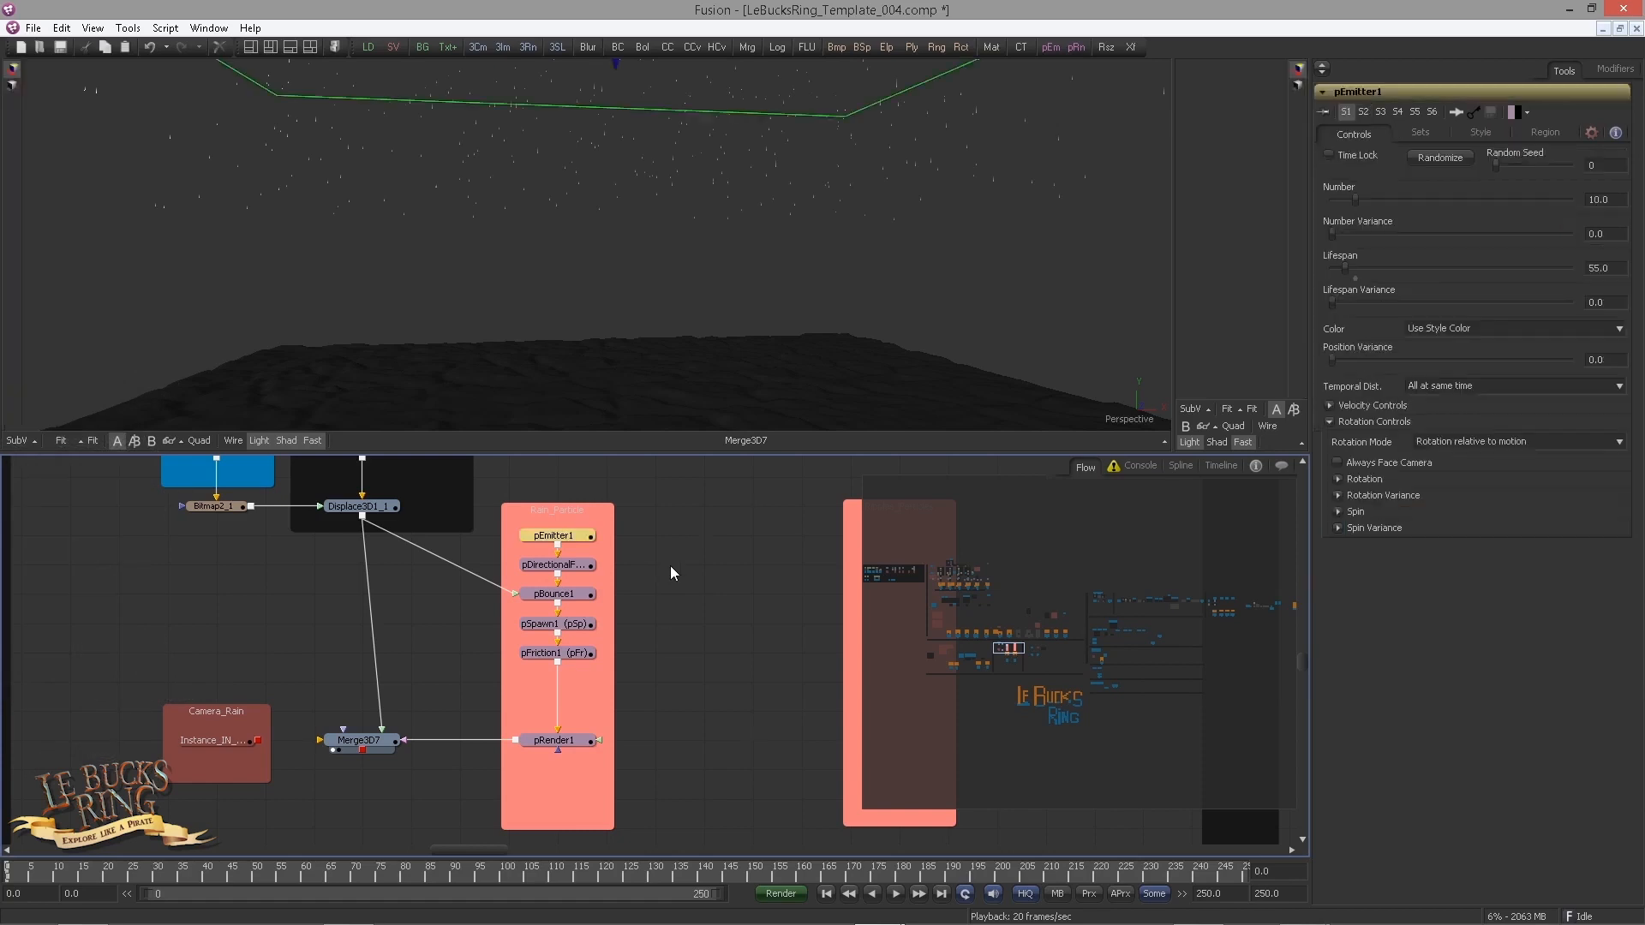
click(670, 566)
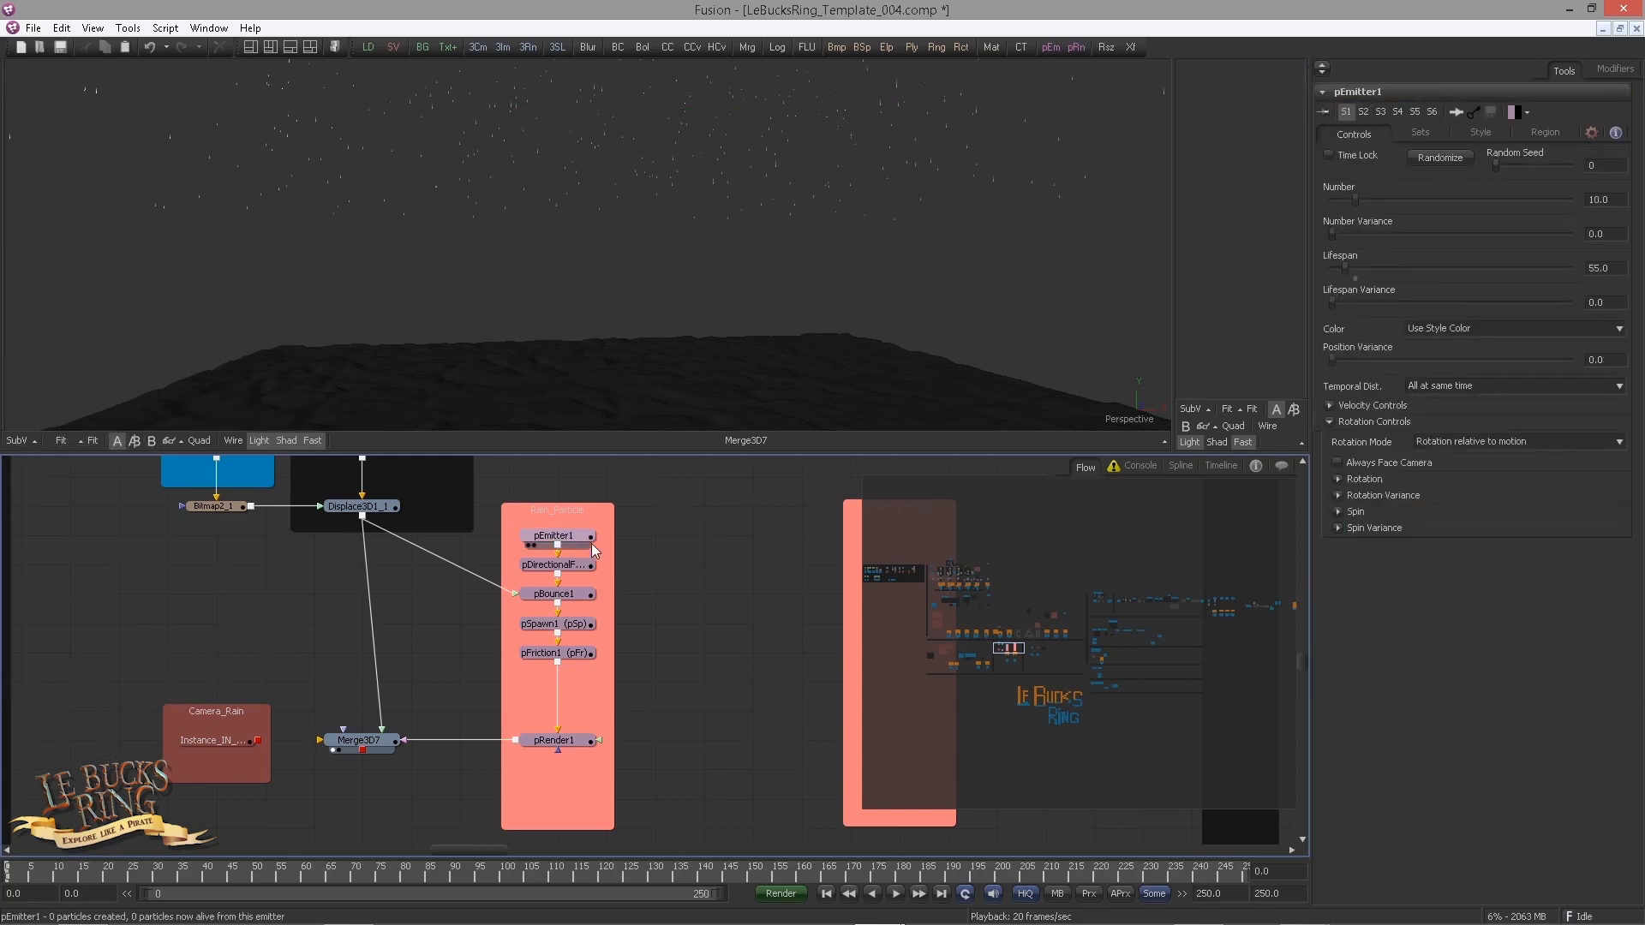
click(574, 538)
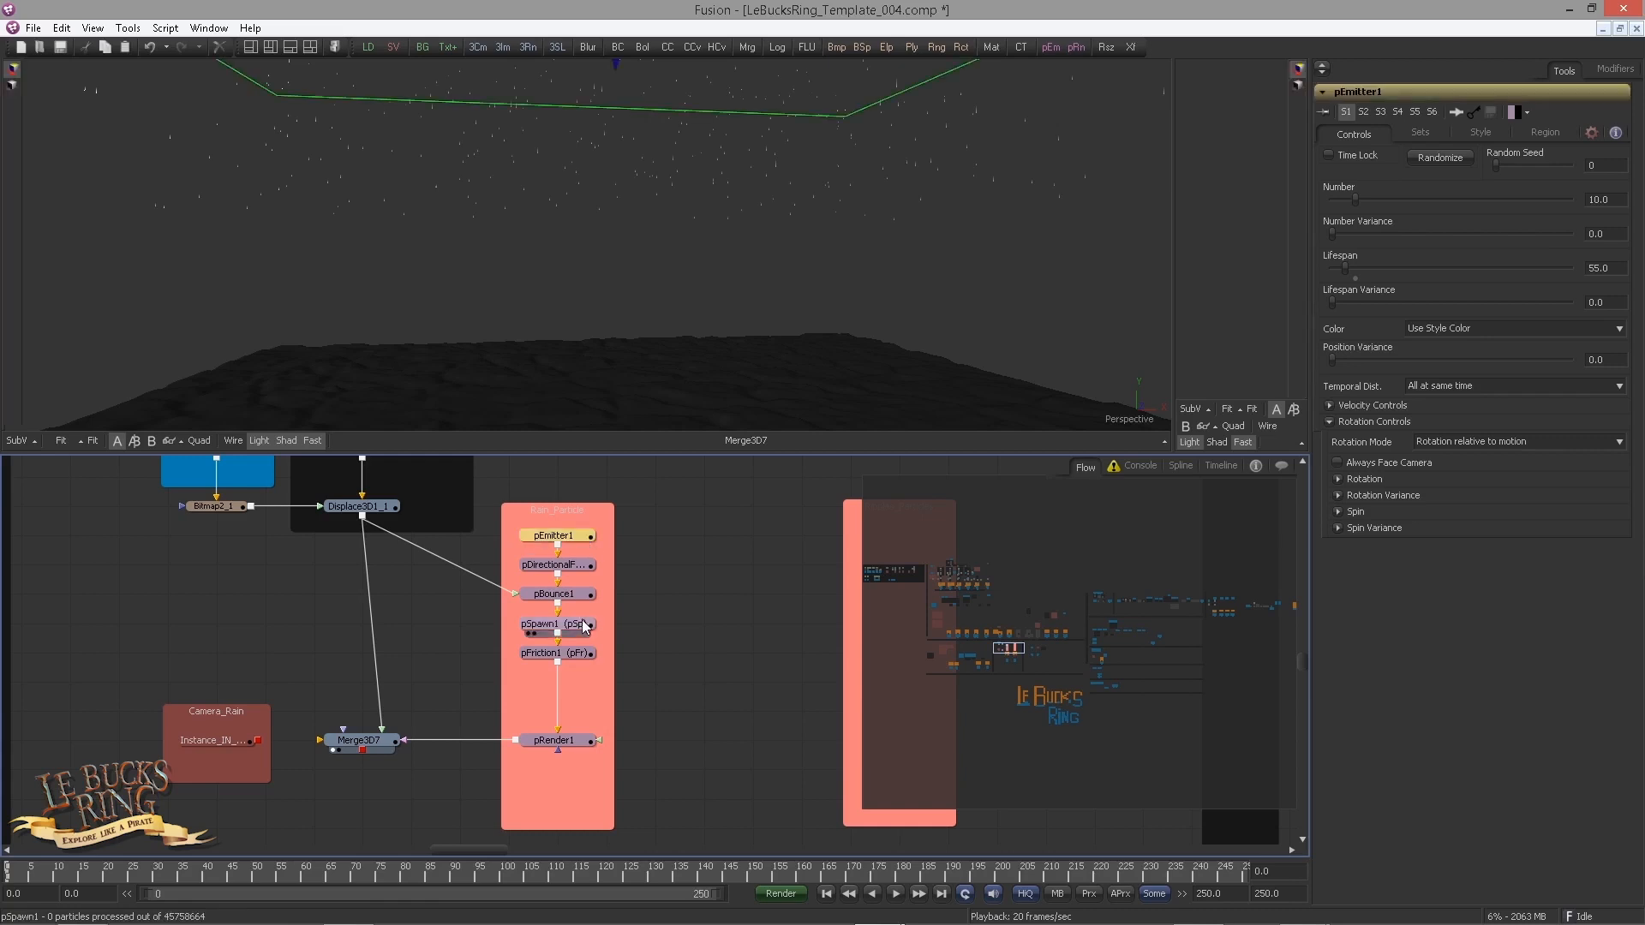
click(583, 624)
click(571, 538)
click(583, 624)
click(578, 538)
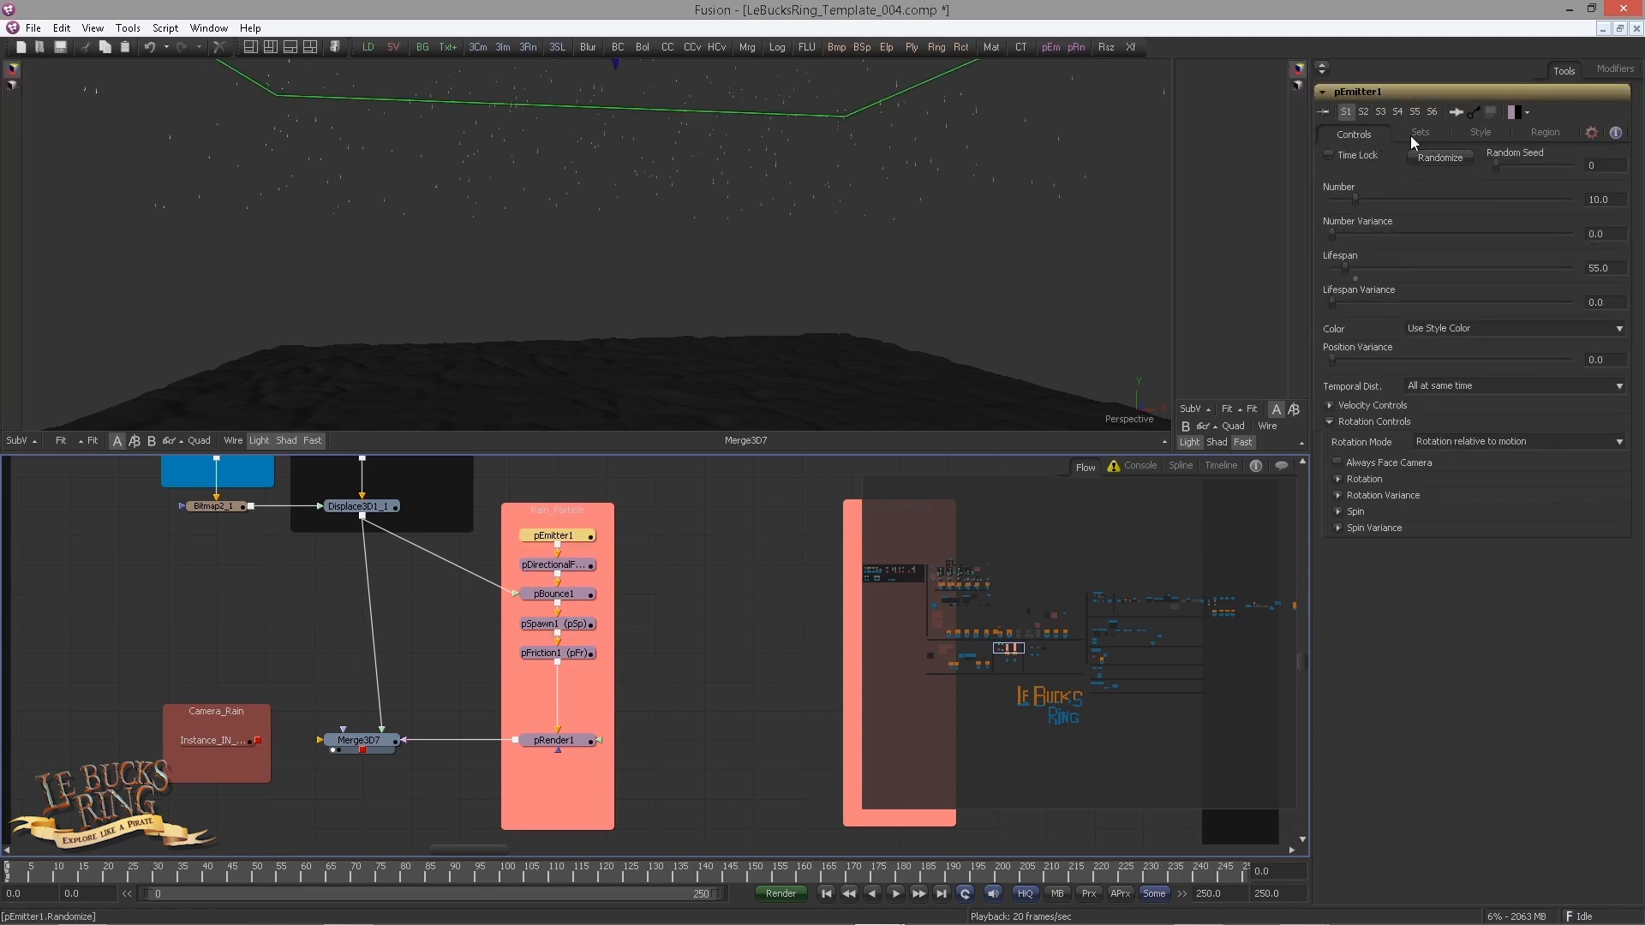
click(1420, 134)
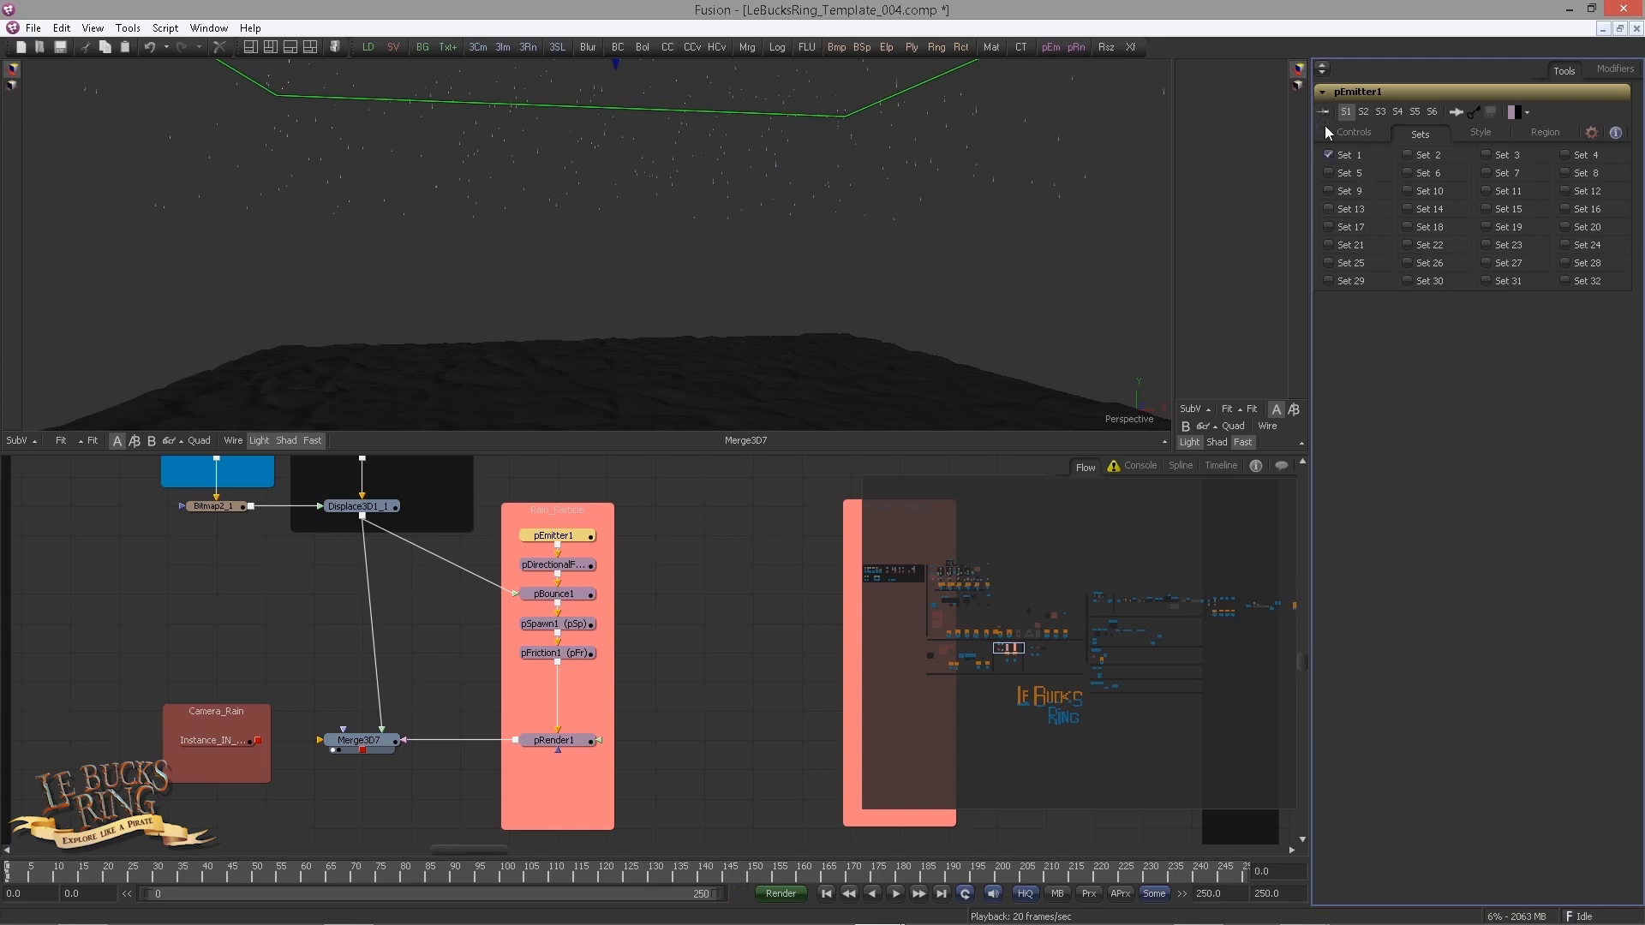
click(557, 626)
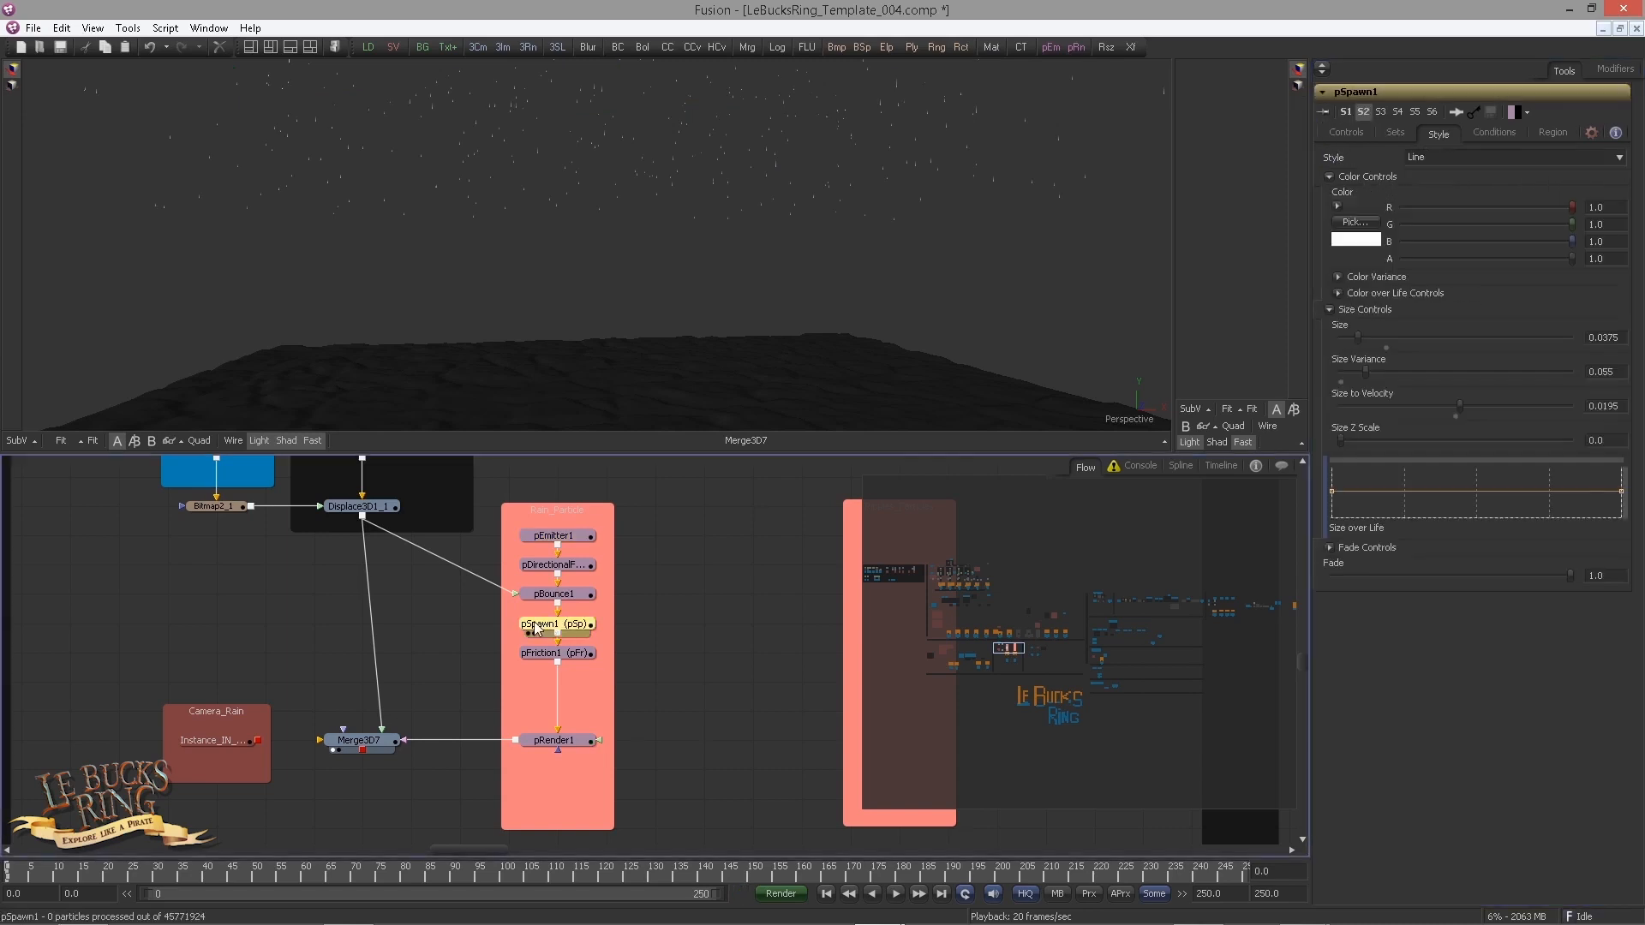
click(1395, 130)
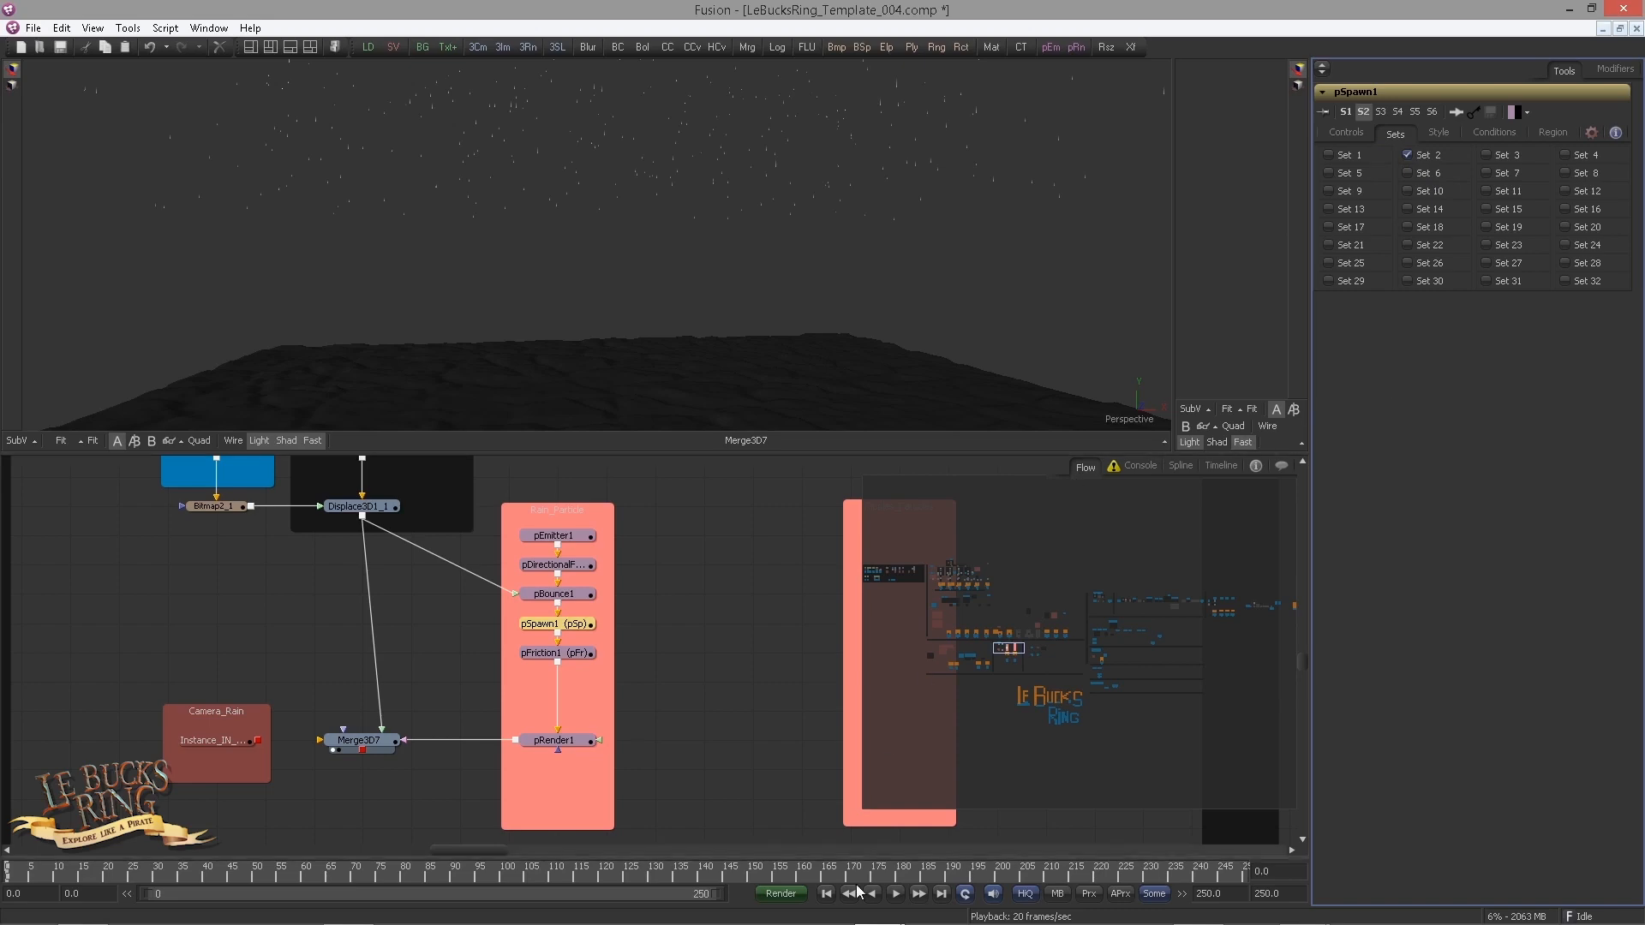
click(894, 893)
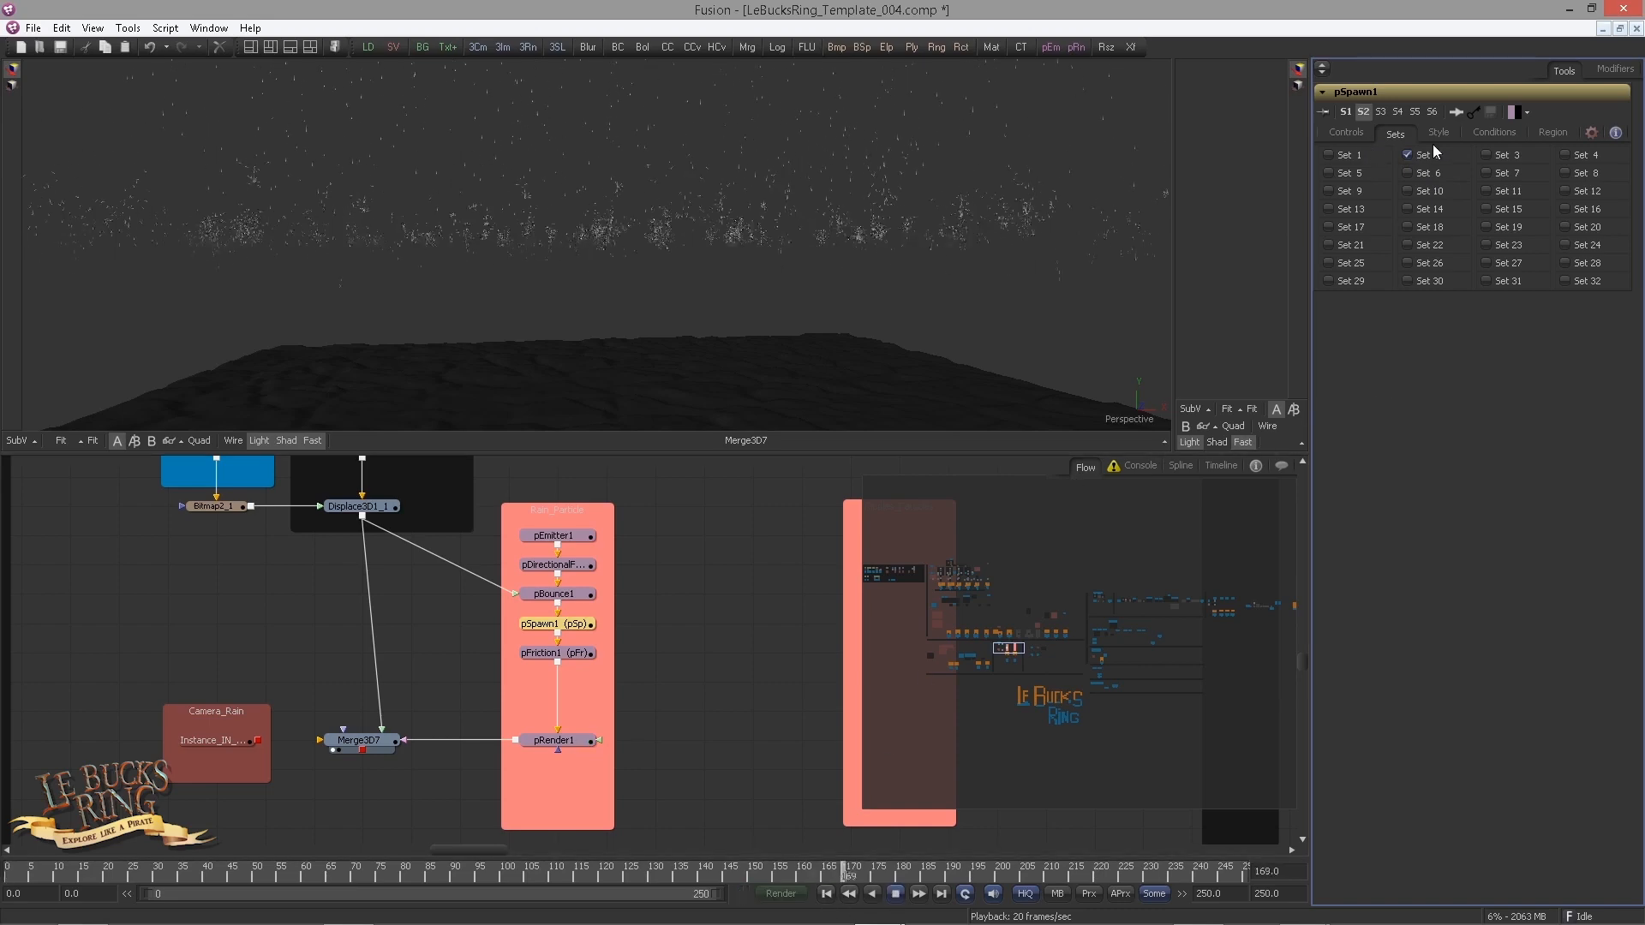
Step: Set pFriction1's Set Mode to Affect specified sets with Set 1 excluded, and play back the rain to check it
click(557, 655)
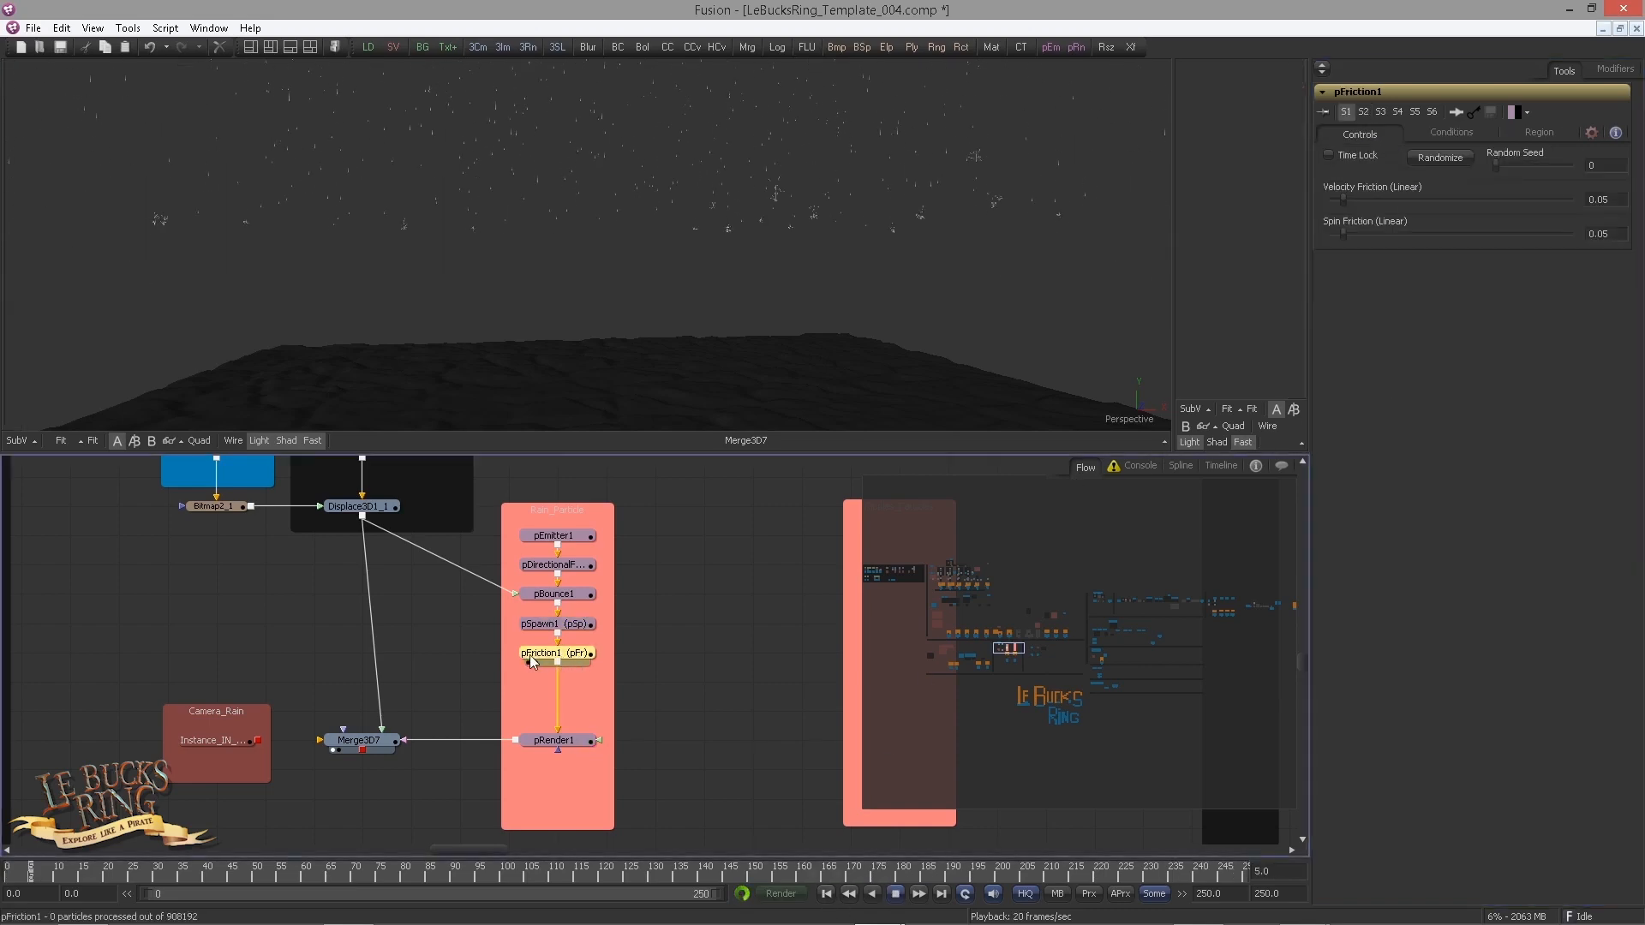
key(space)
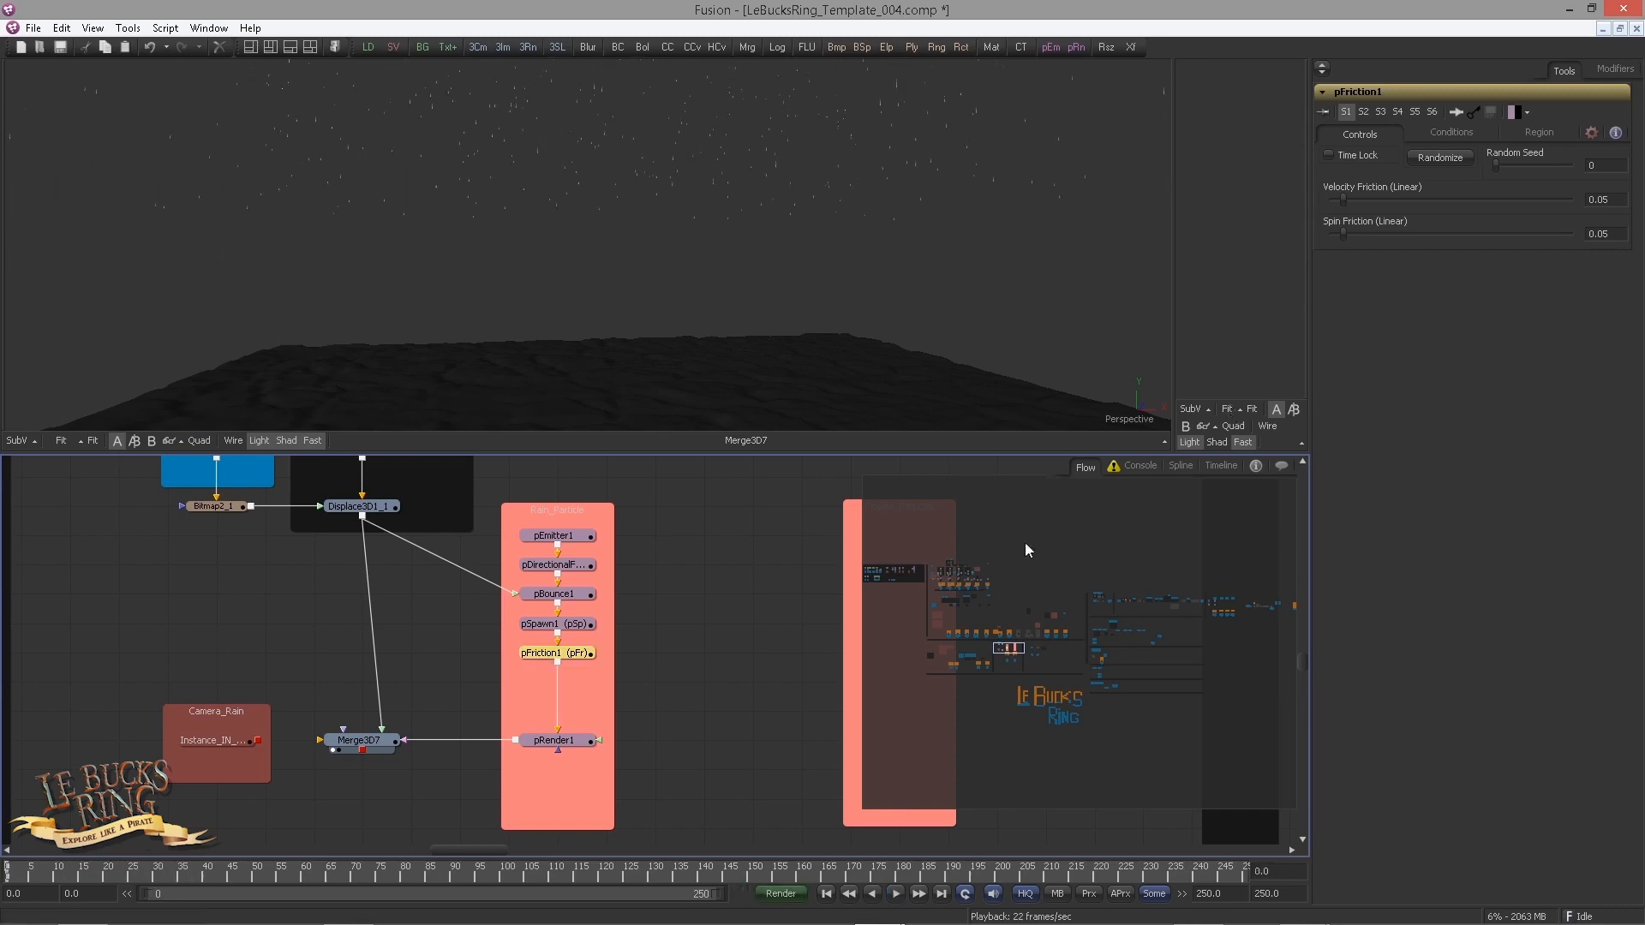
click(1447, 134)
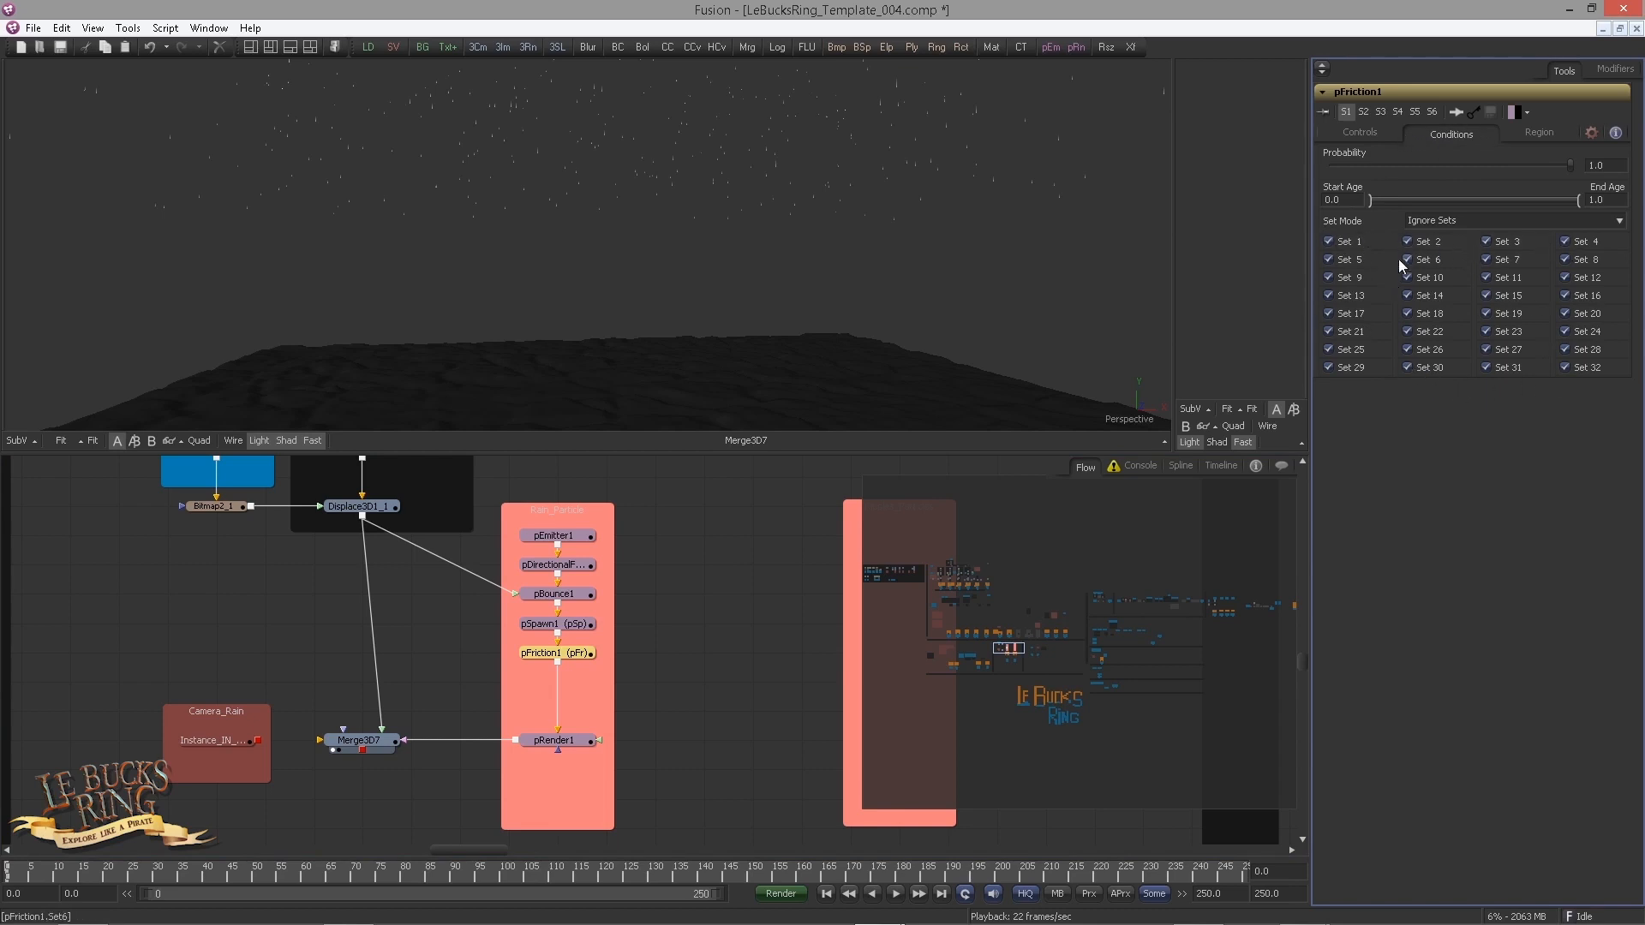
click(1440, 223)
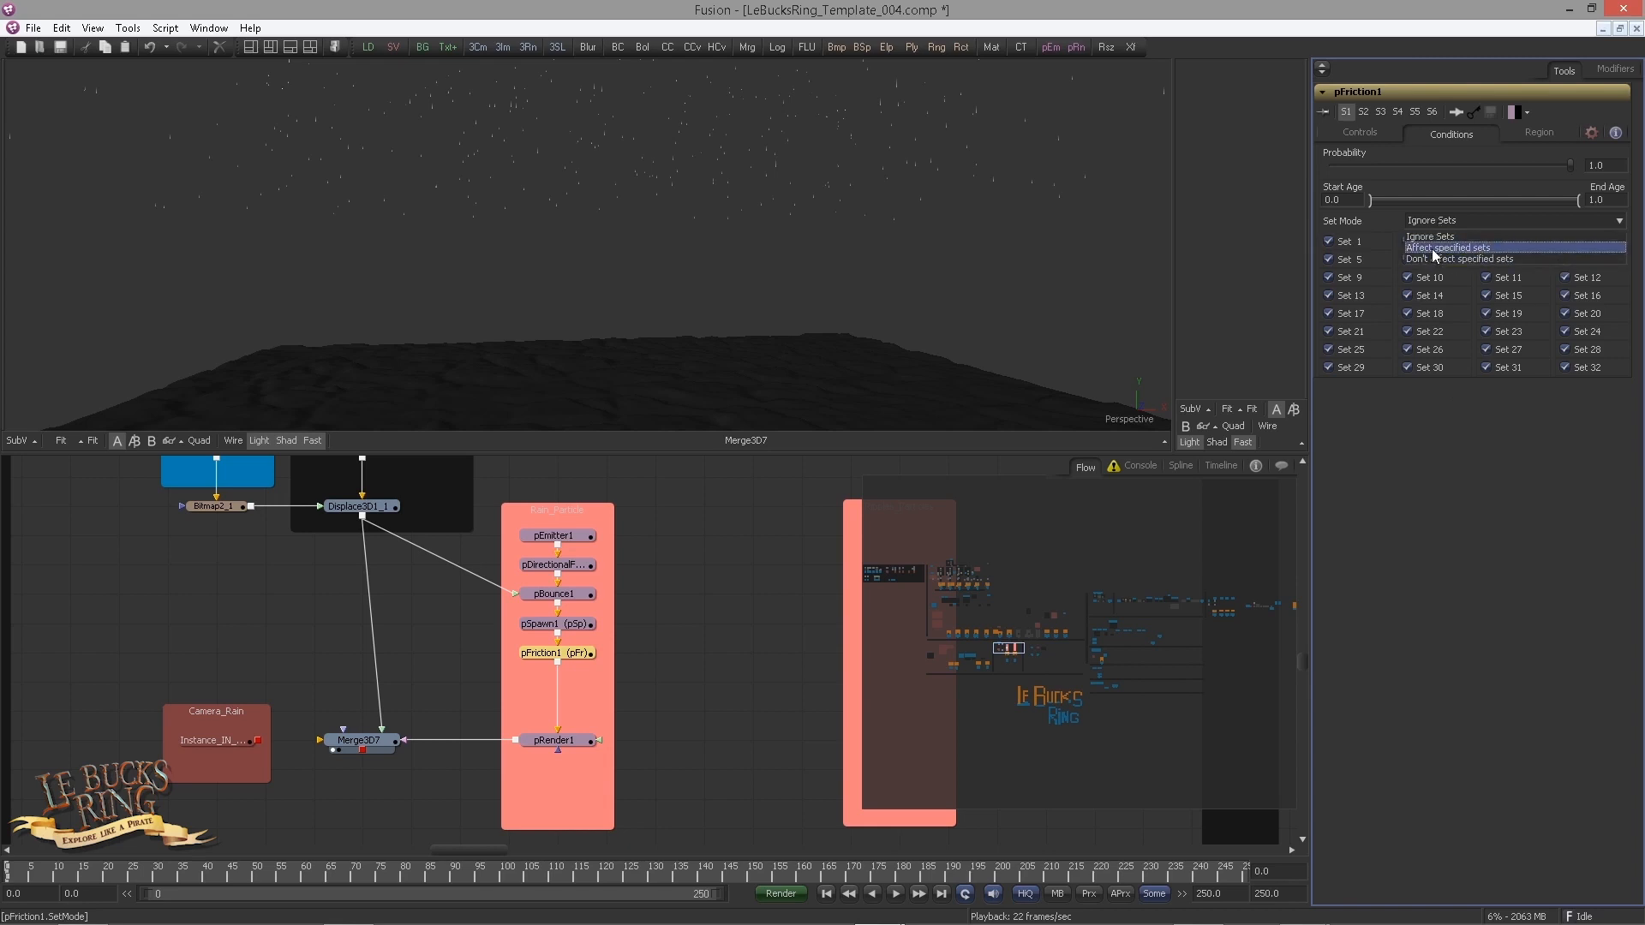
click(1448, 248)
click(1328, 241)
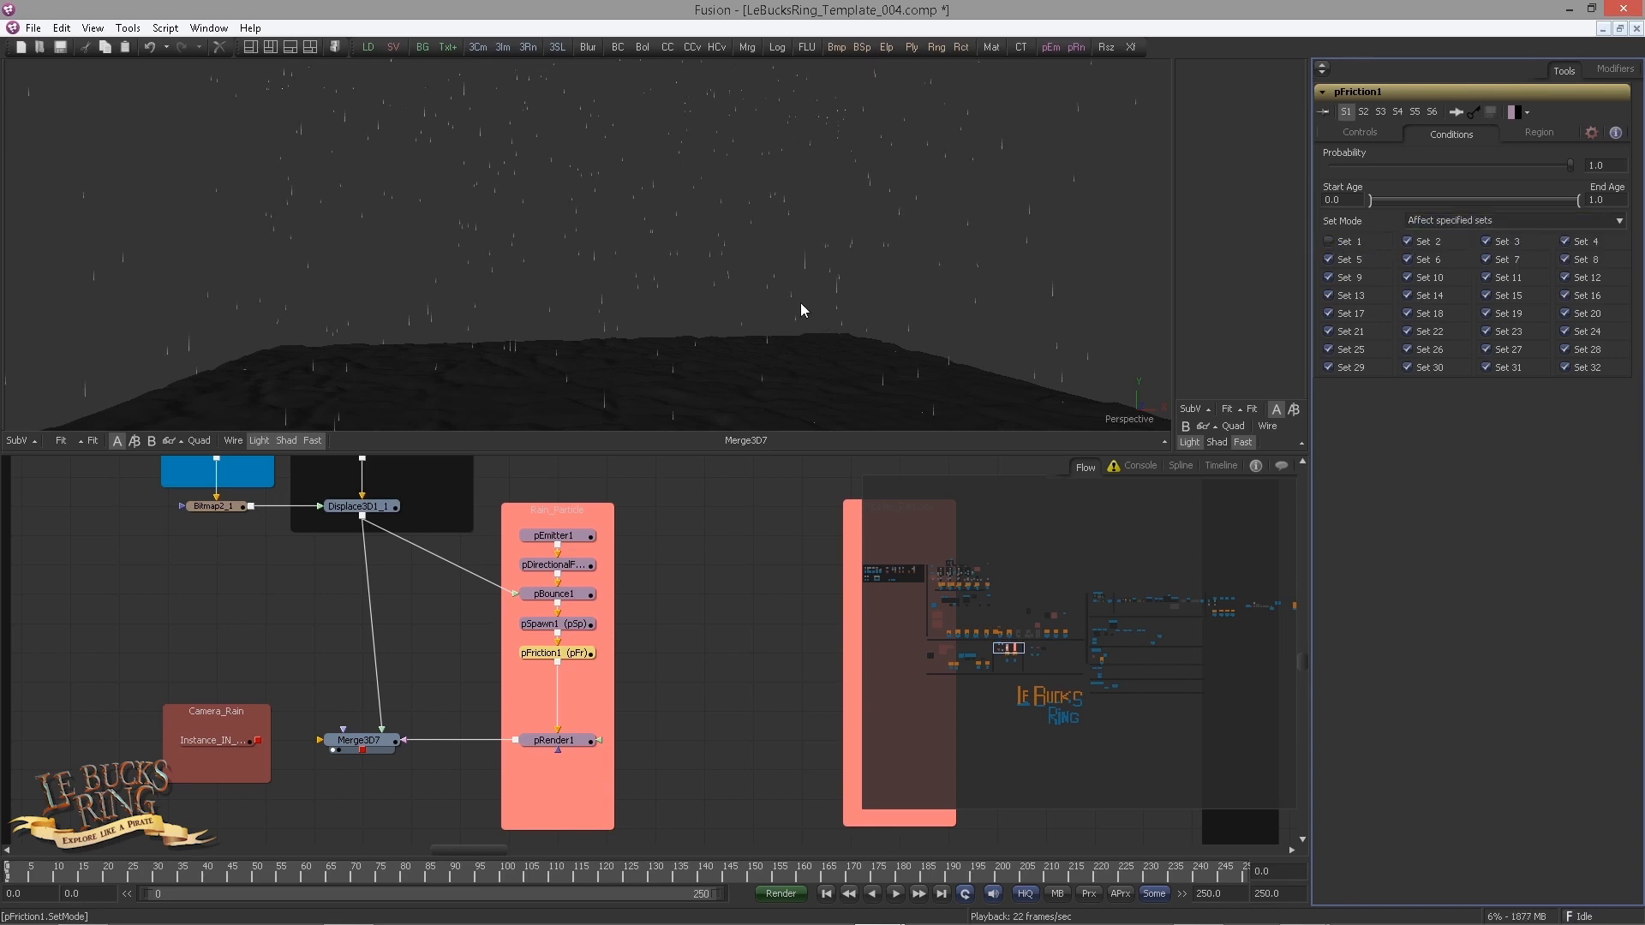
drag(801, 304, 514, 311)
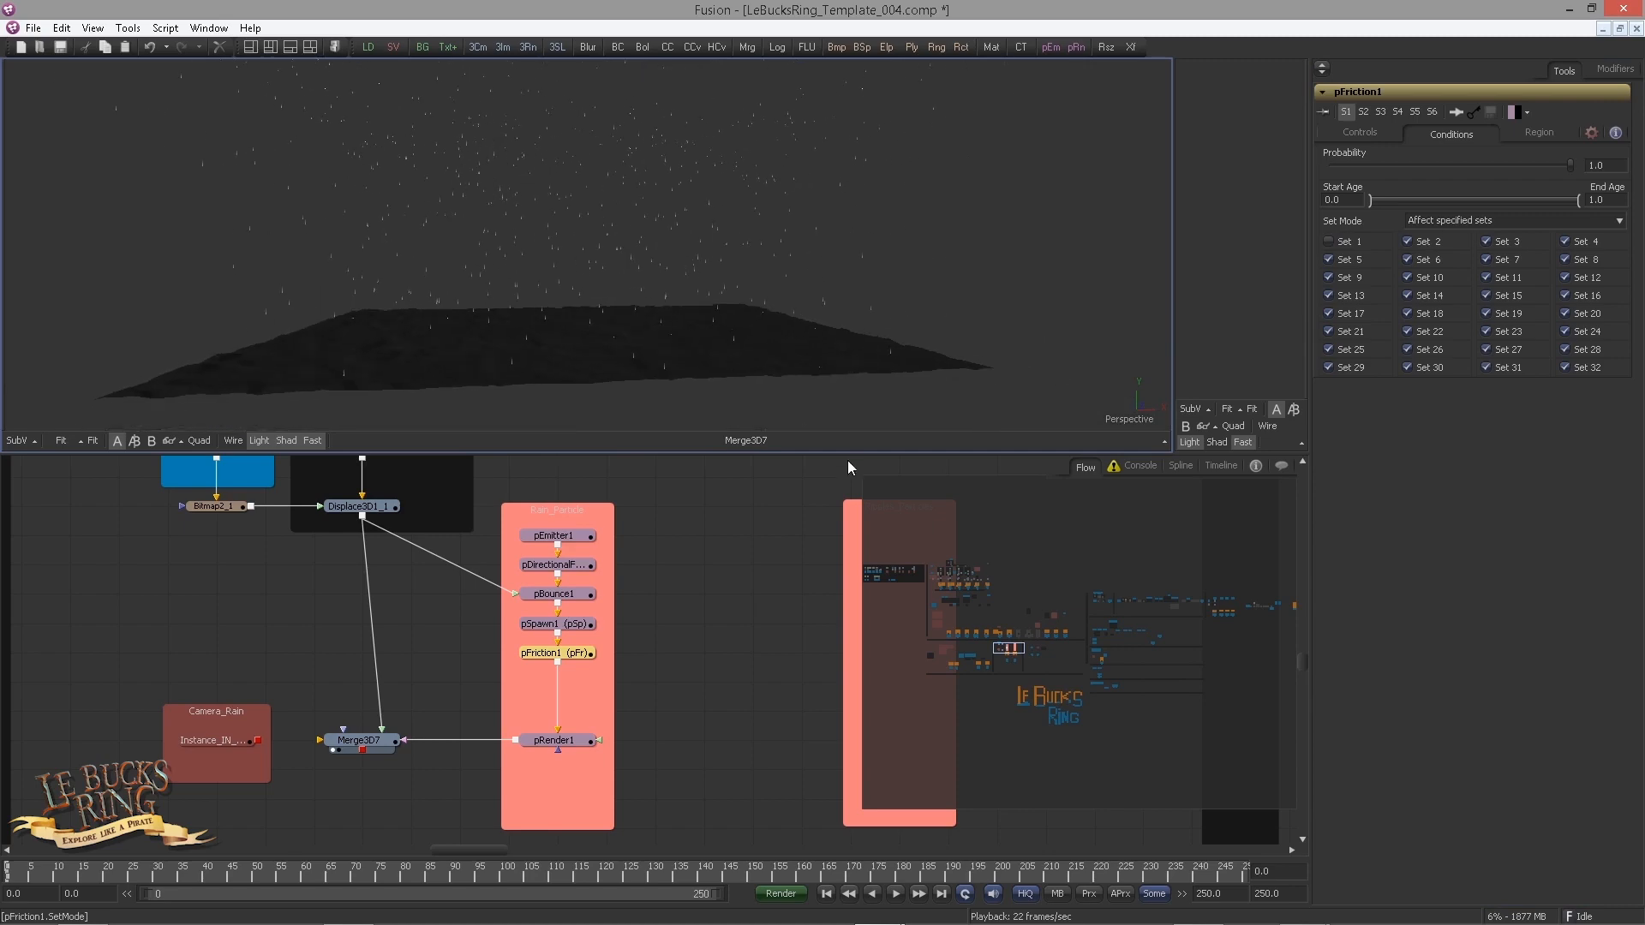
click(848, 468)
click(894, 894)
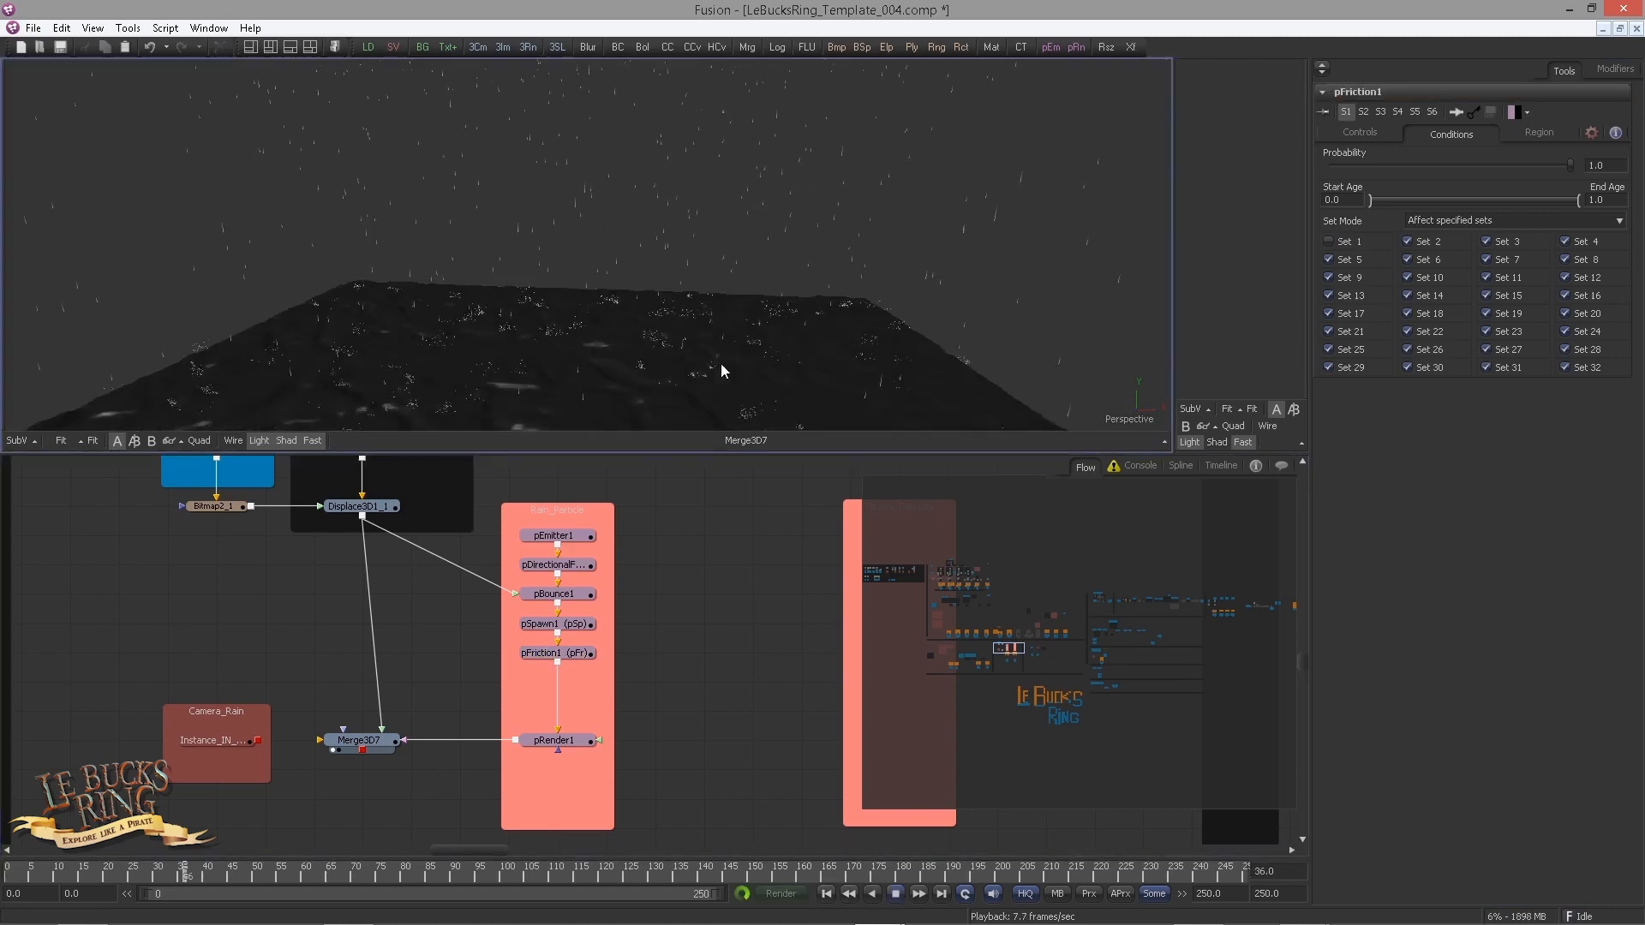
drag(722, 362, 735, 289)
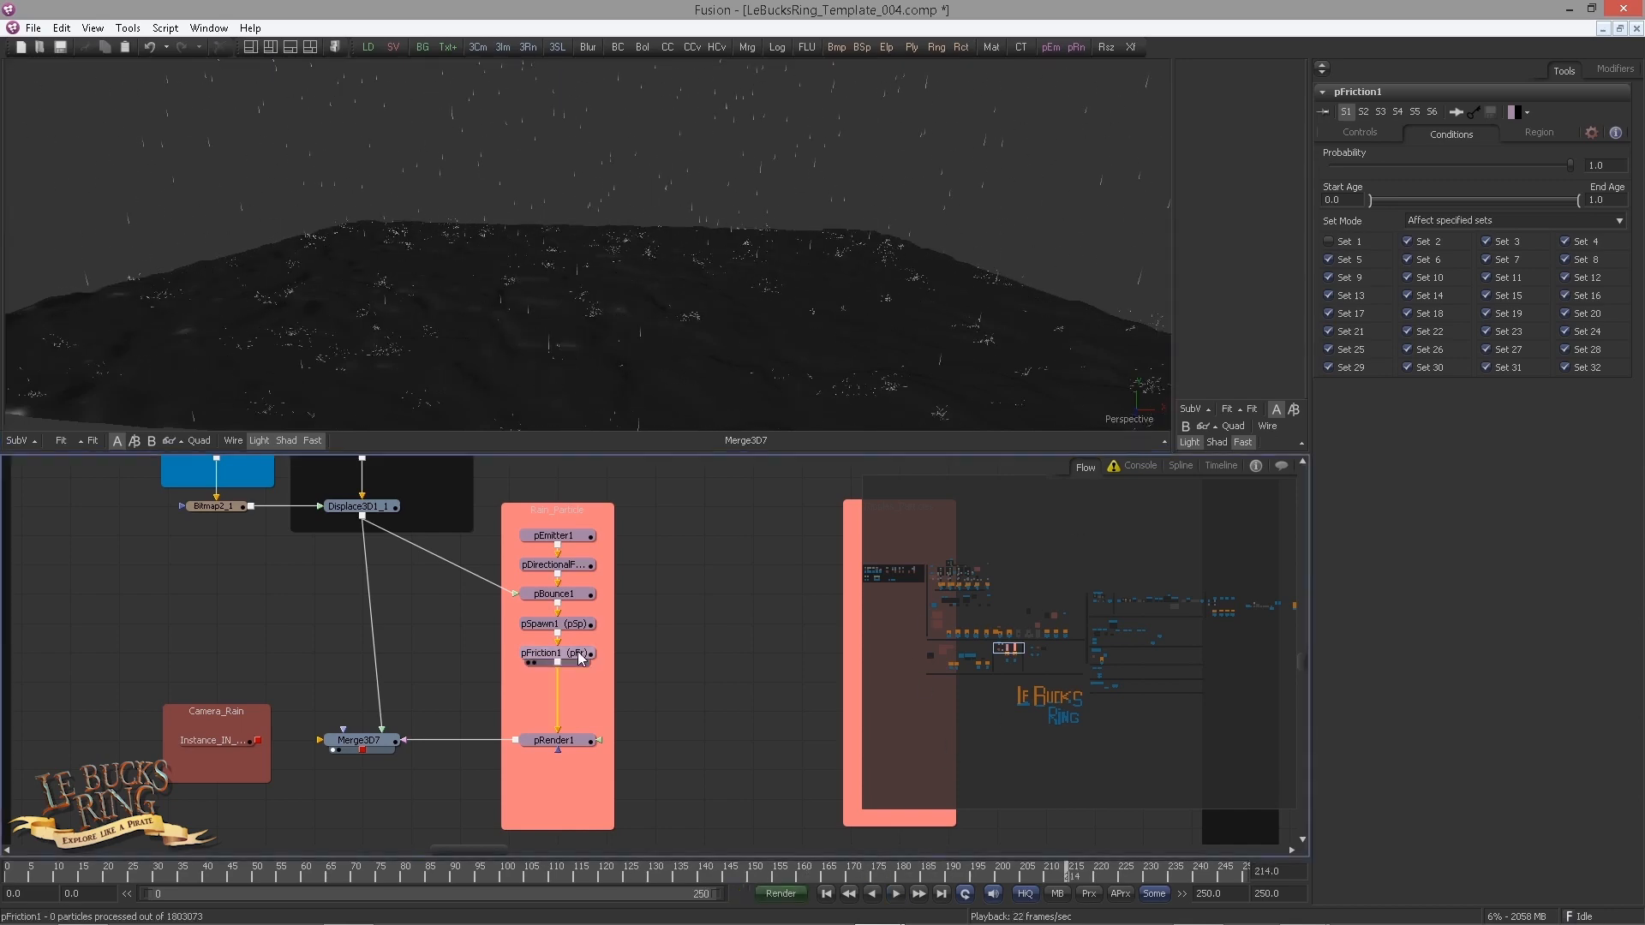
Step: Add a second pDirectionalForce tool after pFriction1 and exclude Set 1 in its conditions
click(579, 656)
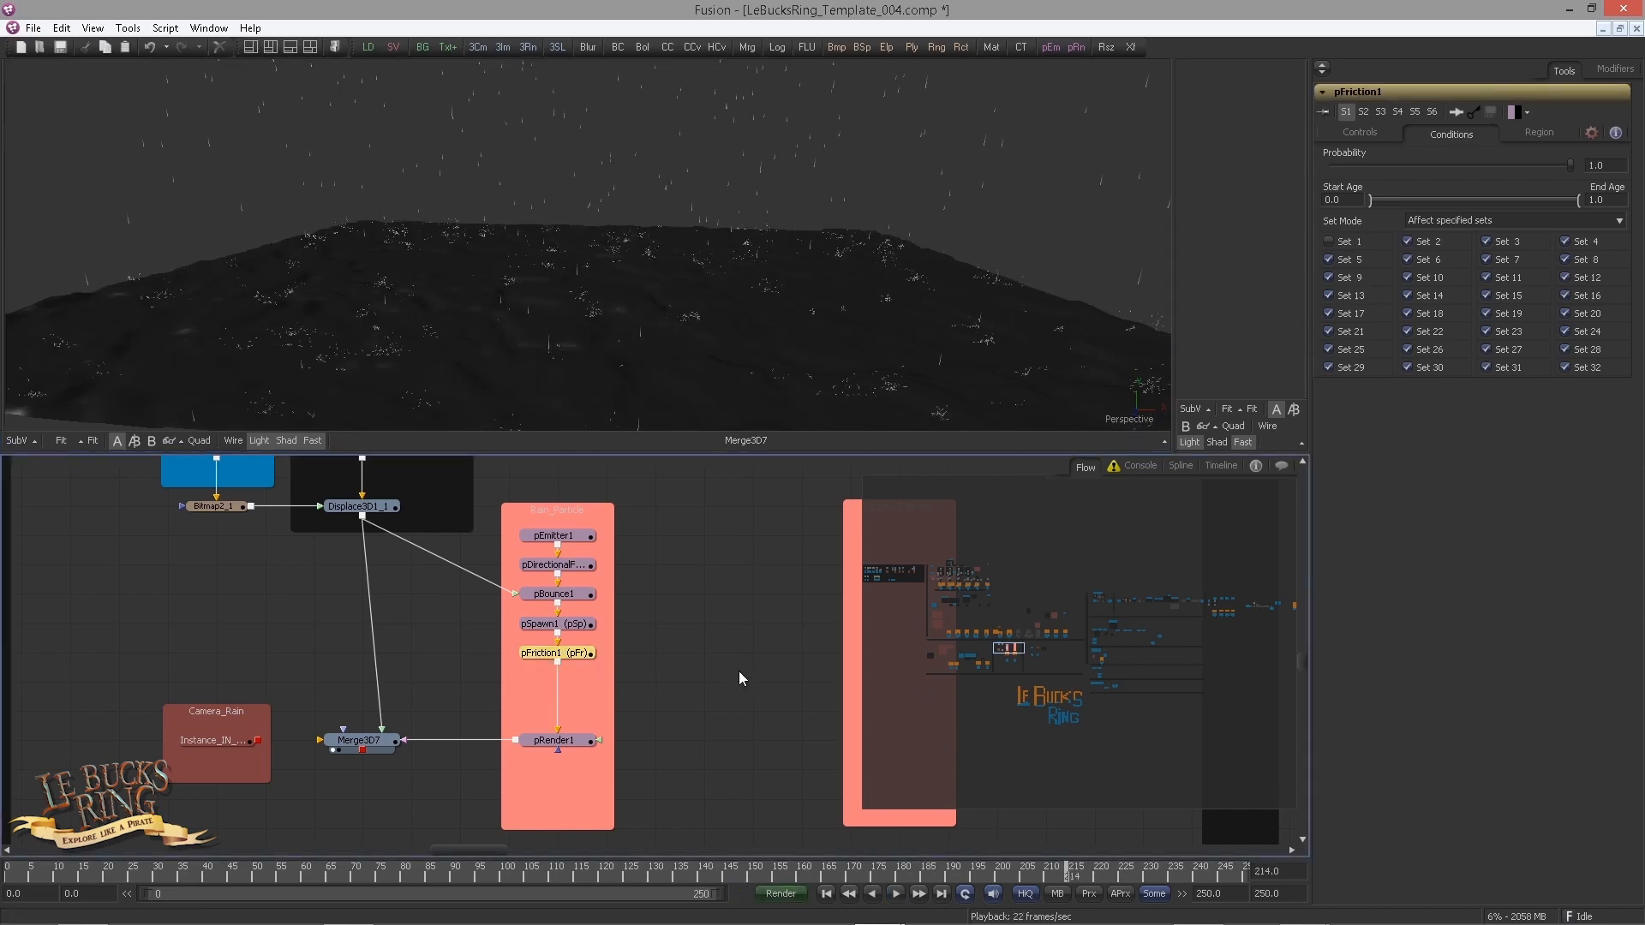
key(ctrl+space)
text(pdi)
key(Return)
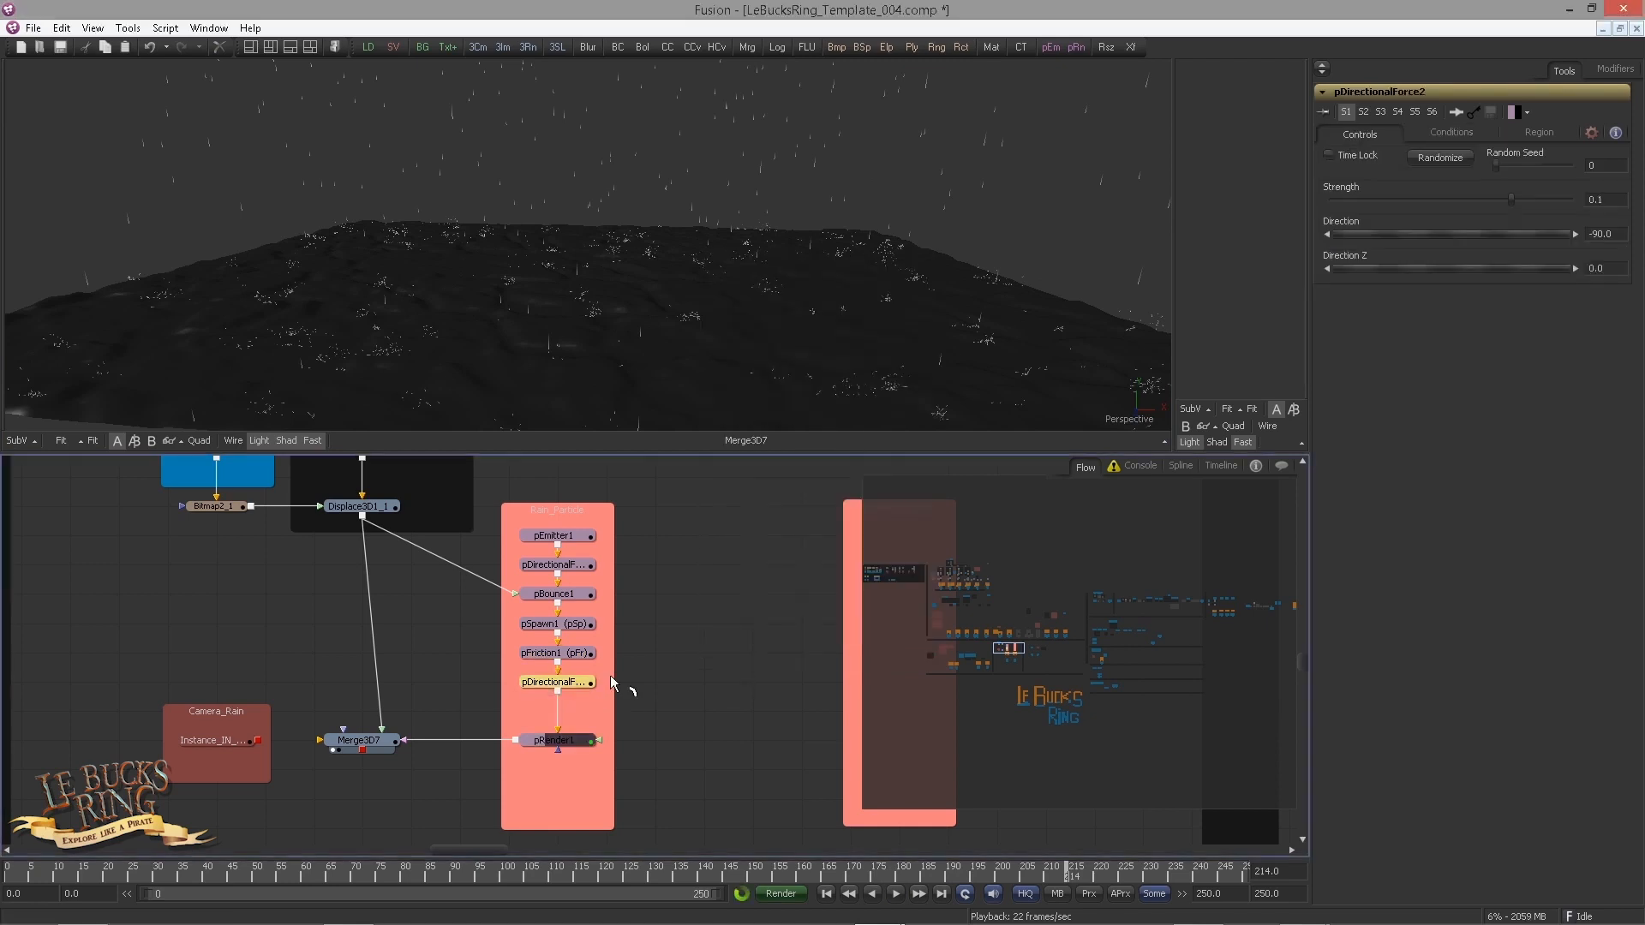
click(1452, 133)
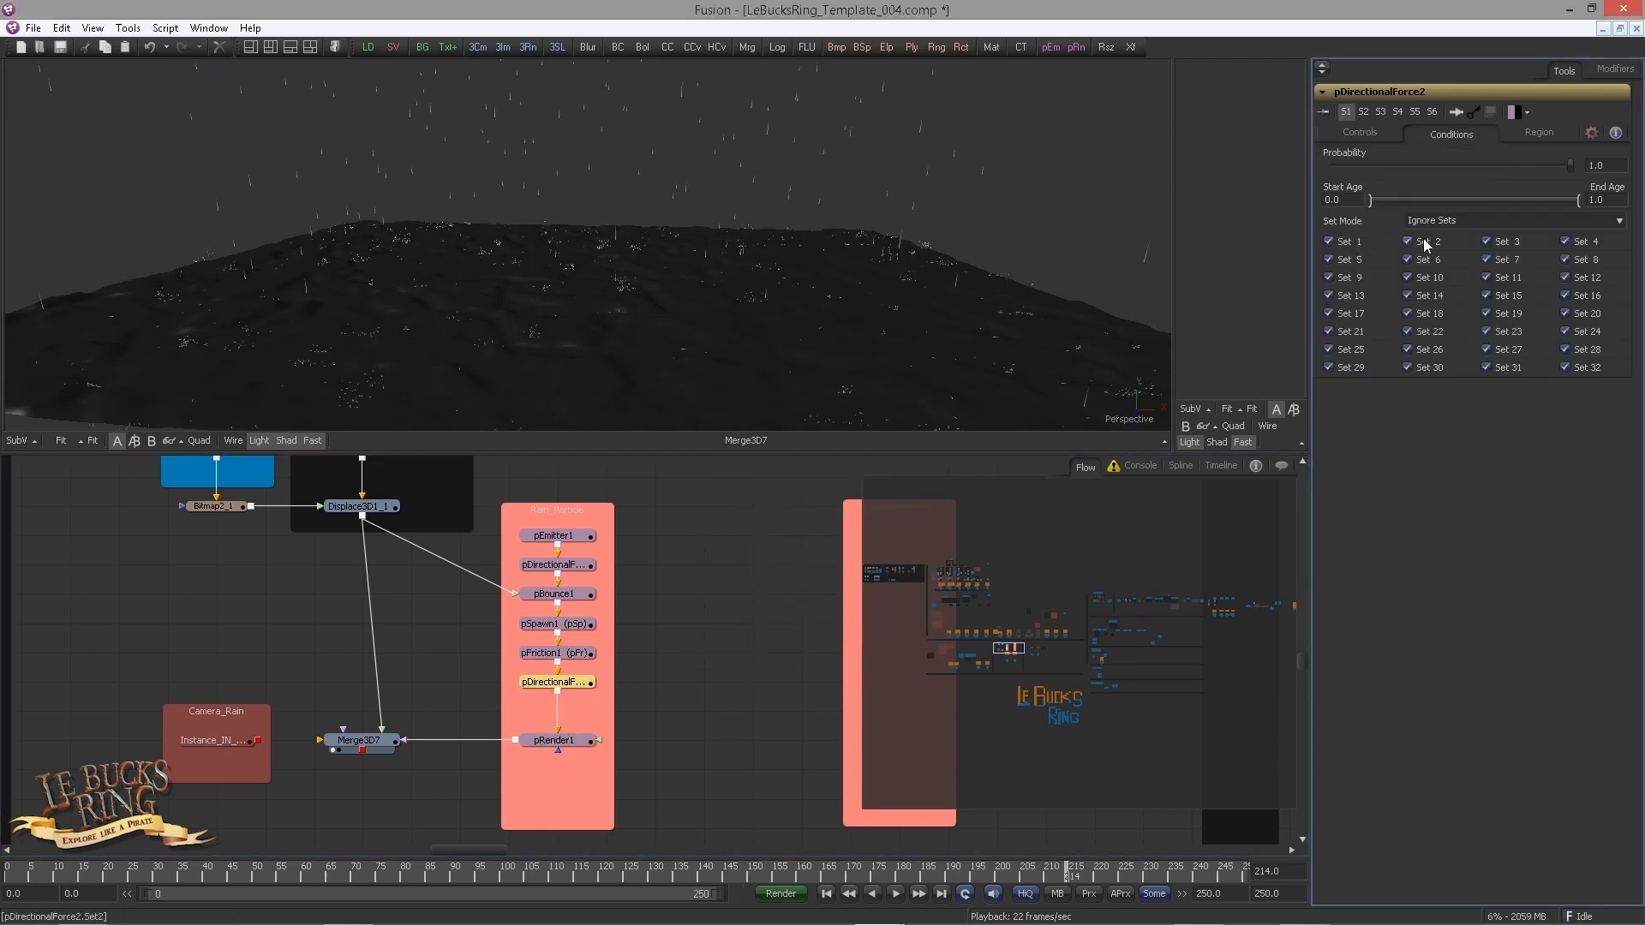
click(1338, 240)
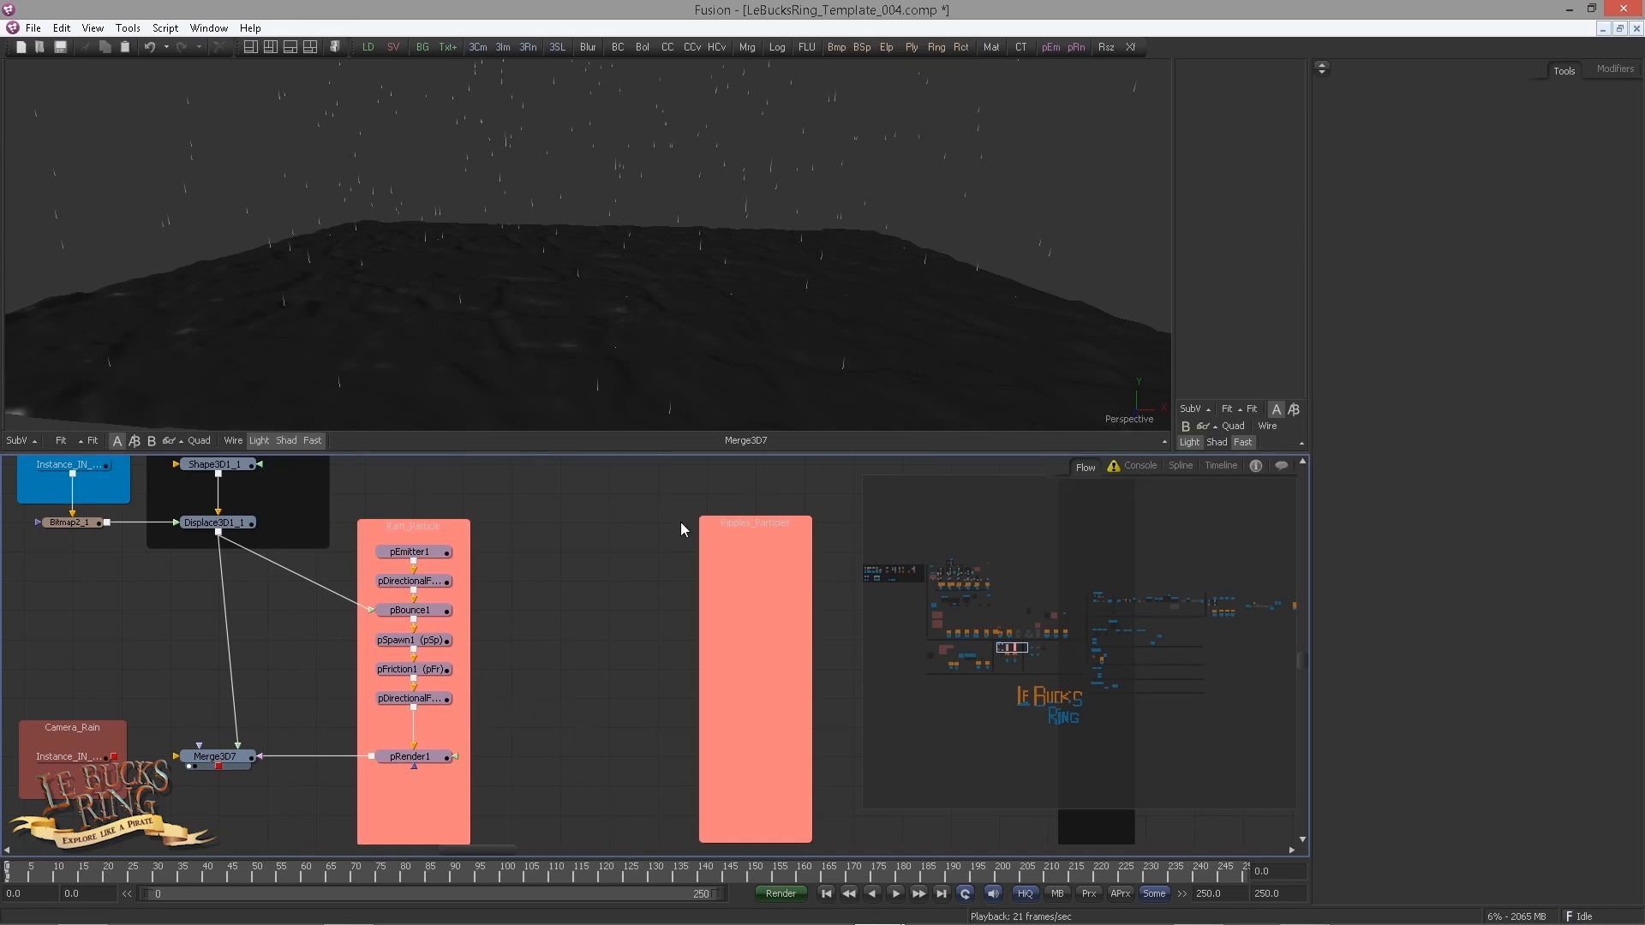
Step: Connect the Camera_Rain camera instance to Merge3D7 and look at the 3D scene through Camera3D1
drag(114, 756, 176, 757)
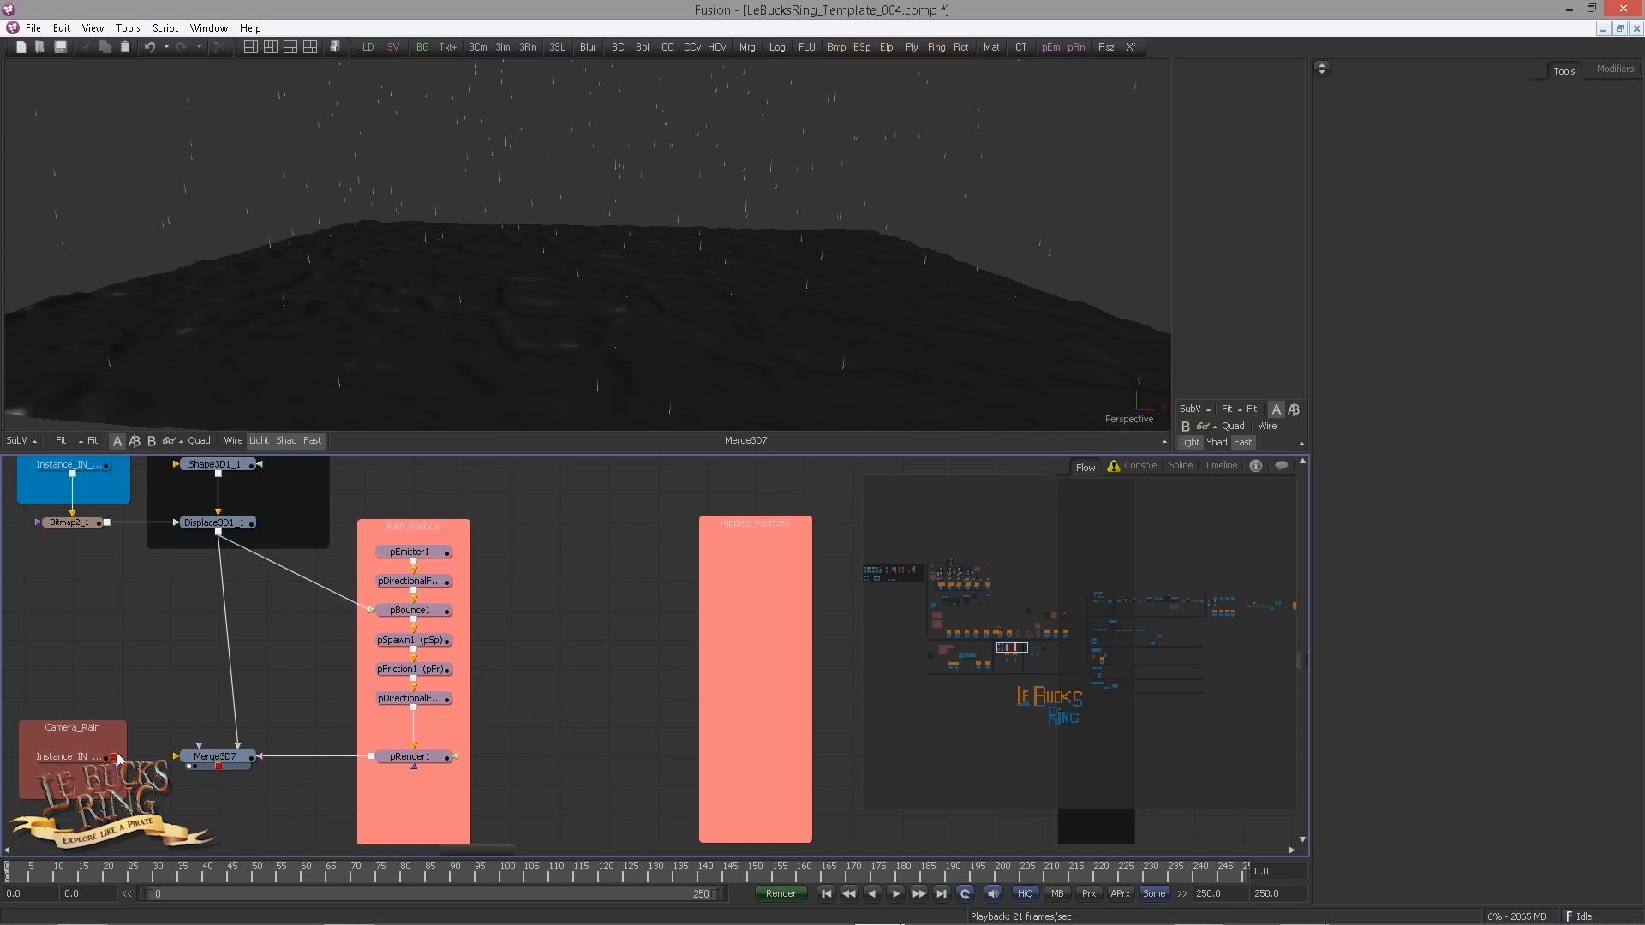
right_click(1138, 418)
click(1179, 425)
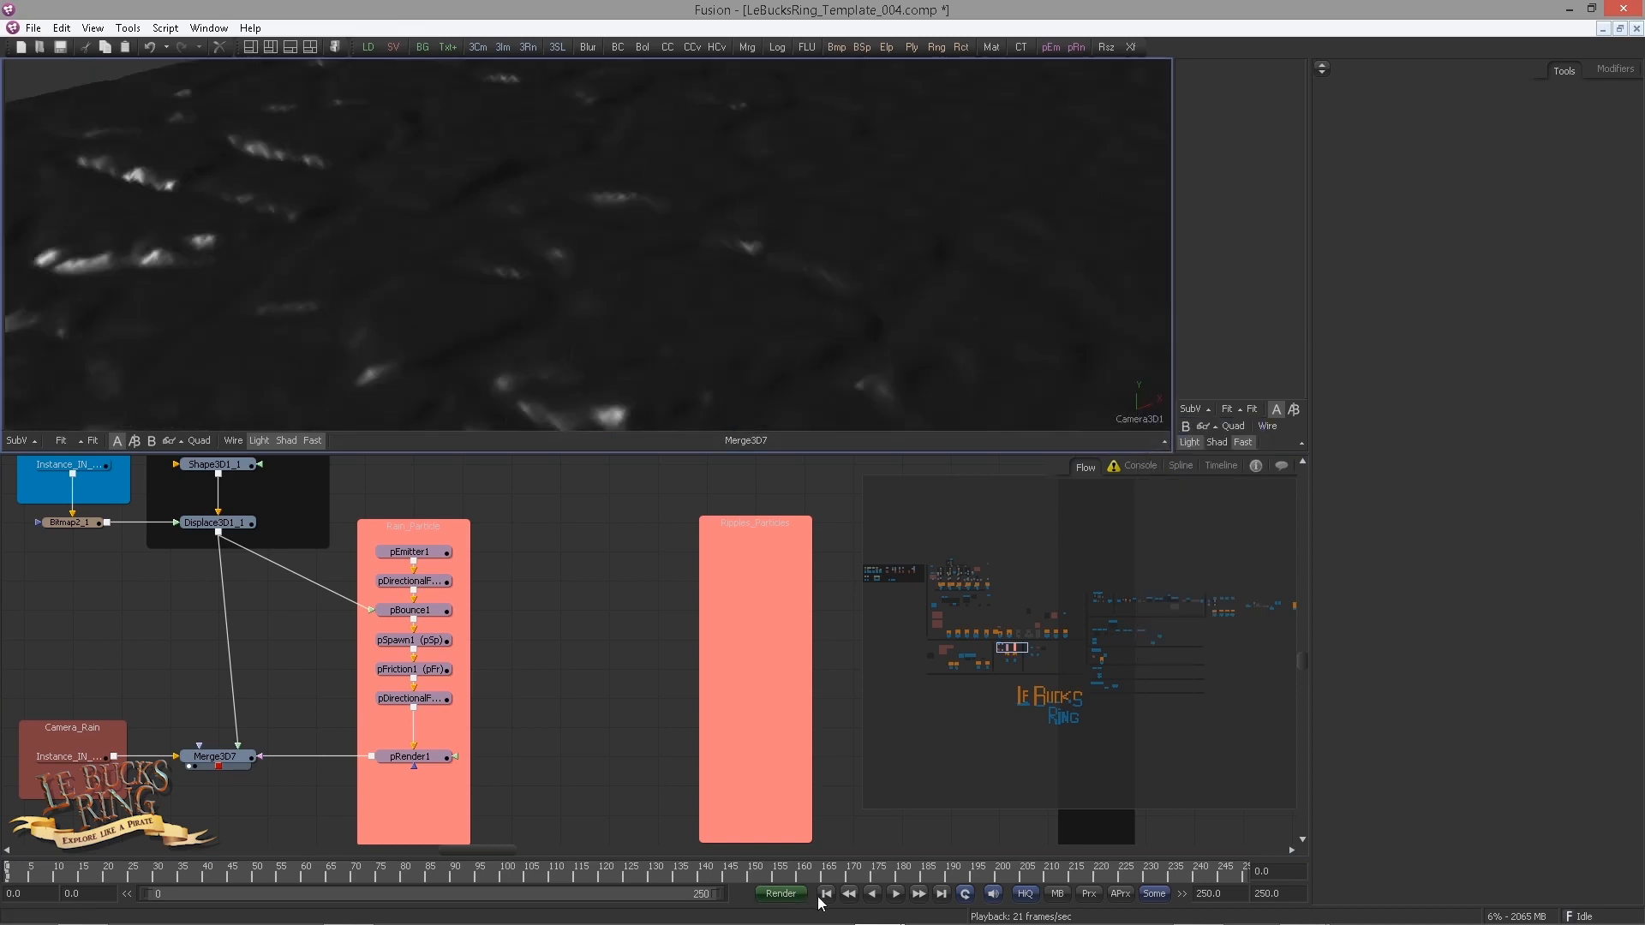
Step: Set pSpawn1's Probability condition to 0.06 and play back the rain through the camera to compare
click(895, 894)
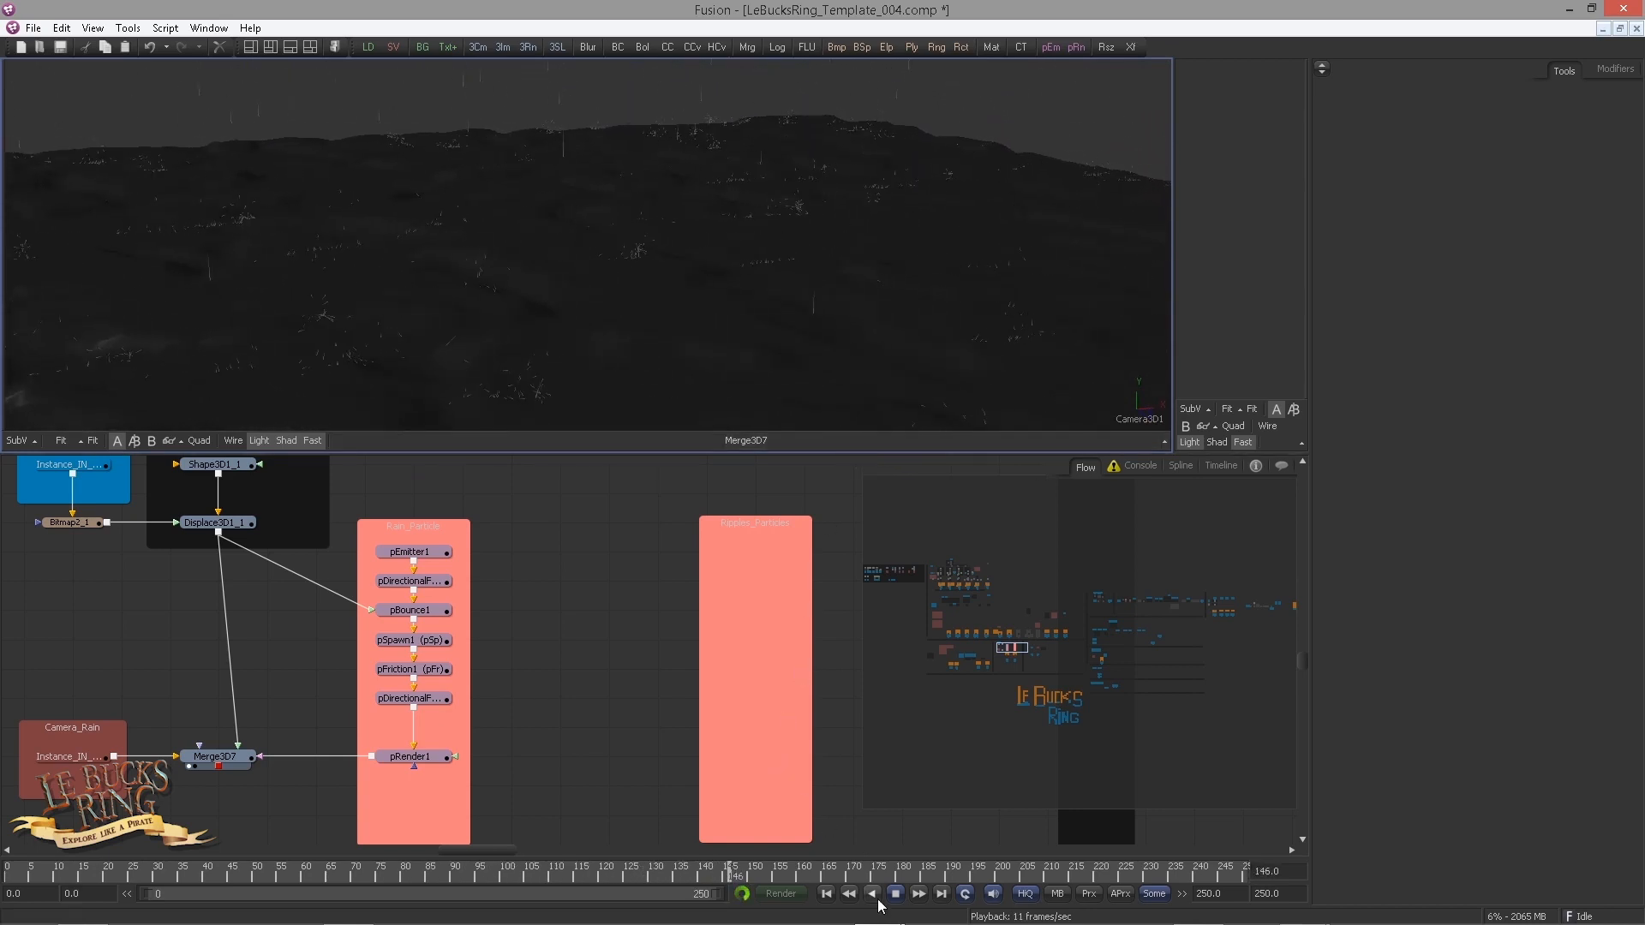
click(826, 893)
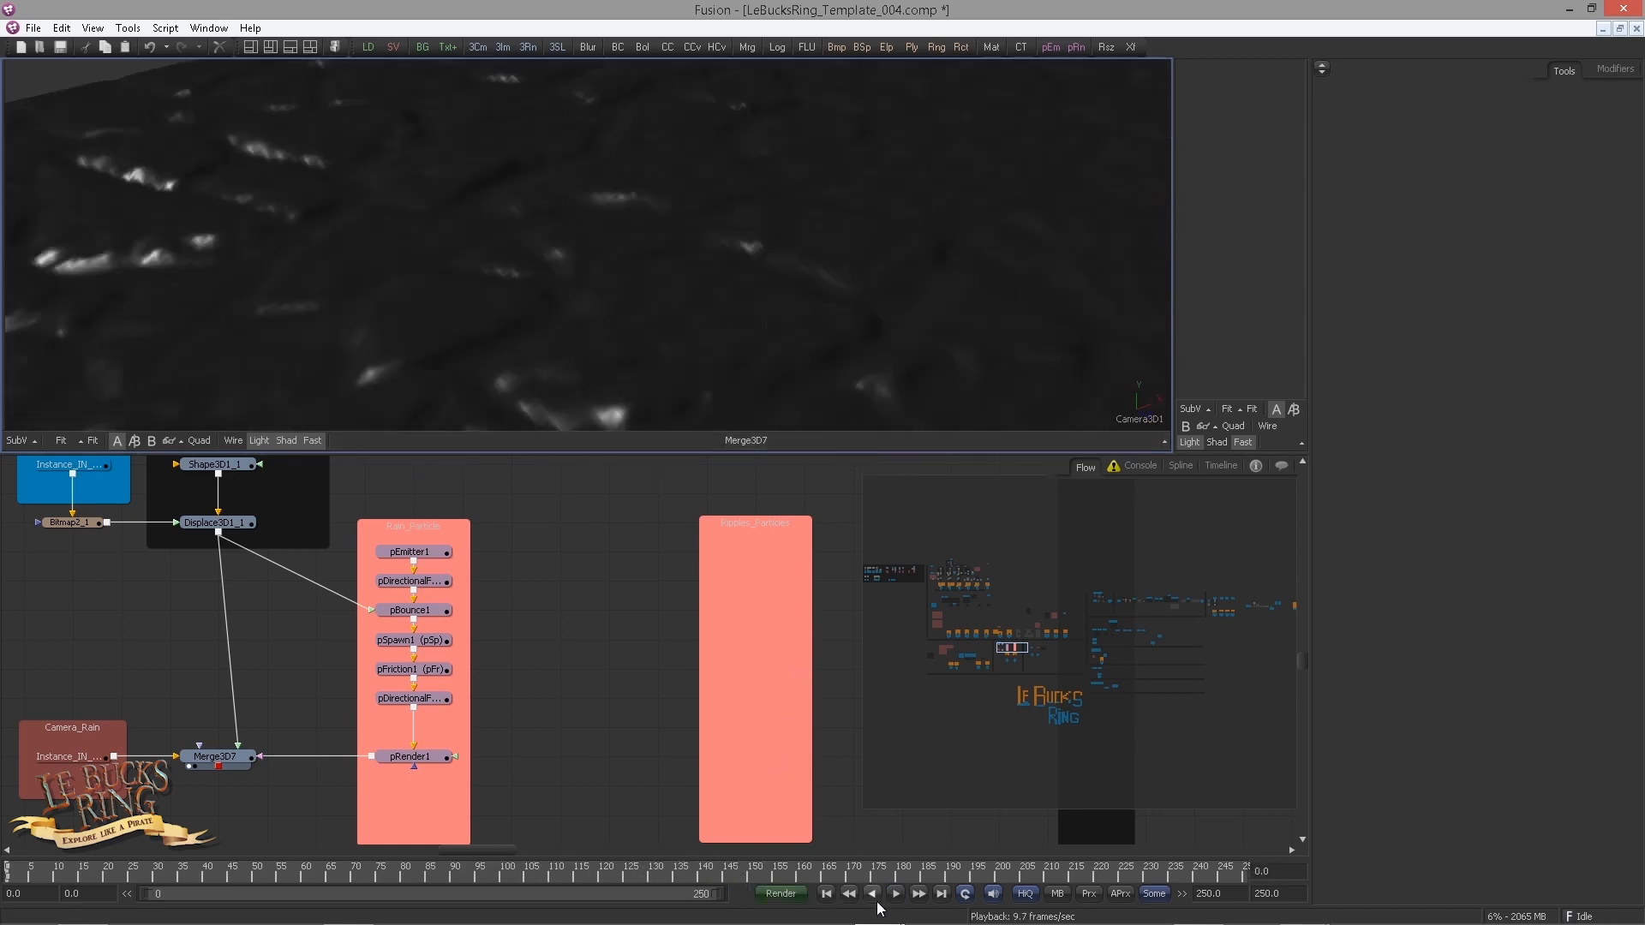
click(443, 641)
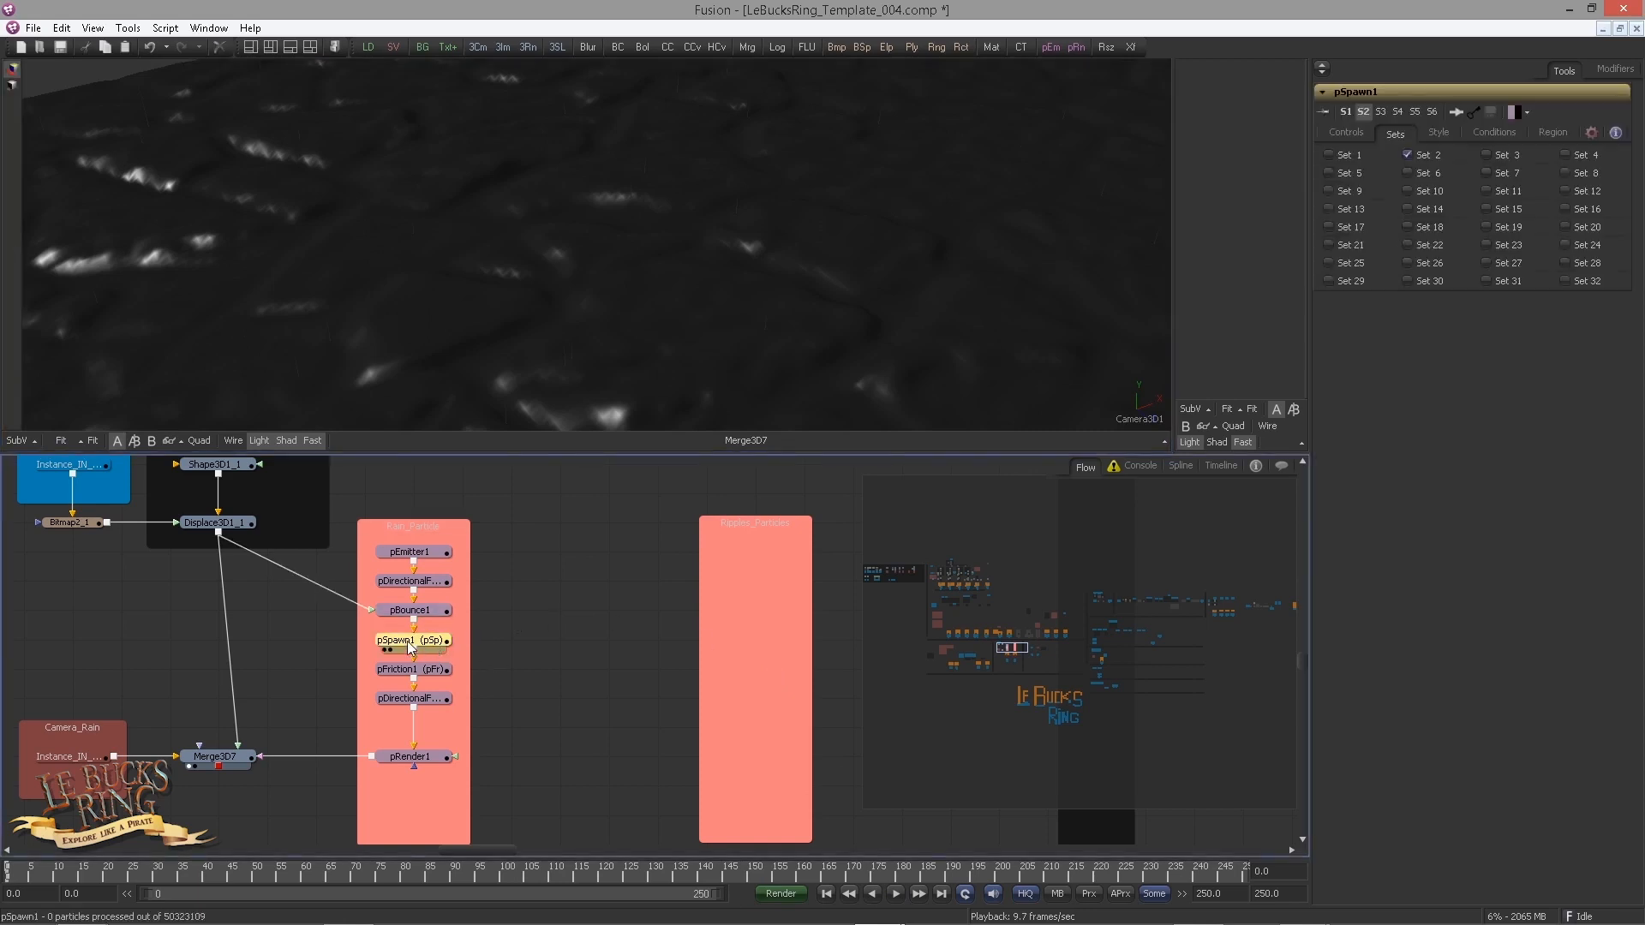
click(1483, 134)
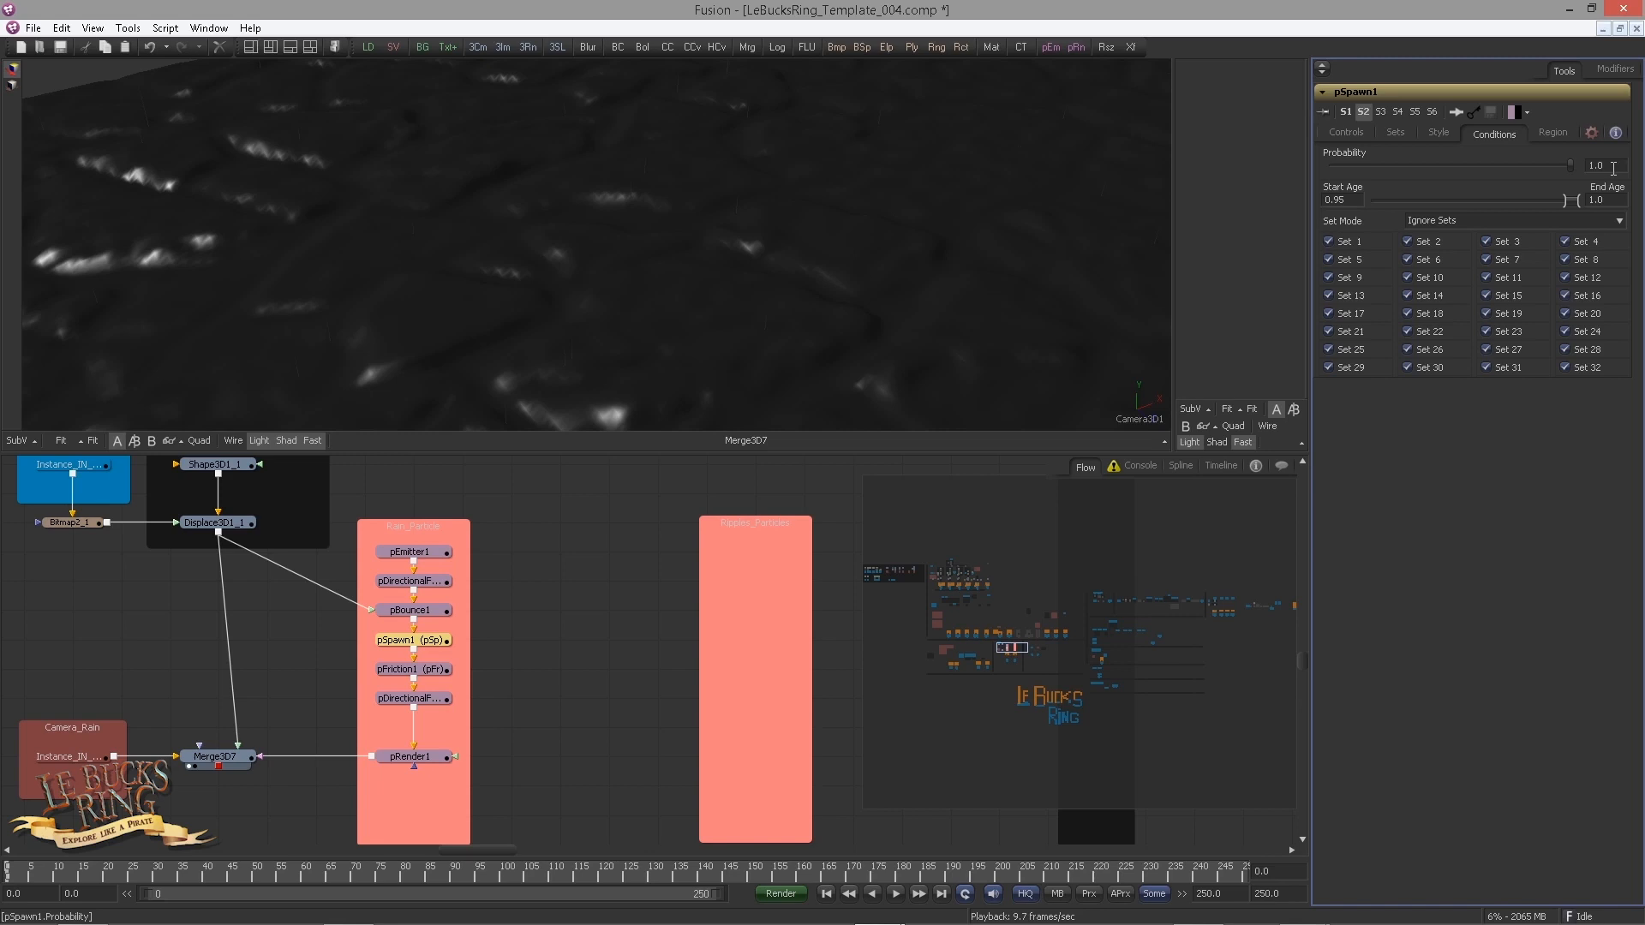
click(1599, 166)
text(0.06)
key(Tab)
click(897, 893)
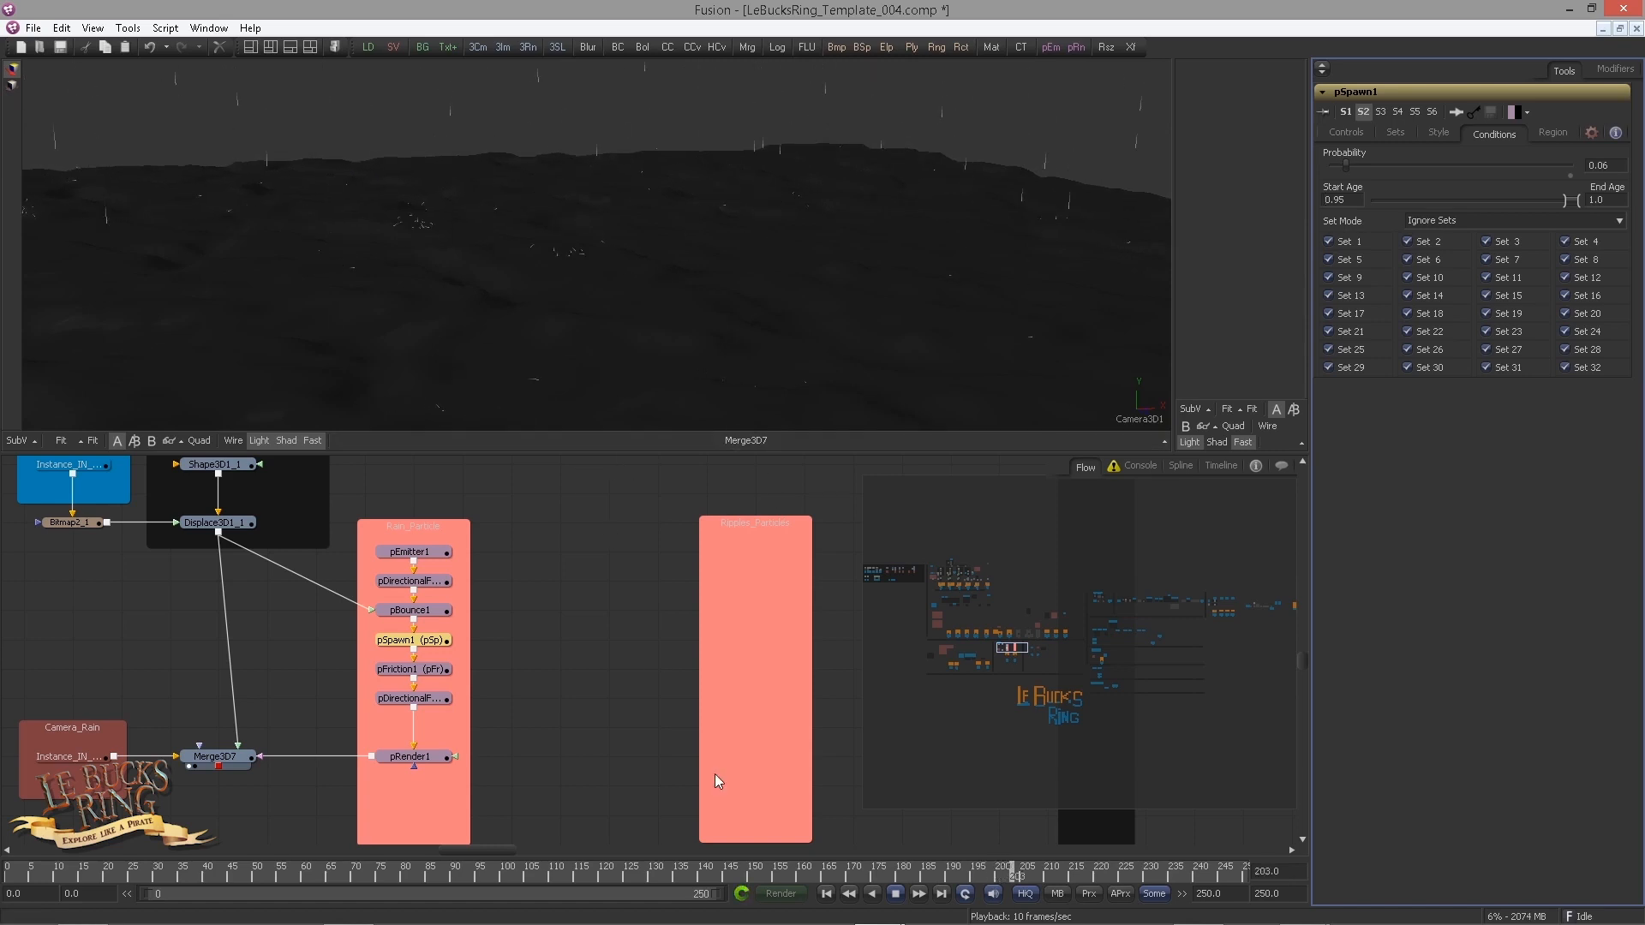
click(826, 893)
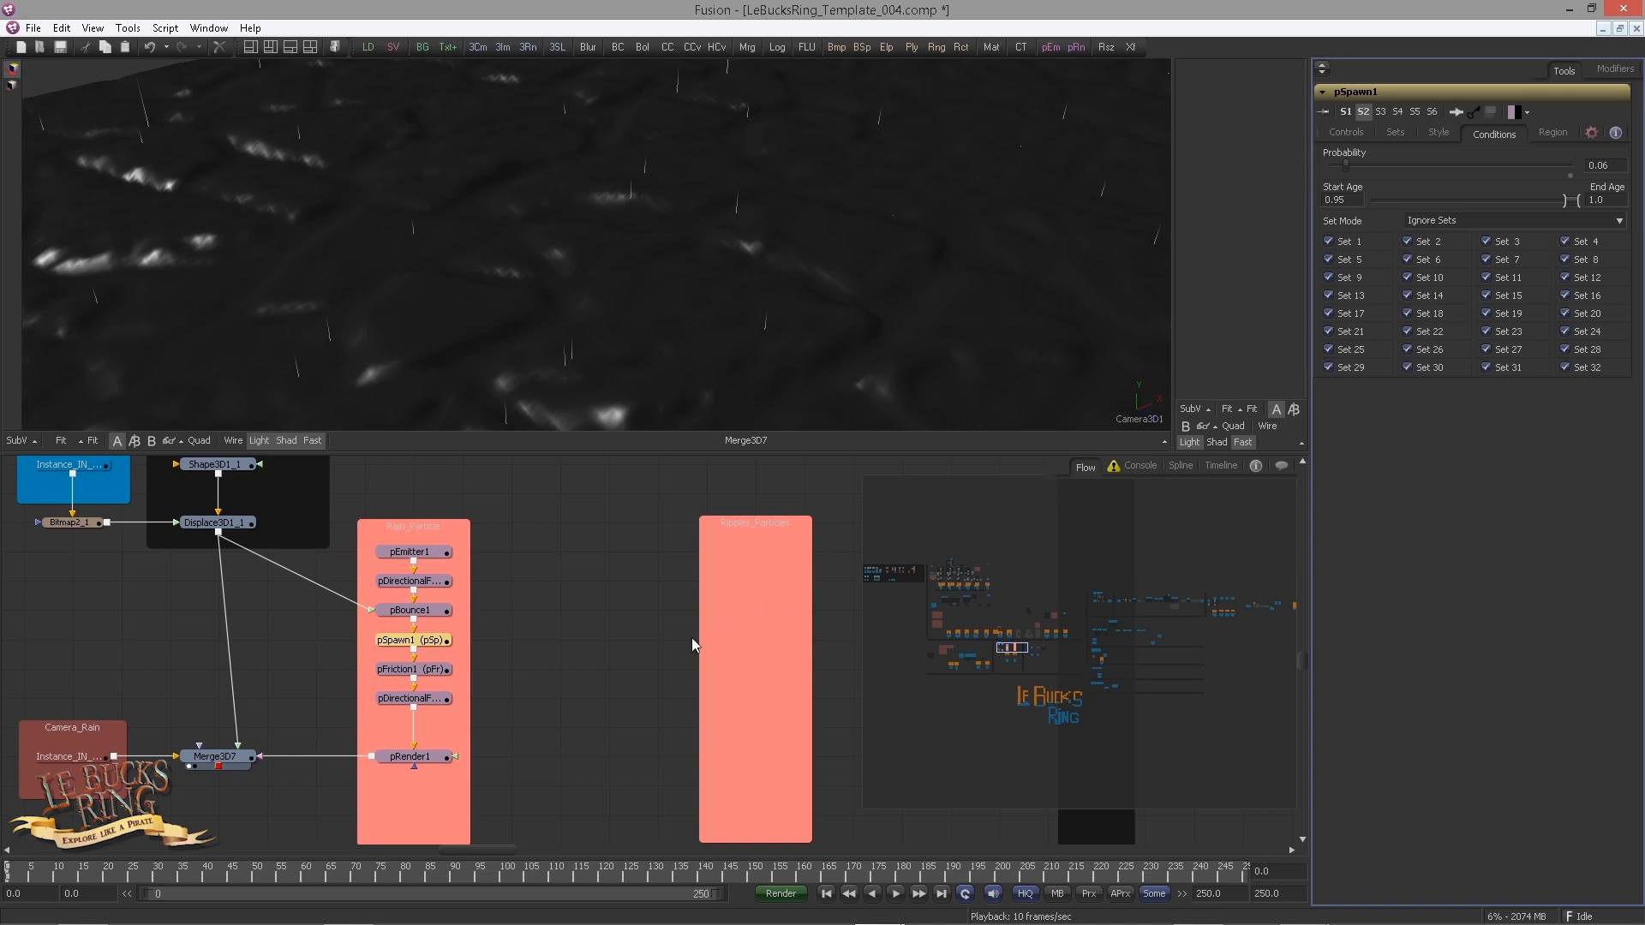
Step: Copy the existing Renderer3D1 tool and paste it into the Raindrops_OUT group above its saver
drag(694, 643, 826, 584)
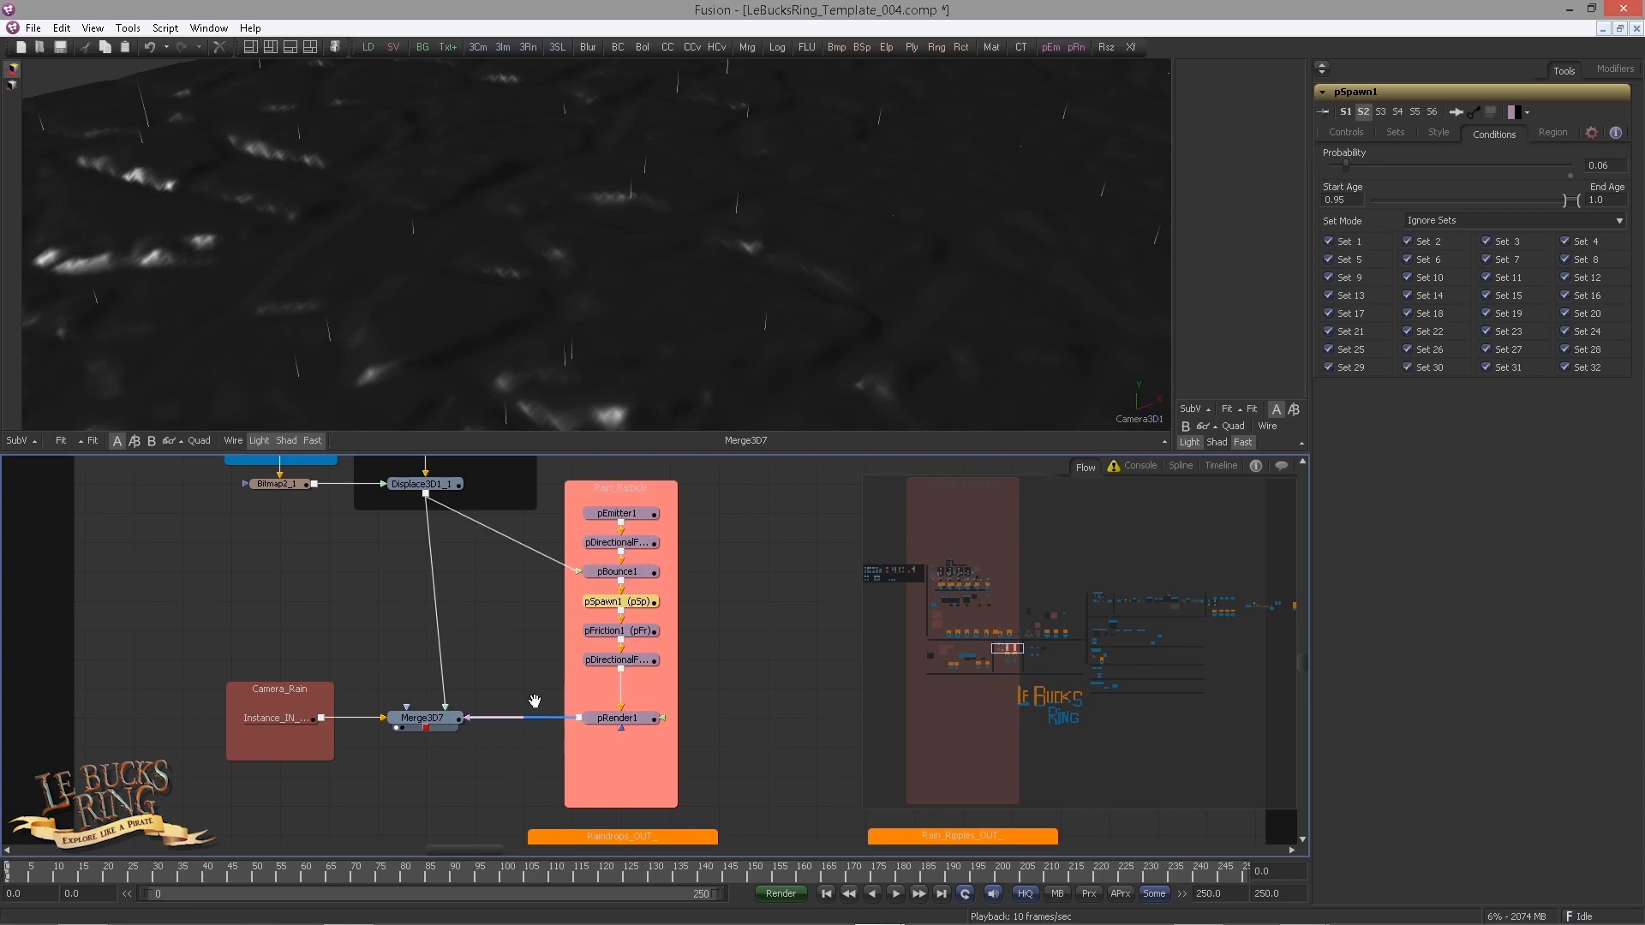
drag(536, 701, 502, 616)
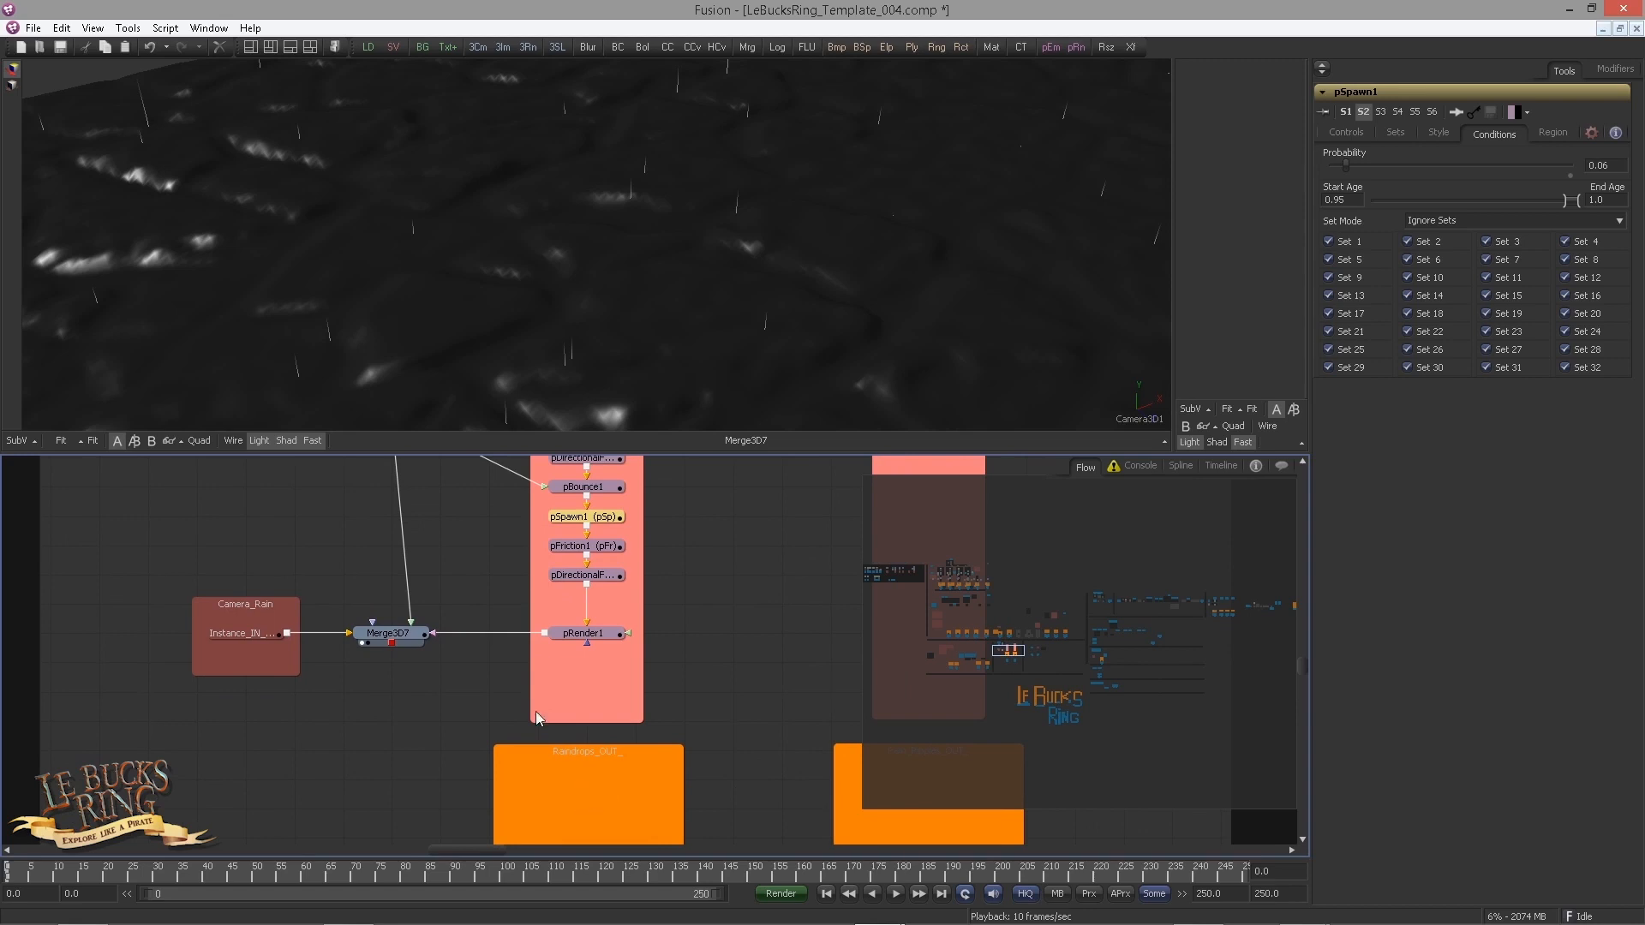
click(490, 489)
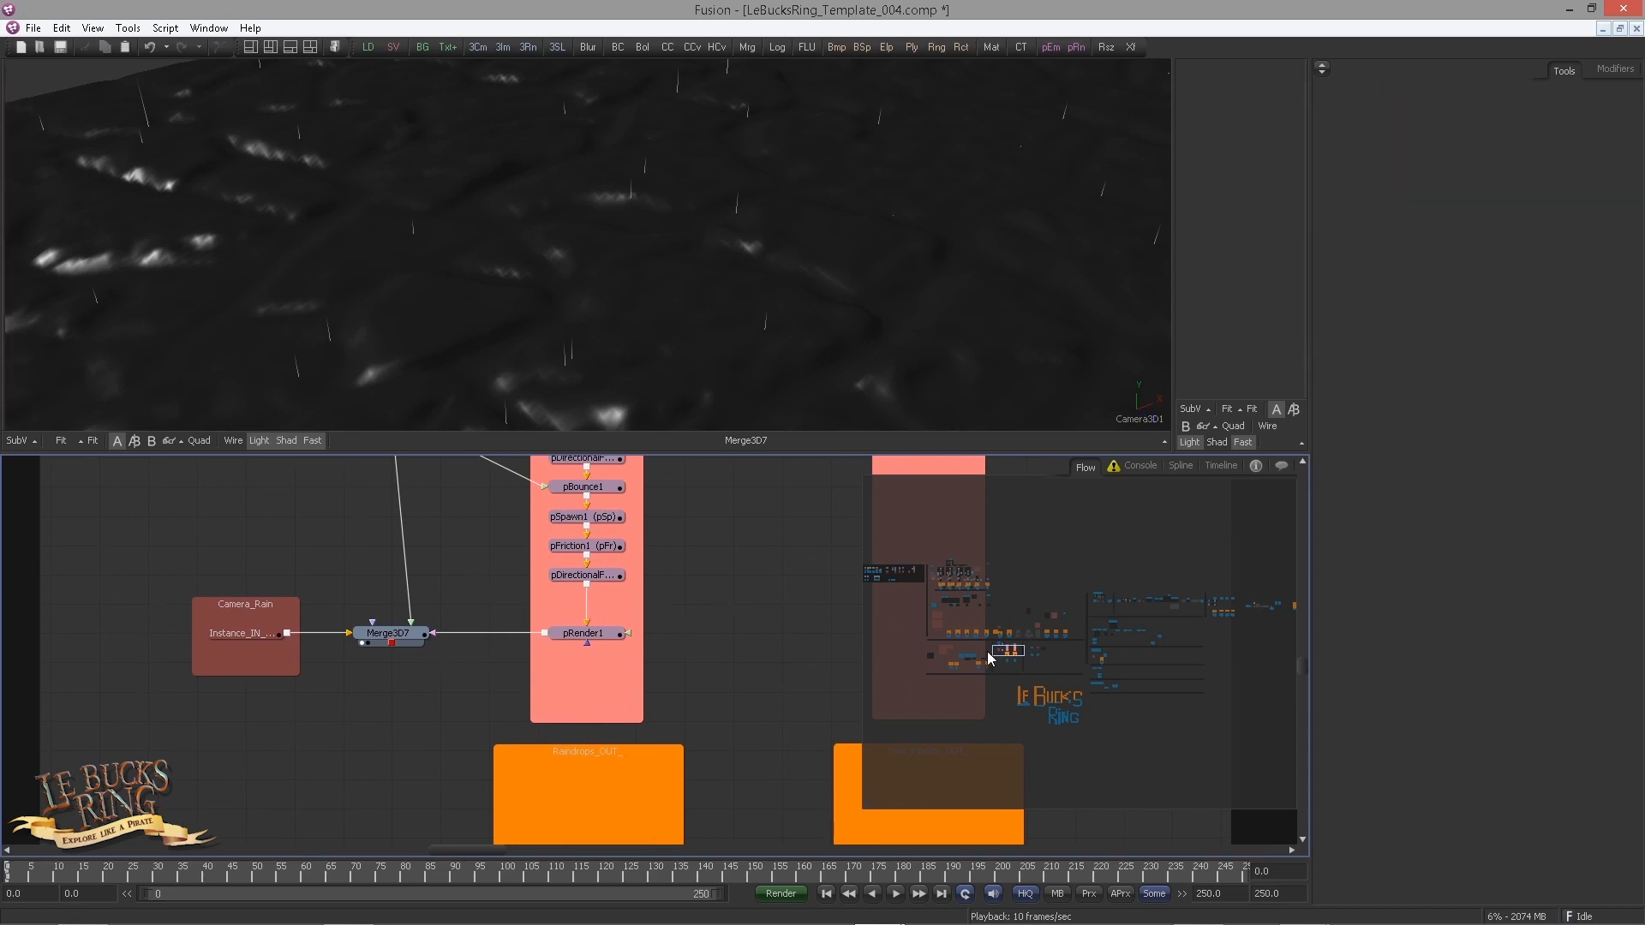
mouse_move(989, 658)
mouse_down()
mouse_move(947, 580)
mouse_move(1017, 673)
mouse_move(1008, 656)
mouse_up()
click(600, 661)
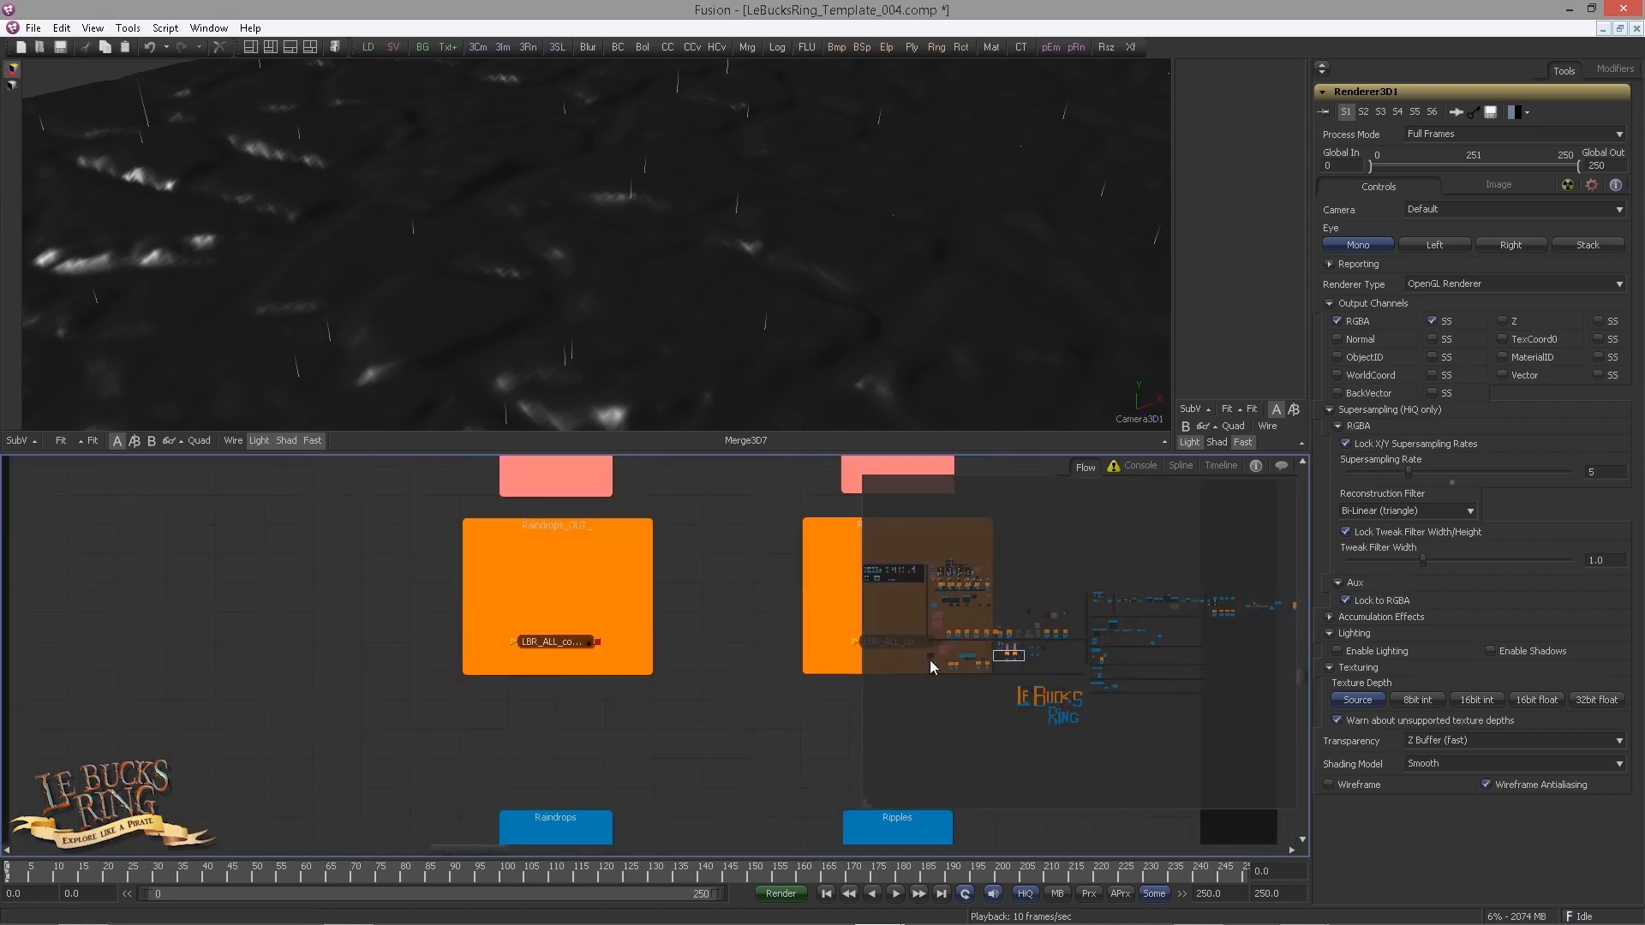
click(537, 593)
key(ctrl+v)
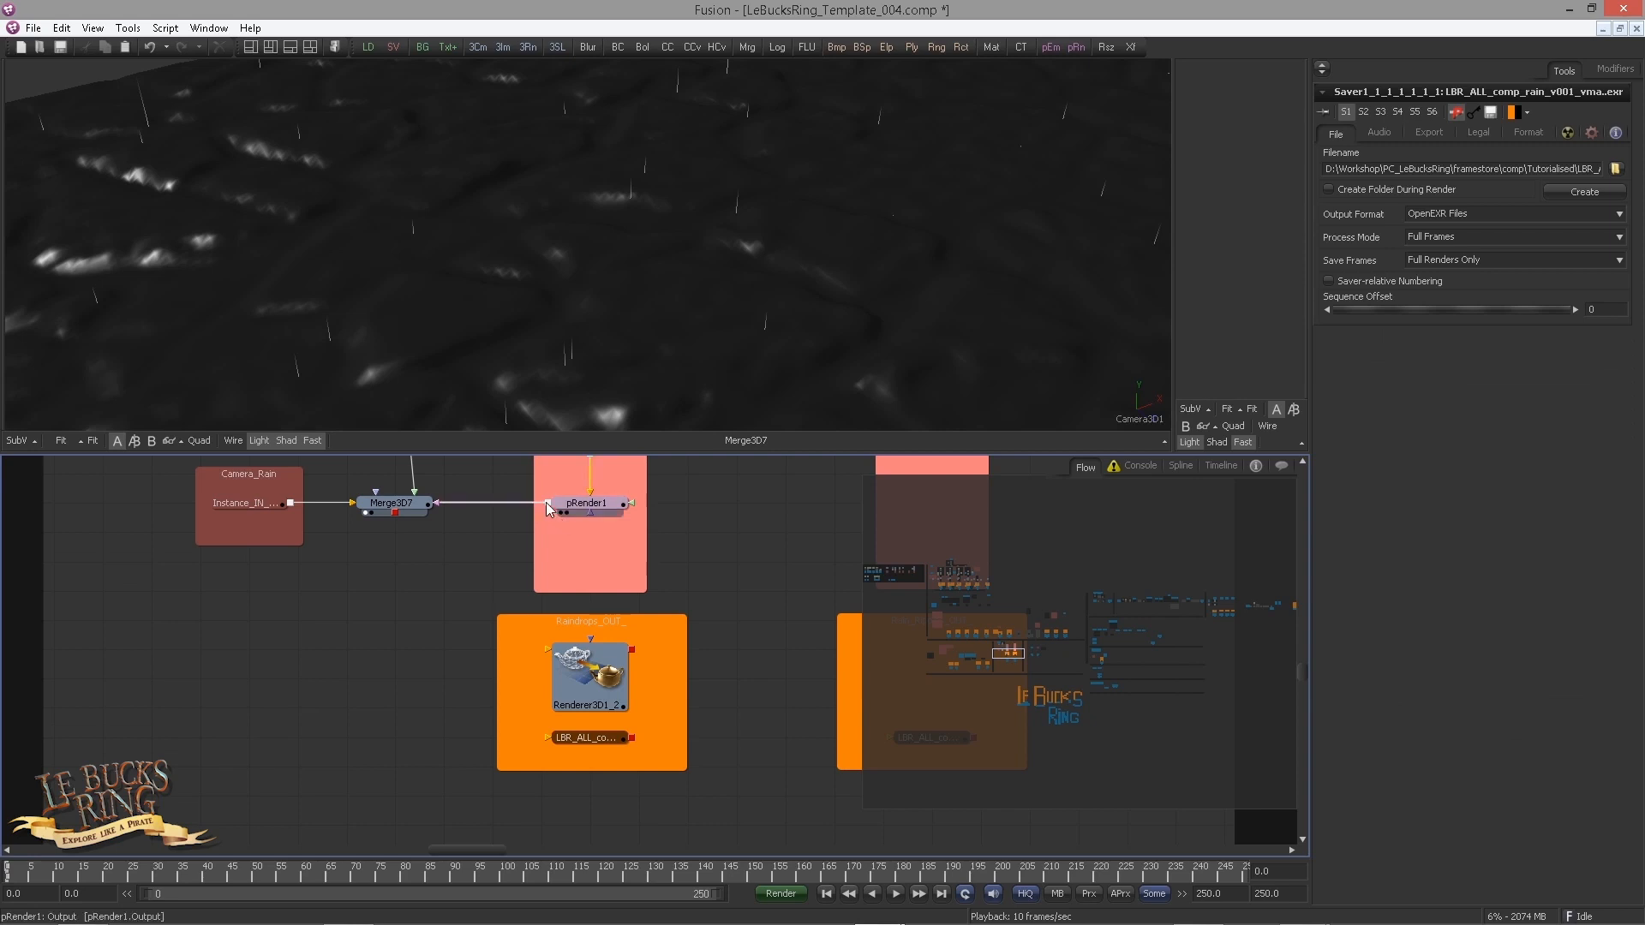
Step: Try feeding pRender1 alone into the pasted renderer and check its Camera choices
drag(550, 504, 581, 642)
drag(495, 519, 423, 639)
click(520, 751)
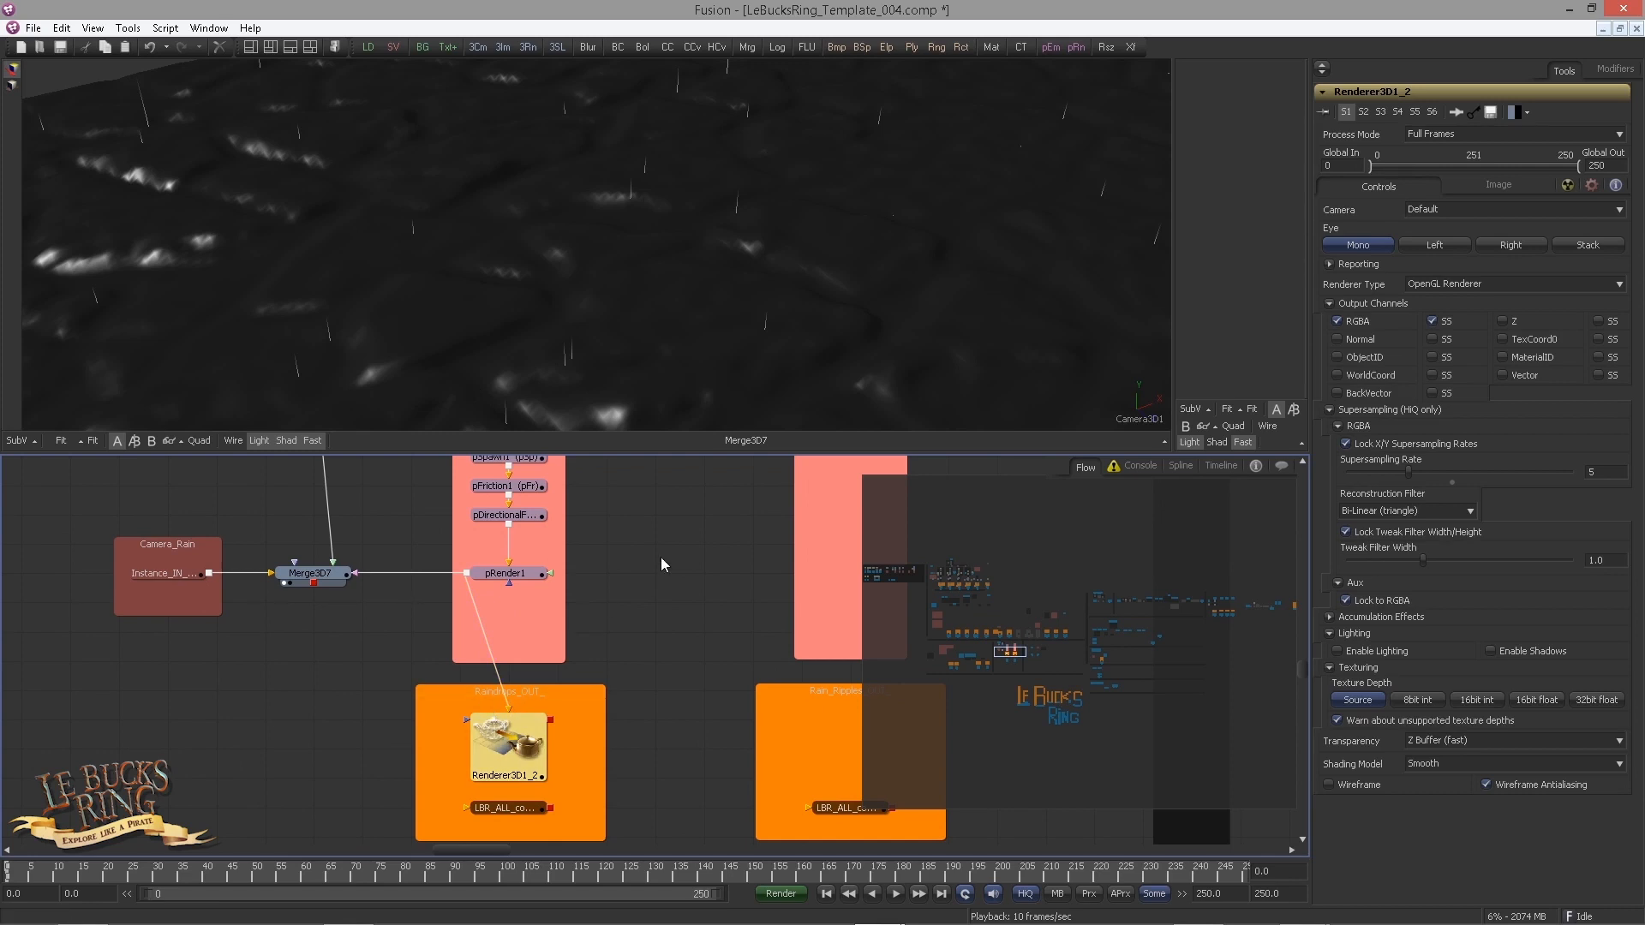
click(1450, 209)
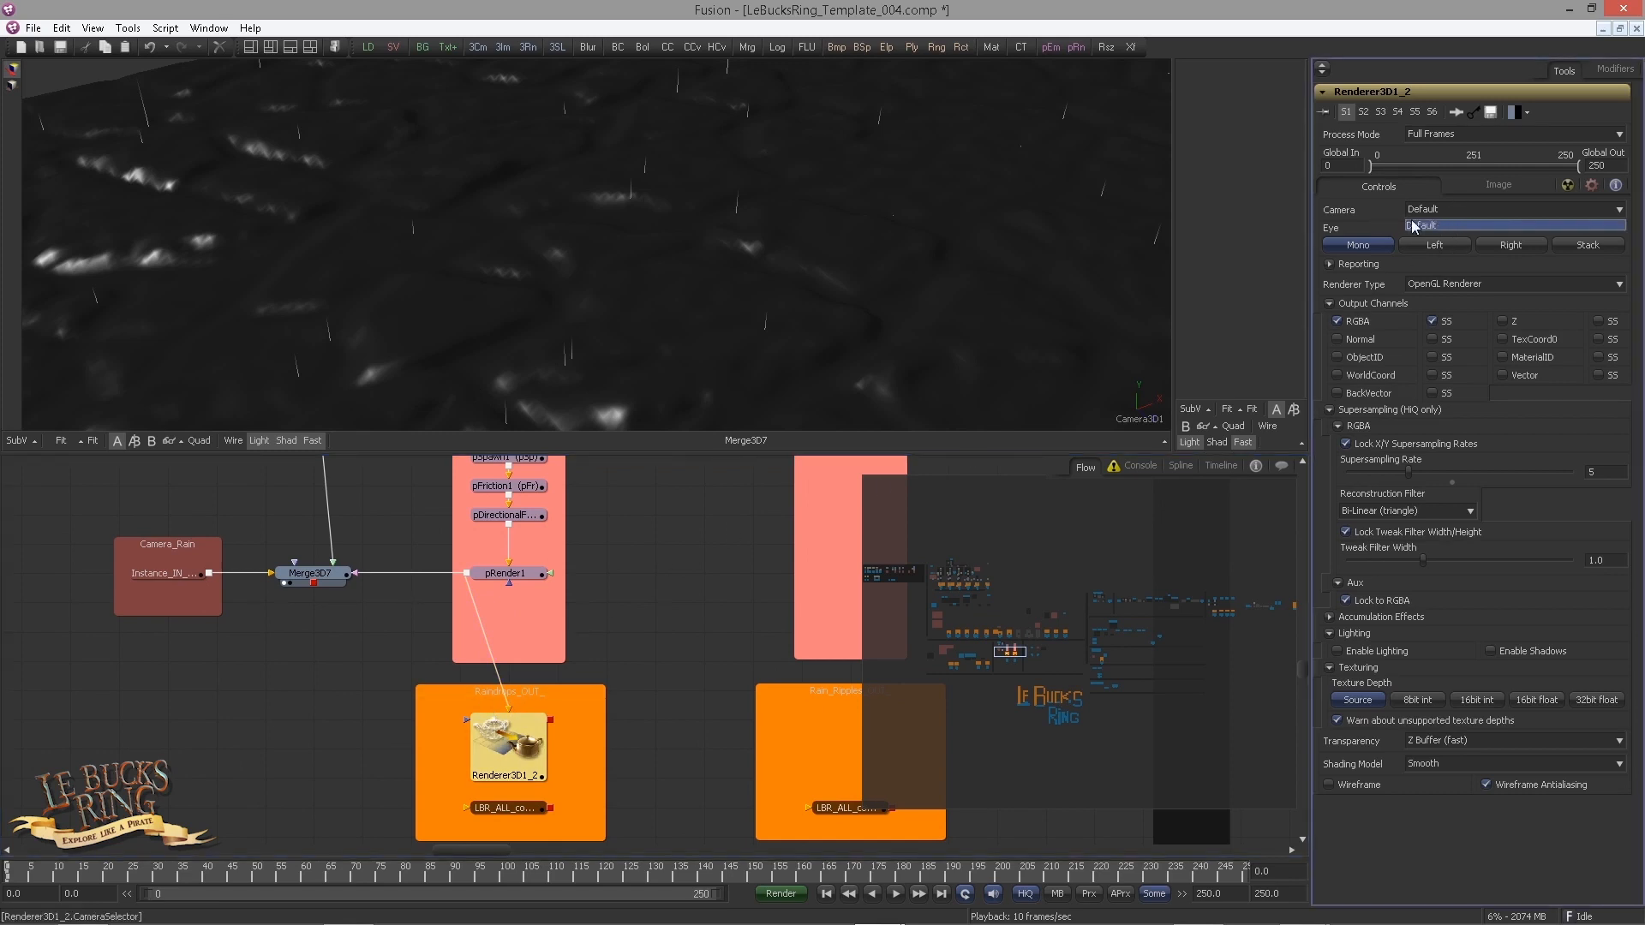
click(257, 666)
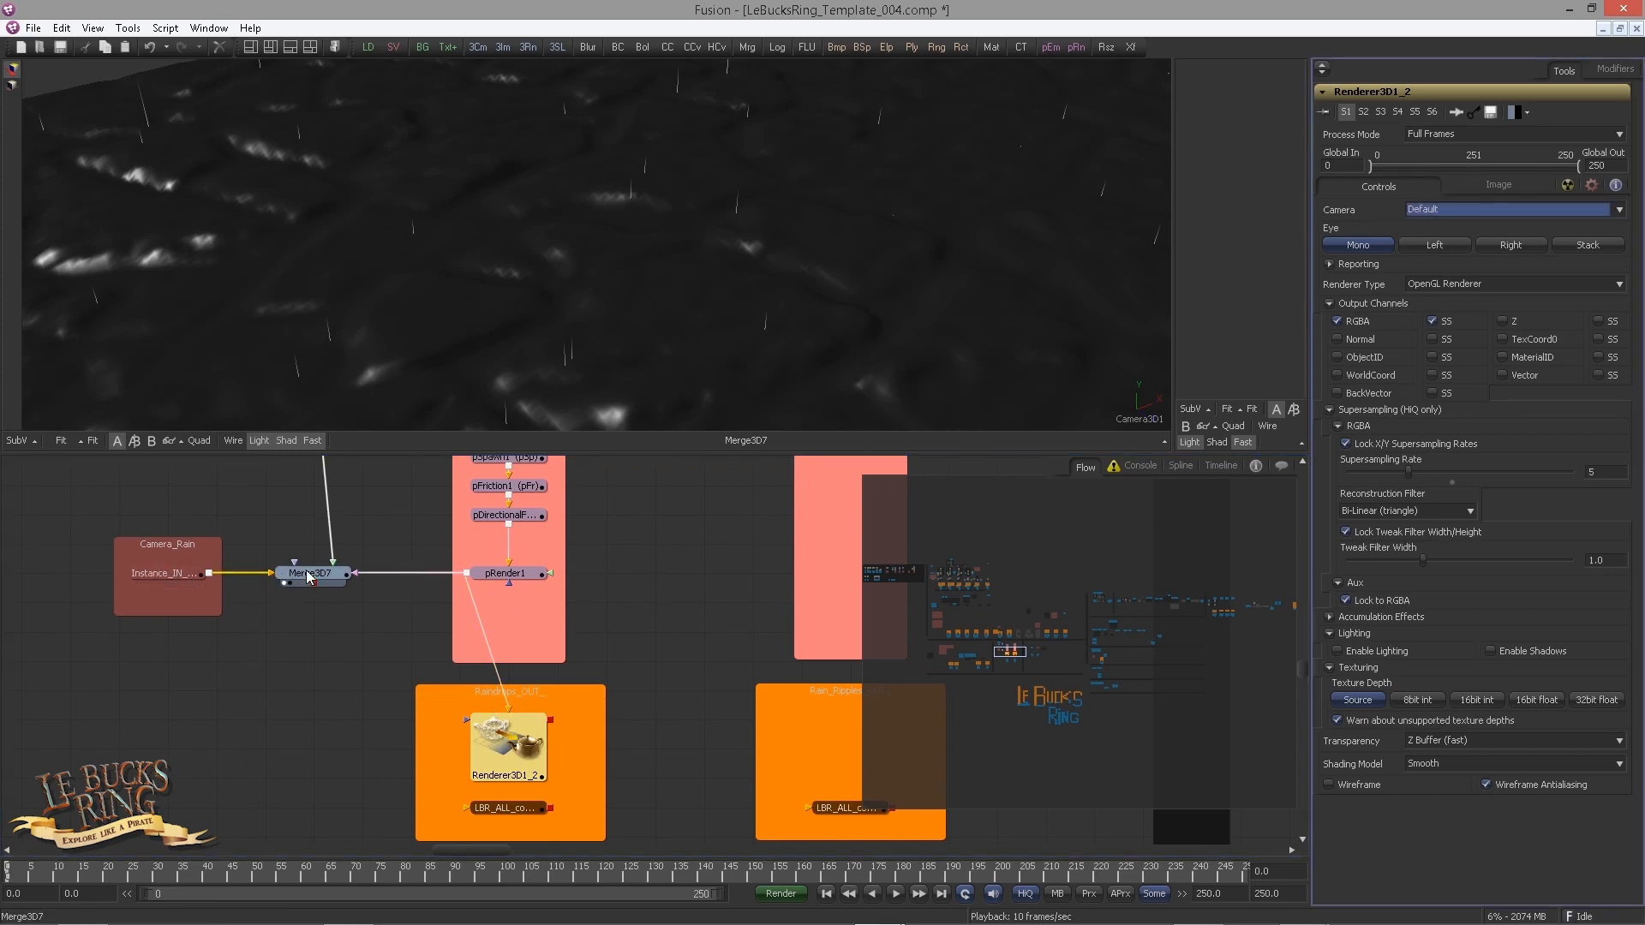
Step: Try routing Merge3D7 into the Raindrops_OUT renderer, with the displaced shape and Camera_Rain instance detached from the merge
drag(311, 586, 505, 745)
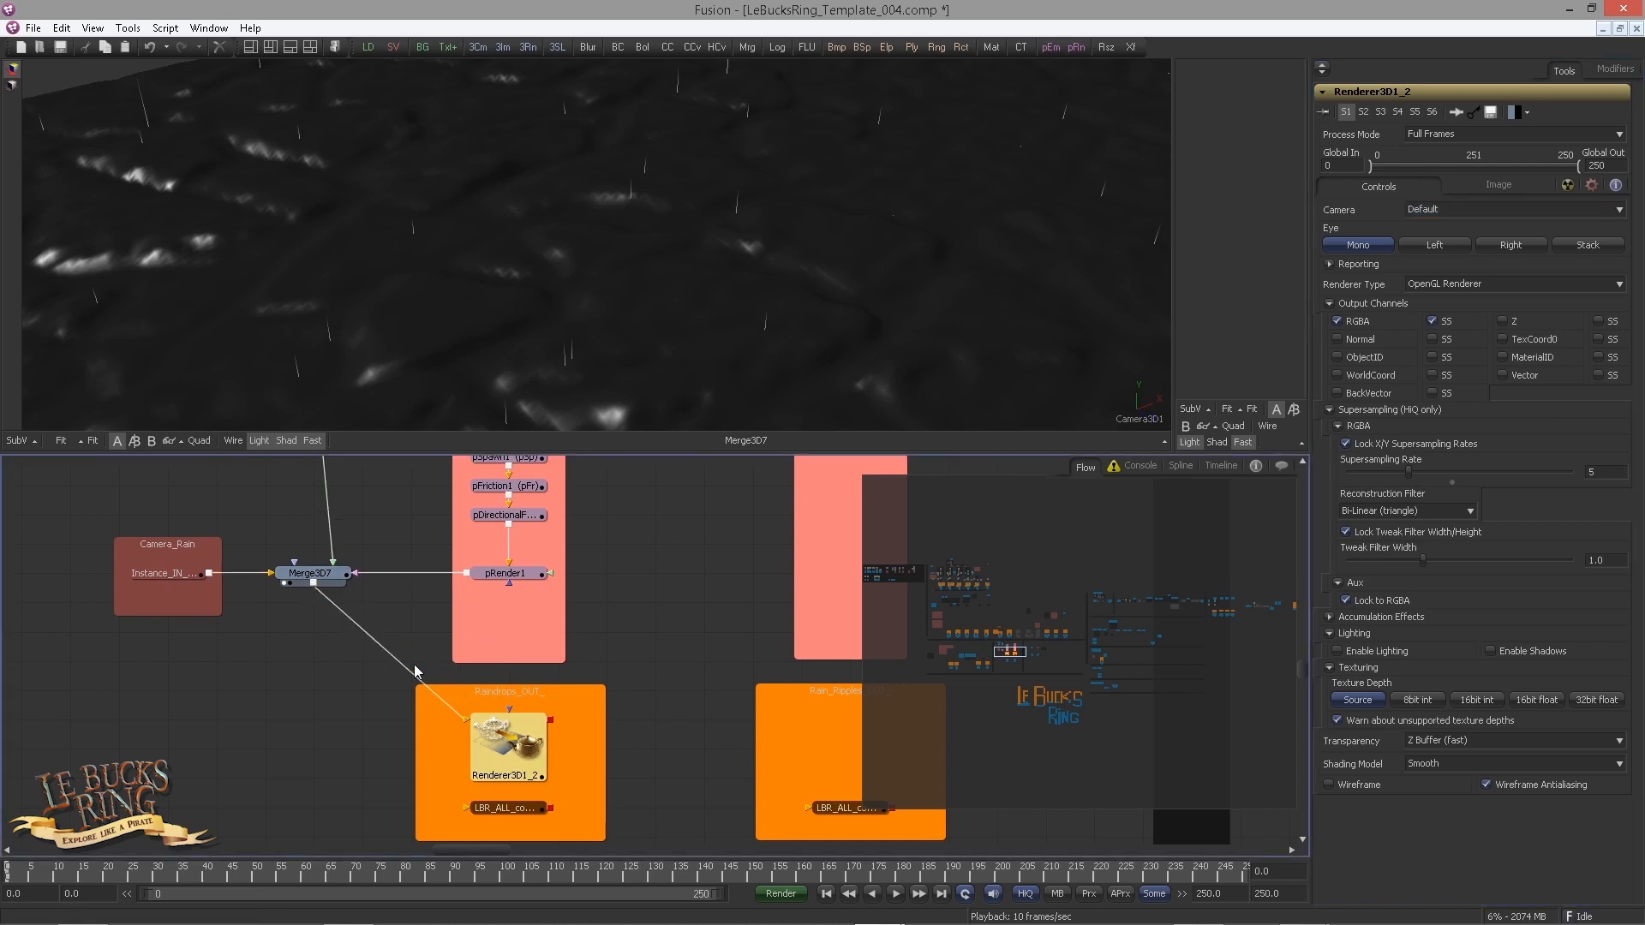
click(332, 554)
mouse_move(336, 590)
mouse_down()
mouse_move(484, 604)
mouse_move(531, 589)
mouse_move(367, 583)
mouse_up()
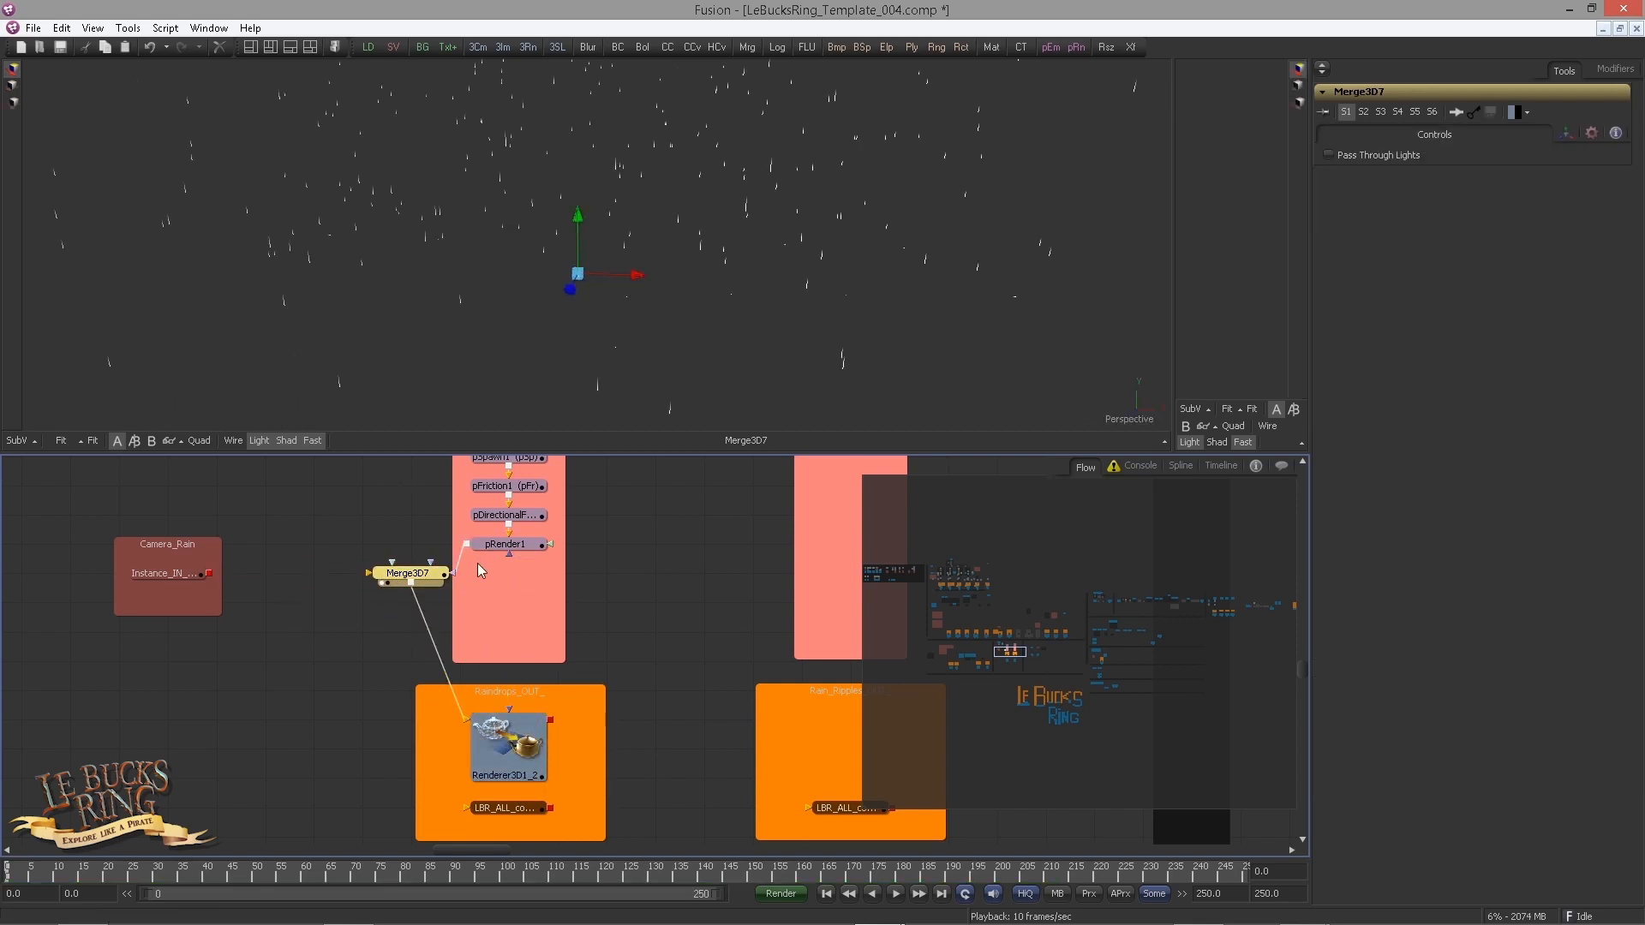
Step: Connect pRender1 directly to Renderer3D1_2, plug the Camera_Rain instance into pRender1, and leave Merge3D7 disconnected beside them
drag(478, 708, 509, 712)
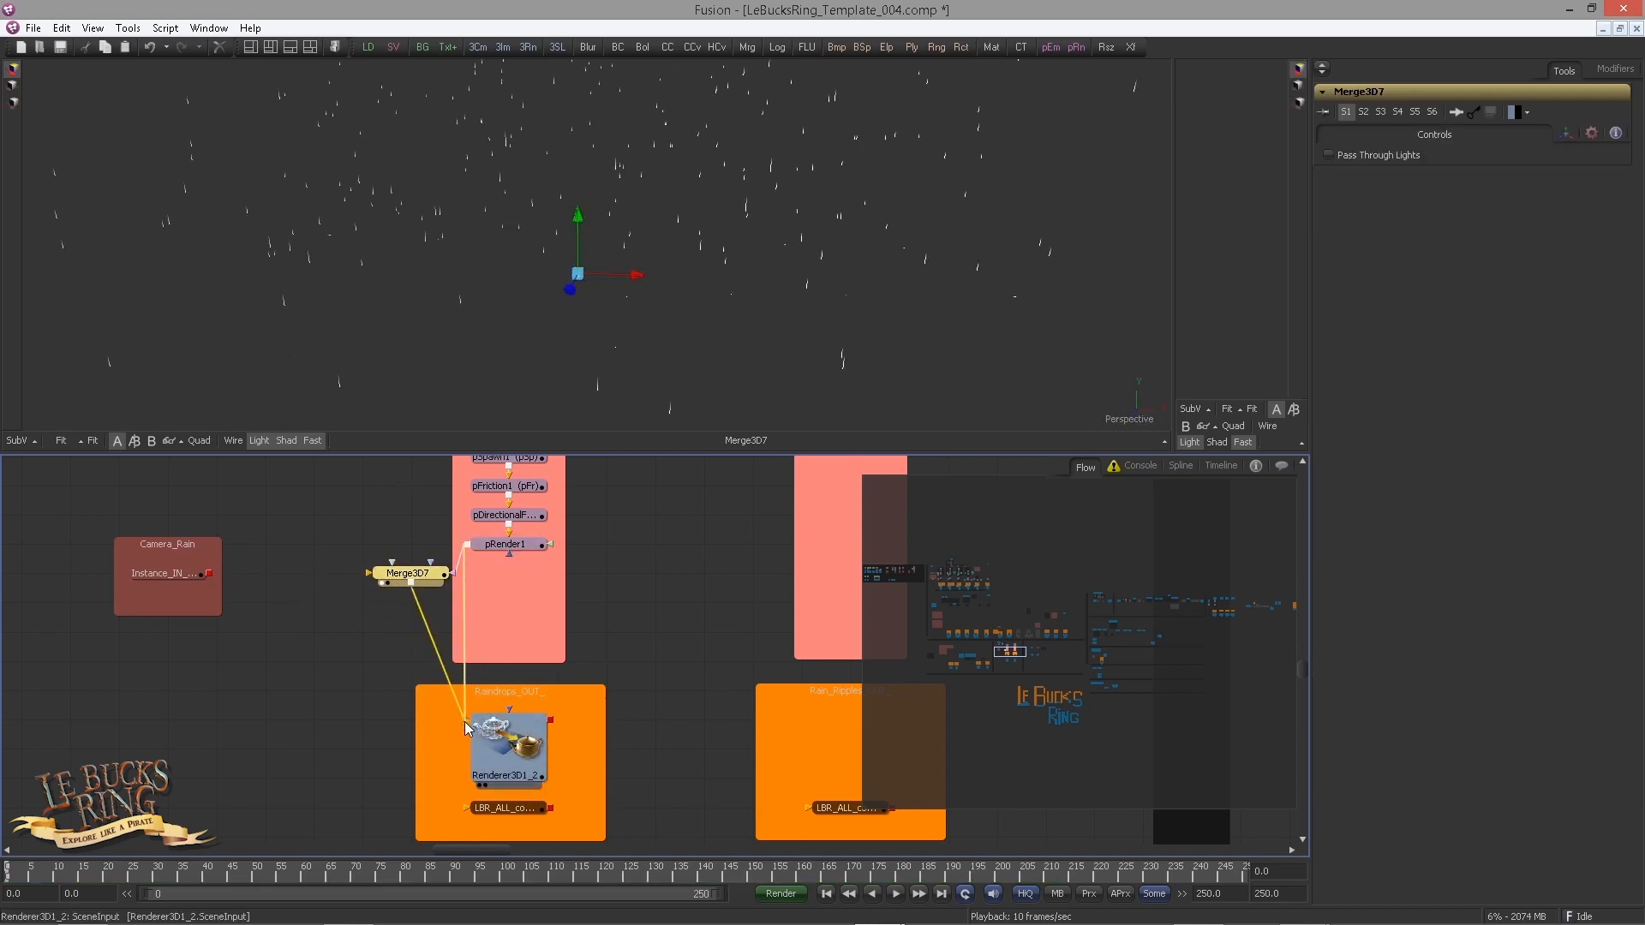
drag(407, 573, 309, 514)
drag(209, 573, 363, 579)
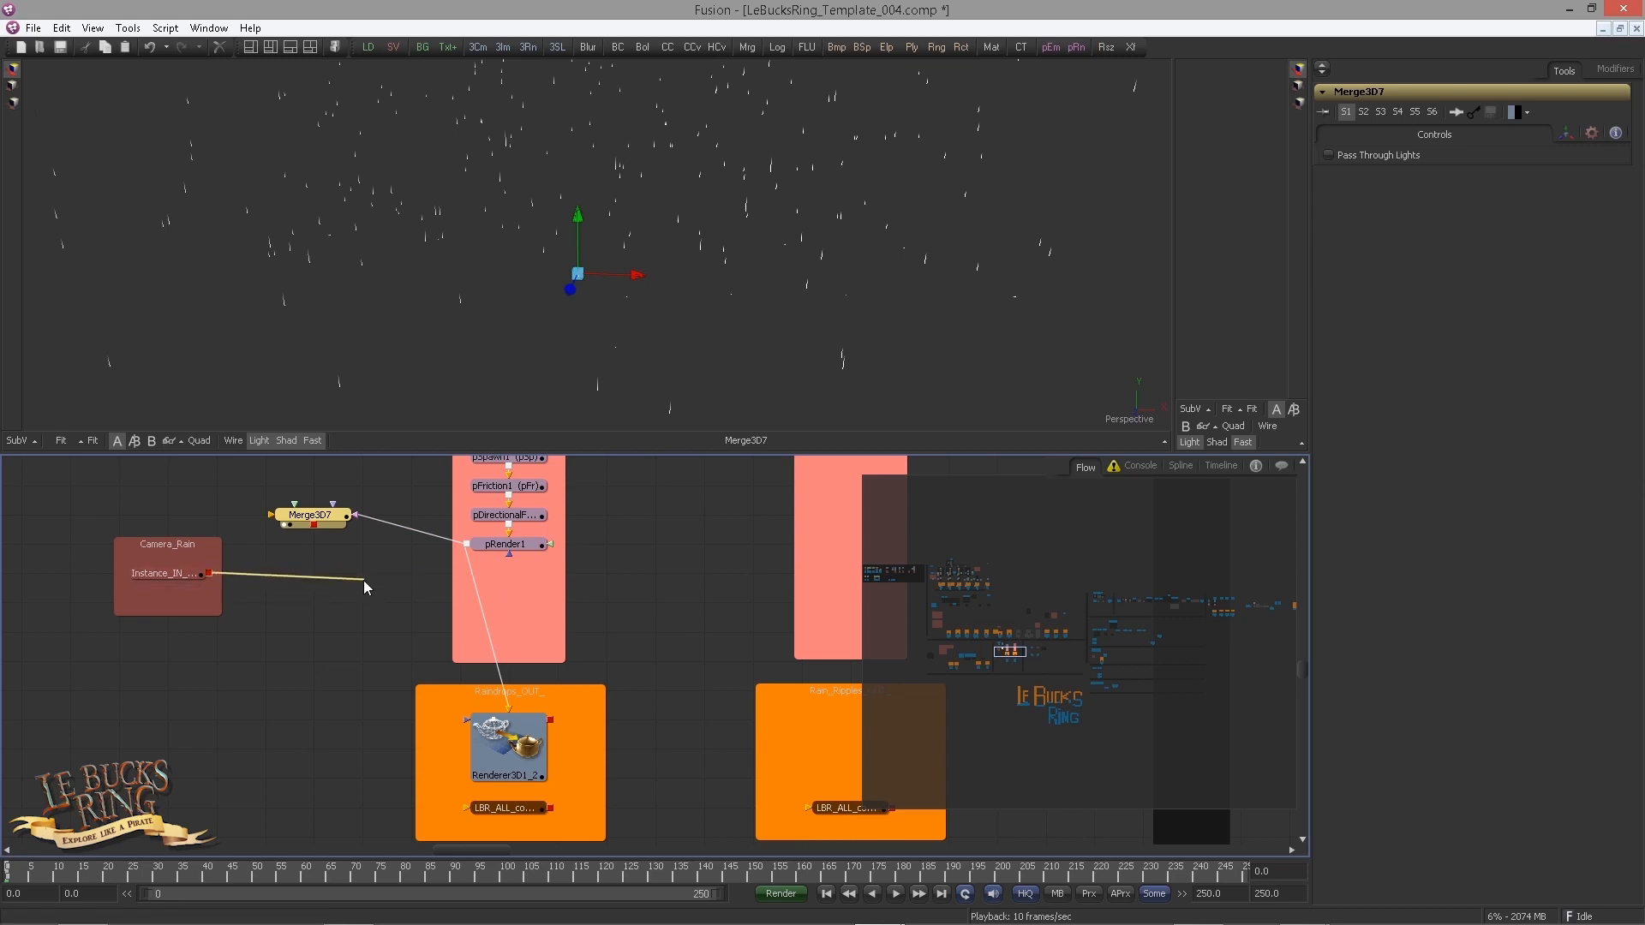
click(505, 544)
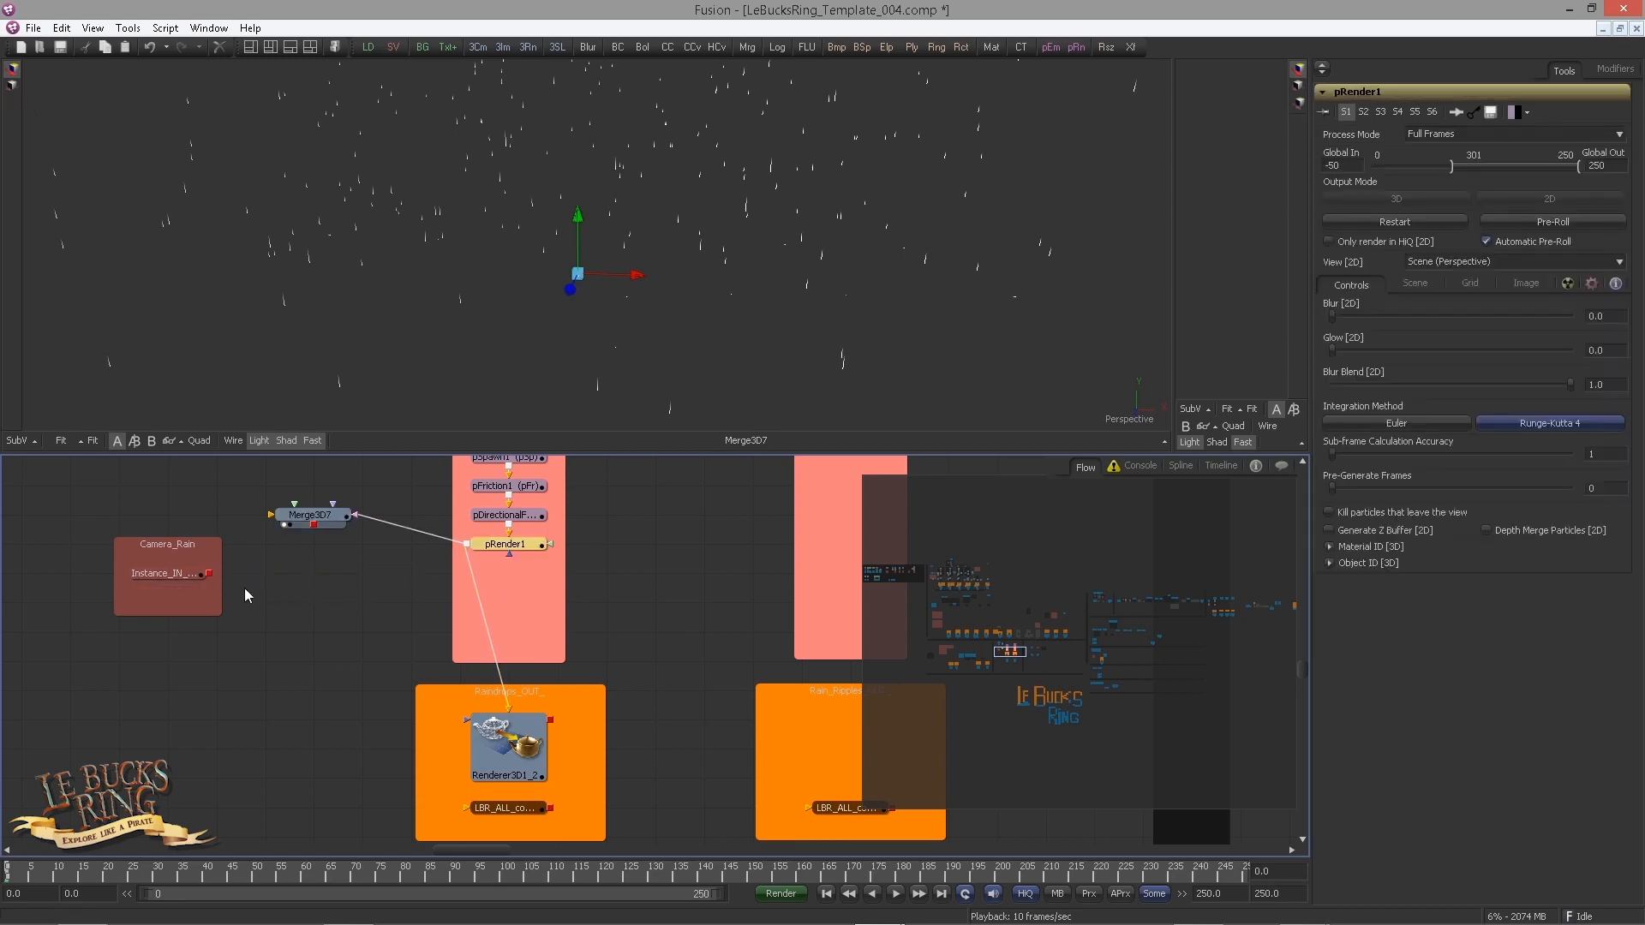
drag(209, 573, 506, 574)
click(385, 522)
Step: Show Renderer3D1_2 in the viewer and inspect the rendered raindrops
click(510, 743)
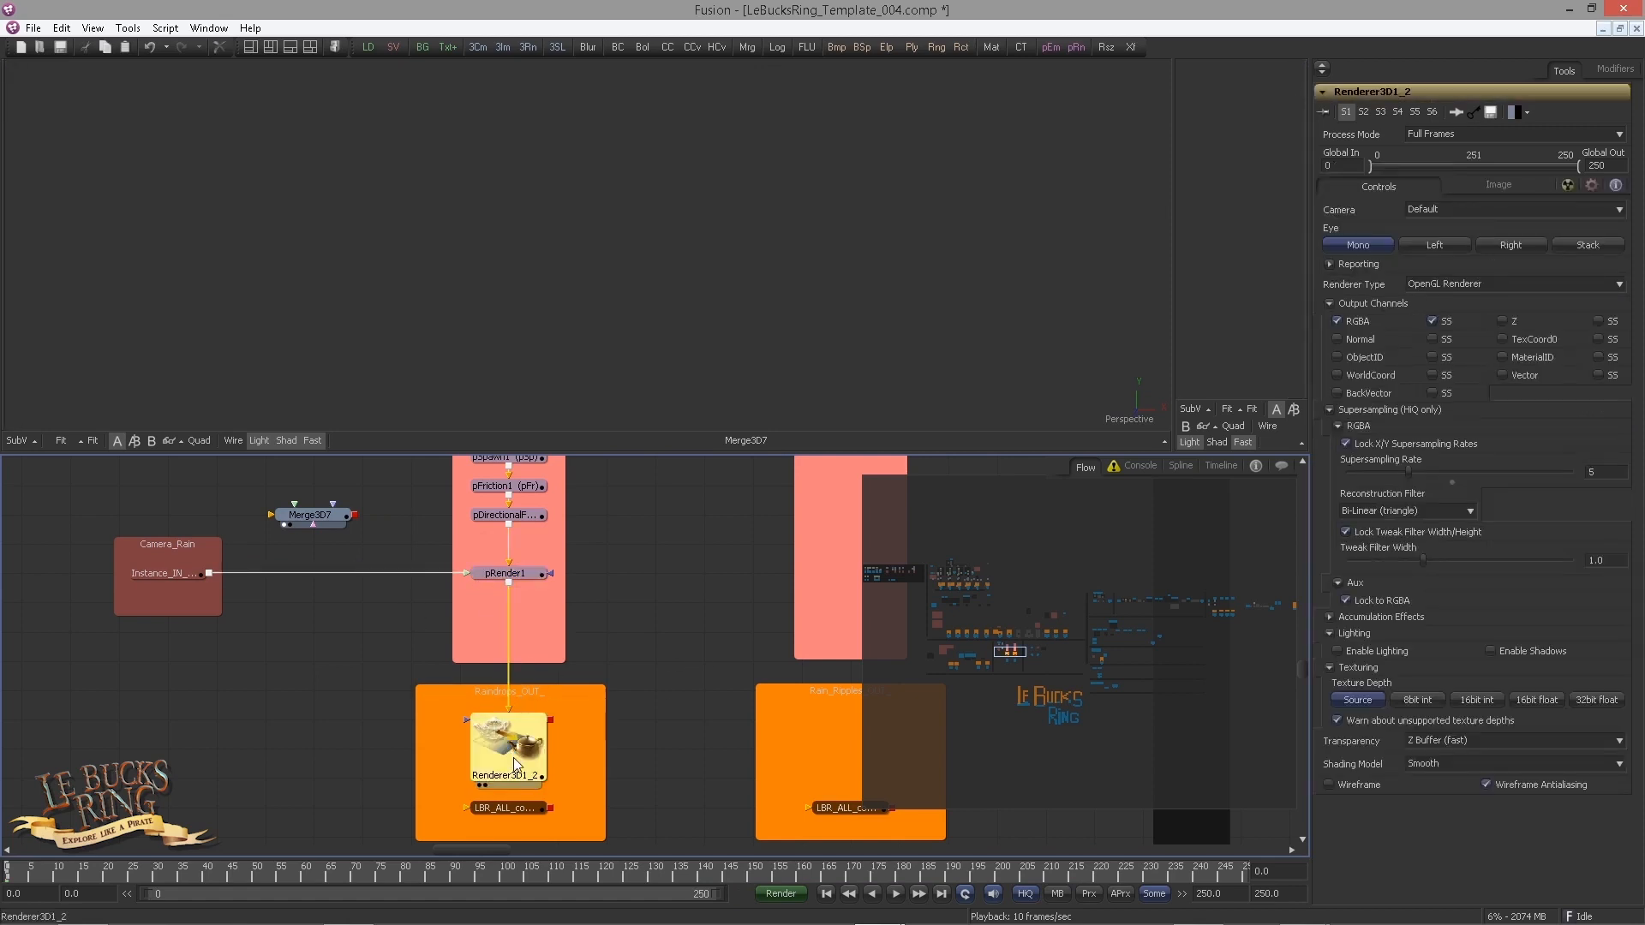
key(1)
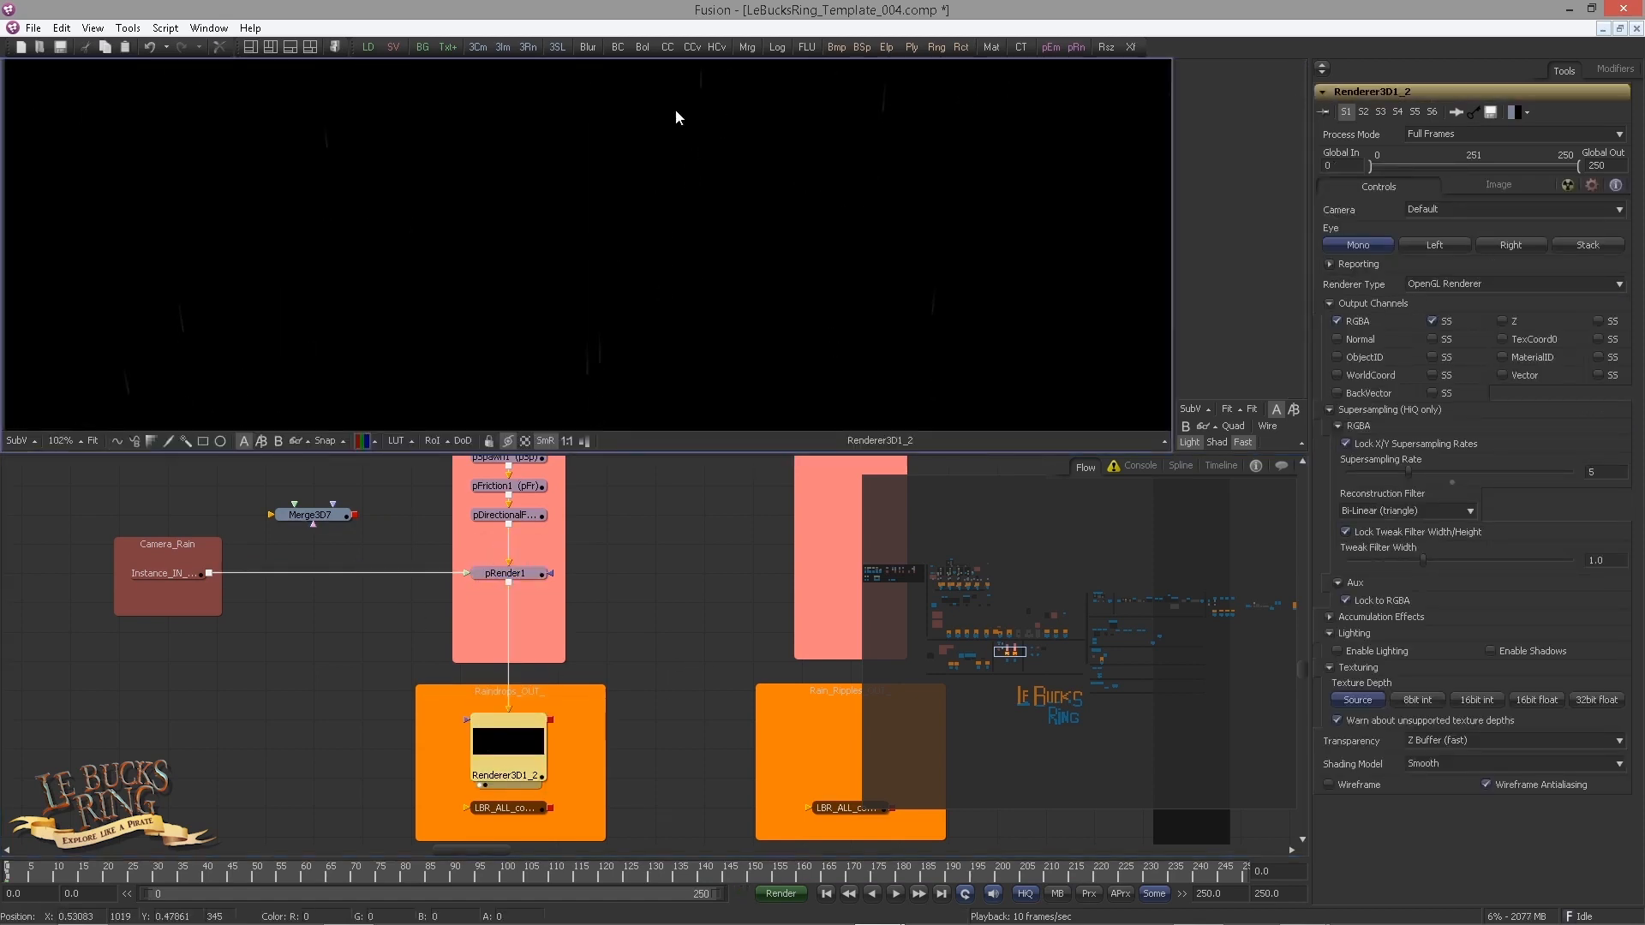
scroll(394, 283, down, 1)
scroll(377, 265, up, 2)
drag(634, 559, 595, 569)
scroll(552, 536, down, 2)
drag(550, 497, 550, 483)
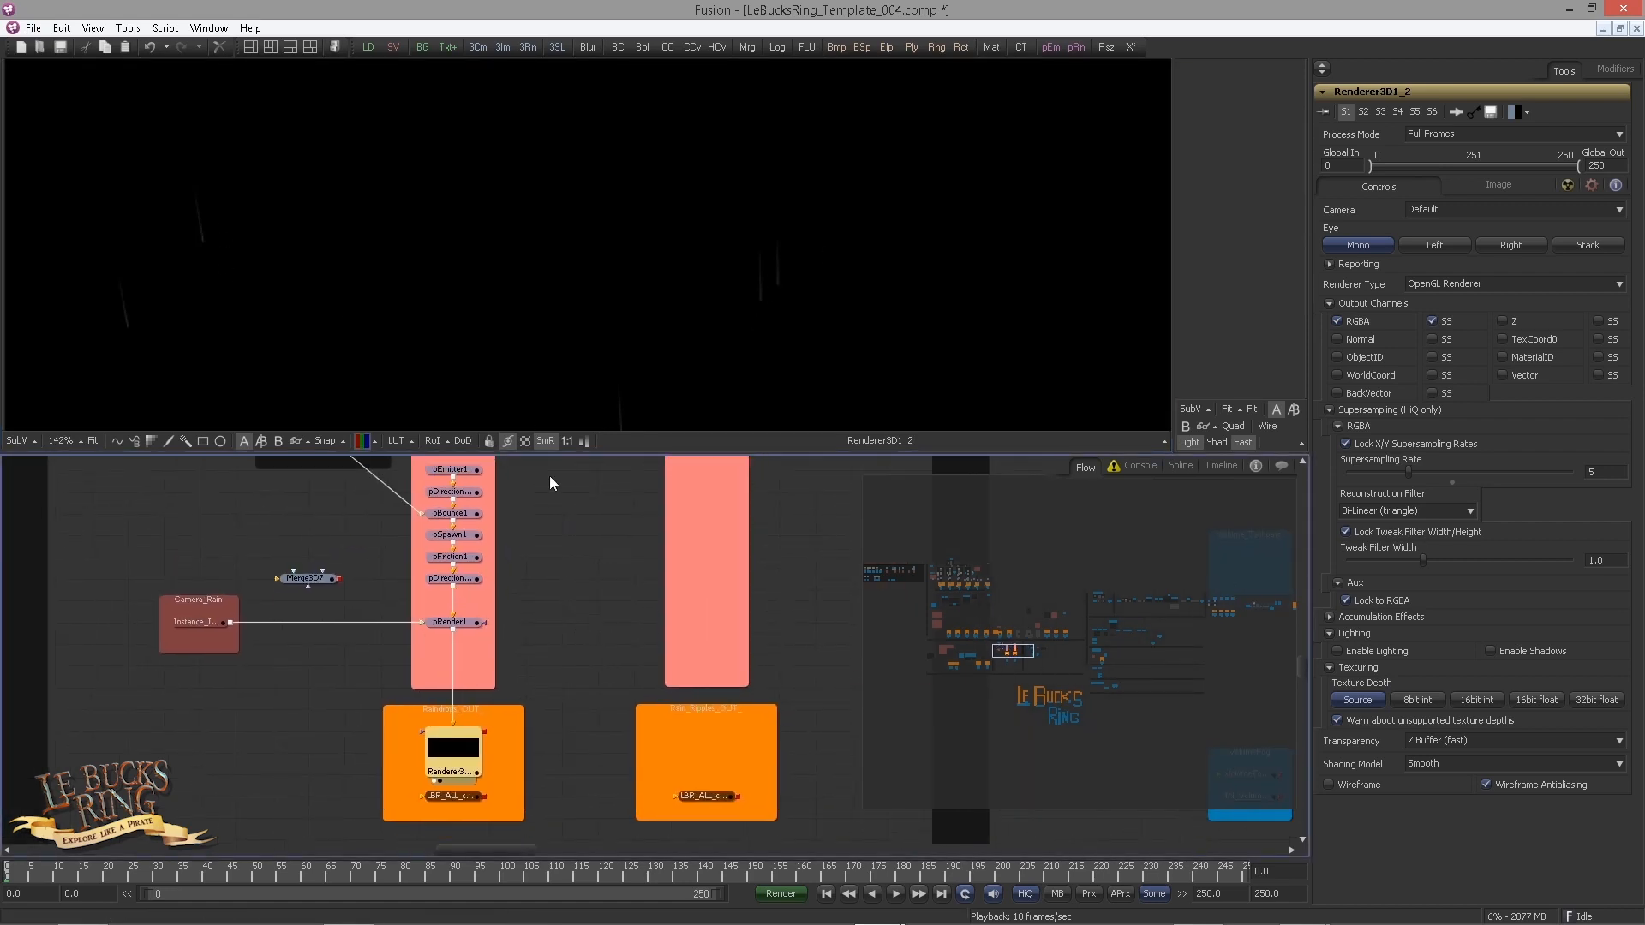
Step: Detach pRender1 from Renderer3D1_2 to check its Output Mode options, and reconnect it
click(468, 629)
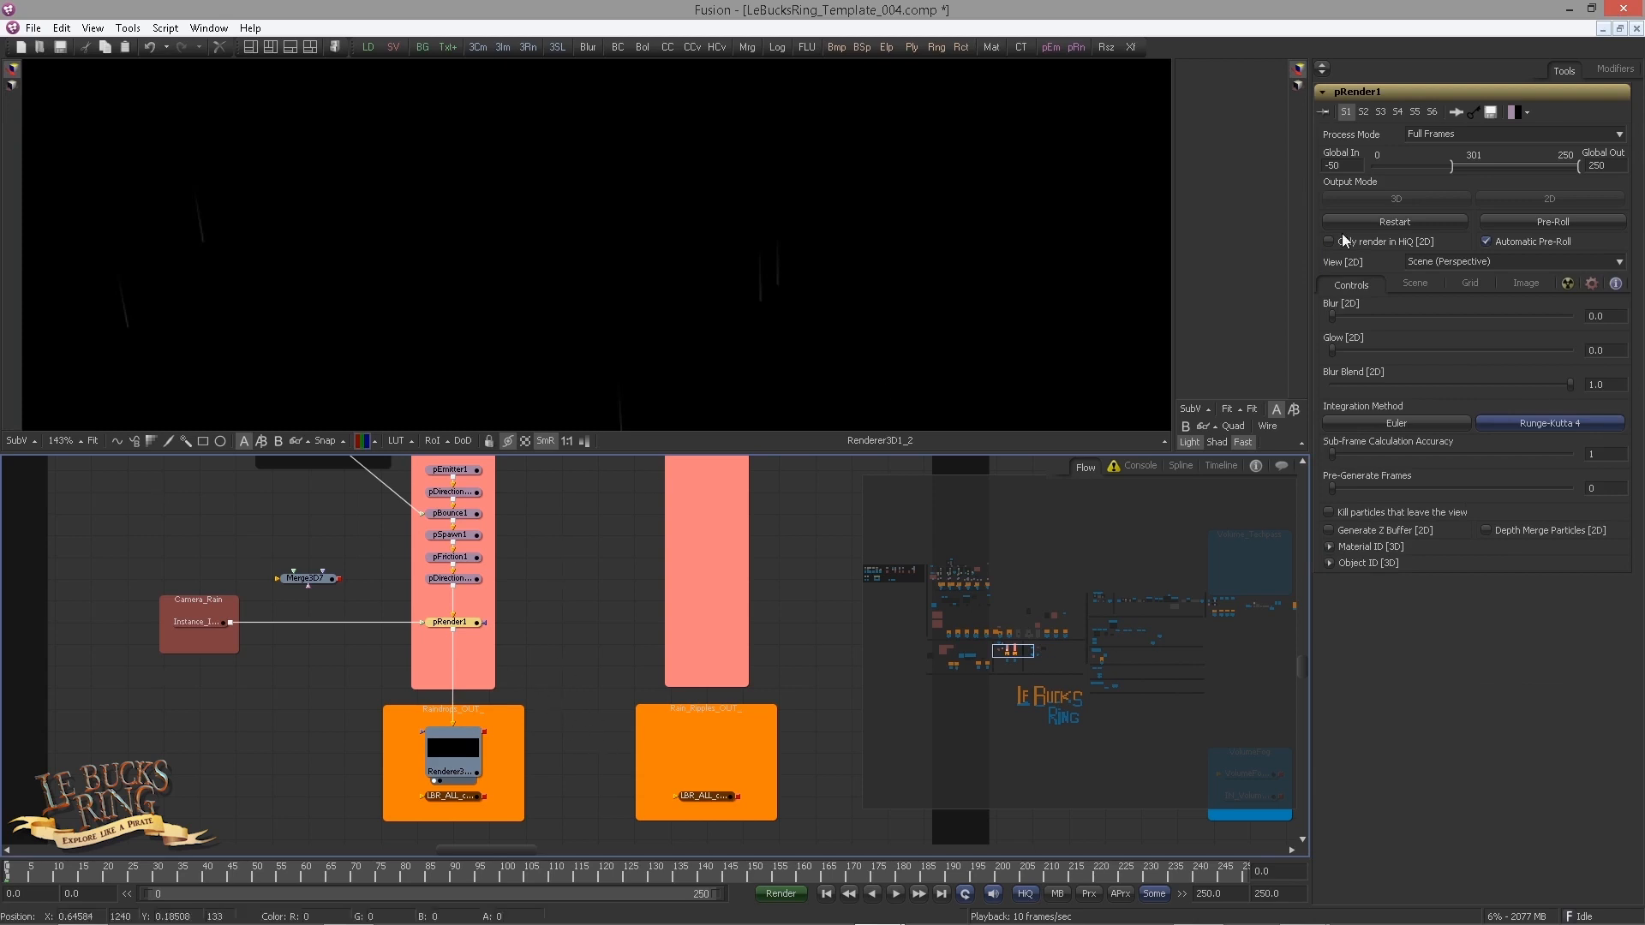
click(1393, 199)
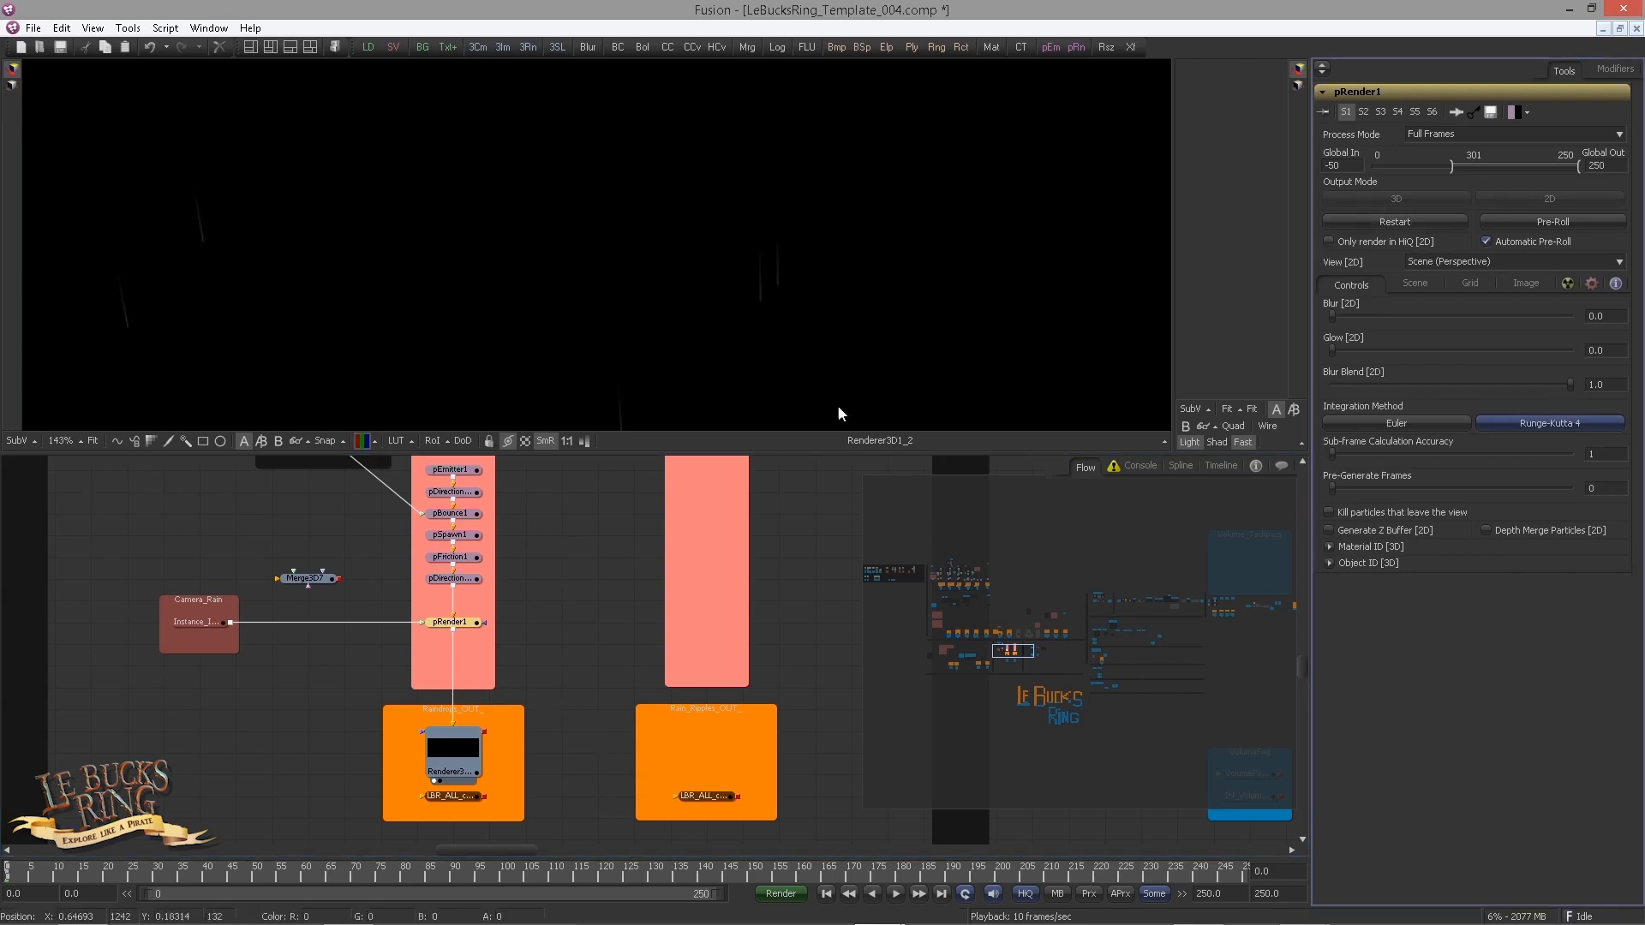
click(1376, 201)
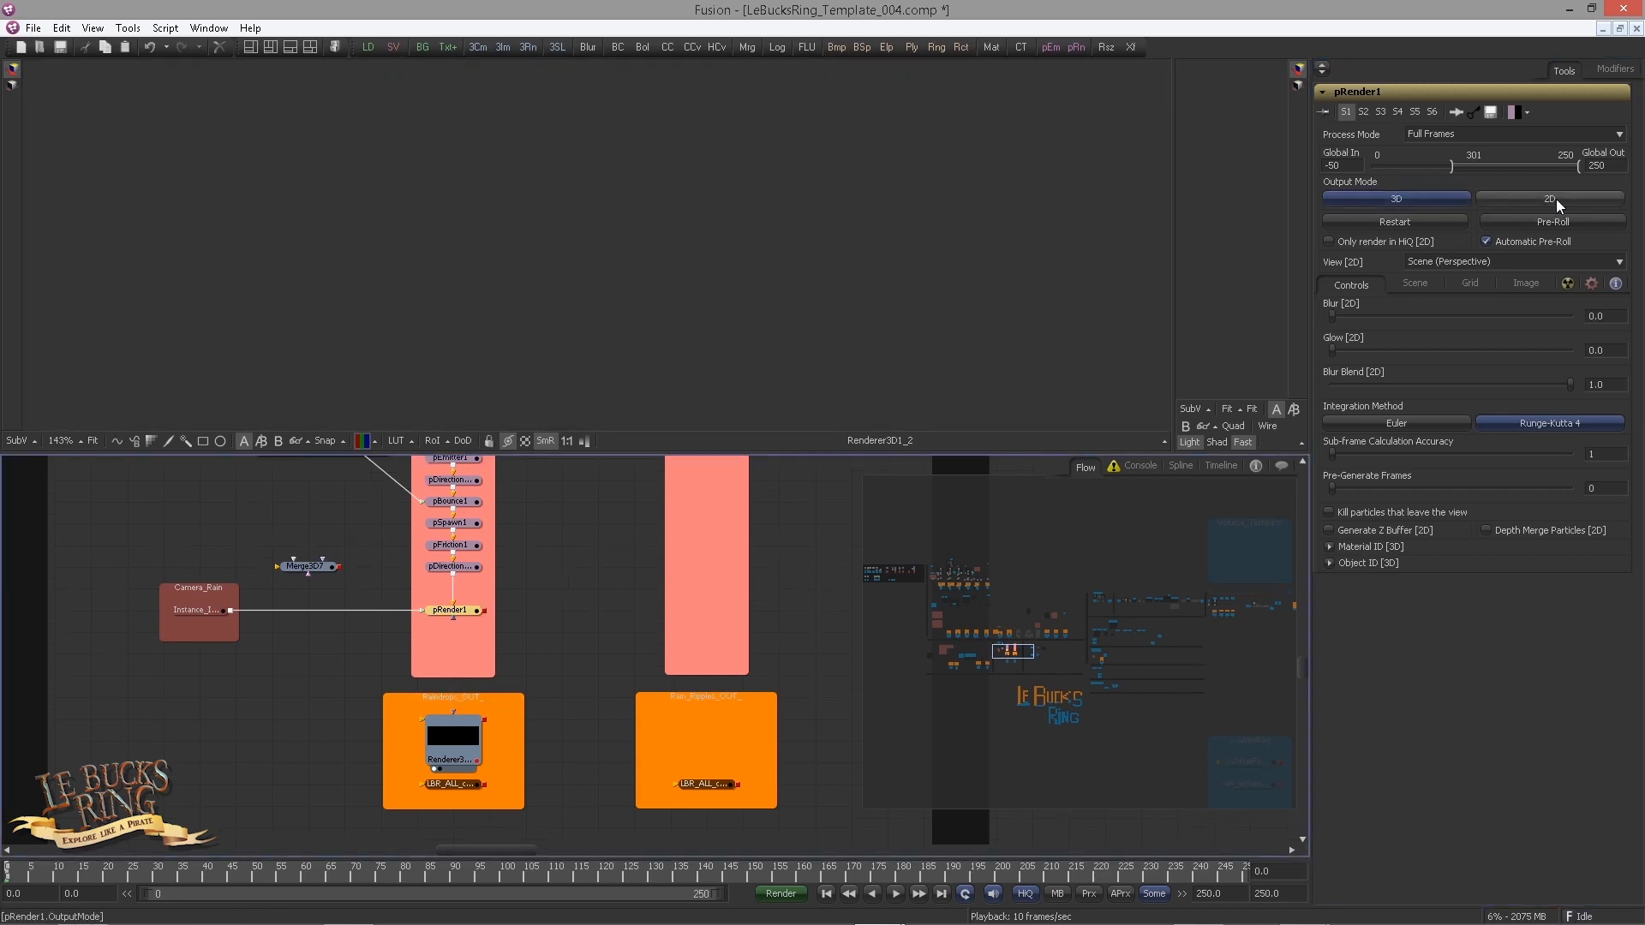
drag(484, 613, 454, 733)
Step: Examine the image size and color depth settings of Renderer3D1_2
click(470, 737)
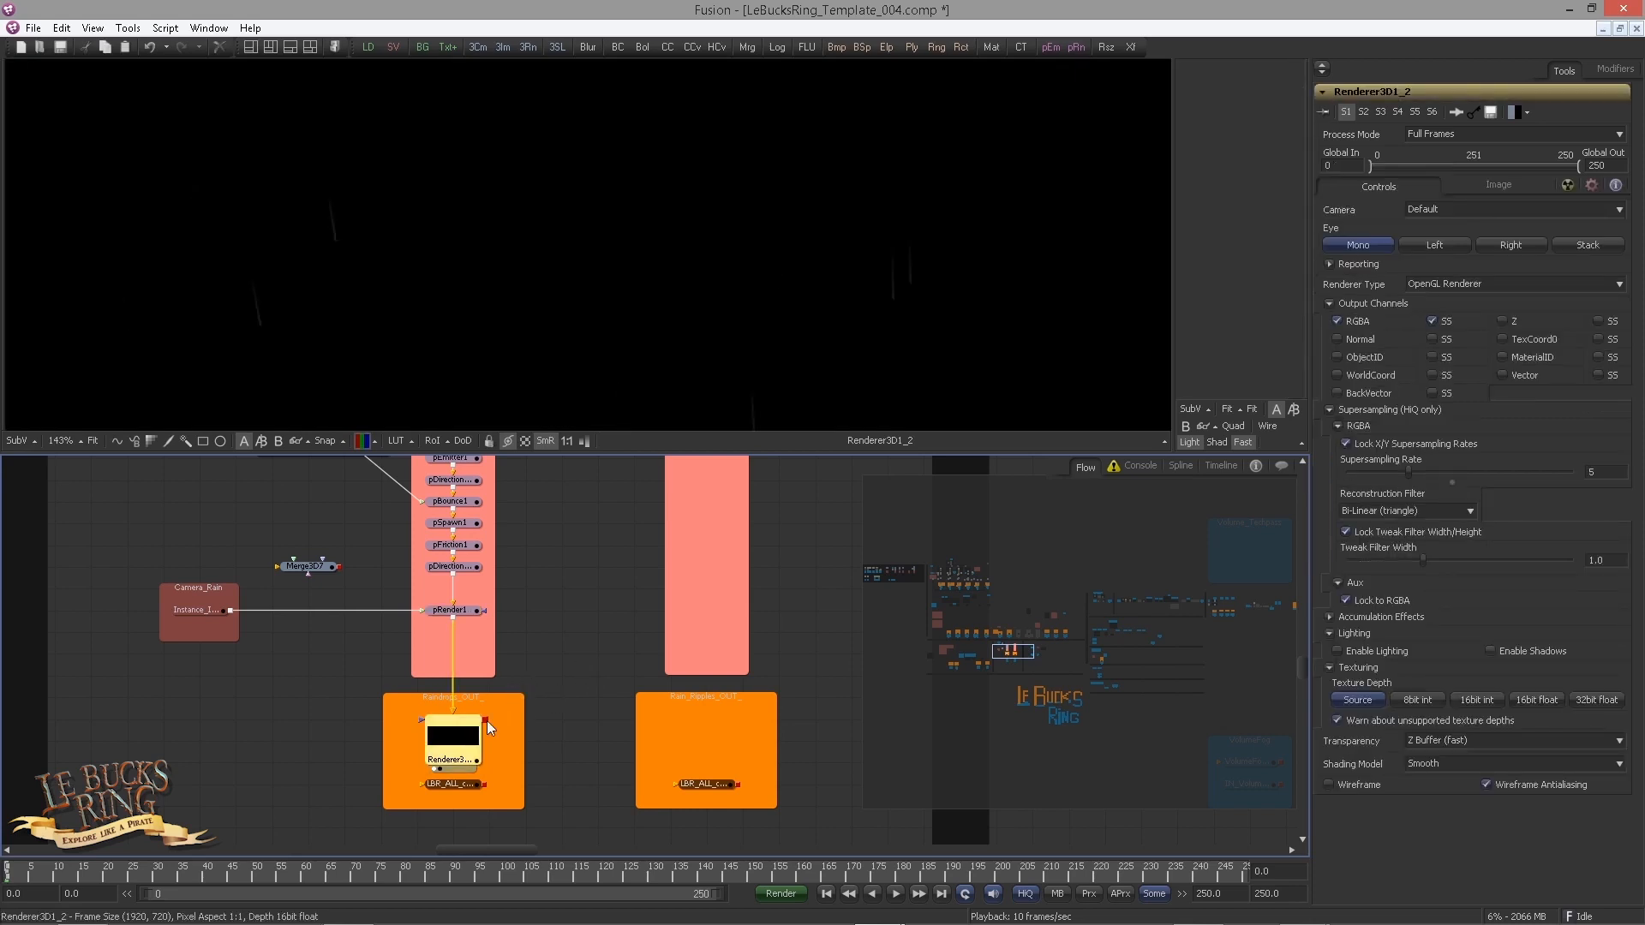
click(1482, 186)
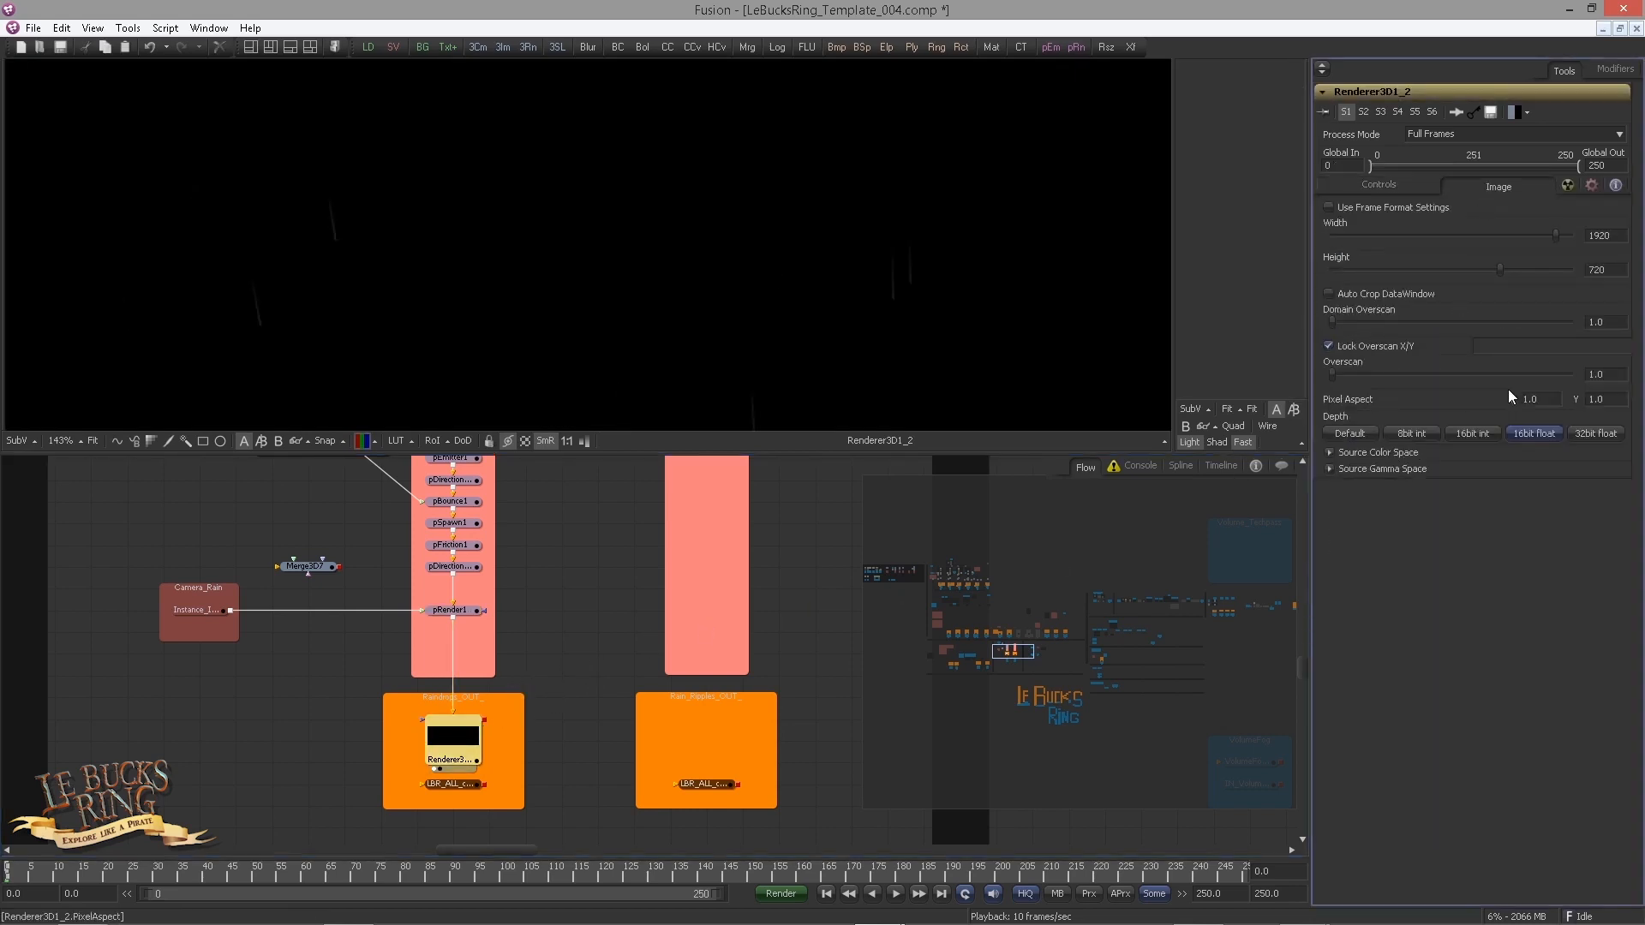
click(1396, 184)
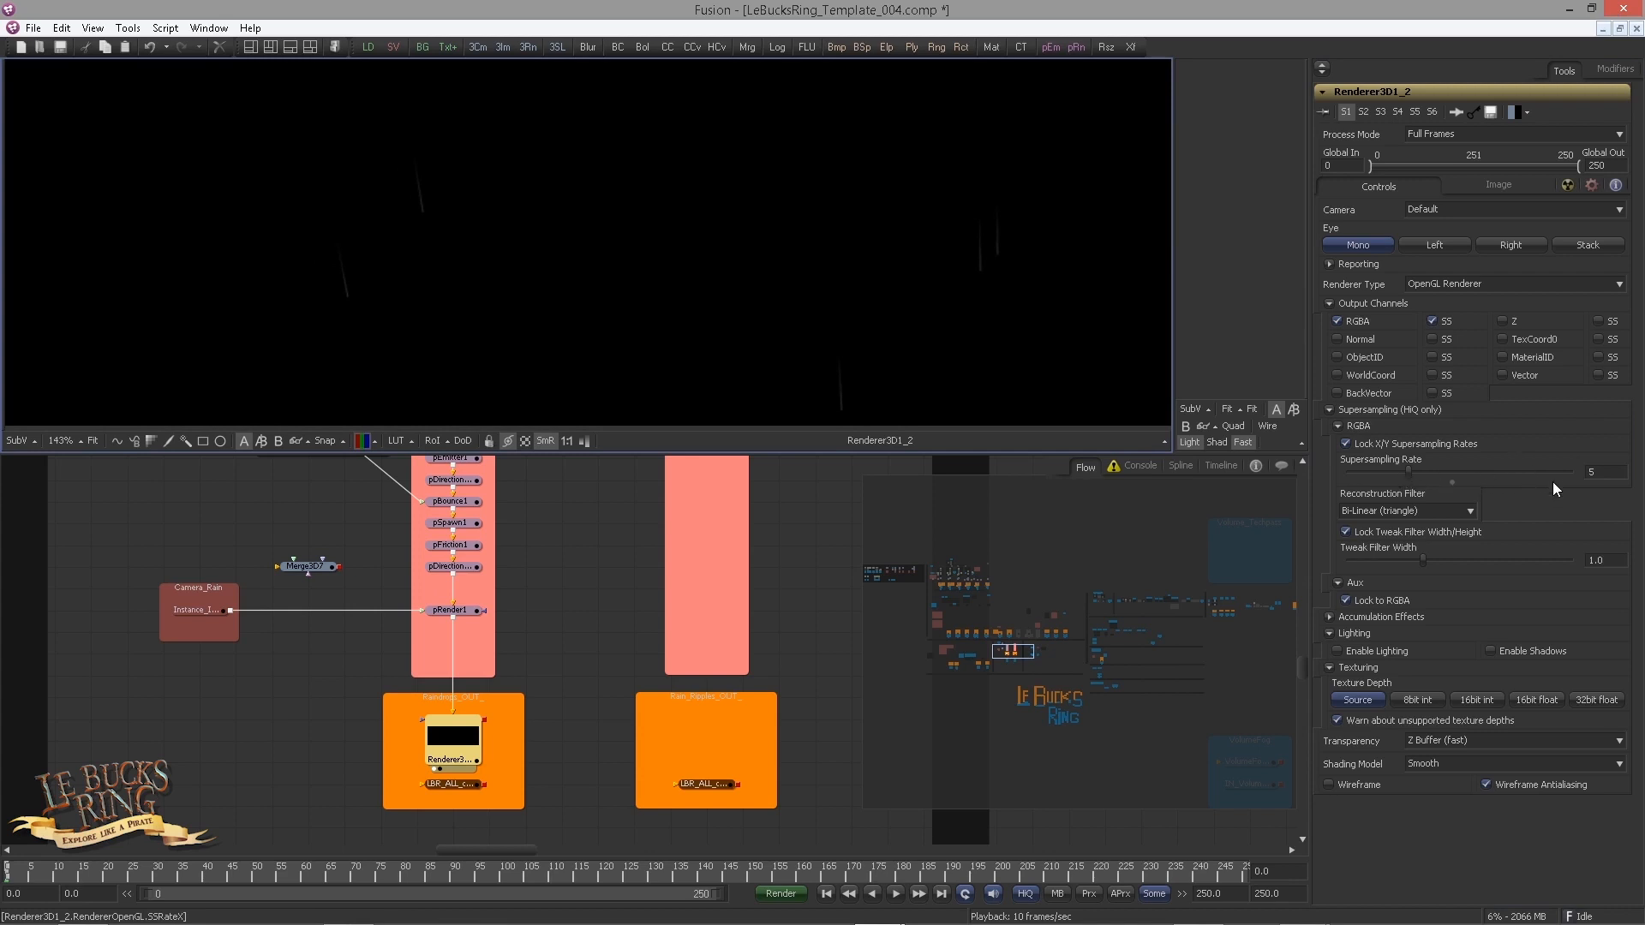
Step: Try an RGBA Supersampling Rate of 8 on Renderer3D1_2 while looking closely at the raindrop streaks
double_click(1599, 472)
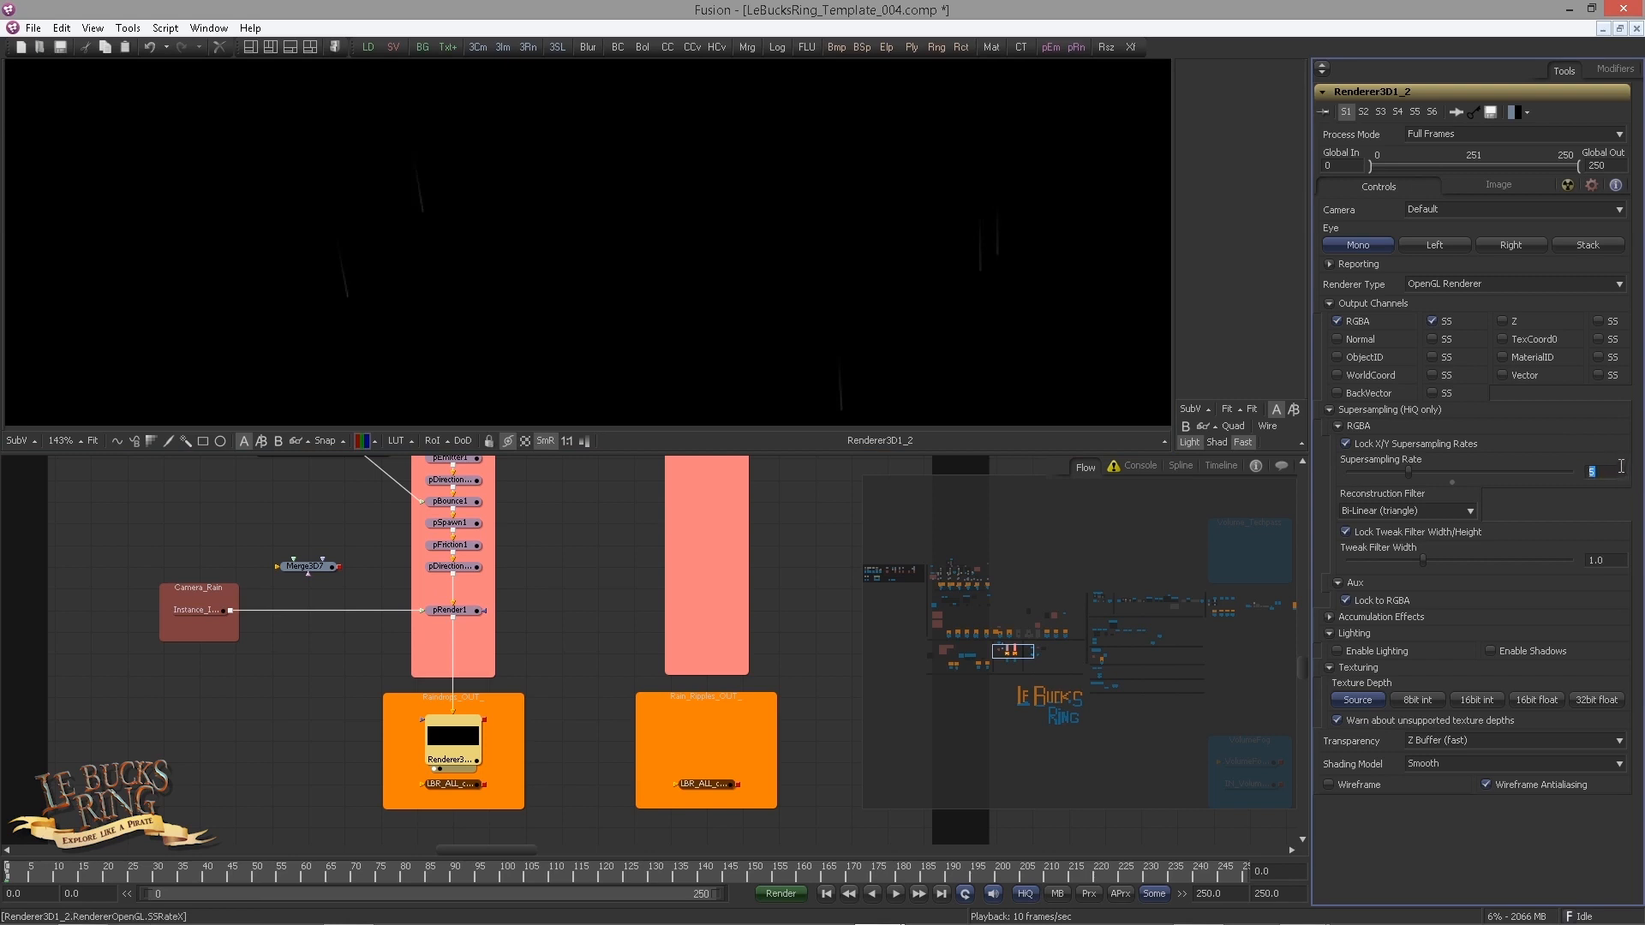
click(435, 238)
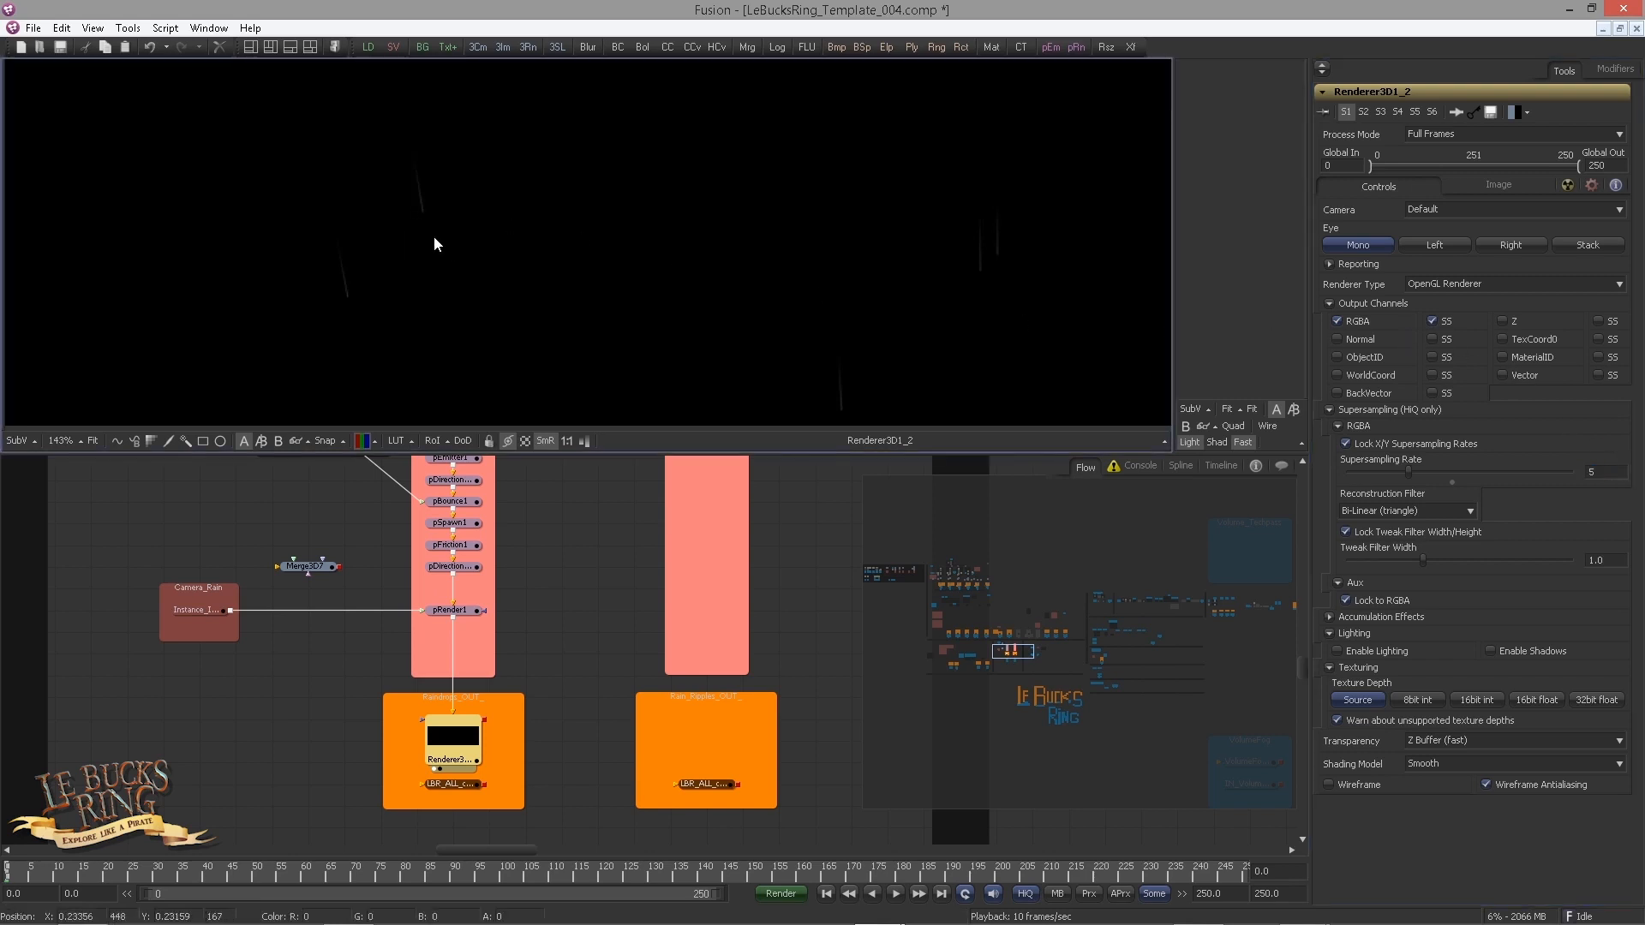
scroll(437, 131, up, 4)
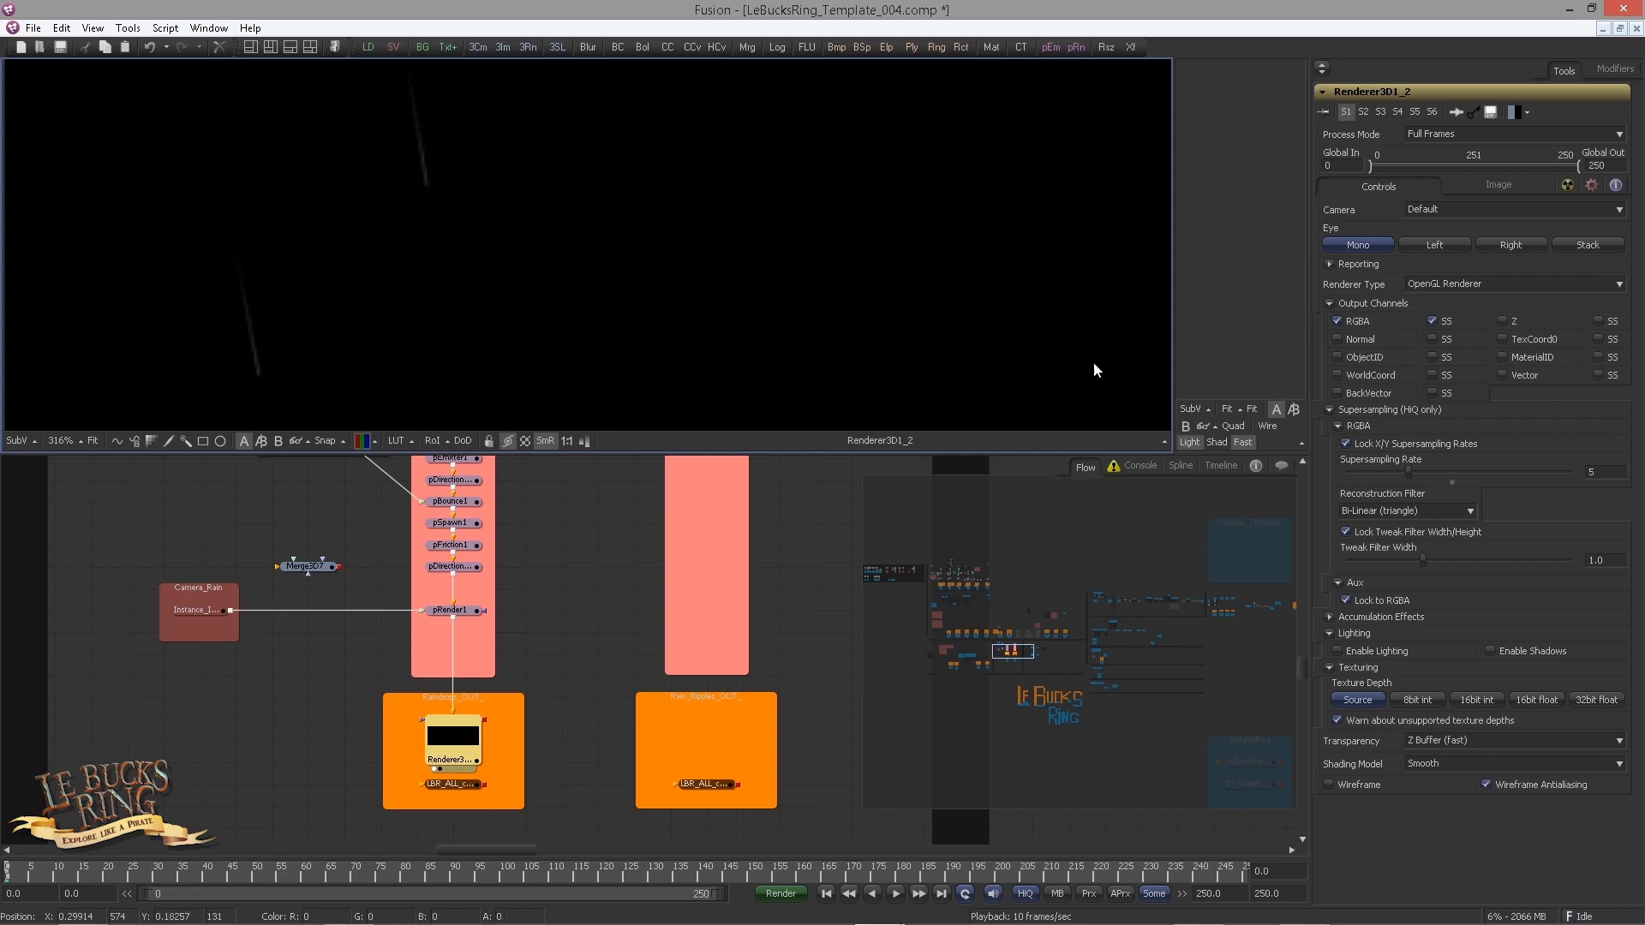
double_click(1609, 472)
text(8)
key(Tab)
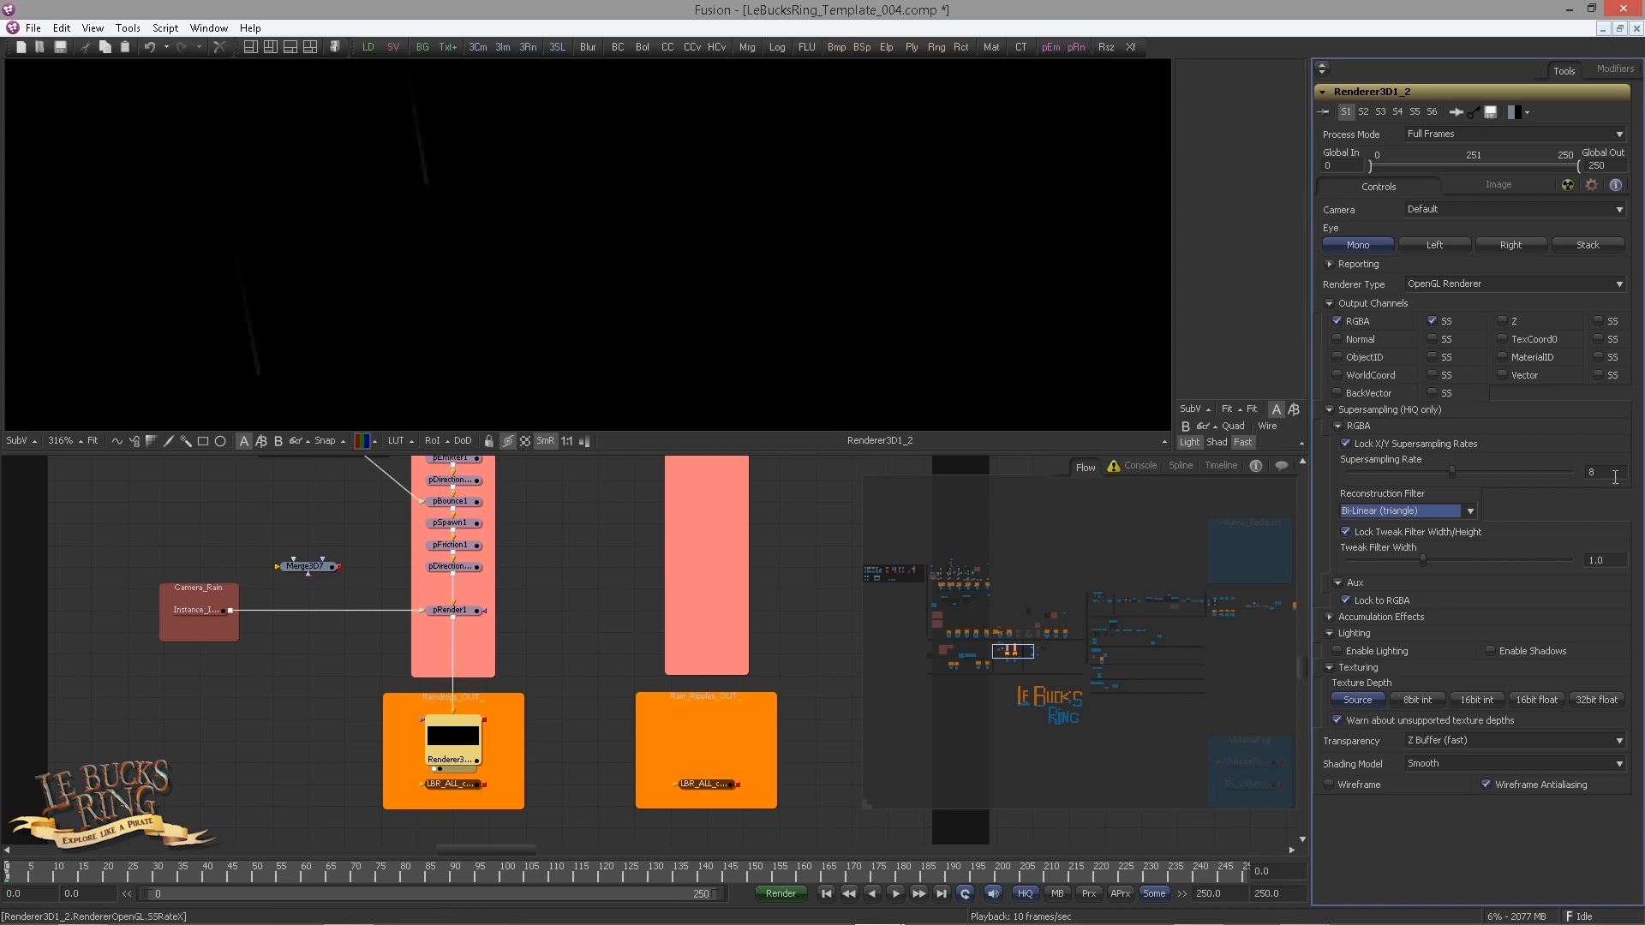
Step: Set Renderer3D1_2's RGBA Supersampling Rate to 3
double_click(1615, 473)
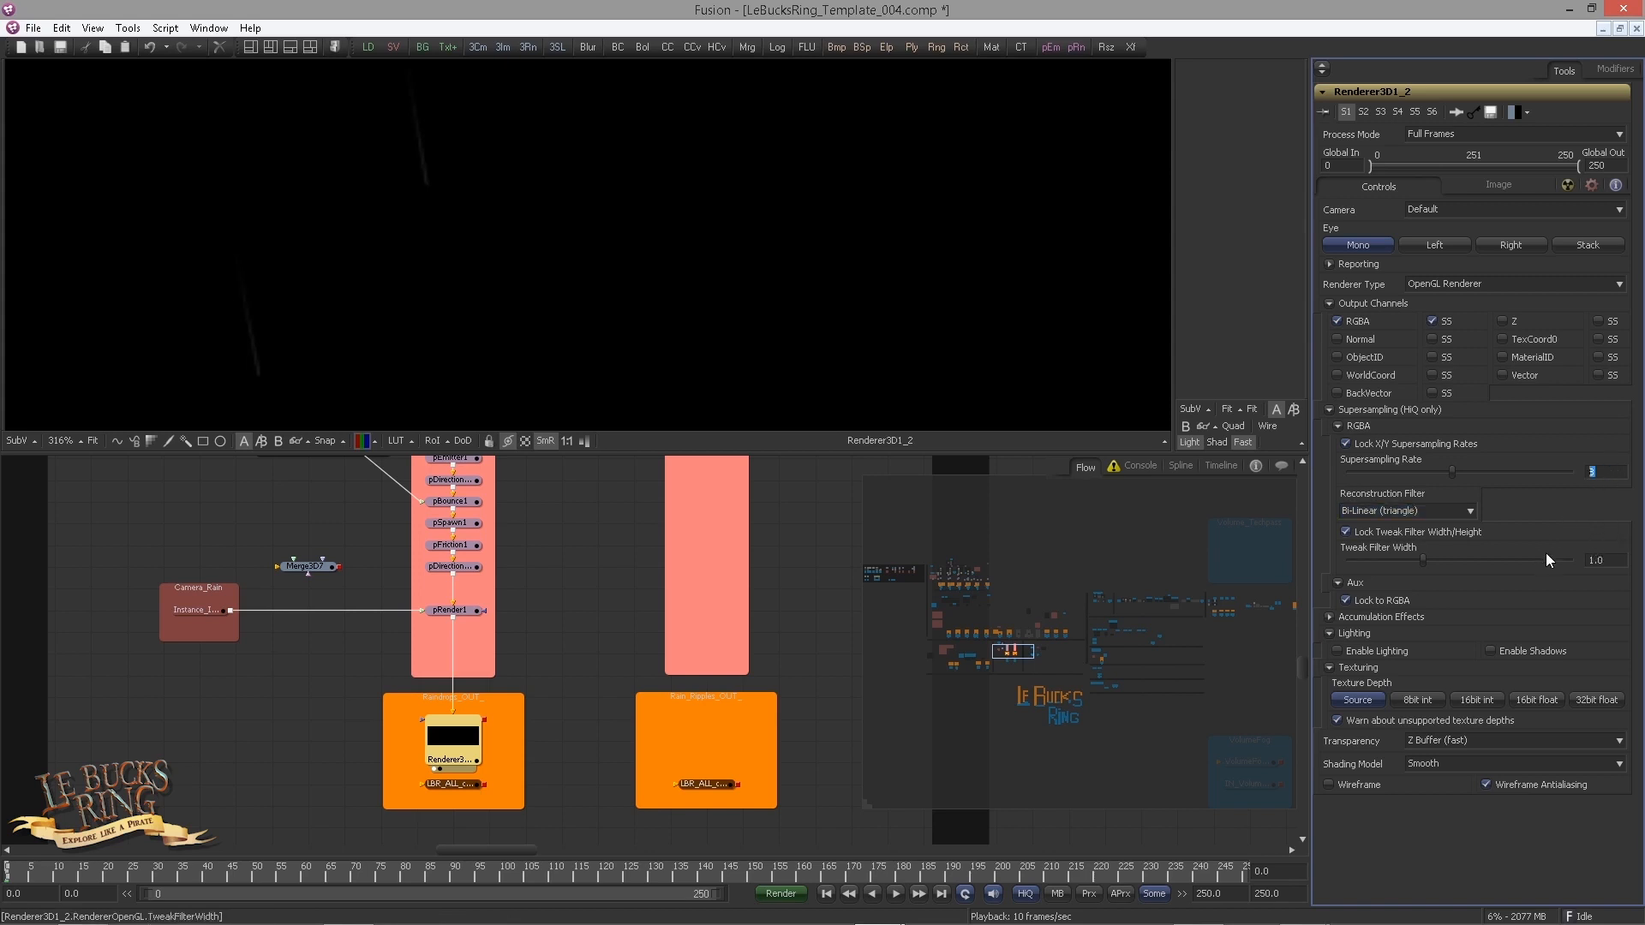
text(3)
key(Tab)
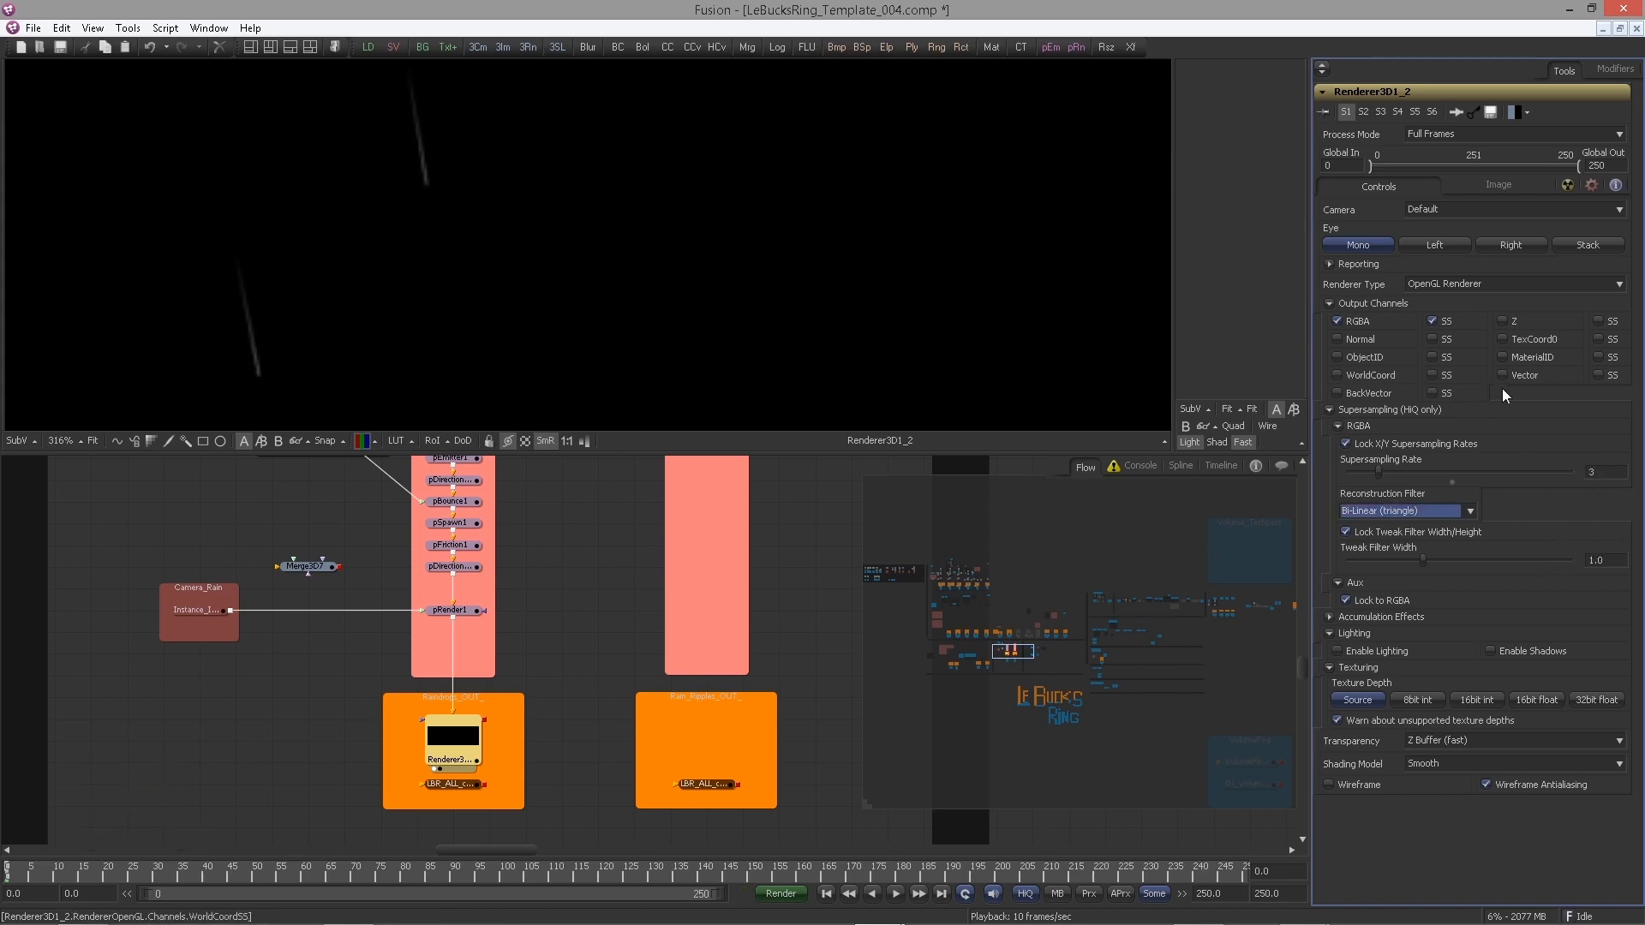
click(649, 234)
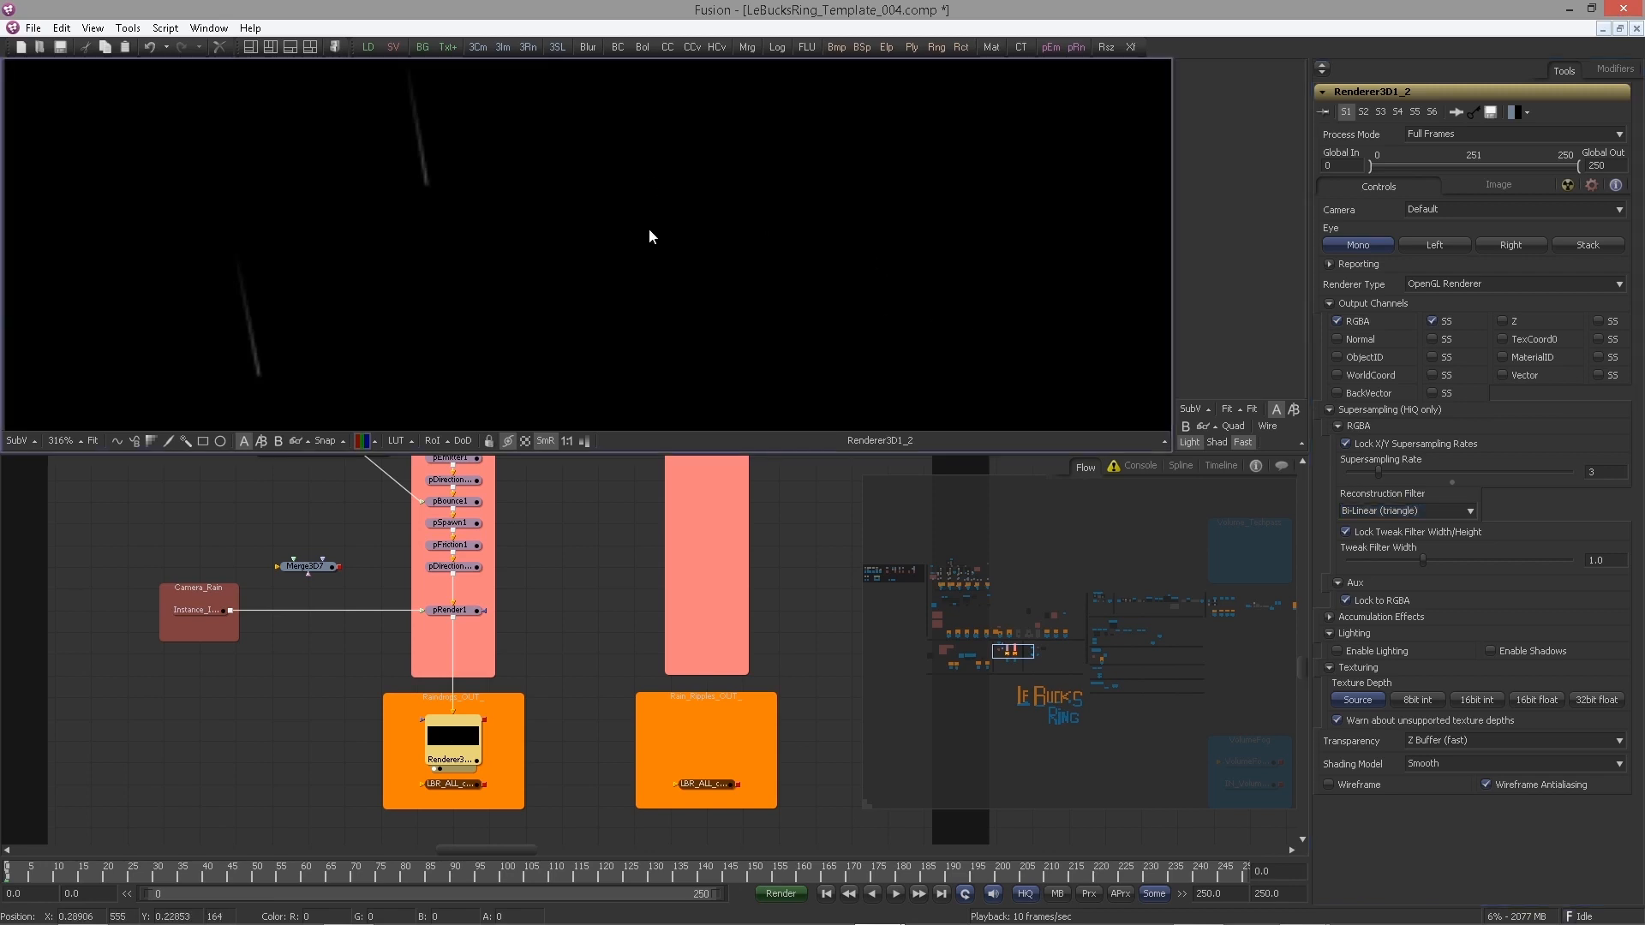
Step: Enable the Vector output channel with supersampling on Renderer3D1_2 and inspect the viewer's channel display options
scroll(423, 245, down, 3)
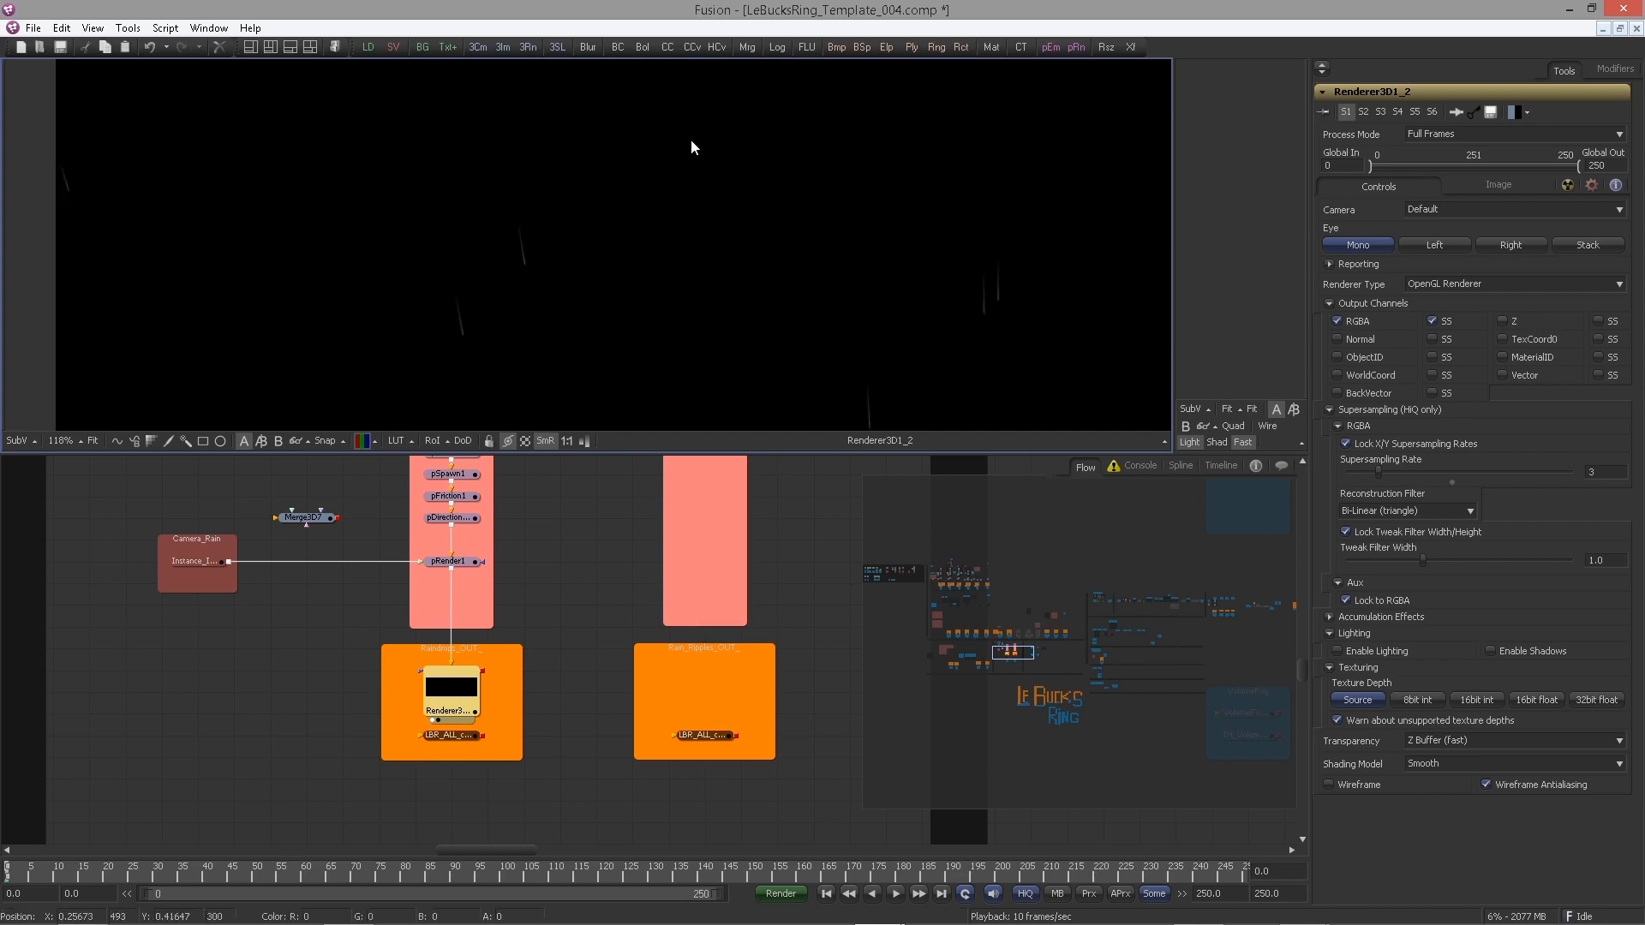
click(1509, 374)
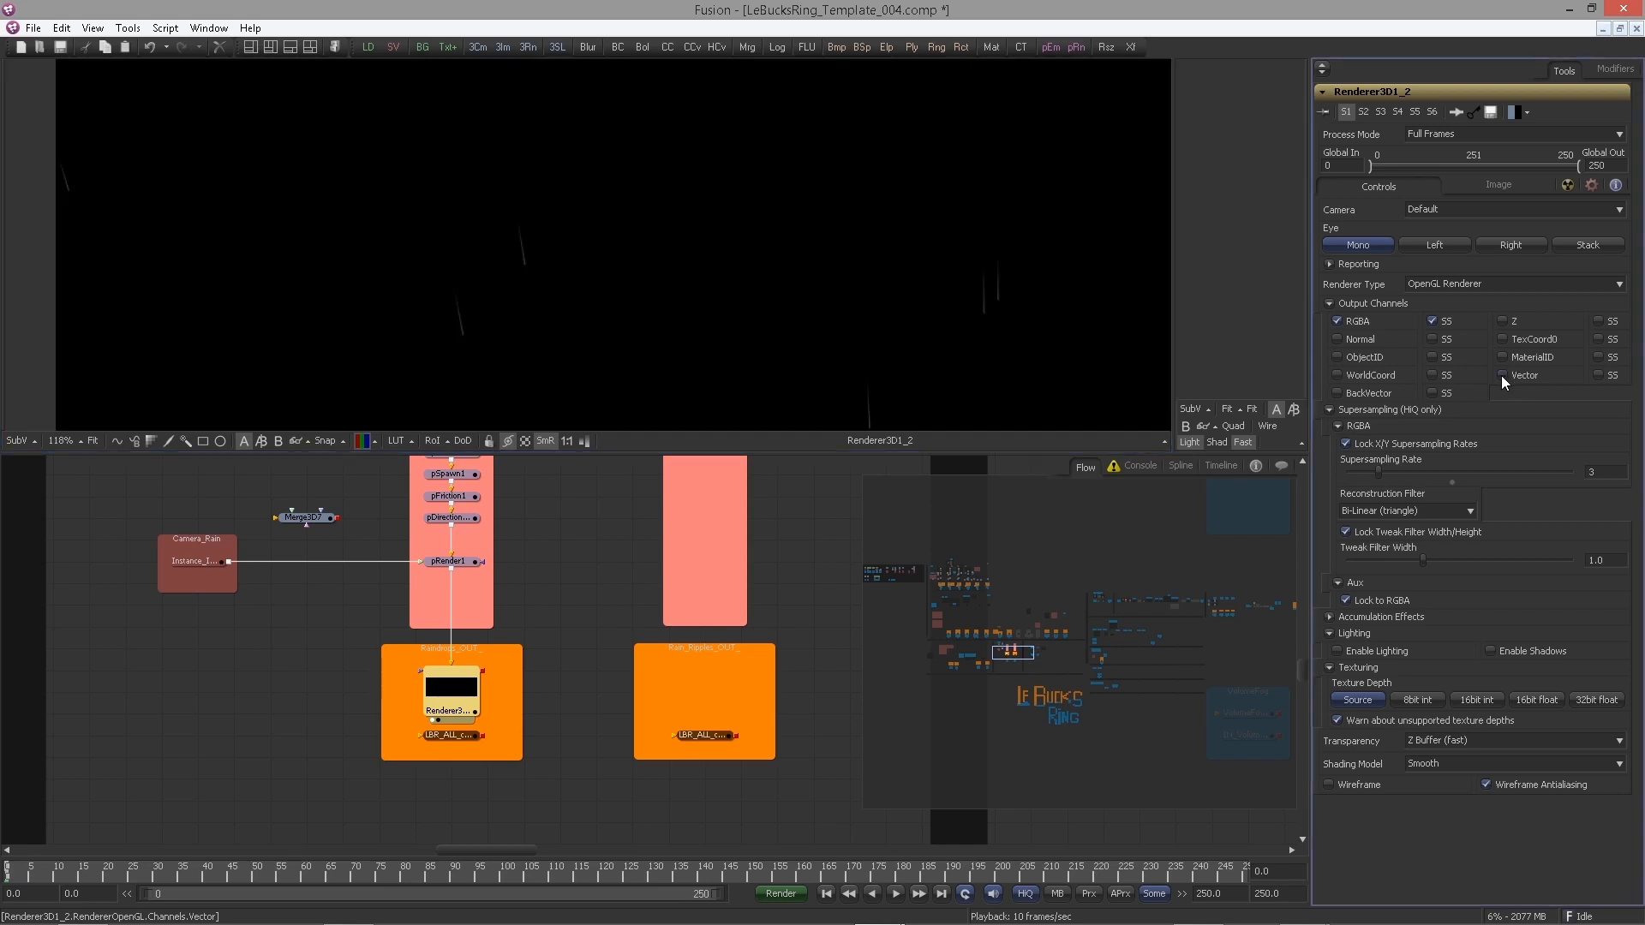
click(1597, 374)
click(373, 439)
click(371, 394)
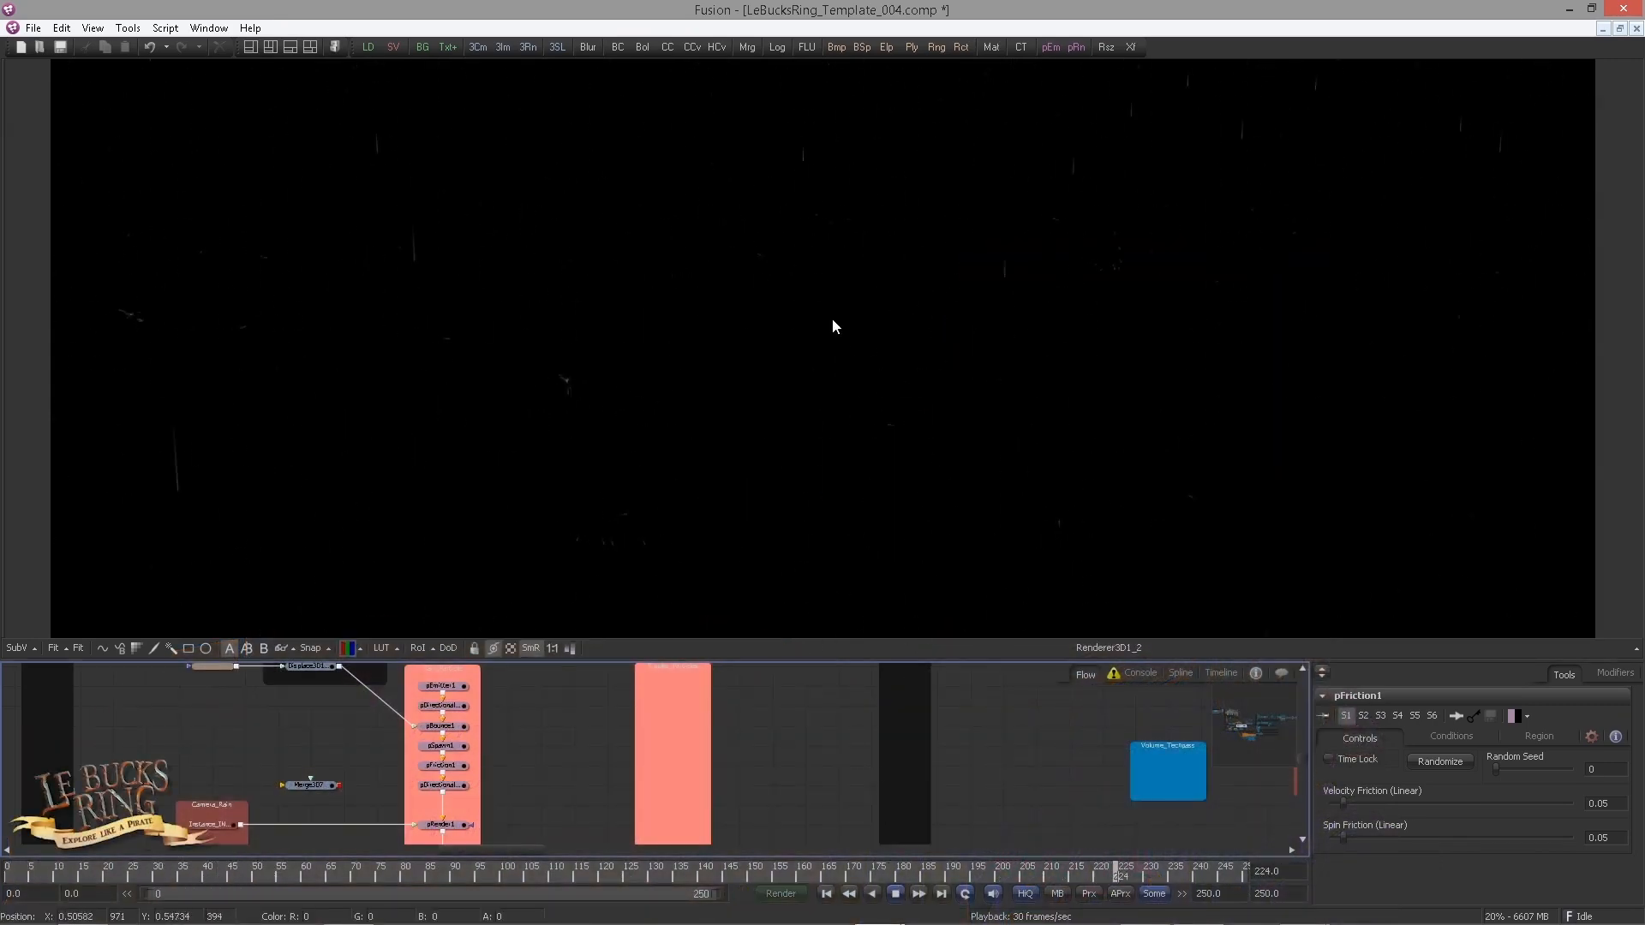
Step: Set pFriction1's Velocity Friction to 0.25 and show pRender1 in the viewer to preview the splashes
click(569, 653)
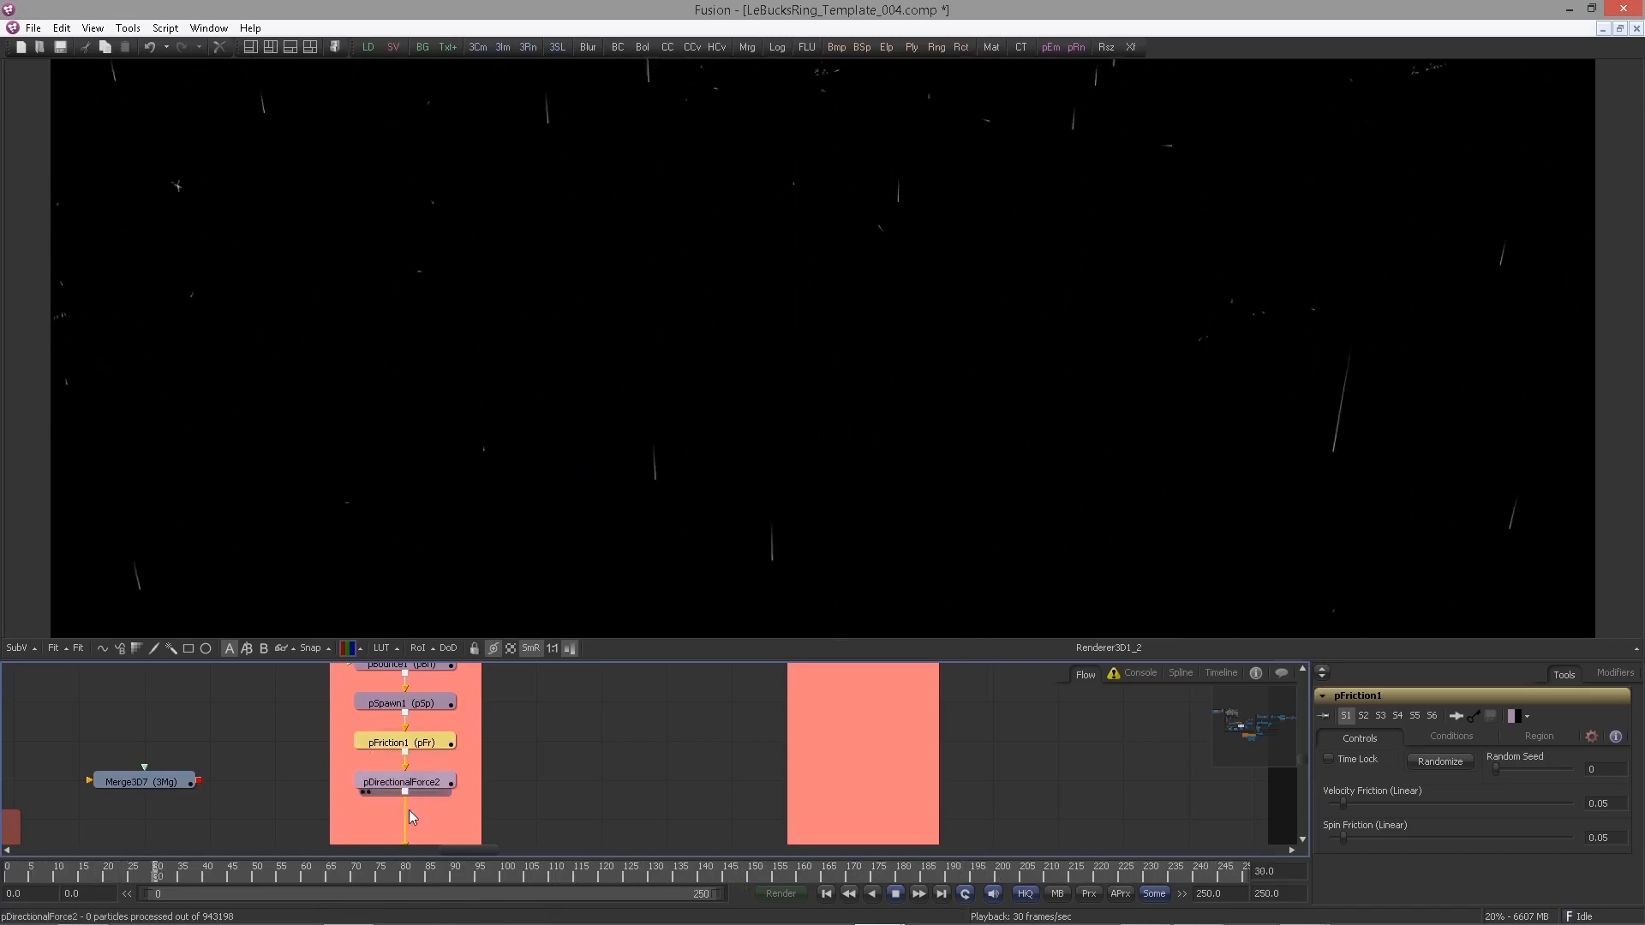
click(425, 785)
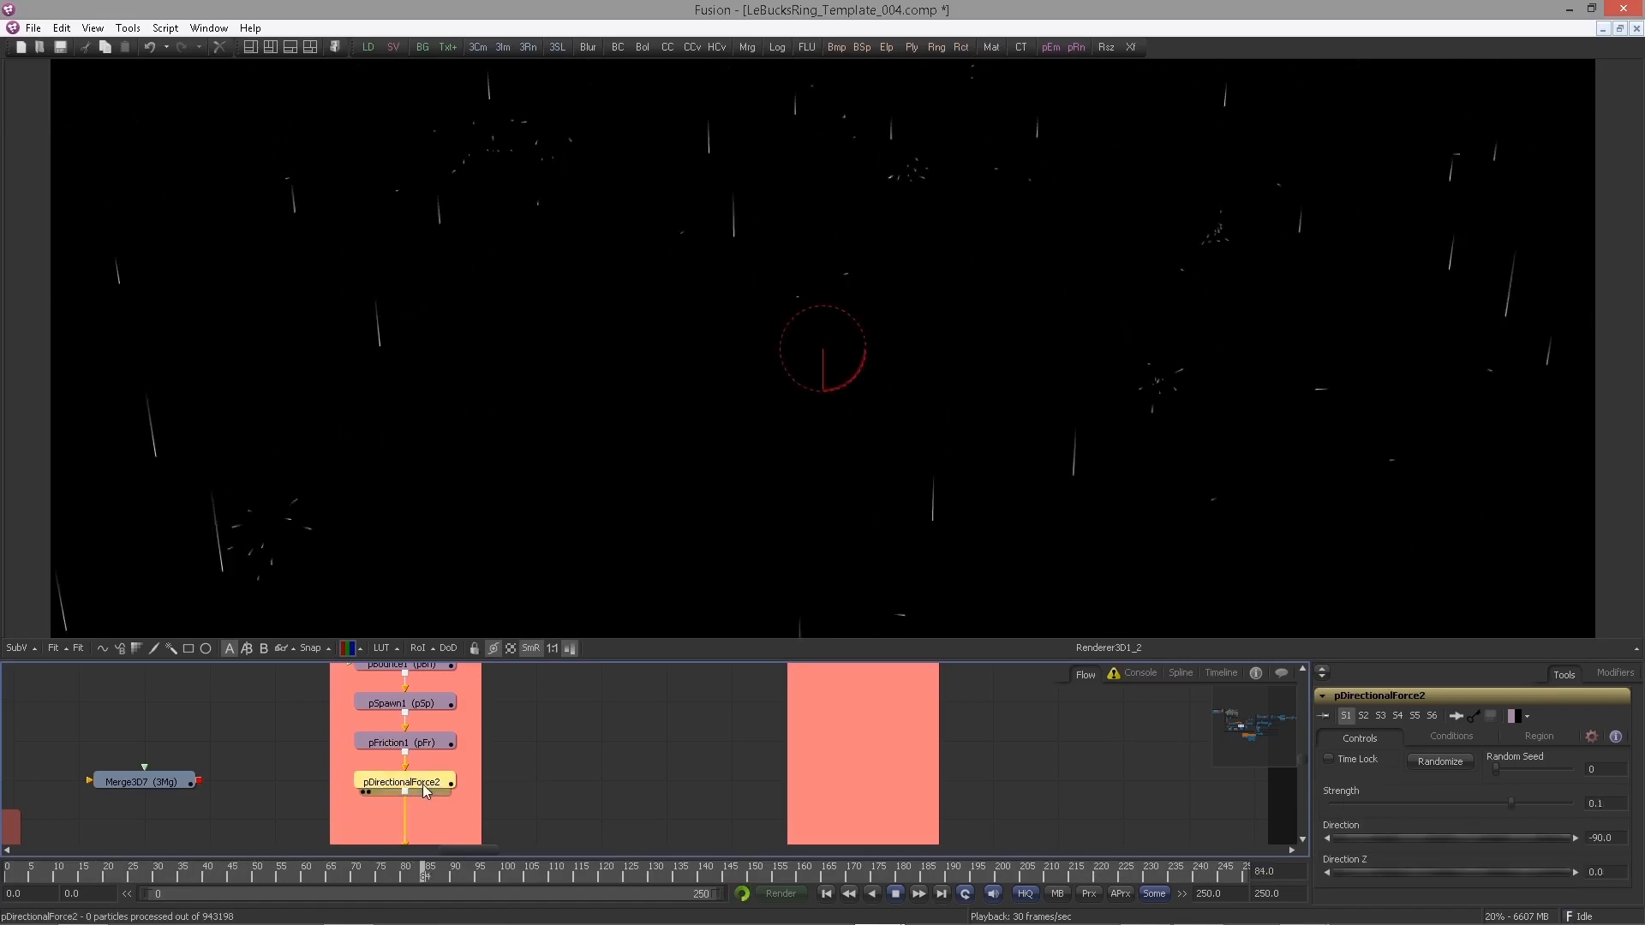
click(410, 740)
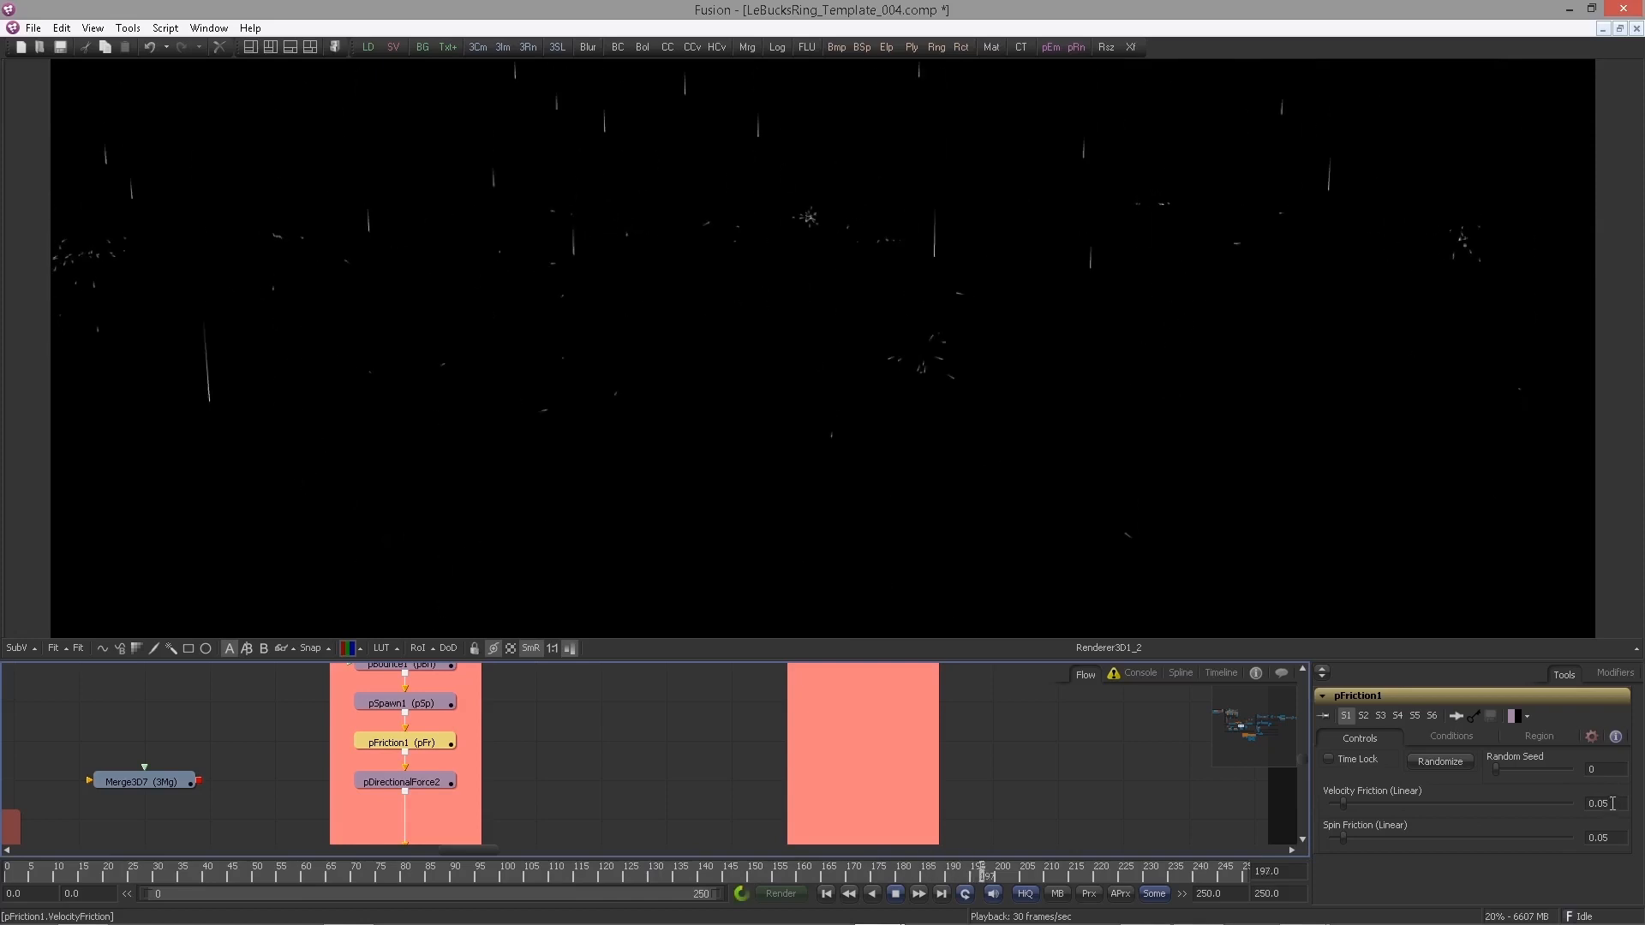
drag(1612, 803, 1570, 847)
text(0.2)
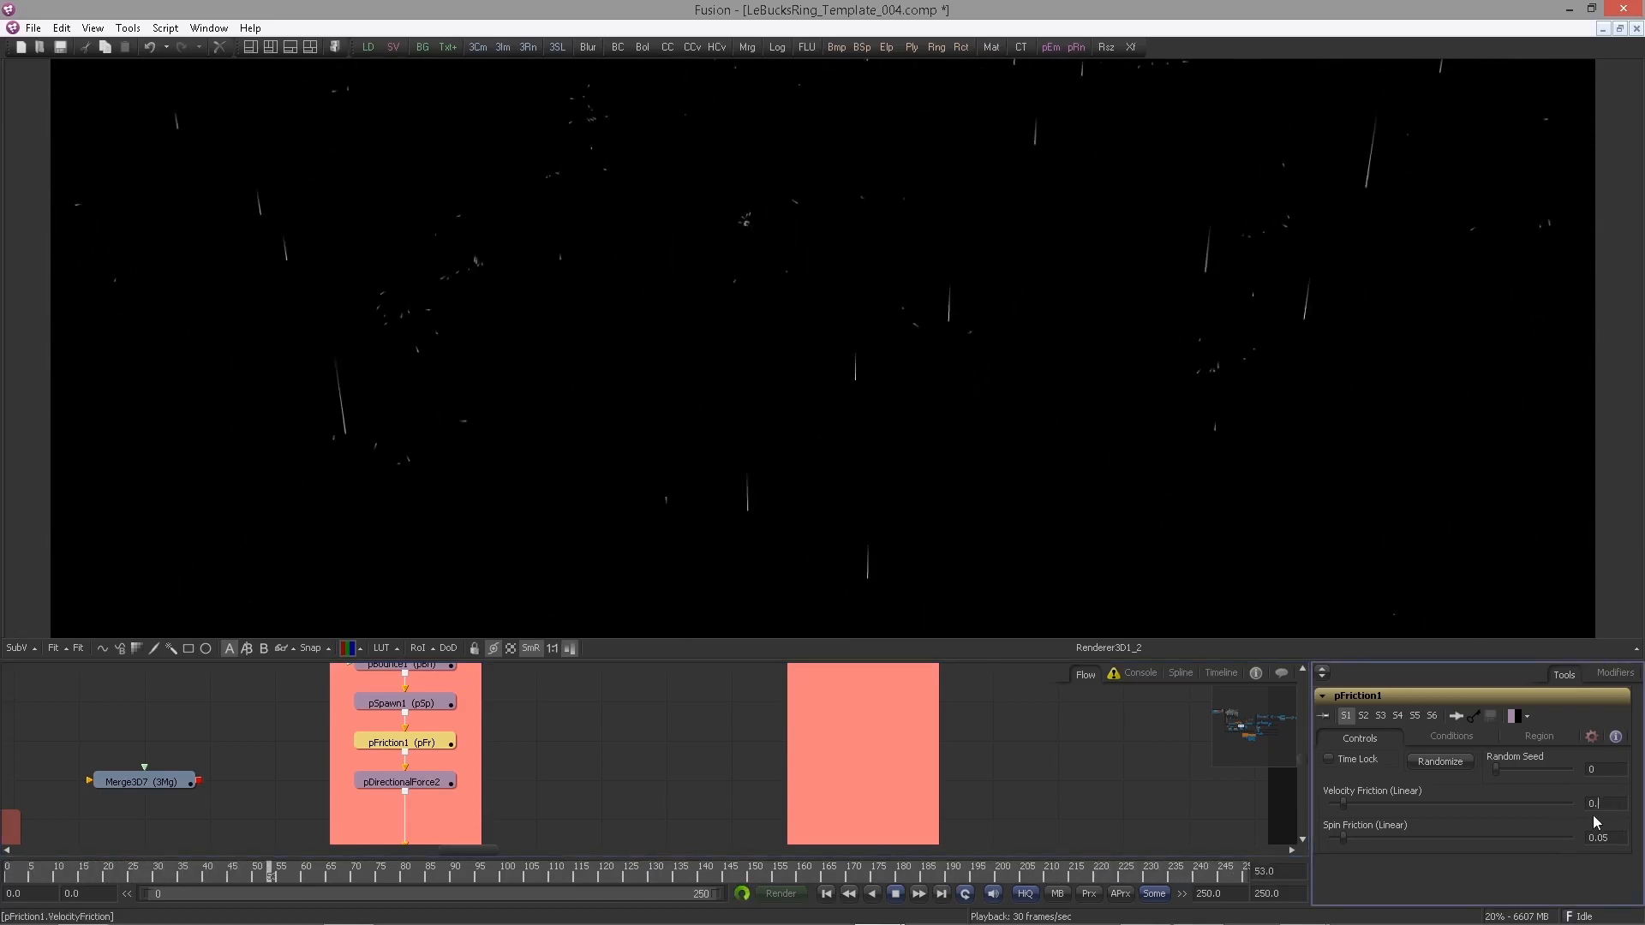
text(25)
key(Return)
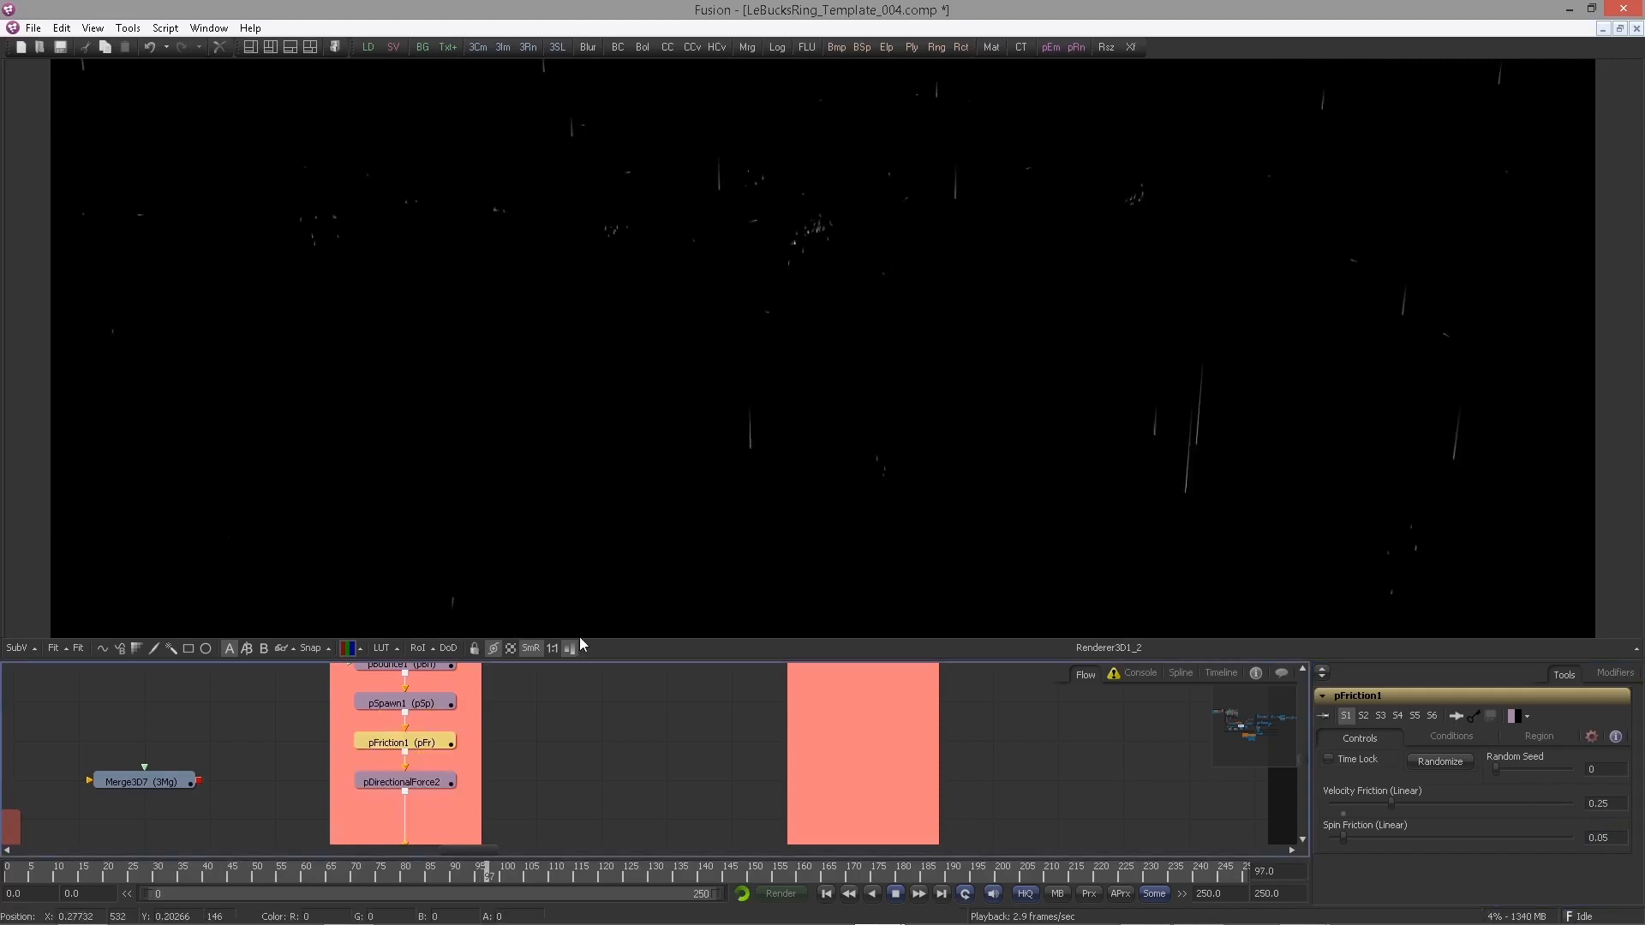
key(1)
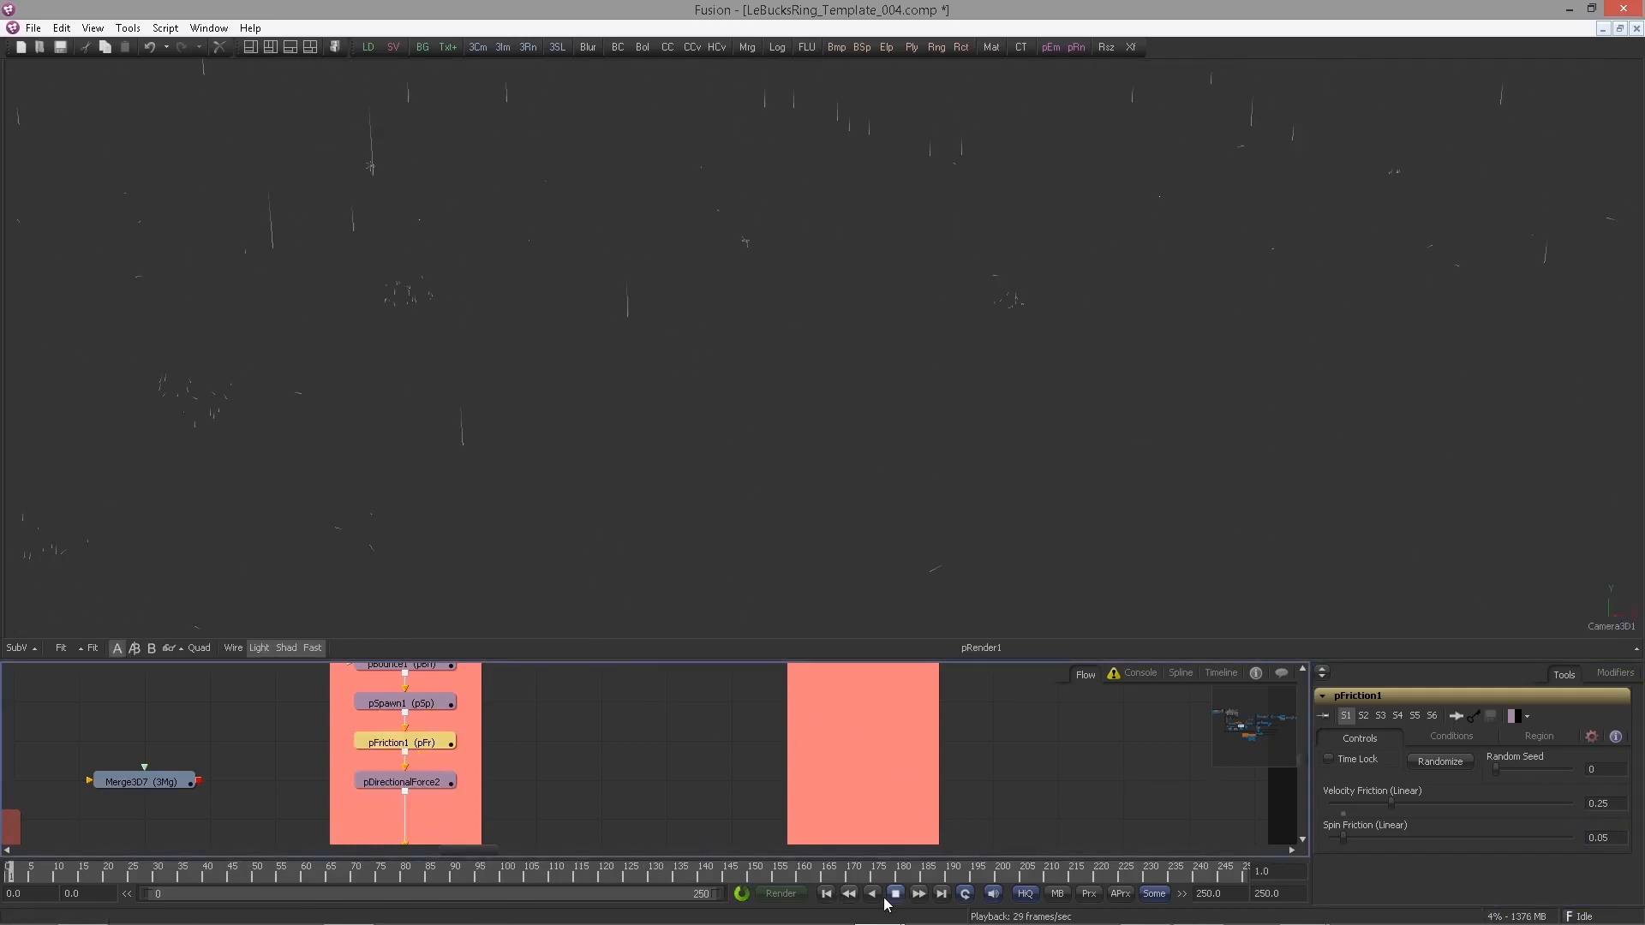